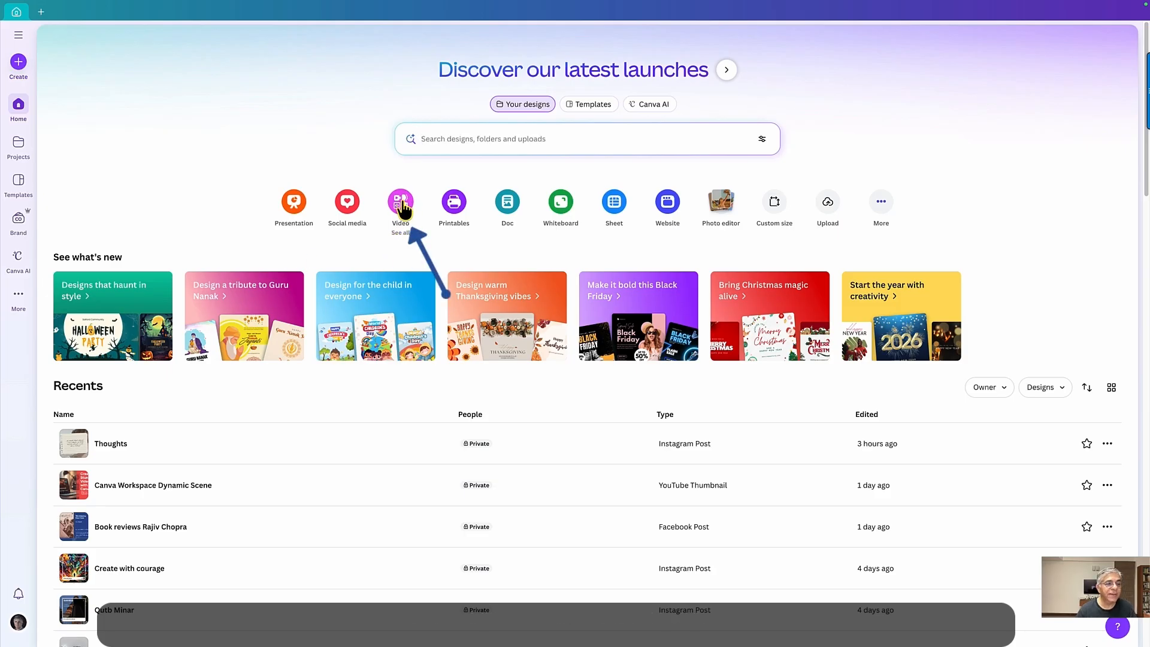
Step: Search the template library for "create a template for an instagram reel"
left_click(587, 105)
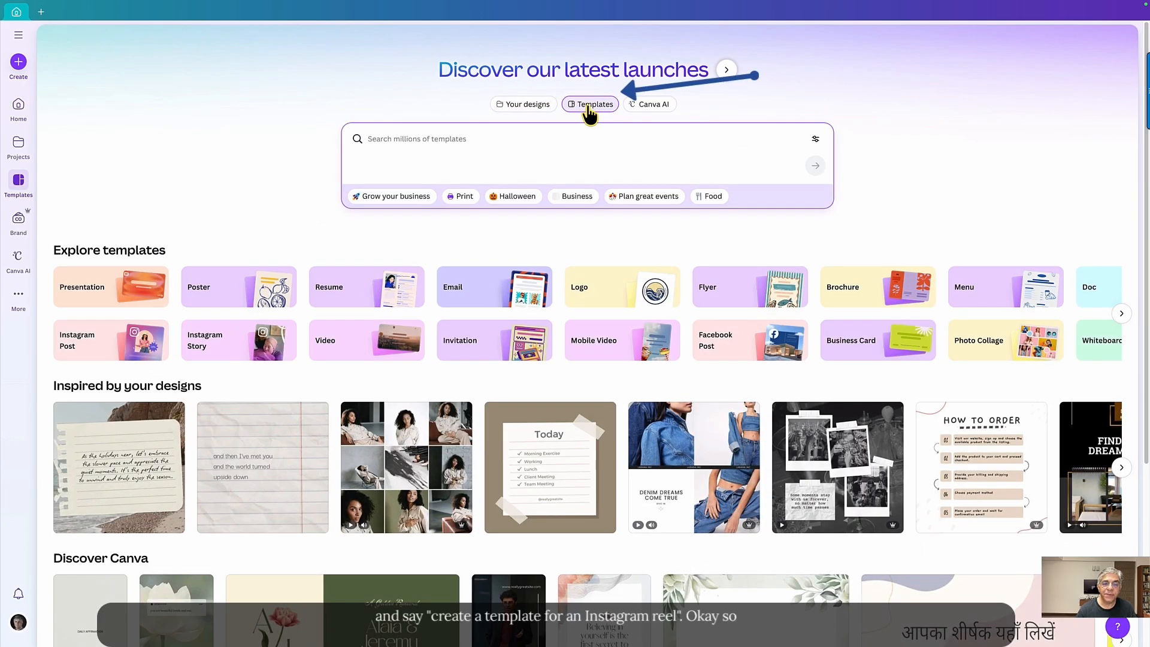
left_click(369, 144)
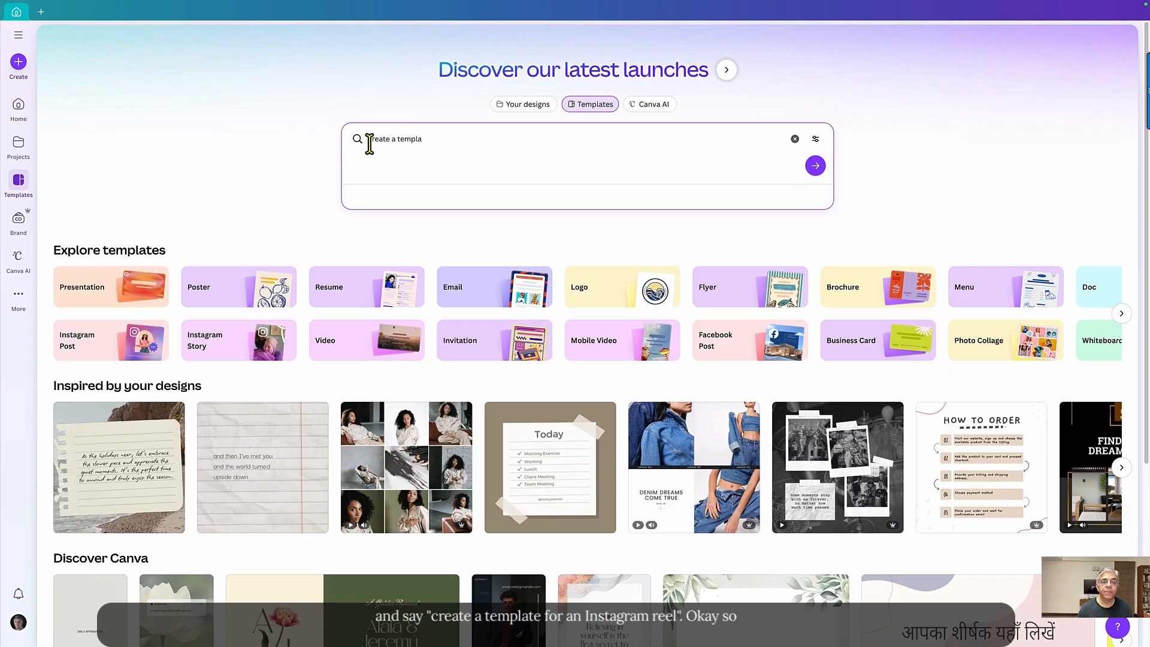
type("create a template for an ins")
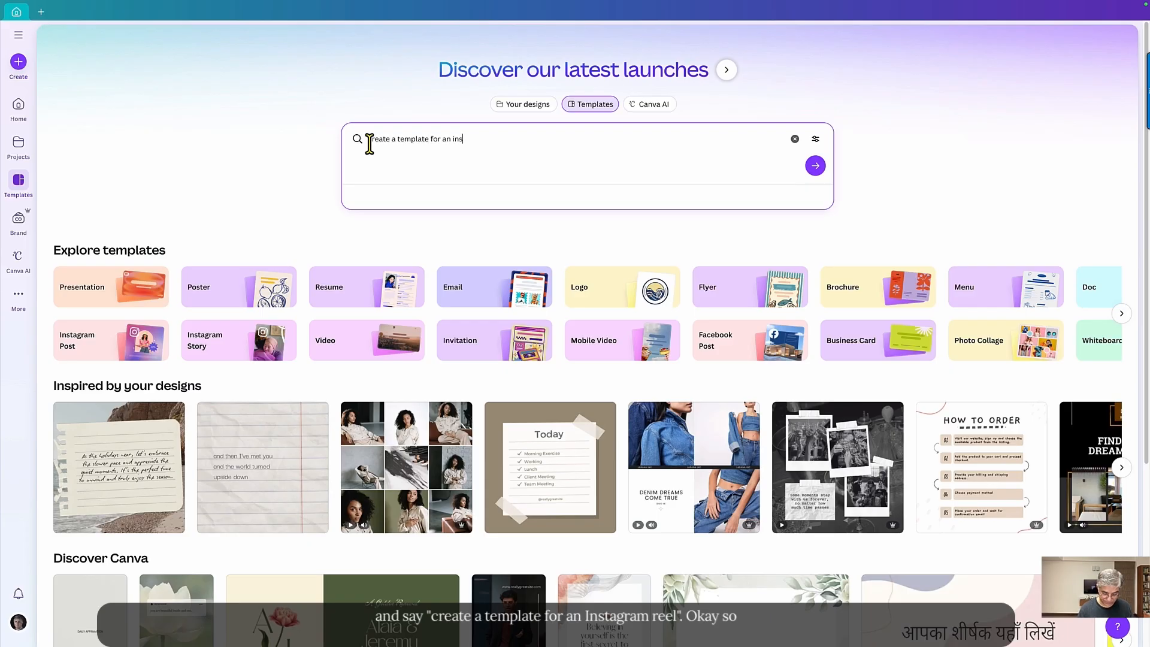
type("tagram reel")
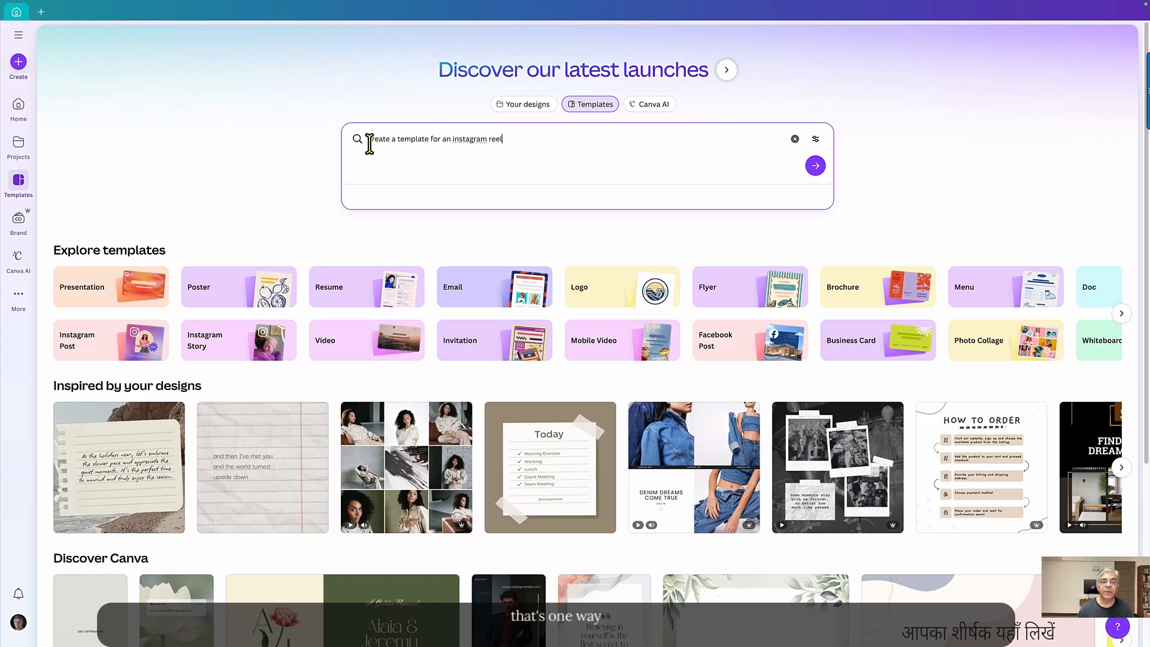
key("Return")
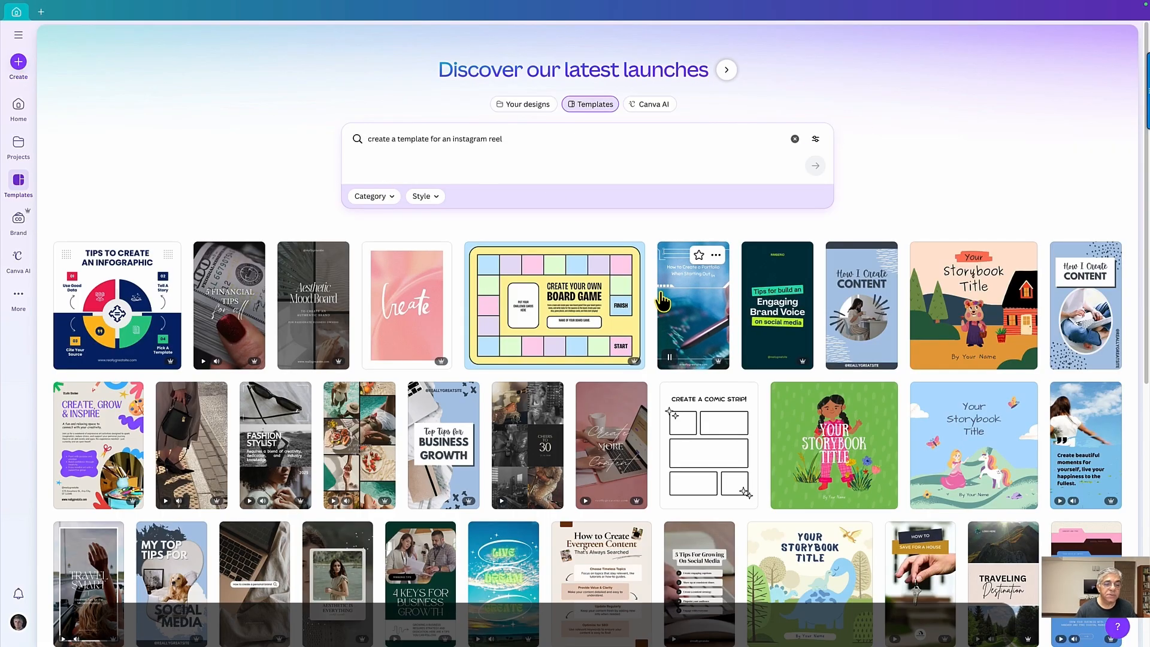
Step: Choose the High Fashion Instagram Reel Template from the results and open it for customizing
mouse_move(793, 262)
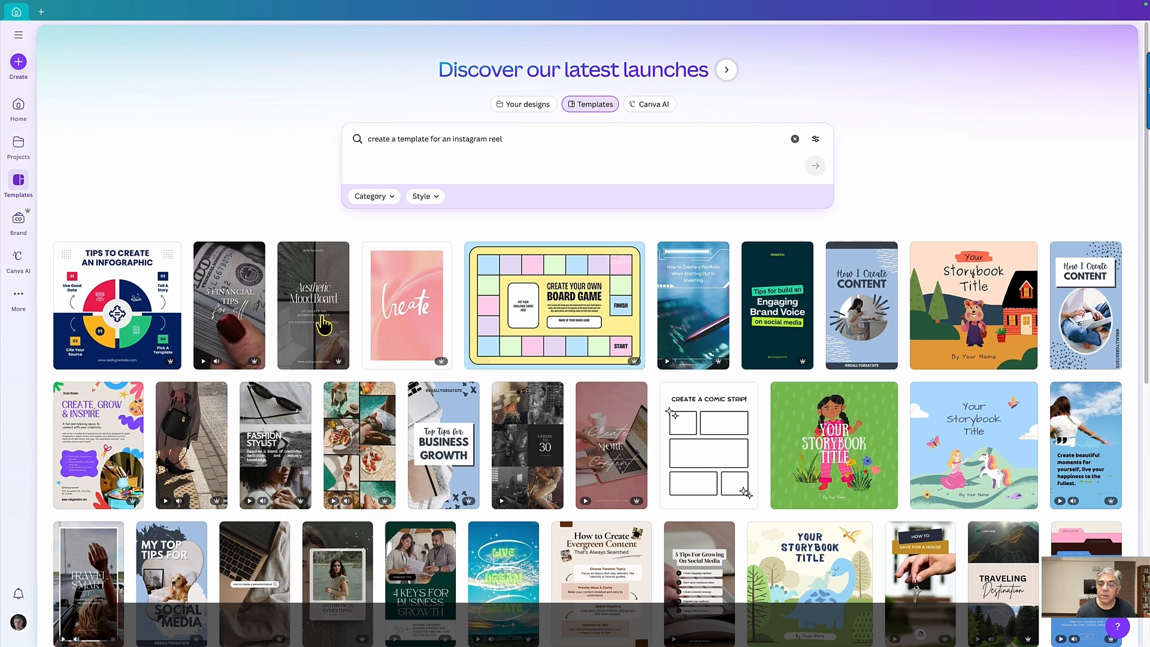
mouse_move(18, 299)
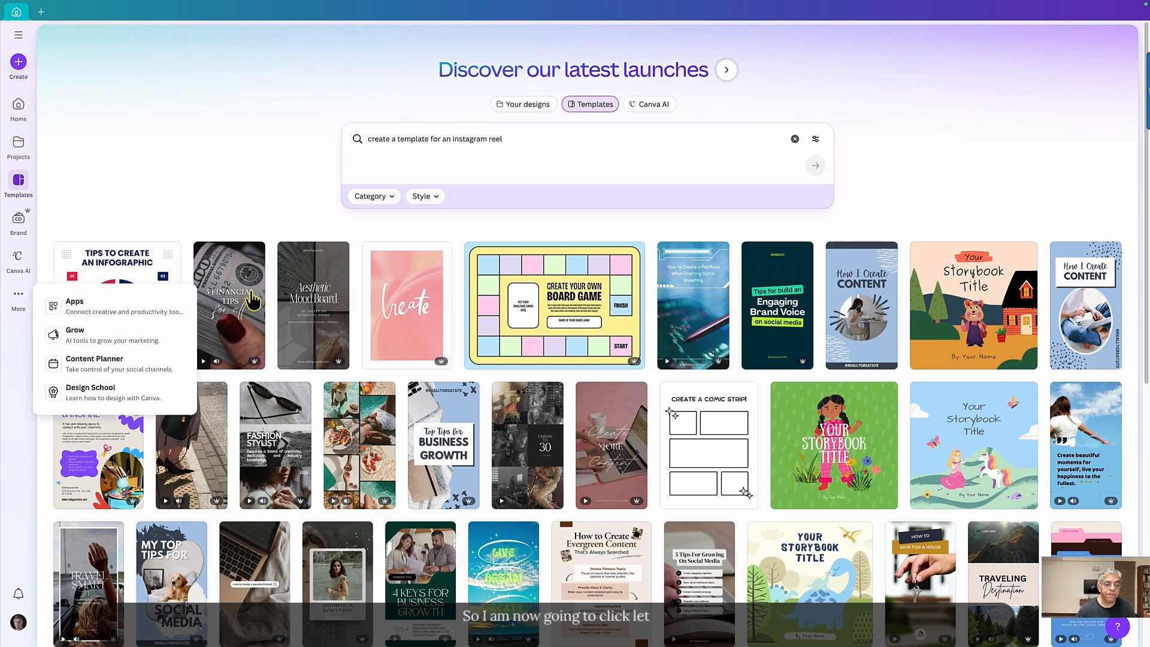
mouse_move(412, 288)
mouse_move(231, 294)
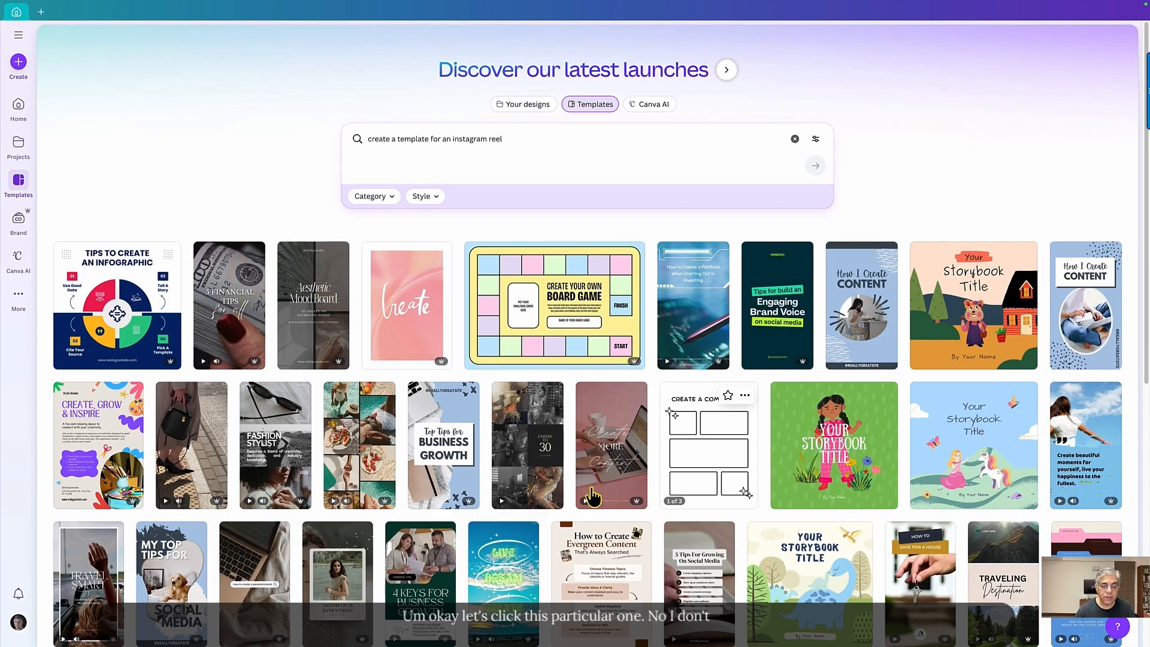
mouse_move(530, 473)
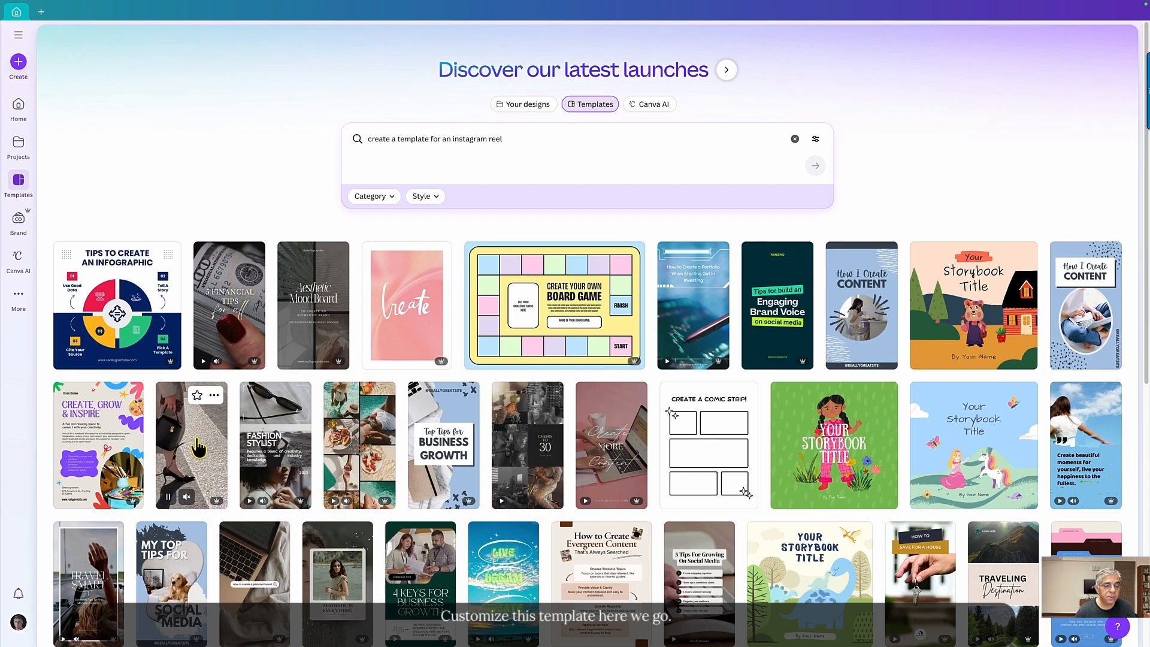
left_click(219, 446)
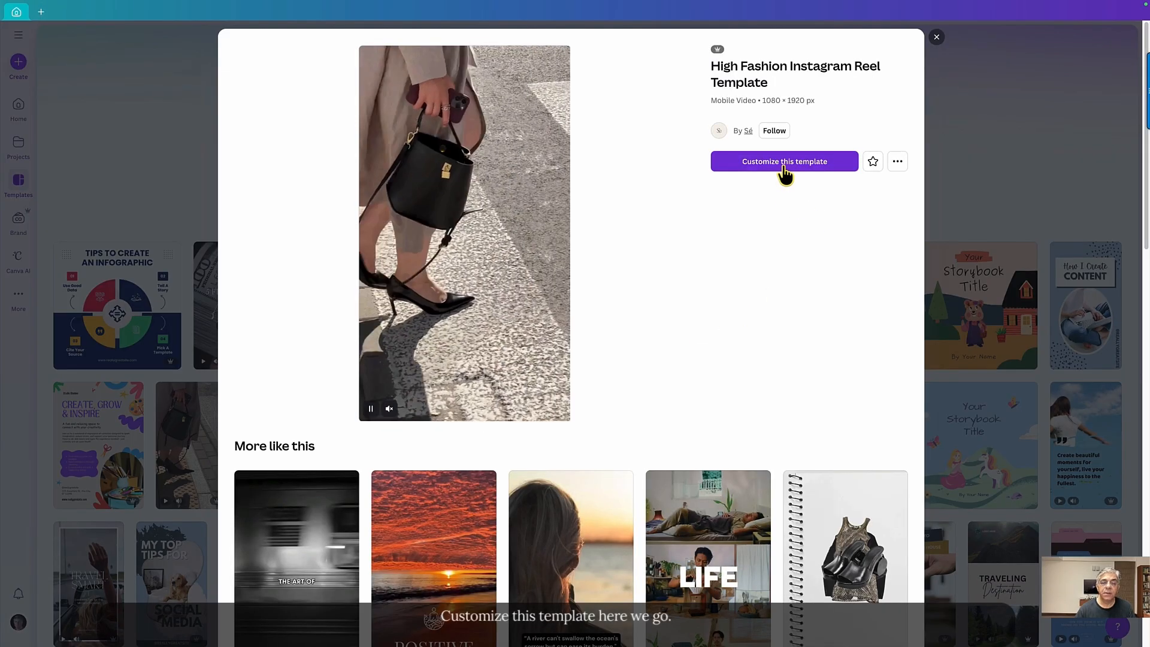
left_click(783, 171)
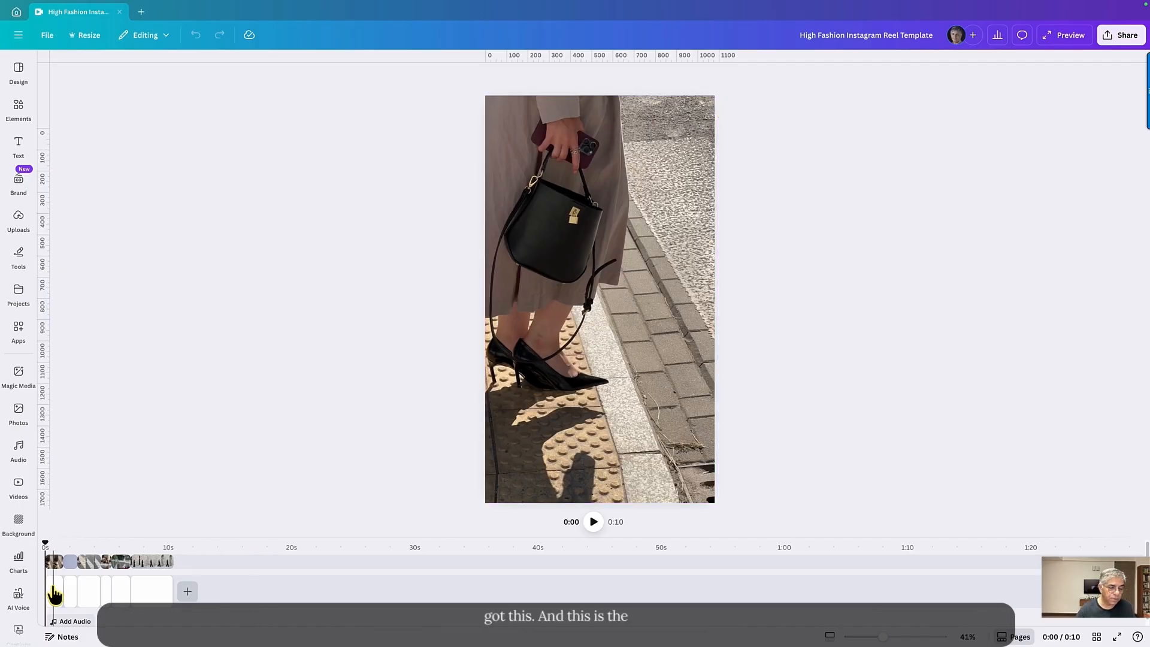
Step: Play the reel from the start and examine the clips placed on the upper timeline layer
left_click(56, 565)
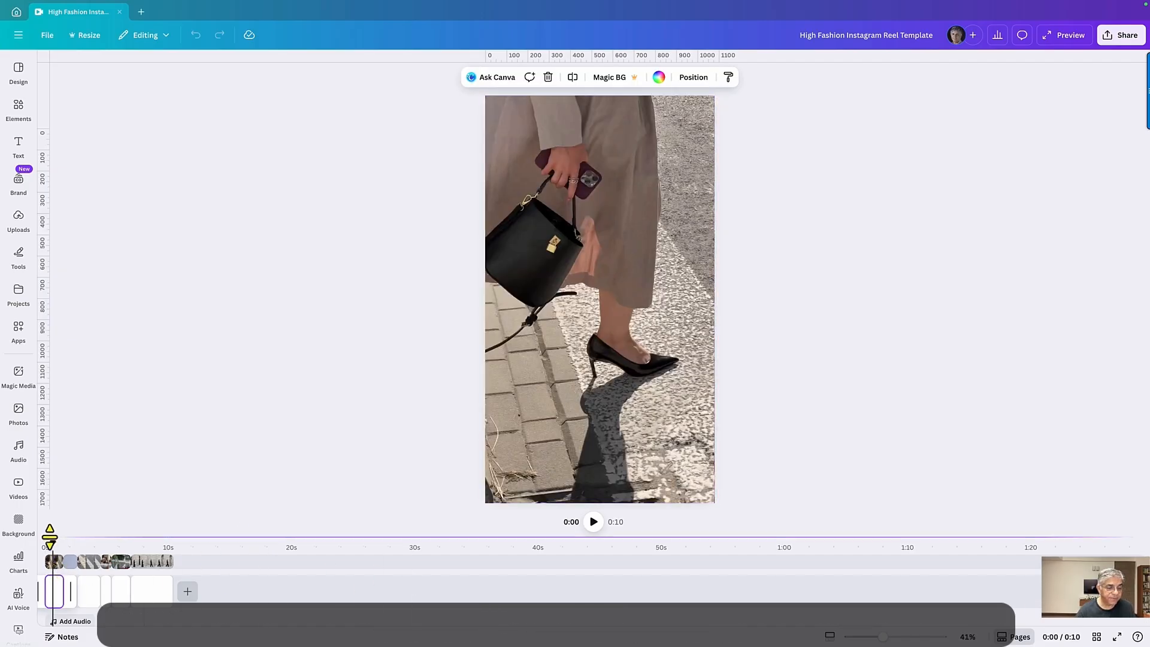
left_click_drag(51, 539, 7, 558)
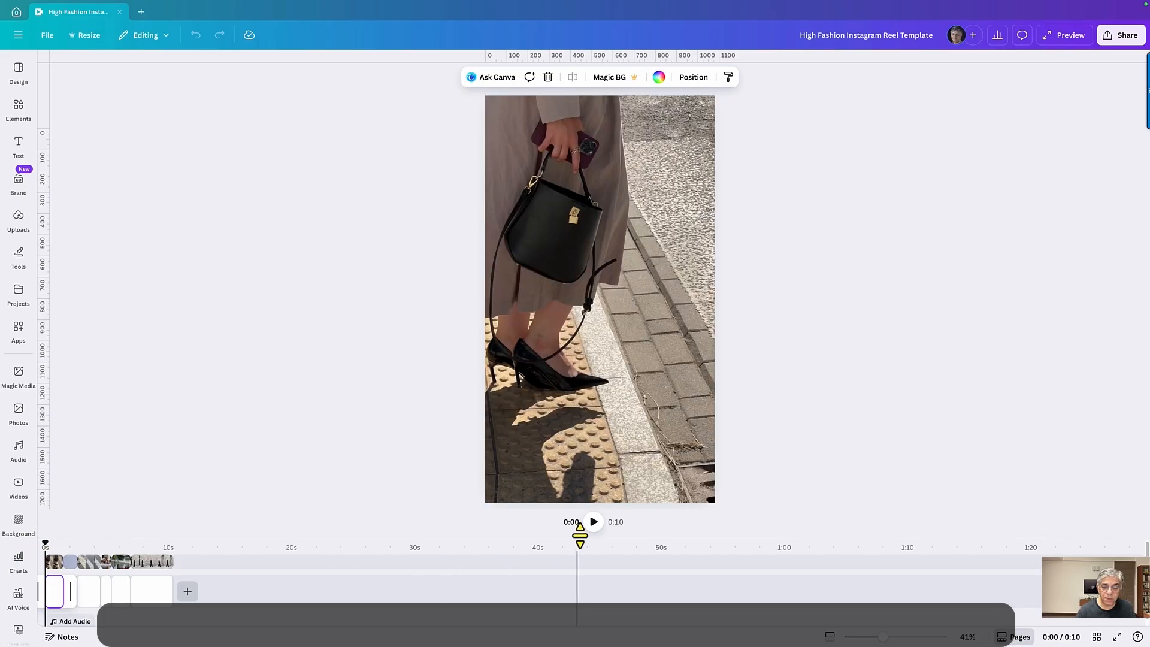
left_click(593, 523)
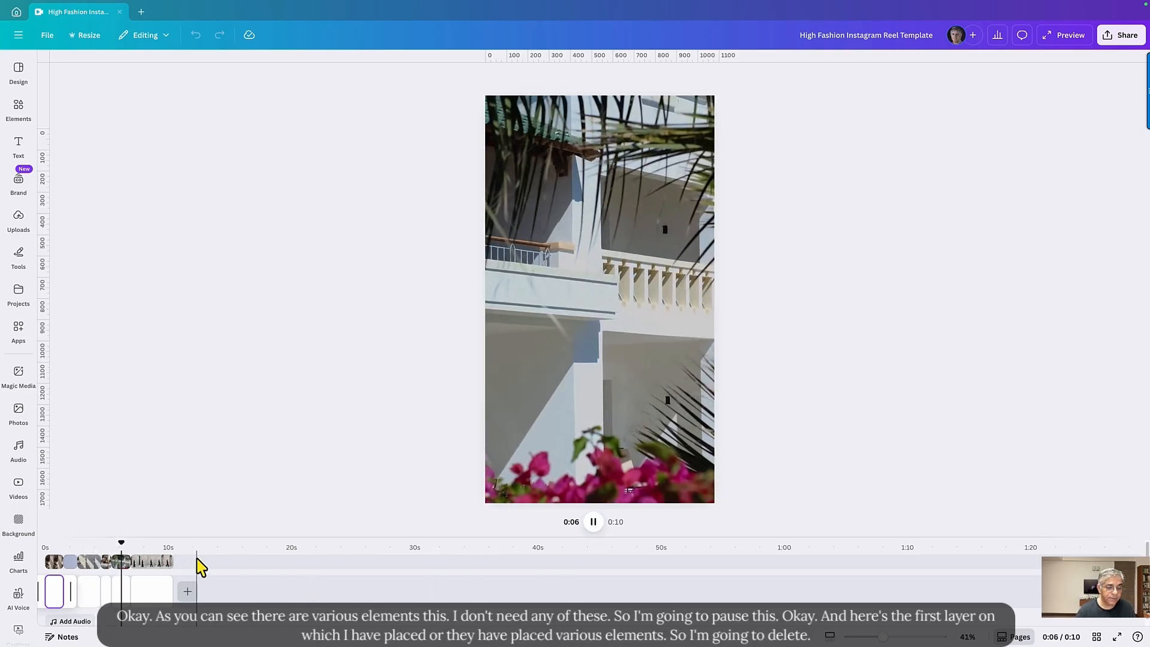
left_click(591, 531)
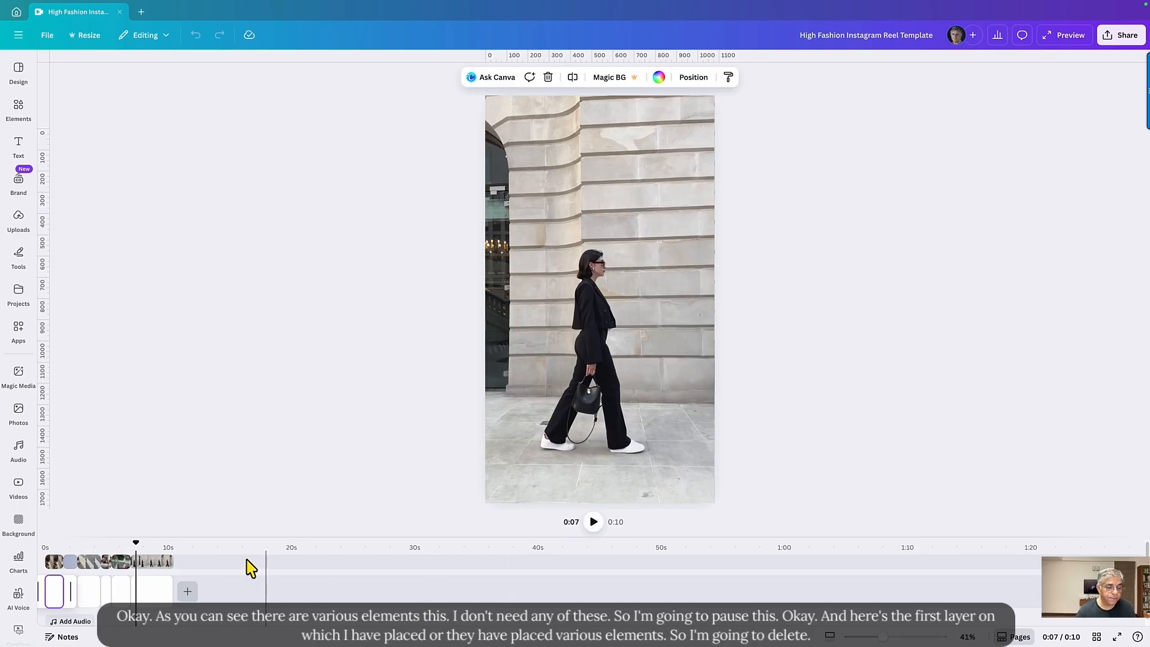
left_click(127, 568)
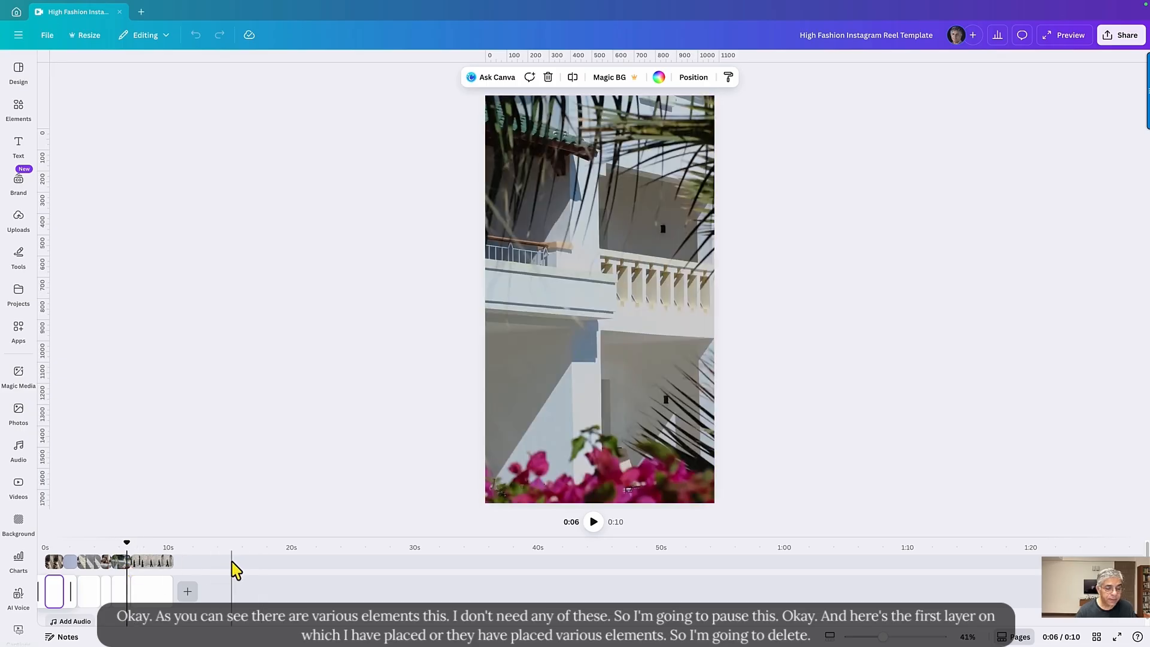
Step: Delete all of the template's video clips from the layer above the pages in the timeline
left_click(54, 561)
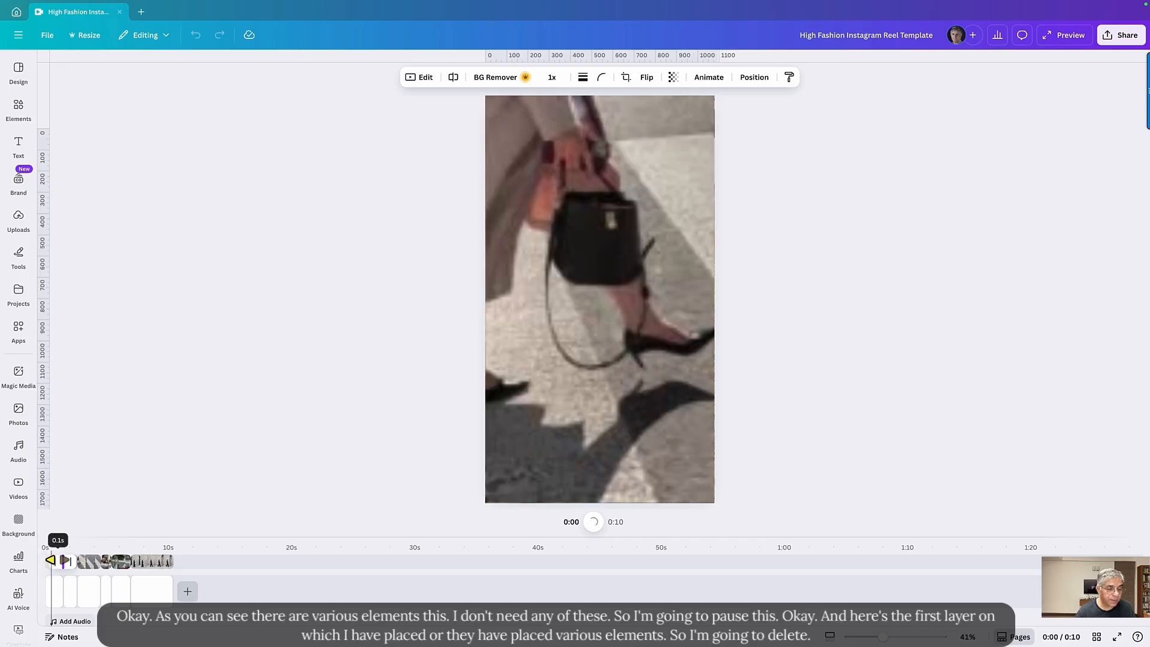
left_click(150, 563)
key("Delete")
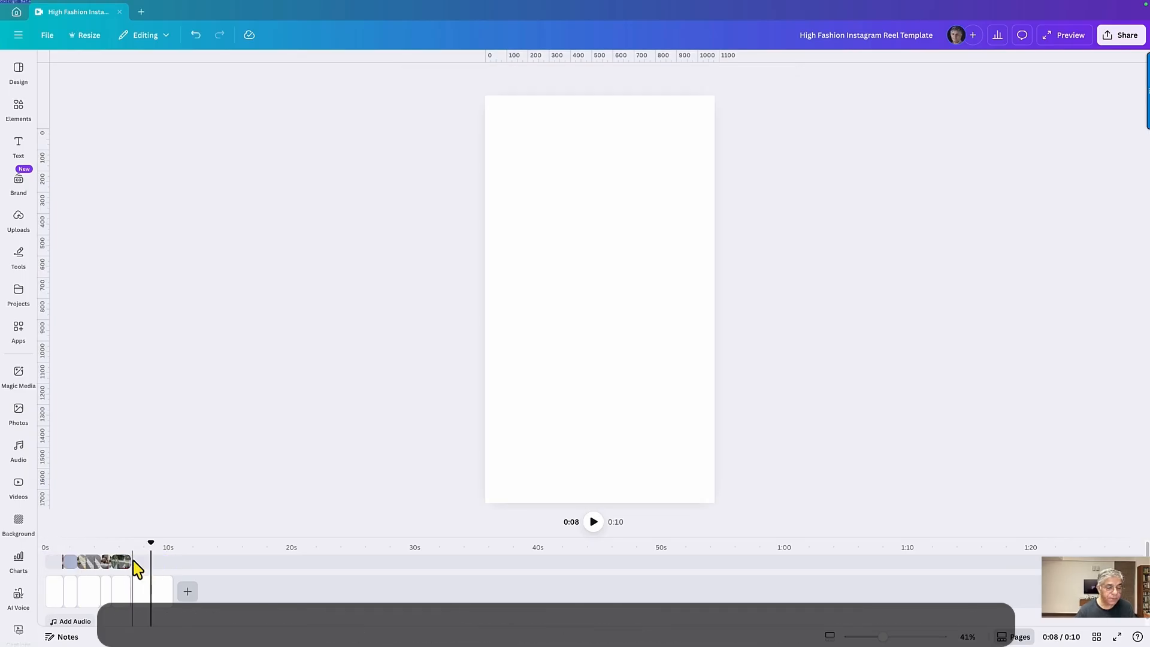
left_click(126, 567)
key("Delete")
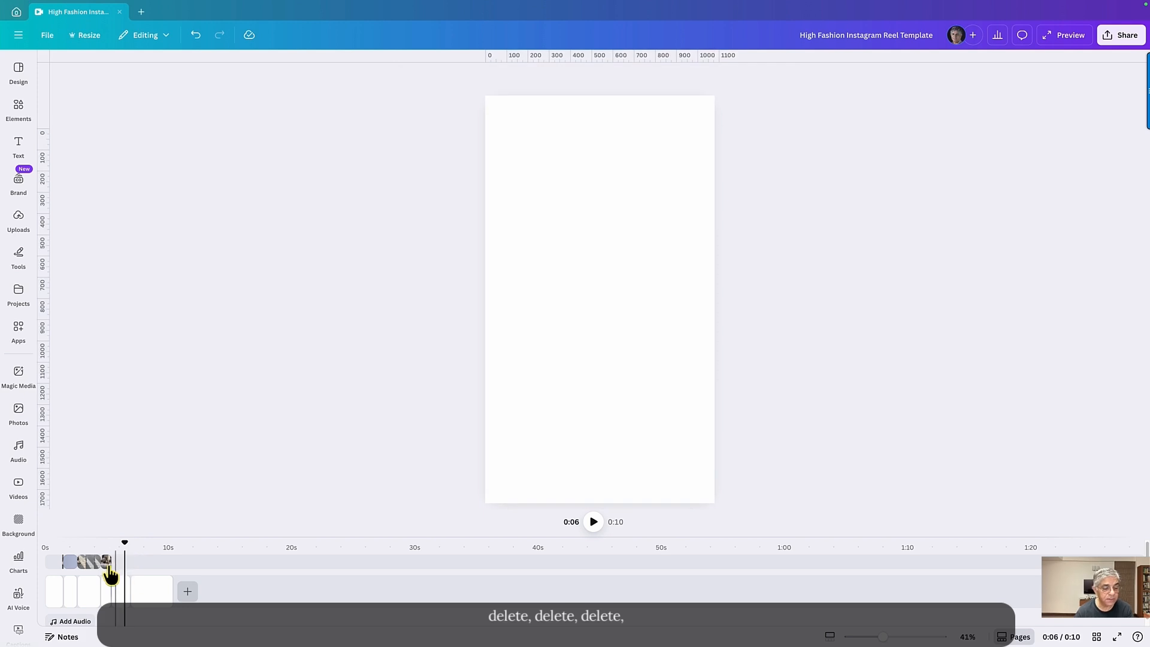
left_click(103, 568)
key("Delete")
left_click(94, 570)
key("Delete")
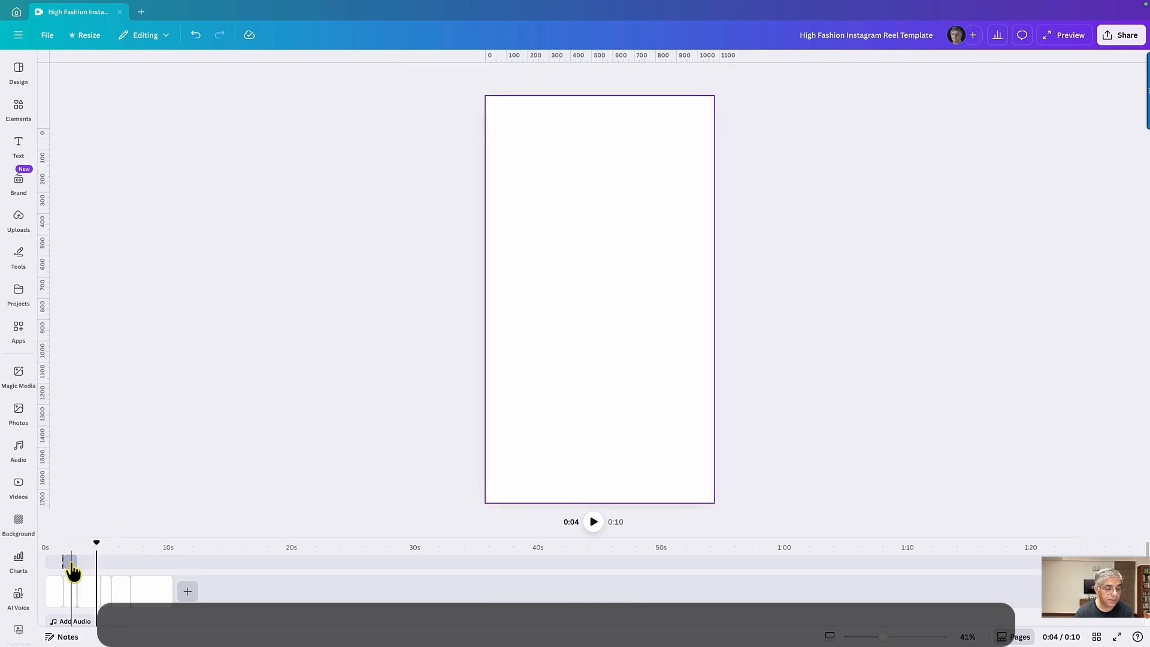
left_click(71, 569)
key("Delete")
left_click(60, 569)
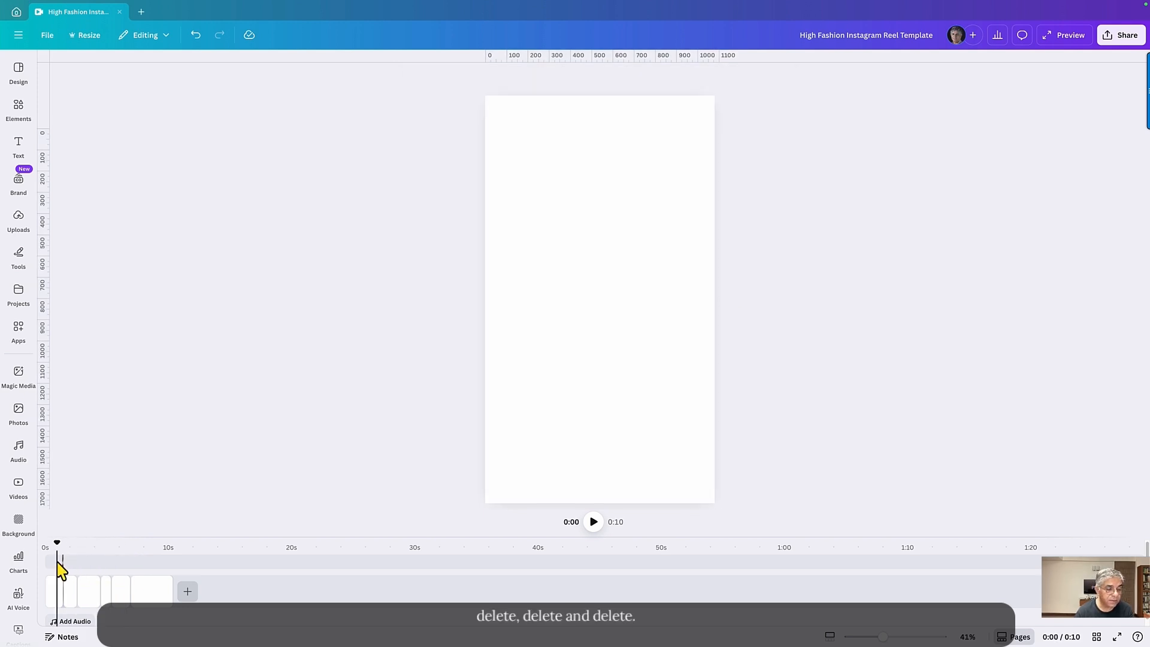
left_click(63, 561)
key("Delete")
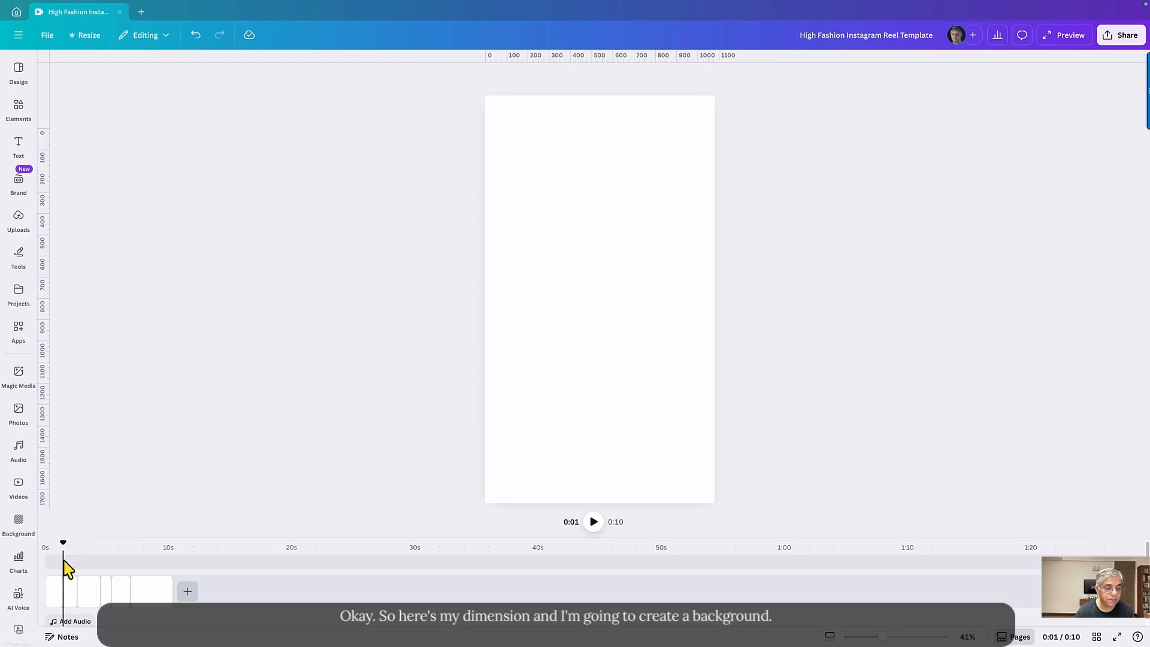
Step: Add the free dark textured background as a page and move it directly after the first page
left_click(62, 596)
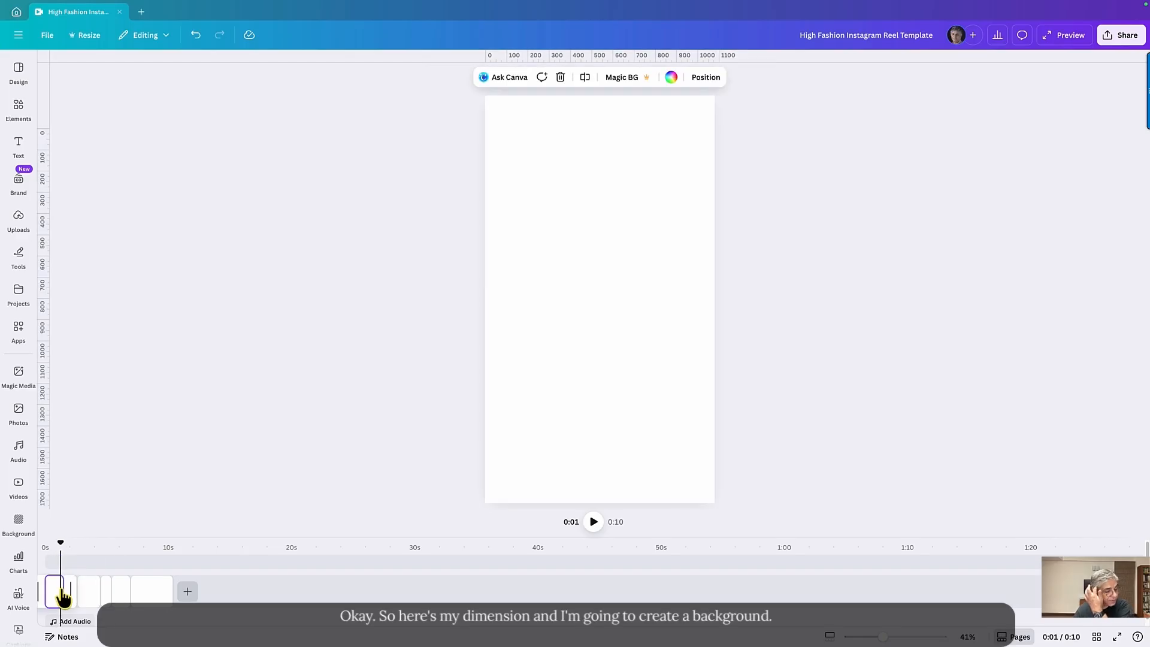
left_click(23, 329)
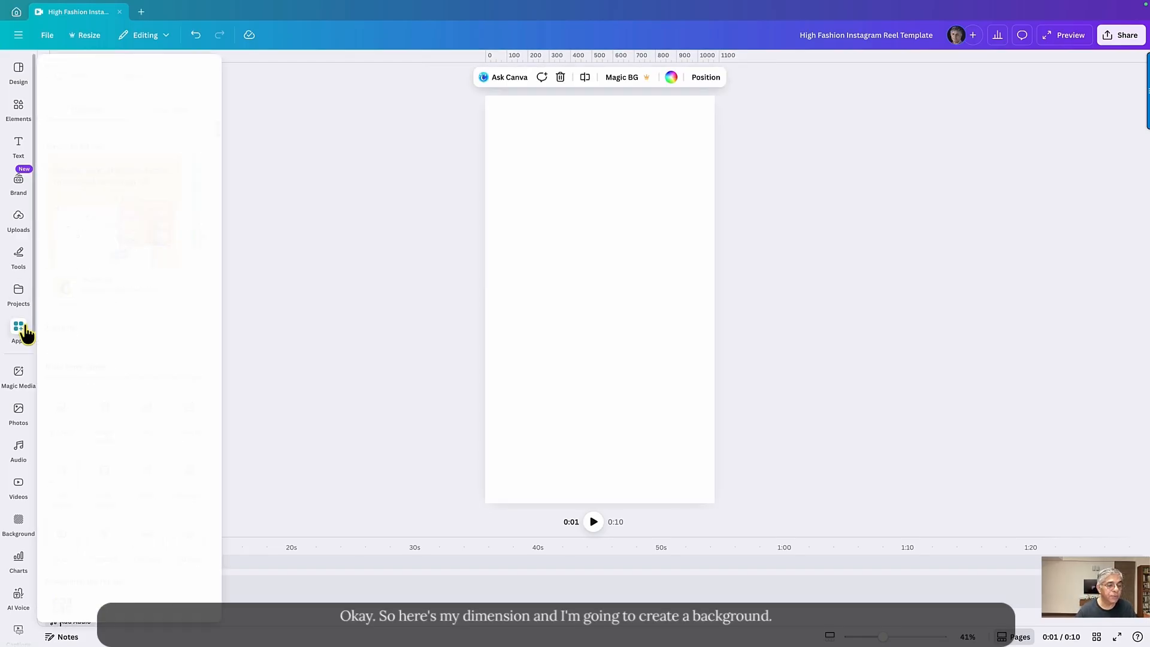
left_click(18, 521)
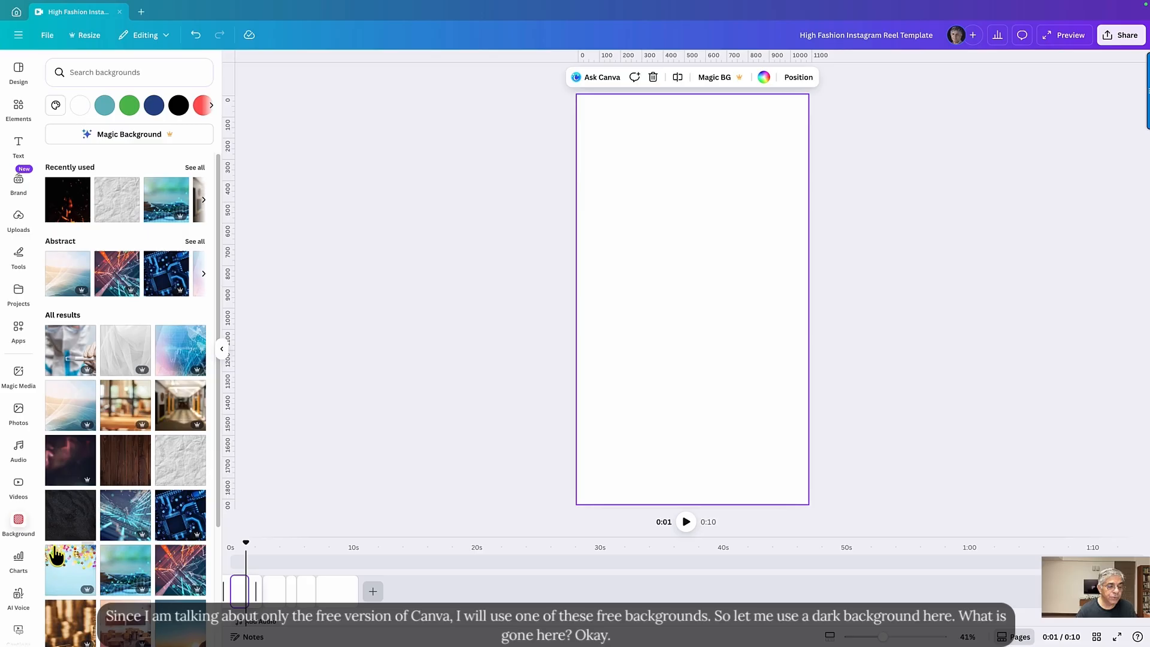
left_click(69, 516)
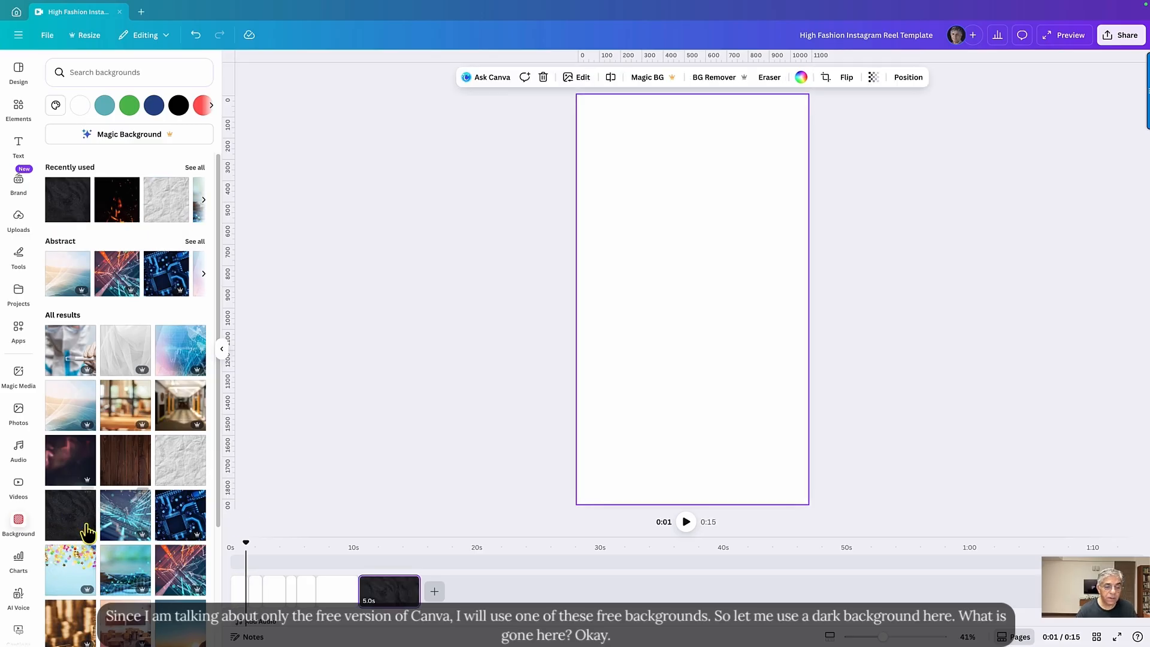
left_click_drag(372, 593, 244, 595)
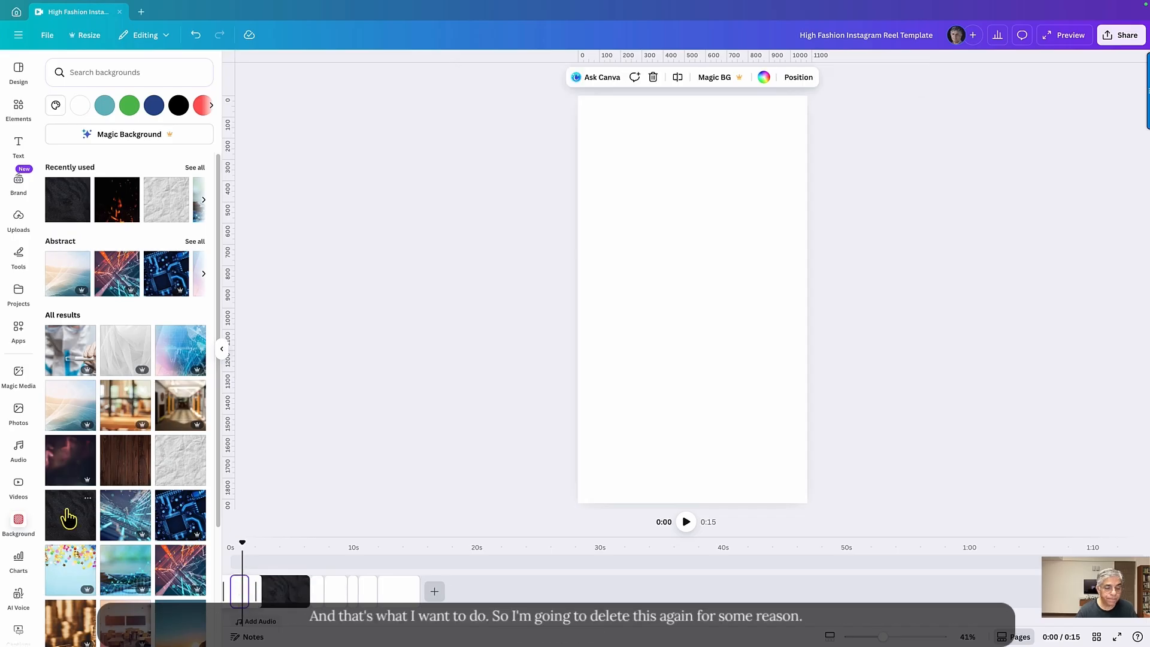
Step: Add a second page with the dark textured background and delete the blank first page
left_click(69, 517)
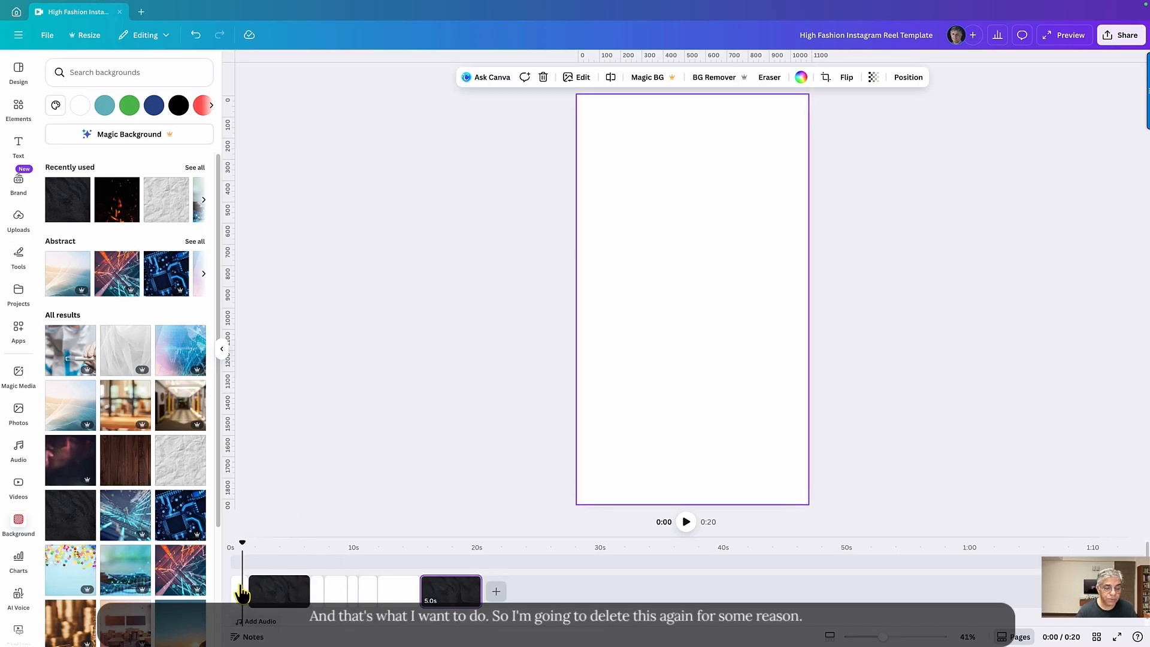
left_click(235, 597)
key("Delete")
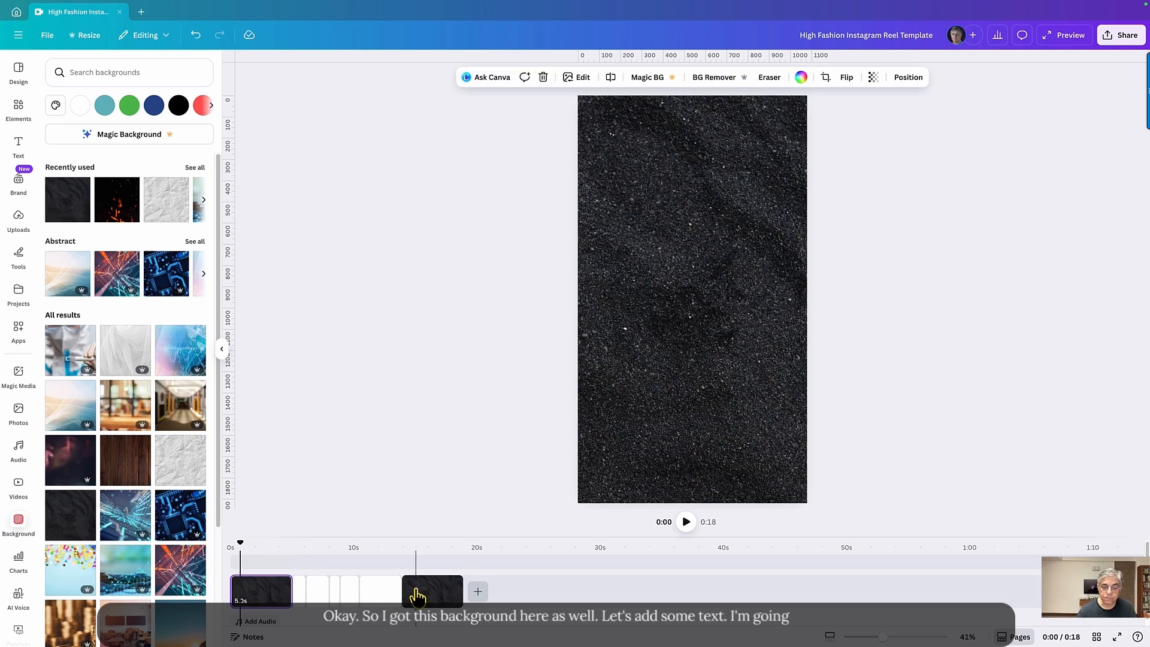
Step: Add a Heading text to the first dark page at about 1 second in the timeline
left_click(415, 591)
left_click(279, 592)
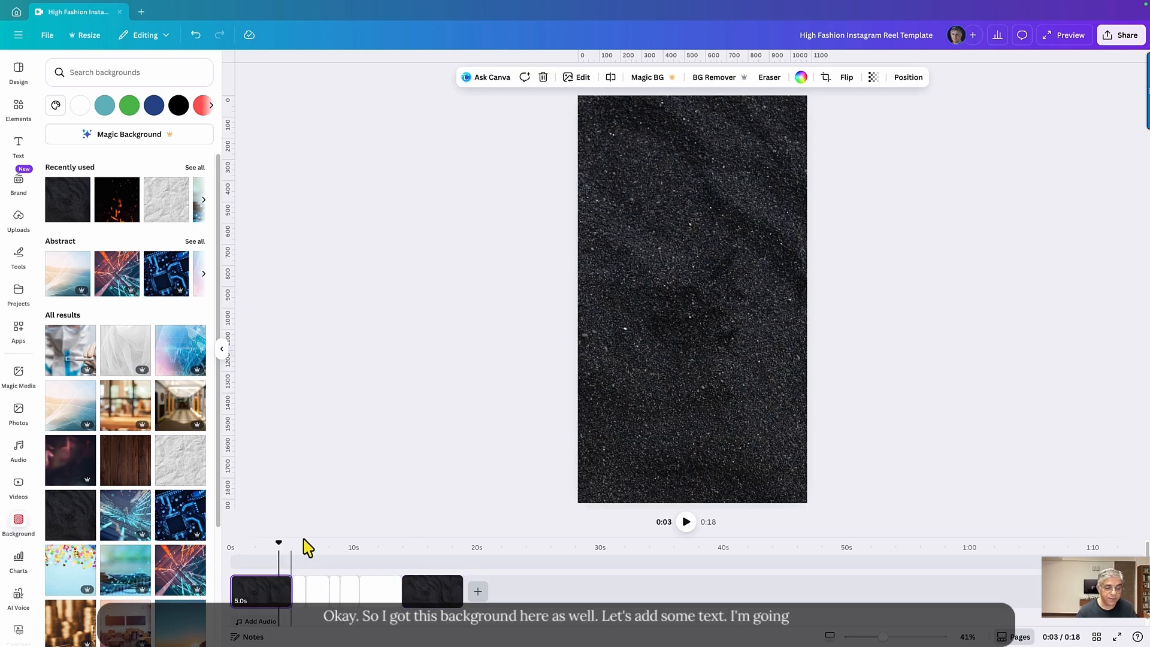
left_click_drag(278, 542, 249, 542)
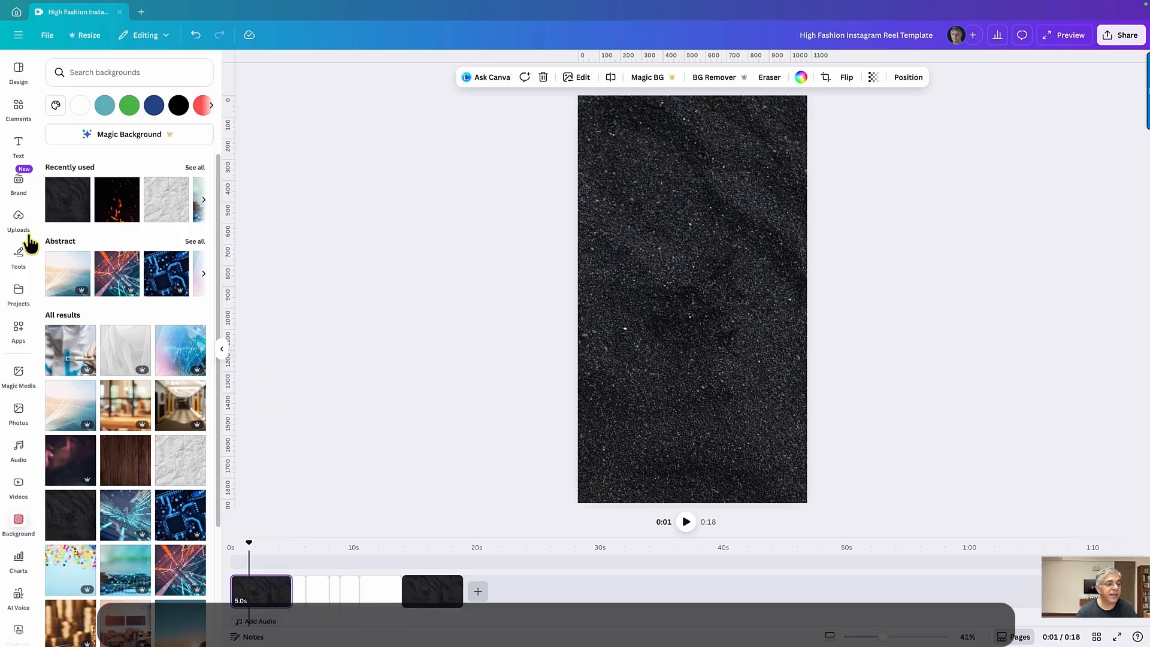
left_click(19, 144)
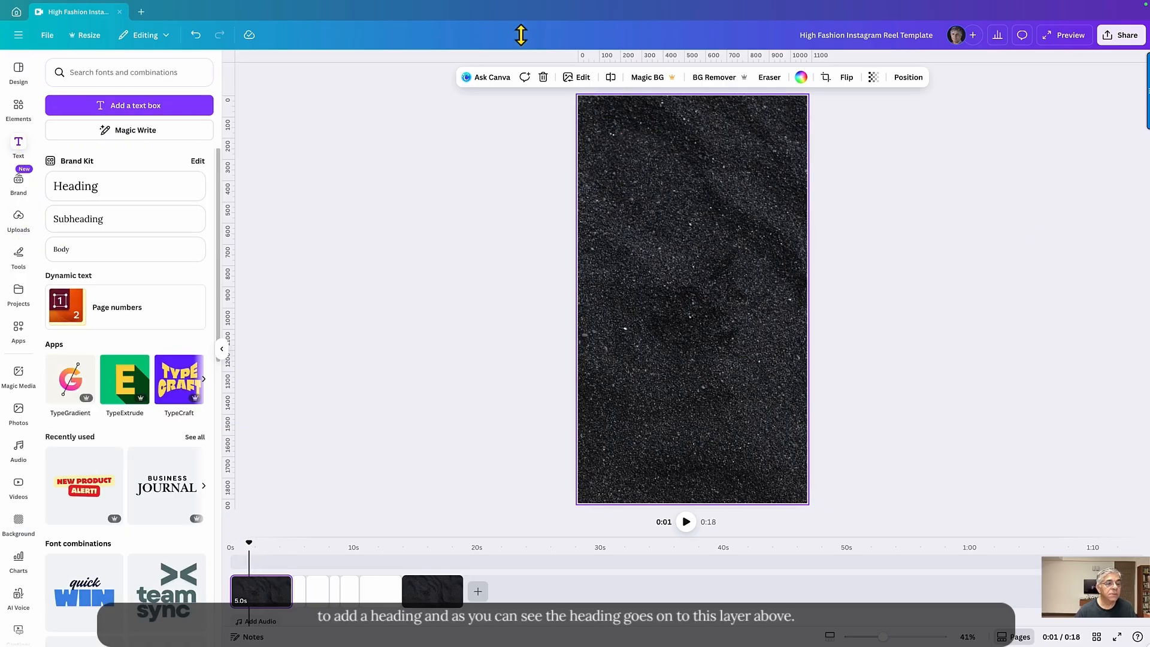
left_click(171, 192)
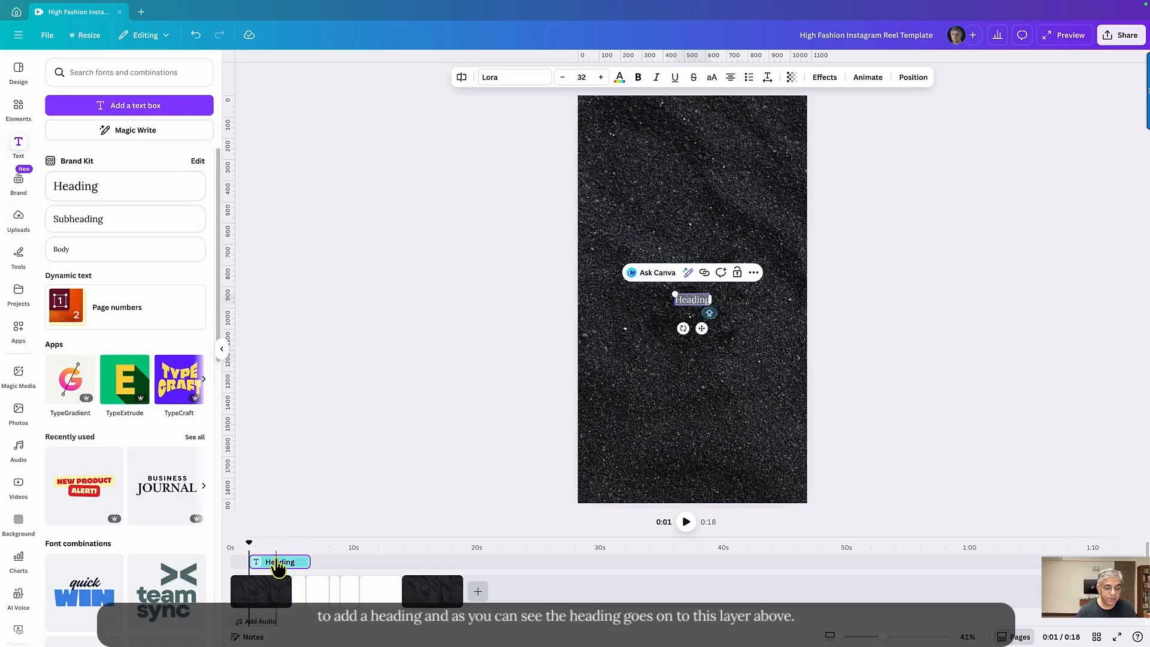
Step: Move the heading clip to the start of the timeline and set the playhead to about 5.4 seconds
left_click_drag(278, 567, 303, 551)
left_click(264, 547)
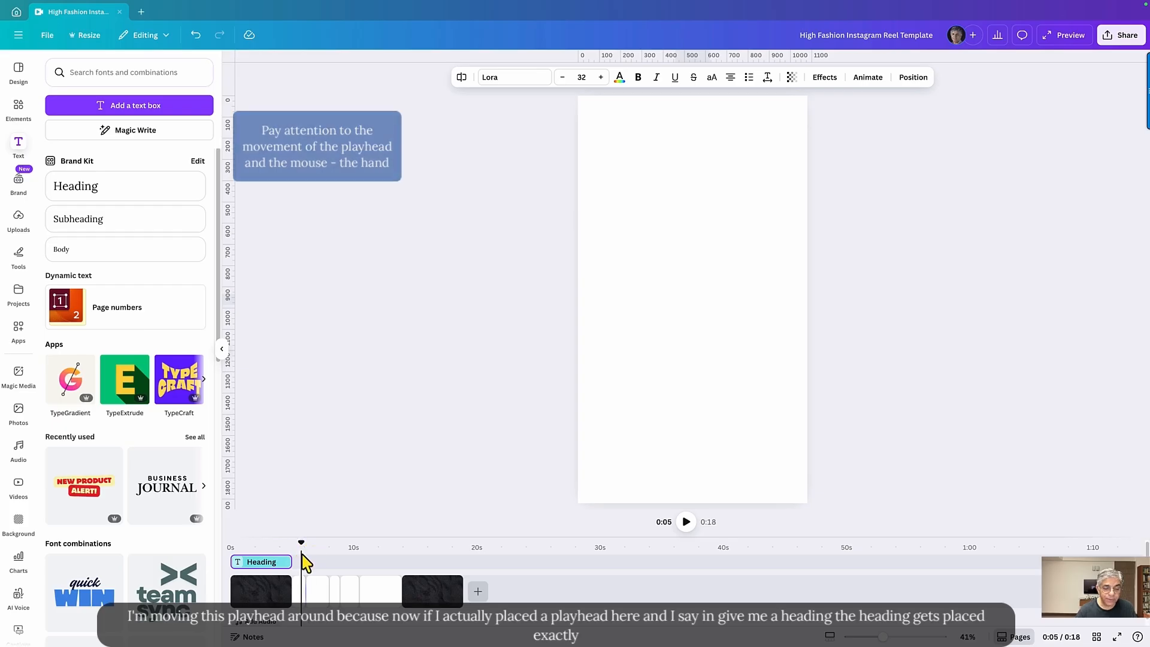
left_click_drag(302, 554, 298, 554)
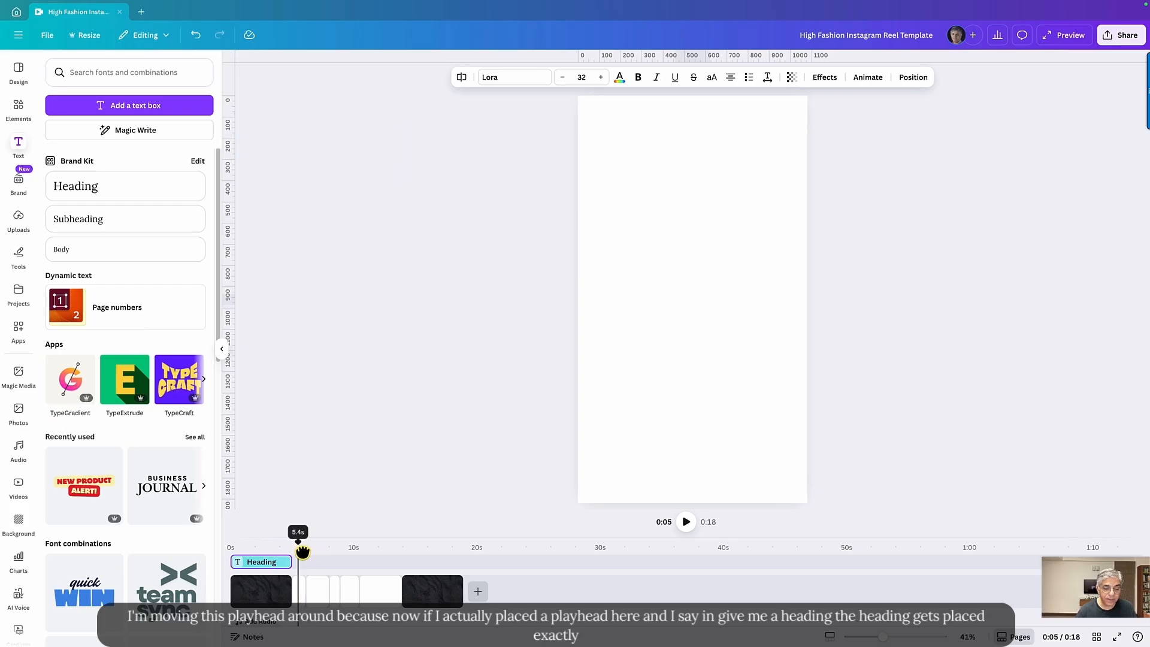
Step: Try adding a second Heading text at about 5.4 seconds in the timeline and delete its content
left_click(116, 190)
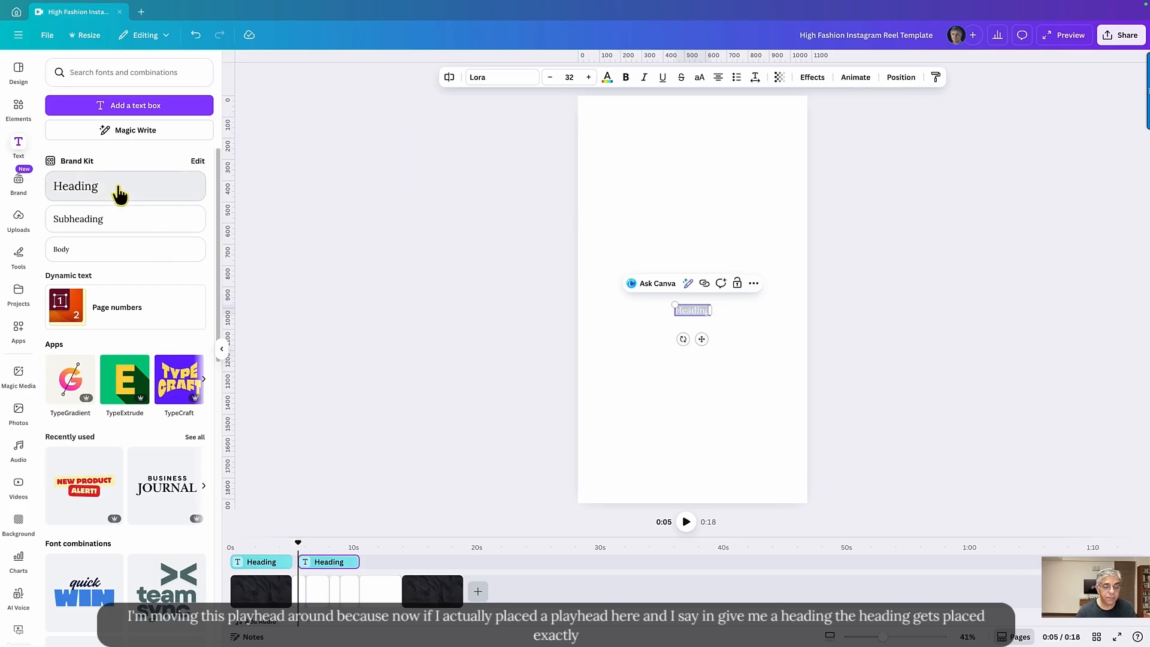
key("Delete")
left_click(323, 574)
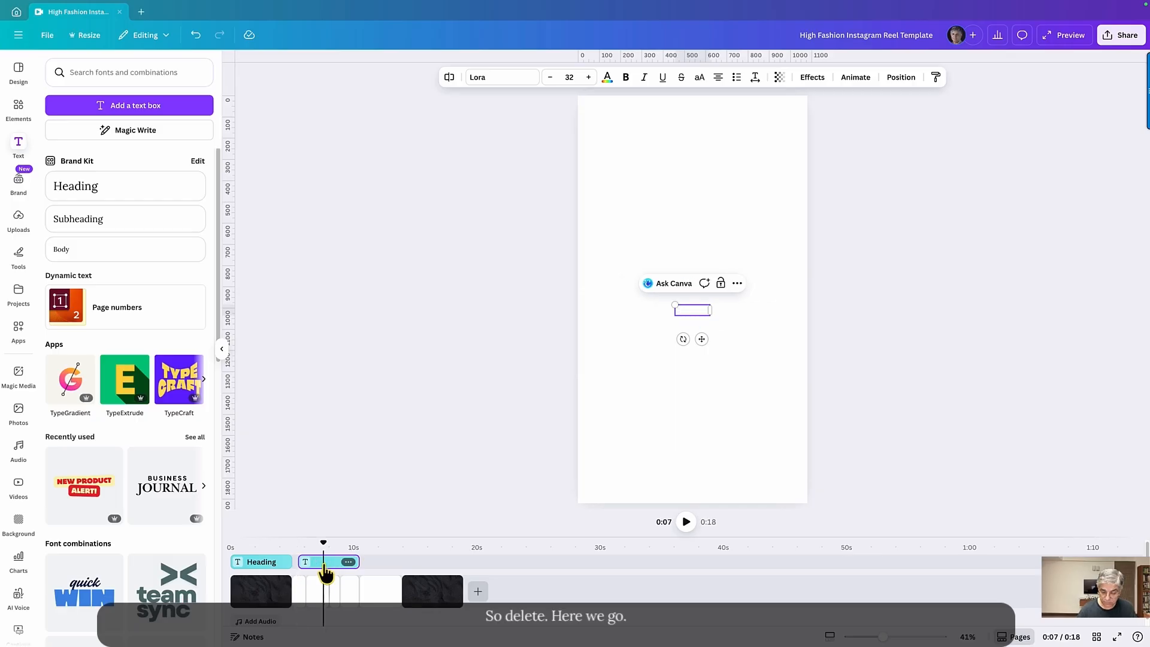
Step: Select the Heading text on the first dark page and increase its font size to 84
left_click_drag(326, 550, 239, 557)
left_click(257, 562)
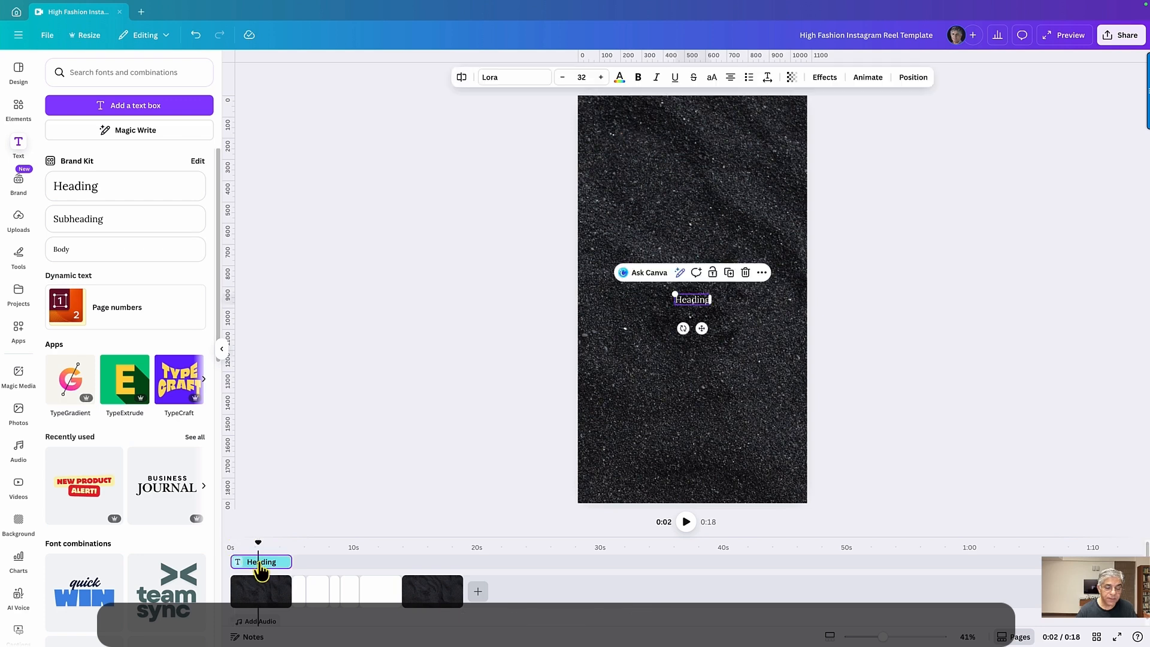
left_click(601, 77)
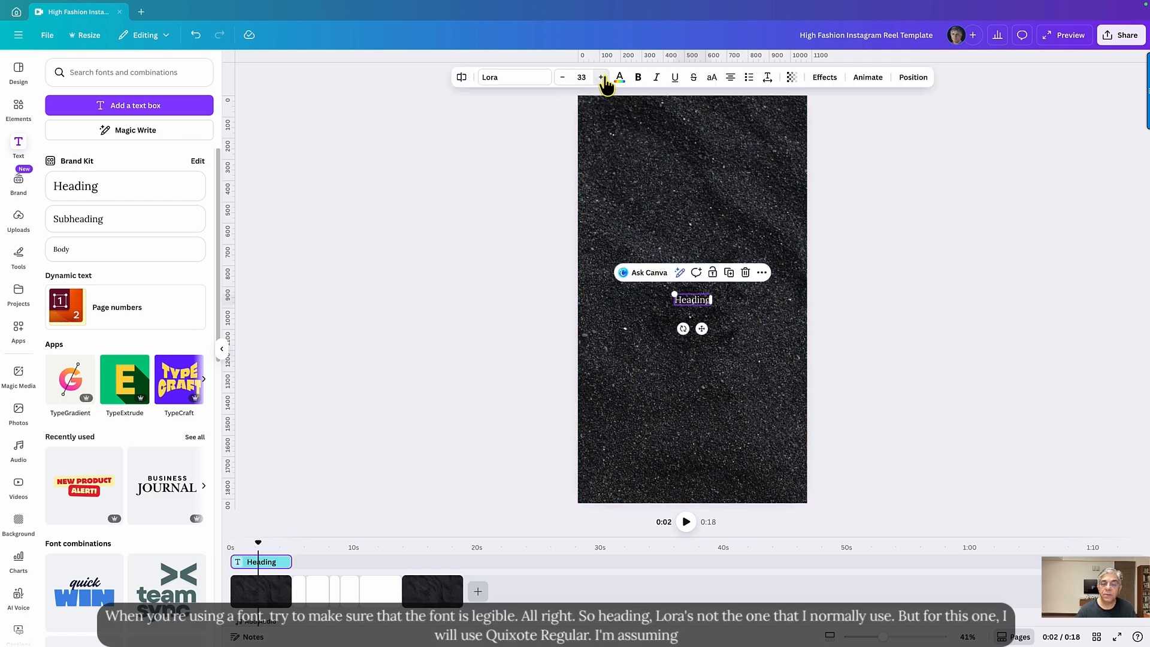
left_click(601, 77)
left_click(601, 78)
left_click(601, 77)
left_click(601, 77)
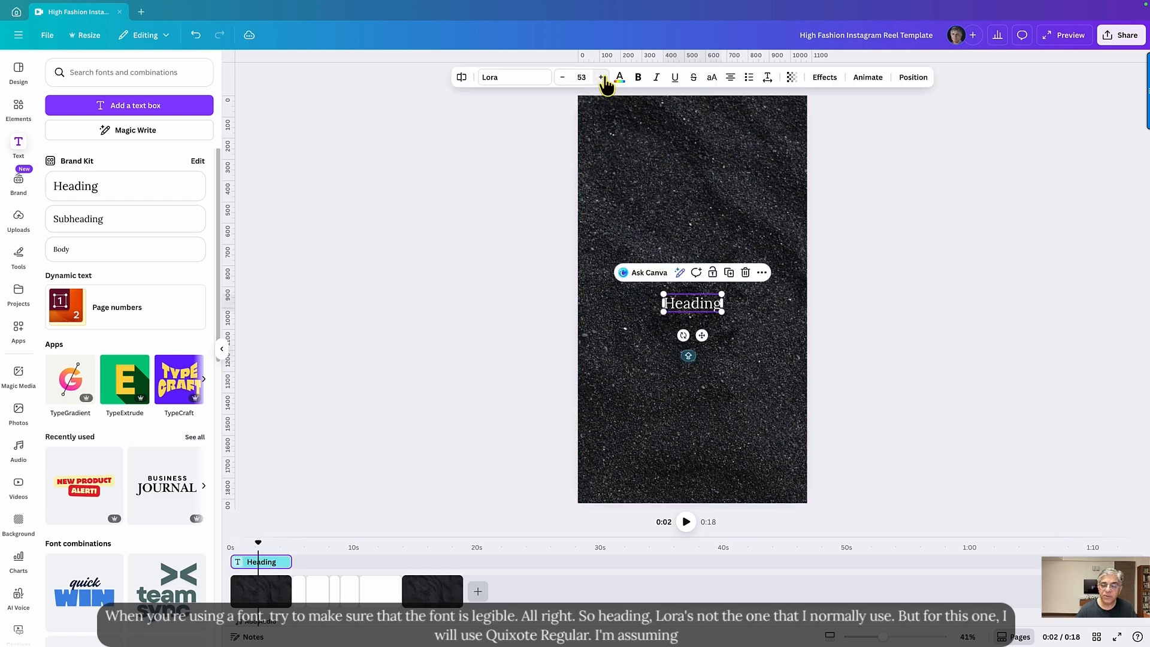
left_click(601, 77)
left_click(601, 77)
left_click(601, 77)
left_click(601, 77)
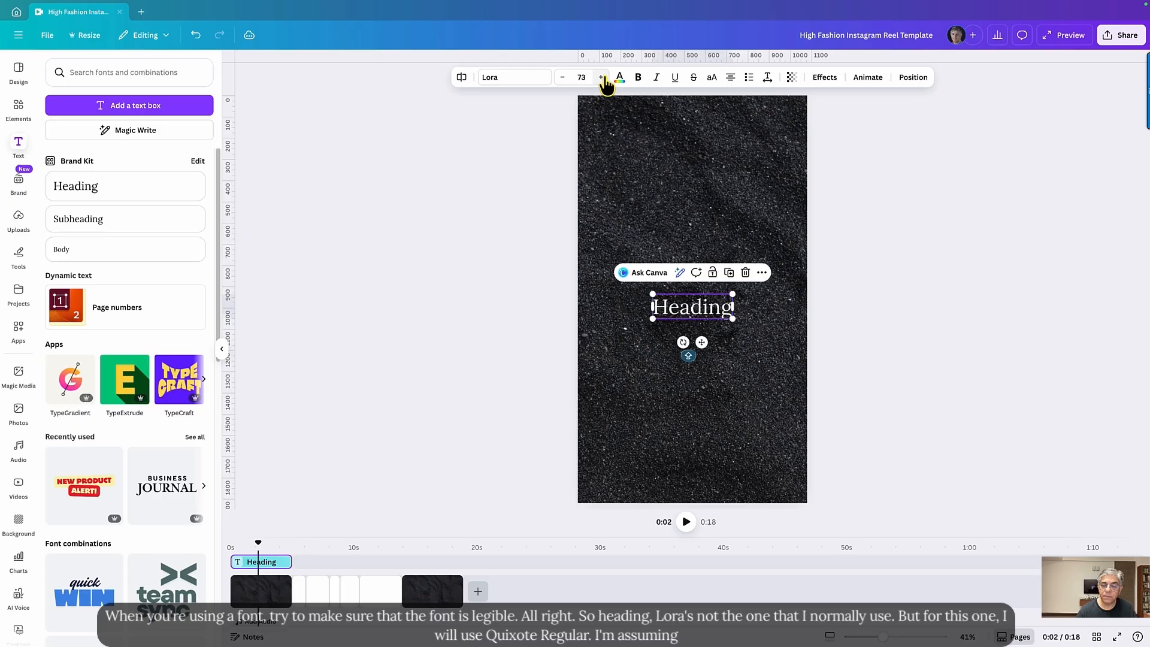
left_click(601, 77)
left_click(602, 77)
left_click(601, 77)
Step: Change the heading's font to Quixote Regular from the uploaded fonts
left_click(514, 79)
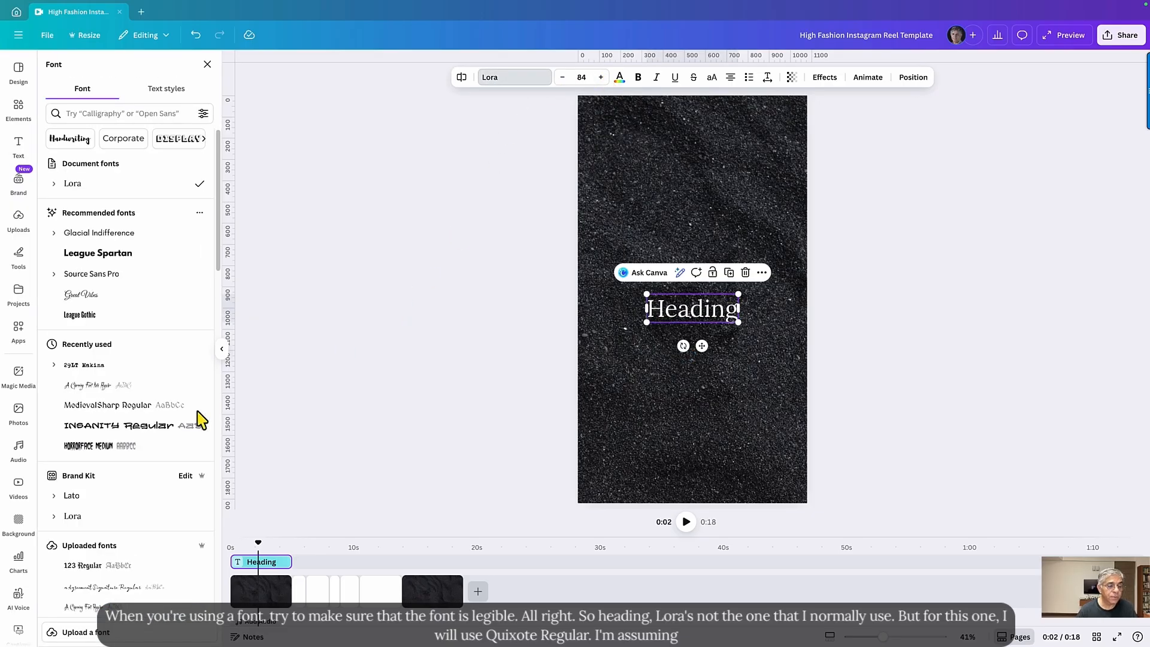
scroll(114, 526, "down", 10)
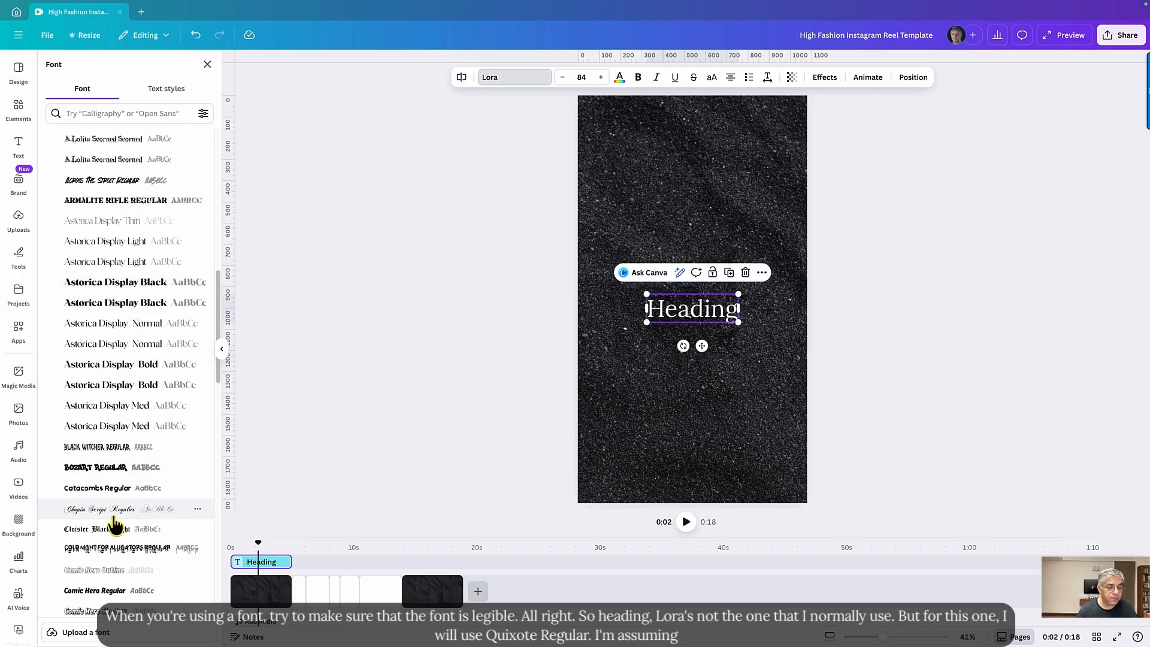
scroll(116, 525, "down", 5)
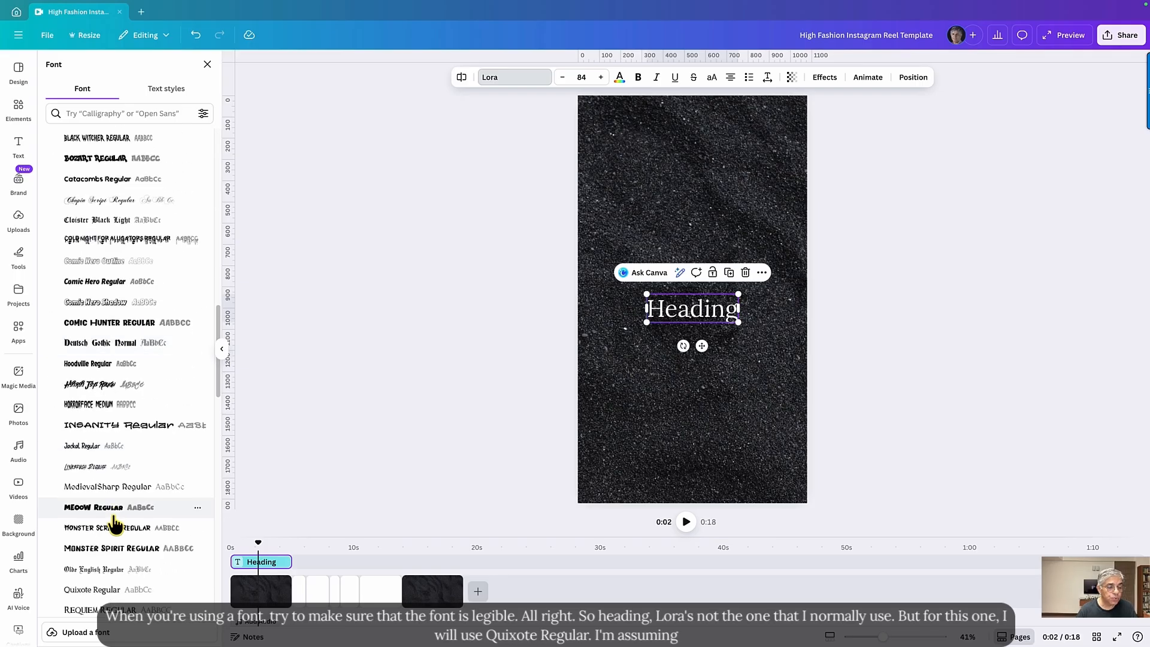
scroll(119, 509, "down", 1)
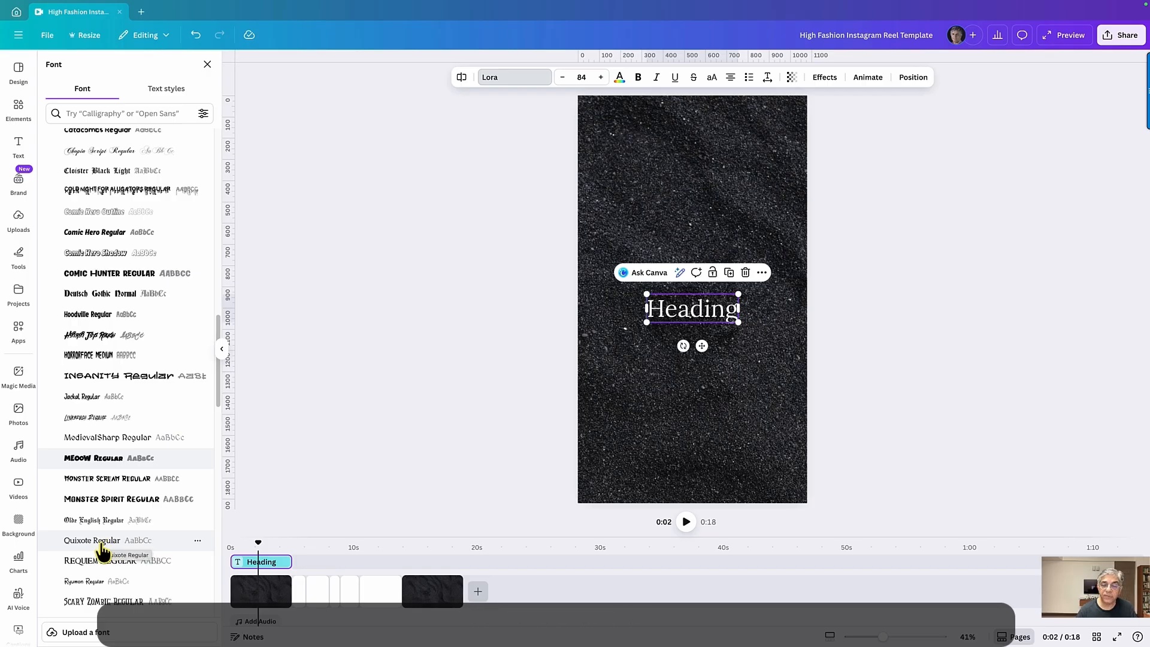
left_click(103, 547)
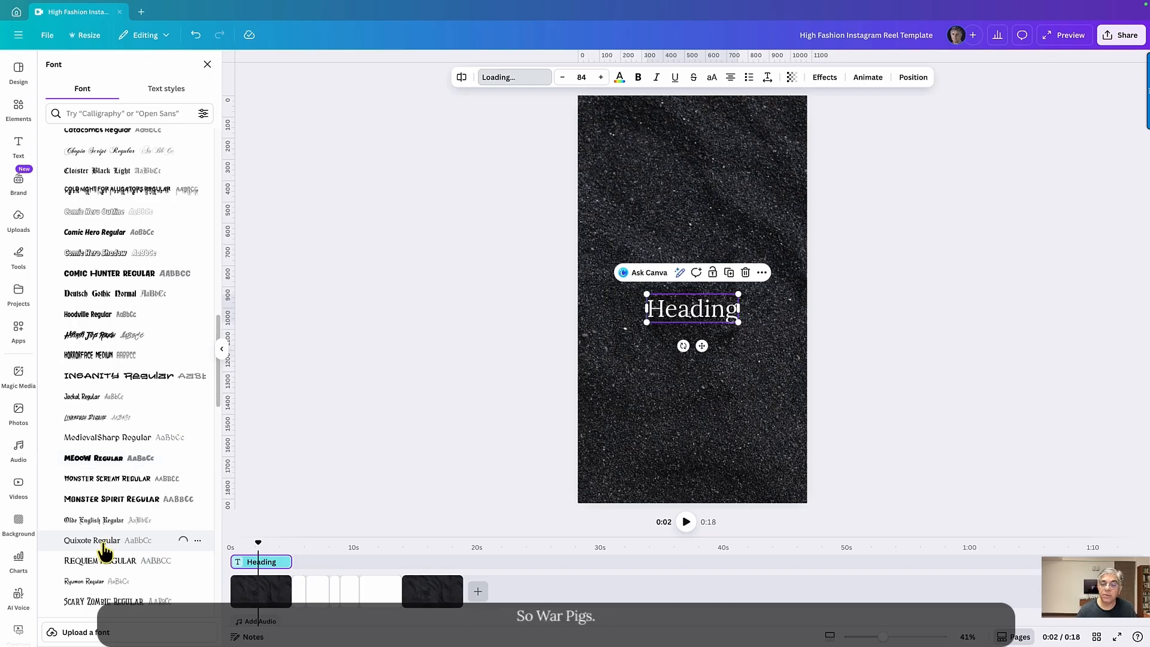
Step: Replace the heading's text with "WAR PIGS"
double_click(687, 316)
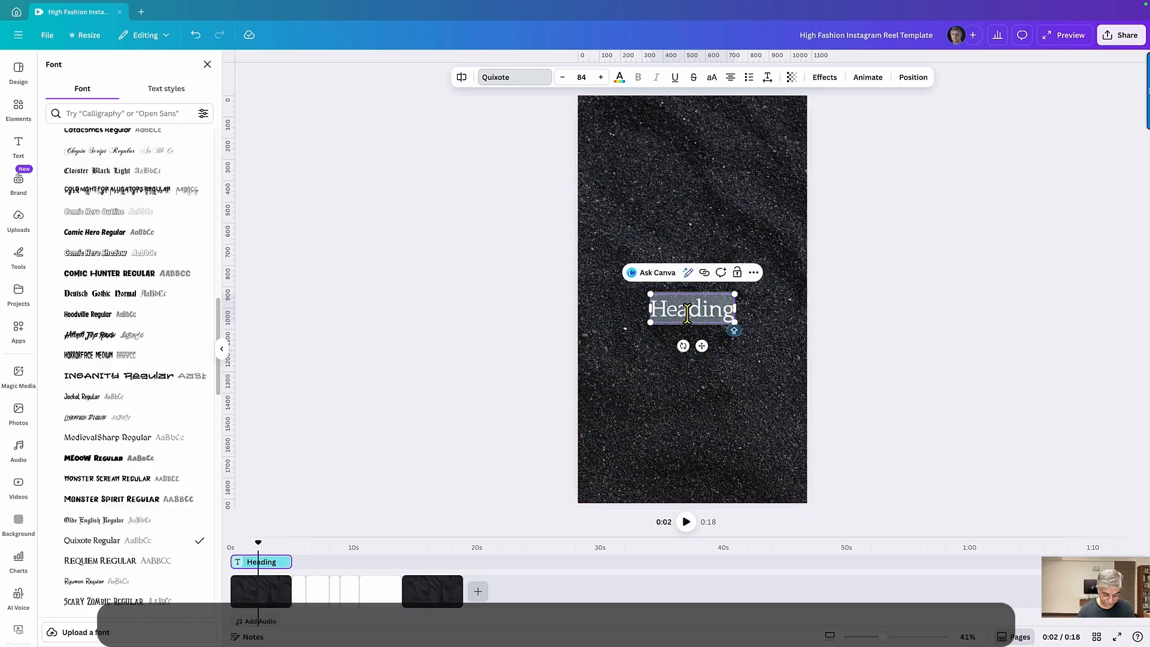
type("WAR P")
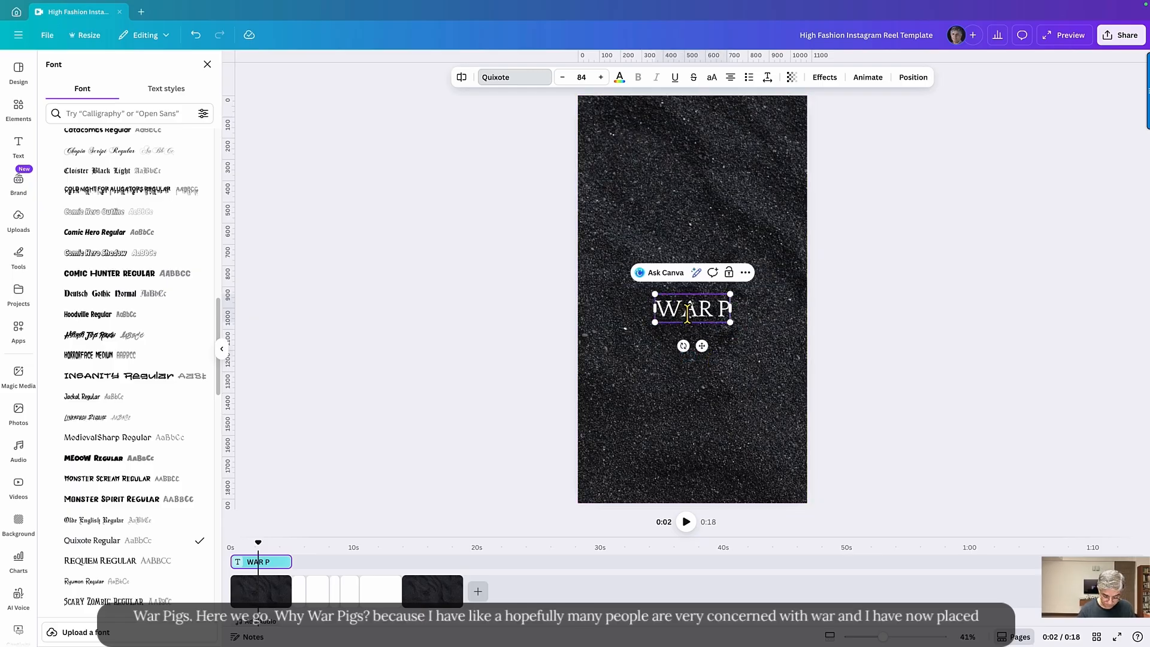
type("IGS")
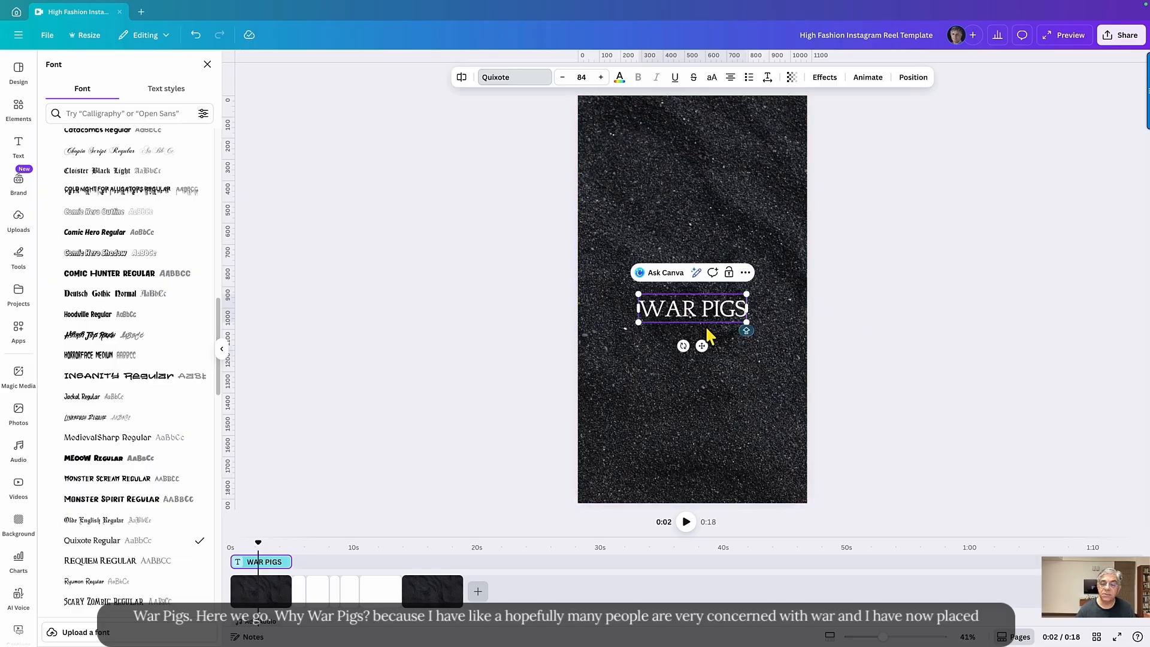
Step: Enlarge the WAR PIGS title to nearly the full page width, at a font size of about 159
mouse_move(702, 348)
left_mouse_down()
mouse_move(701, 285)
mouse_move(702, 337)
left_mouse_up()
left_click_drag(638, 285, 606, 277)
left_click_drag(748, 314, 793, 328)
left_click_drag(603, 276, 589, 272)
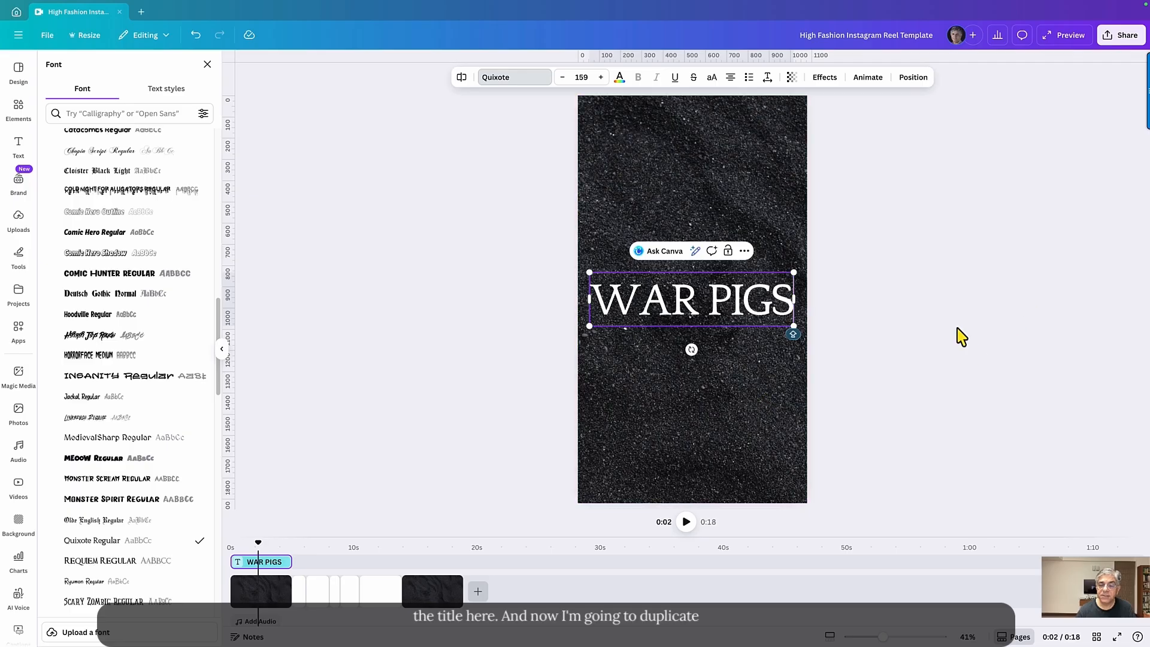
Step: Duplicate the WAR PIGS title and move the copy's clip over the last dark page in the timeline
left_click(727, 313)
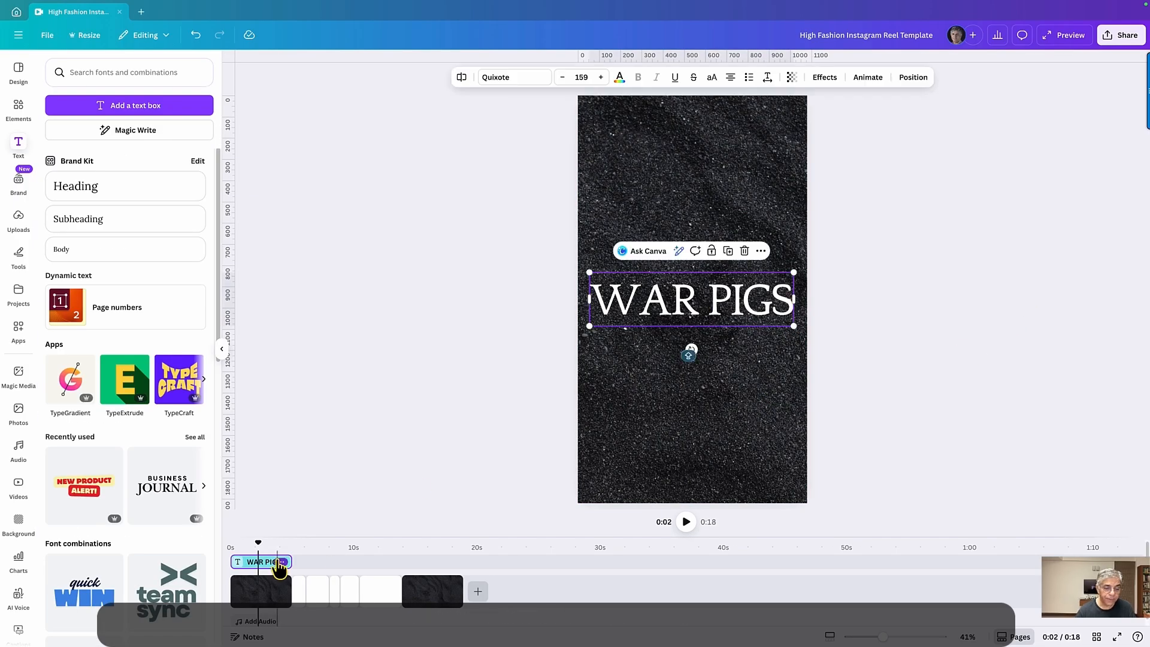
right_click(267, 561)
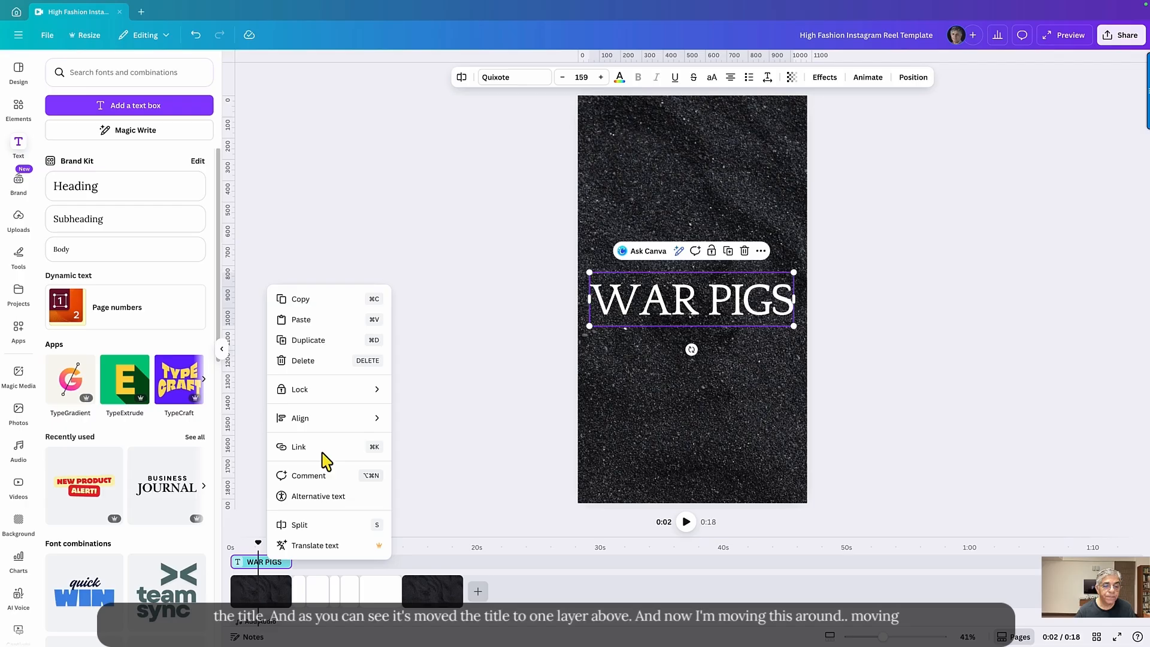
left_click(328, 340)
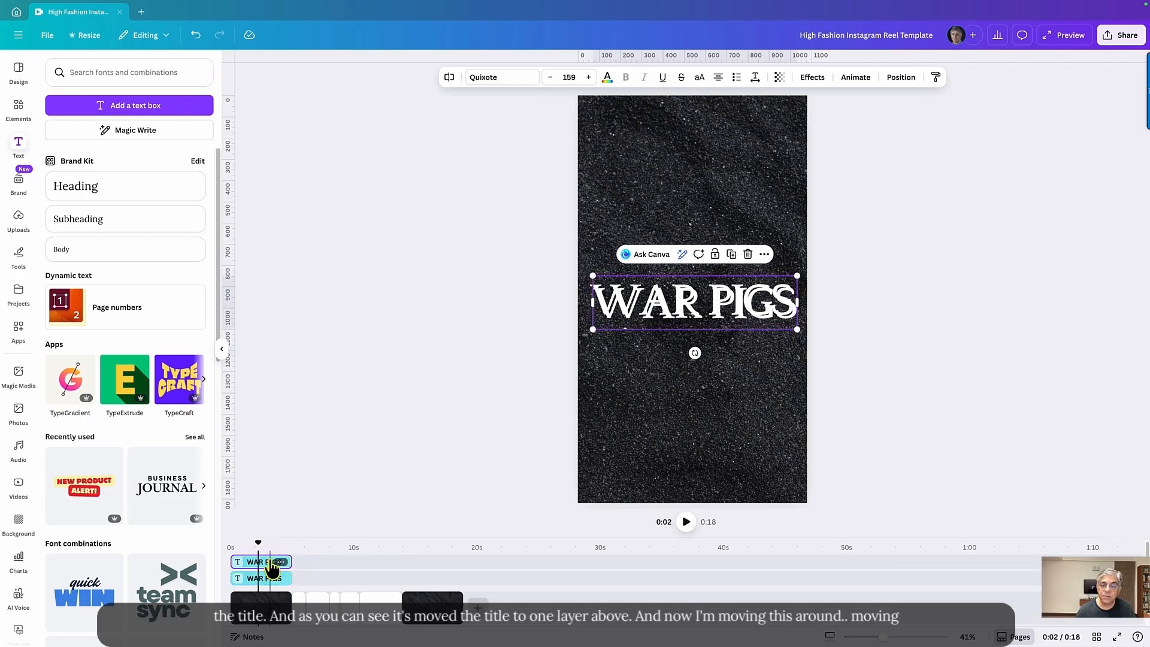
left_click_drag(271, 566, 444, 577)
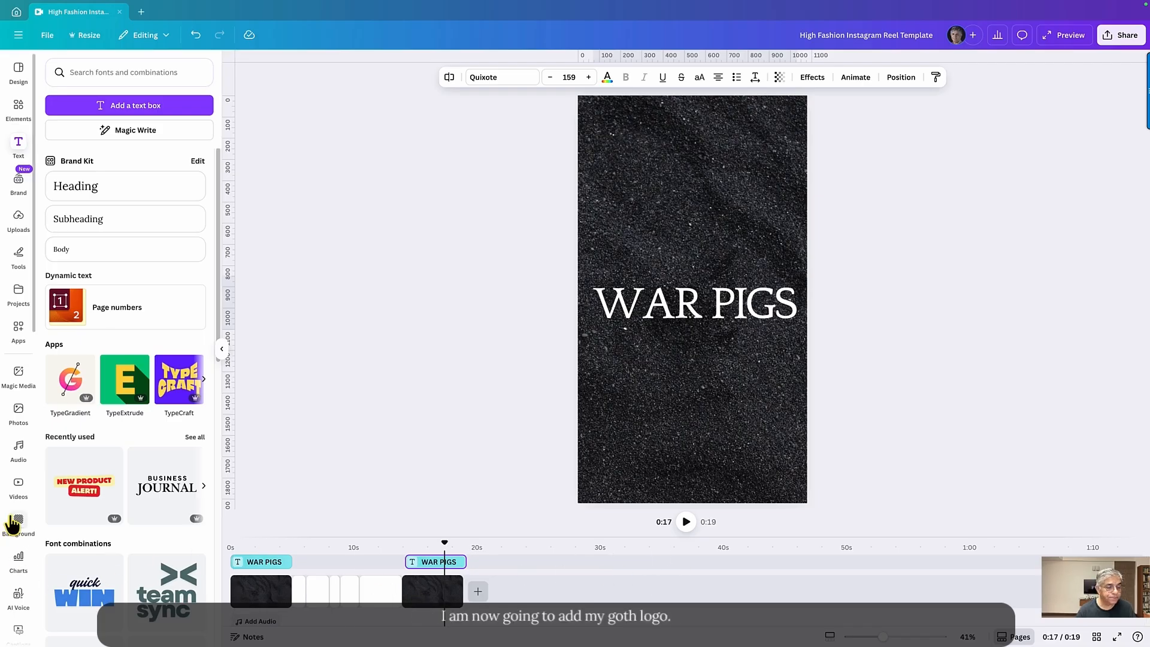
Step: Open the Goth Logos folder, try adding the white thin-lettered logo, and undo the insertion
scroll(18, 527, "down", 5)
scroll(14, 525, "down", 12)
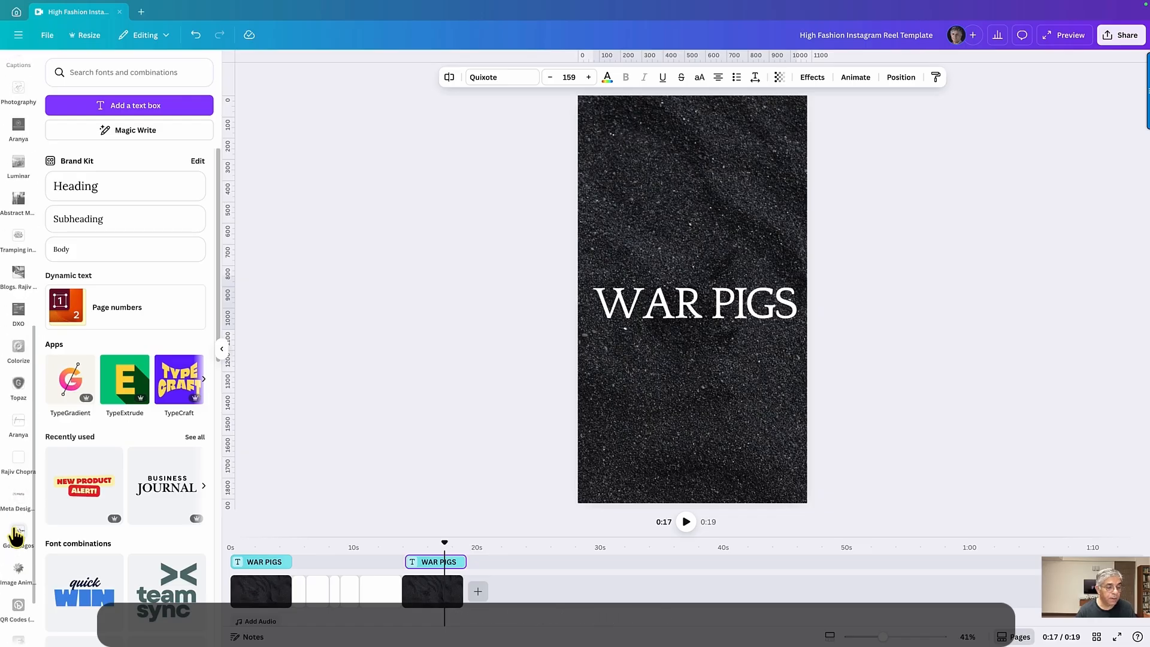
left_click(16, 536)
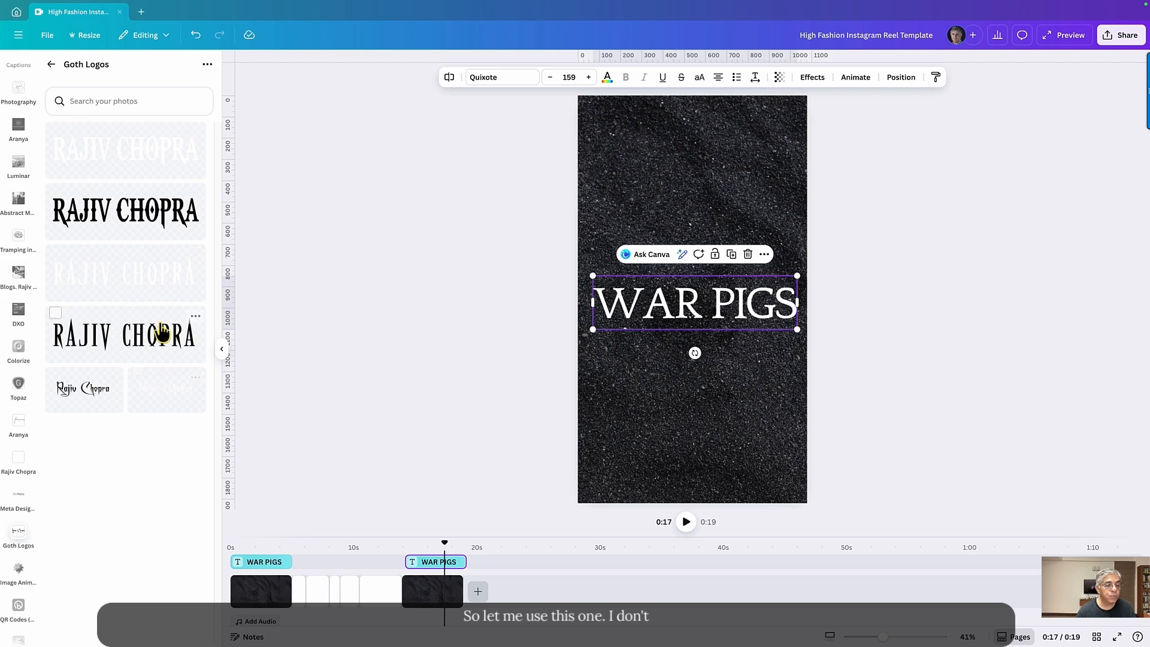
left_click(131, 284)
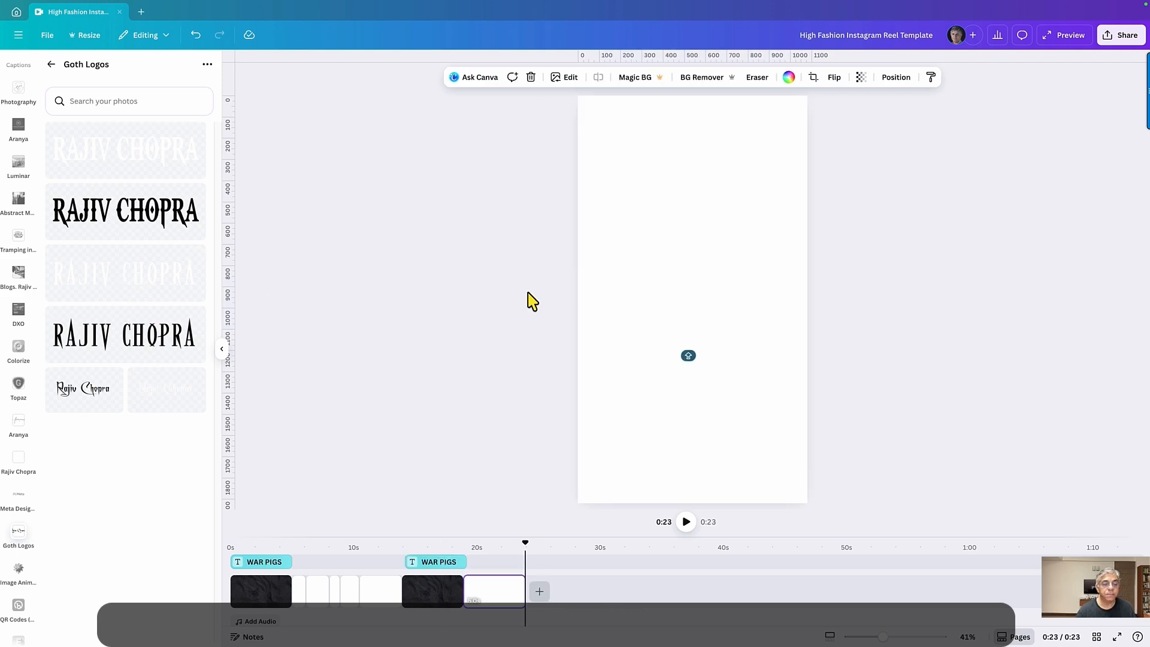
key("ctrl+z")
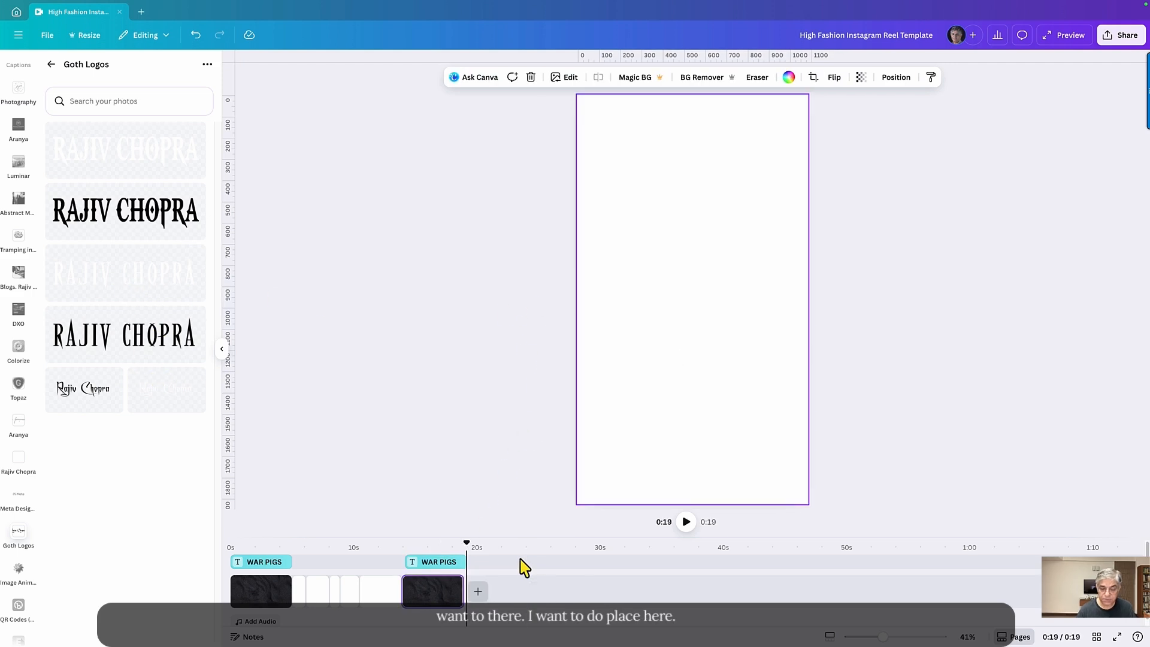
Step: Add the white thin-lettered logo as a page before the last dark page and realign the second WAR PIGS clip with that dark page
left_click(93, 277)
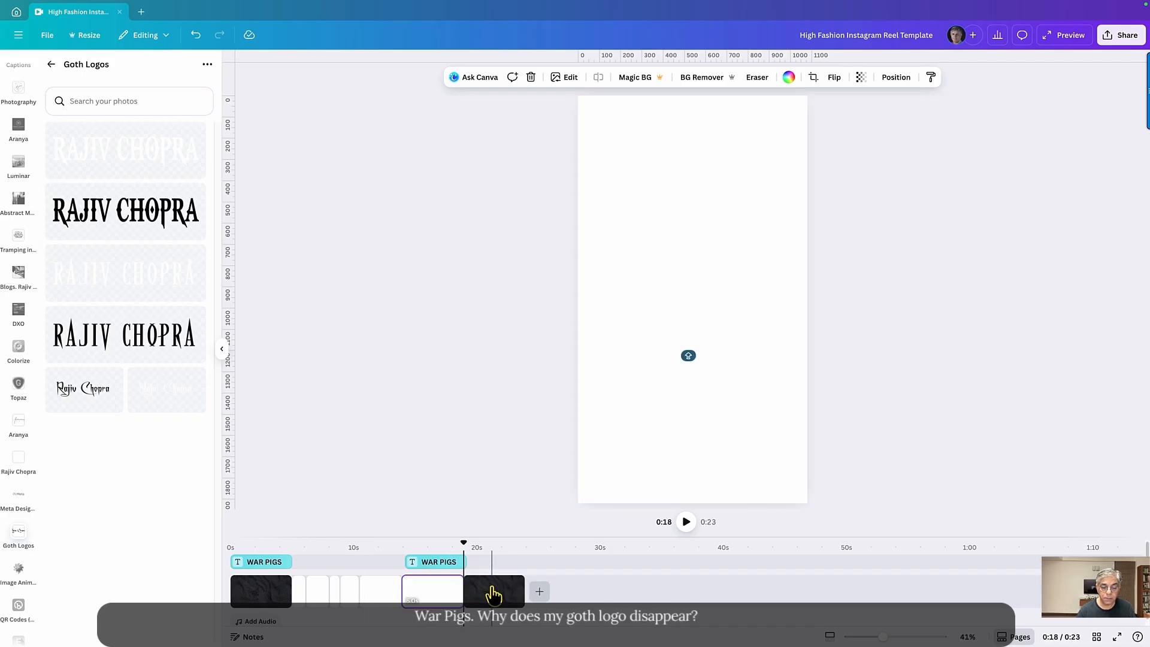
left_click_drag(441, 569, 503, 558)
left_click(450, 593)
left_click(502, 595)
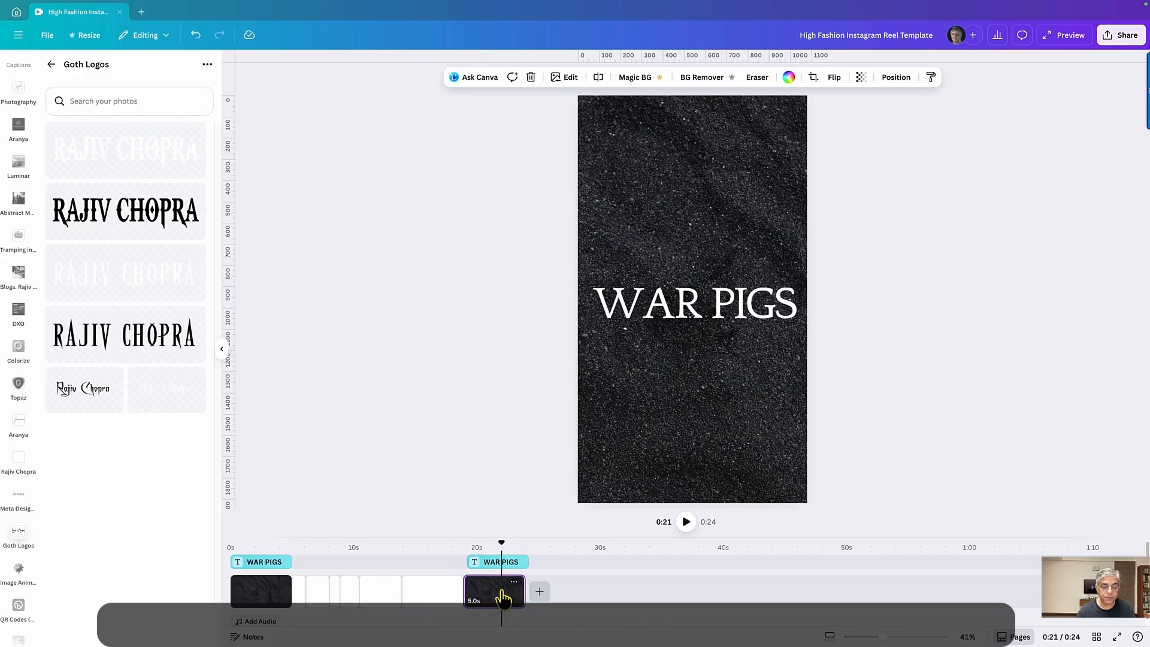
Step: Try adding the white thin-lettered logo to the last dark page
left_click(148, 277)
left_click(559, 599)
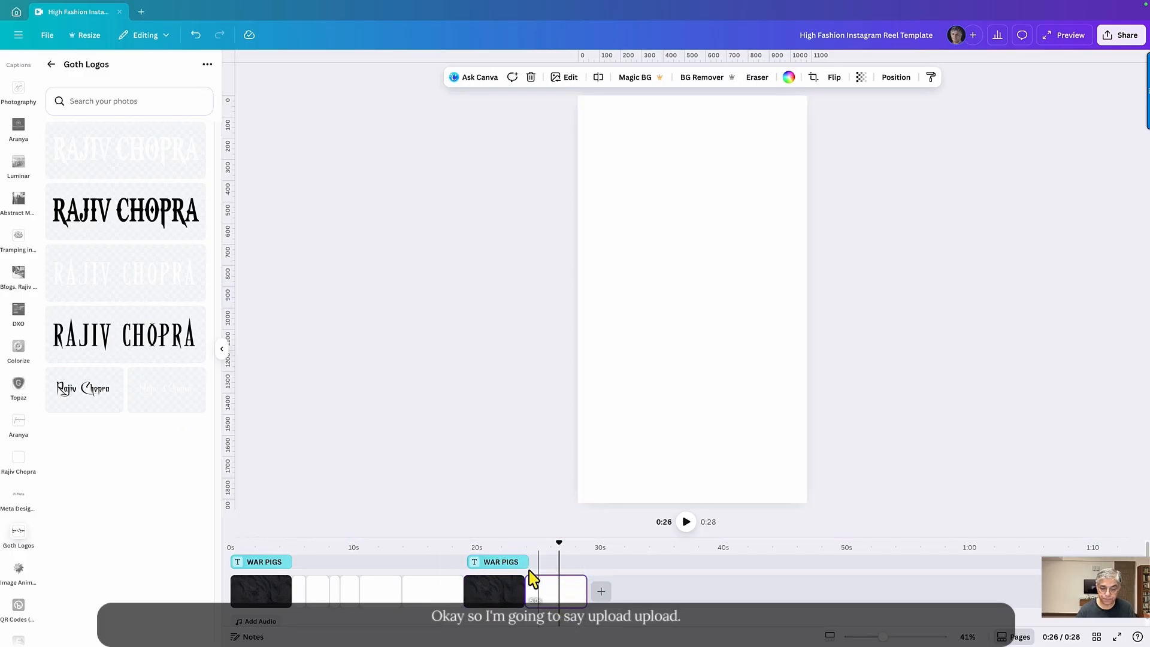
left_click(494, 590)
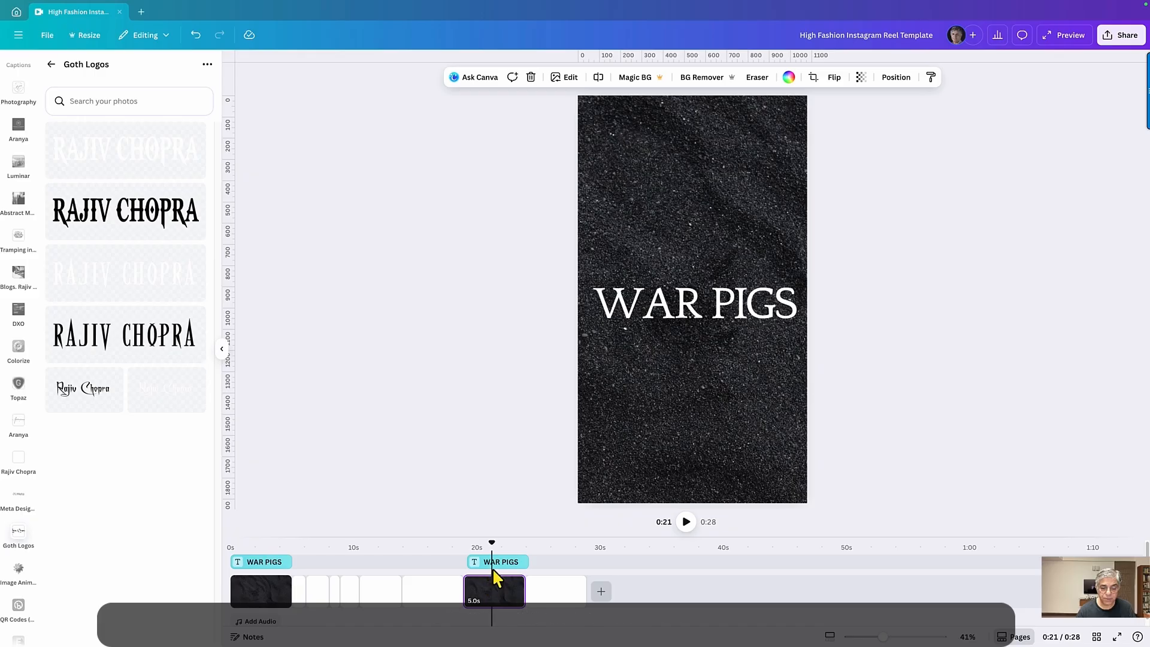
right_click(492, 562)
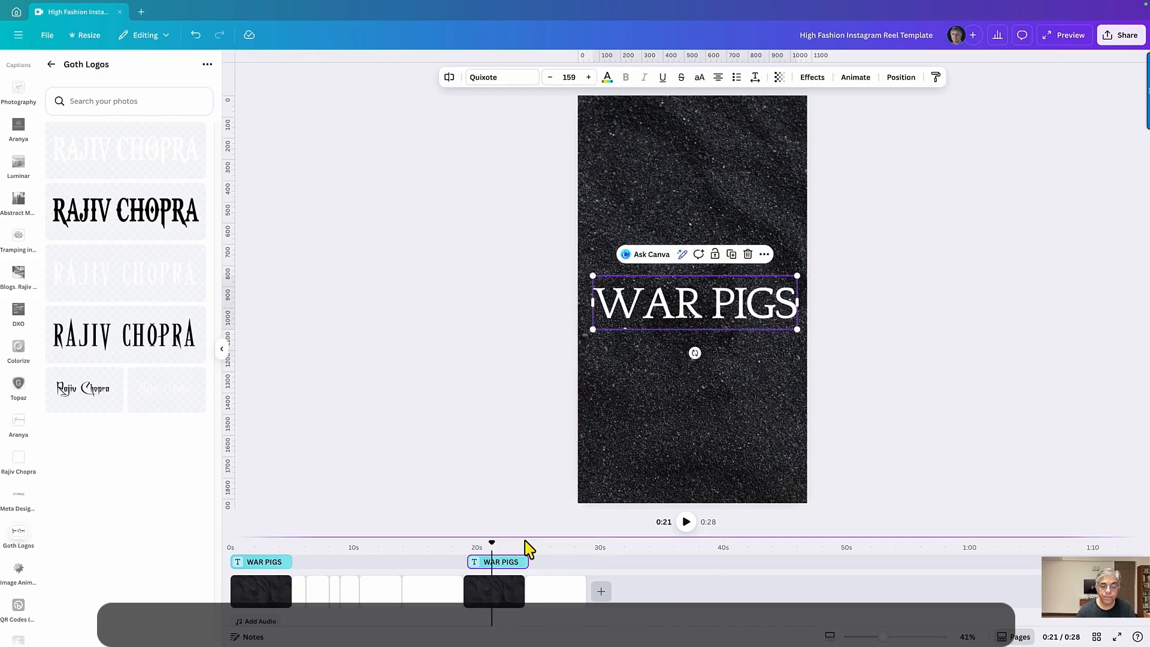
left_click(487, 590)
left_click(464, 584)
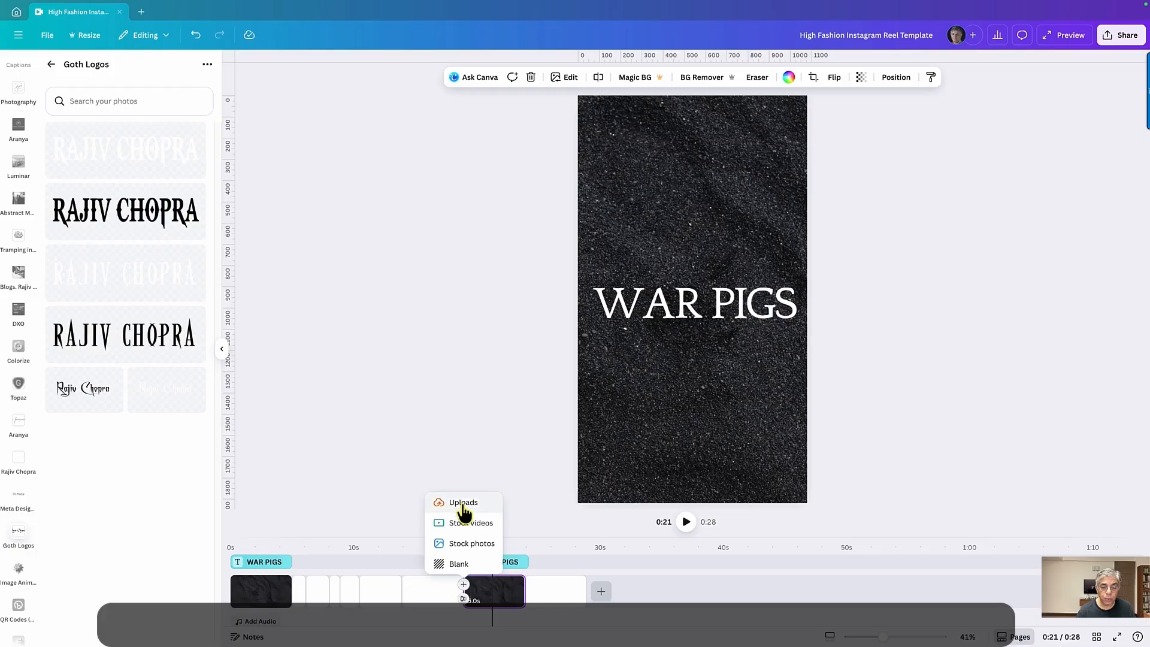
left_click(505, 589)
left_click(514, 582)
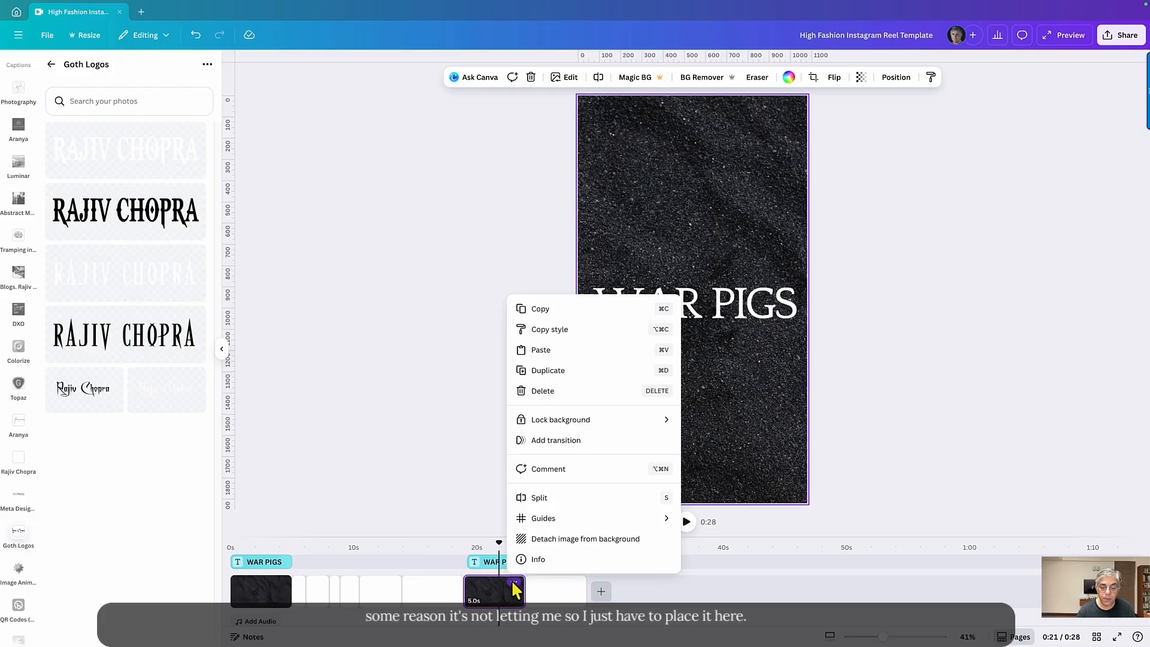
left_click(771, 411)
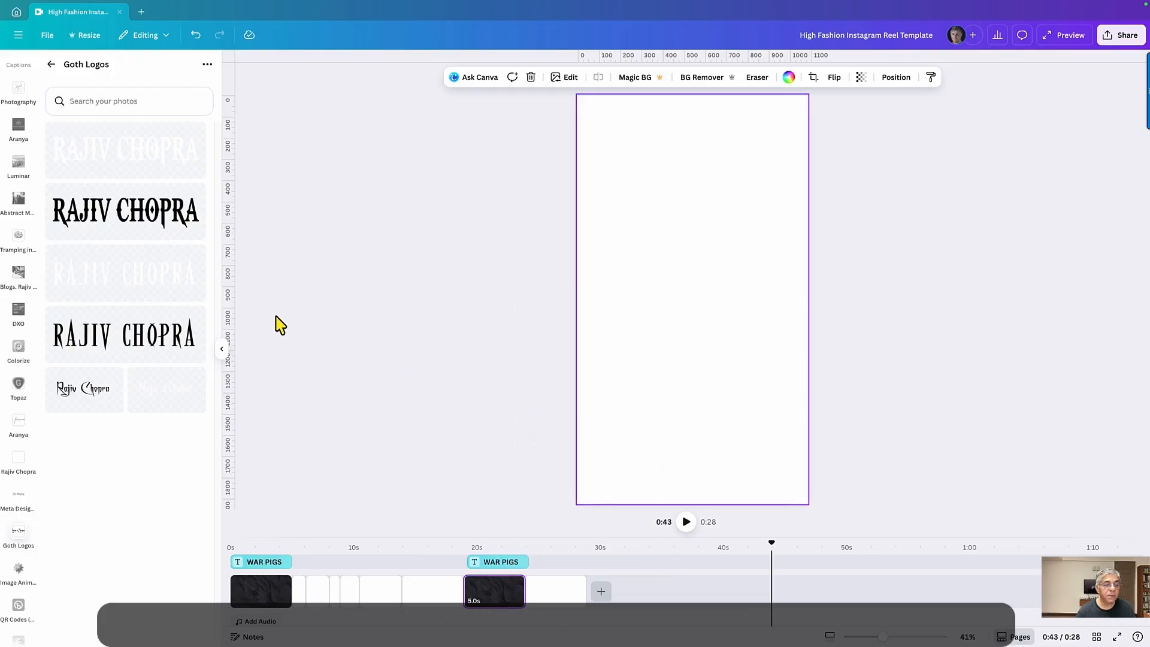
Step: Delete the white logo page that follows the last dark page
left_click(485, 599)
left_click(576, 593)
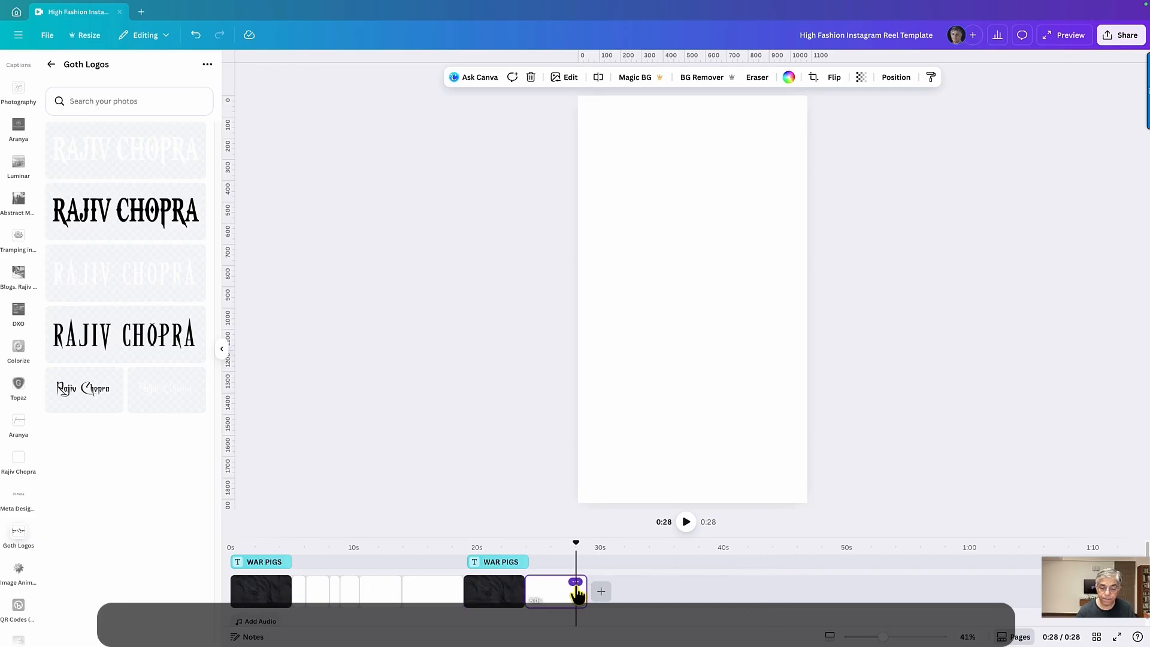
key("Delete")
Step: Place the white thin-lettered logo on the last dark page at about 20.9 seconds, shrunk and centred near the page's bottom edge
left_click_drag(528, 549, 488, 542)
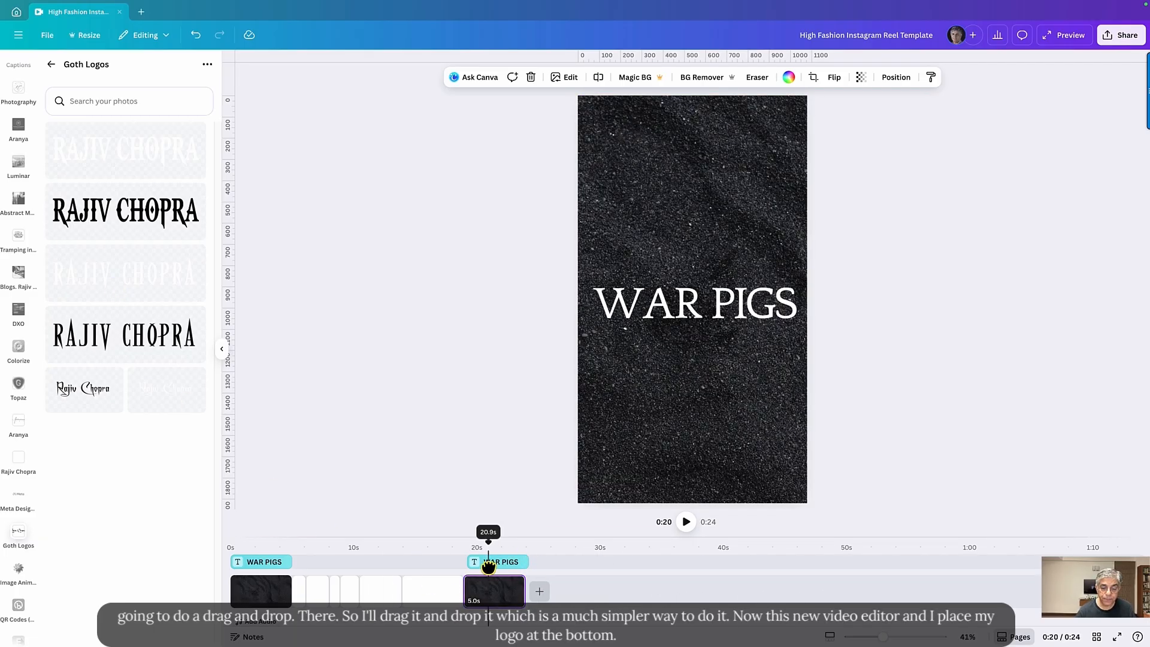
left_click_drag(85, 285, 660, 420)
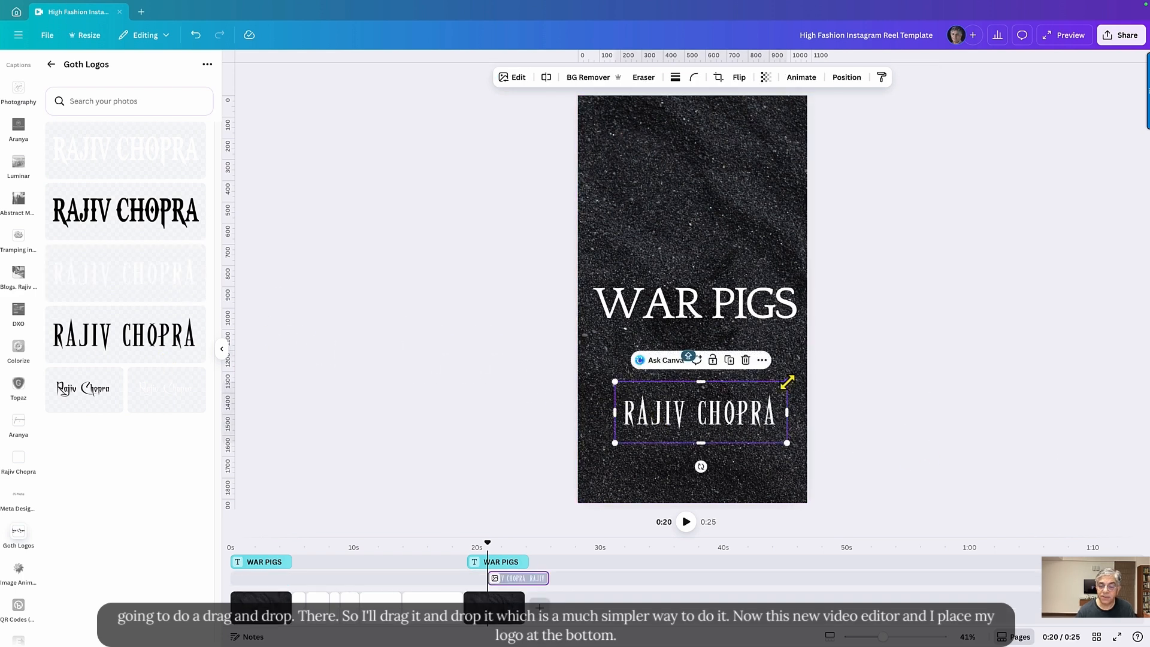
left_click_drag(787, 382, 711, 521)
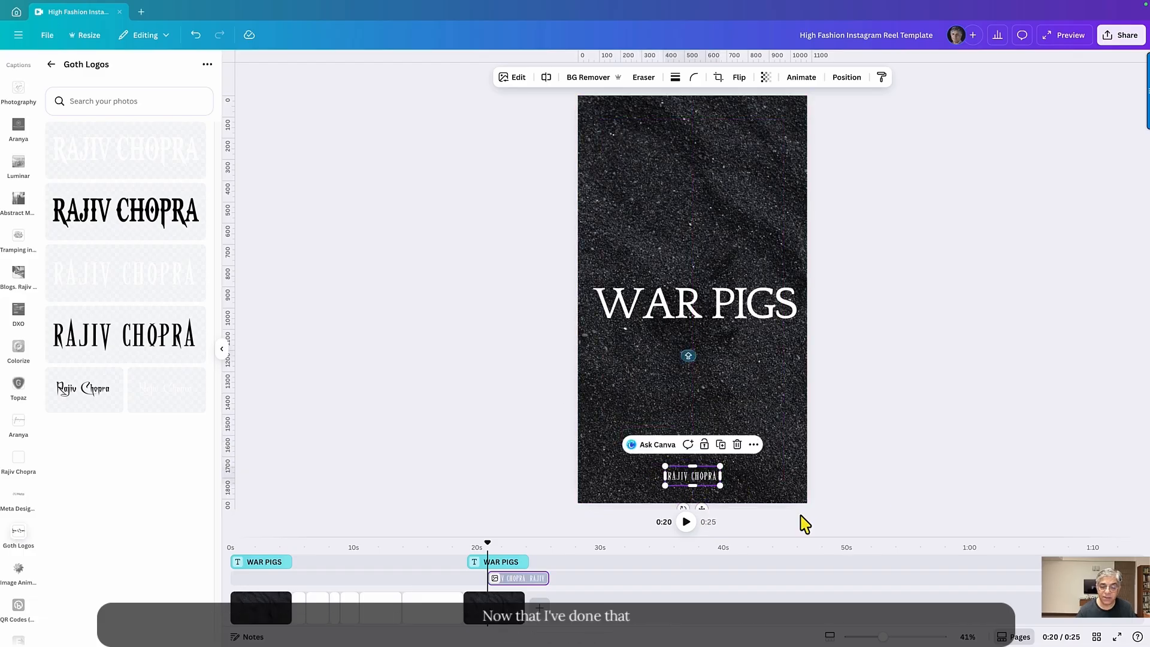
Step: Delete all the blank pages between the opening and closing dark pages
left_click_drag(496, 550, 297, 550)
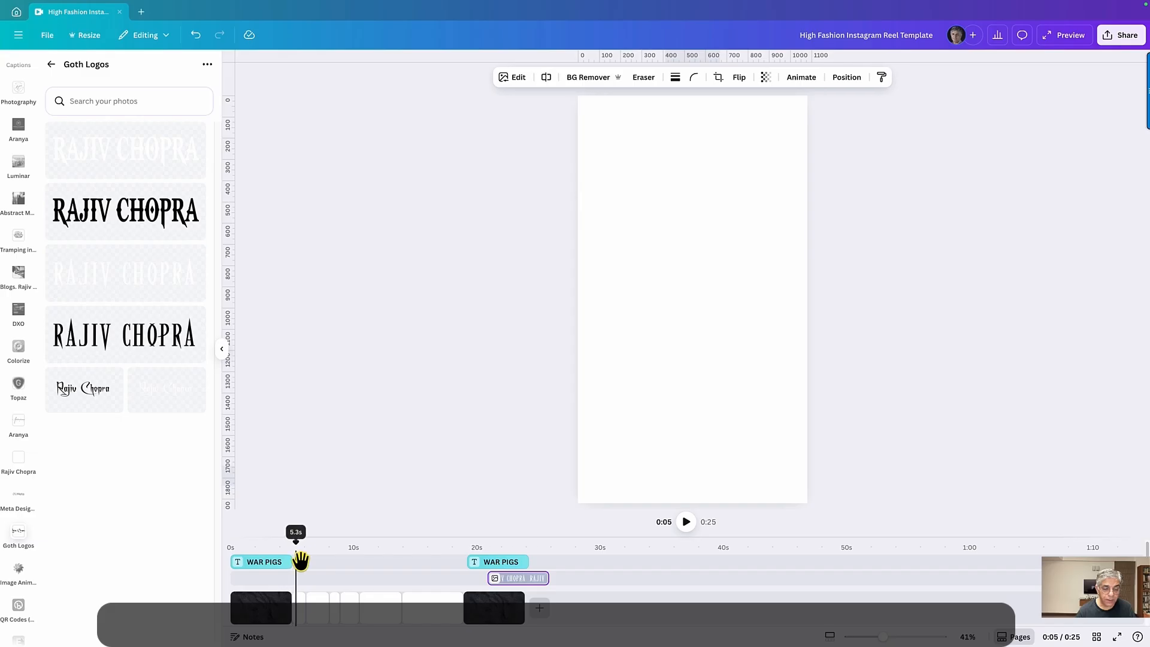
left_click(301, 613)
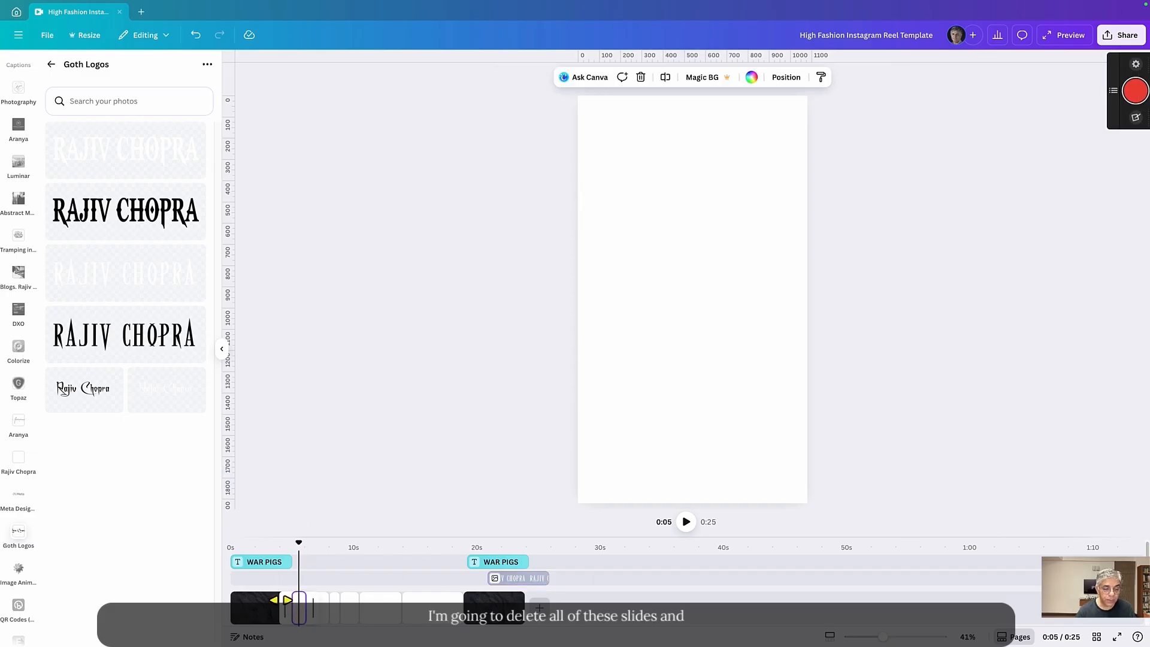
left_click(417, 609)
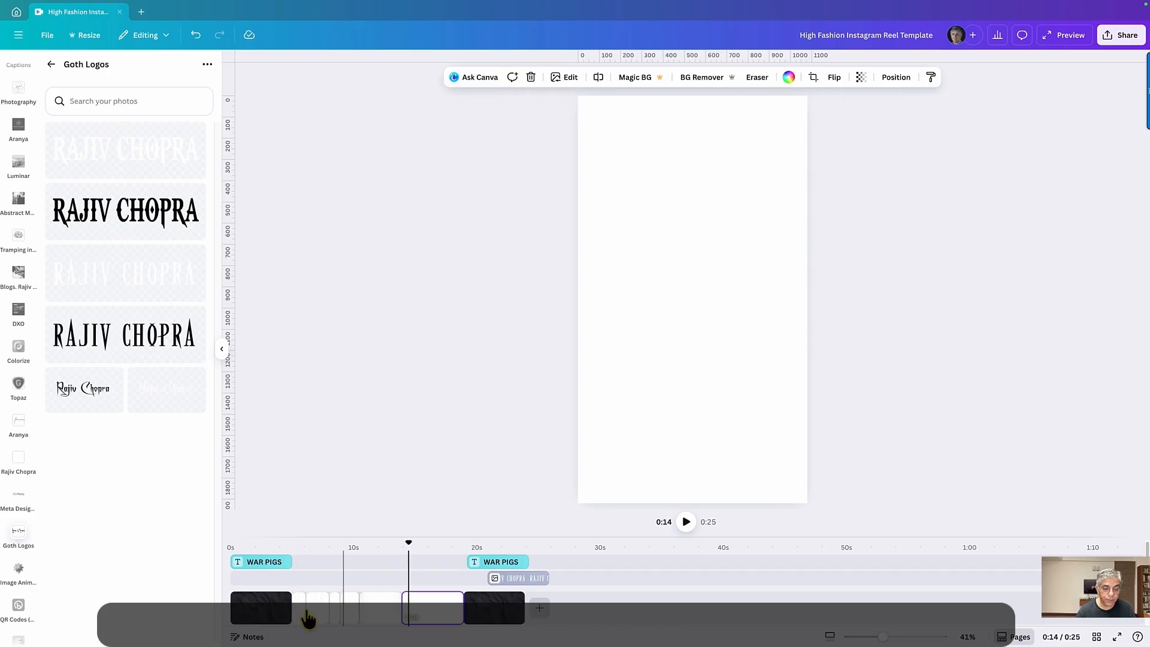
left_click(302, 614, "shift")
key("Delete")
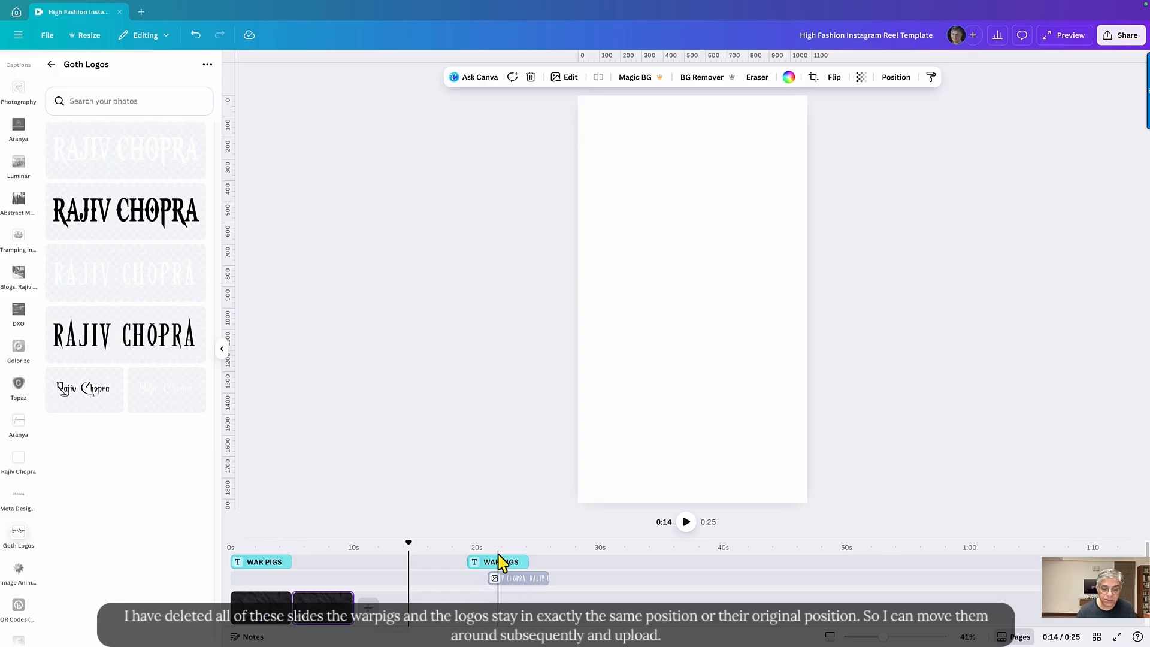
Step: Align the second WAR PIGS clip with the logo clip and open the uploads for inserting media between the two dark pages
left_click_drag(500, 563, 515, 557)
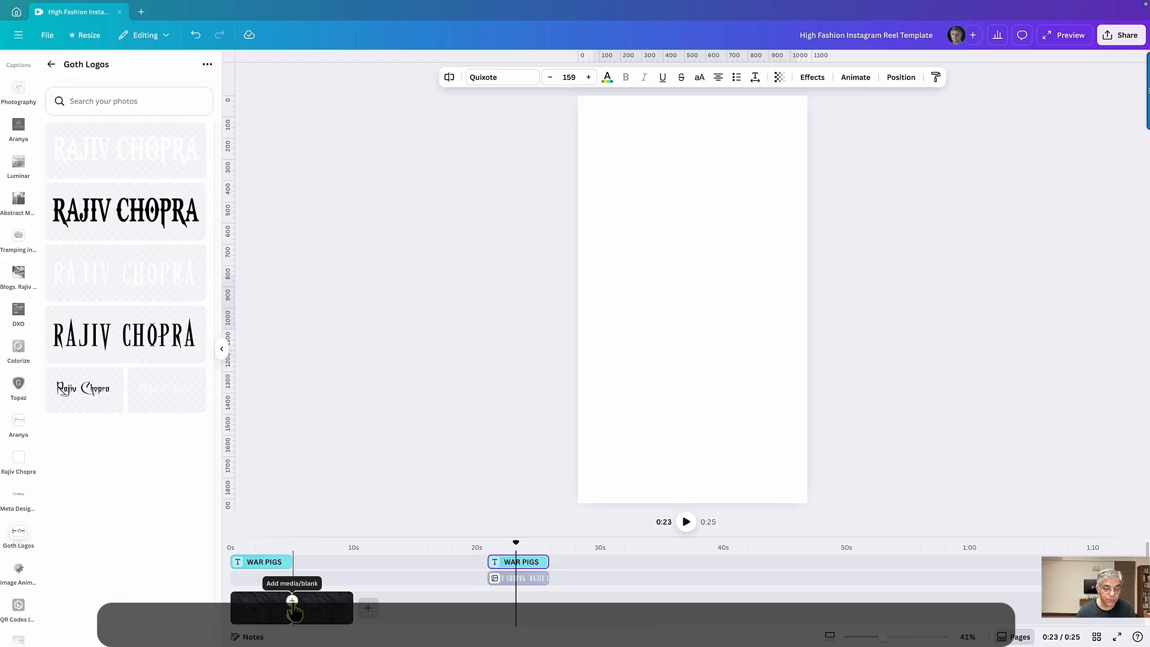
left_click(291, 600)
left_click(291, 520)
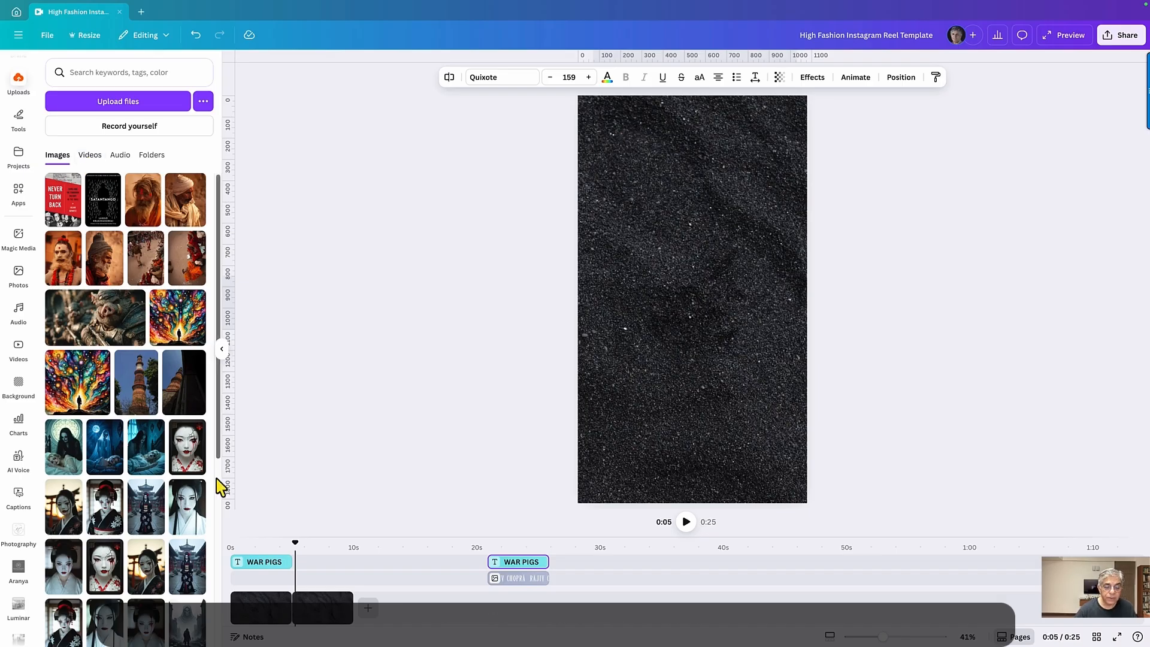
left_click(368, 616)
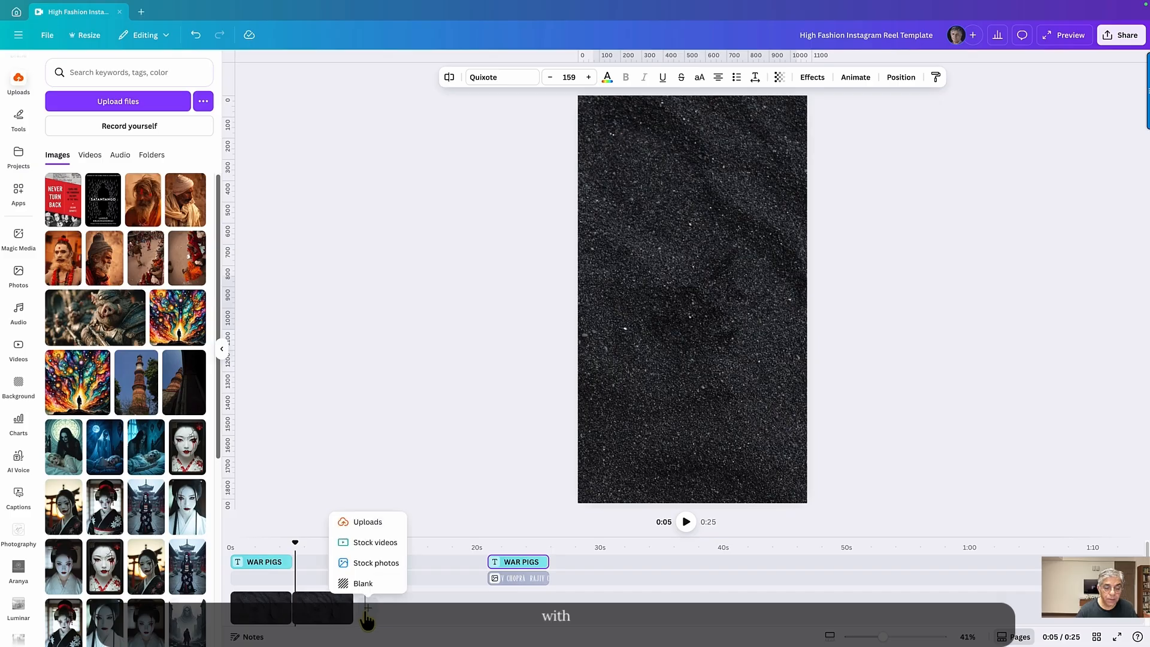
left_click(384, 580)
left_click(370, 615)
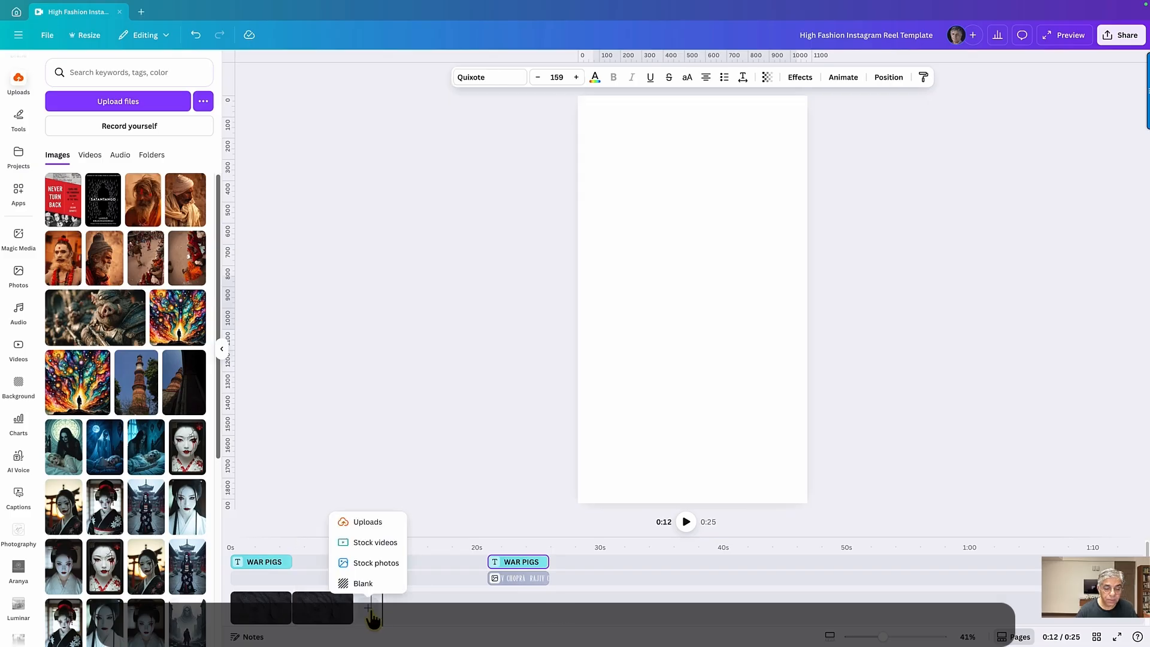
left_click(366, 522)
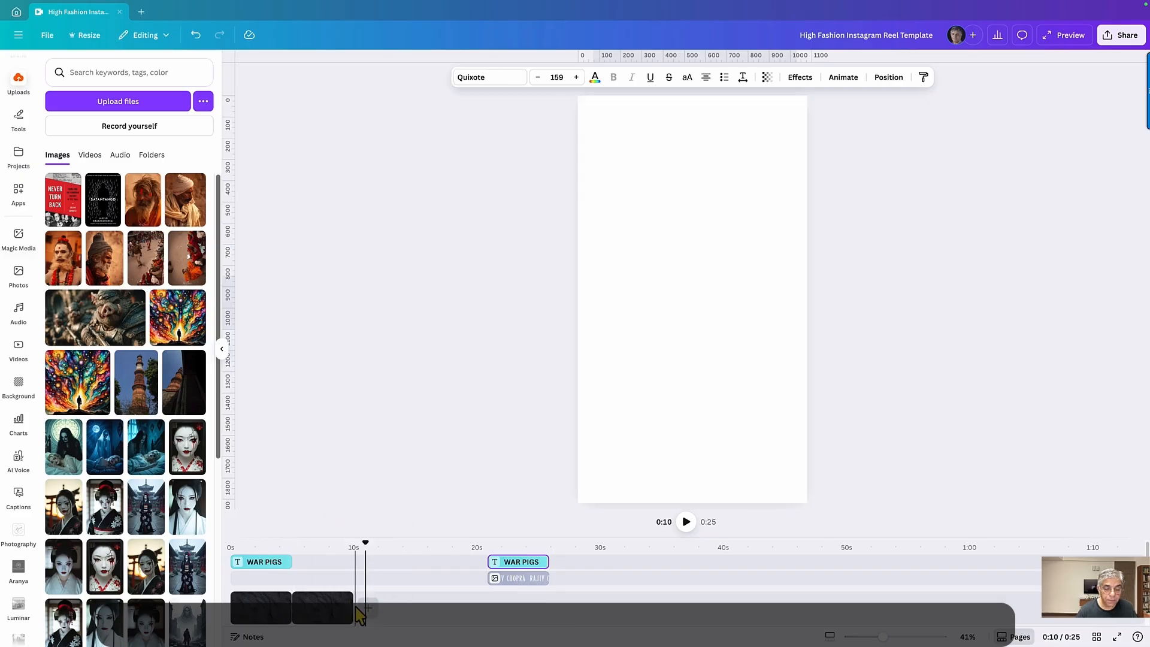
Step: Insert the uploaded video of boar soldiers in the dark blue forest between the two dark pages
left_click(311, 615)
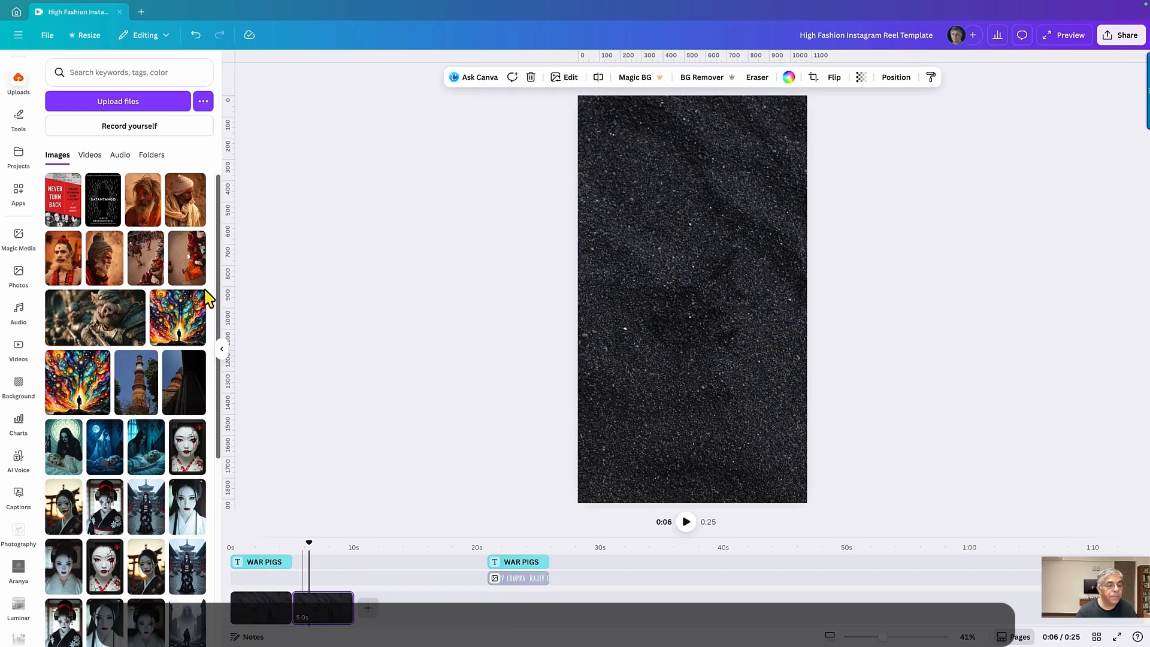
left_click(90, 157)
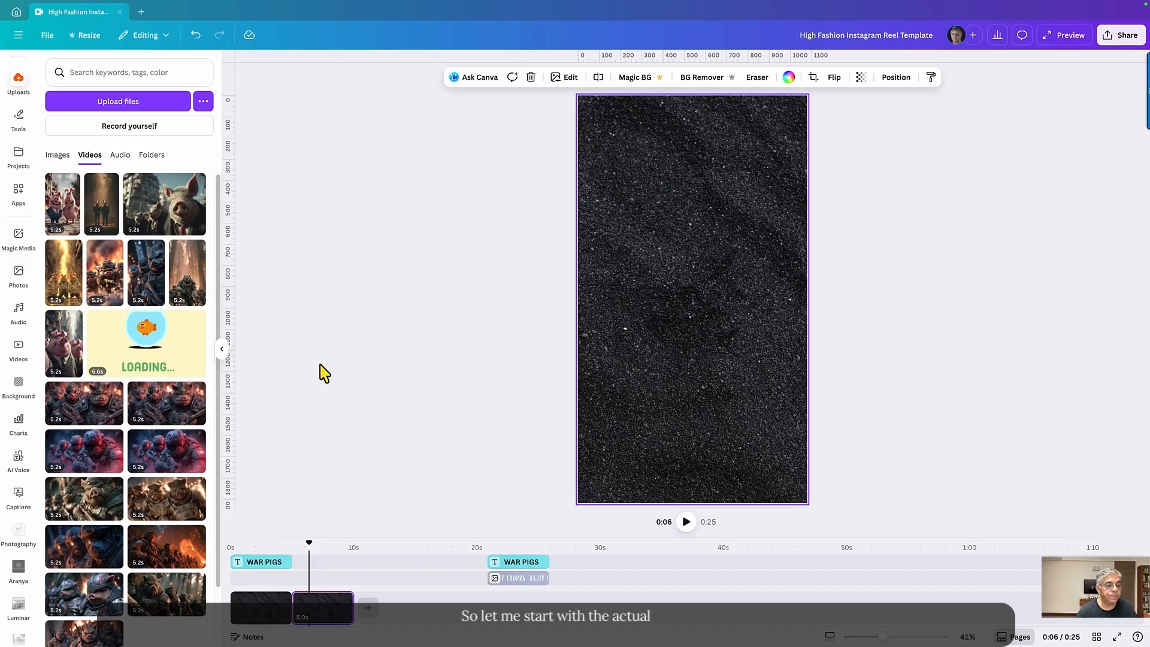
left_click(136, 290)
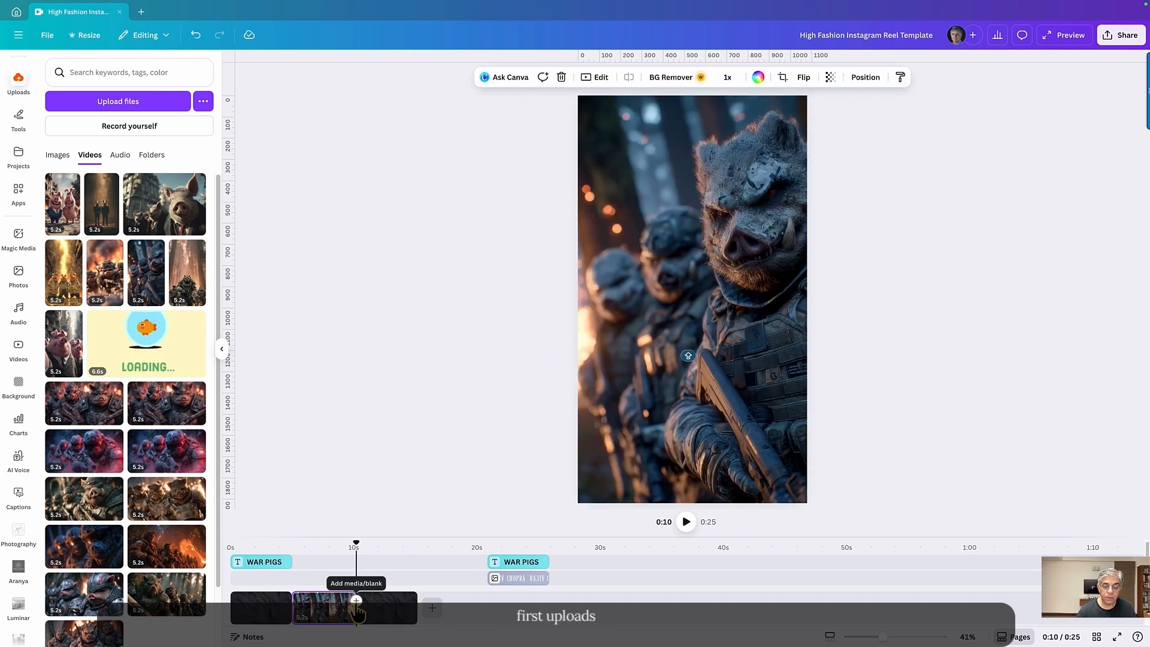
Step: Insert the uploaded videos of the boar squad among tall trees and the pig soldiers in fire after the blue forest video
left_click(356, 601)
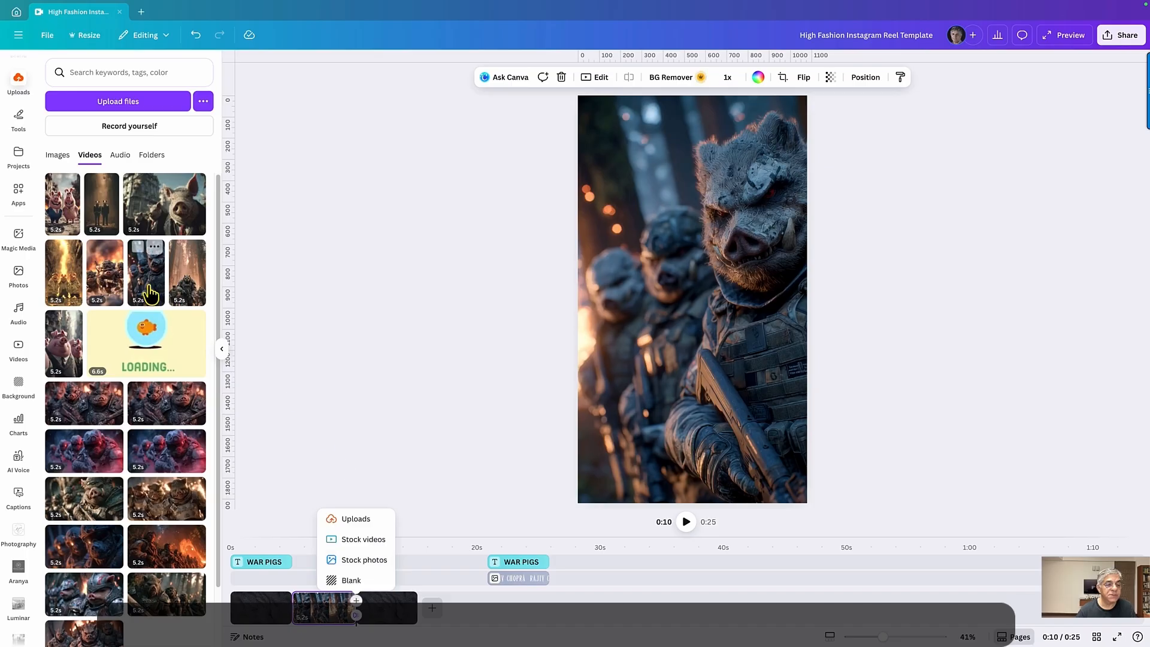
left_click(355, 520)
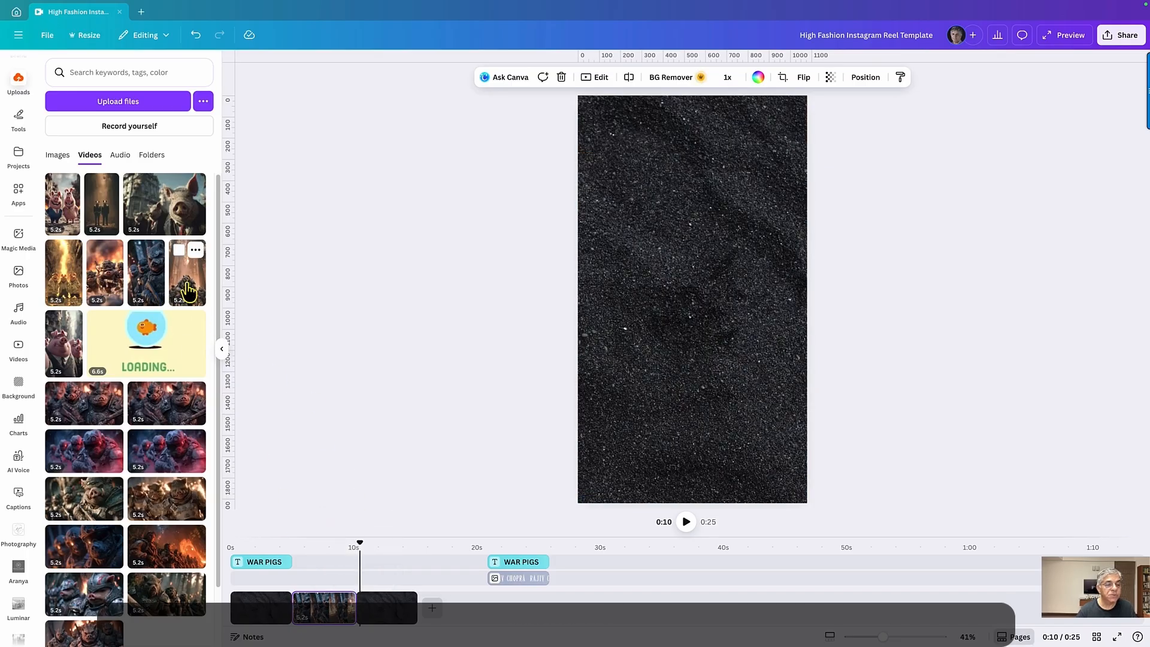
left_click(421, 600)
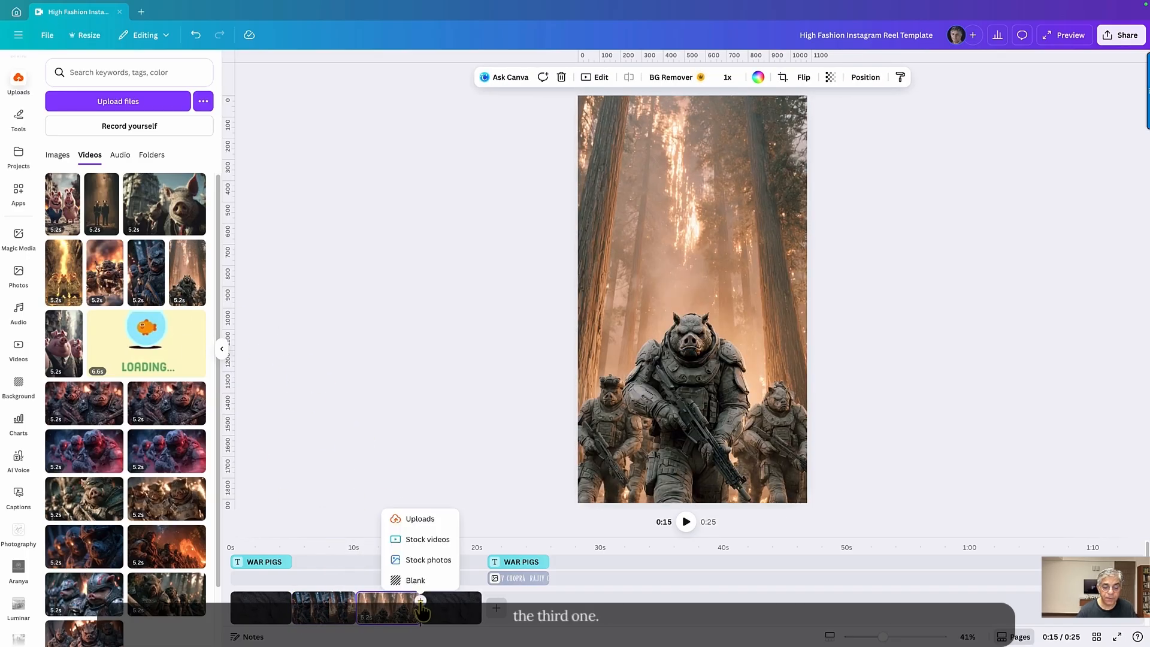
left_click(106, 275)
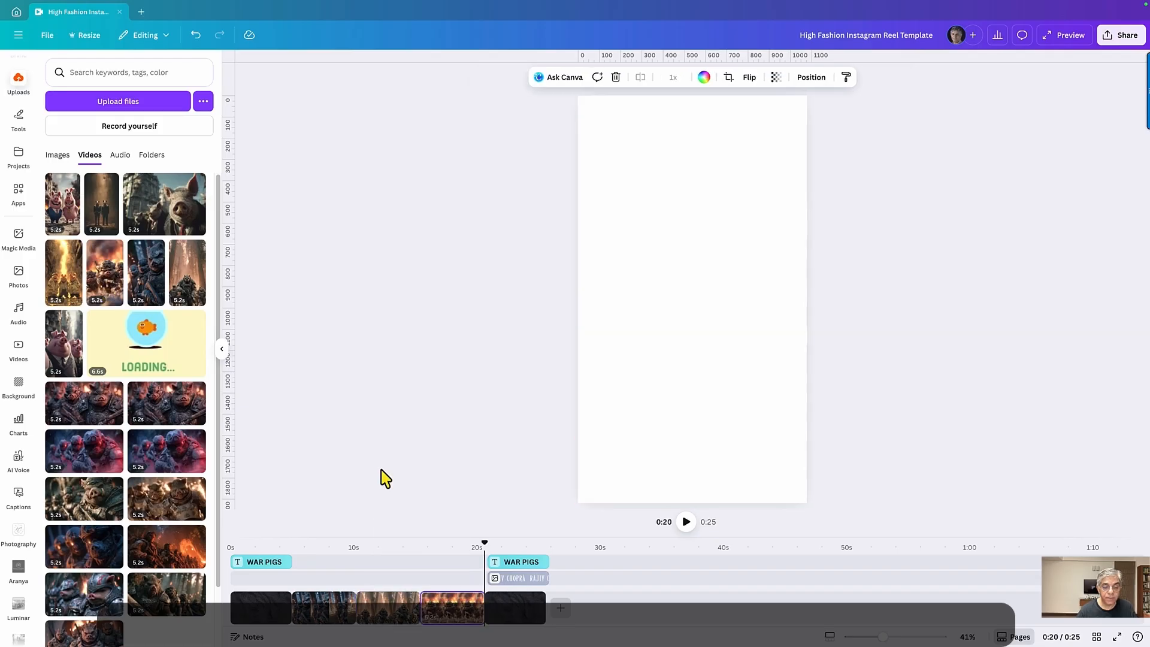
Step: Insert two pages with the dark textured background before the closing page, and shift the second WAR PIGS and logo clips onto the closing page
left_click(504, 607)
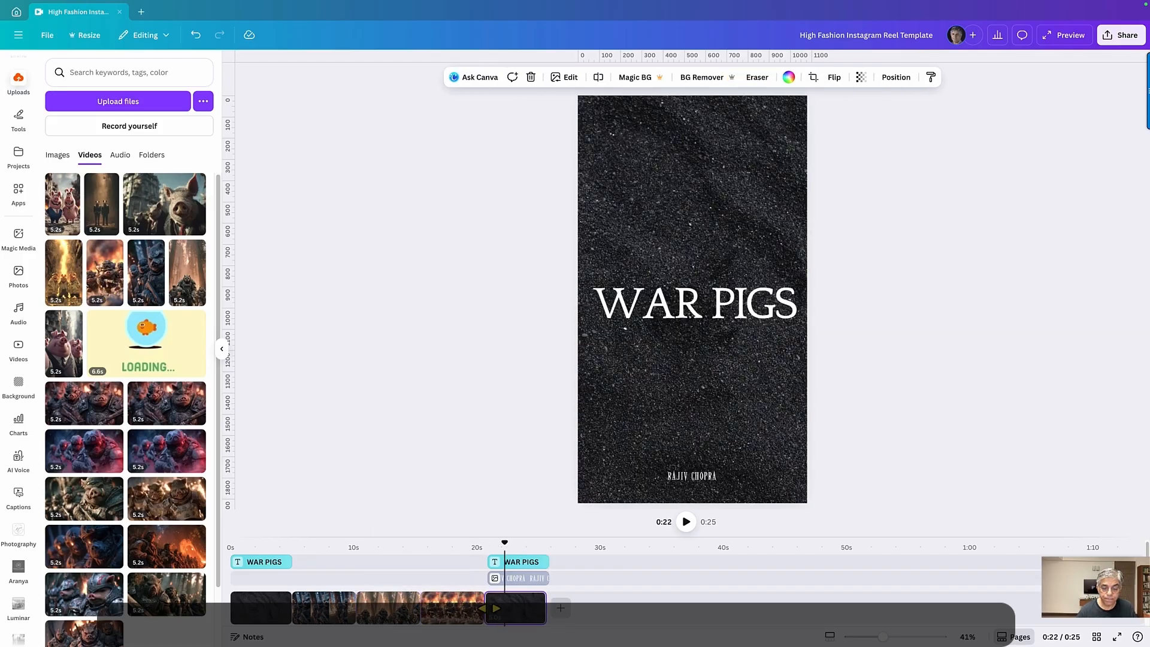
left_click(485, 602)
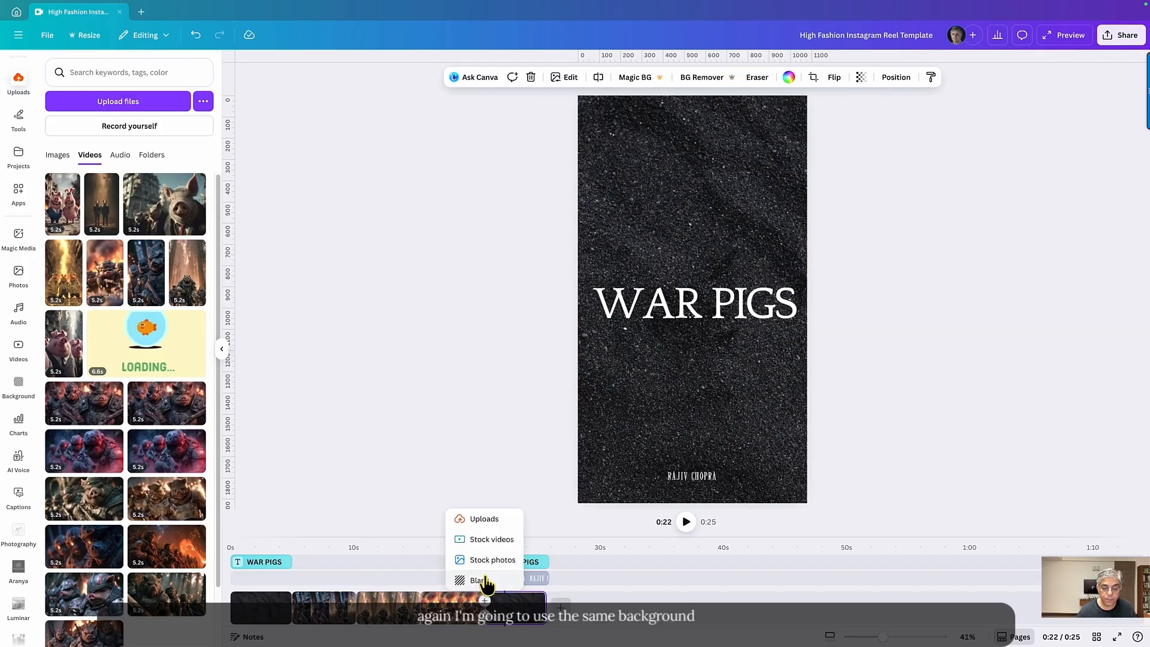
left_click(486, 582)
left_click(527, 605)
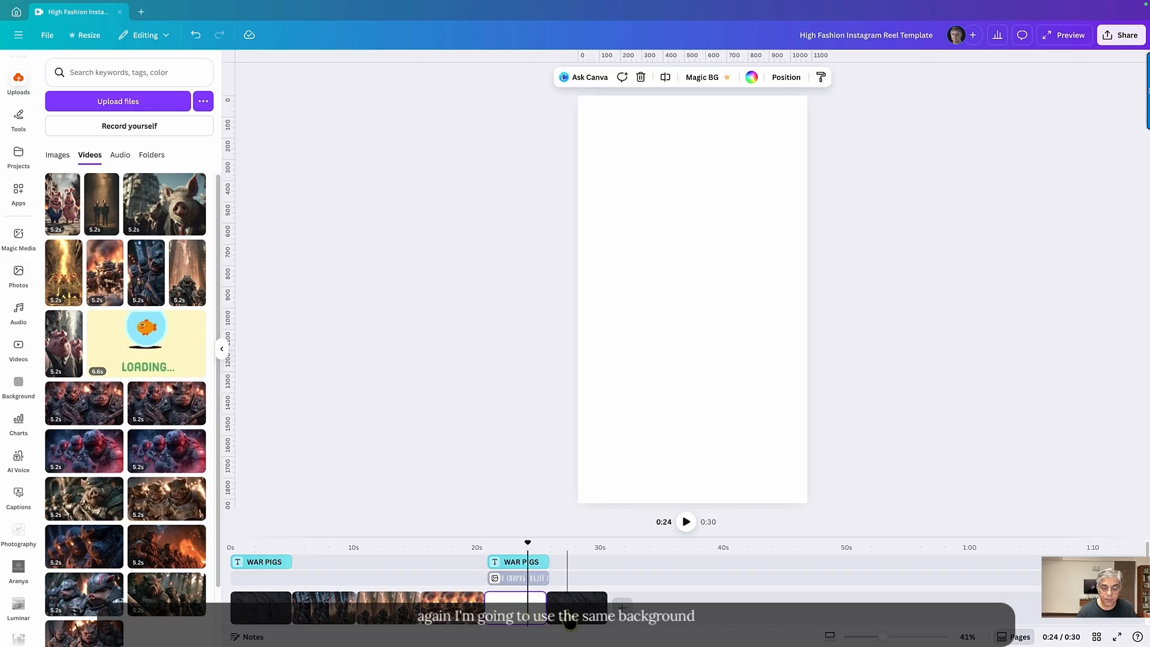
left_click(18, 386)
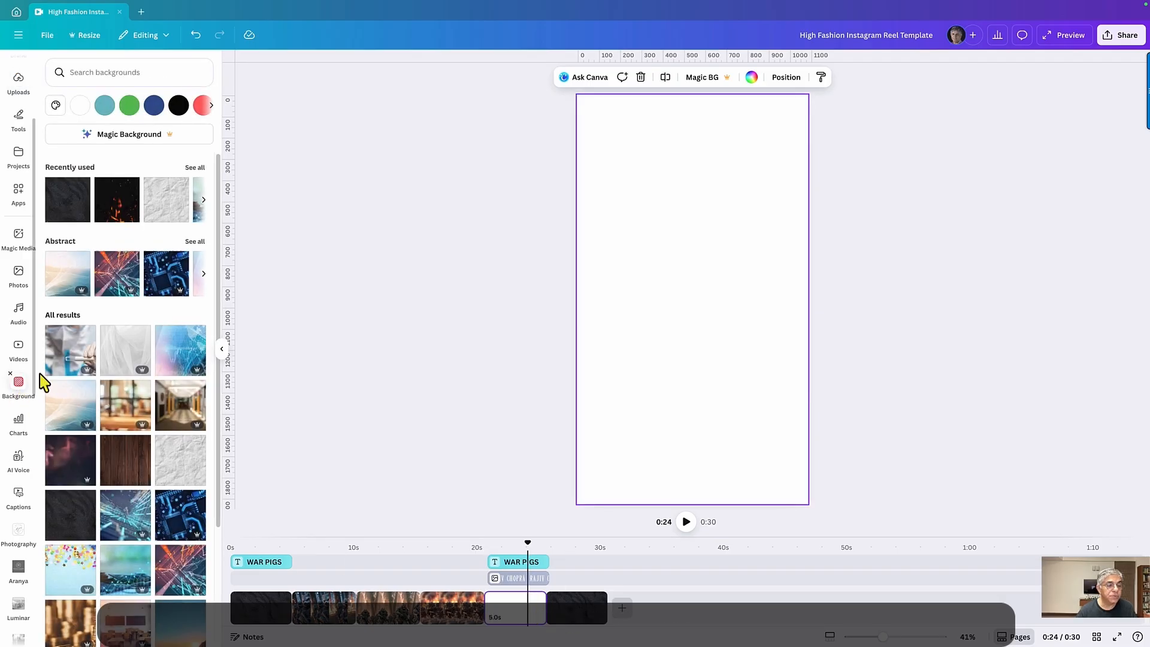
left_click_drag(71, 213, 563, 609)
left_click_drag(81, 222, 575, 612)
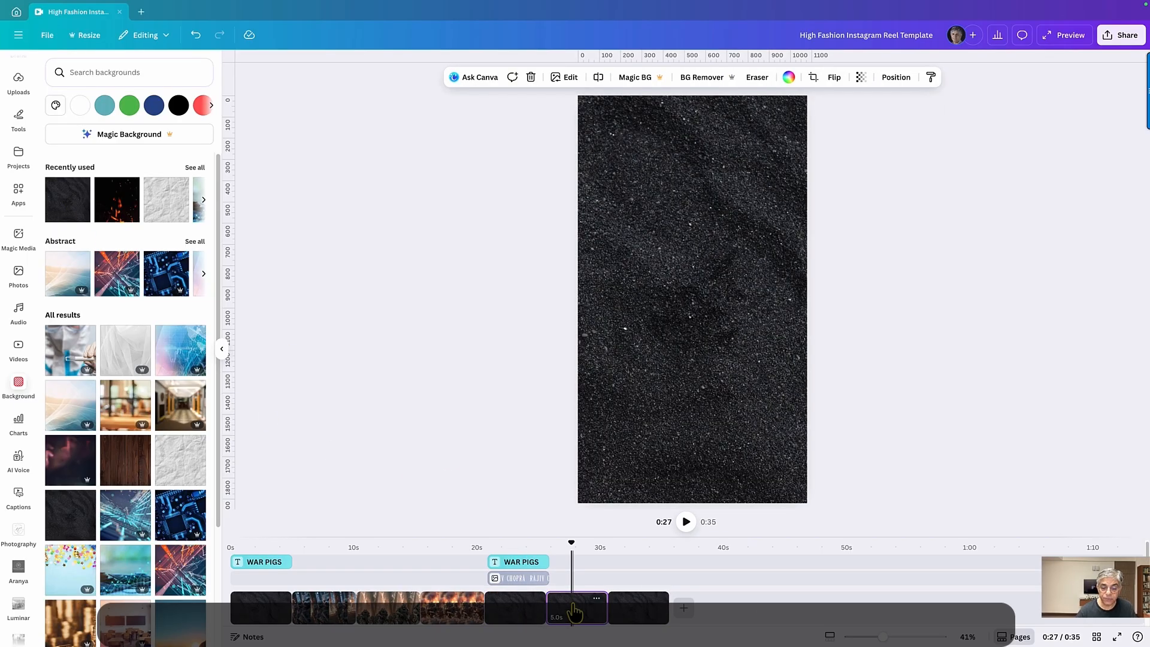
left_click_drag(530, 582, 637, 554)
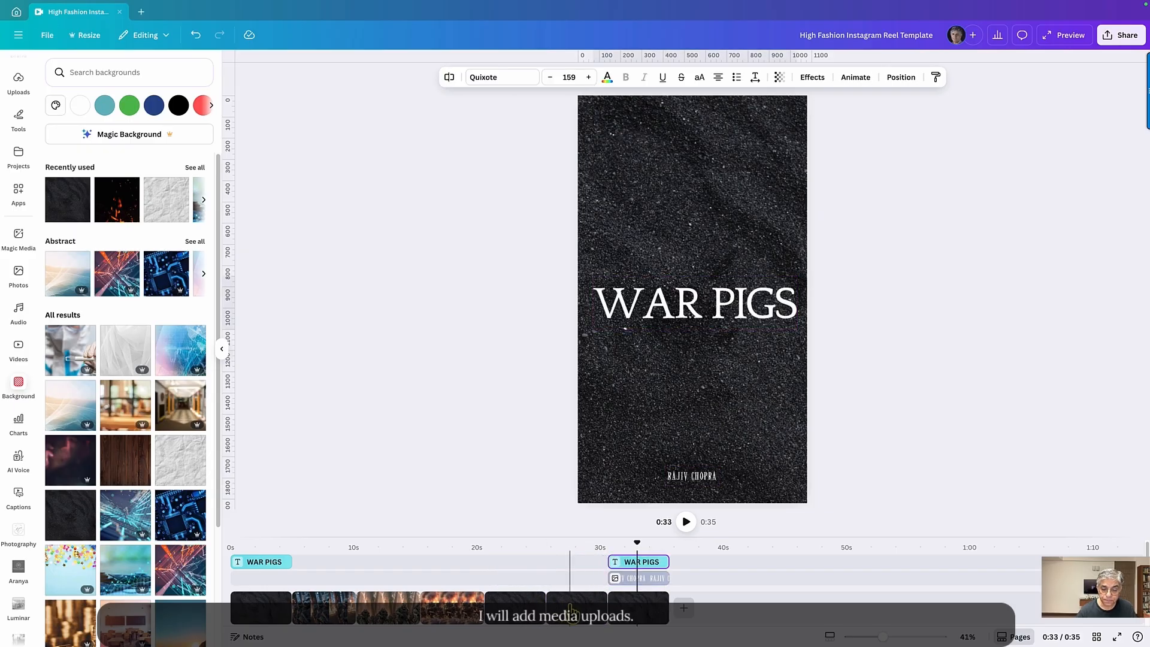
Step: After the first of the three consecutive dark pages, insert the videos of three golden-lit pigs, two grinning pigs and two suited pigs, in that order
left_click(573, 612)
left_click(547, 600)
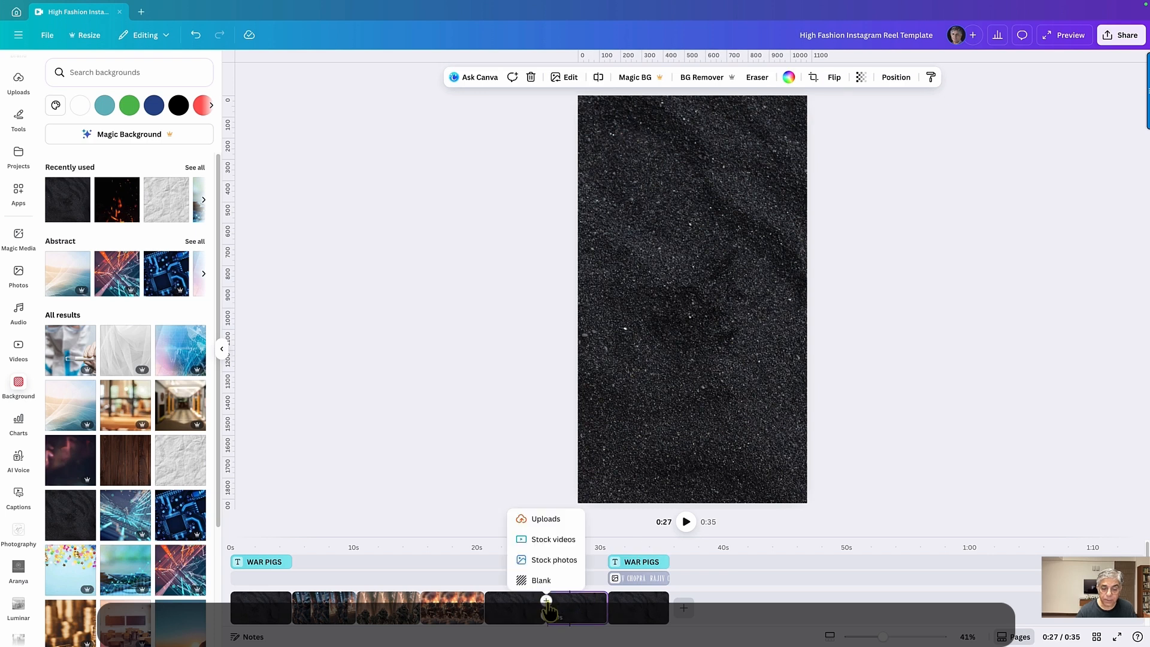
left_click(546, 528)
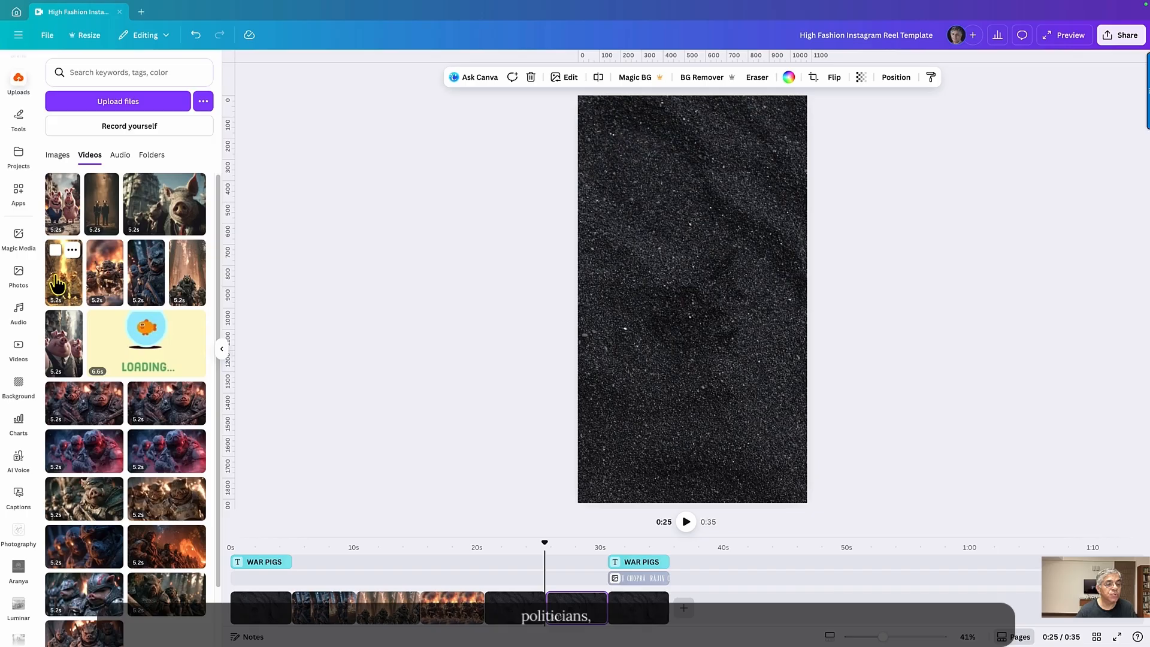
left_click(62, 280)
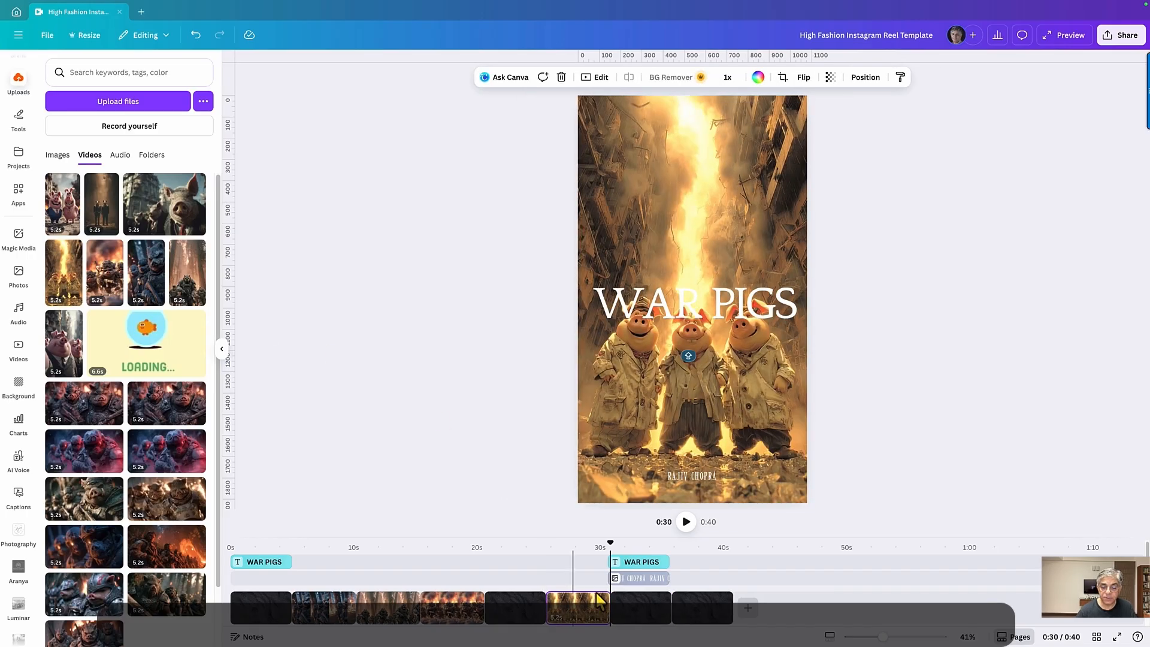
left_click(610, 600)
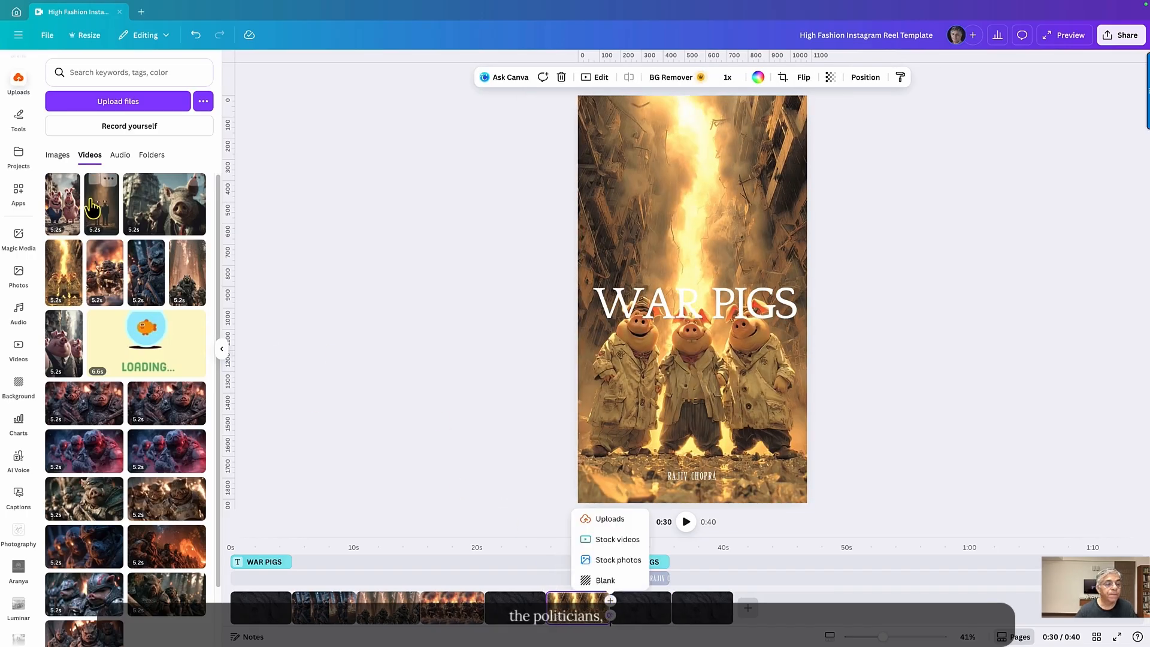
left_click(63, 213)
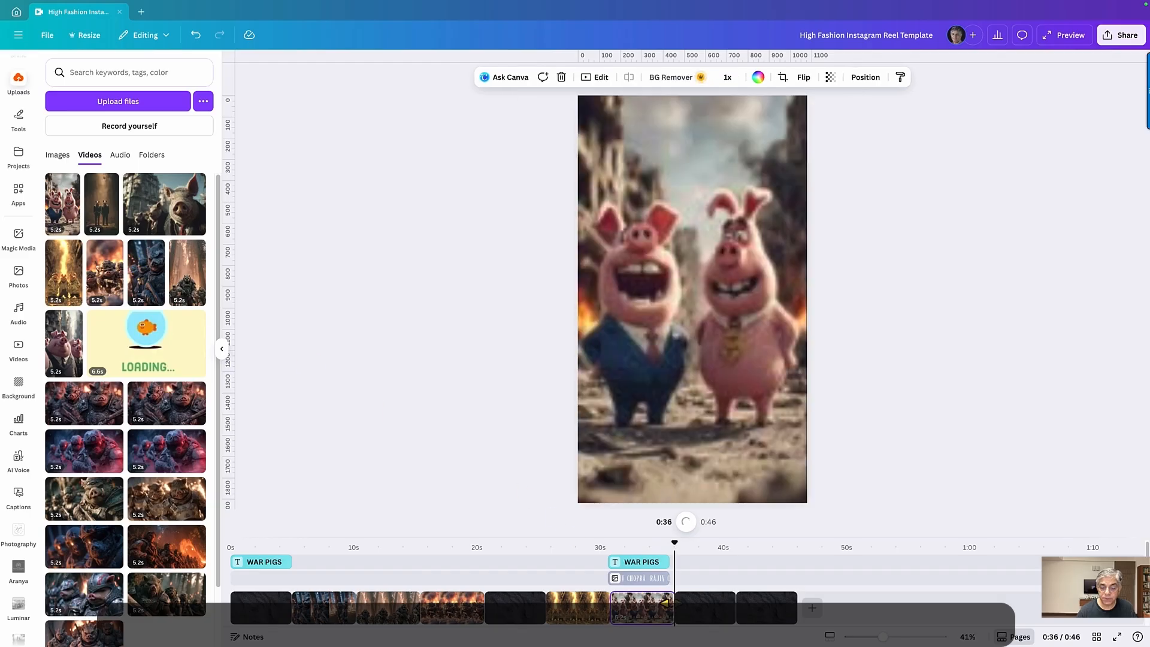
left_click(674, 600)
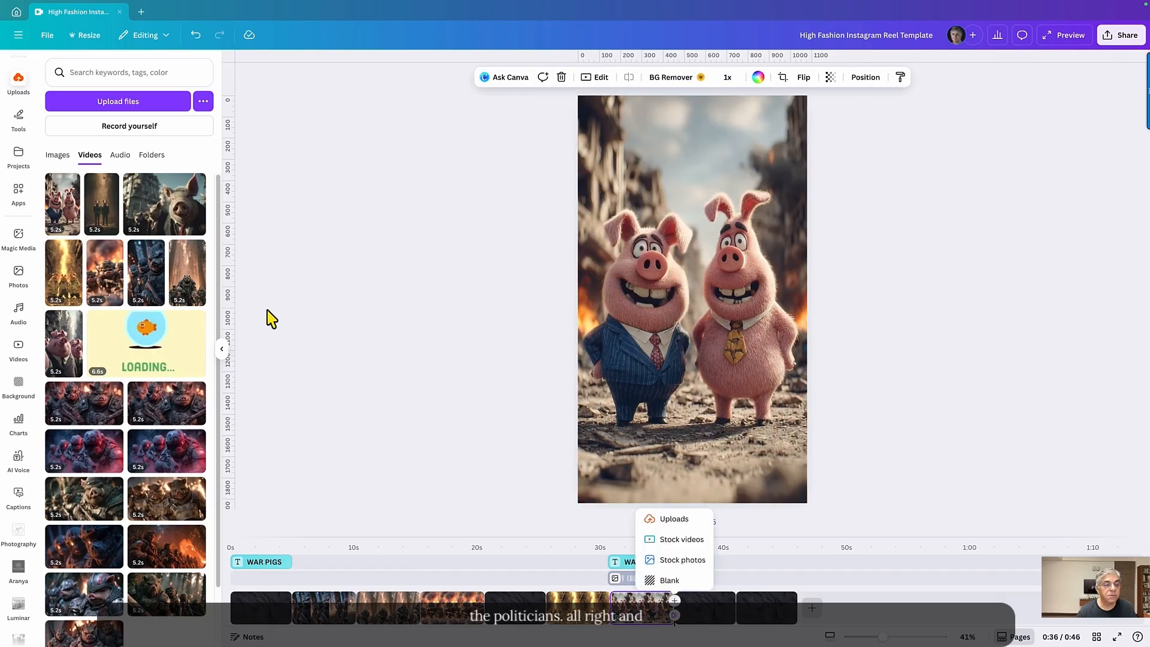
left_click(102, 207)
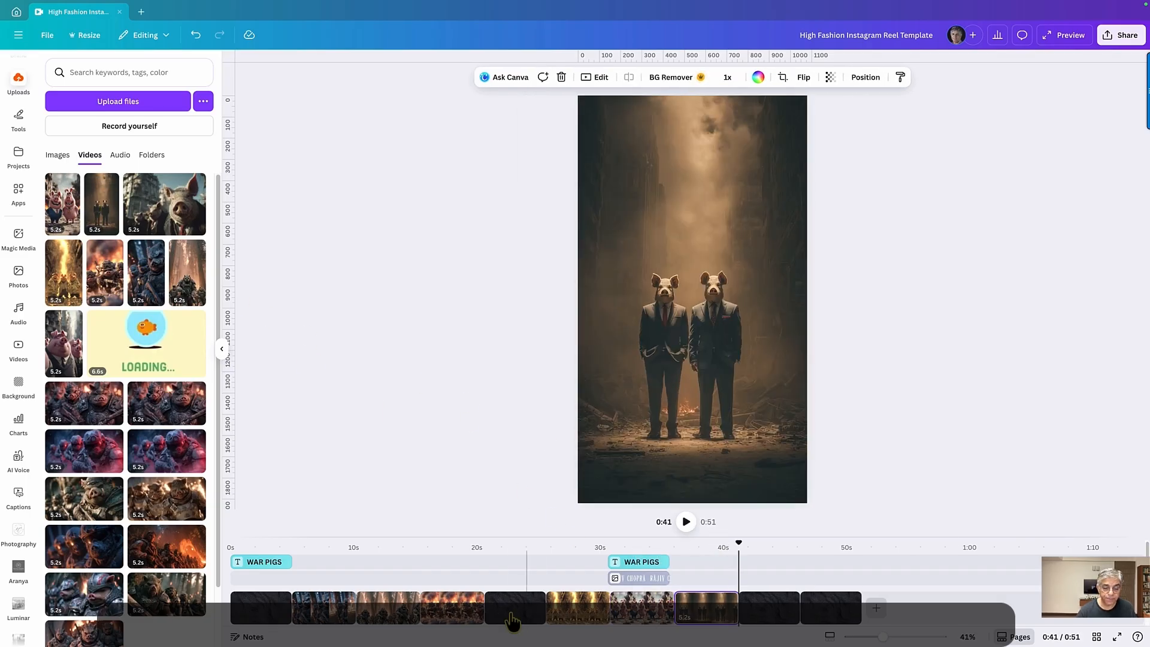
Step: Try duplicating the dark page between the two video groups and moving it ahead of the preceding fire video
left_click(512, 619)
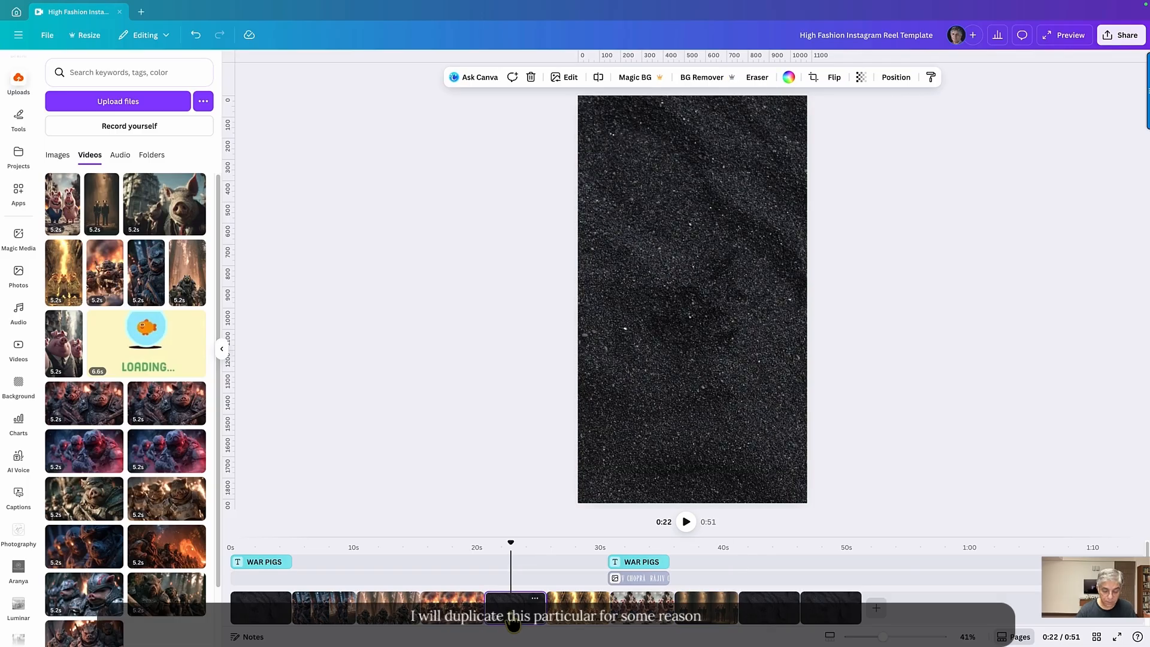
right_click(513, 623)
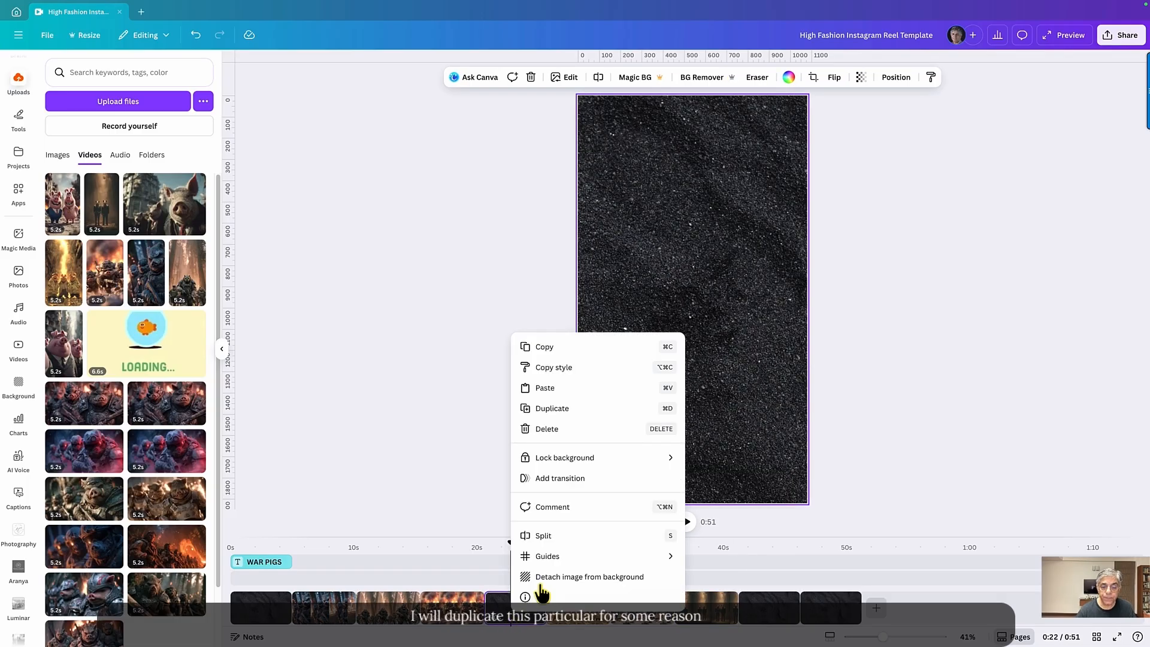
left_click(569, 407)
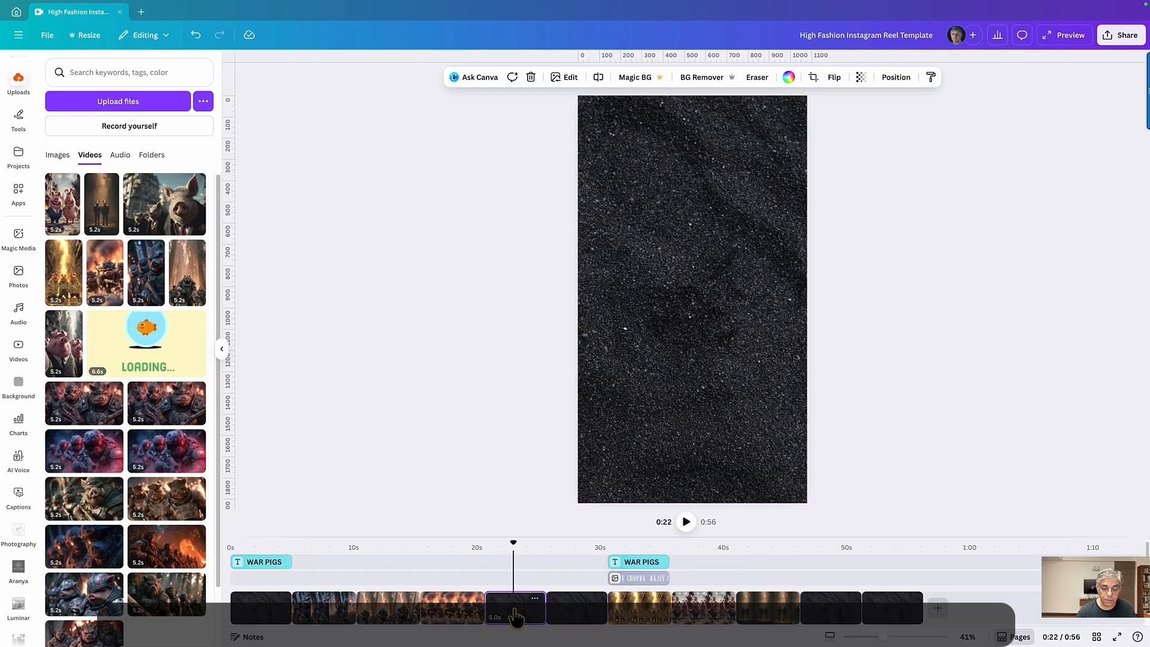
left_click_drag(511, 619, 465, 619)
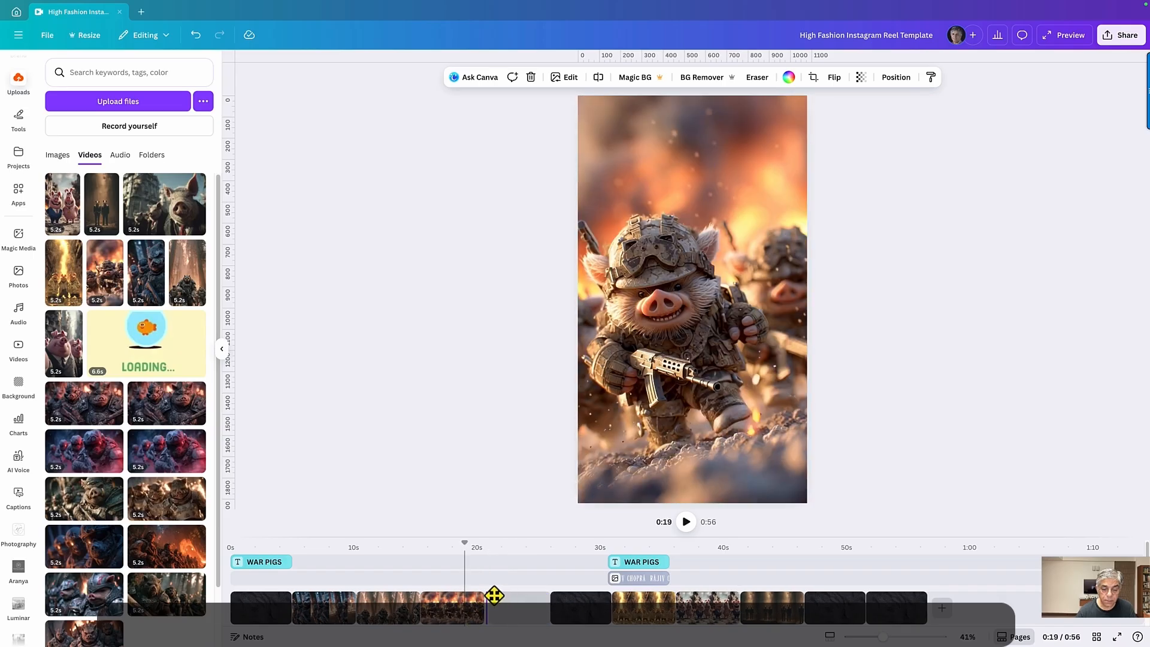
left_click(508, 618)
key("Delete")
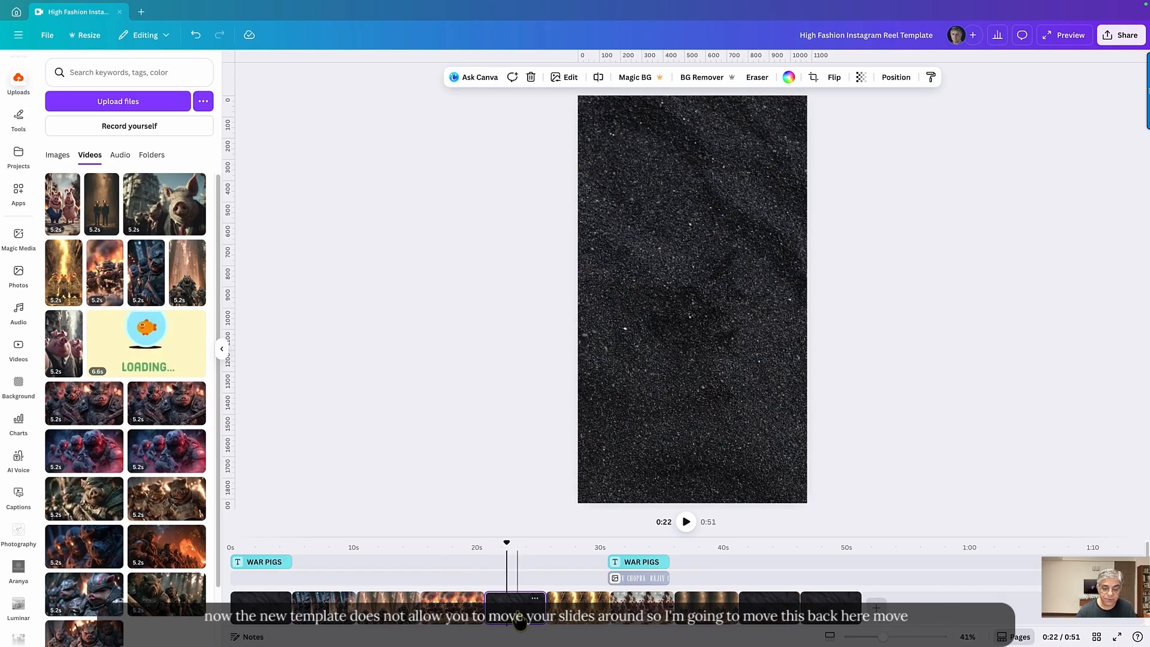
Step: Duplicate the opening page's dark background, and shift the goth logo and second WAR PIGS clips onto the closing page
left_click(268, 616)
right_click(268, 618)
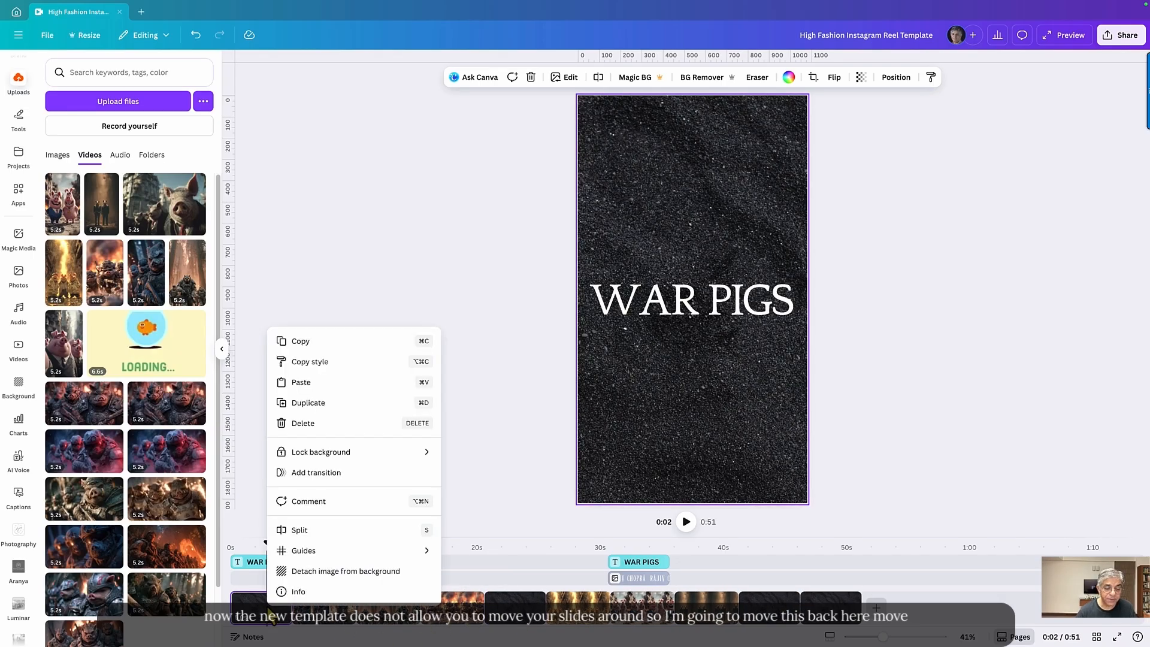
left_click(336, 411)
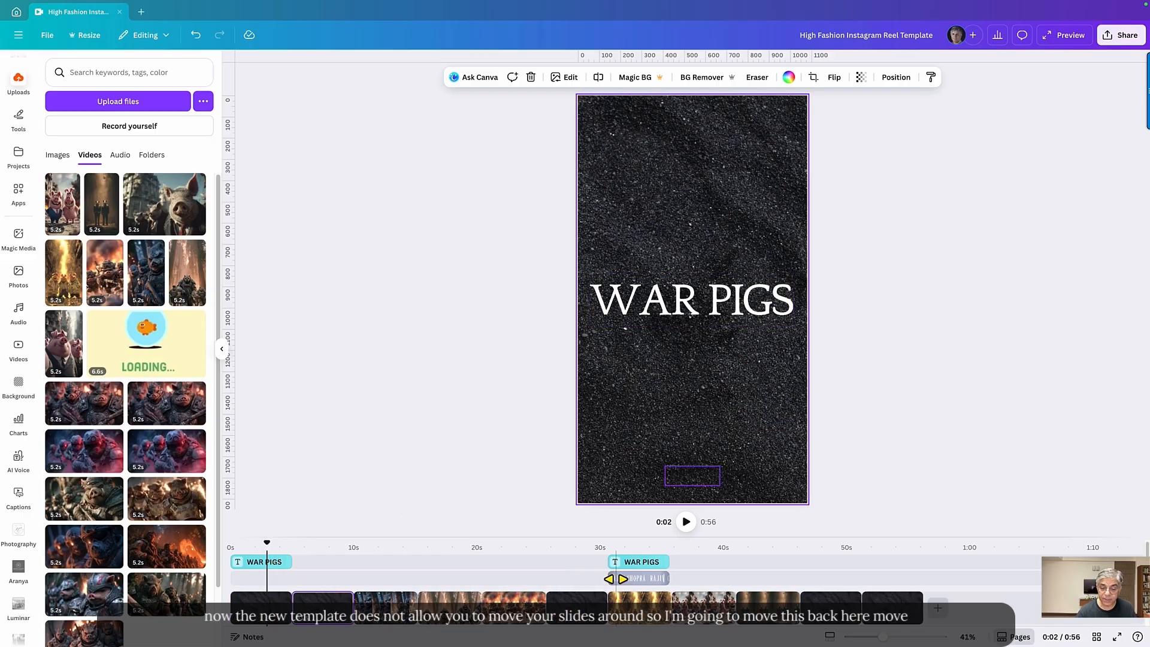
left_click_drag(629, 578, 883, 575)
left_click_drag(665, 562, 892, 561)
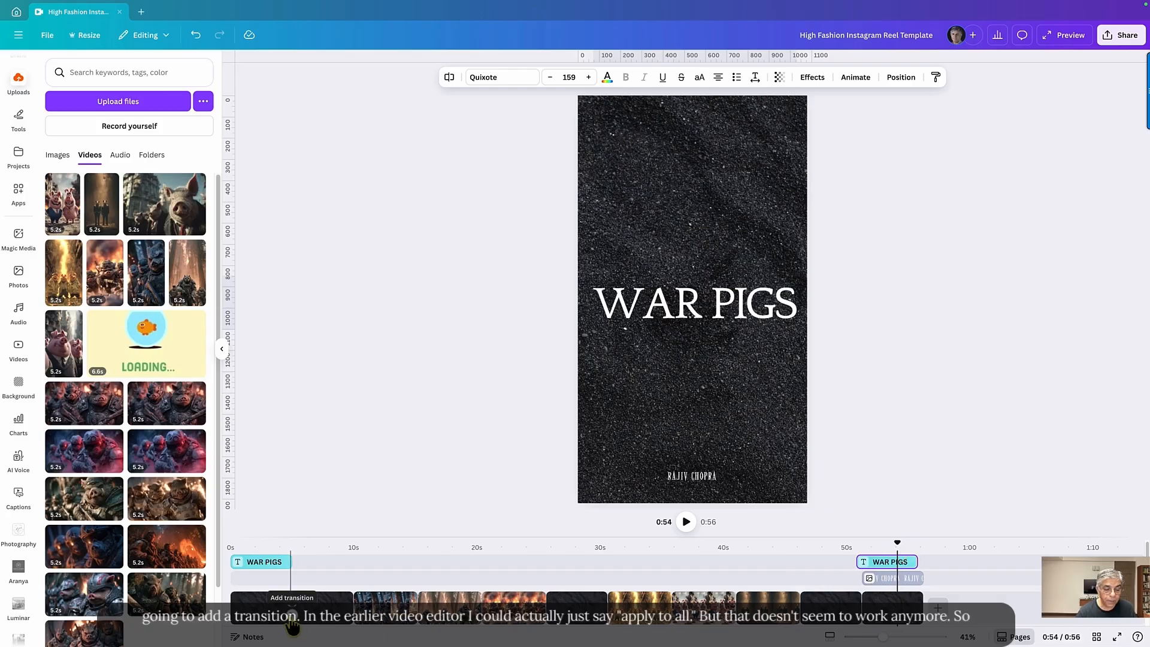
Step: Apply the Dissolve transition after each of the two opening dark pages
left_click(292, 625)
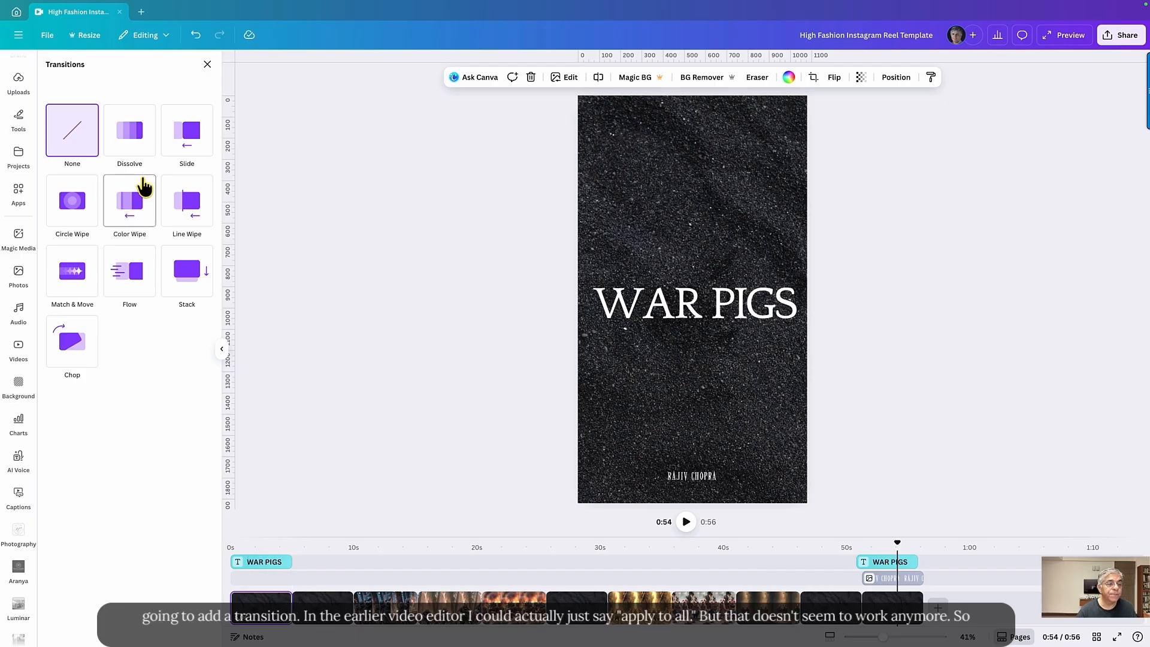
left_click(130, 134)
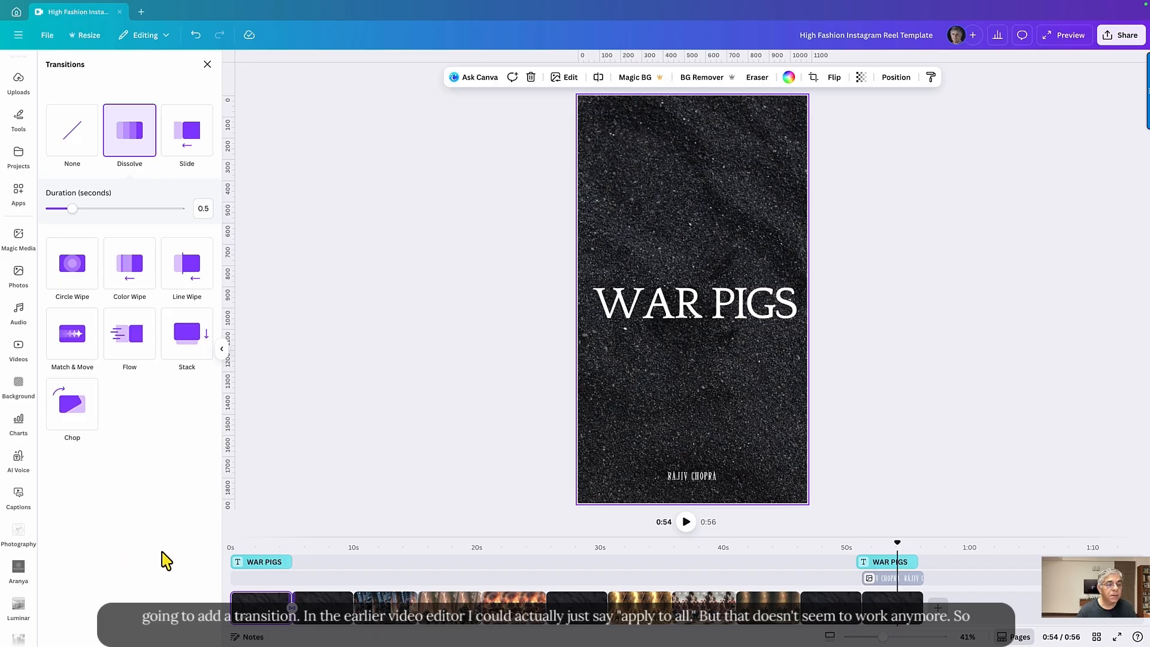
left_click(353, 617)
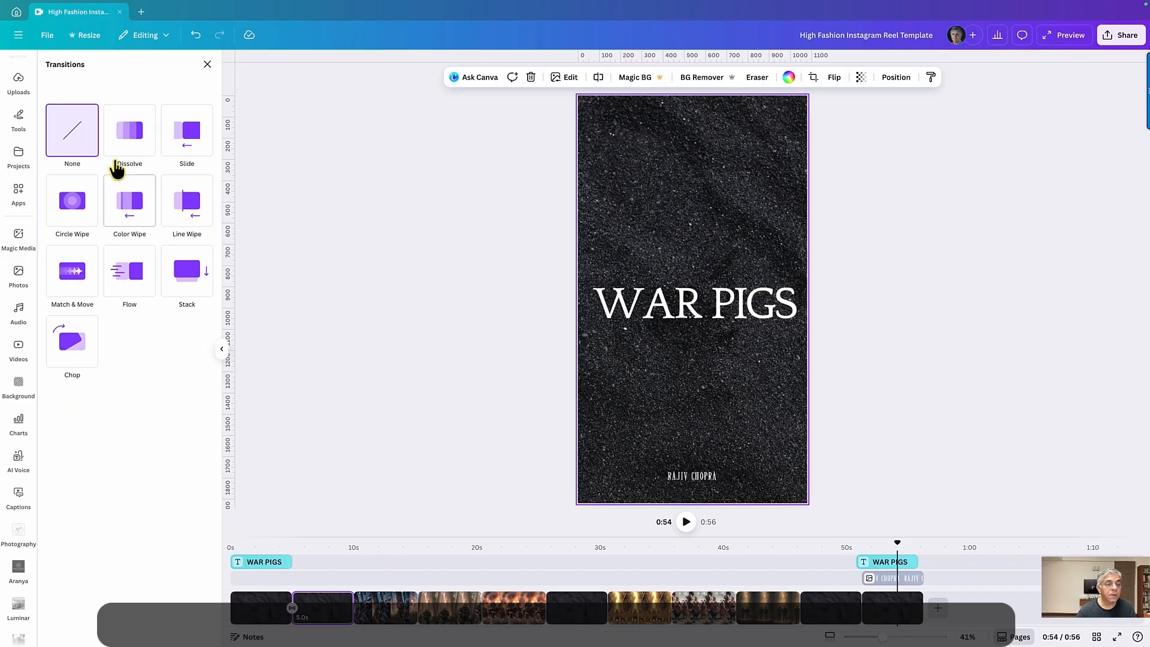
left_click(142, 170)
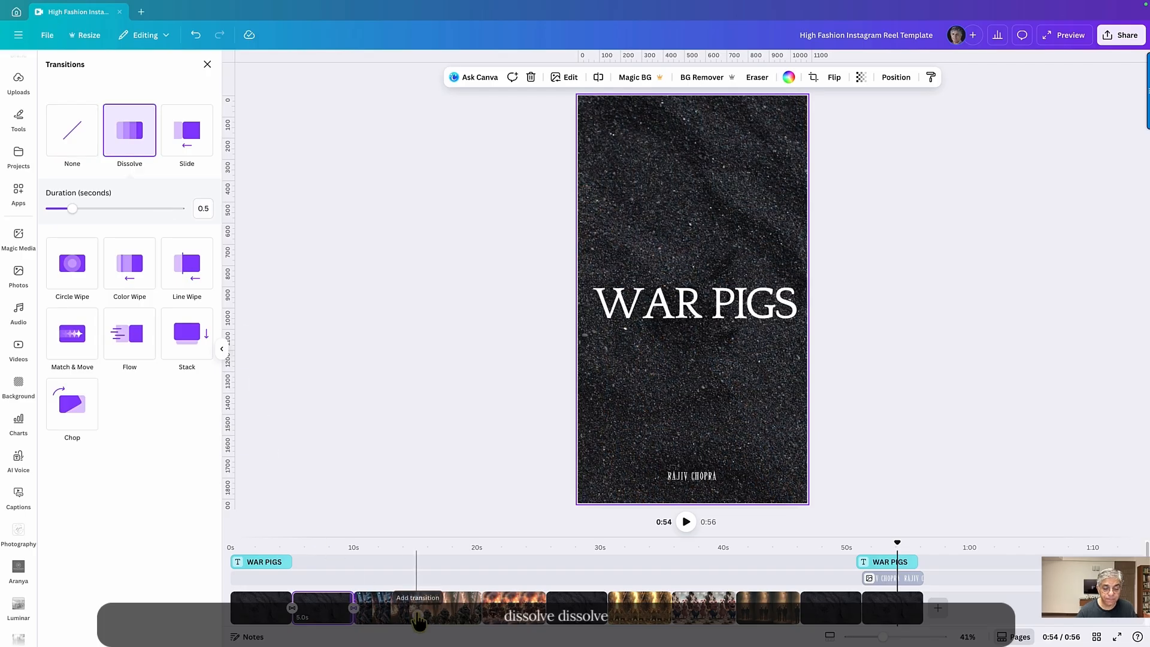
Step: Apply the Dissolve transition after each of the three pig-soldier videos in the first group
left_click(417, 608)
left_click(136, 157)
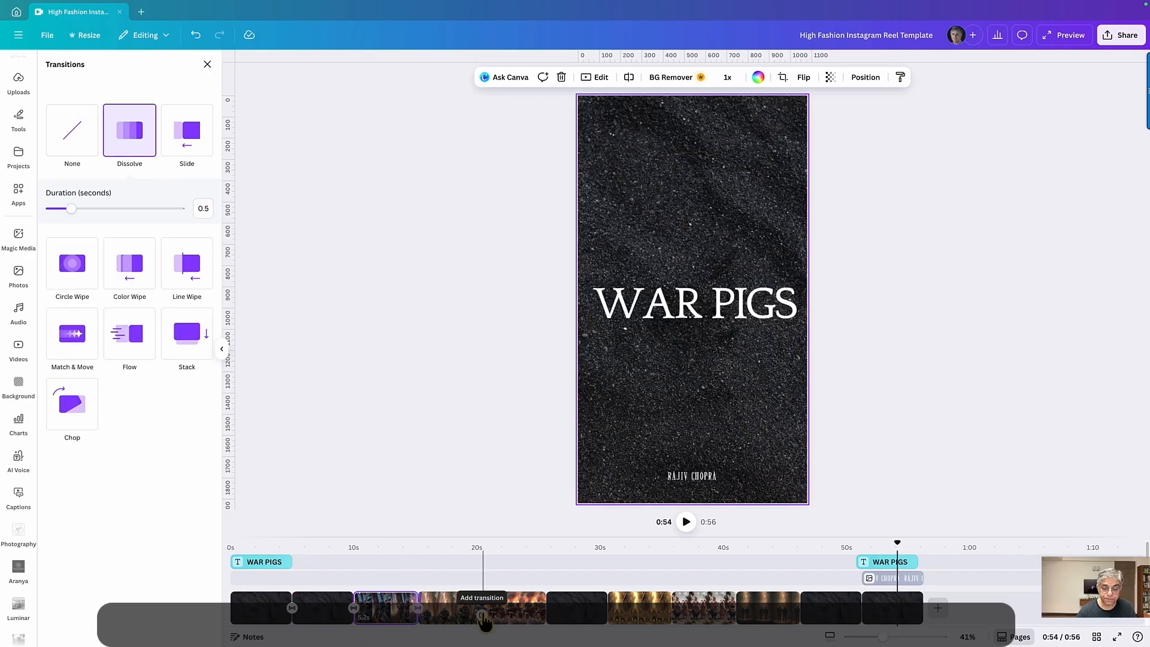
left_click(482, 611)
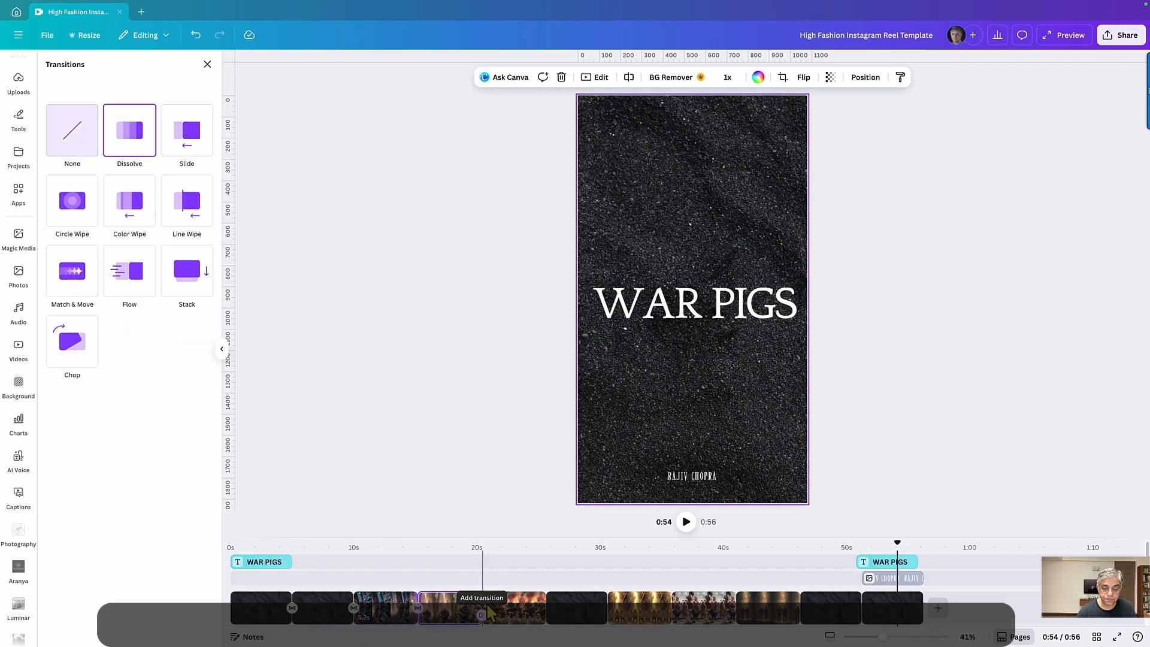
left_click(130, 133)
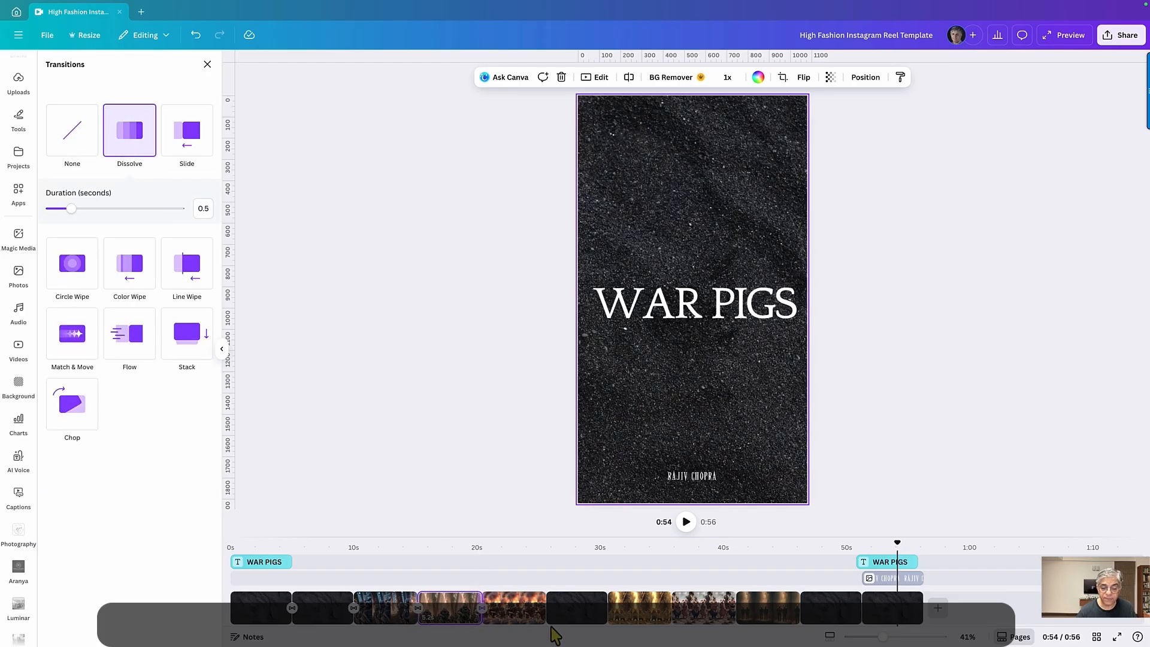
left_click(547, 618)
left_click(133, 146)
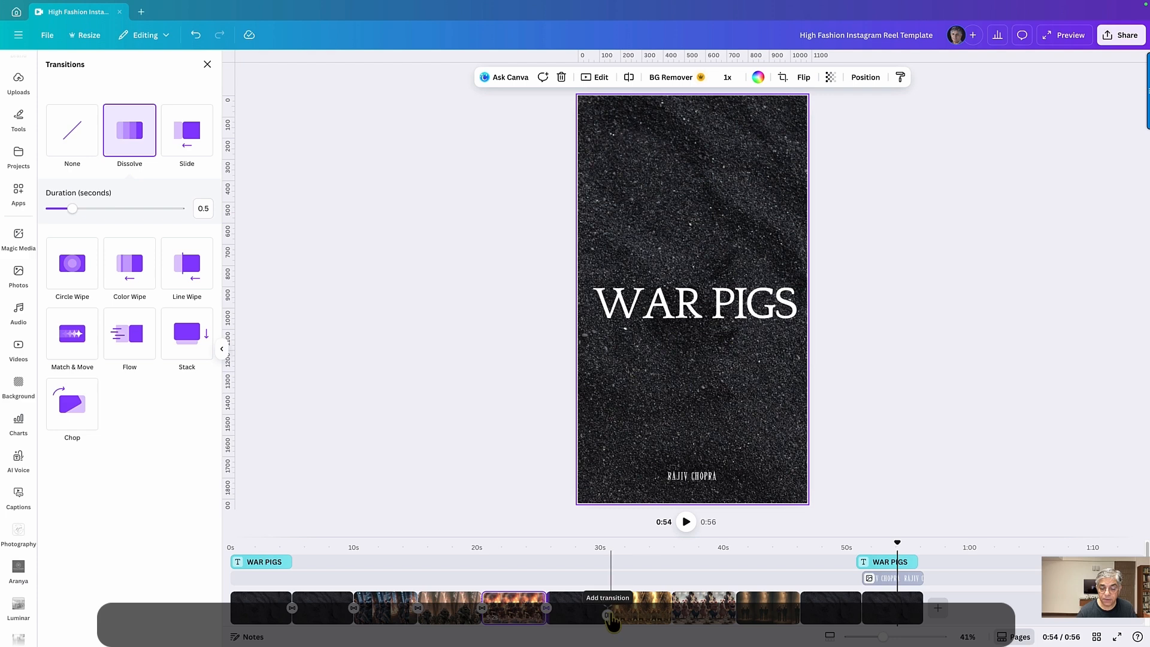
Step: Apply the Dissolve transition to every remaining page join, from the middle dark page through the second video group to the closing page
left_click(608, 616)
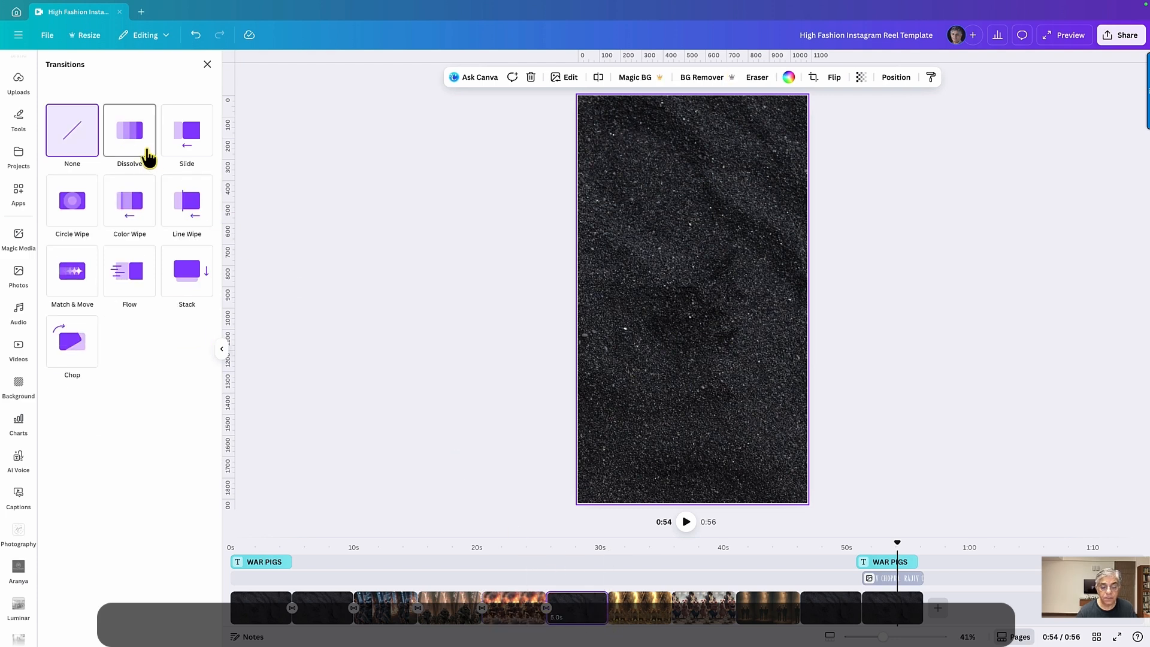
left_click(145, 153)
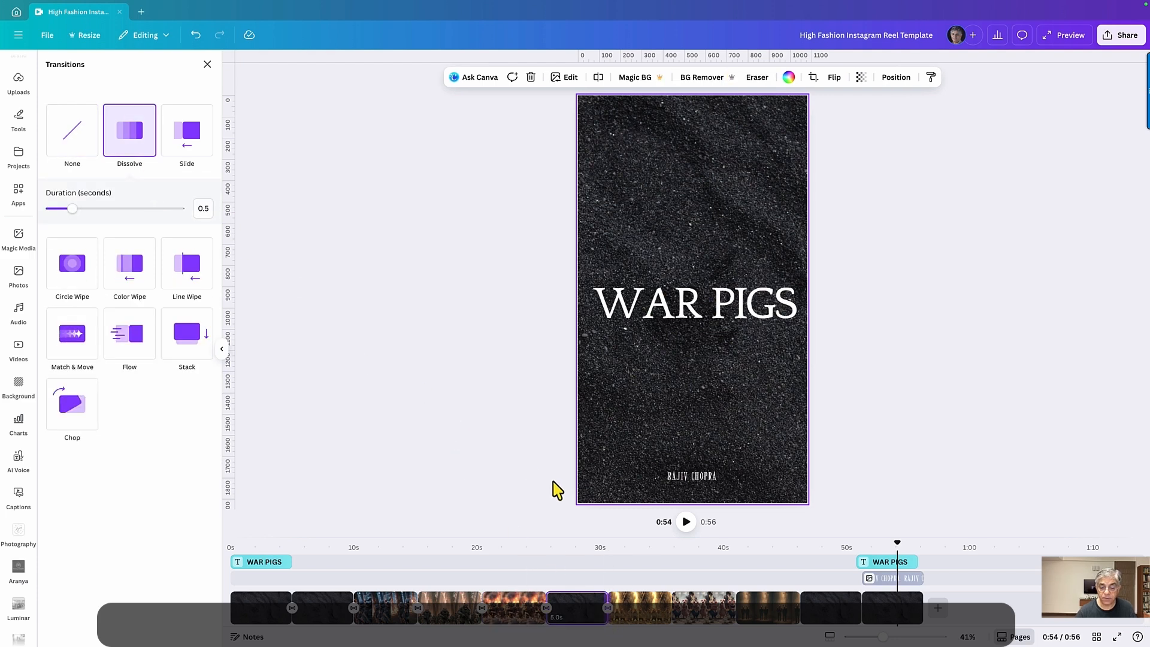
left_click(671, 606)
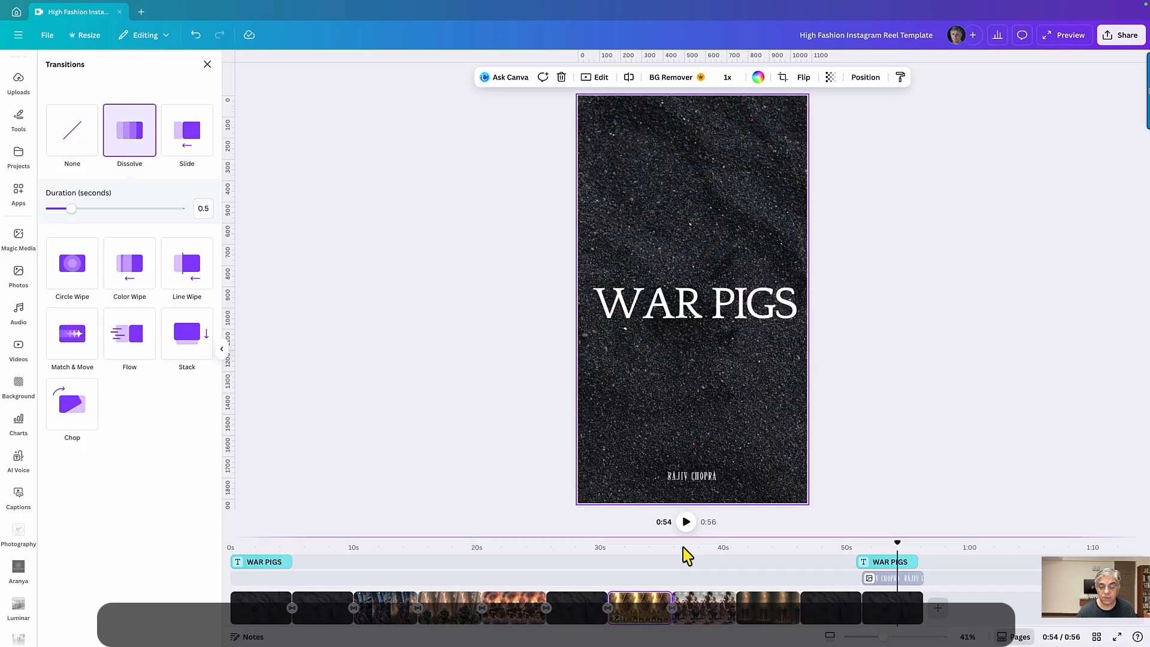
left_click(735, 606)
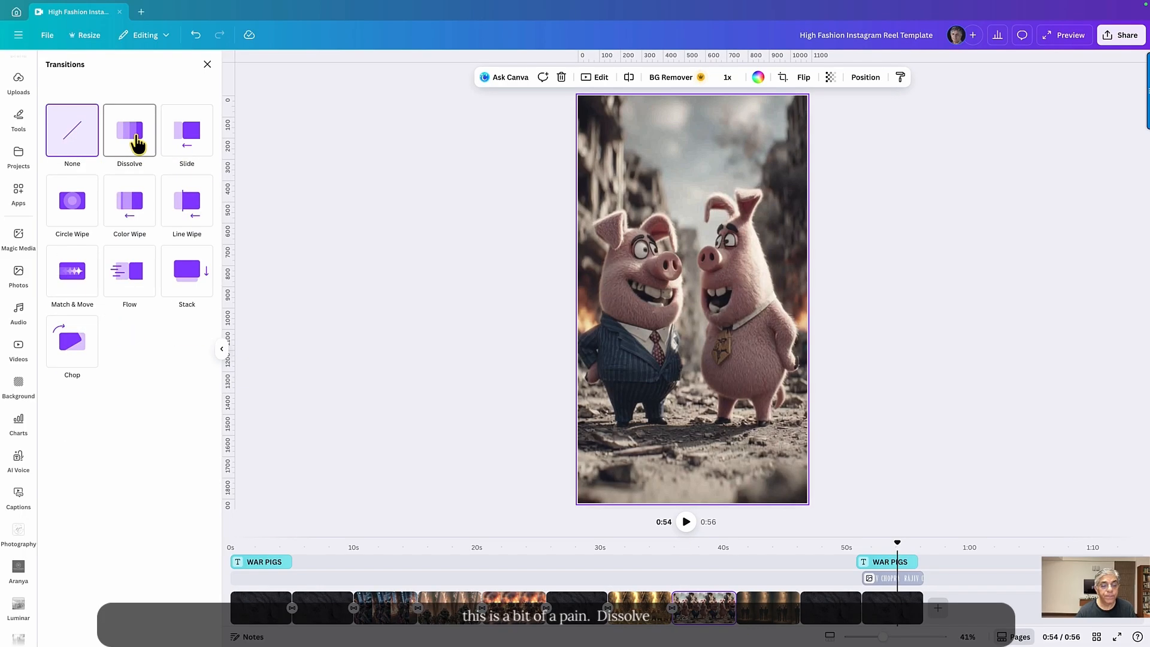
left_click(139, 146)
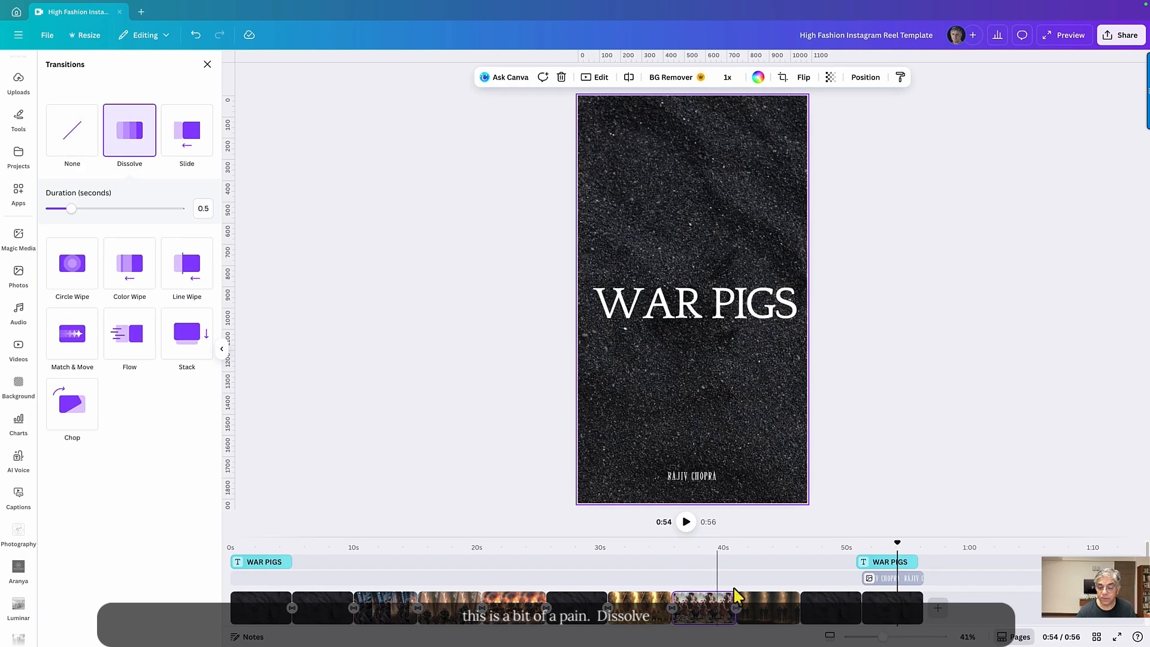
left_click(800, 607)
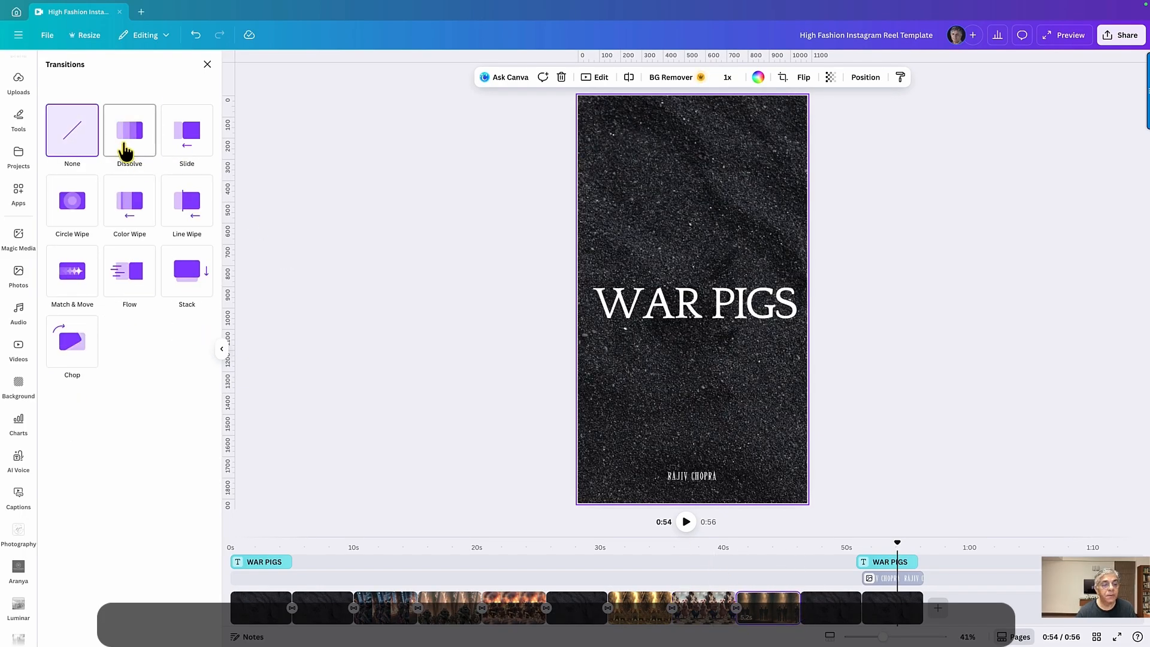
left_click(125, 150)
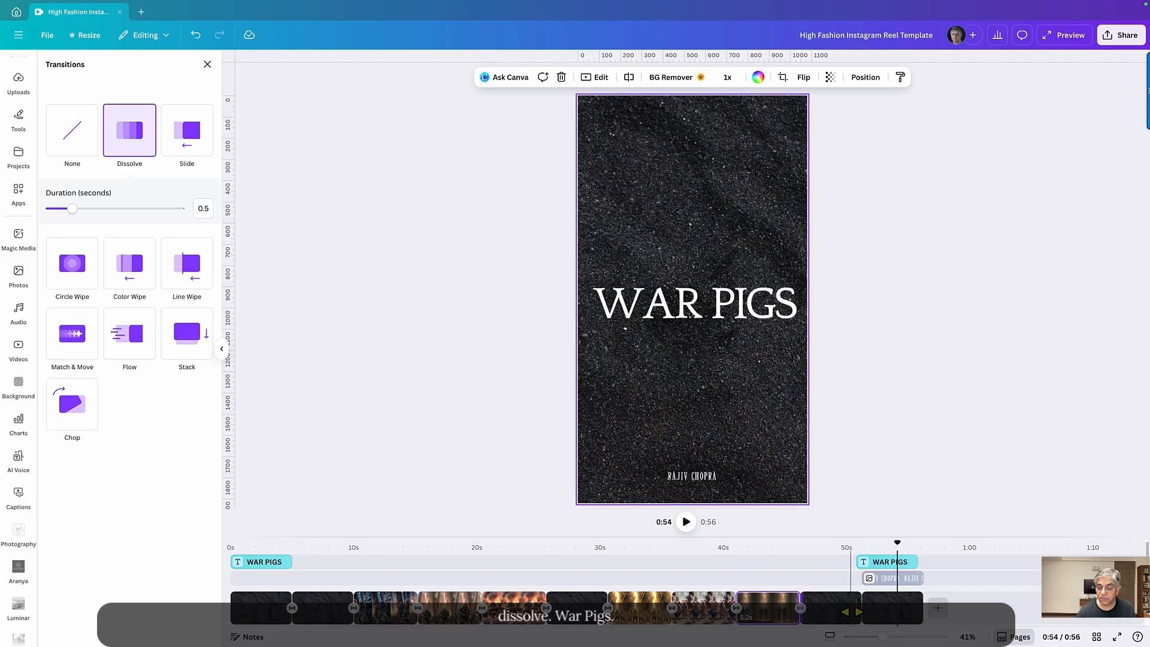
left_click(862, 615)
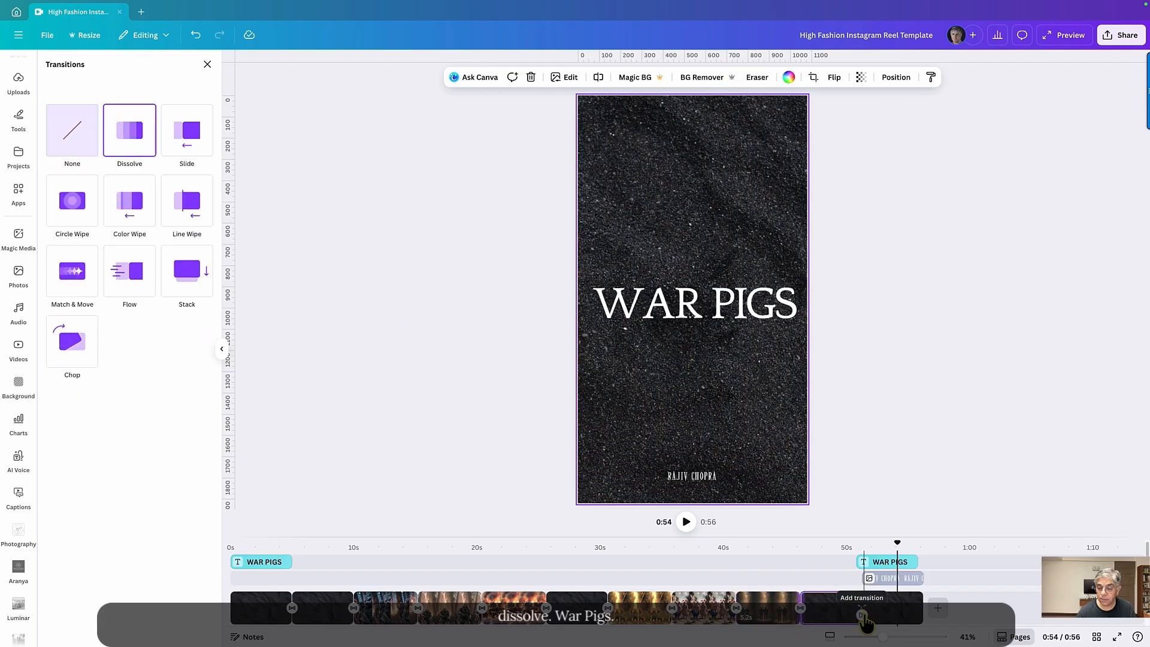
left_click(133, 139)
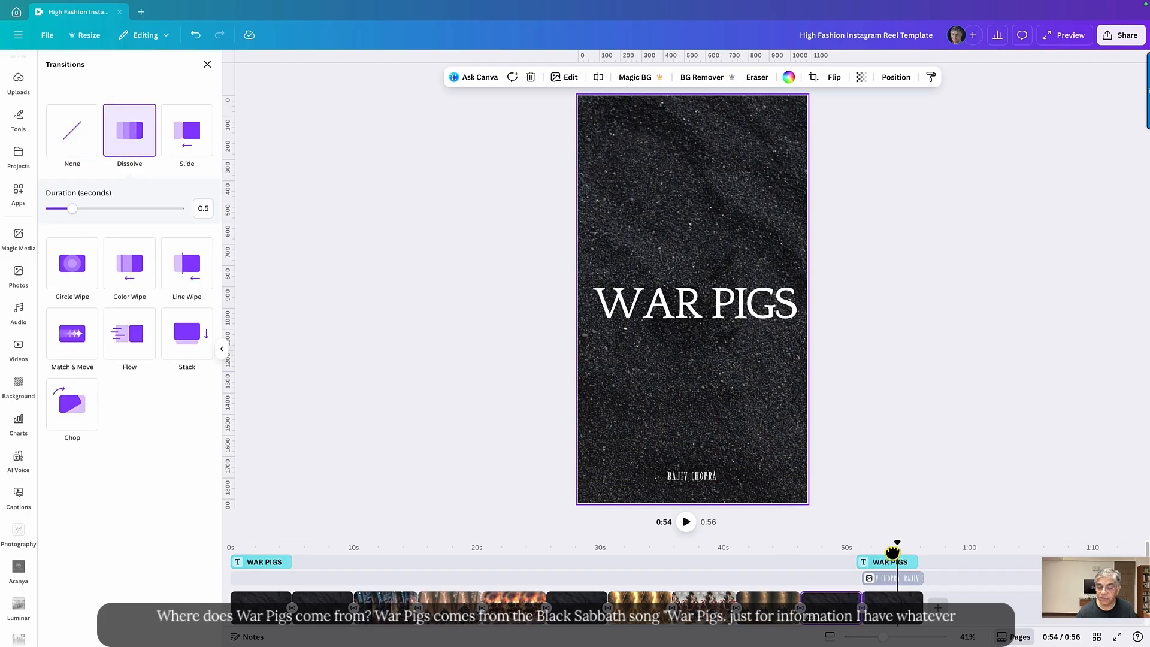
left_click_drag(892, 550, 167, 531)
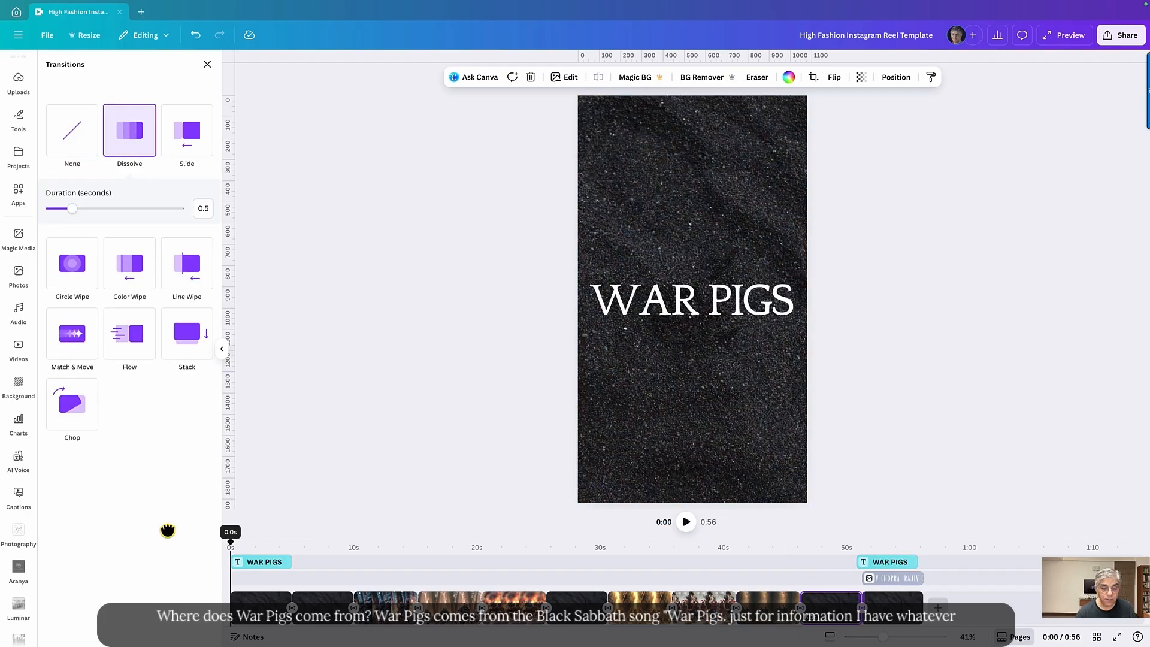
left_click_drag(269, 555, 305, 556)
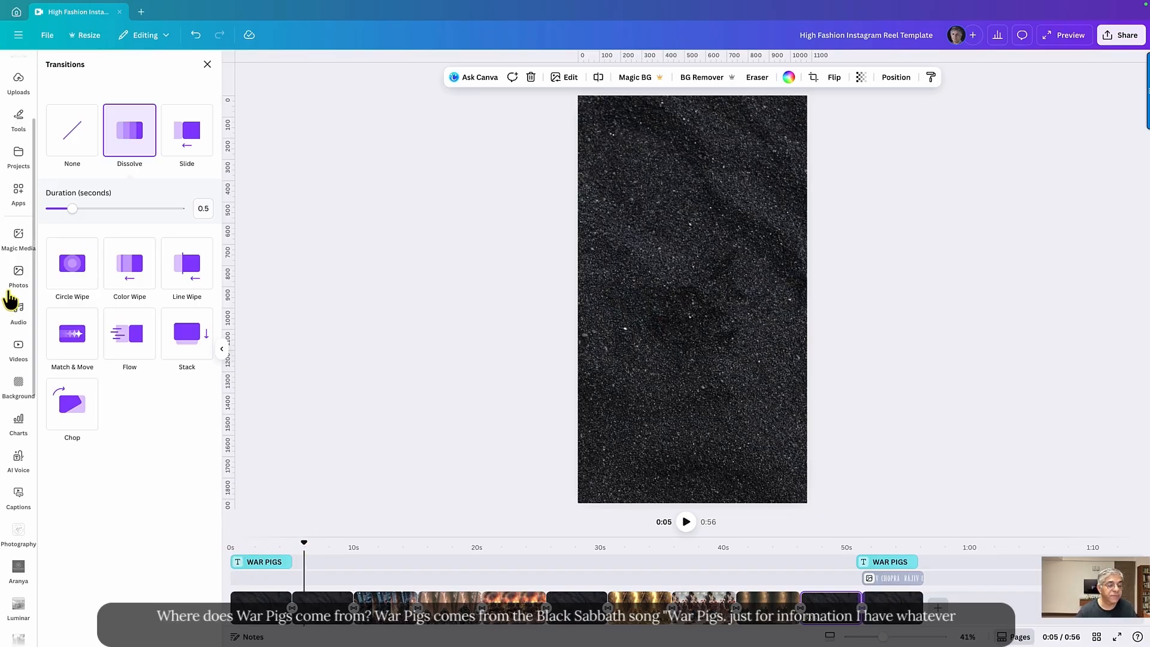
scroll(11, 197, "up", 3)
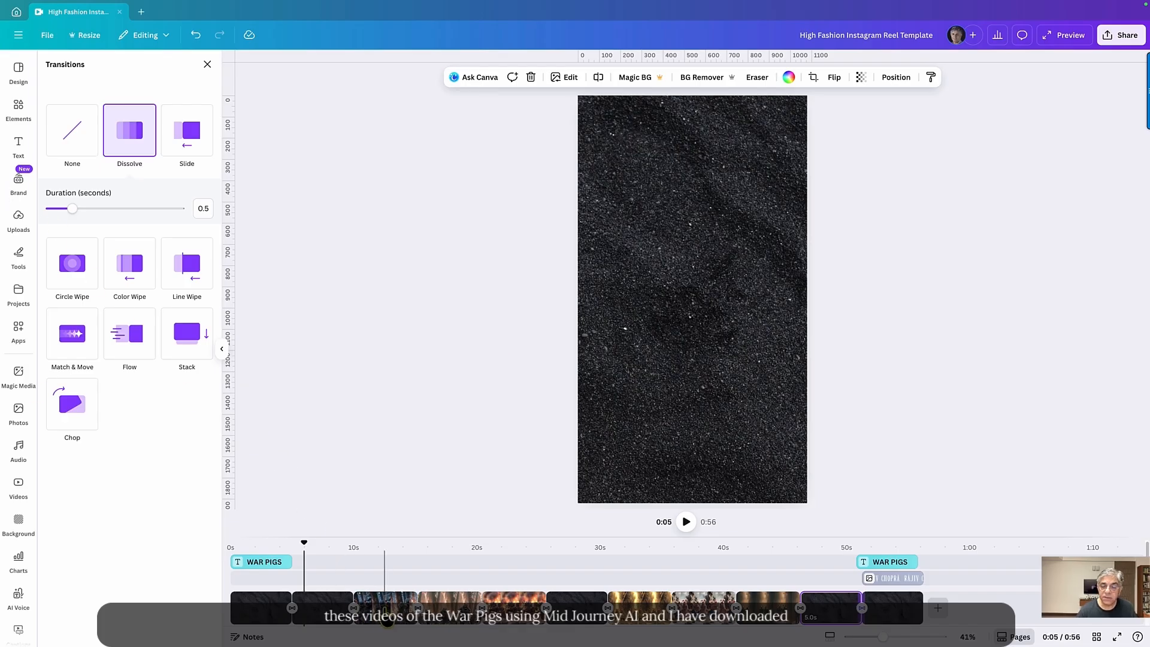
mouse_move(308, 552)
left_mouse_down()
mouse_move(444, 554)
mouse_move(317, 555)
left_mouse_up()
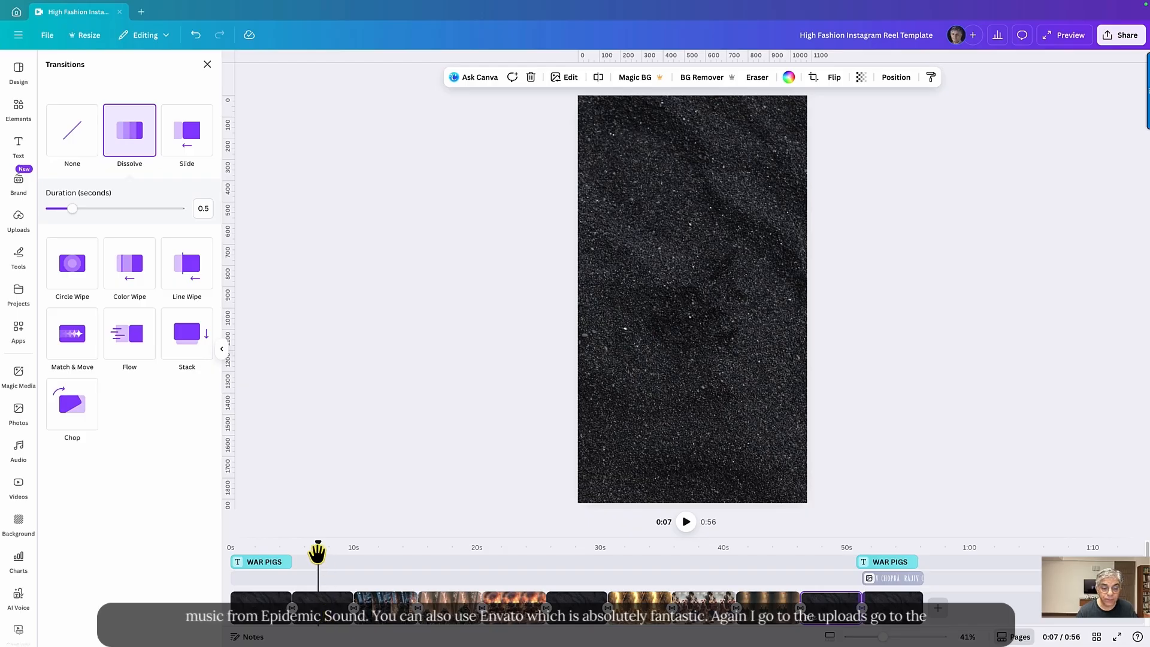
left_click_drag(318, 551, 305, 552)
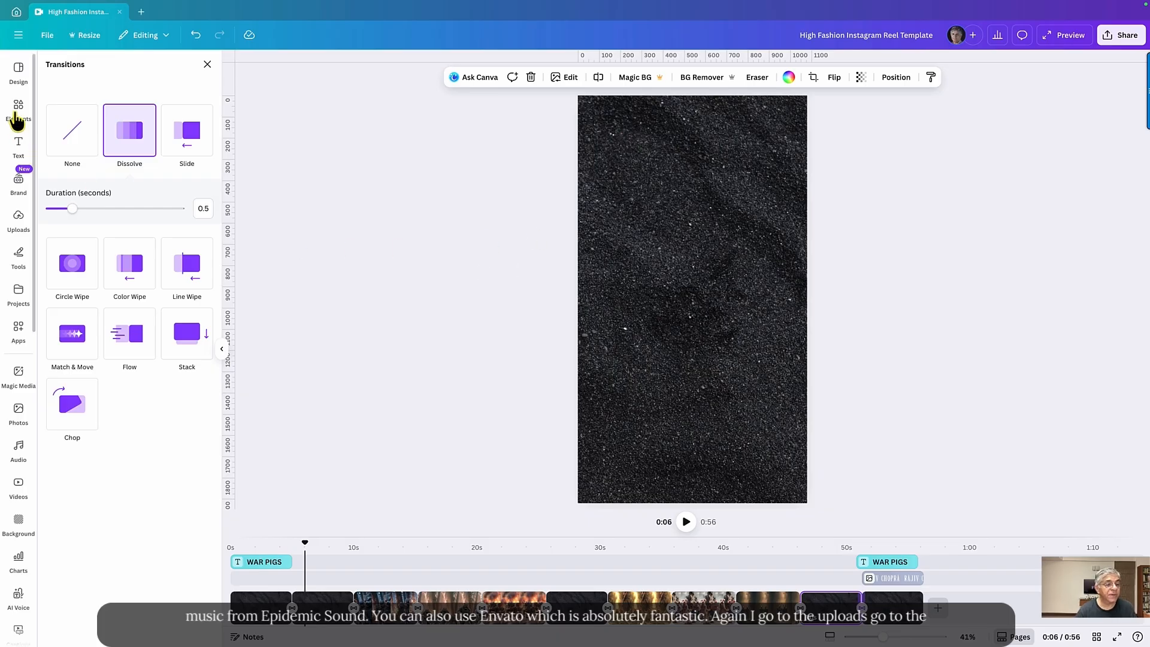
Step: Add the uploaded audio ES_Revenge Allures - Experia.wav from the very start of the reel
left_click(20, 222)
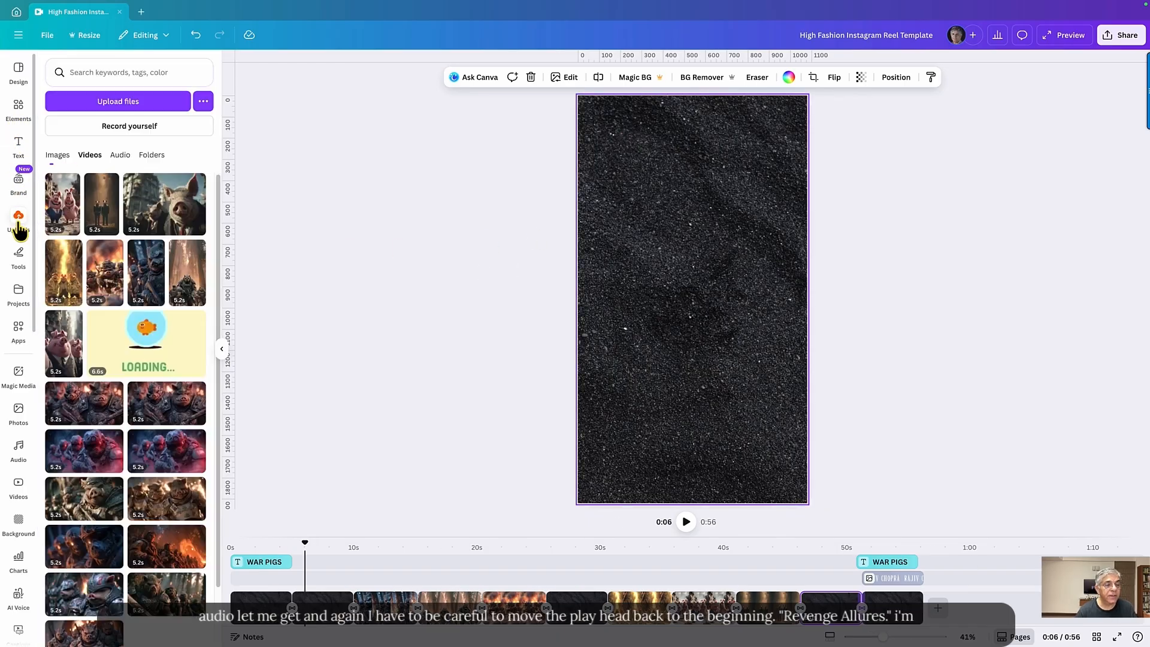
left_click(120, 157)
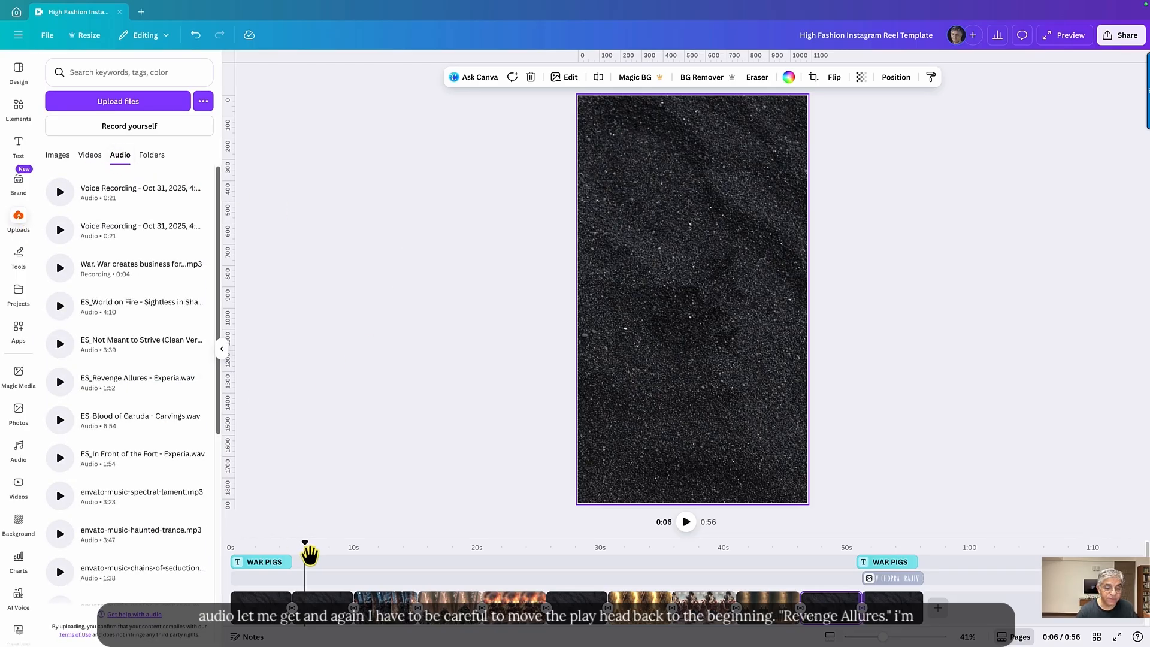
left_click_drag(305, 551, 230, 551)
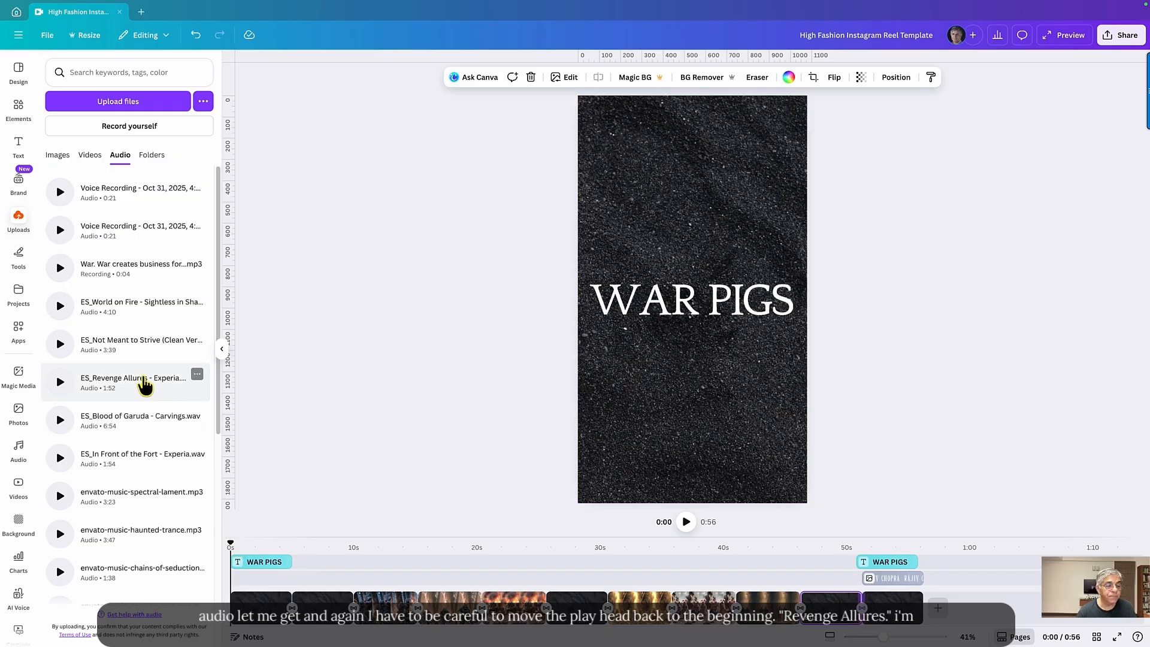
left_click(143, 383)
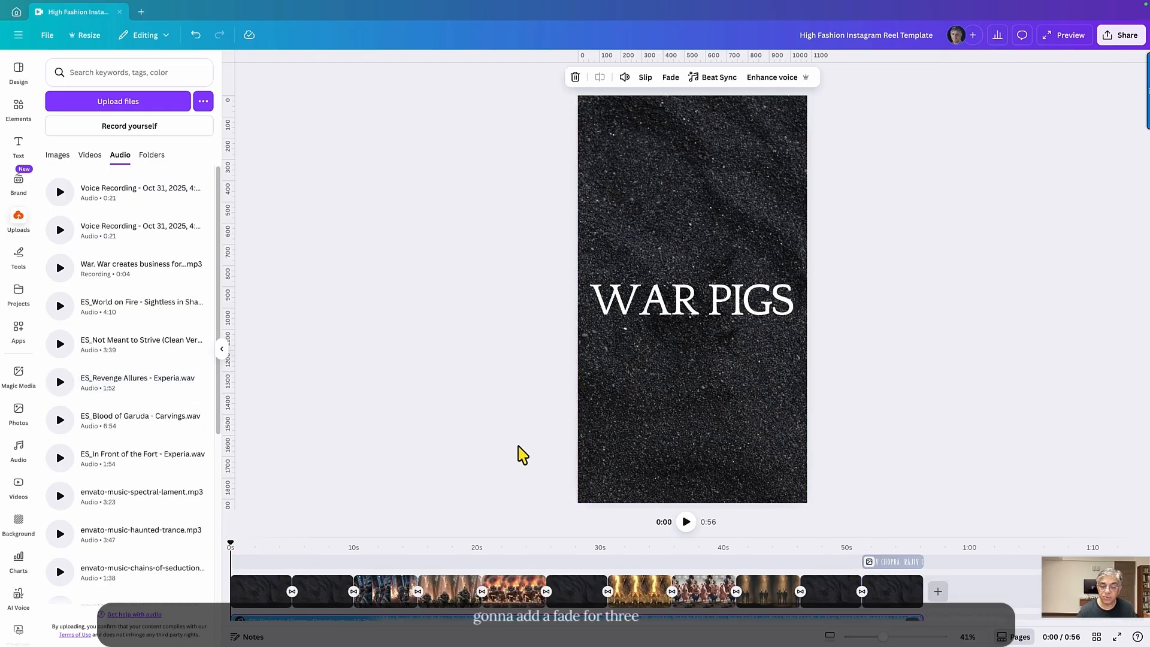
Step: Set the music track's fade in and fade out to 3 seconds each, and sync the pages to its beat
left_click(670, 79)
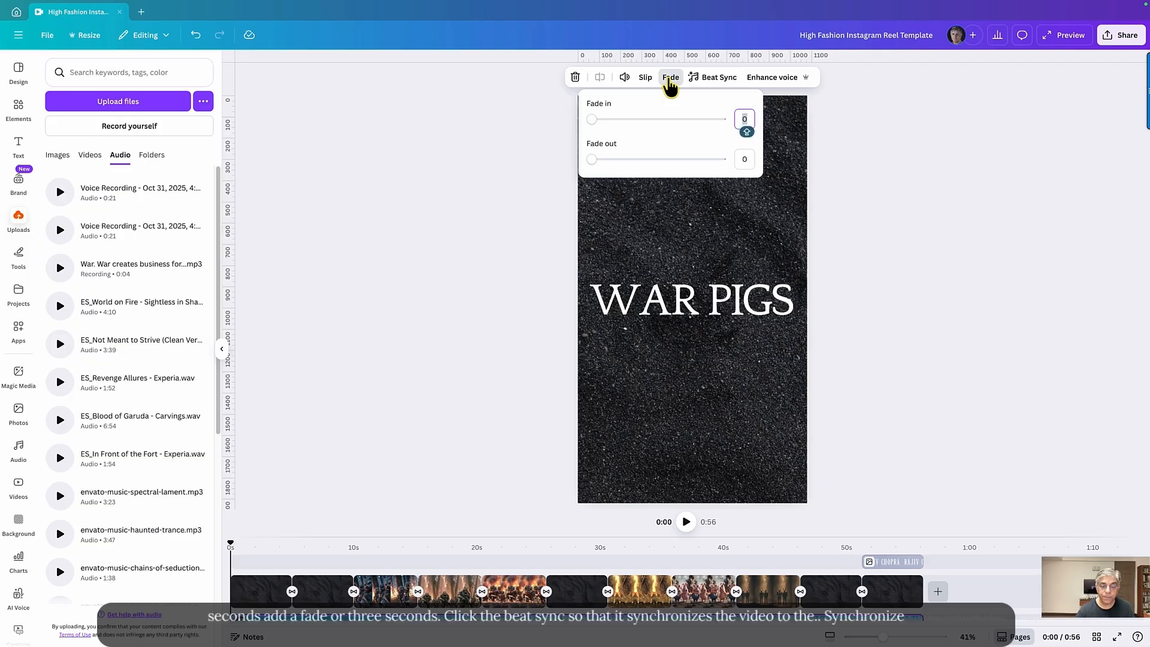
type("3")
left_click(744, 159)
type("3")
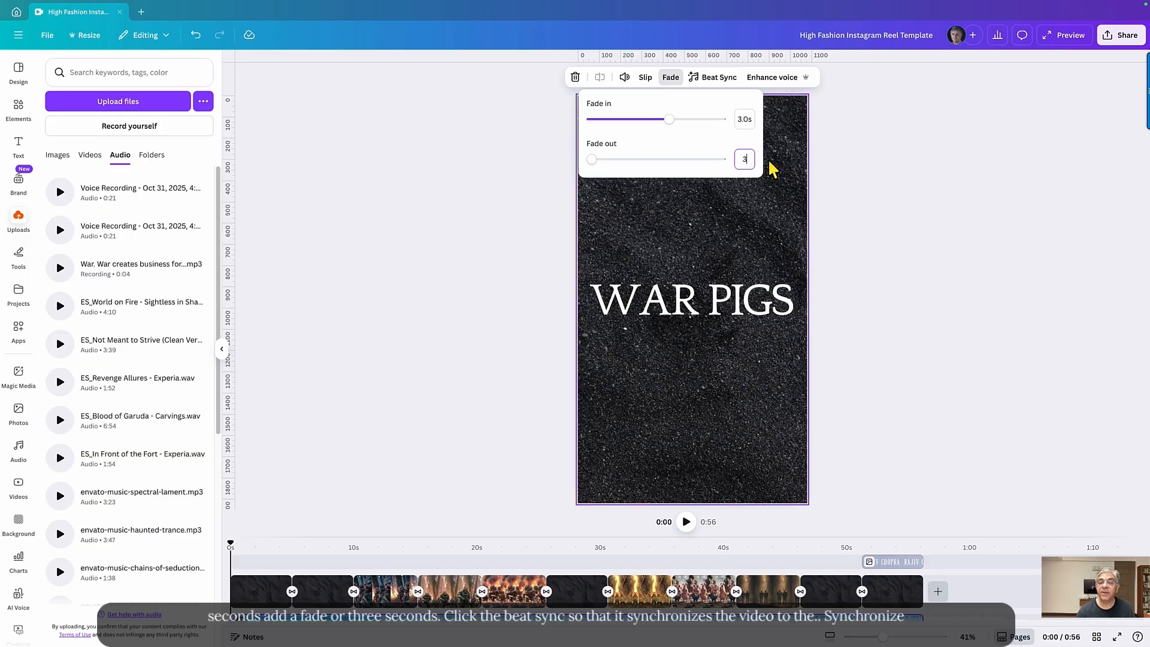
left_click(718, 84)
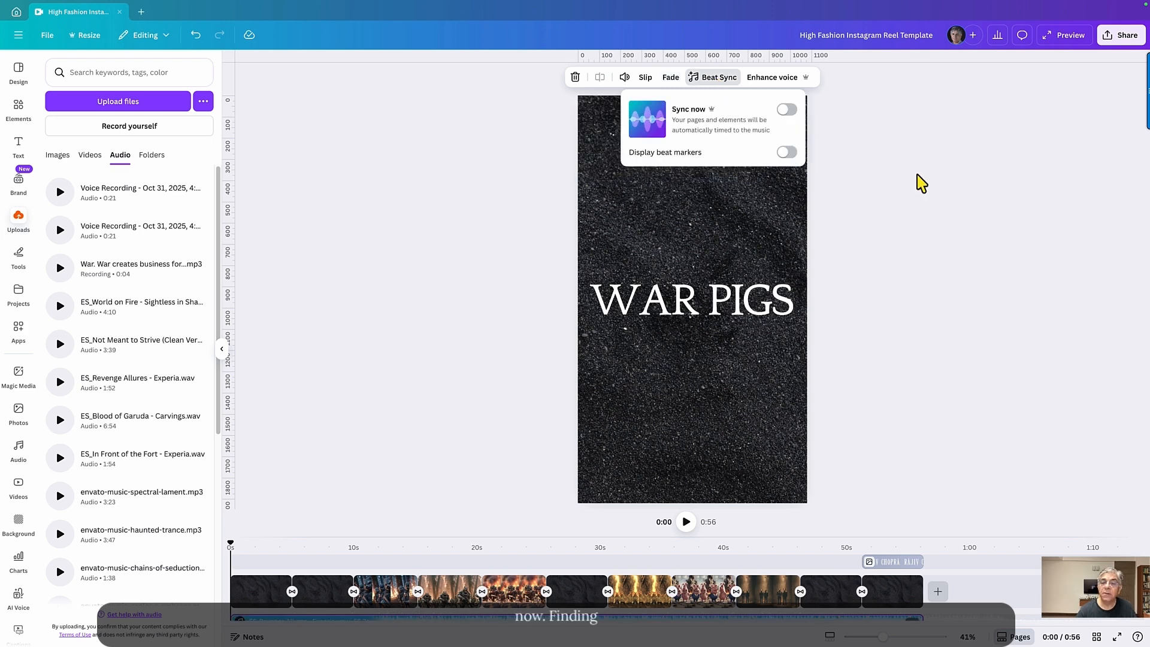
left_click(786, 111)
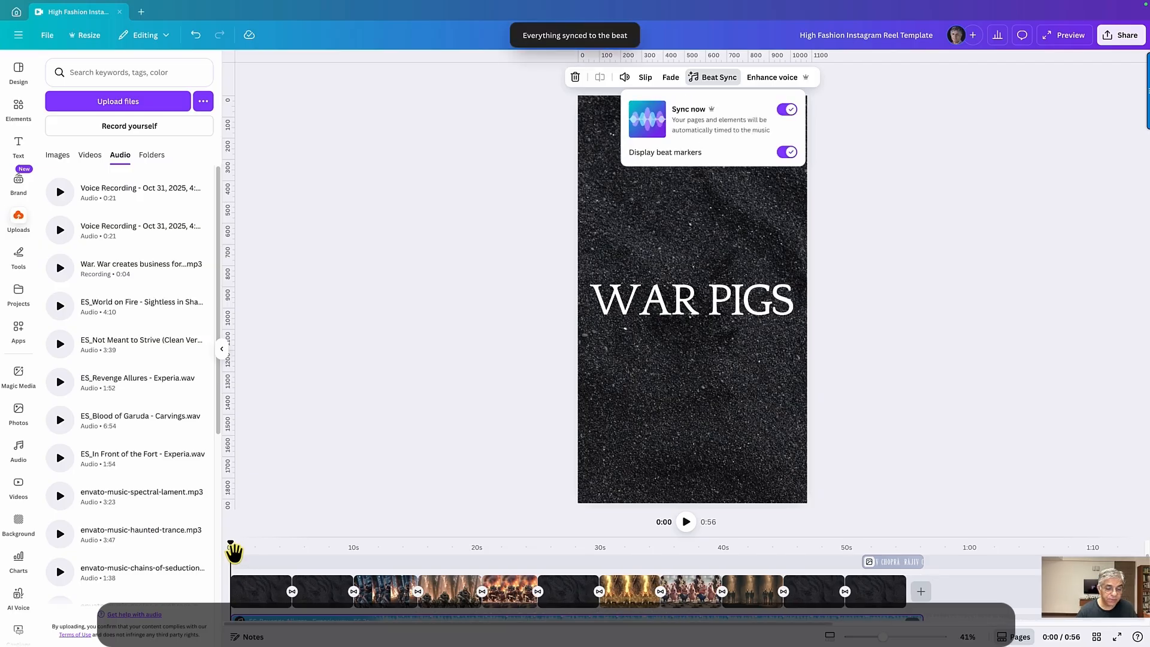
Step: Add a subheading text box to the second dark page and align its timeline clip with that page's start
left_click_drag(231, 548, 308, 550)
left_click(313, 593)
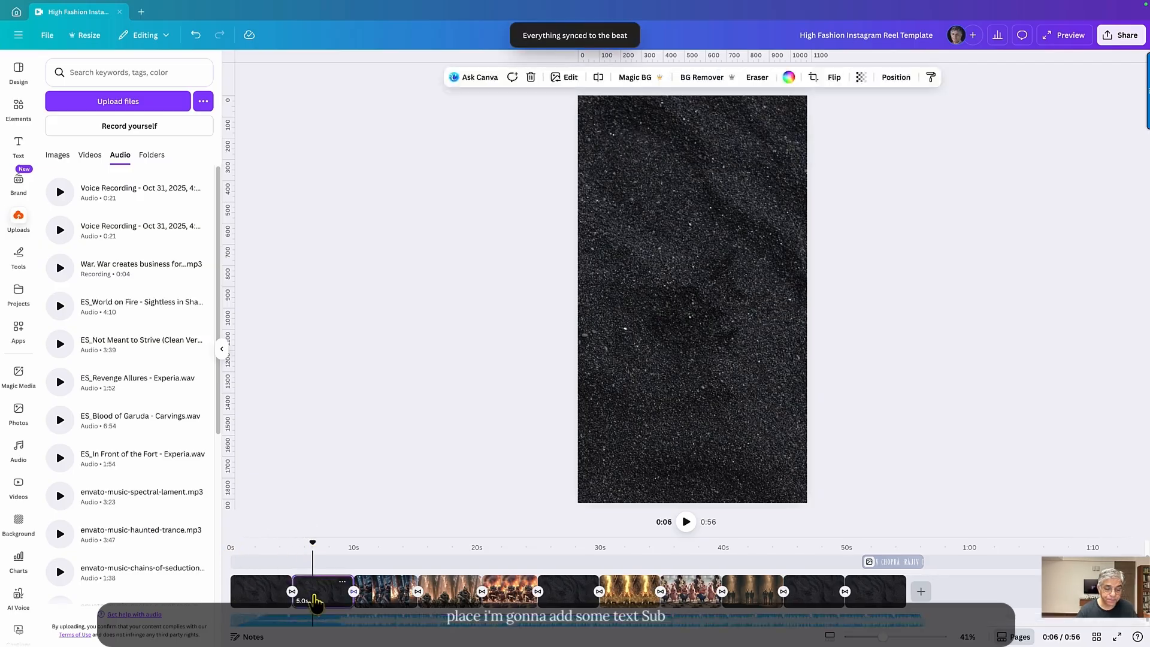
left_click(18, 144)
left_click(110, 226)
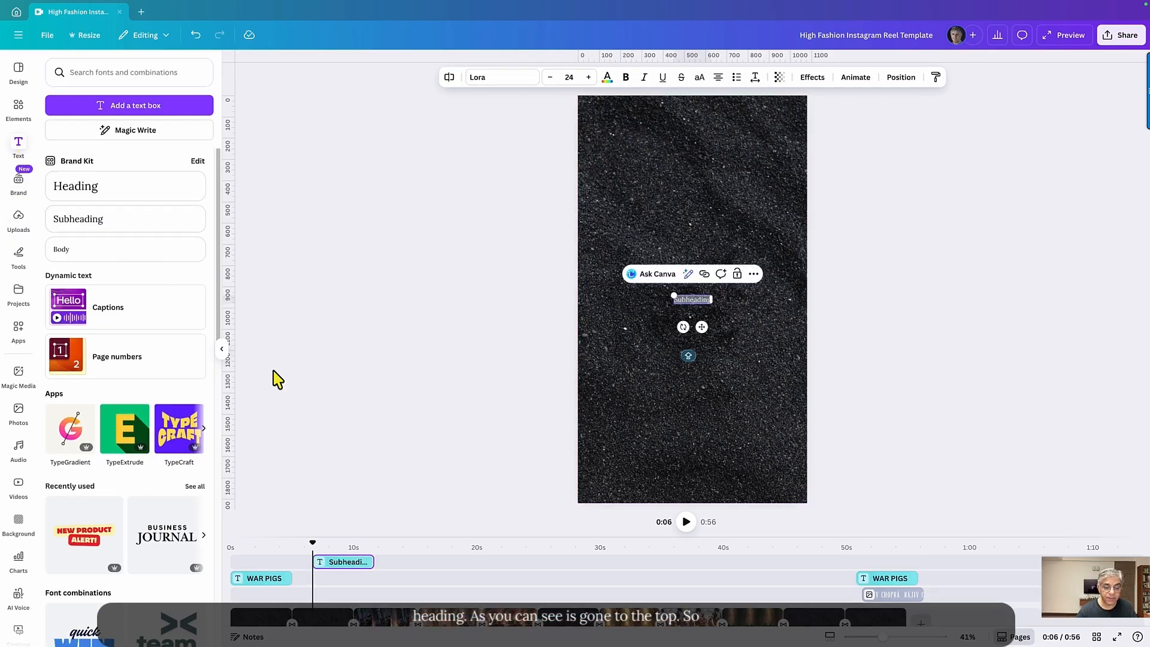
left_click_drag(340, 566, 318, 561)
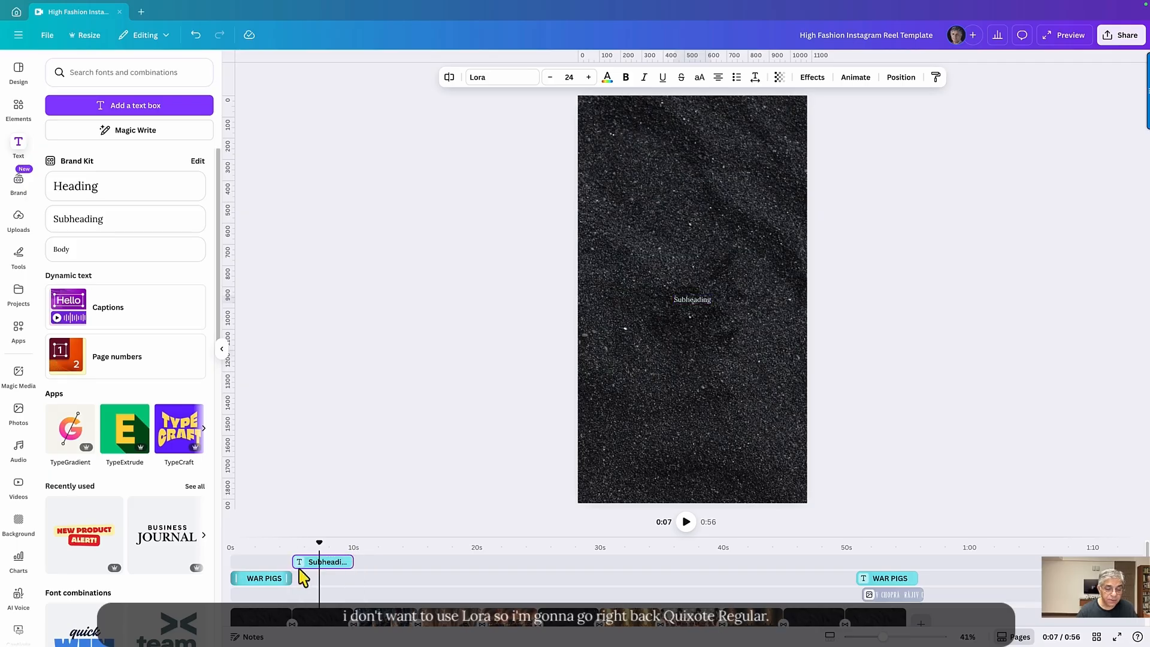
Step: Set the subheading's font to Quixote Regular and increase its size to 71
left_click(489, 82)
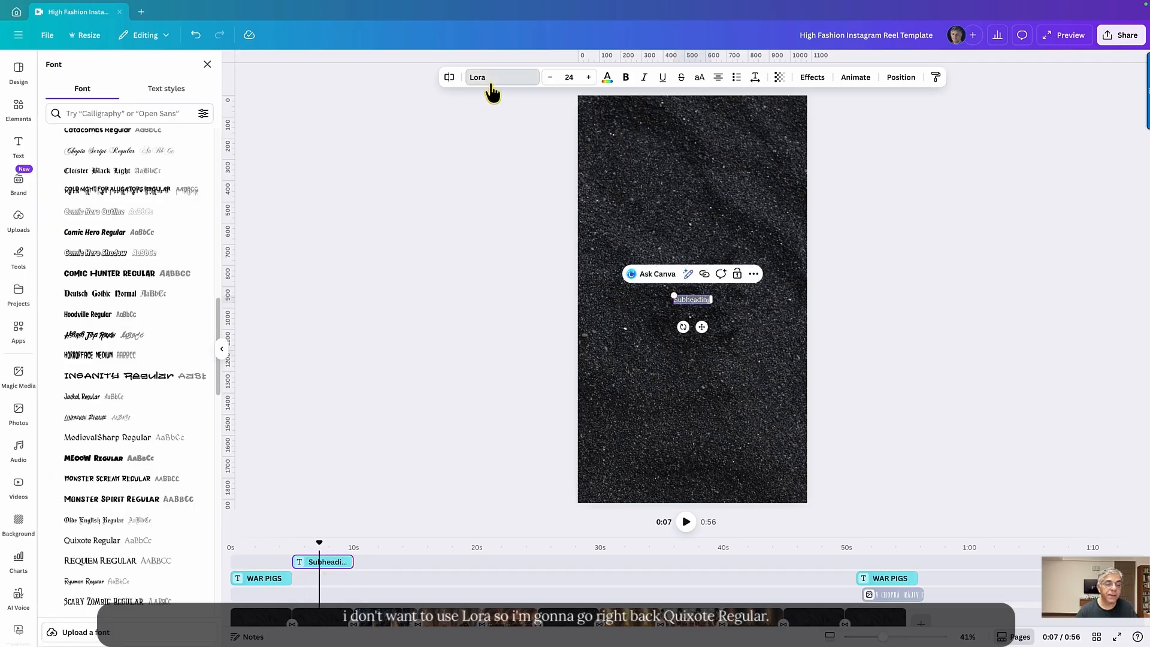
scroll(137, 261, "up", 4)
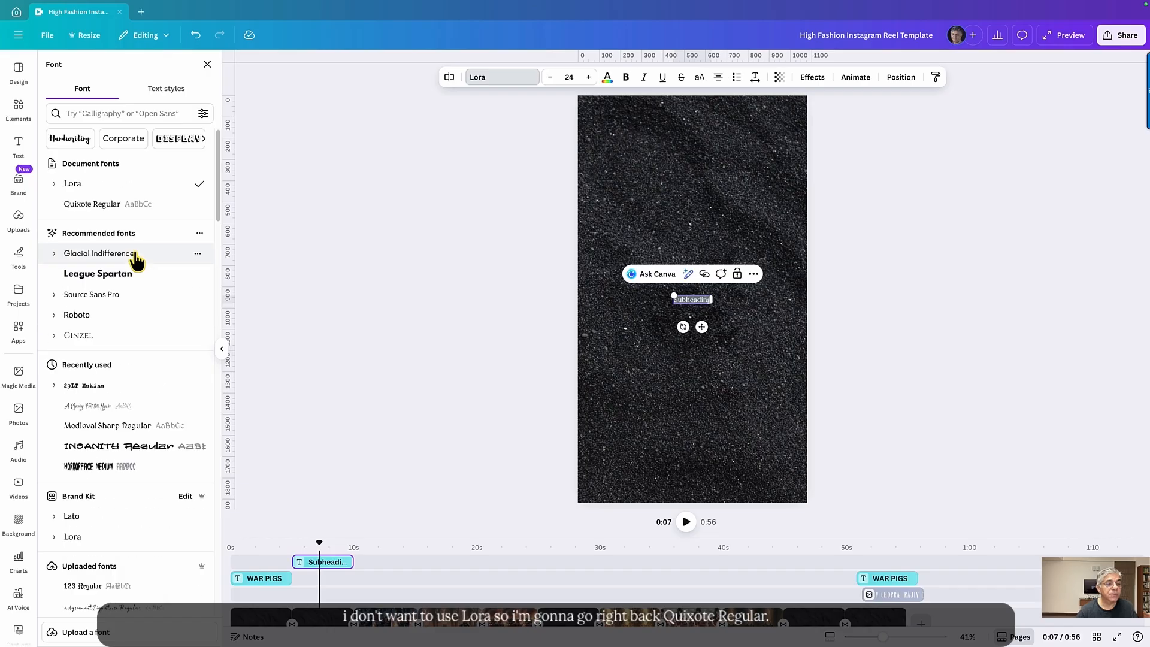
left_click(107, 205)
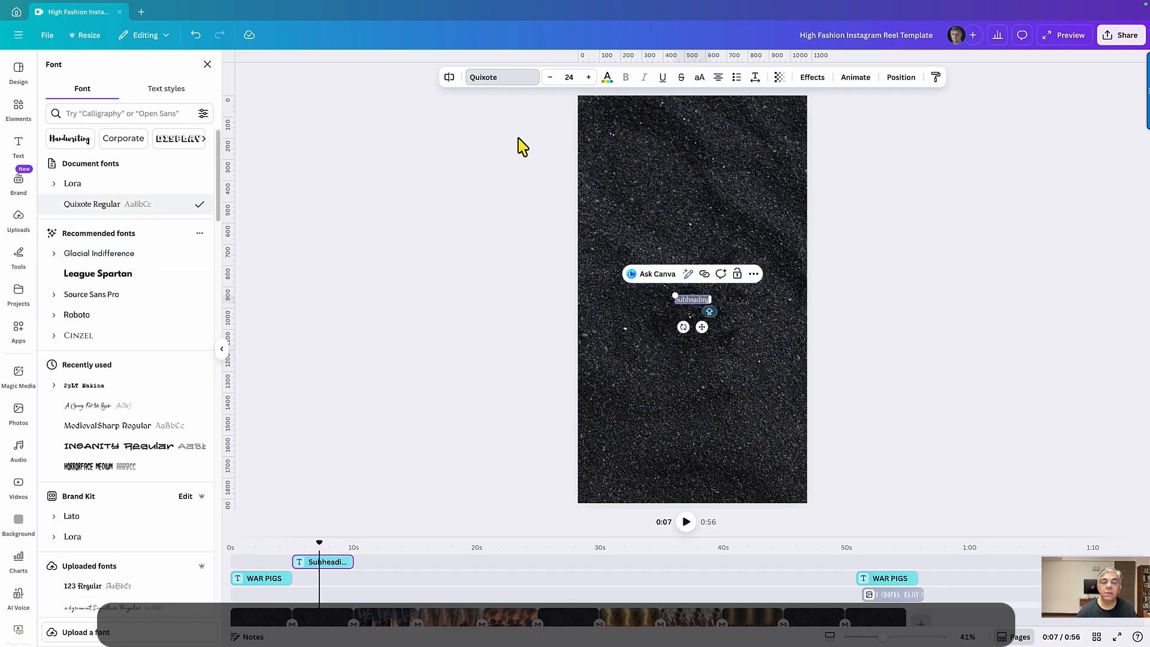
left_click(589, 78)
left_click(589, 77)
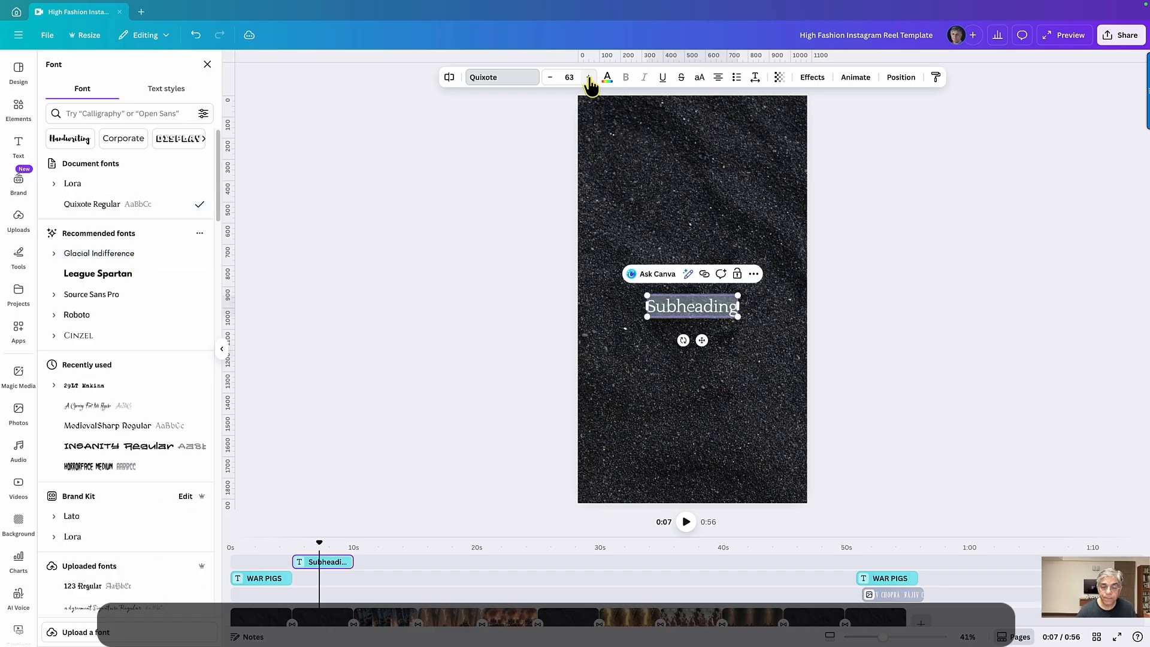
Step: Replace the subheading text with WAR, move it to the upper part of the page and enlarge it to about size 182
left_click(672, 307)
key("ctrl+a")
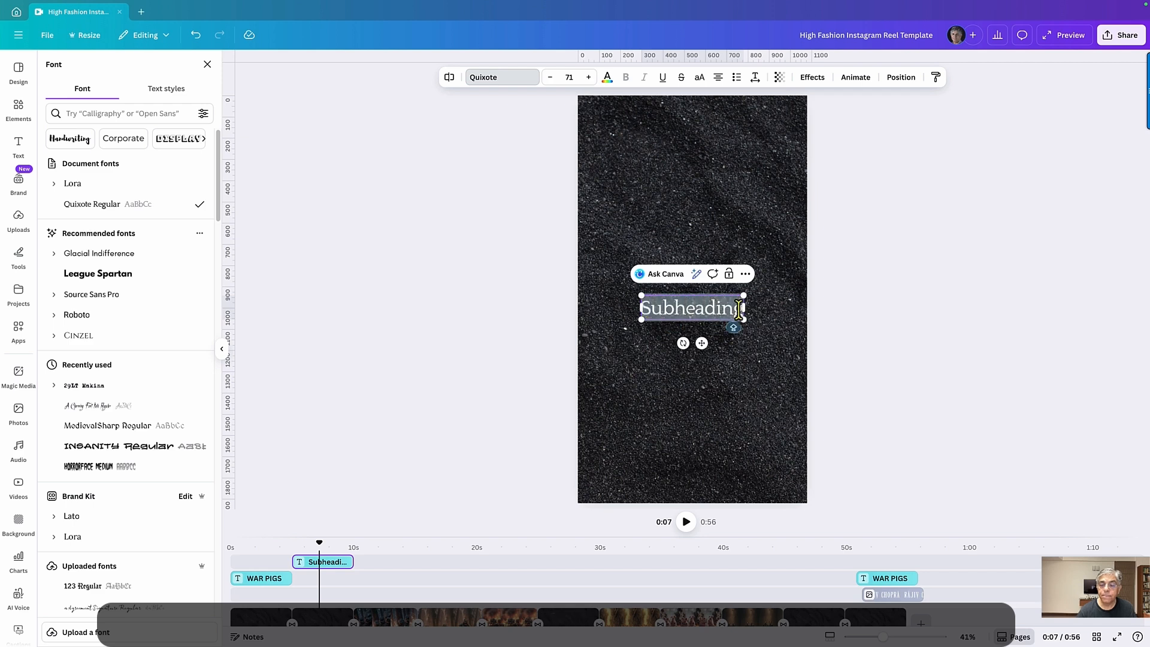
type("WAR")
left_click_drag(701, 343, 701, 269)
left_click_drag(667, 221, 630, 203)
left_click_drag(717, 246, 757, 264)
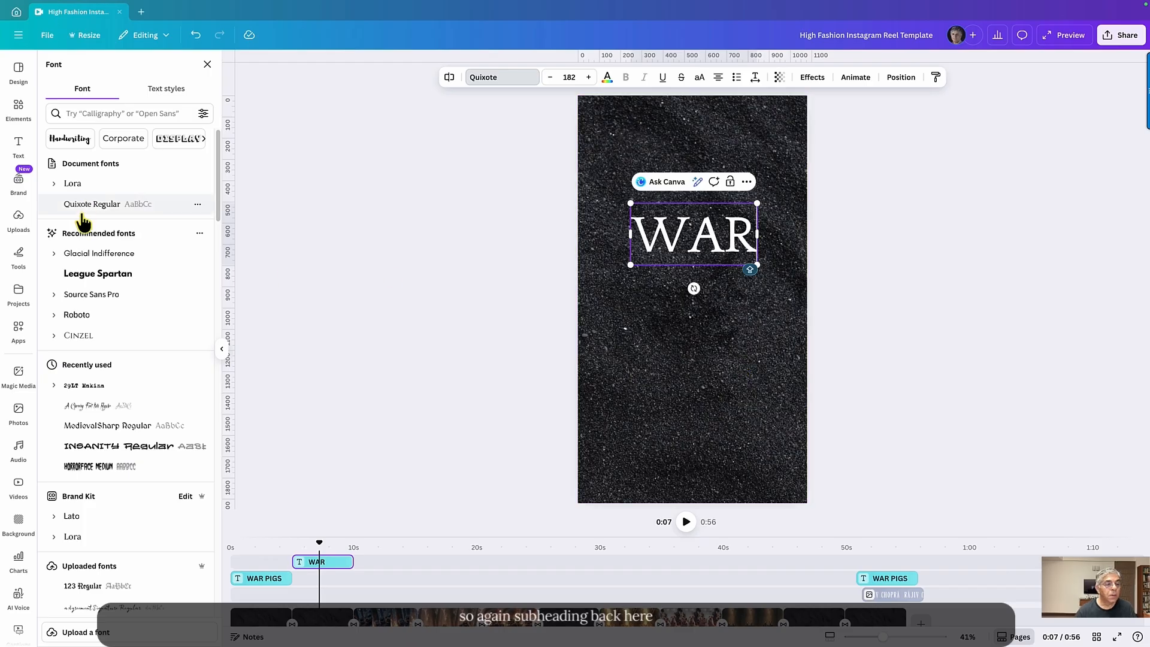
Step: Add a second subheading in Quixote Regular below WAR and align its timeline clip with the WAR clip
left_click(18, 145)
left_click(97, 217)
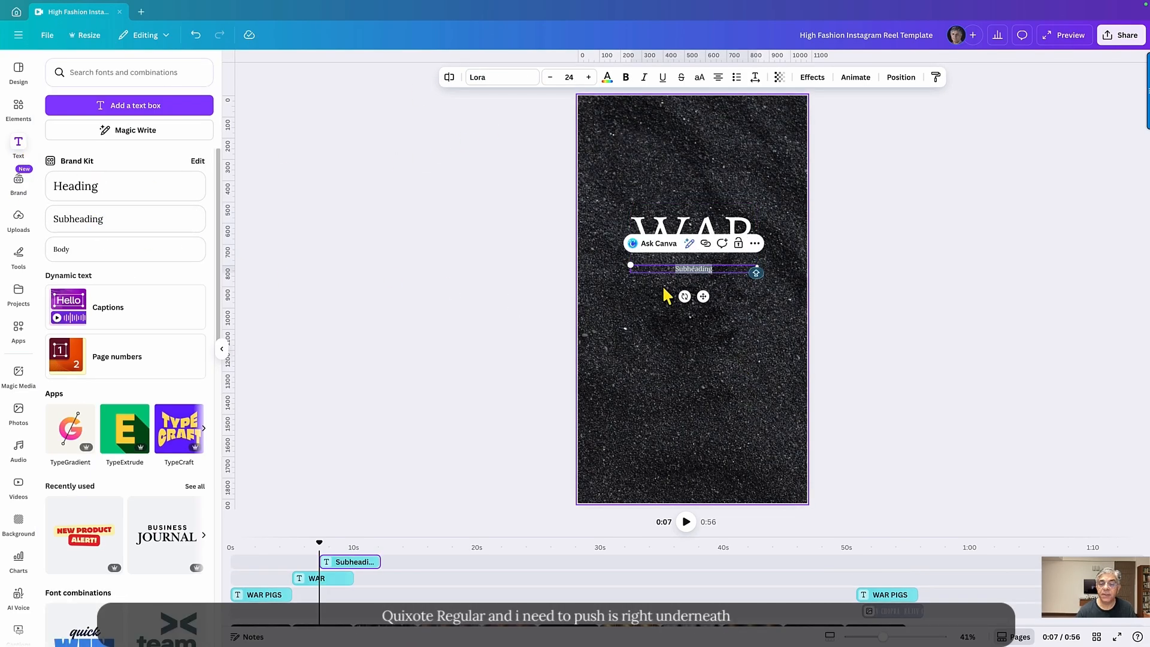
left_click(495, 84)
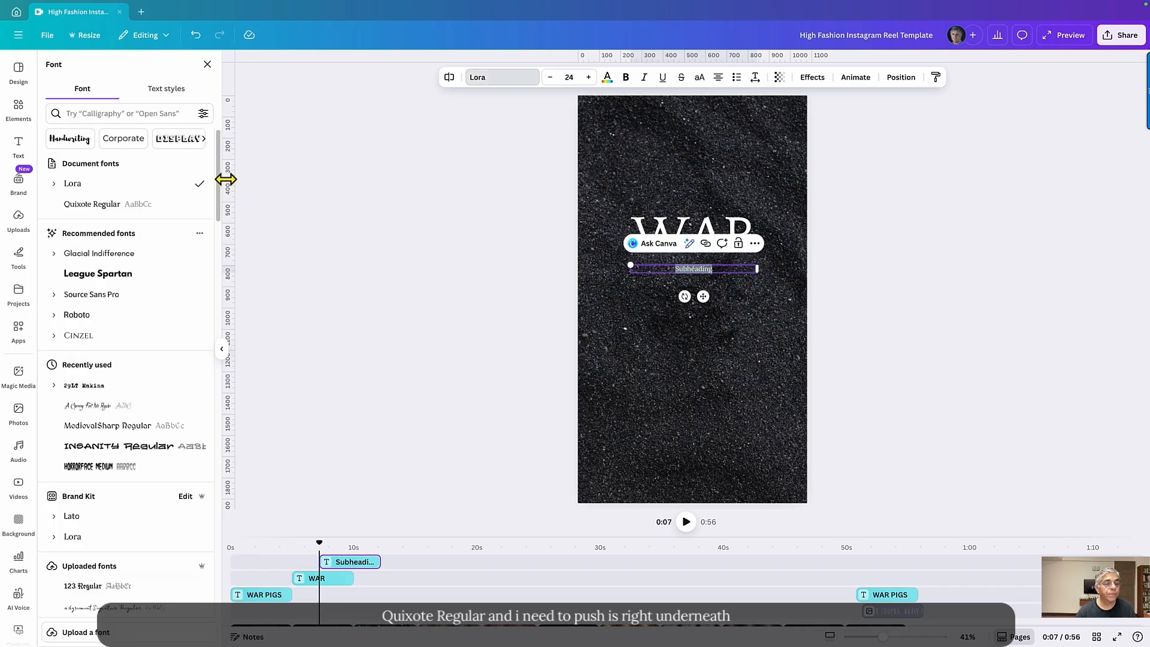
left_click(114, 204)
left_click_drag(703, 298, 703, 344)
left_click_drag(362, 568, 334, 561)
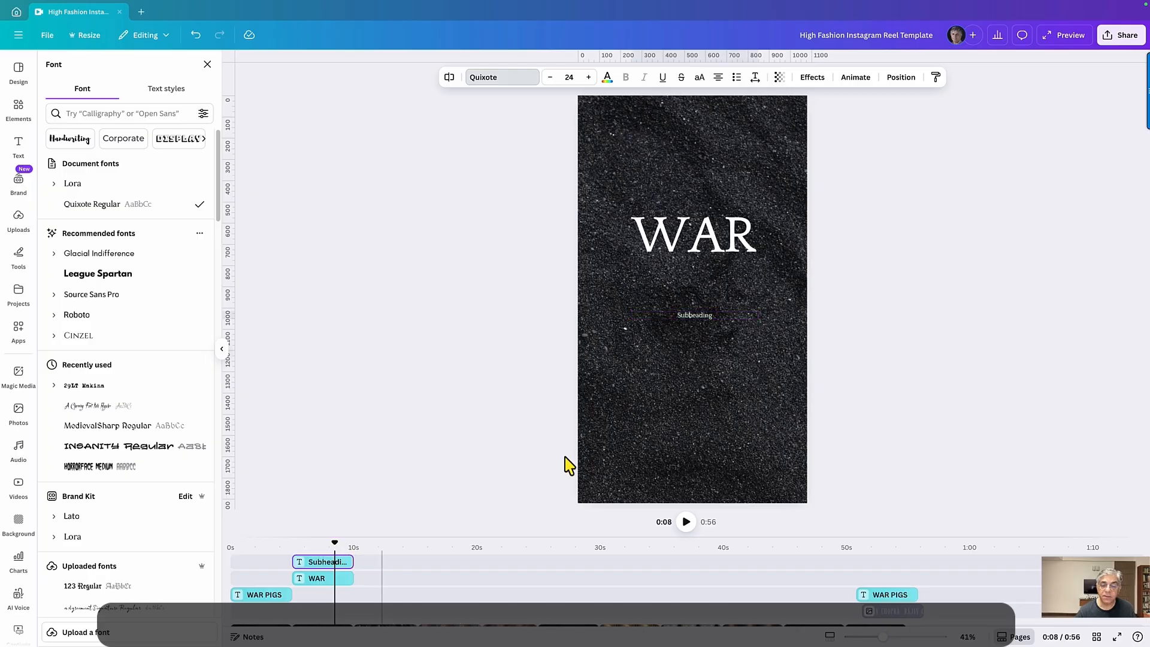
Step: Set the lower subheading's size to 44 and replace its text with "Who benfits?"
left_click(695, 327)
left_click(588, 77)
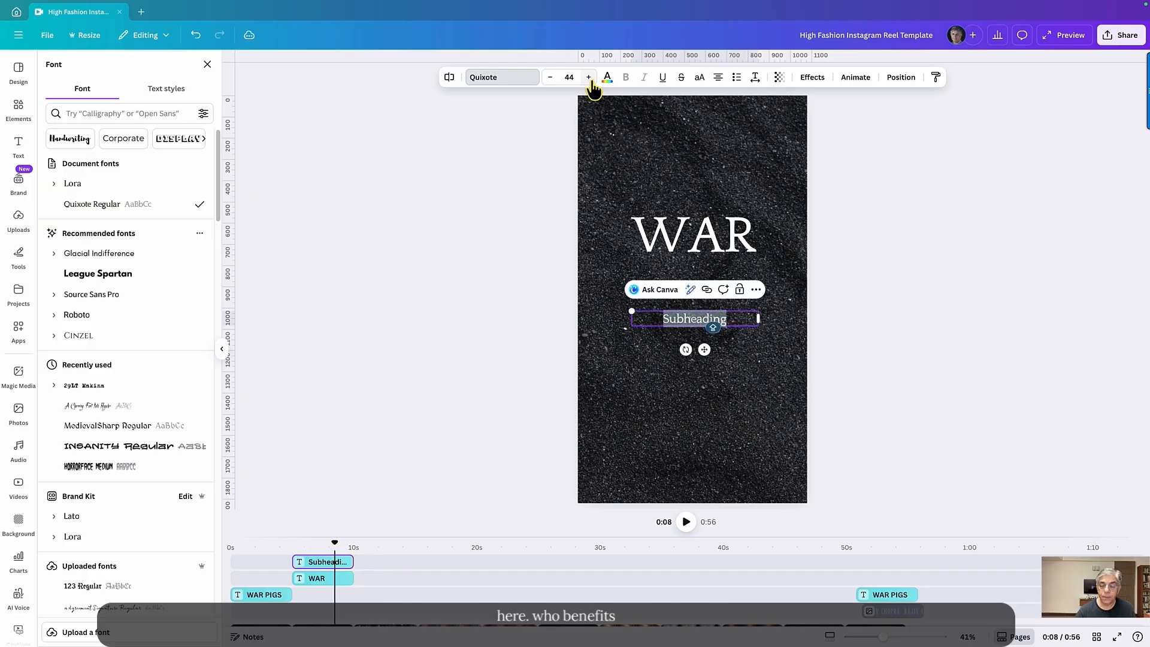
type("WH")
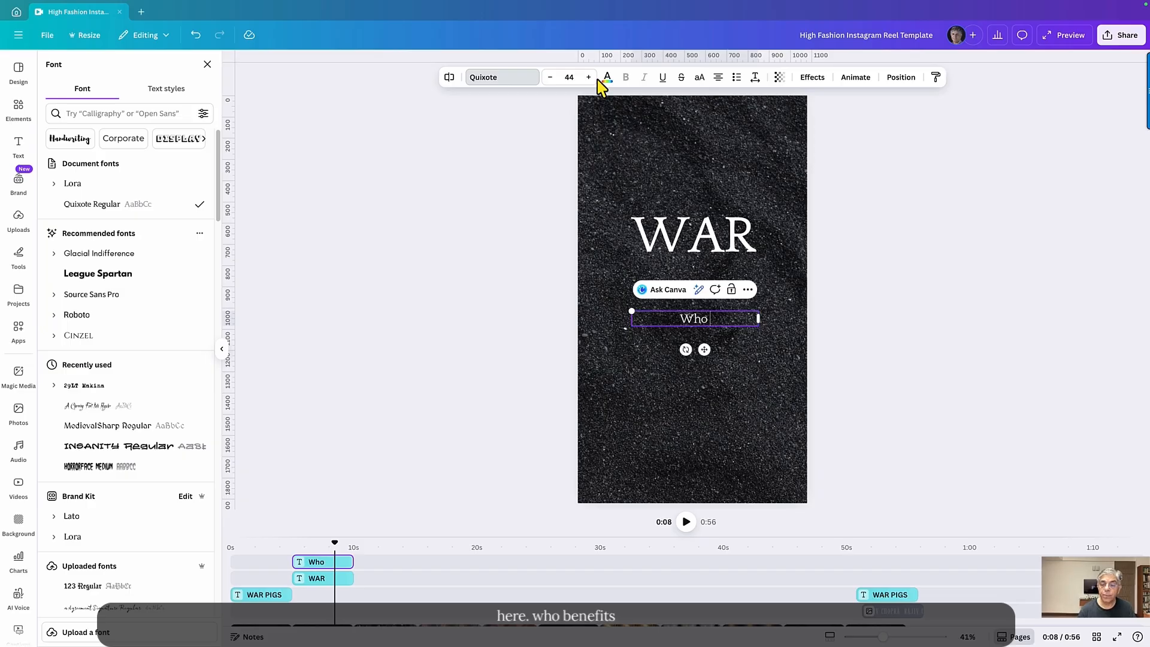
type("o benfits?")
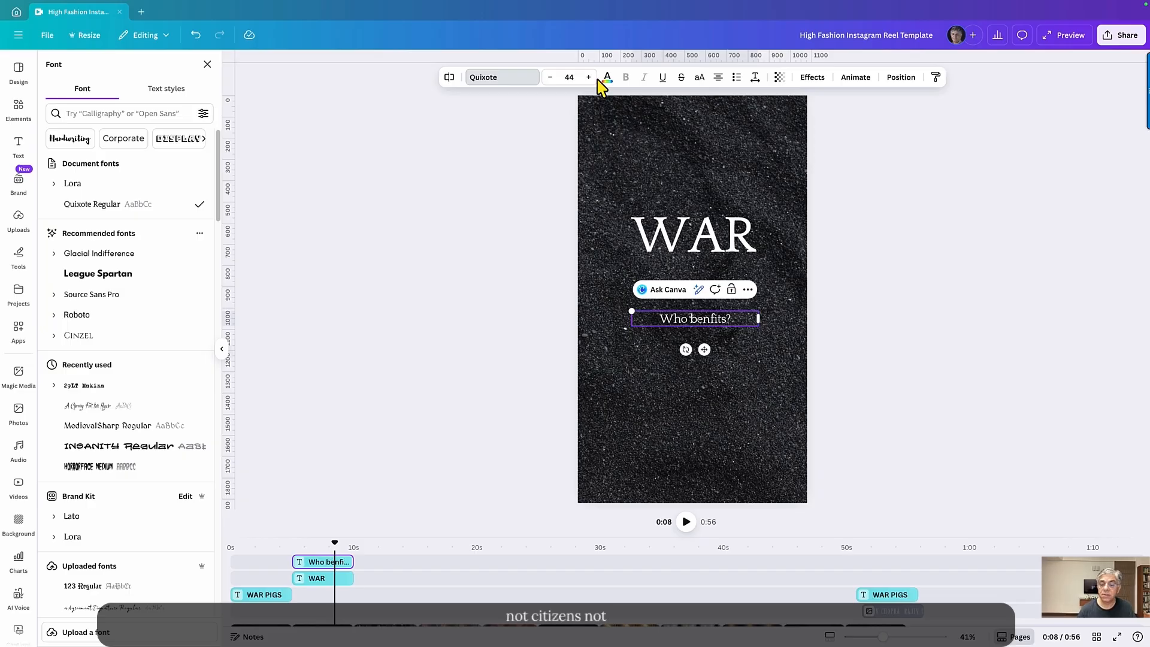
Step: Add the lines "Not the citizens." and "Not the soldiers" below "Who benfits?", with two blank lines before each
key("Return")
key("Return")
key("Return")
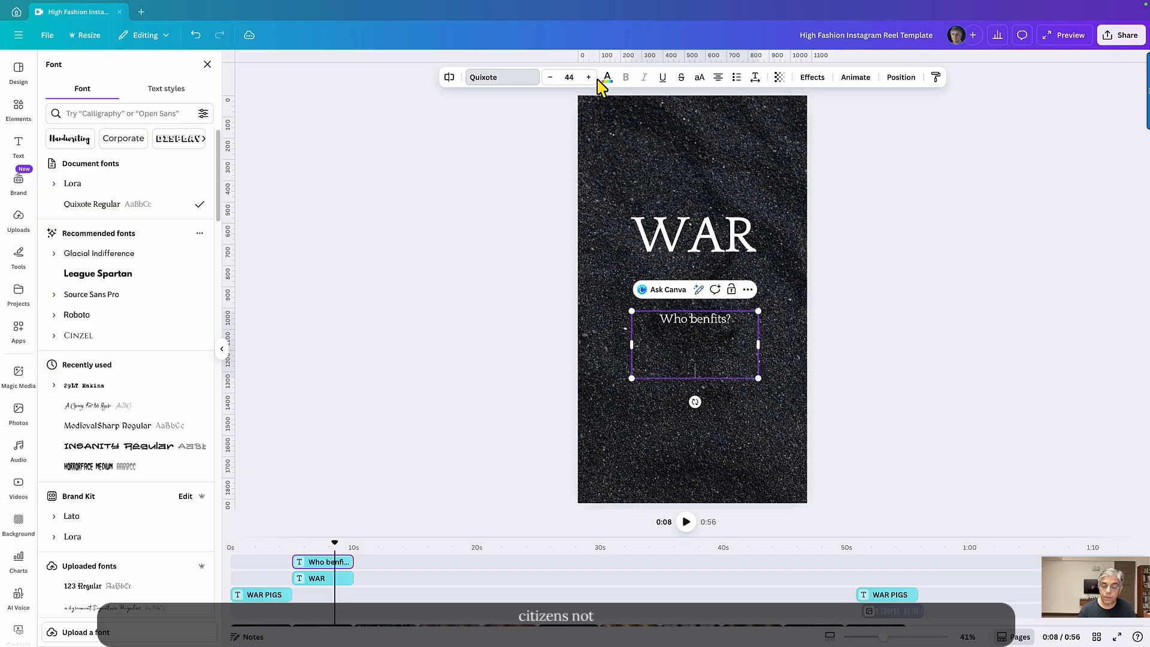
type("Not the cit")
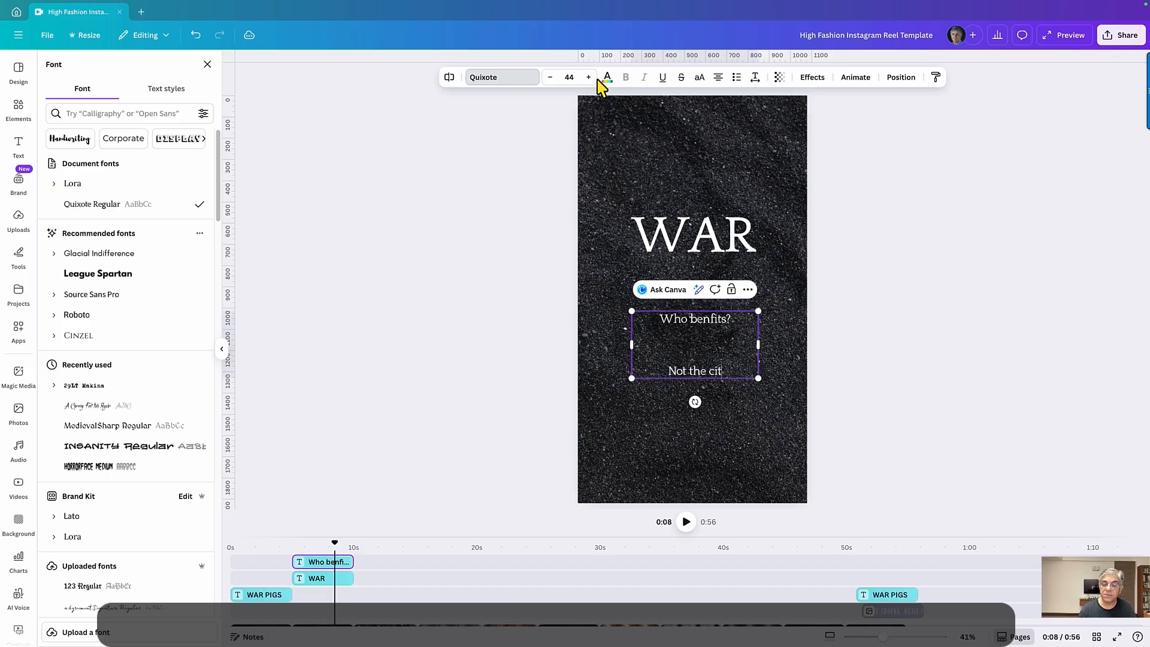
type("izens")
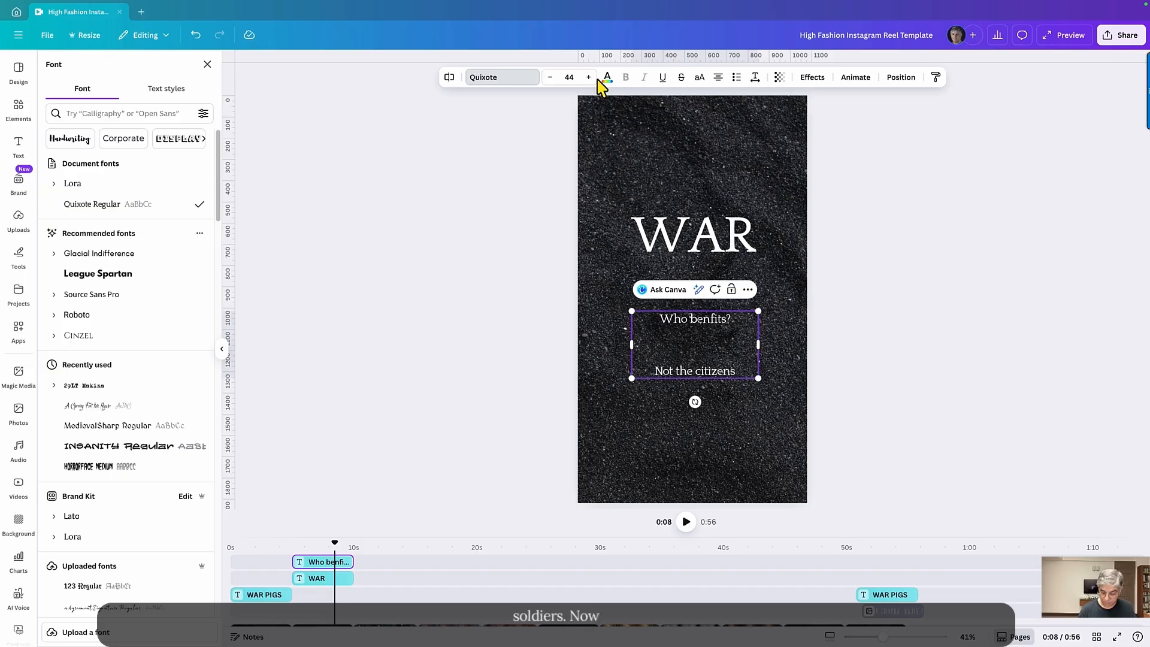
type(".")
key("Return")
key("Return")
type("Not th")
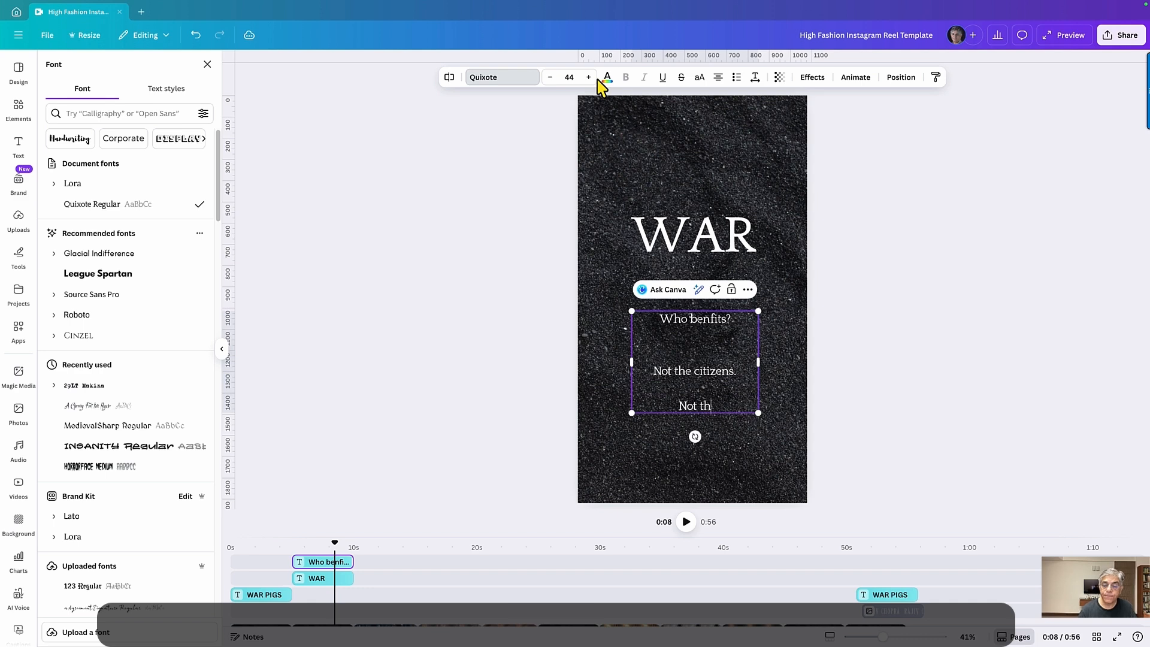
type("e soldiers")
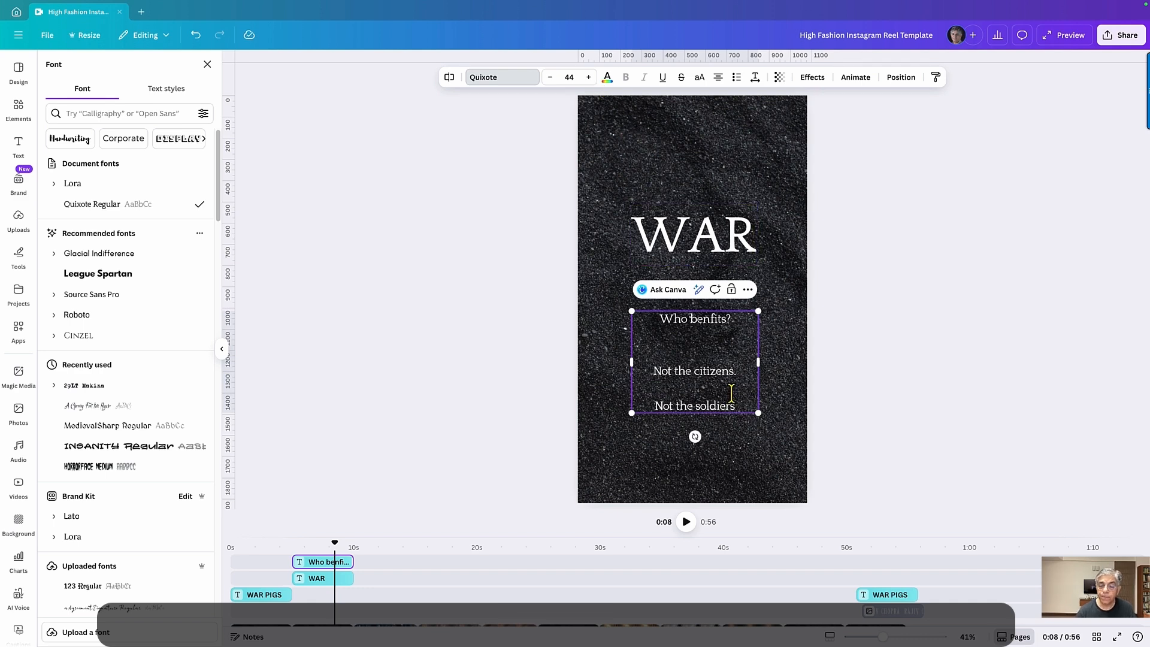
key("Return")
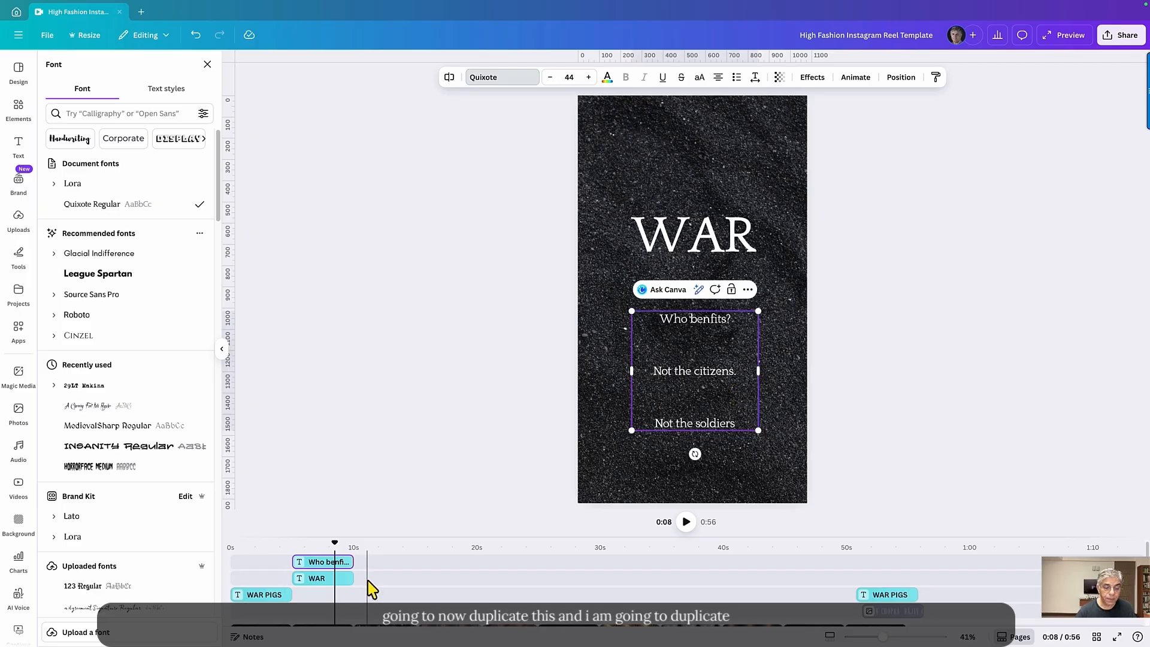
Step: Duplicate the WAR text and move the copy's clip over the middle dark page, starting at about 25 seconds
scroll(402, 567, "down", 1)
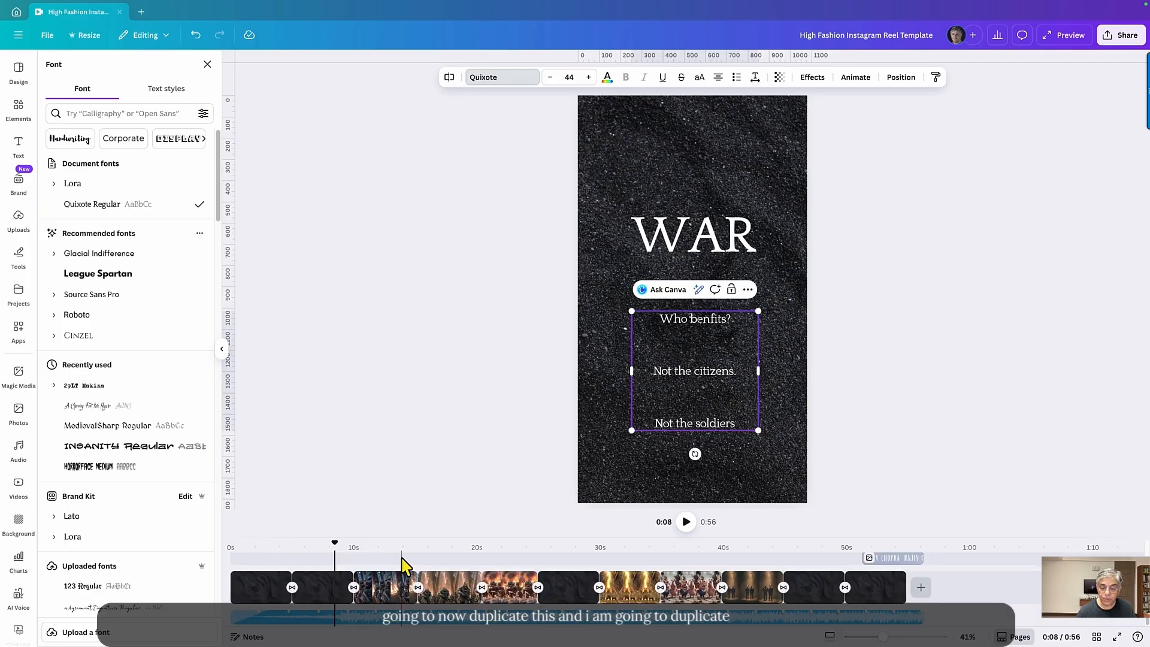
scroll(406, 567, "up", 1)
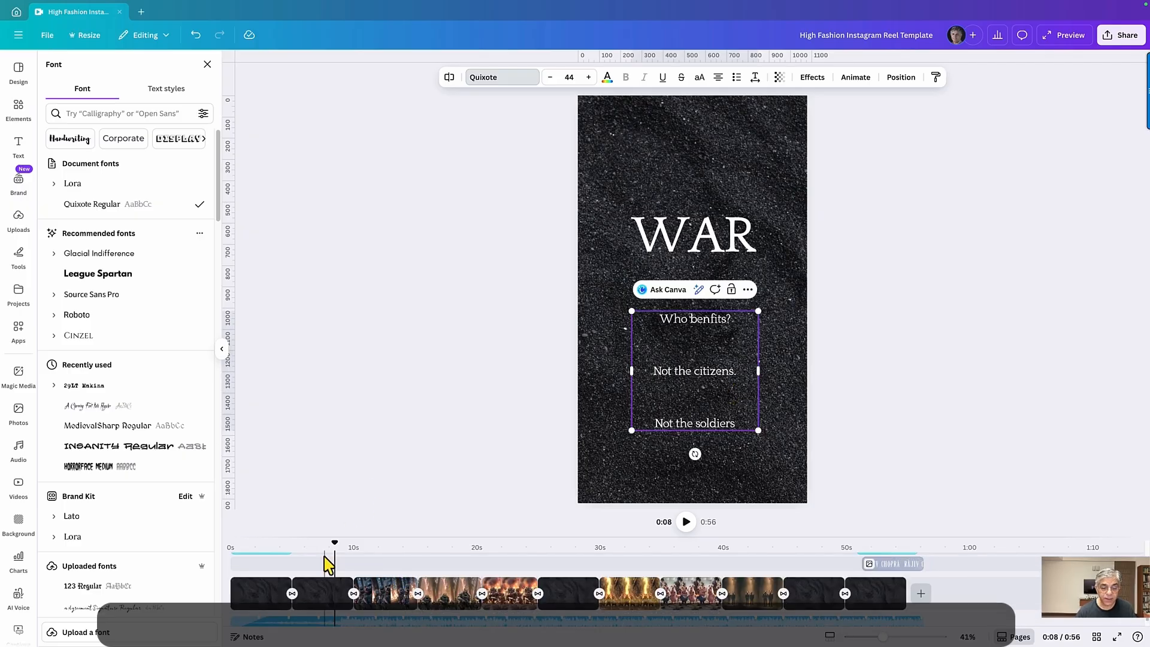
scroll(329, 562, "up", 3)
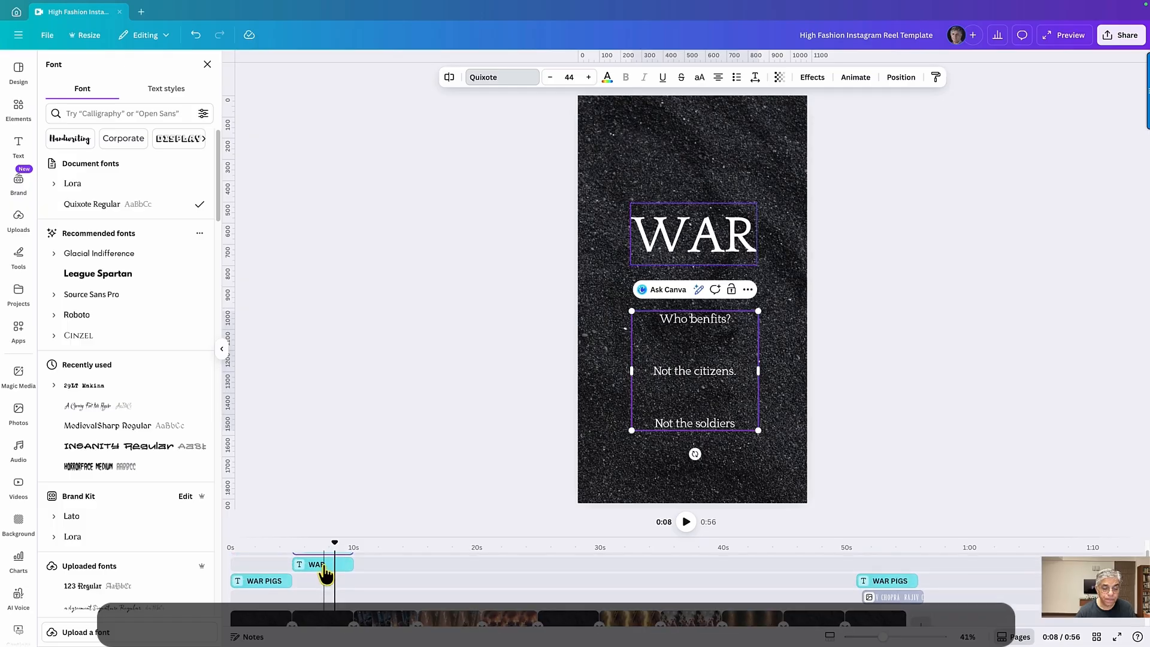
left_click(324, 566)
right_click(324, 567)
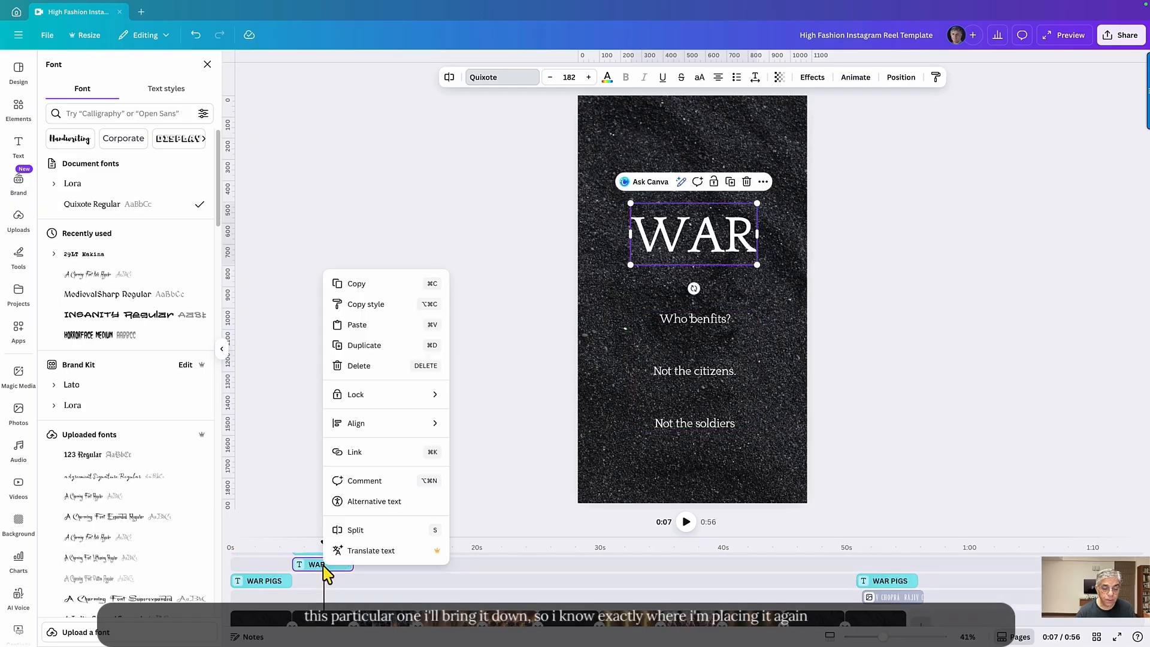
left_click(362, 344)
left_click_drag(336, 565, 566, 560)
Step: Duplicate the "Who benfits?" text block and align the copy's clip with the WAR clip on the middle dark page
scroll(469, 588, "up", 1)
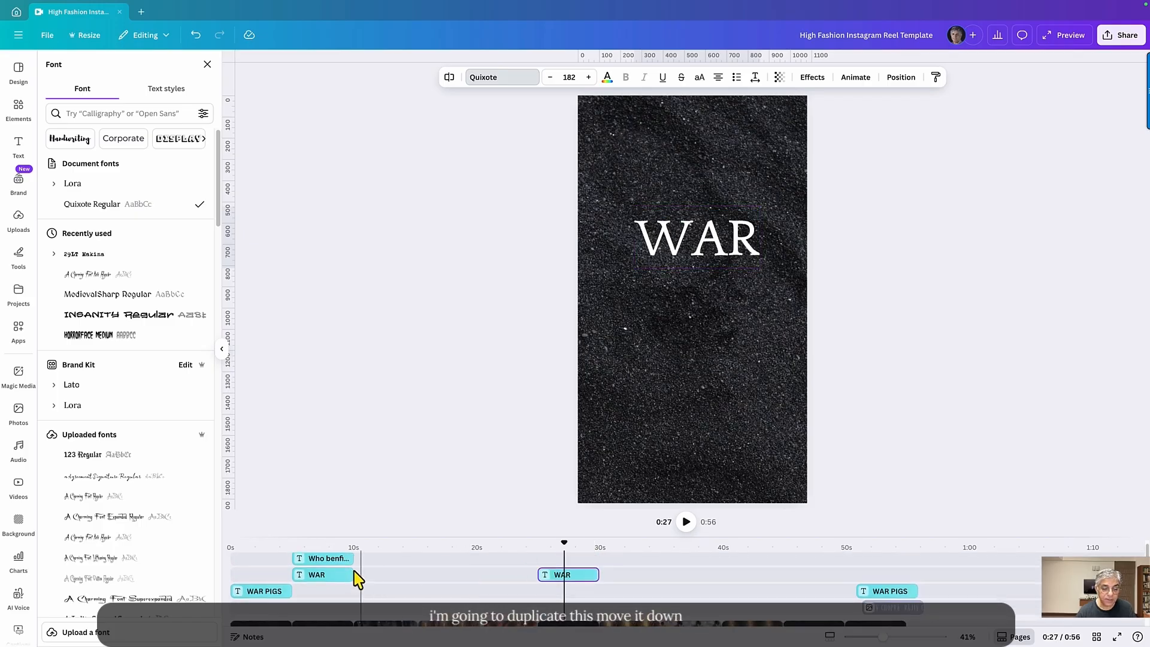
left_click(336, 562)
right_click(338, 566)
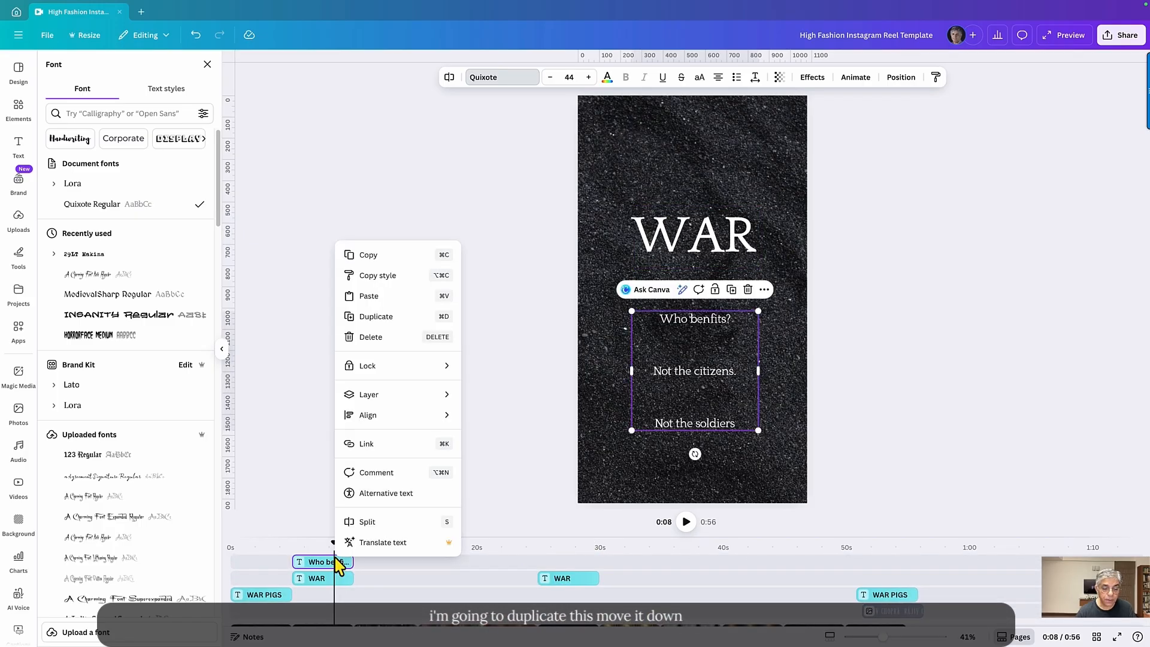
left_click(374, 317)
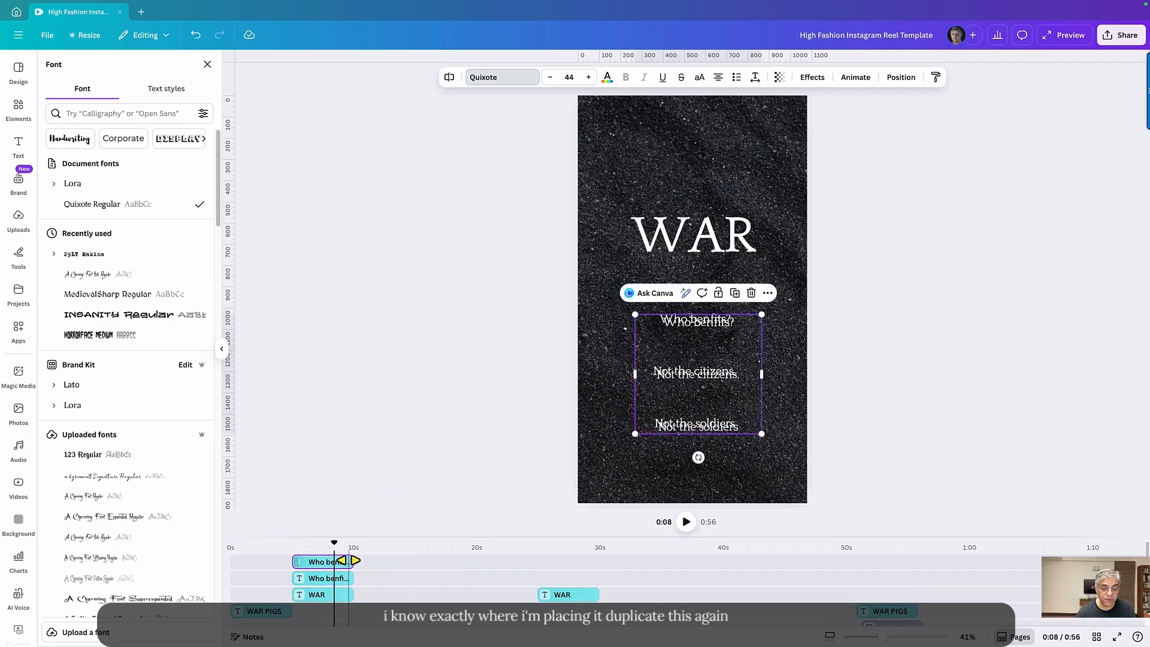
left_click_drag(346, 560, 577, 577)
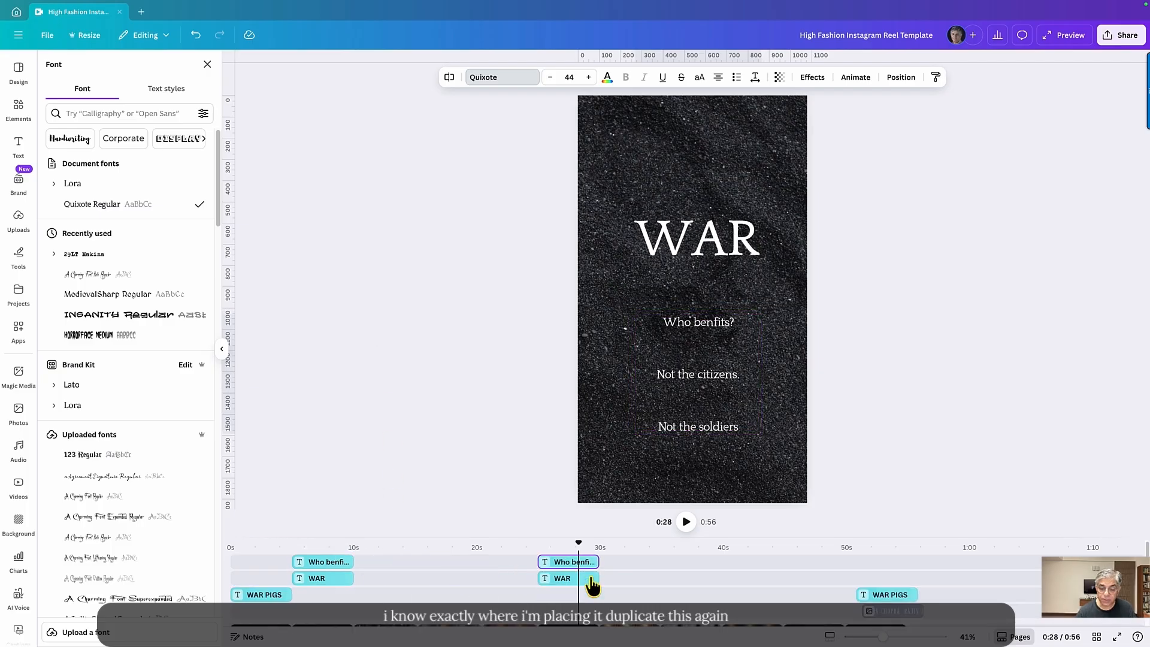
Step: Duplicate the middle page's WAR text and move the copy's clip to just before the closing WAR PIGS title
left_click(585, 579)
right_click(582, 577)
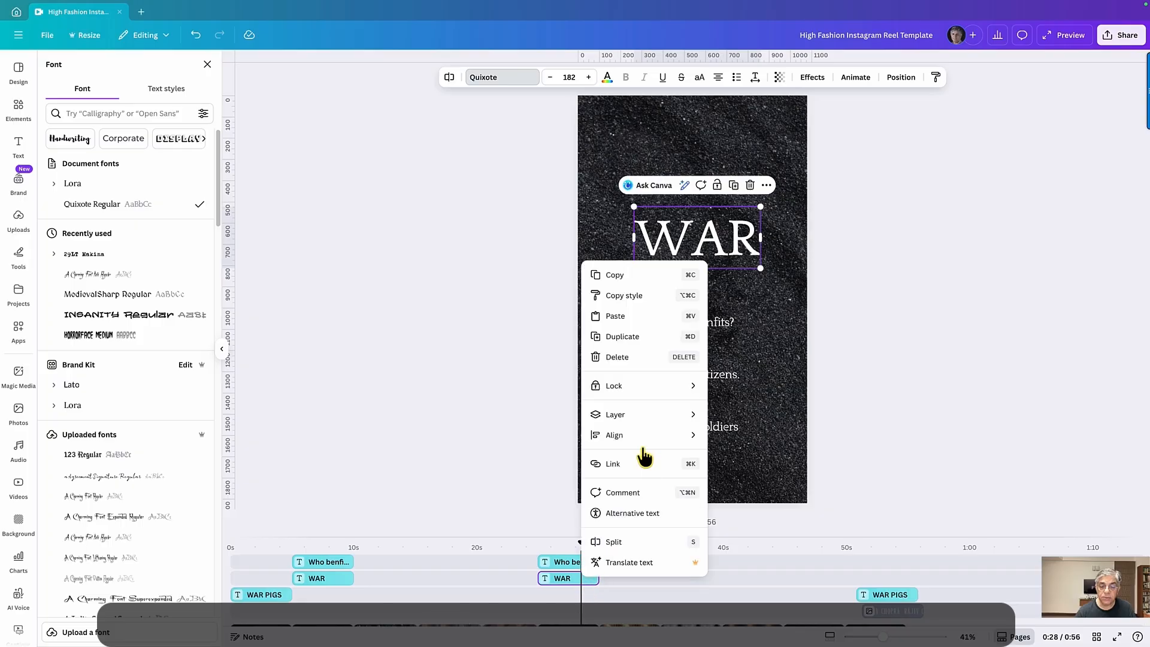
left_click(621, 336)
left_click_drag(572, 562, 822, 602)
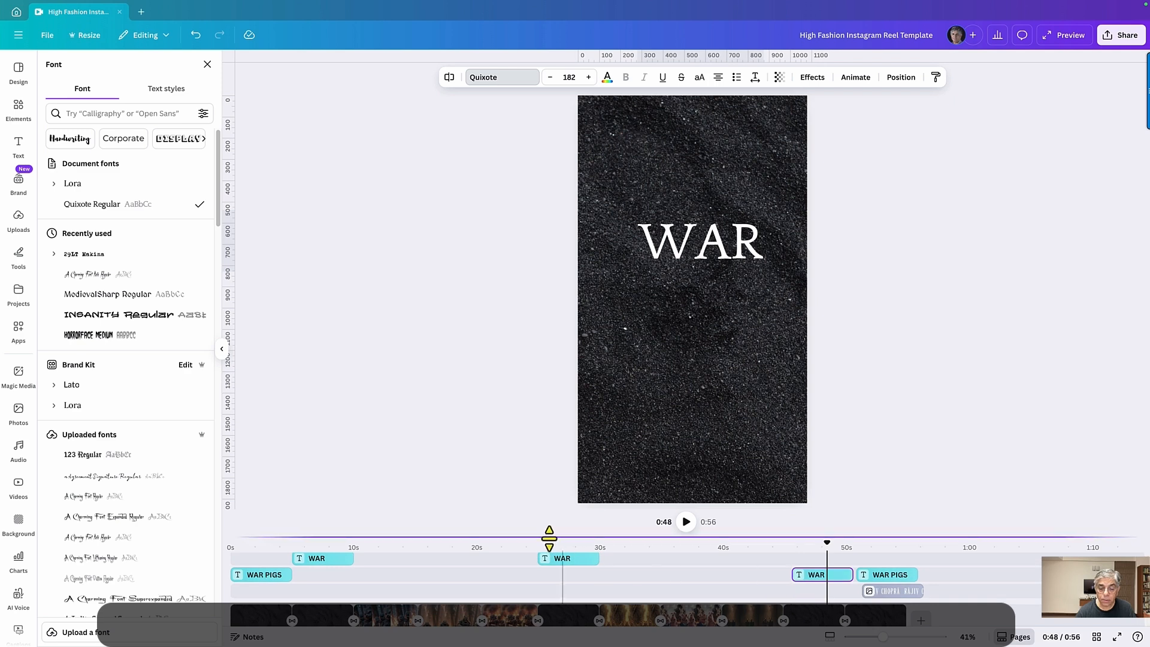
Step: Duplicate the middle page's "Who benfits?" text block and align the copy's clip with the last WAR clip
scroll(572, 568, "up", 1)
right_click(572, 561)
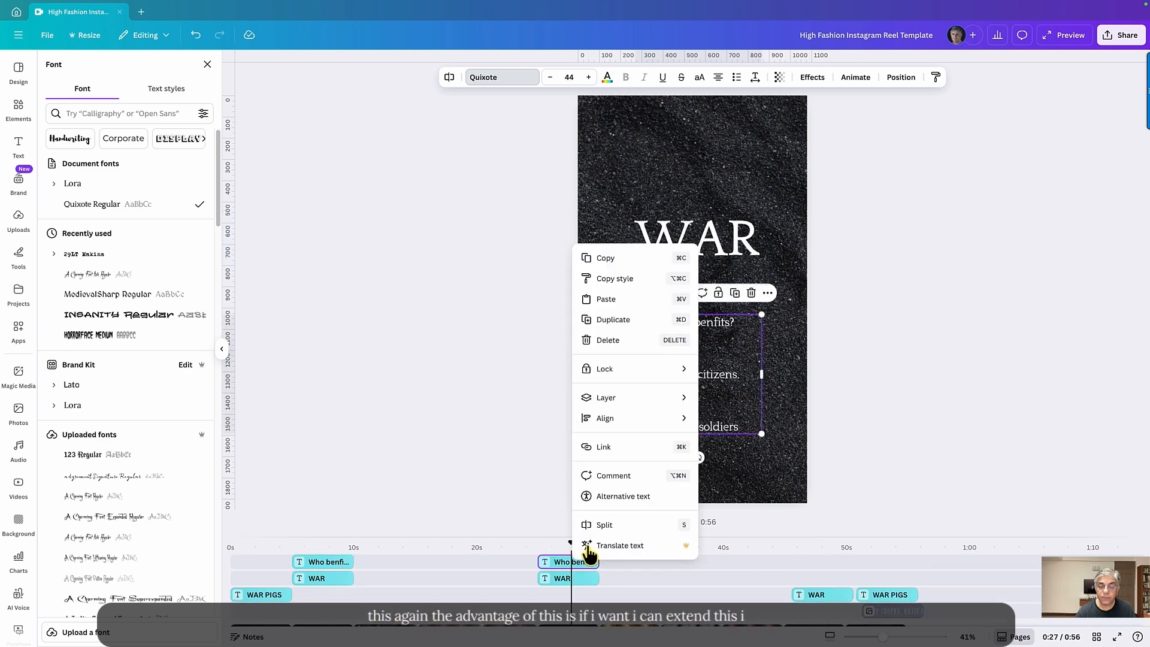
left_click(613, 319)
left_click_drag(584, 561, 790, 589)
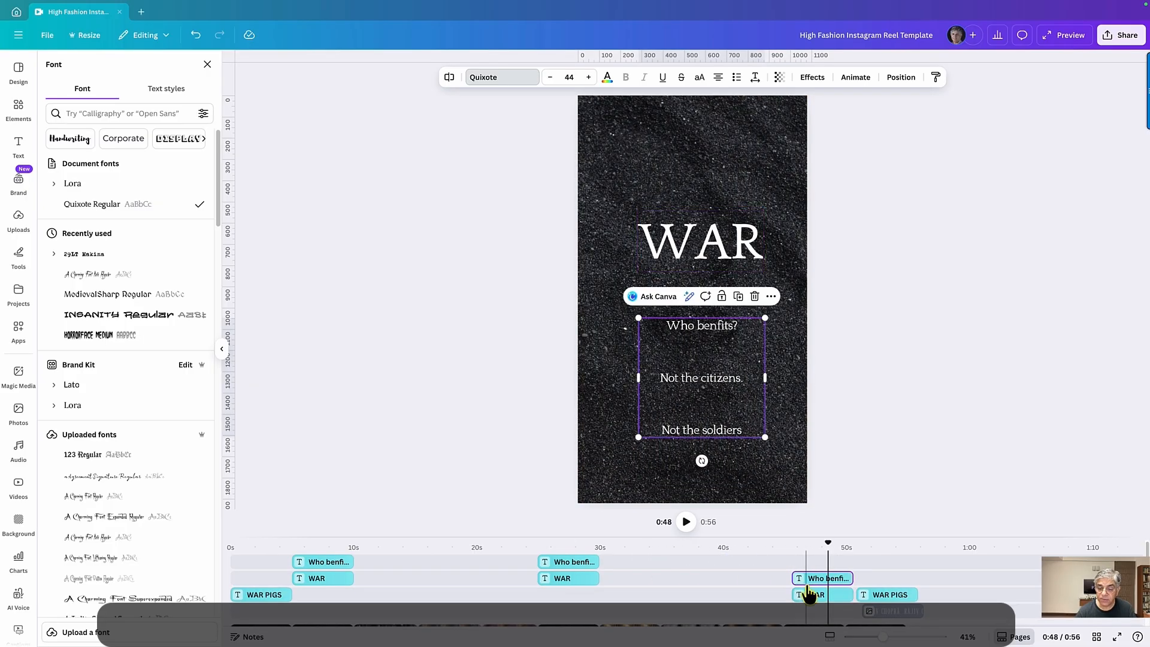
Step: Split the last "Who benfits?" text clip at 0:48
left_click(842, 579)
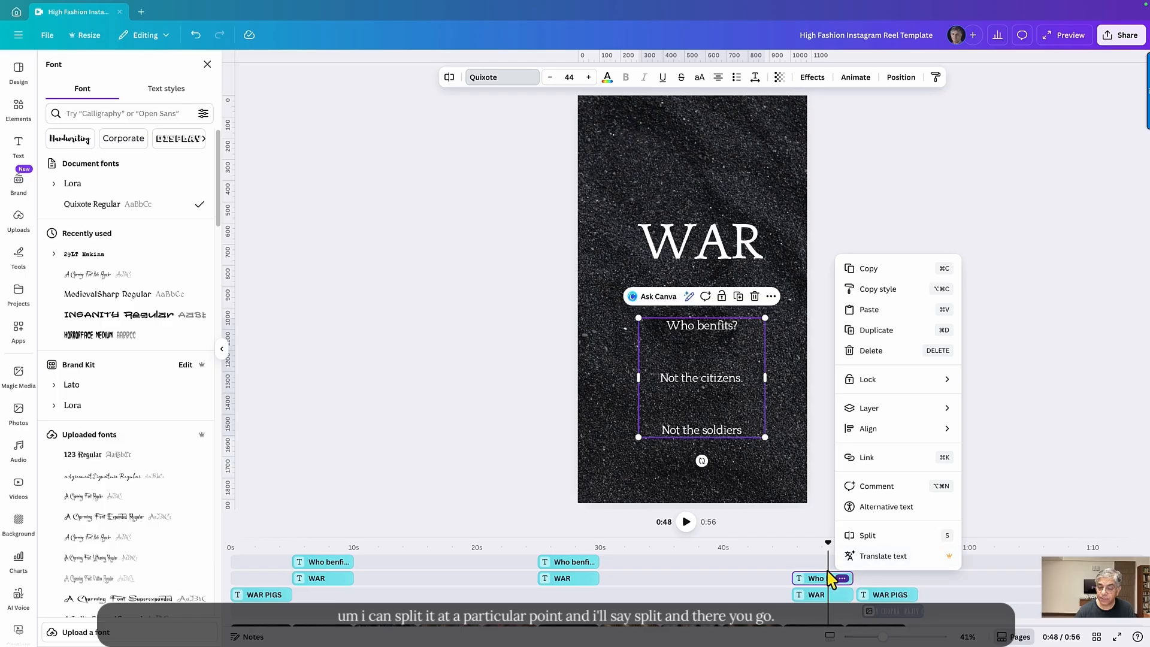
left_click(868, 538)
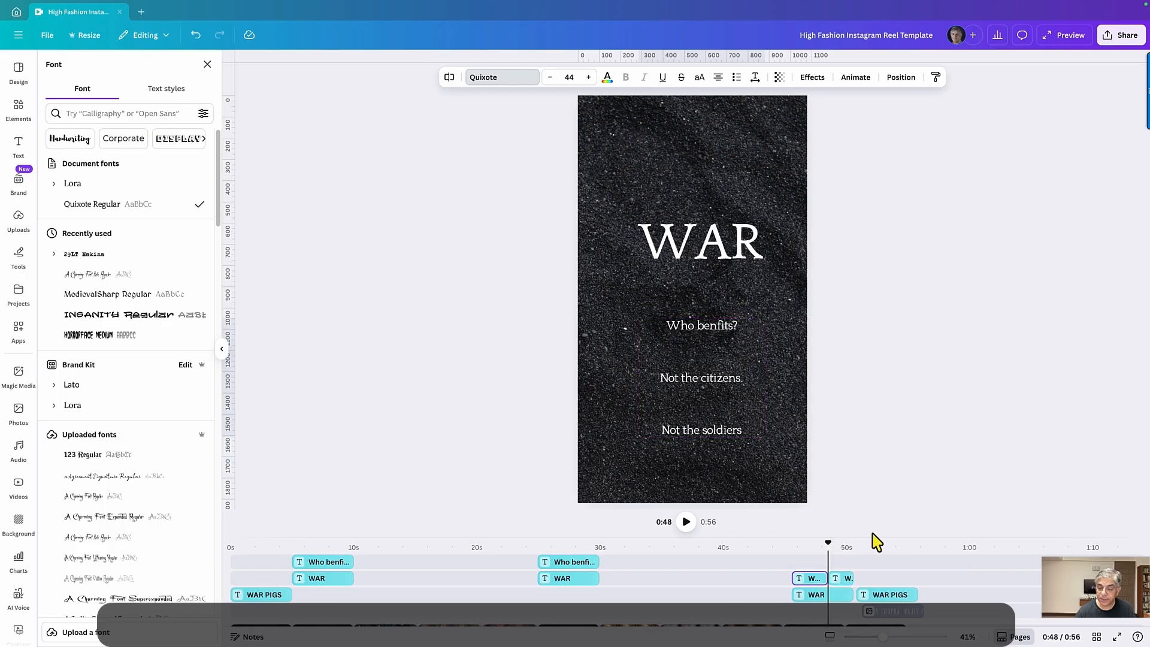
Step: Undo the split of the last "Who benfits?" text clip
left_click_drag(831, 552, 816, 557)
key("ctrl+z")
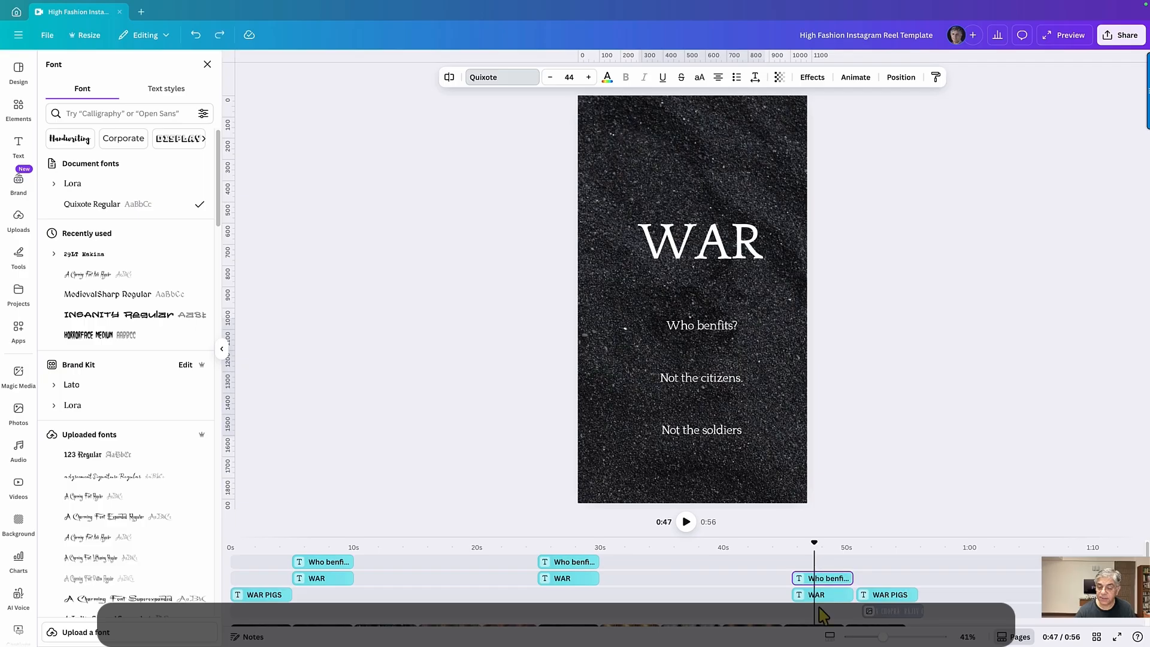
Step: Replace "Not the citizens." in the middle dark page's text block with "The Politicians who send others to die."
left_click(566, 563)
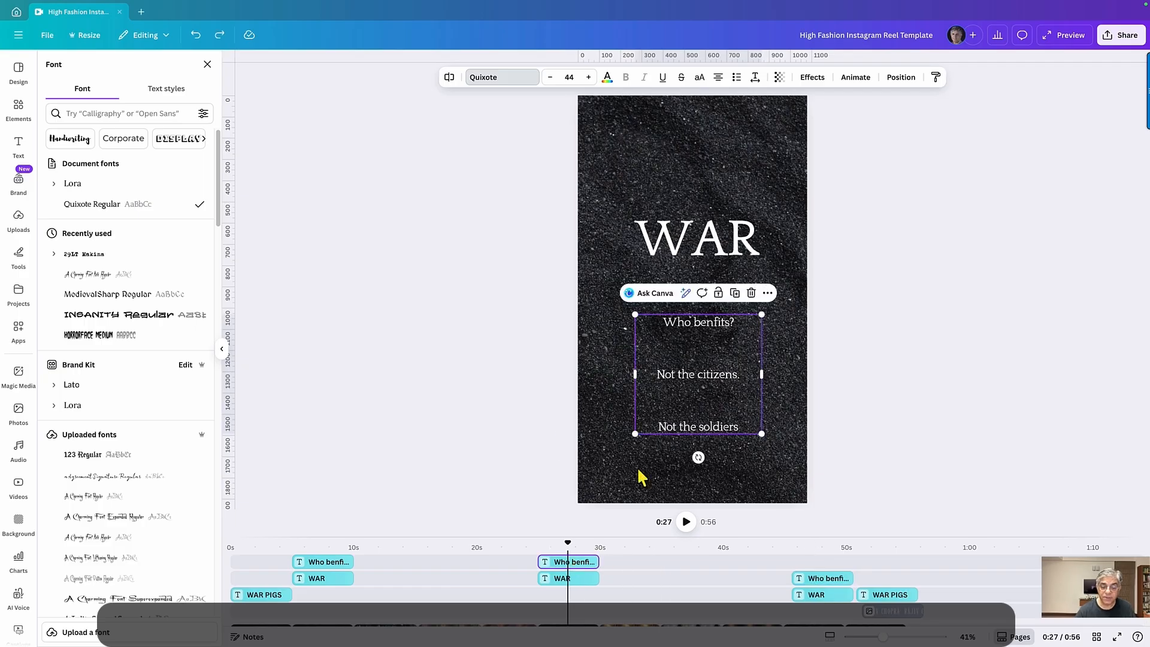
left_click(690, 374)
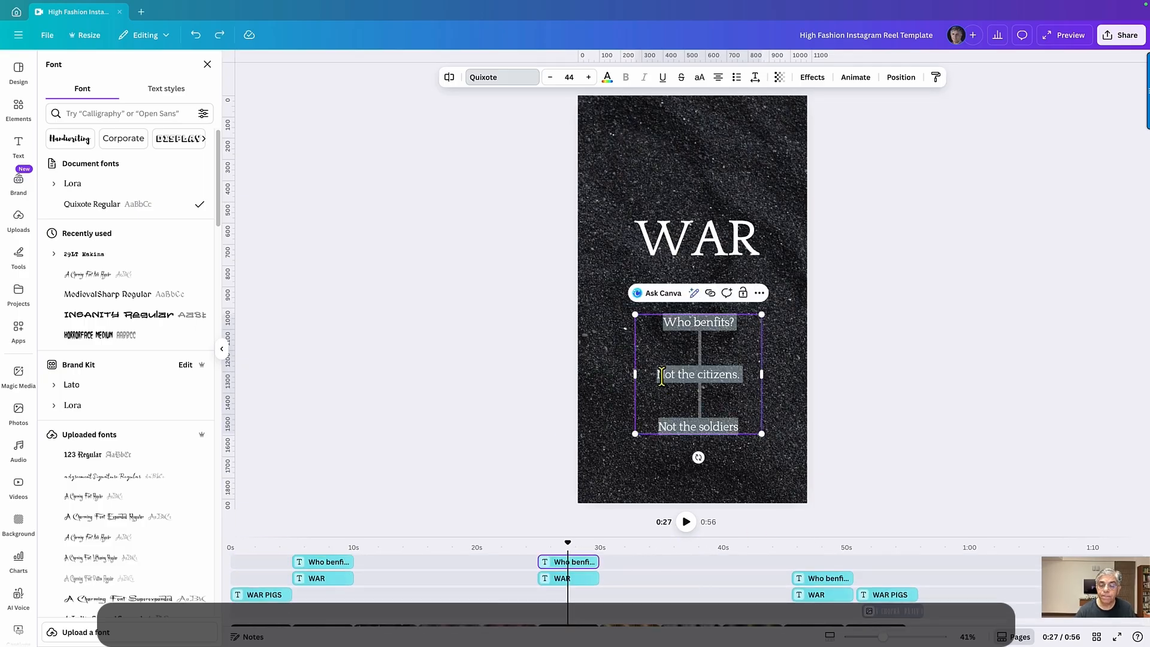
left_click(690, 374)
left_click_drag(660, 374, 739, 374)
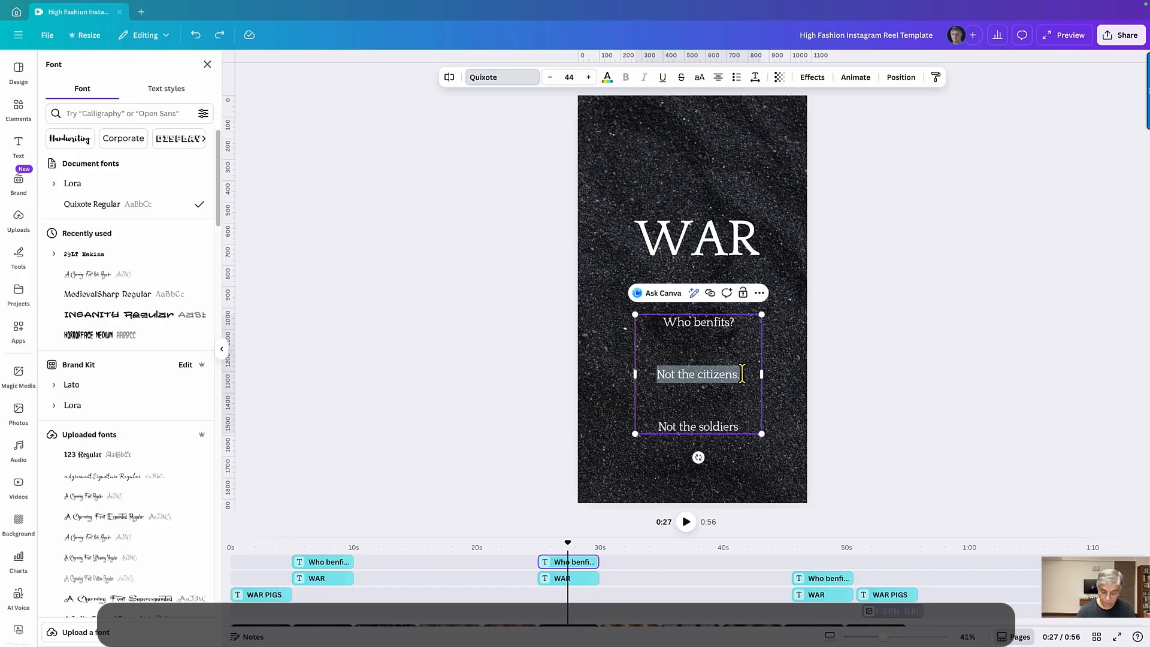
type("The Pol")
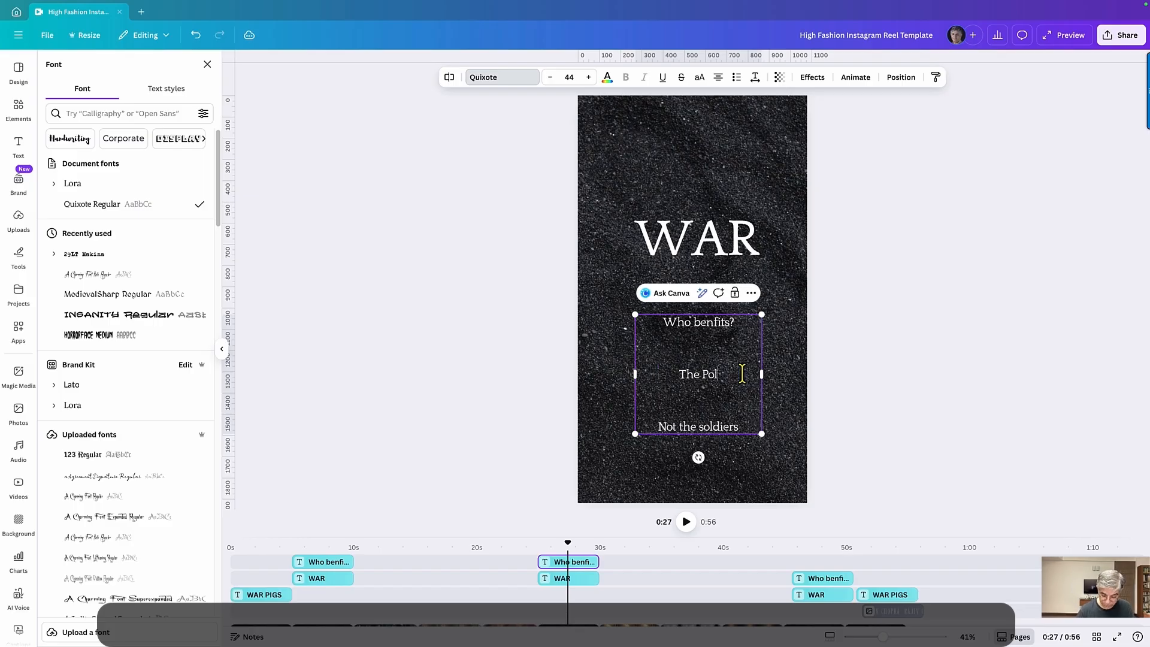
type("iticians ")
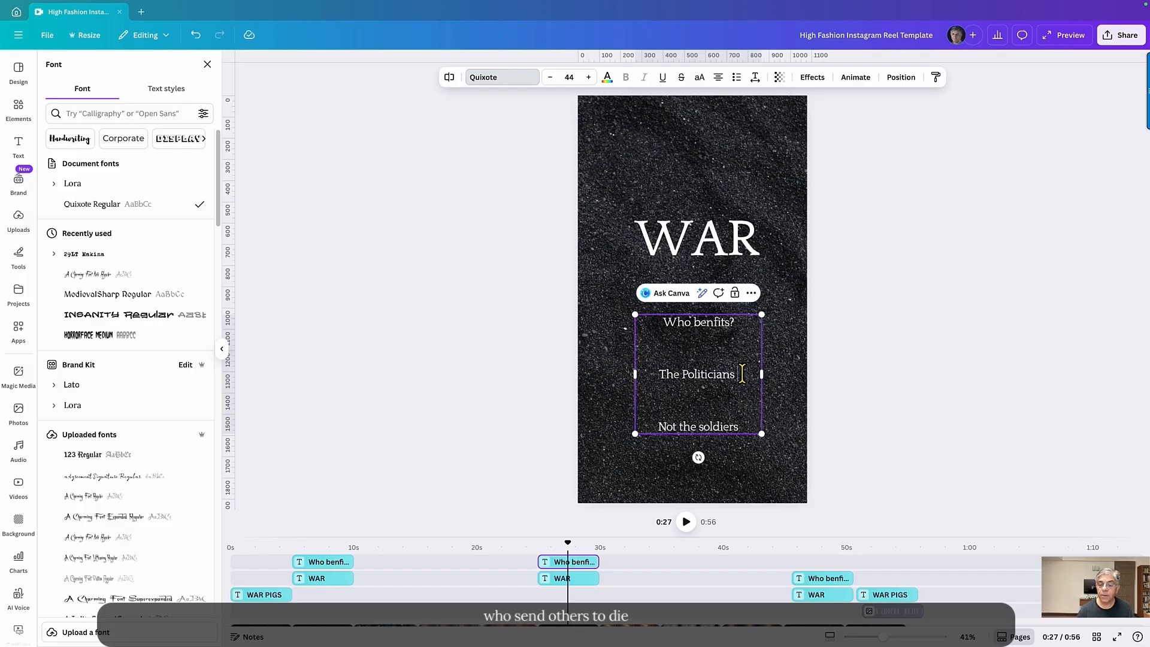
type("who send ")
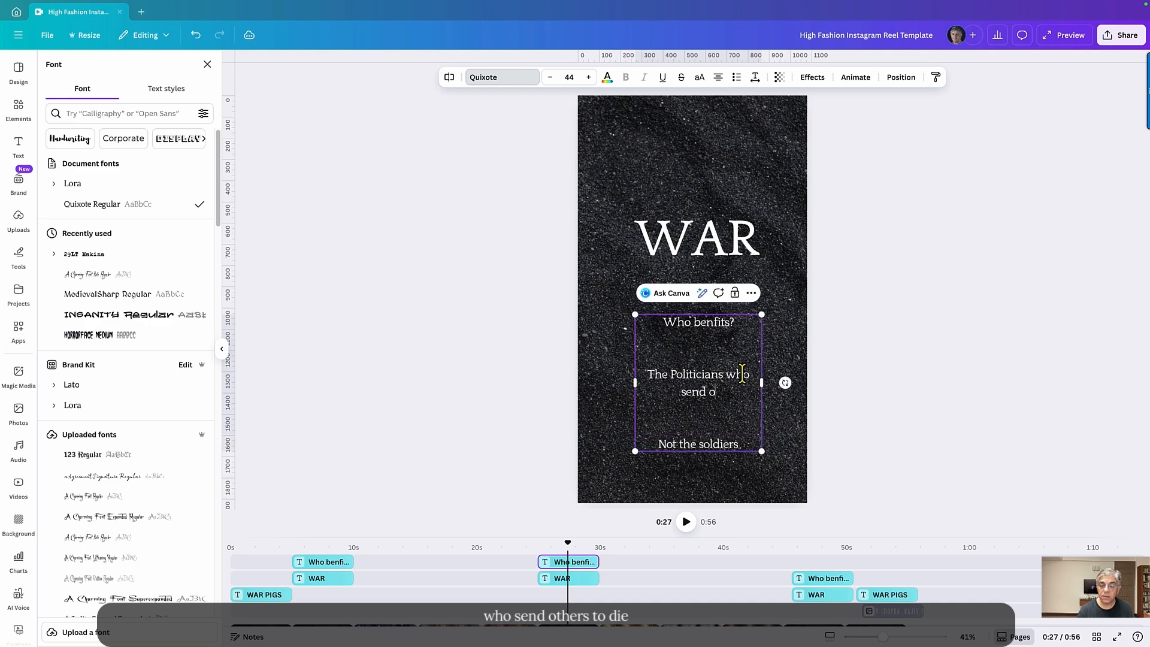
type("others to die.")
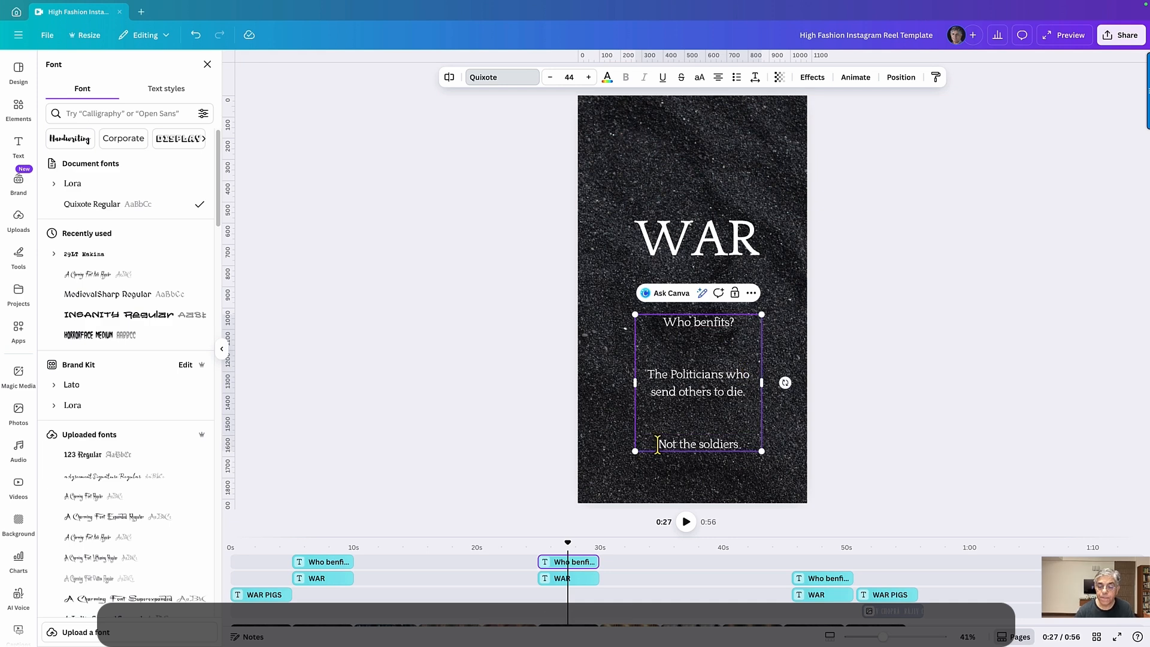
Step: Replace "Not the soldiers" in the middle page's text block with "The Military Industrial Complex"
left_click_drag(658, 445, 729, 448)
type("The ")
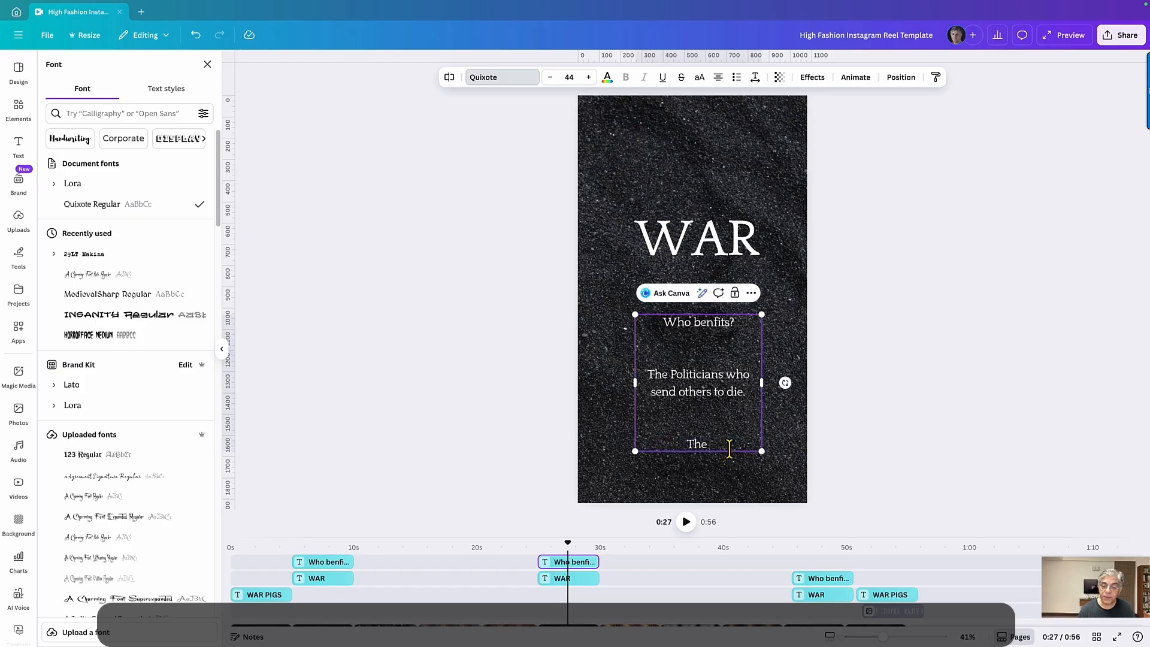
type("Ind")
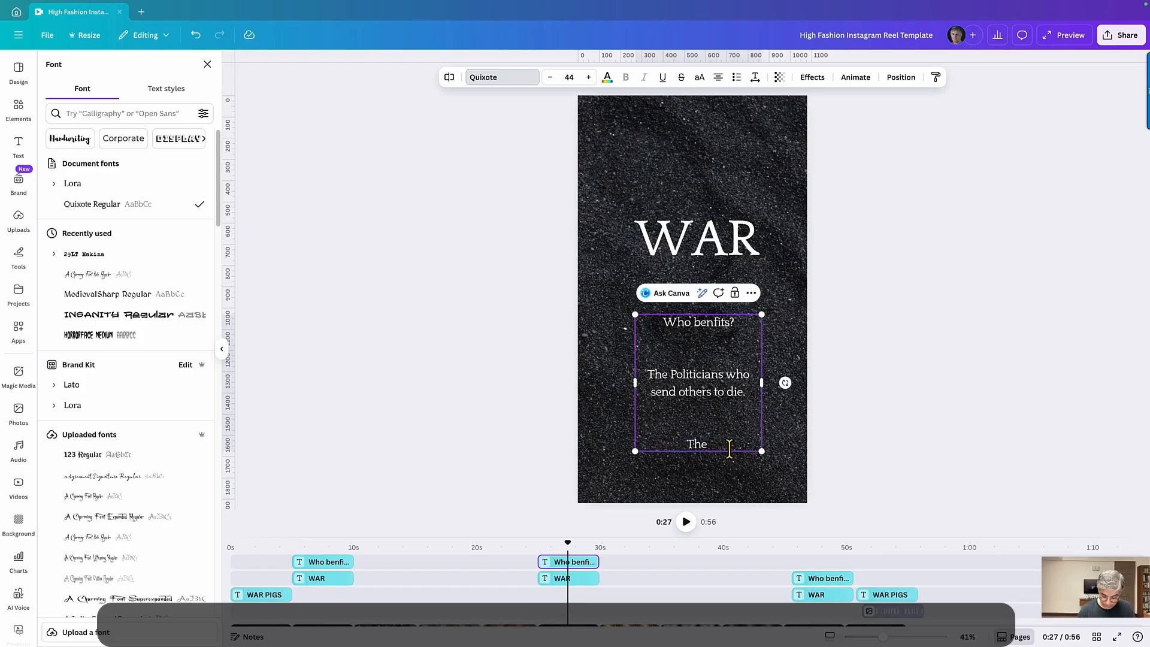
type("Mil")
key("BackSpace")
key("BackSpace")
key("BackSpace")
type("ta")
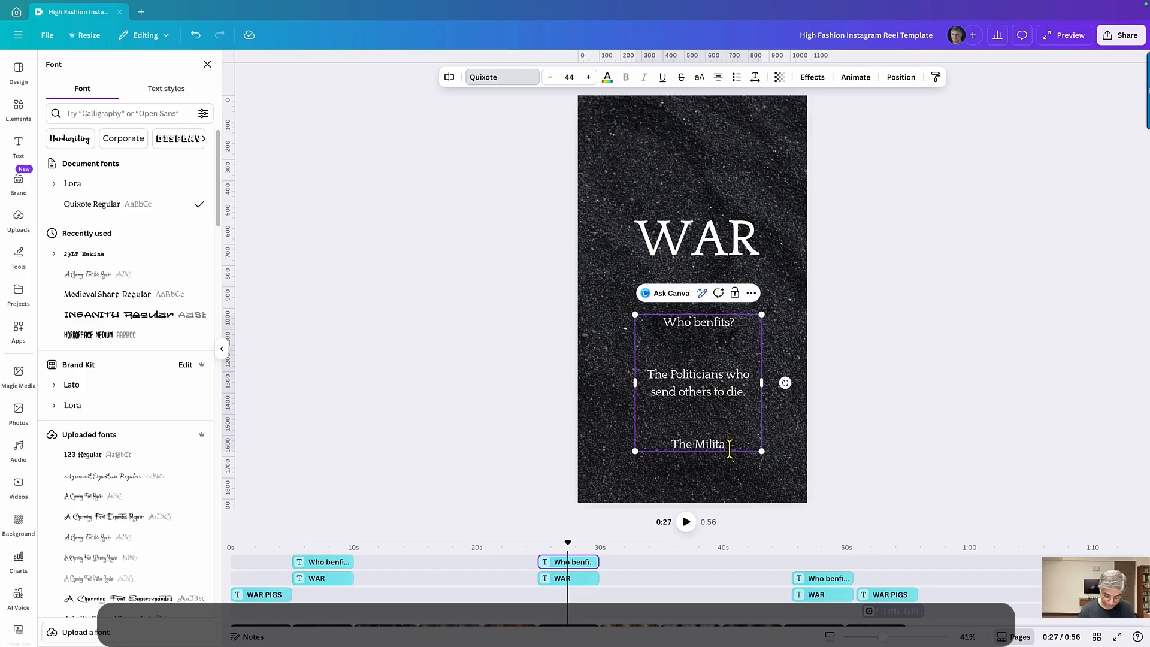
type("ry Industa")
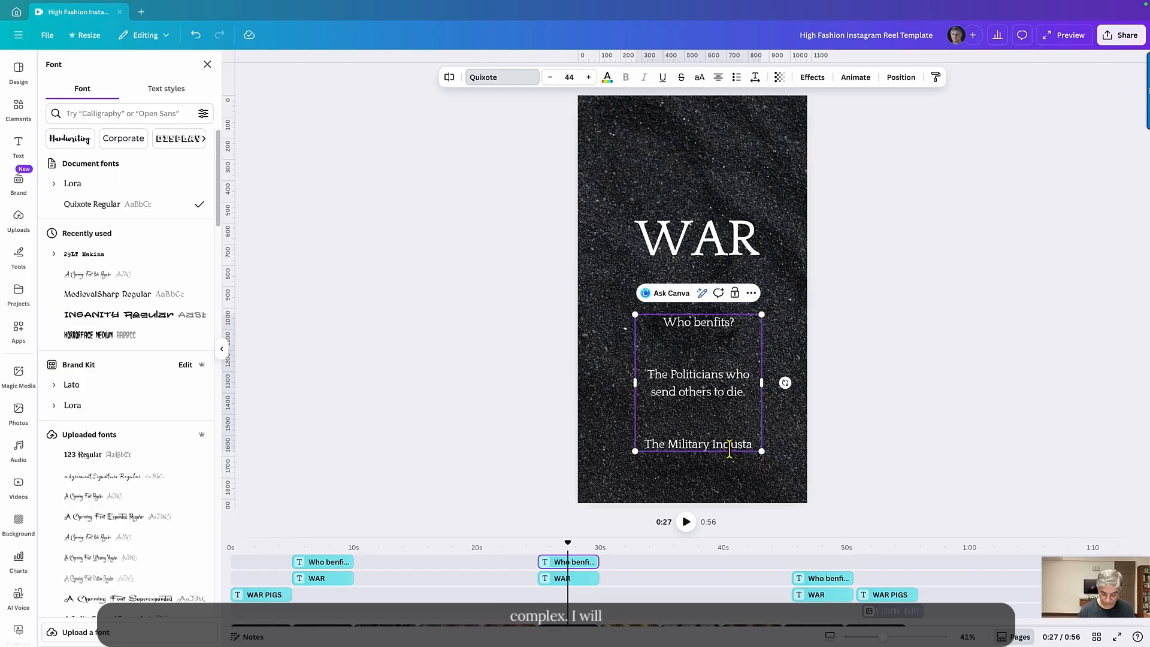
key("BackSpace")
type("rial Comple")
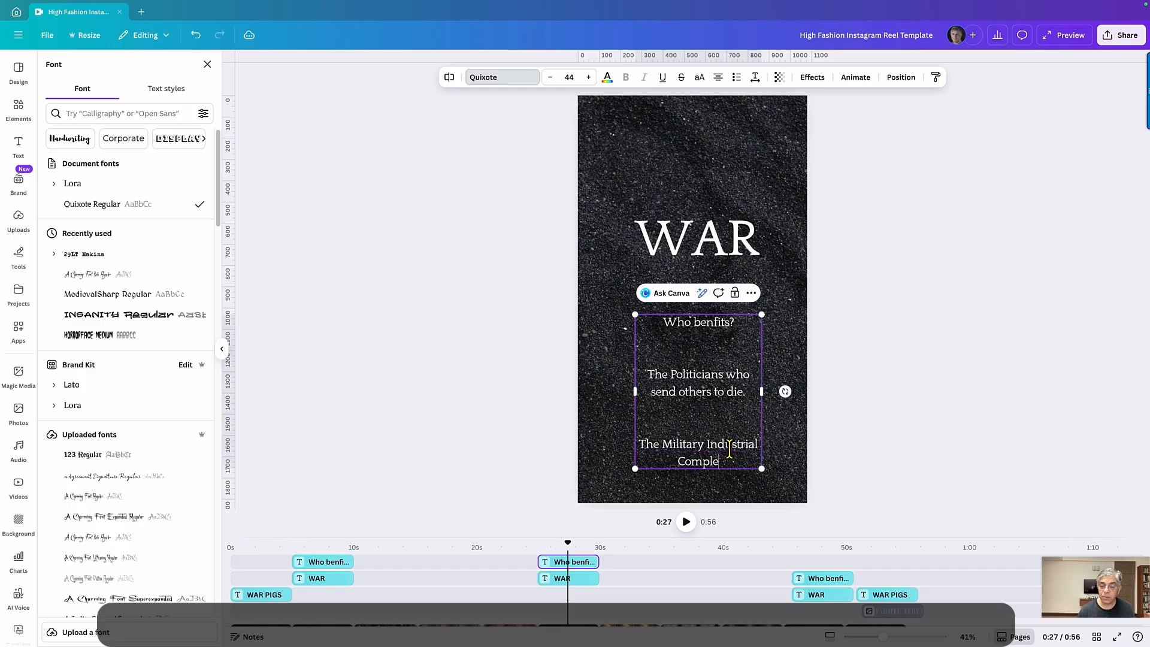
type("x")
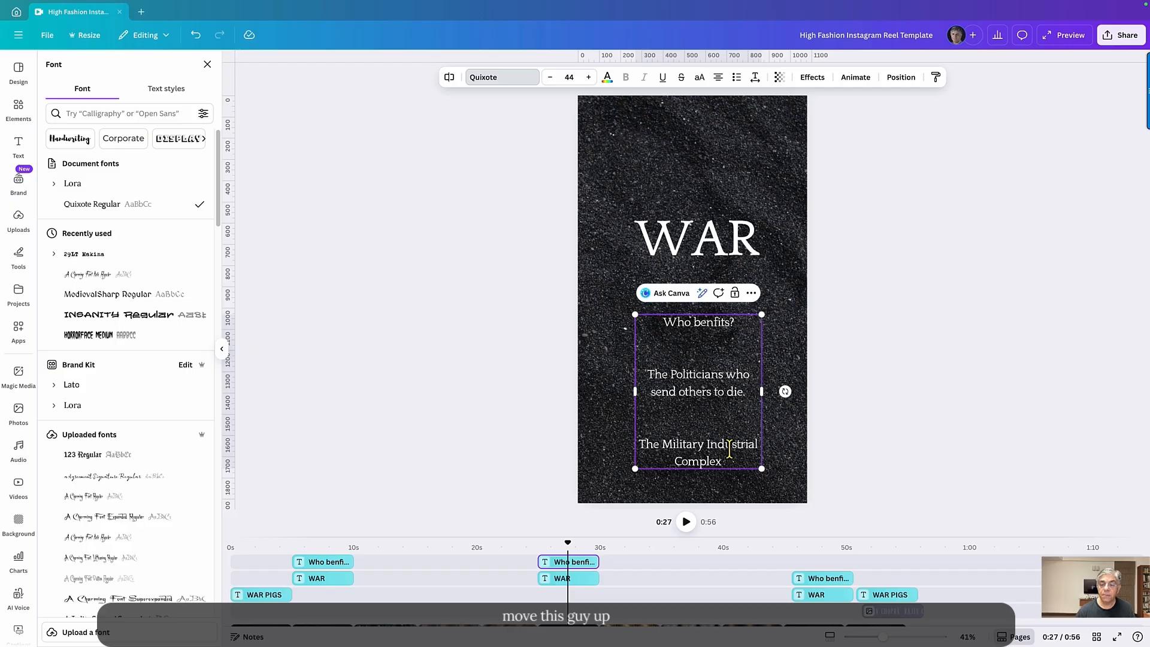
Step: Move the middle page's WAR title and text block higher, and end the block's last line with a period
left_click_drag(708, 252, 709, 184)
left_click_drag(681, 364, 681, 260)
left_click(724, 358)
type(".")
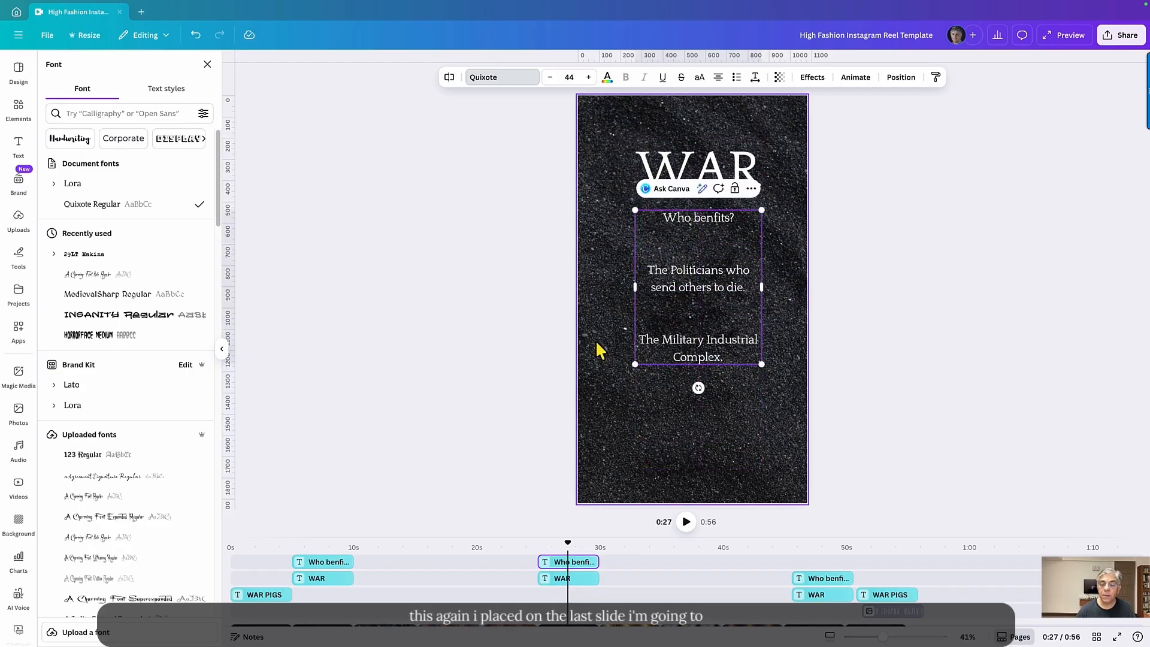
Step: Duplicate the middle page's raised WAR text and align the copy's clip with the last "Who benfits?" clip
left_click(683, 165)
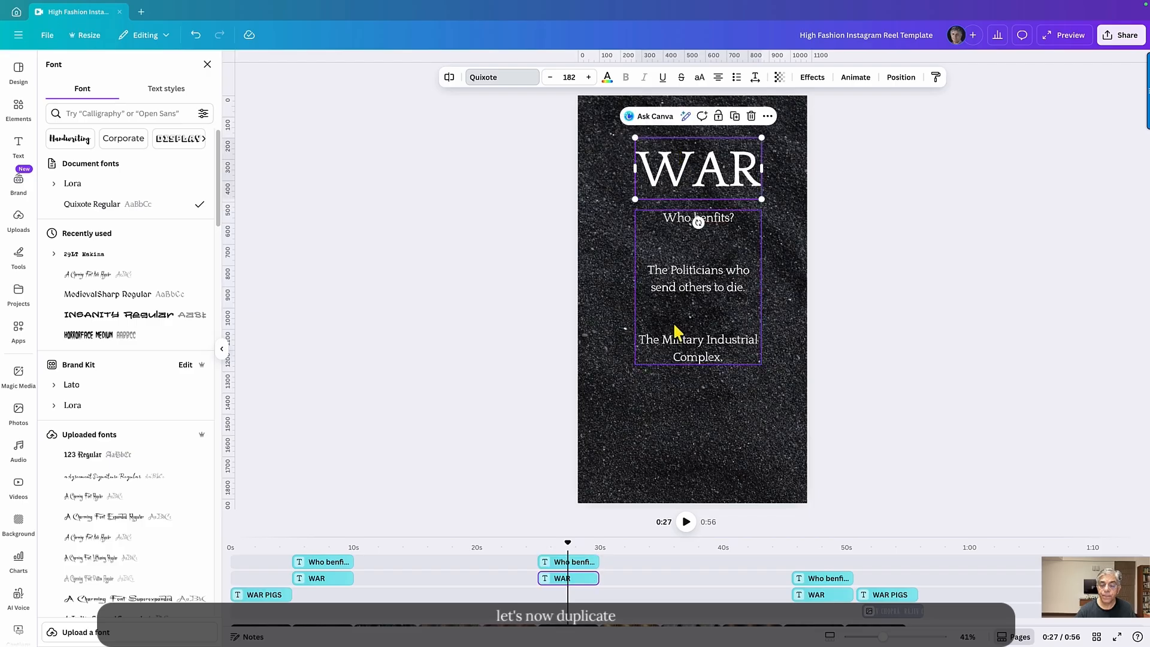
right_click(579, 579)
left_click(621, 359)
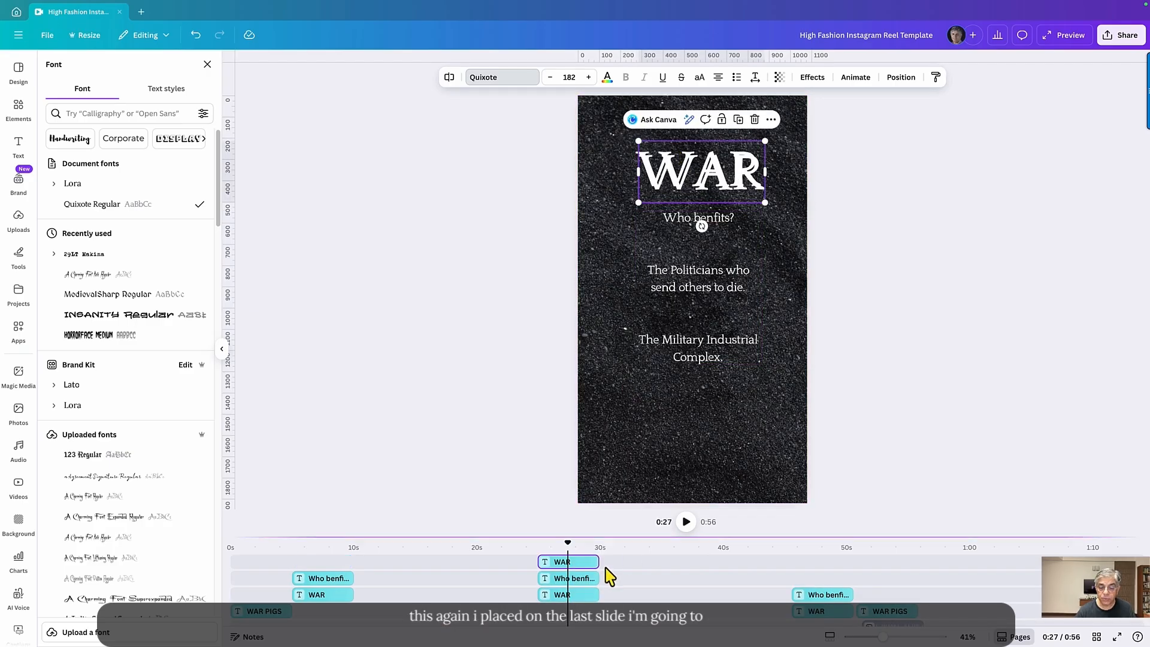
left_click_drag(572, 561, 830, 567)
Step: On the last WAR page, move the "Who benfits?" block up under the upper WAR and the original WAR text below the block
left_click(736, 179)
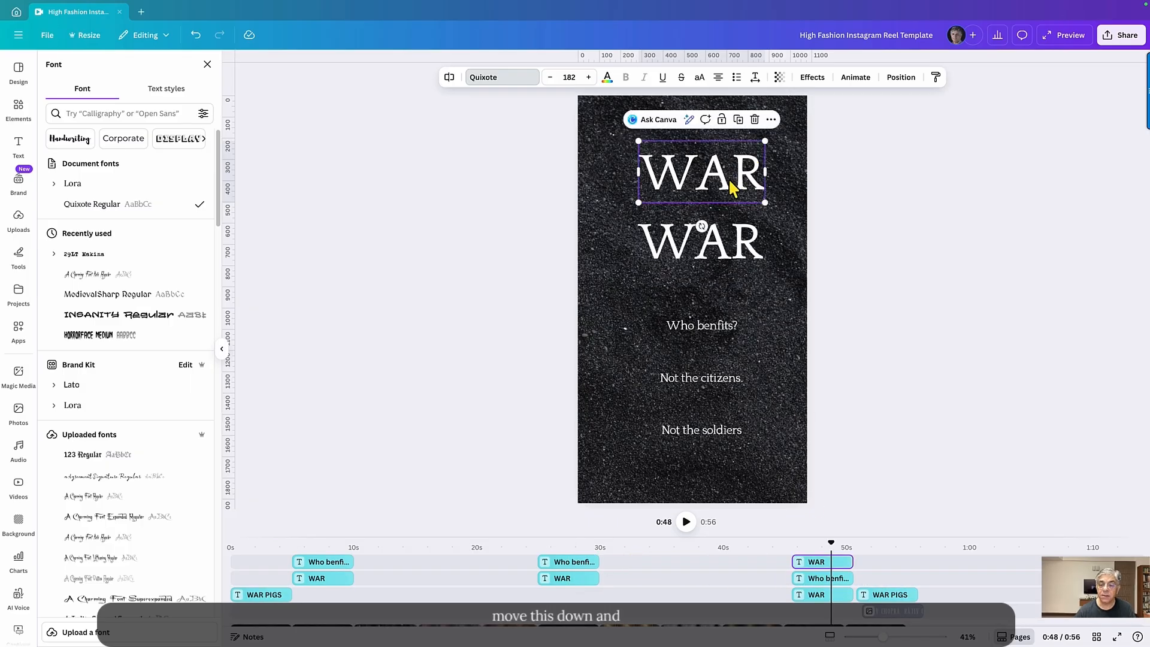
left_click_drag(717, 256, 721, 487)
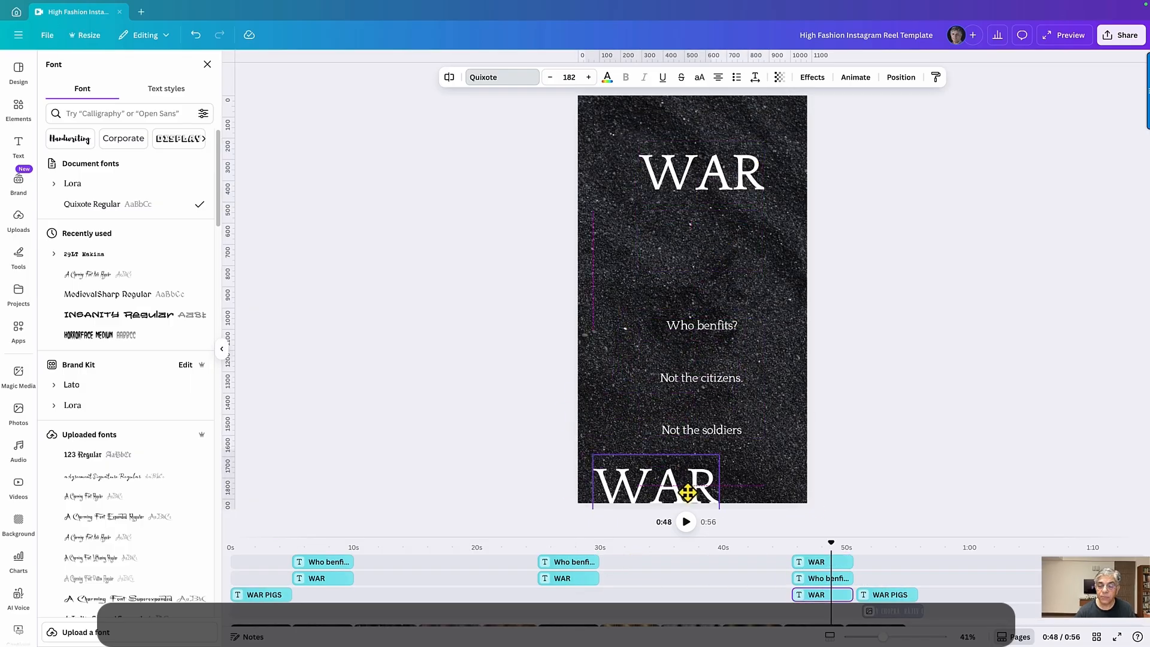
left_click_drag(715, 340, 689, 240)
left_click_drag(687, 476, 695, 404)
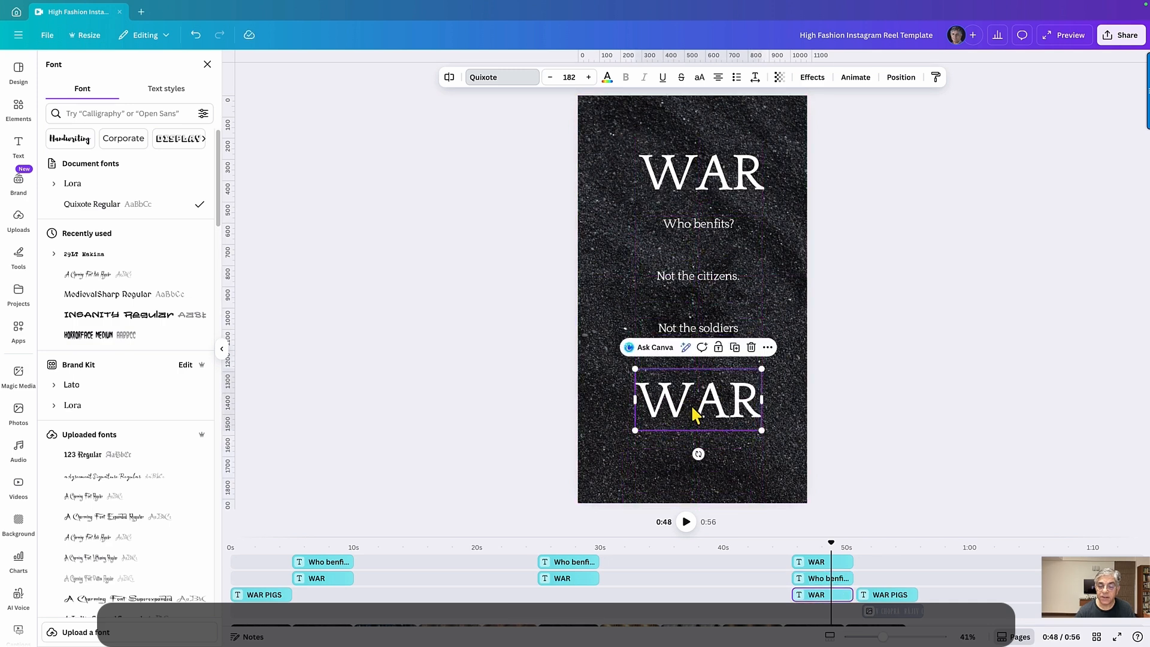
Step: Change the lower WAR text on this page to THINK
double_click(690, 406)
type("TG")
key("BackSpace")
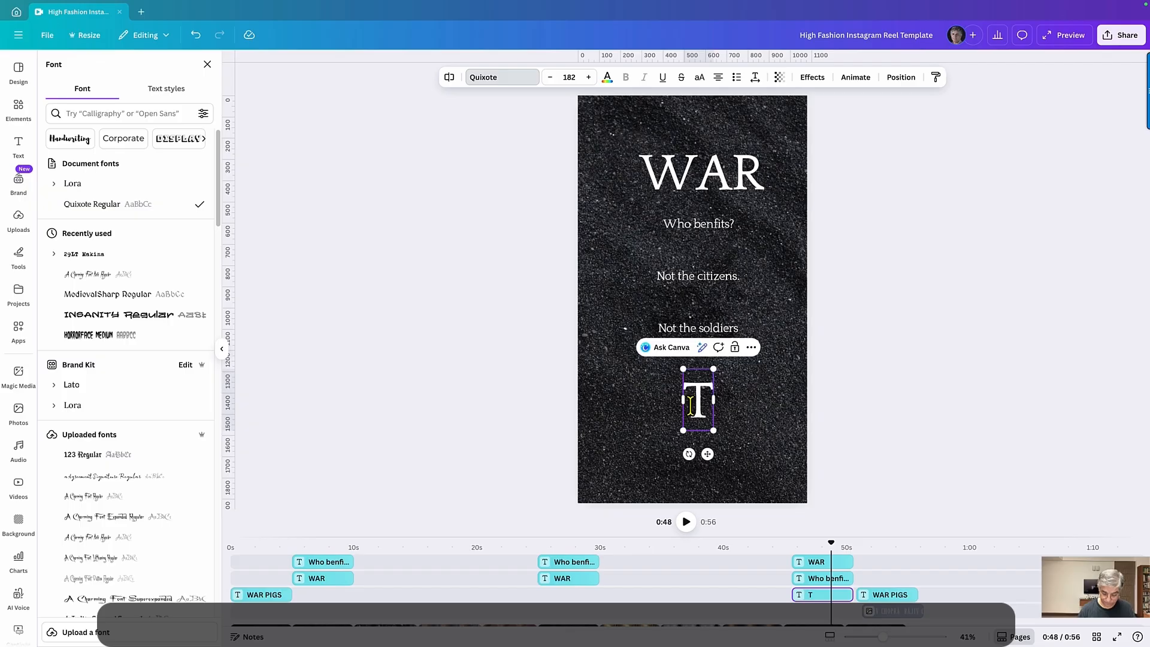
type("HINK")
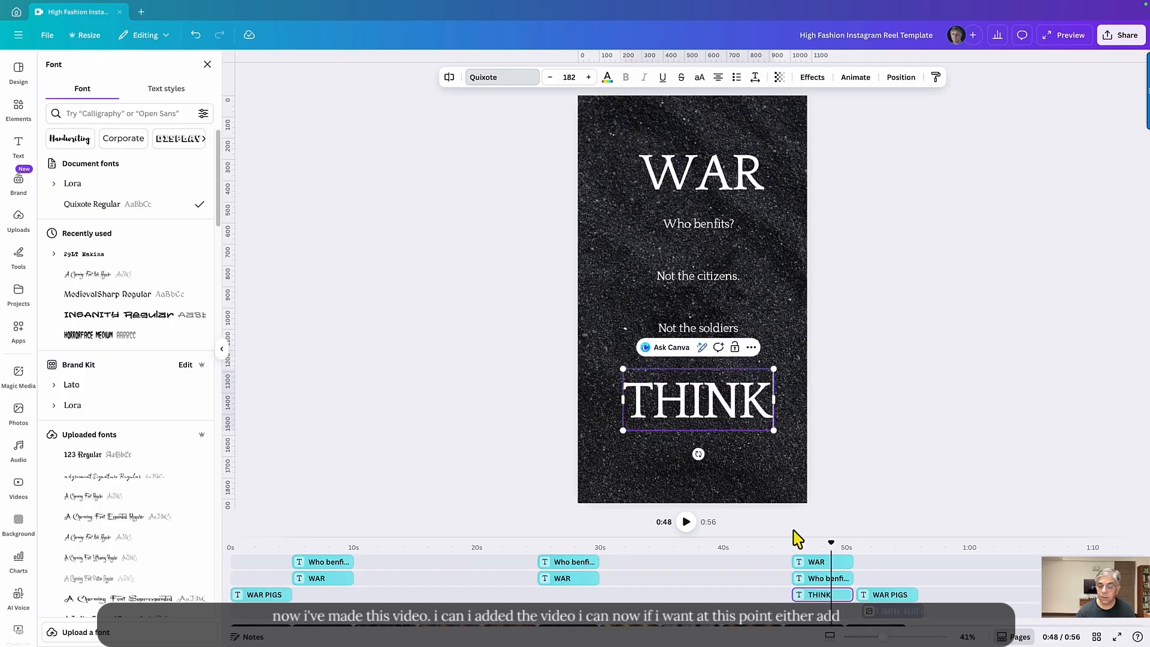
Step: Move the playhead to the start of the second dark page at 5.0 s and open the uploaded audio files
left_click_drag(831, 542, 230, 542)
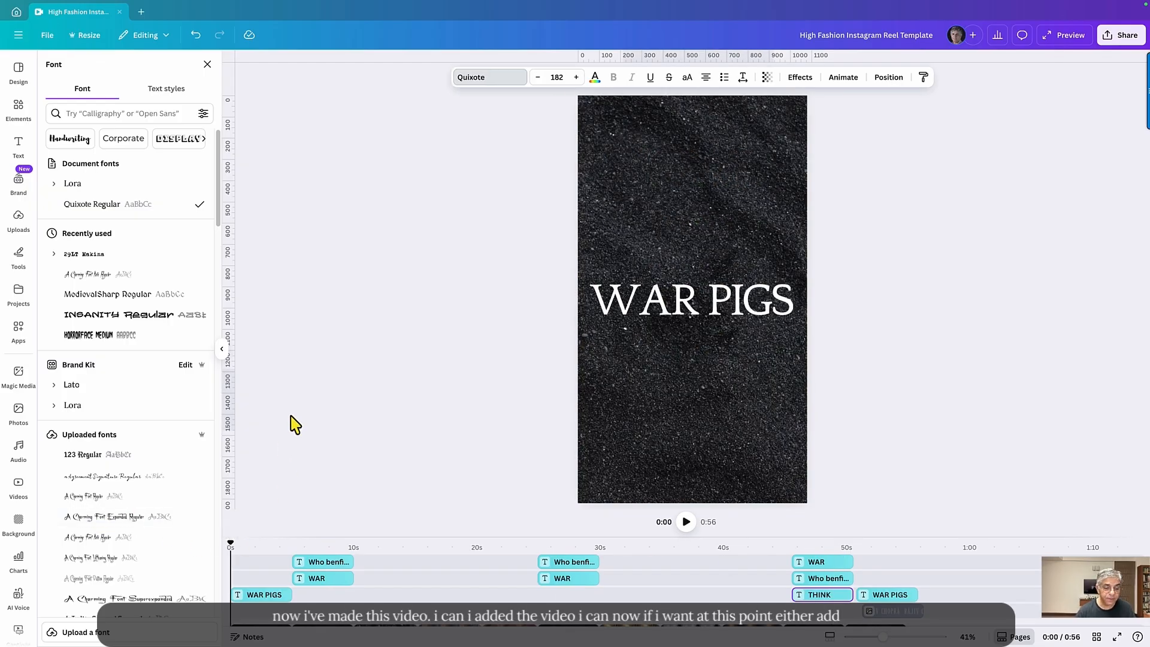
scroll(403, 562, "down", 3)
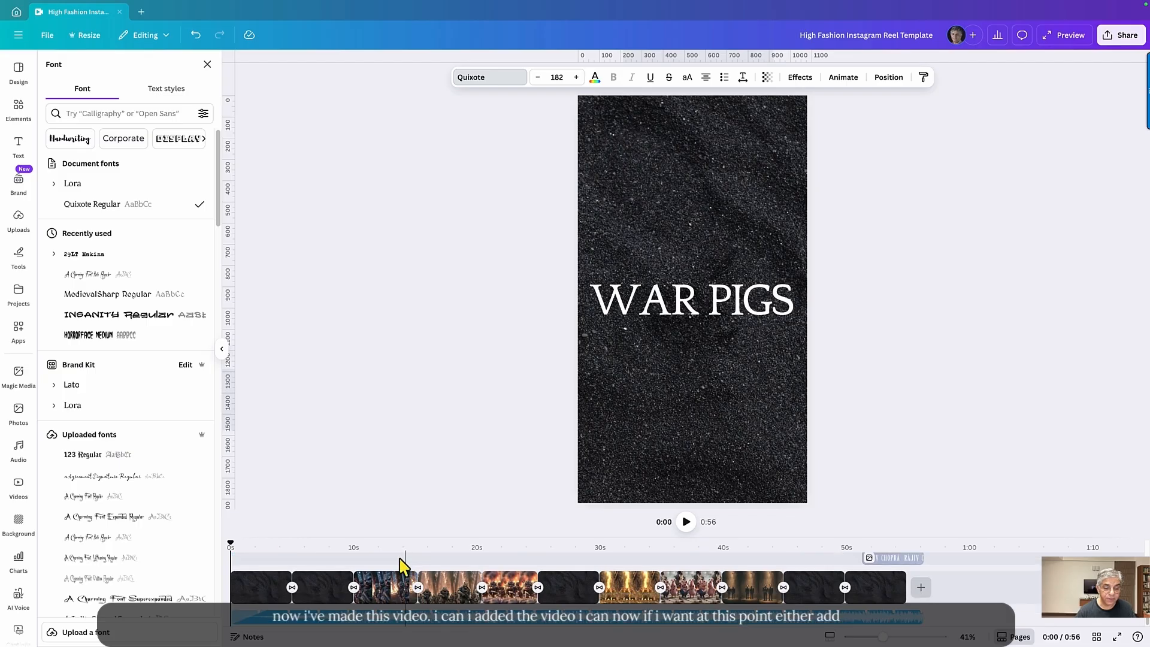
left_click(325, 599)
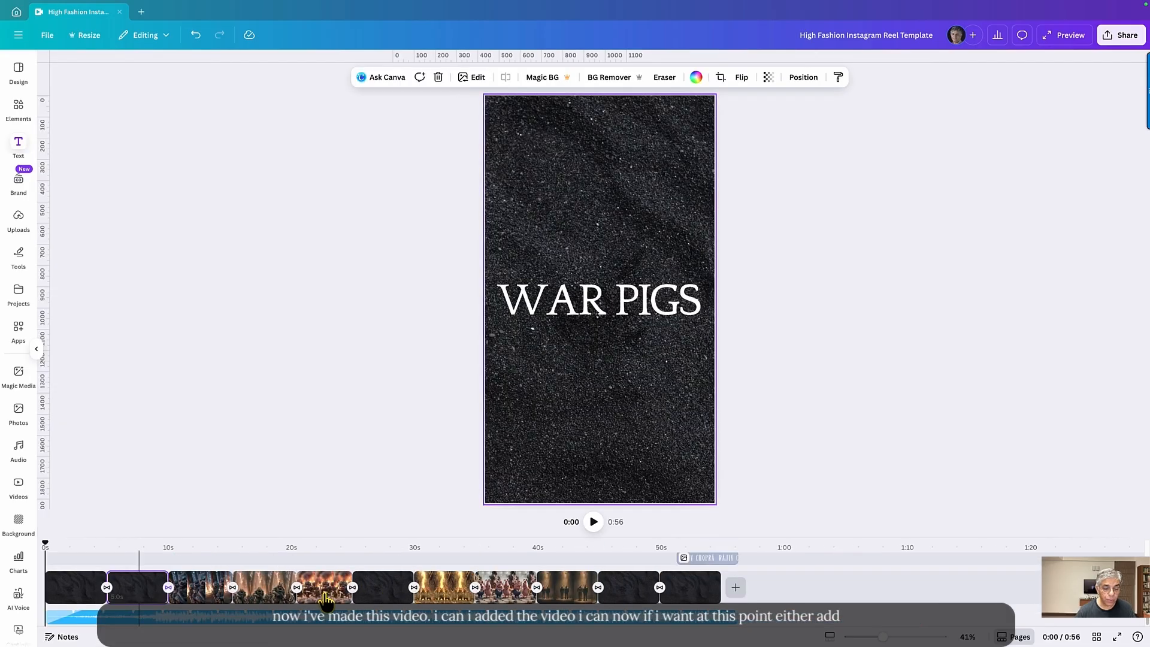
left_click_drag(326, 551, 293, 550)
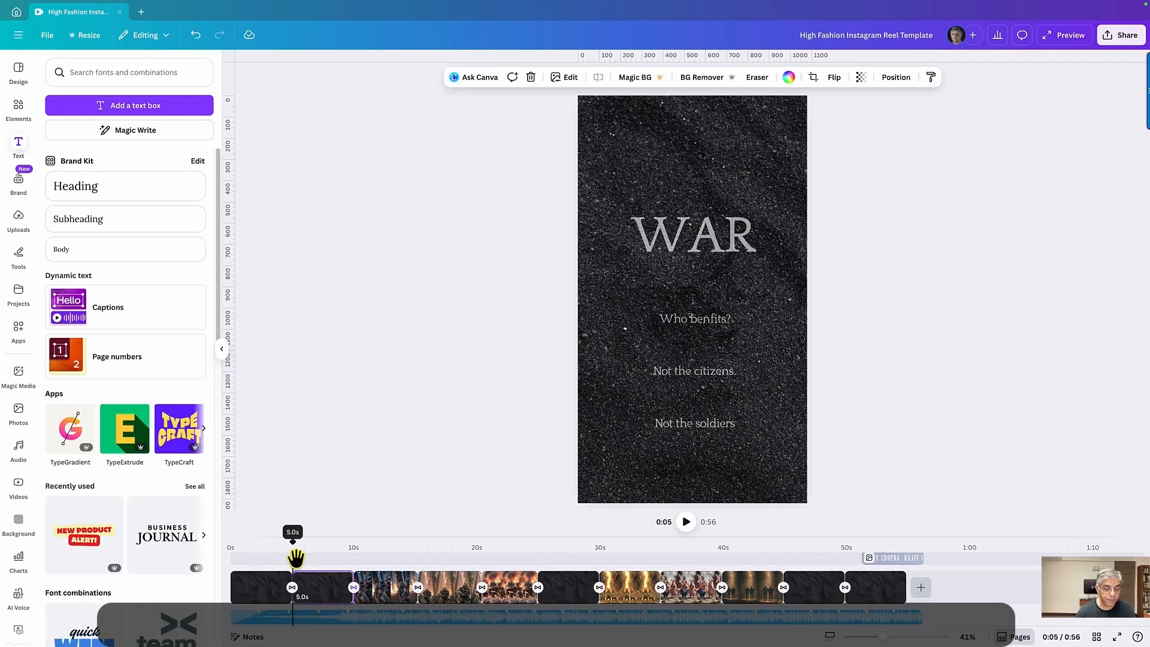
left_click(19, 222)
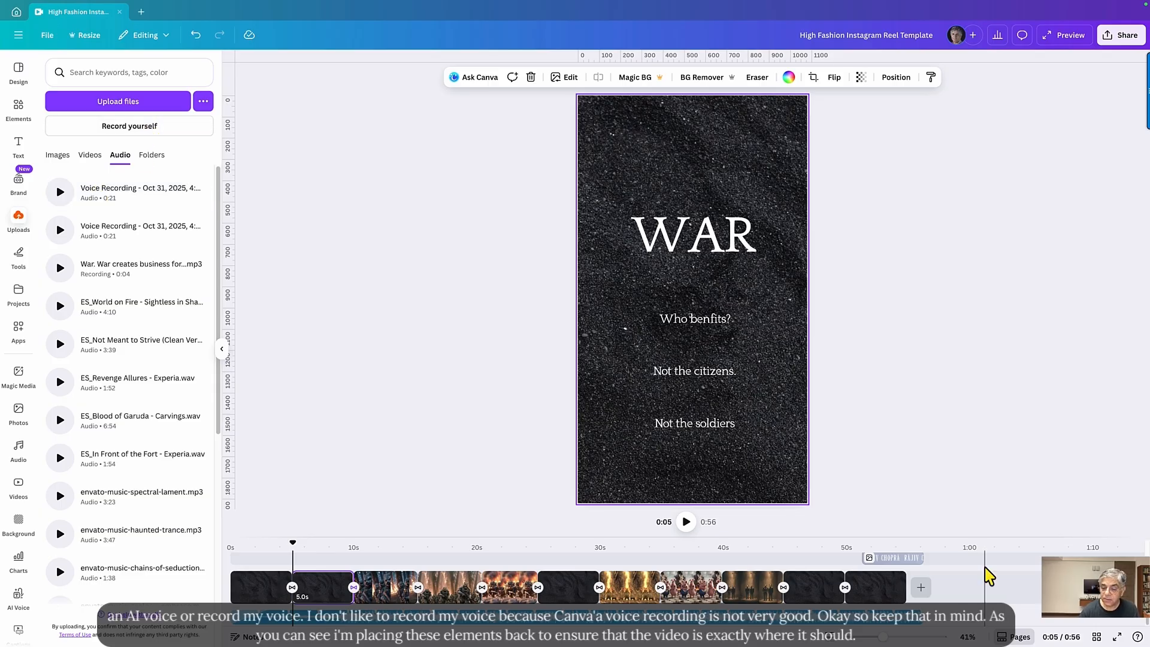
Step: Shift the closing WAR PIGS title and logo clips back so they line up with the last dark page
left_click_drag(904, 578, 879, 562)
left_click(883, 562)
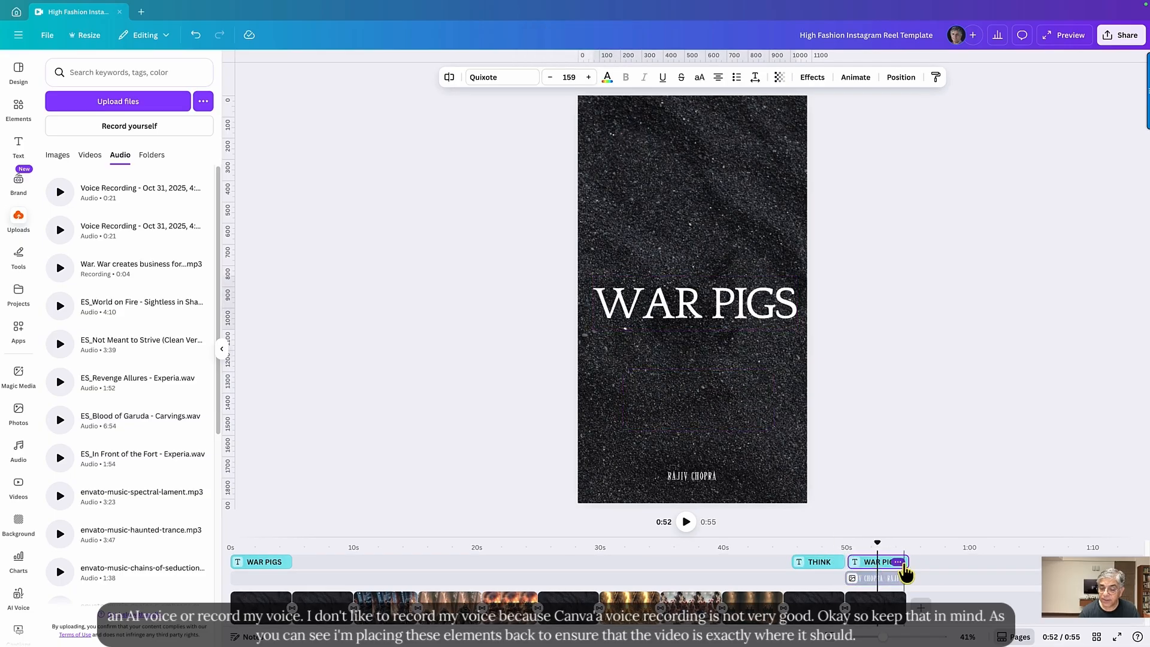
left_click(897, 561)
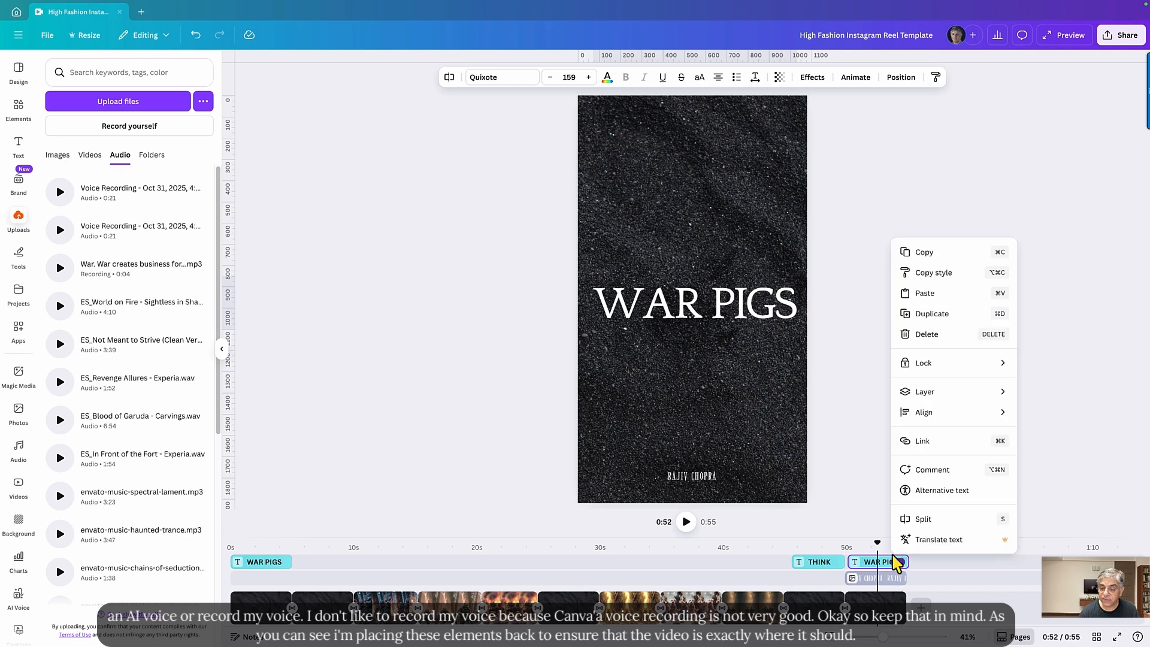
left_click(862, 578)
Step: Select the second dark page with the playhead at 0:07 and open the audio library with its voiceover options
left_click_drag(876, 554, 315, 557)
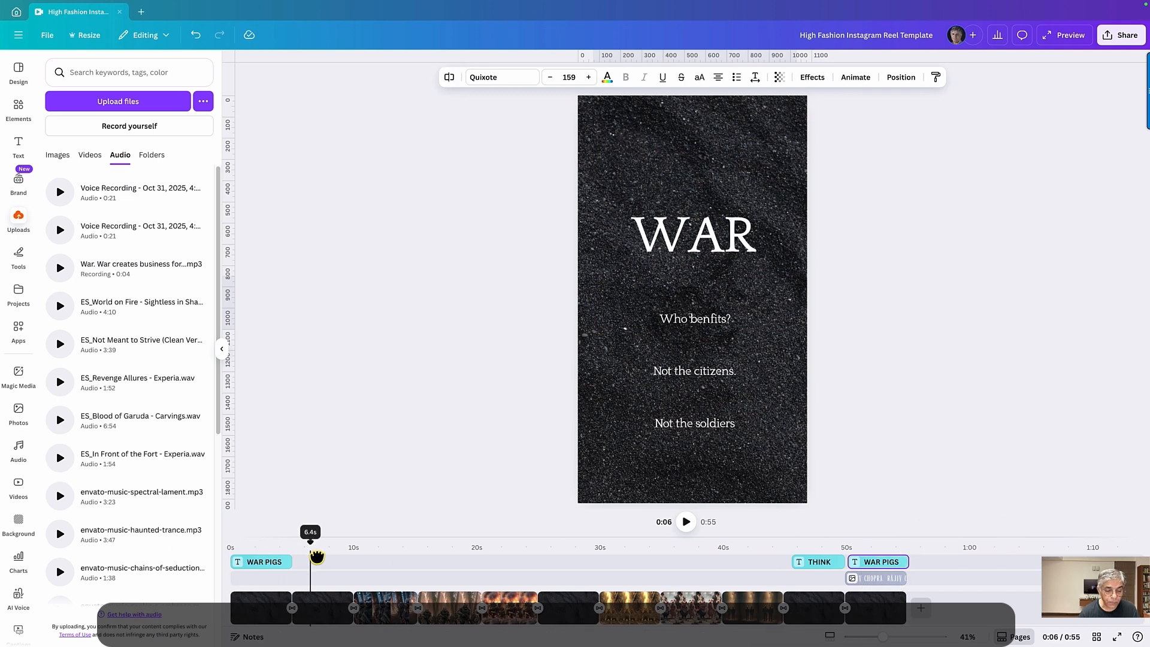
left_click(326, 605)
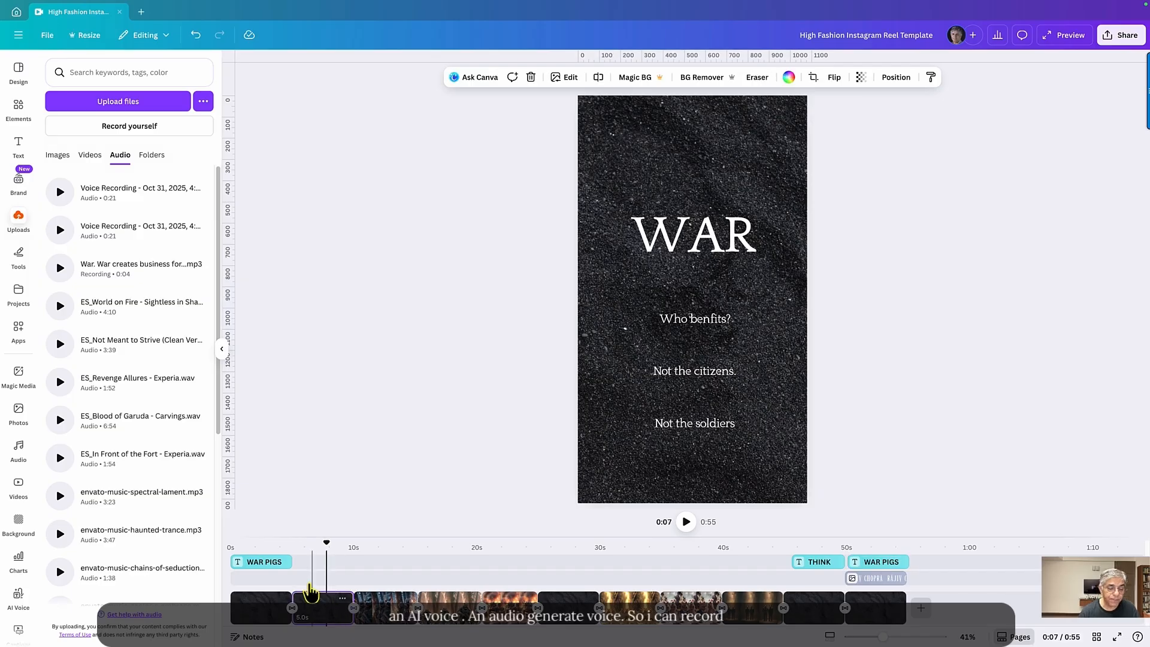
left_click(18, 449)
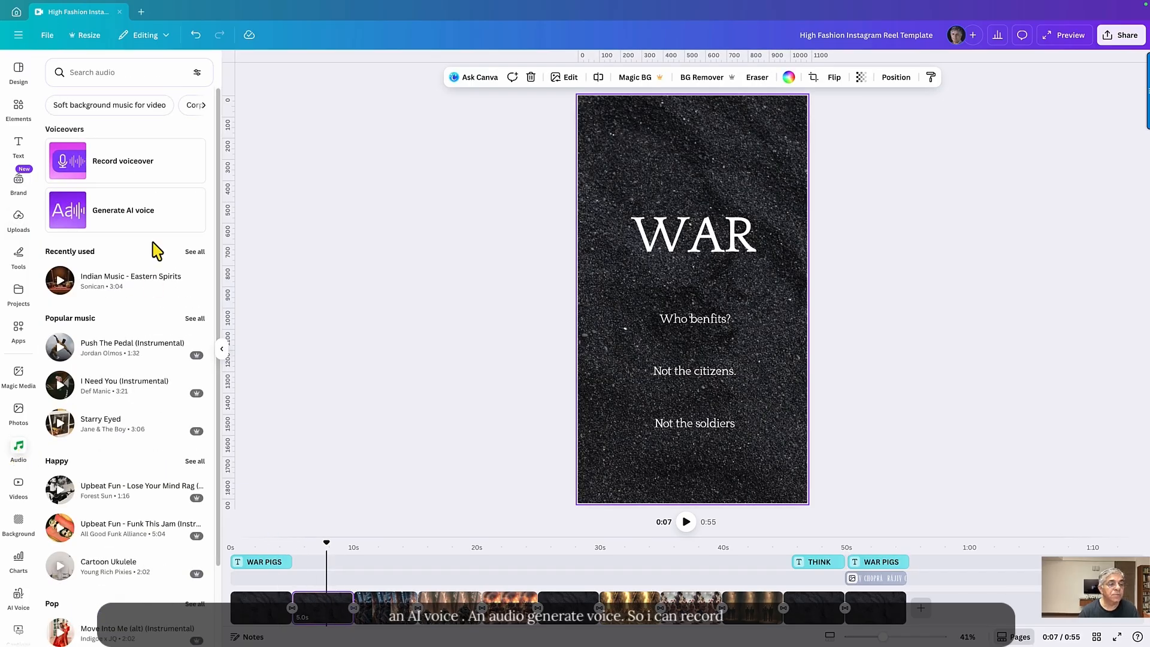
left_click(125, 159)
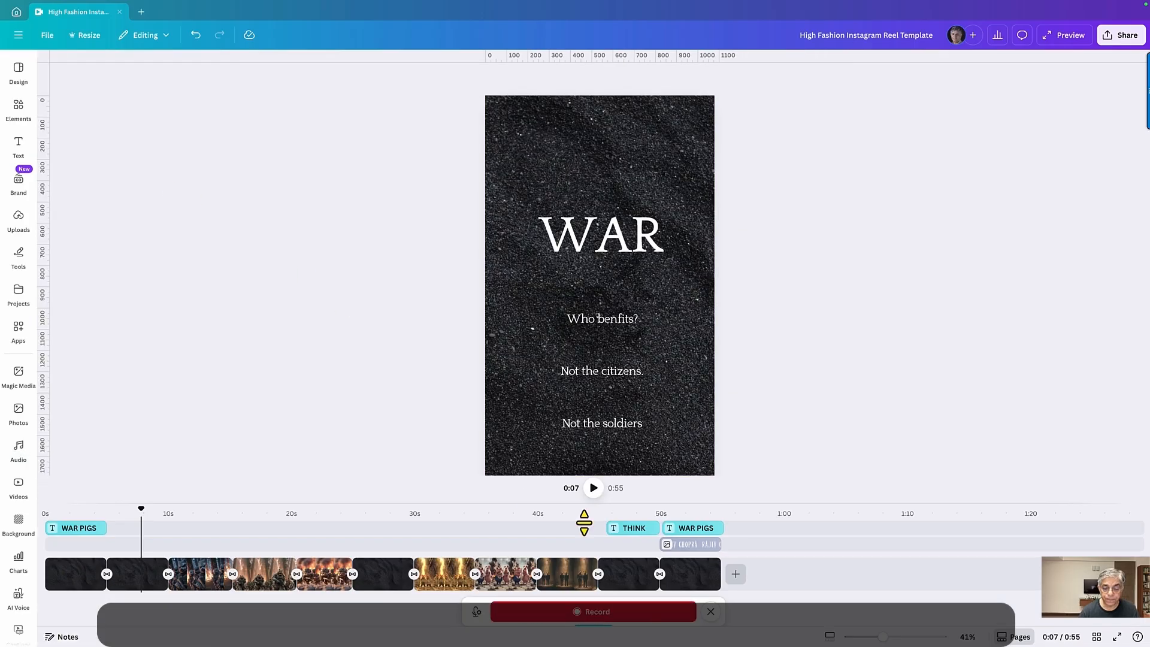
left_click(711, 611)
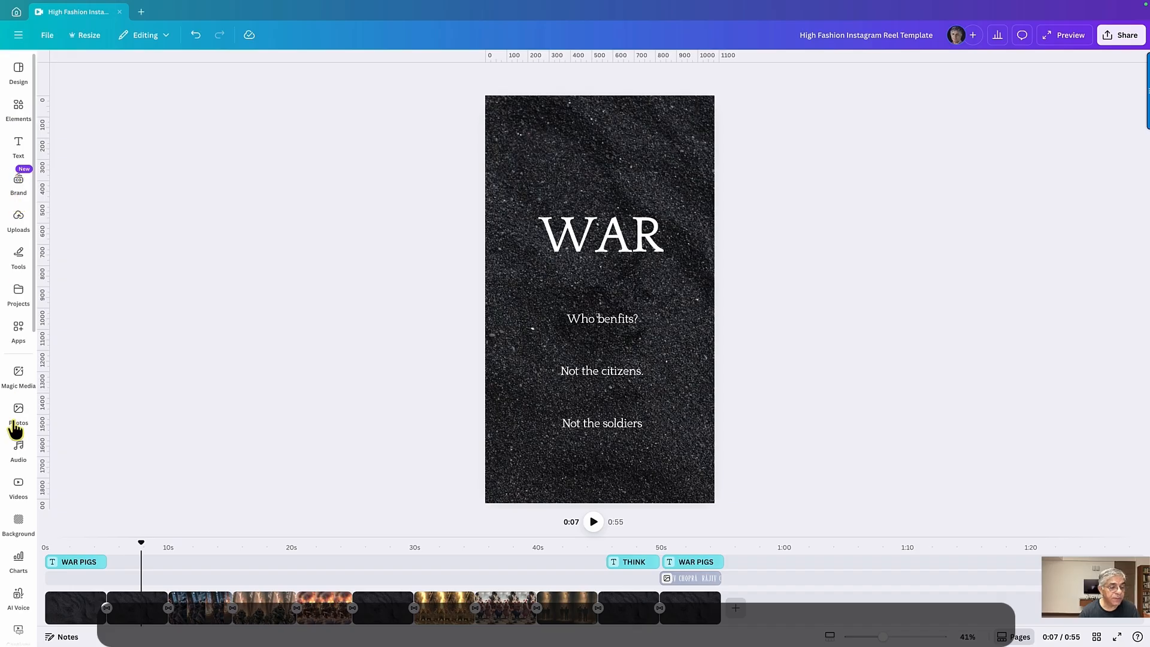
left_click(18, 448)
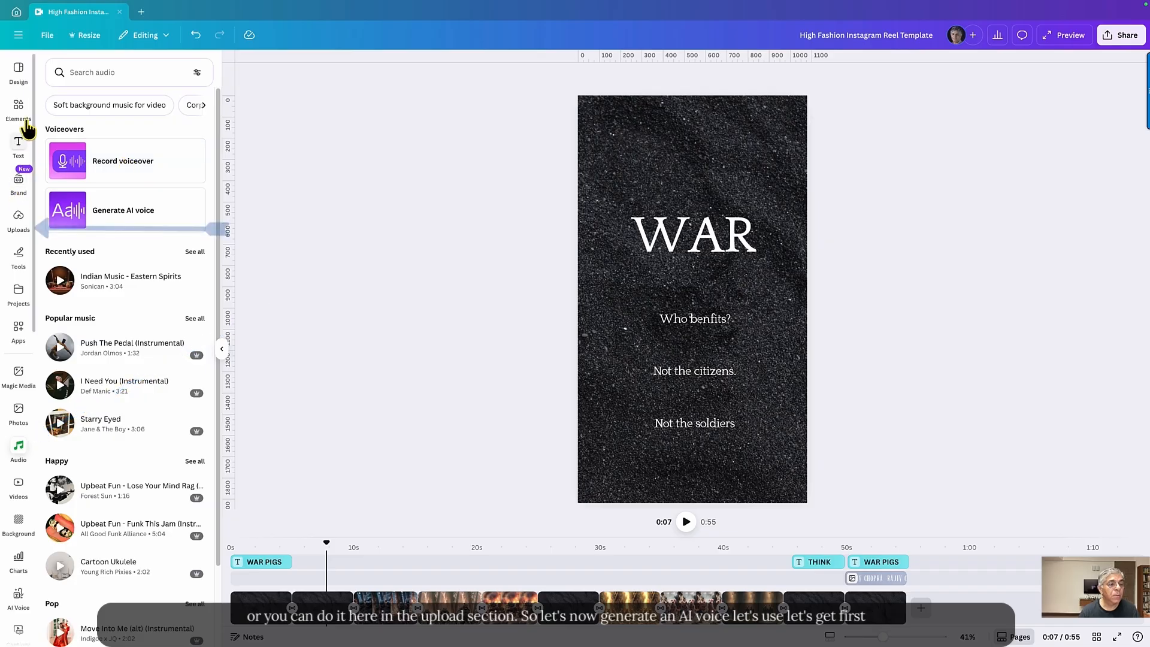
Step: Open the AI voice generator from the audio library's voiceover options
left_click(19, 216)
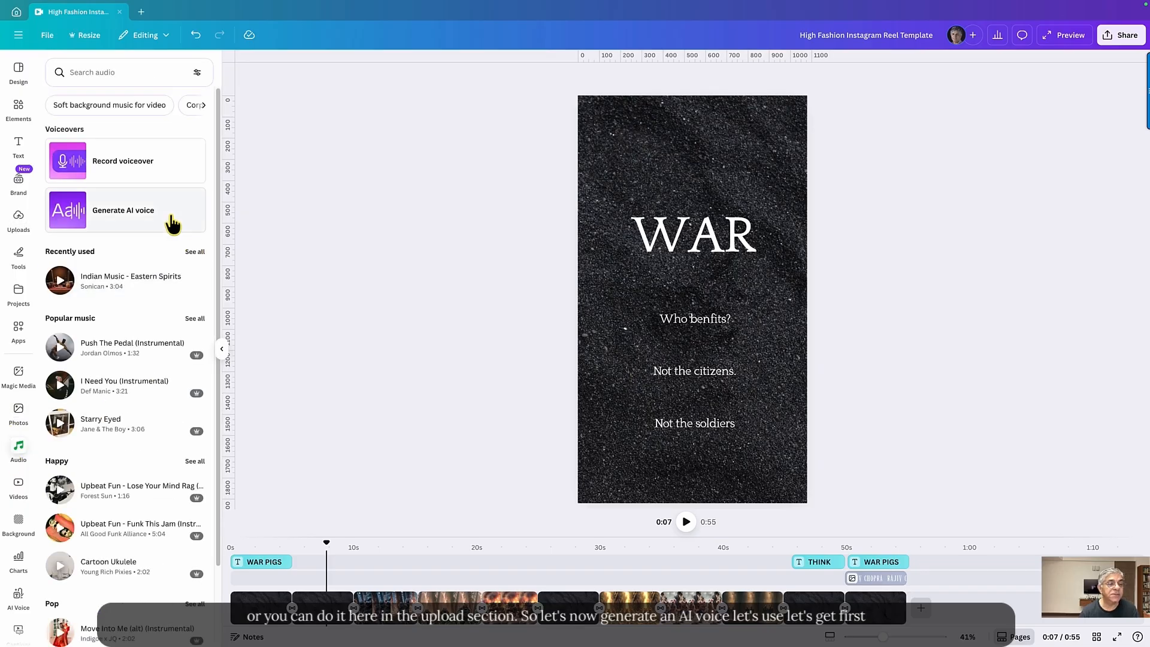
left_click(128, 221)
mouse_move(83, 349)
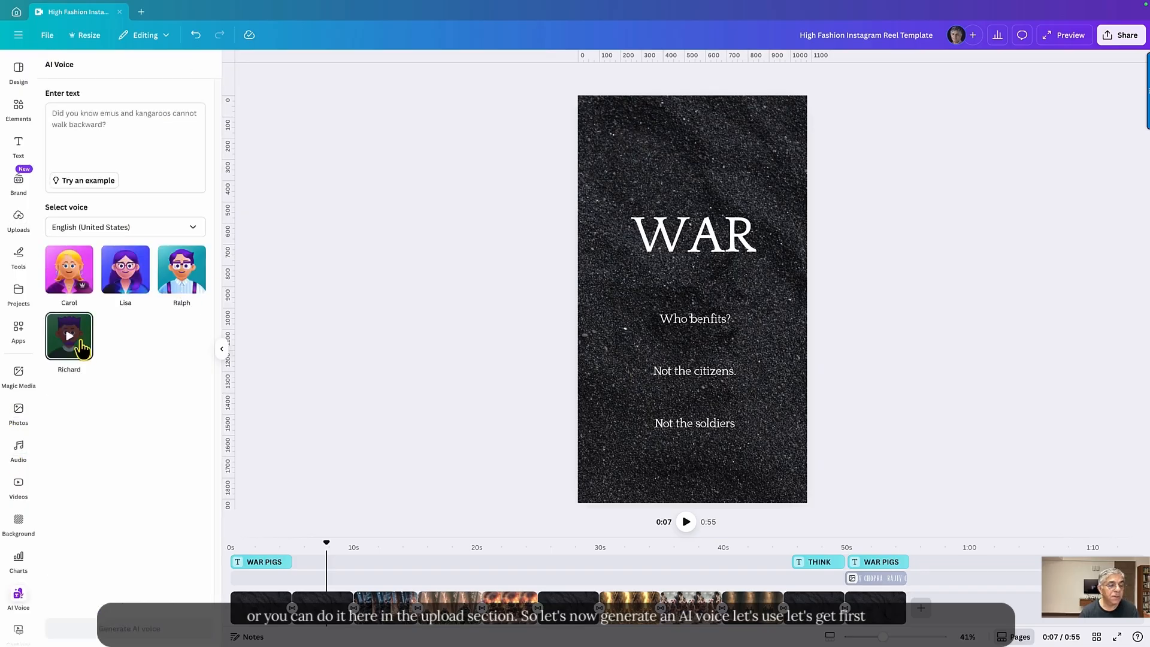
Step: Set the AI voice language to English (United Kingdom) and choose the Henry voice
left_click(182, 228)
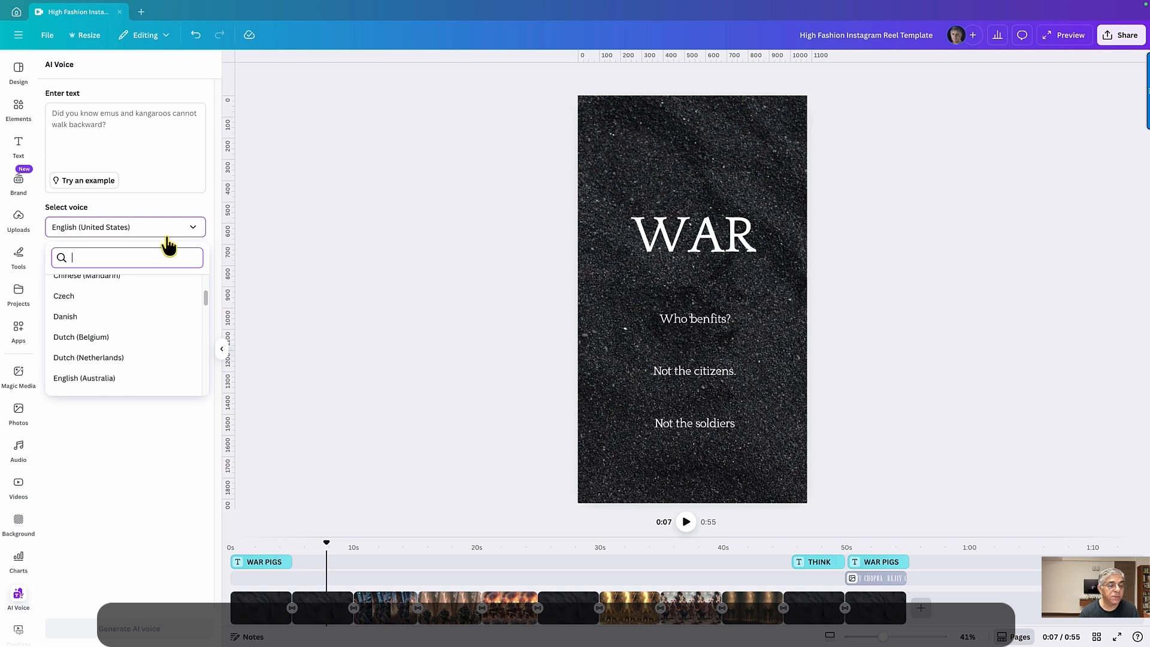
scroll(134, 351, "down", 1)
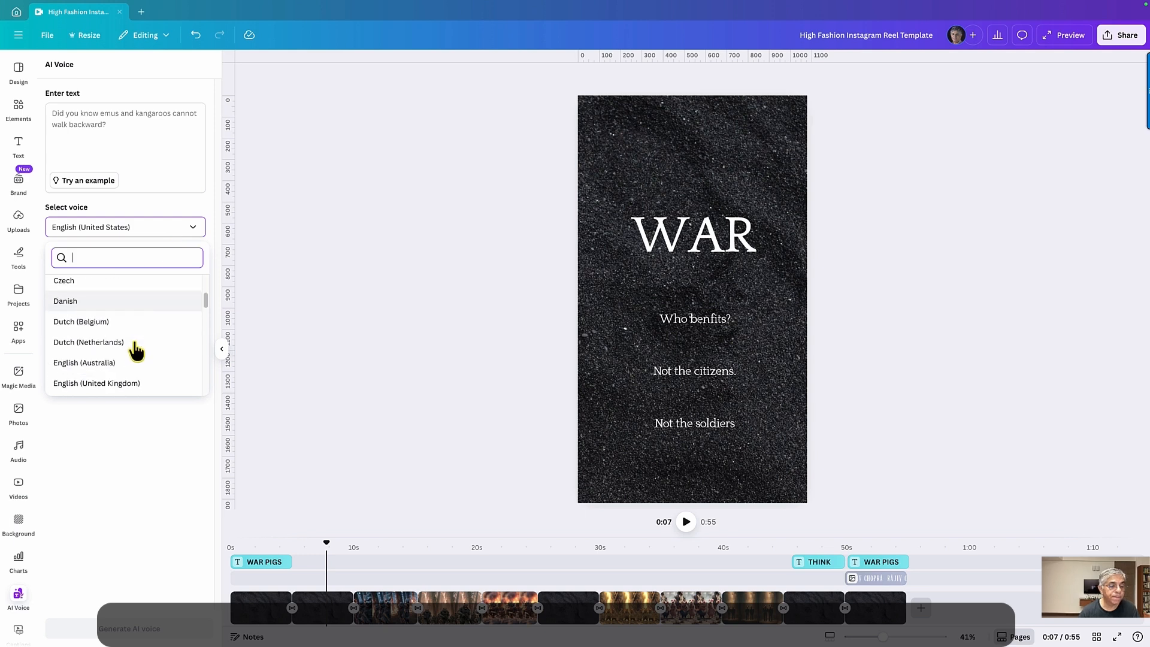
scroll(137, 352, "down", 2)
scroll(136, 352, "down", 4)
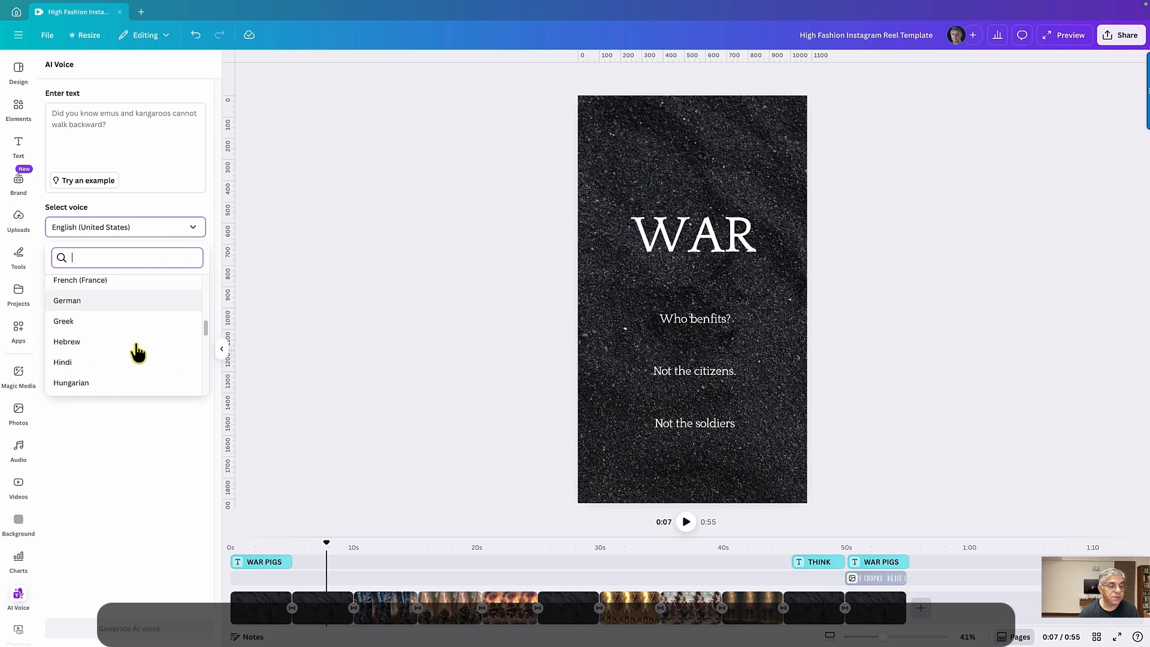
scroll(140, 354, "up", 4)
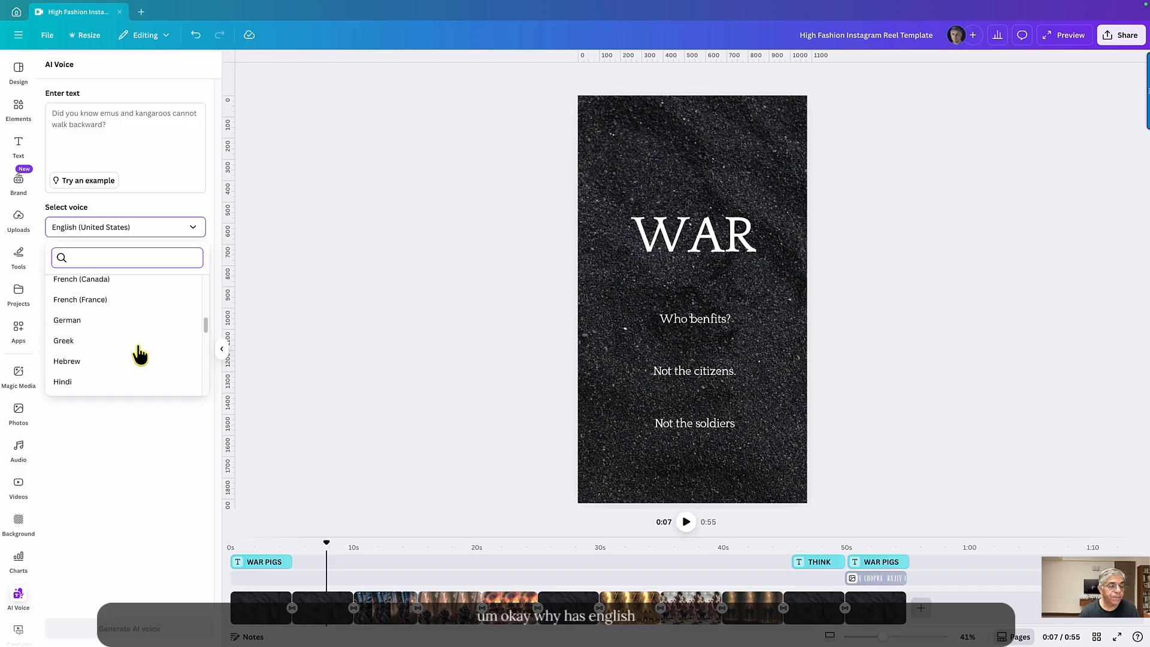
scroll(140, 355, "up", 4)
scroll(140, 355, "down", 2)
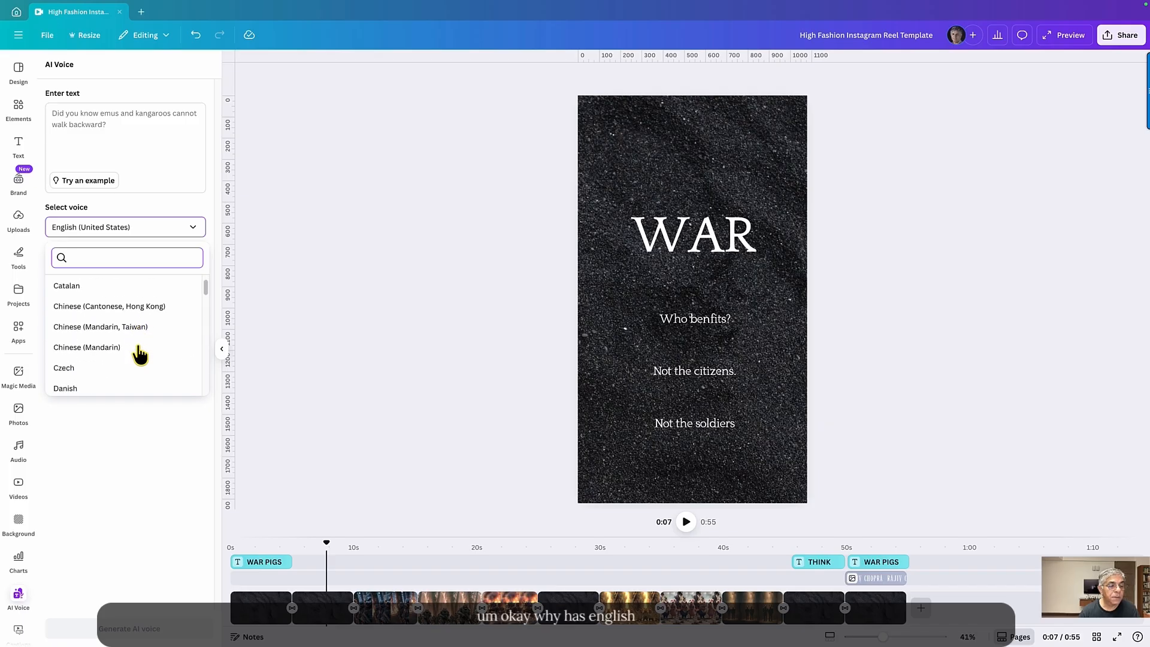
scroll(139, 354, "down", 10)
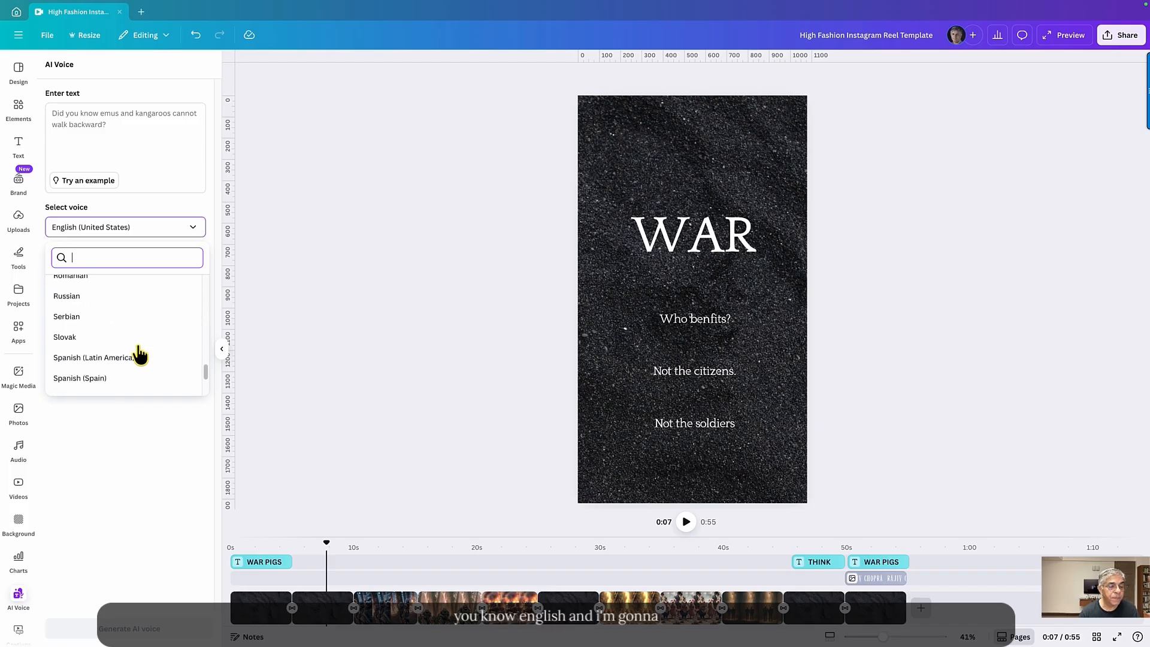
scroll(139, 355, "up", 15)
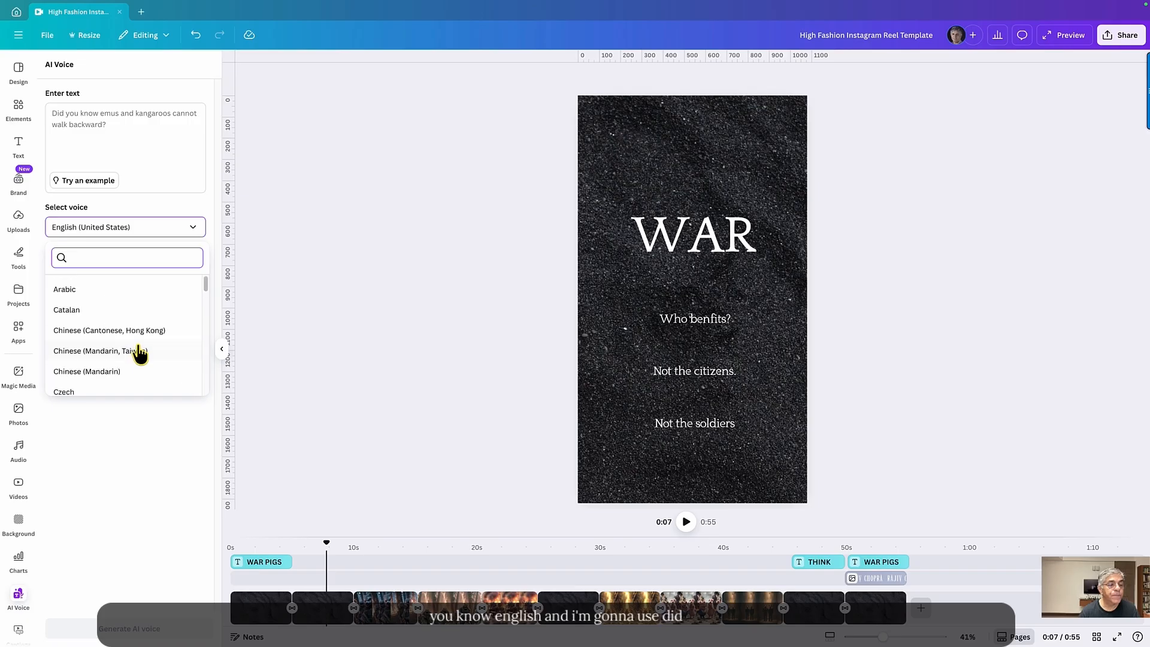
scroll(140, 354, "down", 3)
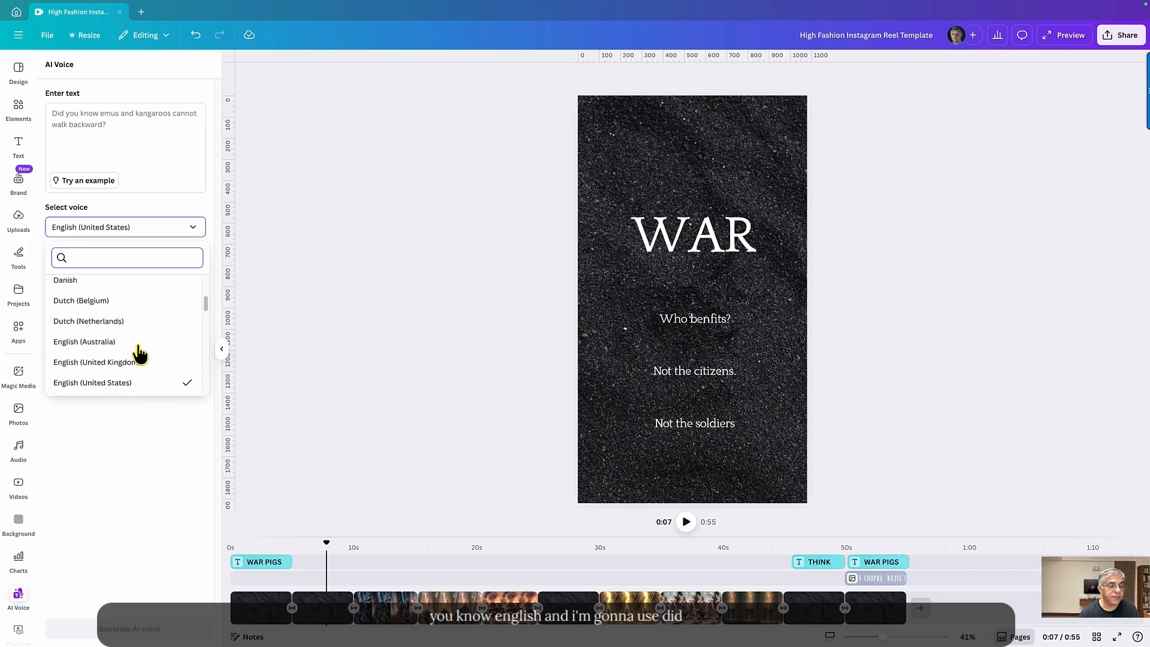
left_click(124, 364)
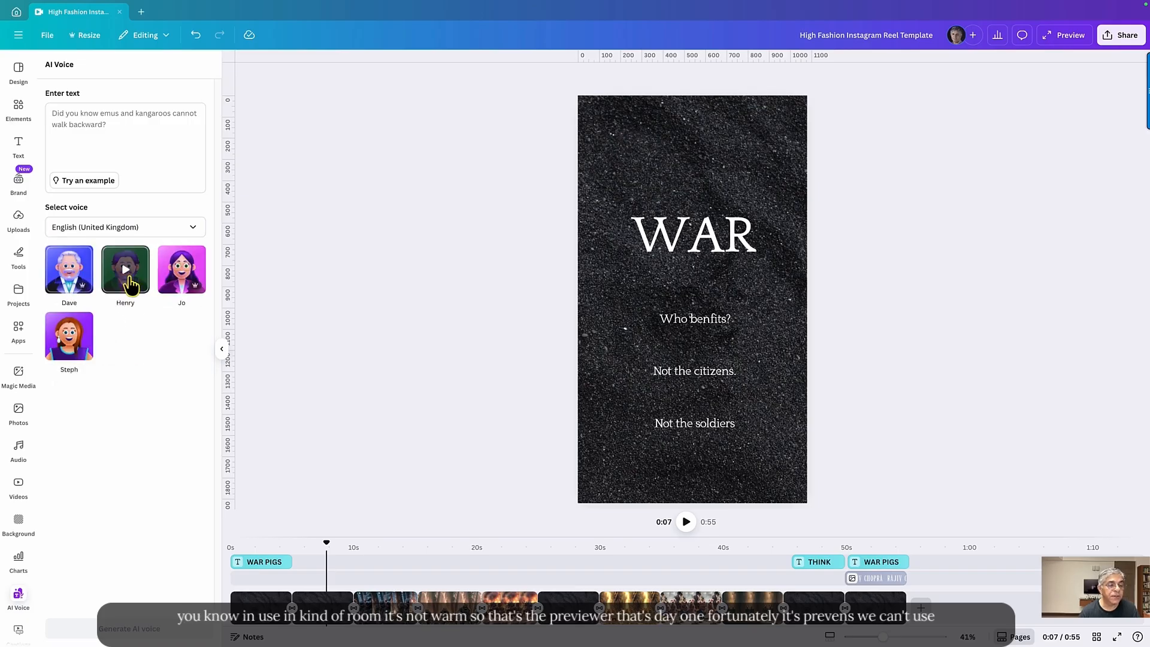
left_click(130, 279)
Step: Generate an AI voiceover reading "Who benefits from war? Do you benefit from war? Do I benefit from war? No"
left_click(68, 124)
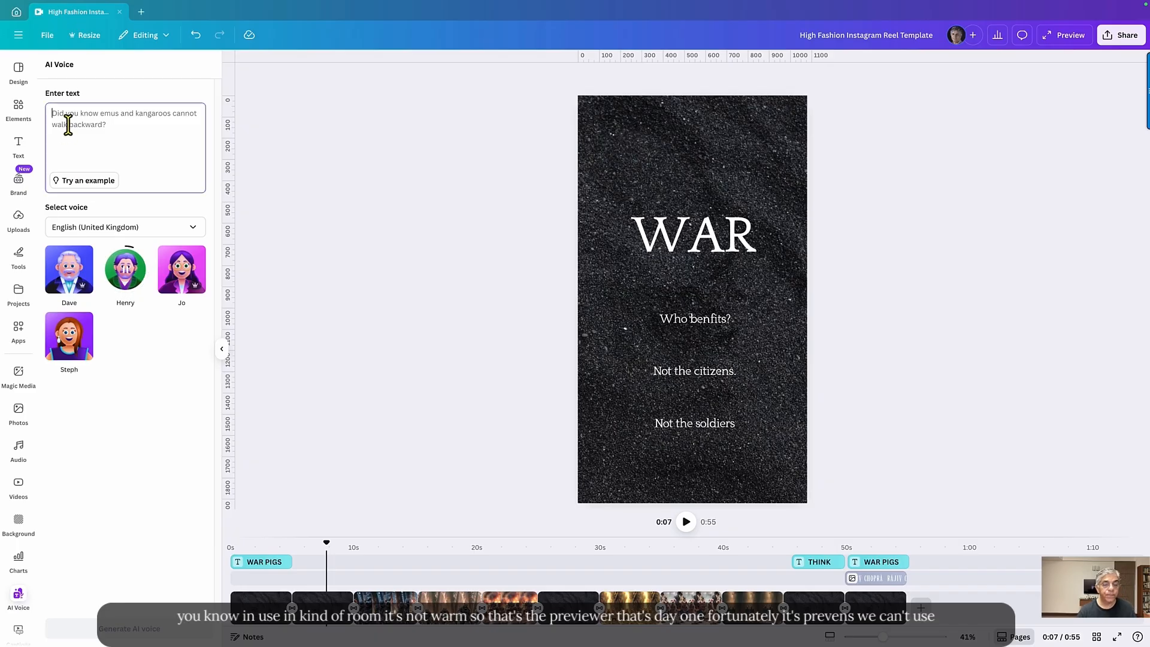
type("Who")
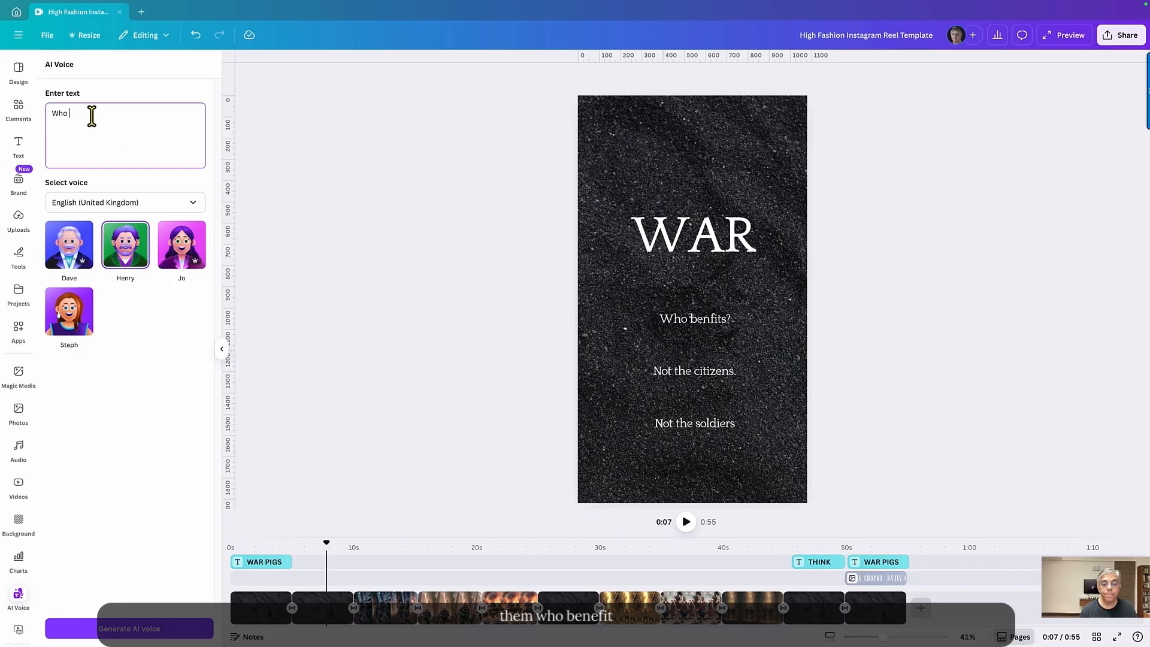
type("its from war?")
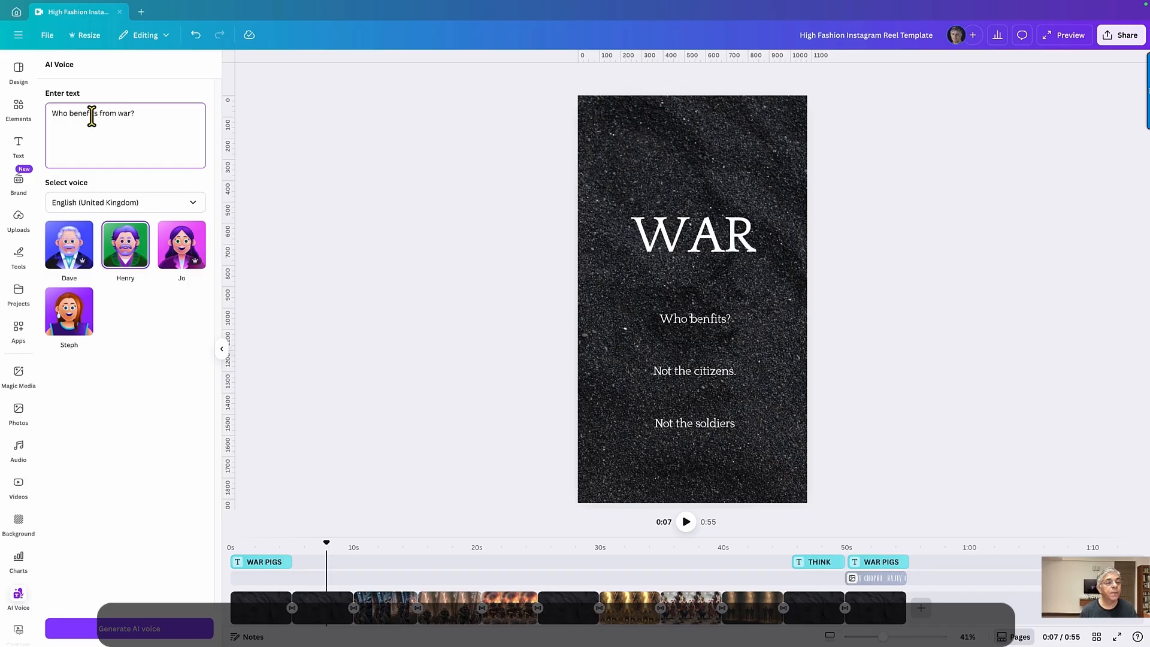
key("Return")
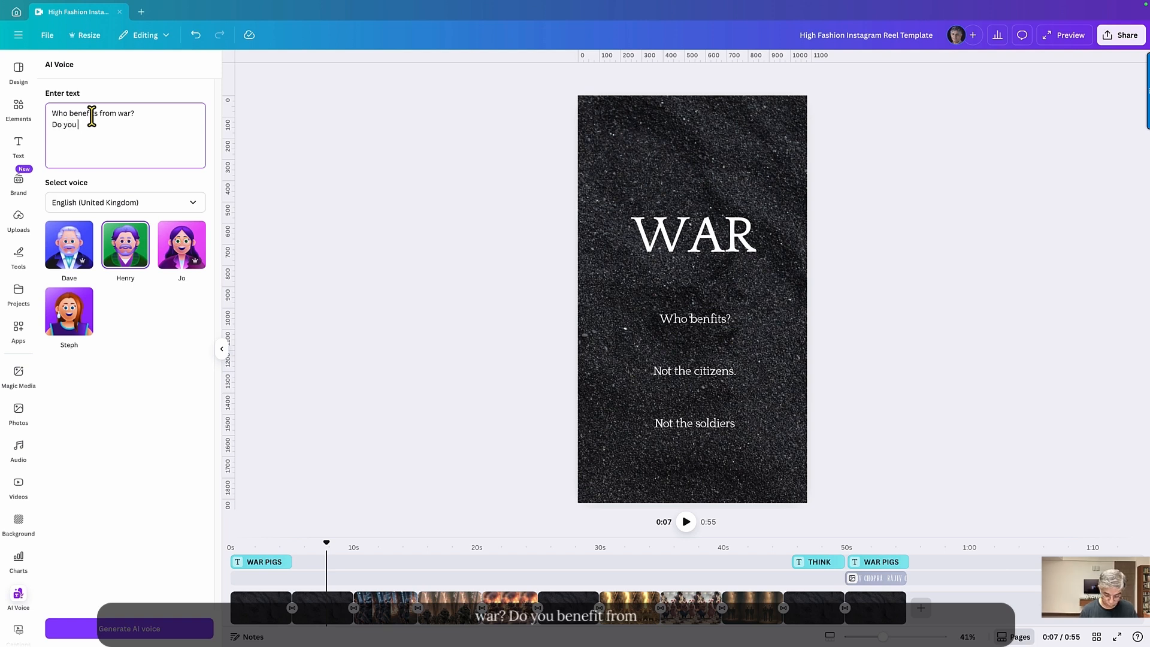
type("Do you benefit from")
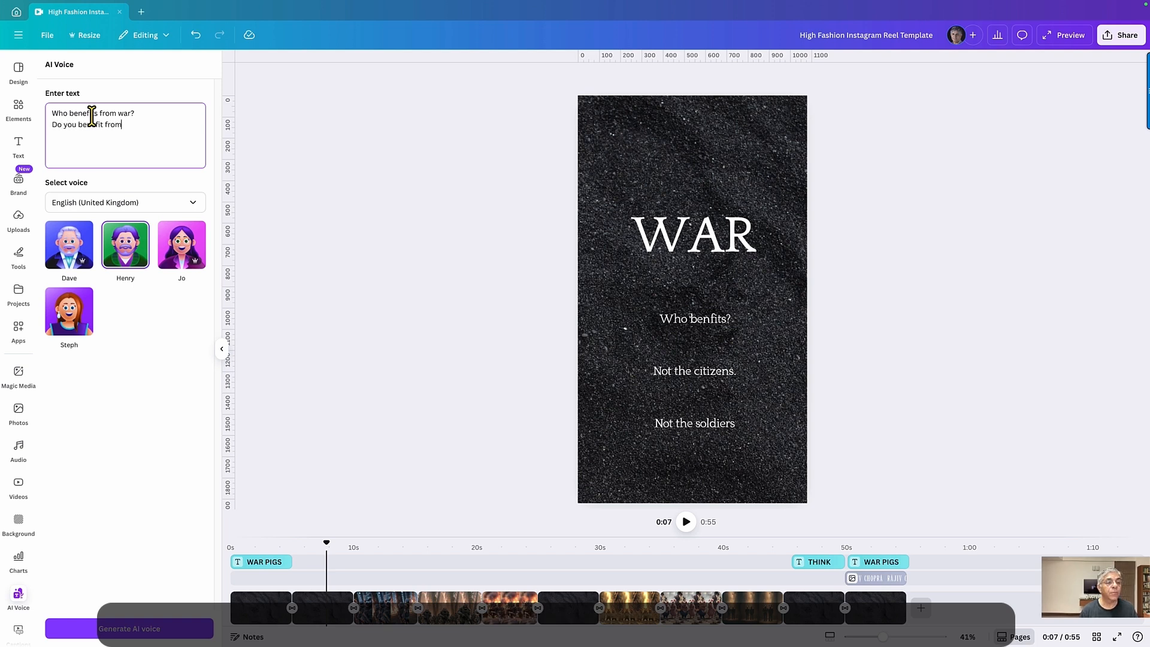
type(" war?")
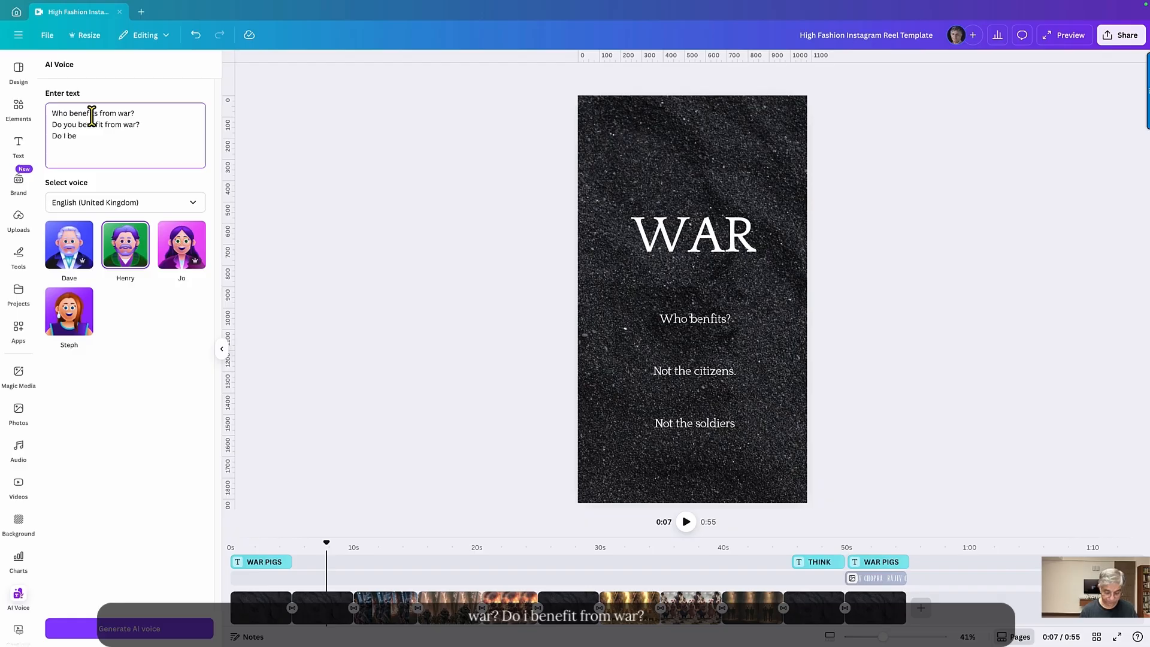
type(" Do I benefit from ")
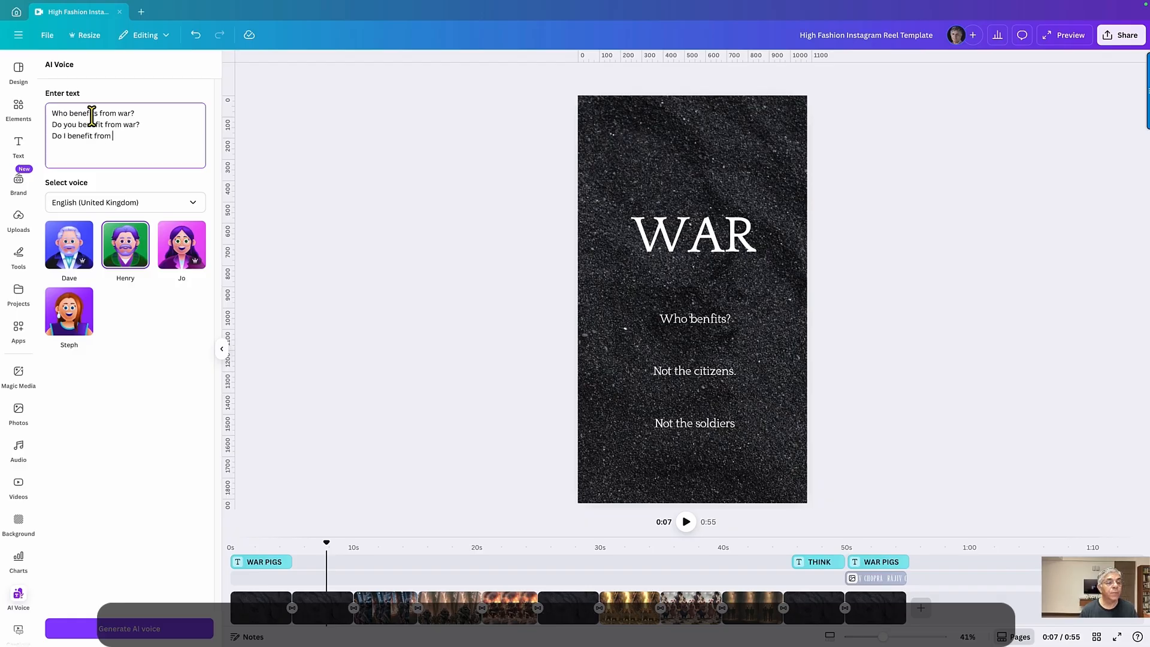
type("wa")
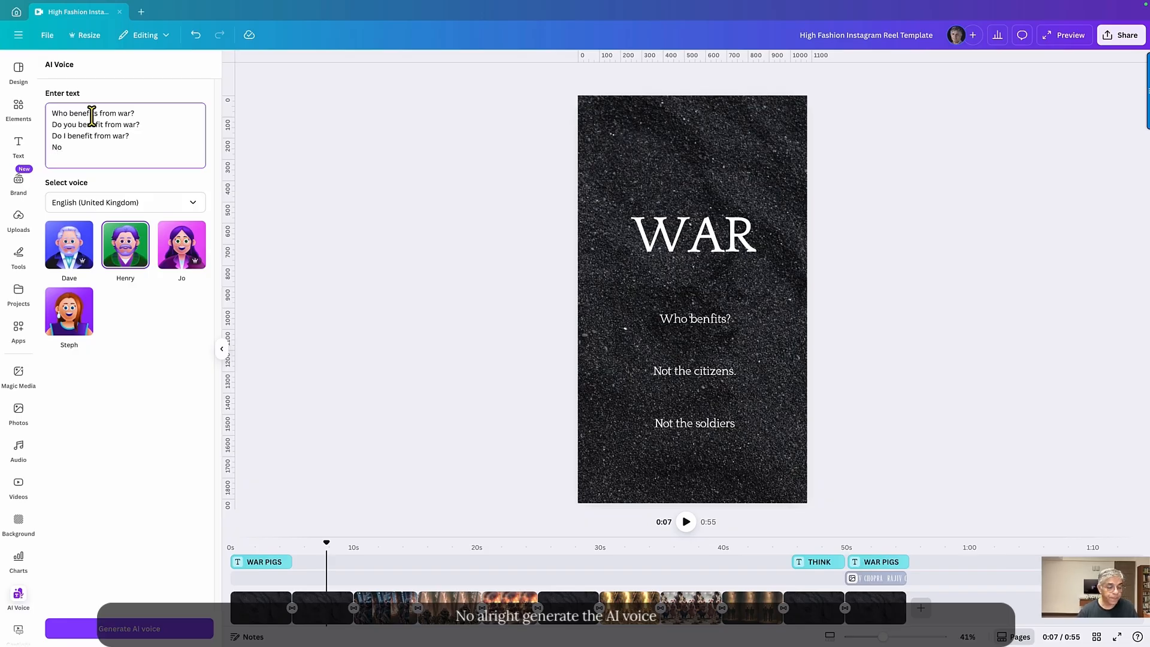
left_click(105, 628)
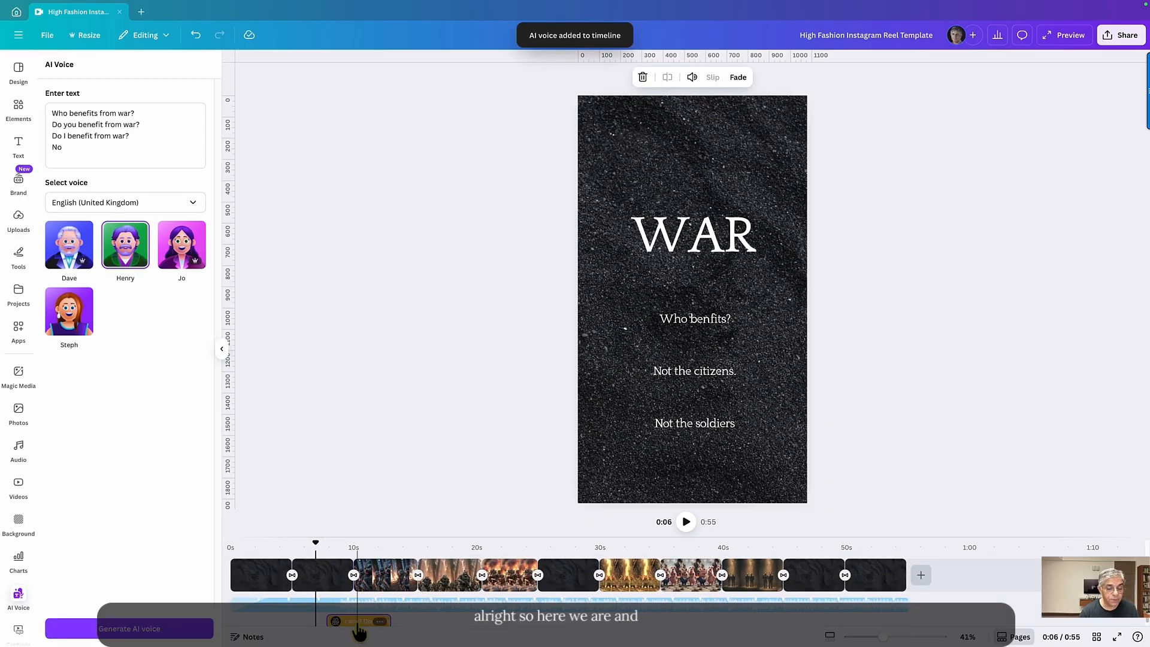
Step: Align the new voice clip with the start of the second dark page at 0:05 and play it back
left_click_drag(358, 627, 316, 617)
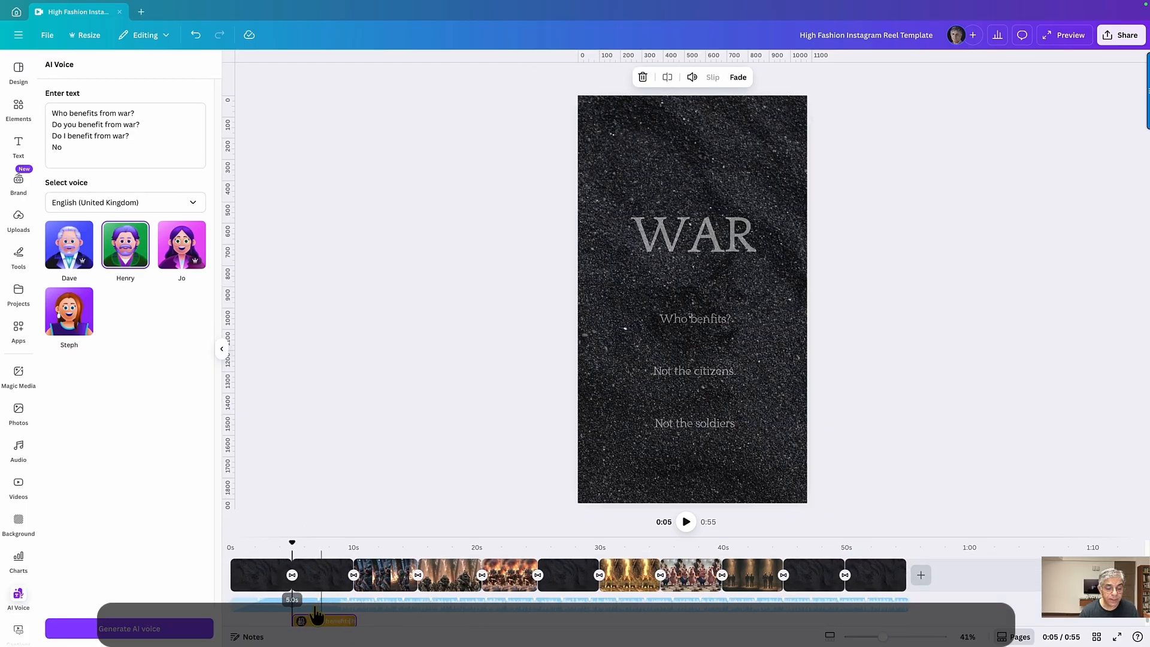
left_click(686, 521)
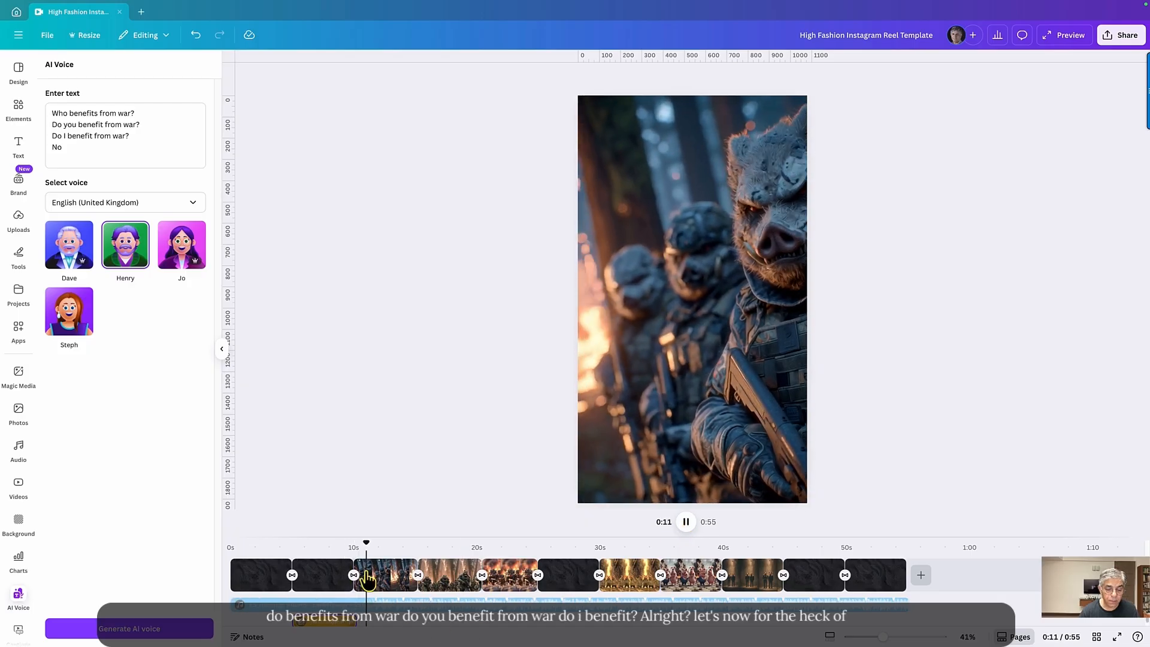
left_click(685, 521)
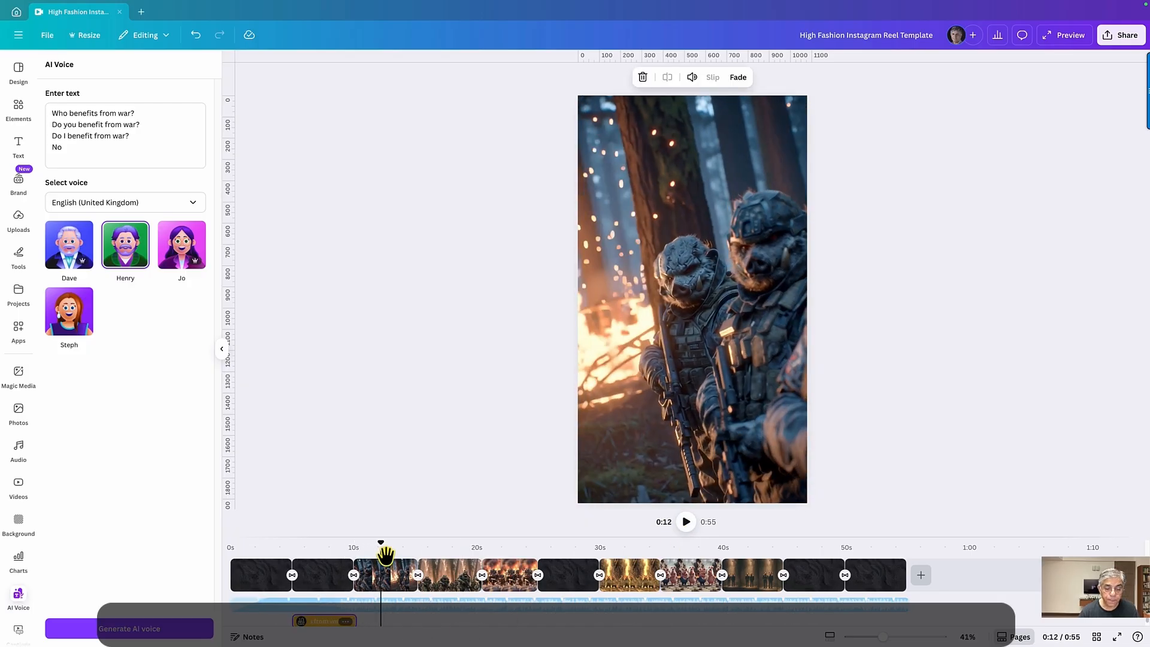
Step: With the playhead at 0:24, replace the voice script with "Only the politicians, and the merchants of war benefit from war. Think about this fact"
left_click_drag(383, 549, 543, 560)
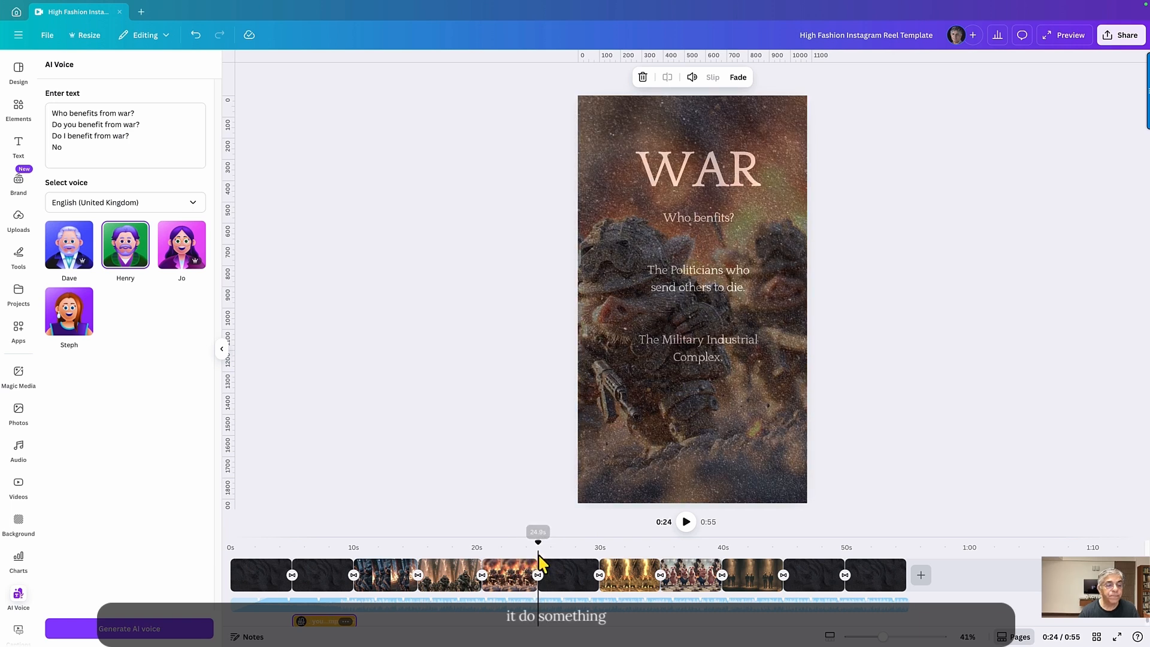
left_click(191, 203)
left_click(82, 145)
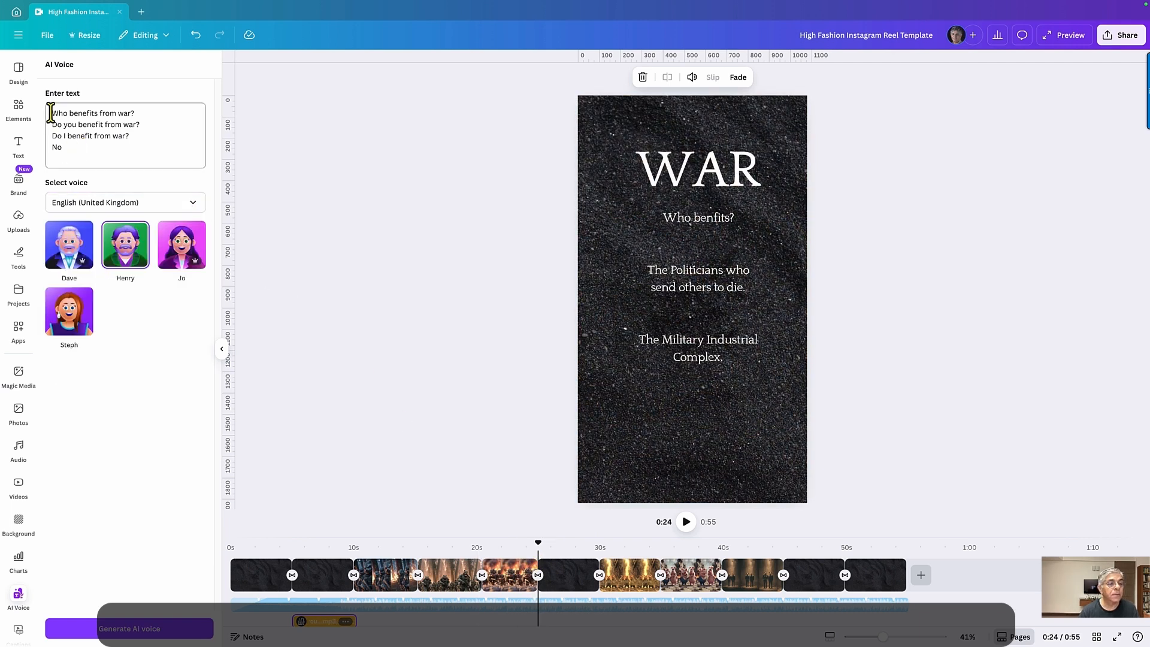
left_click_drag(51, 112, 94, 153)
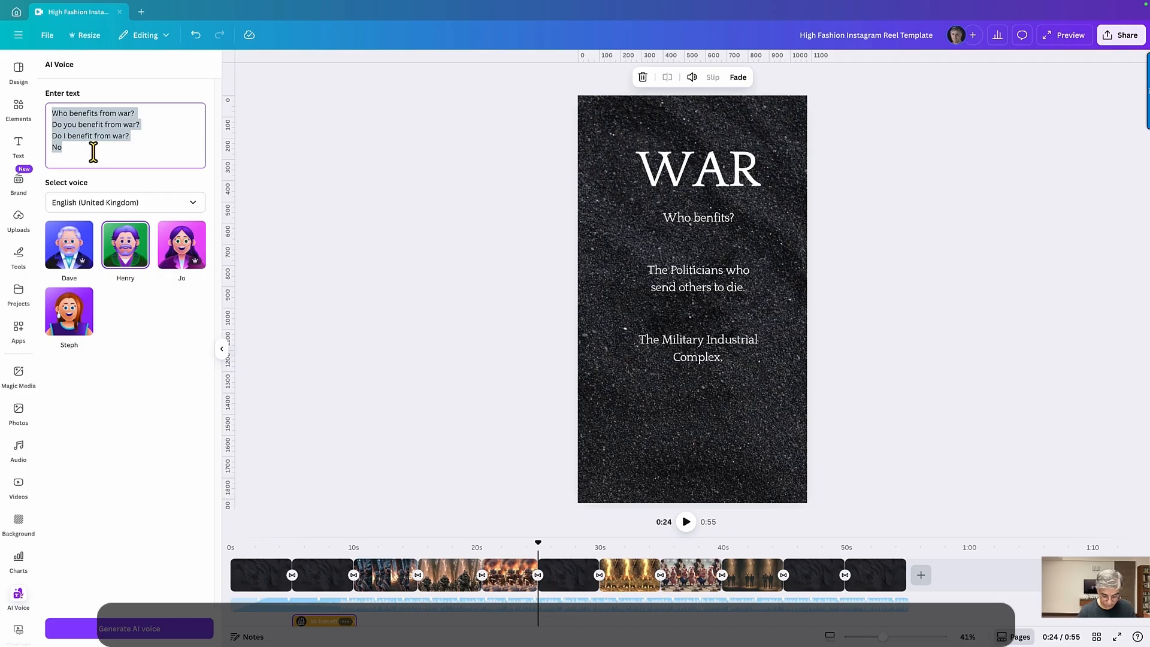
type("Only the politi")
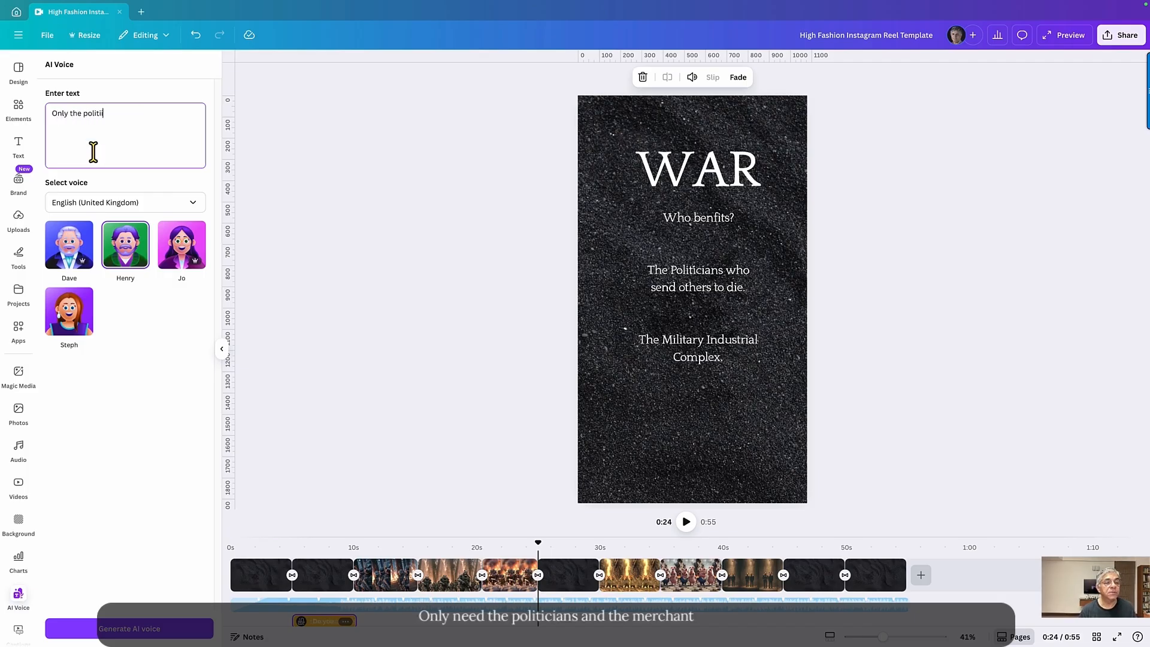
type("cians, ")
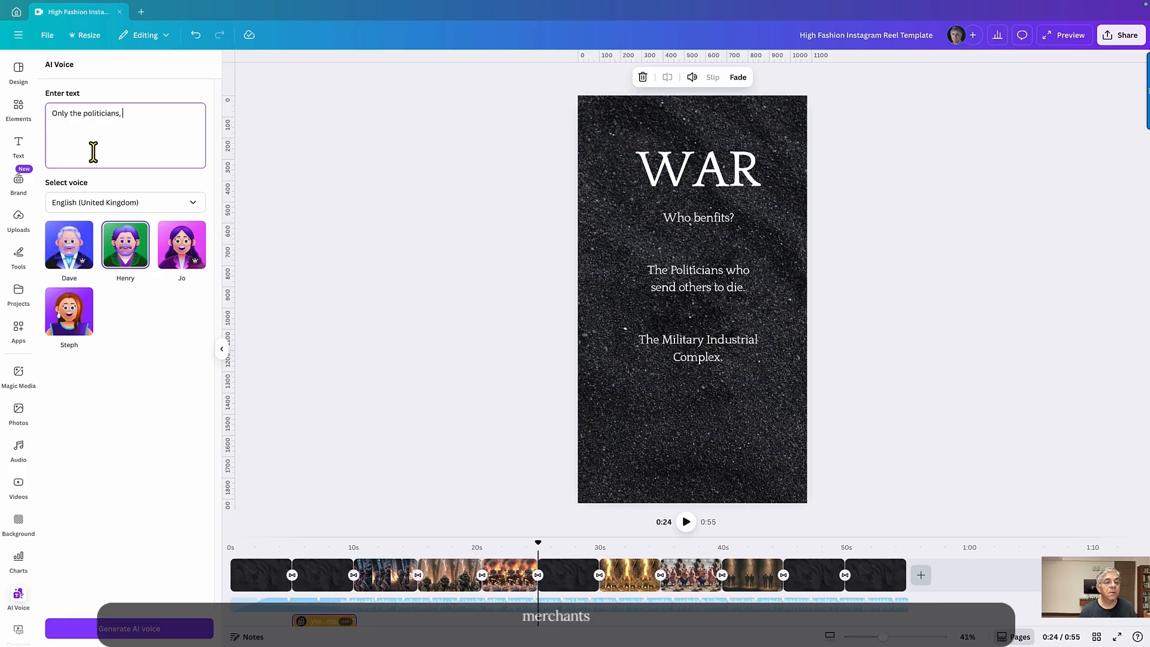
type("an dthe merc")
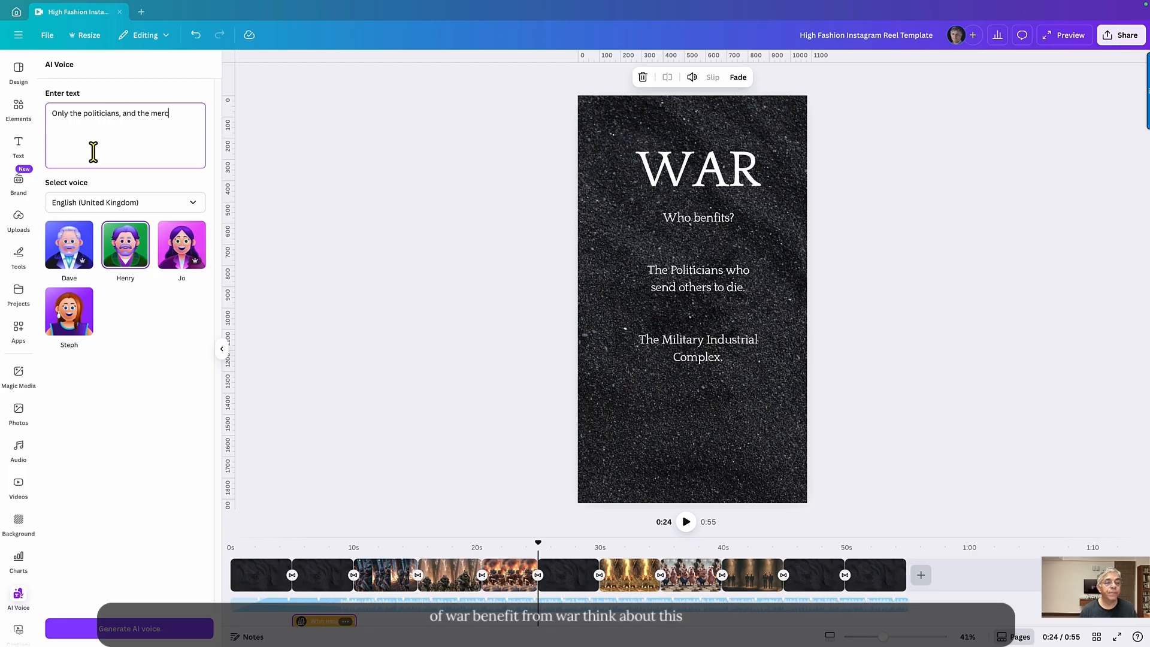
type("hn")
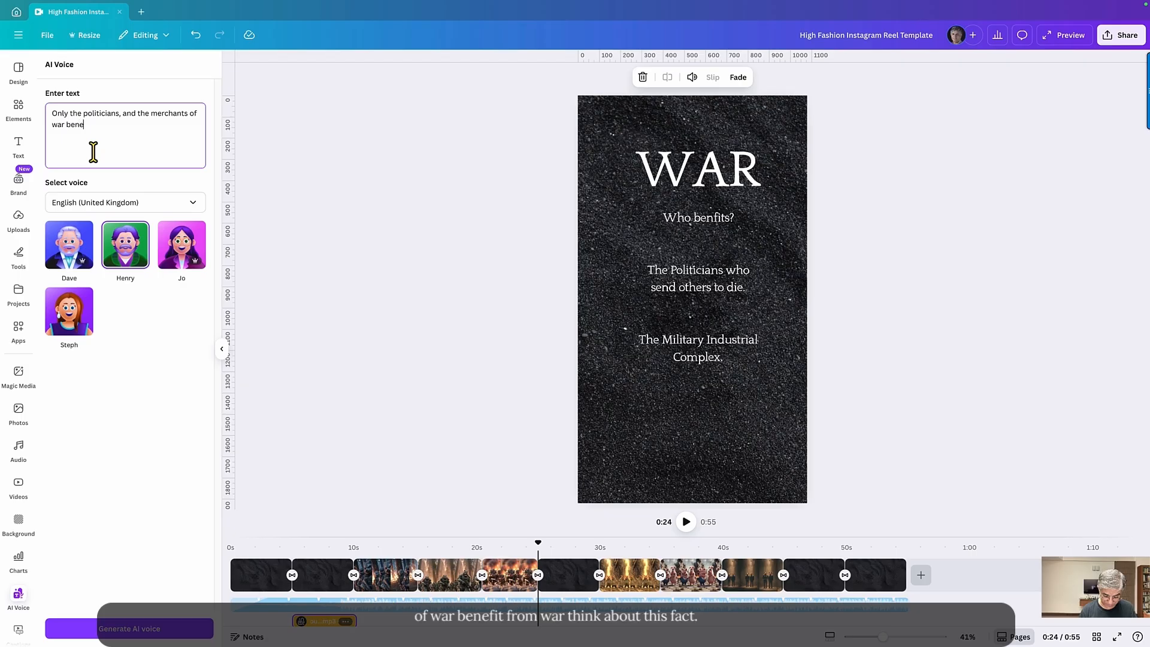
type("fit from war.")
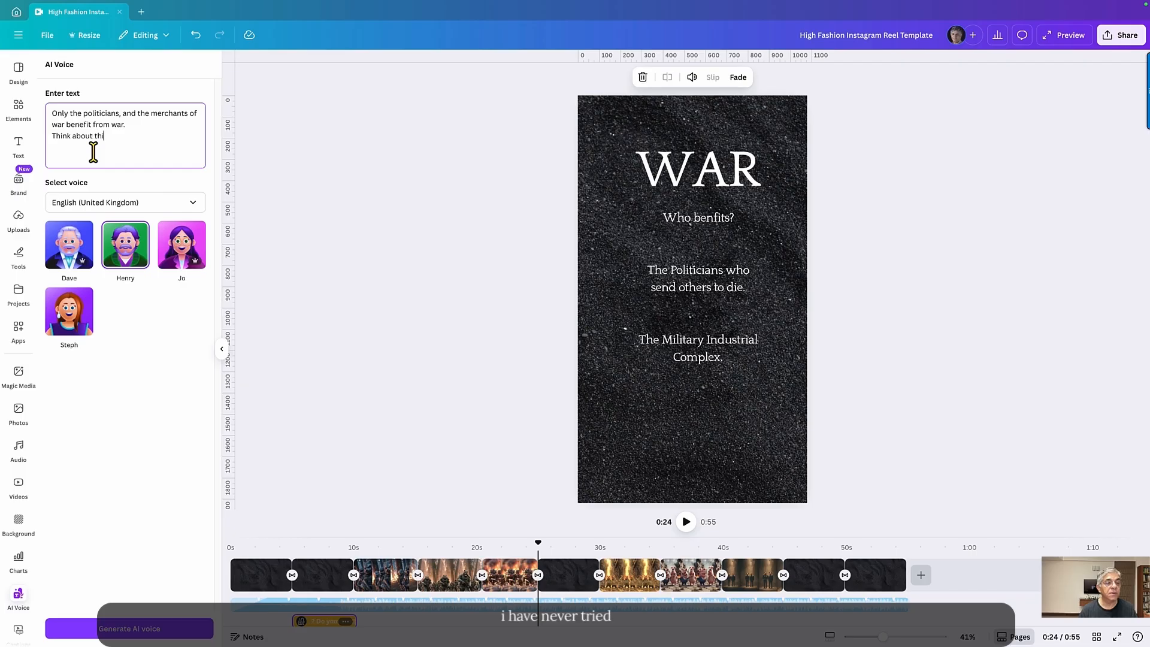
type("s fact")
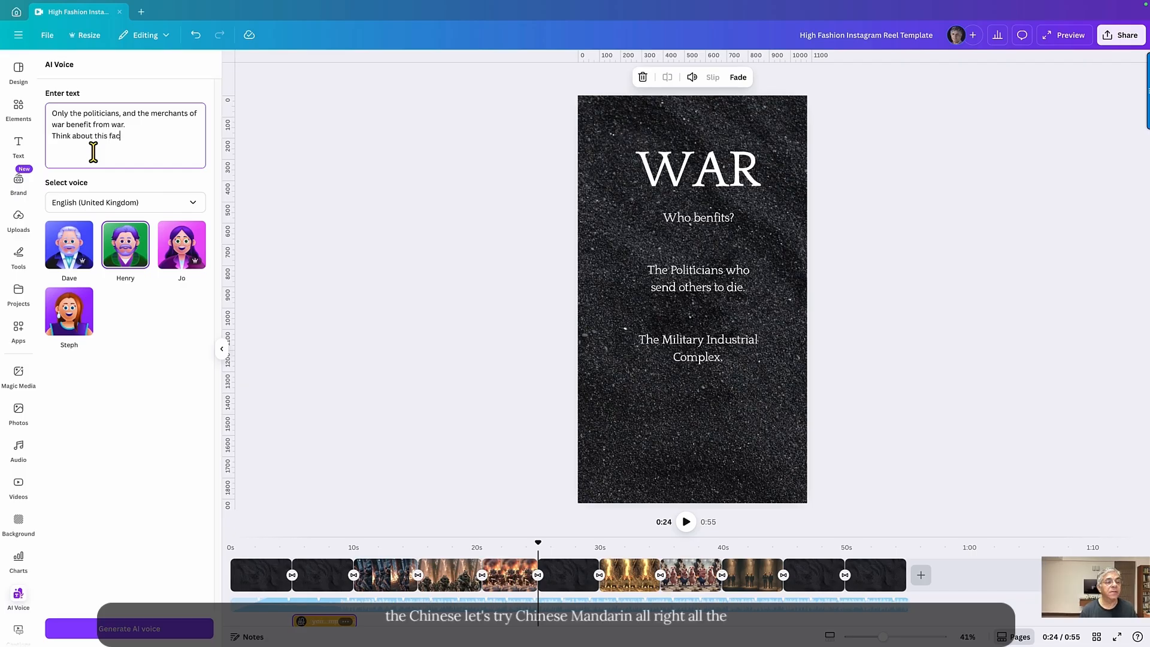
Step: Switch the voice language to Chinese (Mandarin), choose the male voice 伟 and generate the AI voiceover at the playhead
left_click(173, 204)
scroll(160, 326, "up", 2)
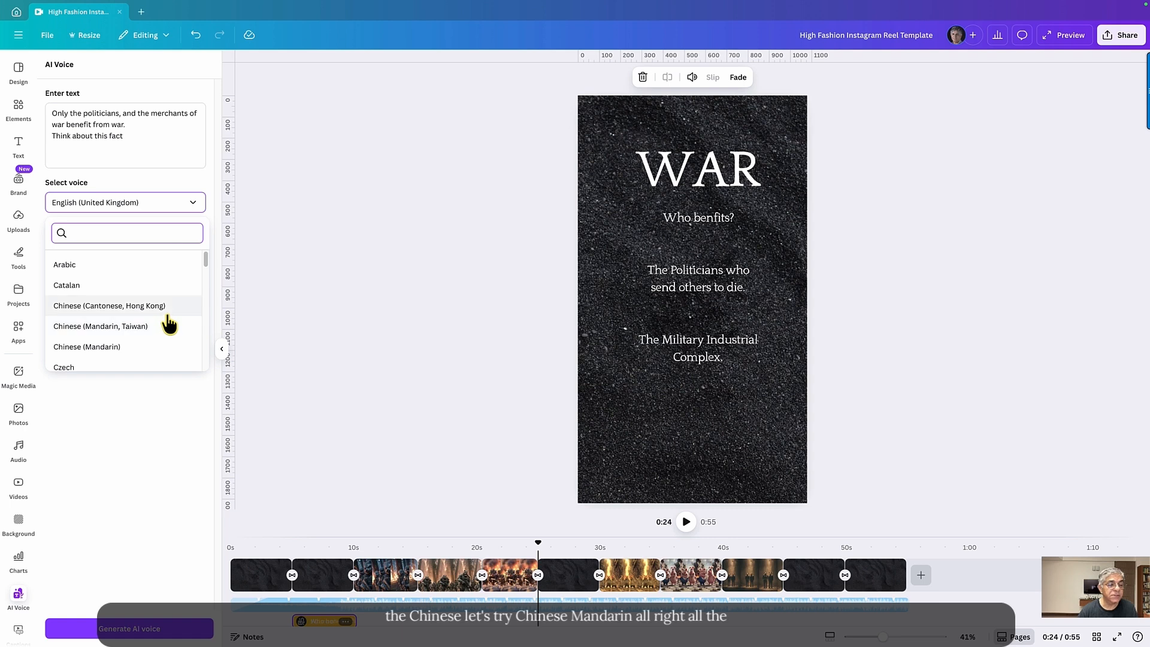
left_click(108, 349)
left_click(70, 250)
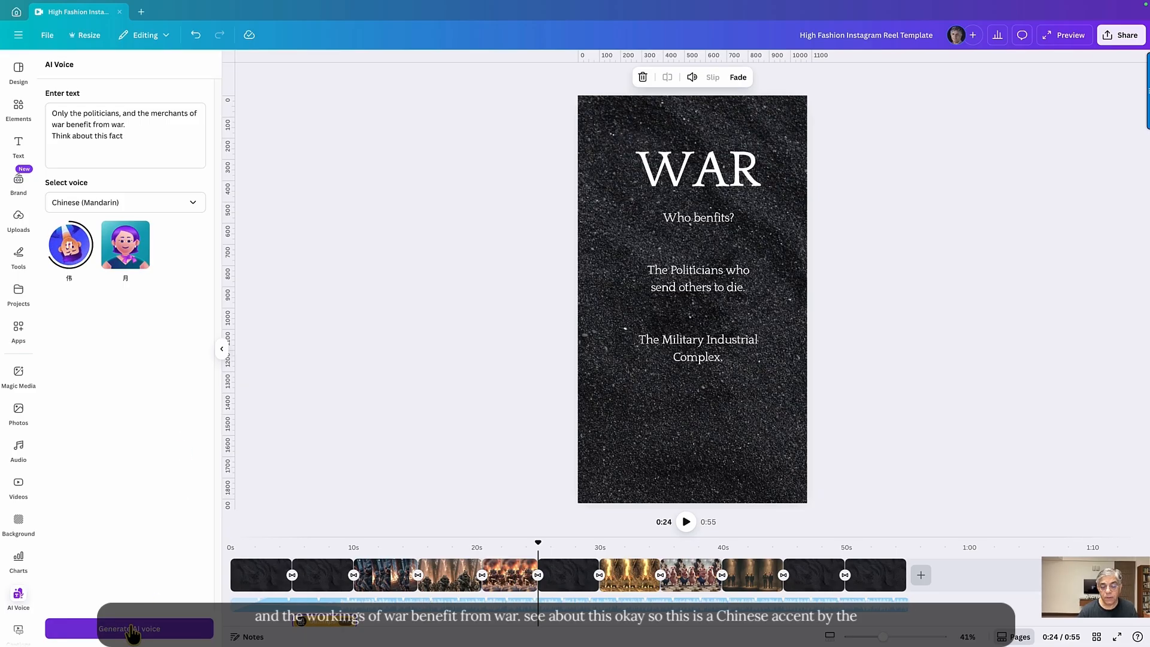
left_click(132, 630)
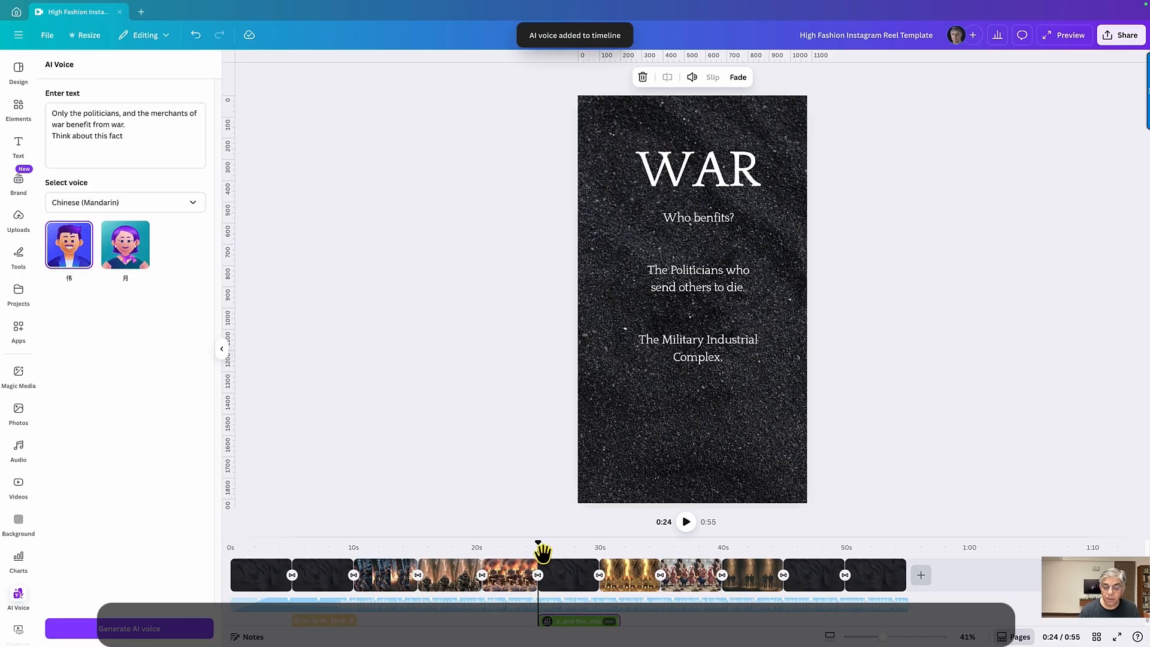
Step: With the playhead at 0:44, replace the voice script with "Say No to War"
left_click_drag(540, 545, 787, 566)
left_click_drag(116, 146, 8, 116)
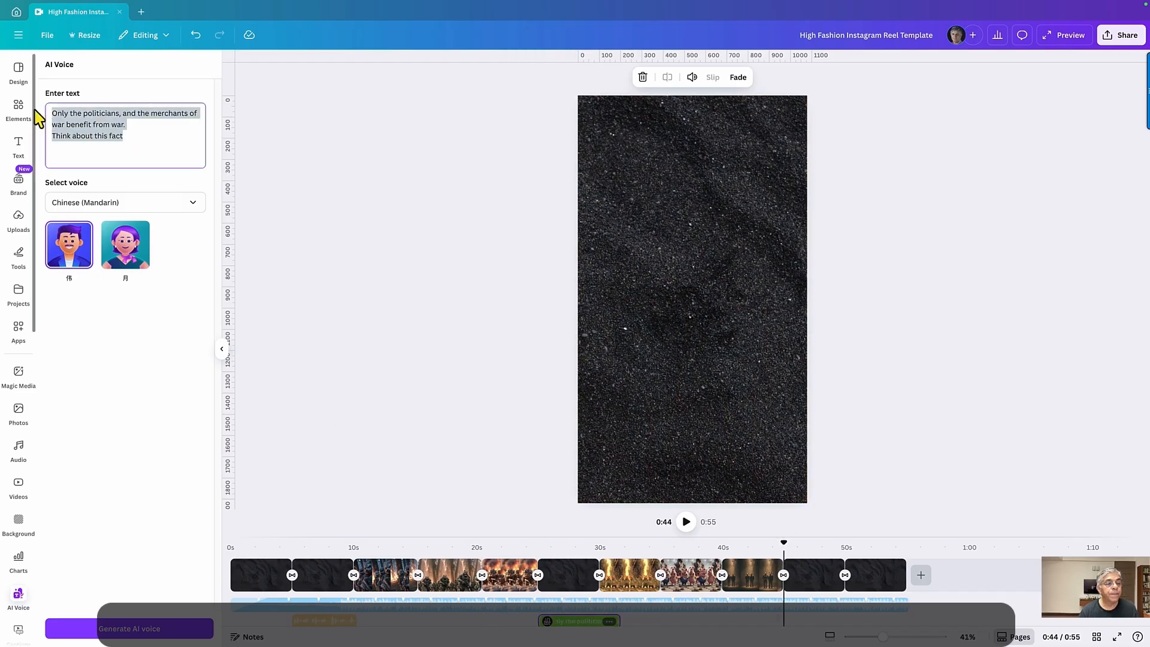
type("Say")
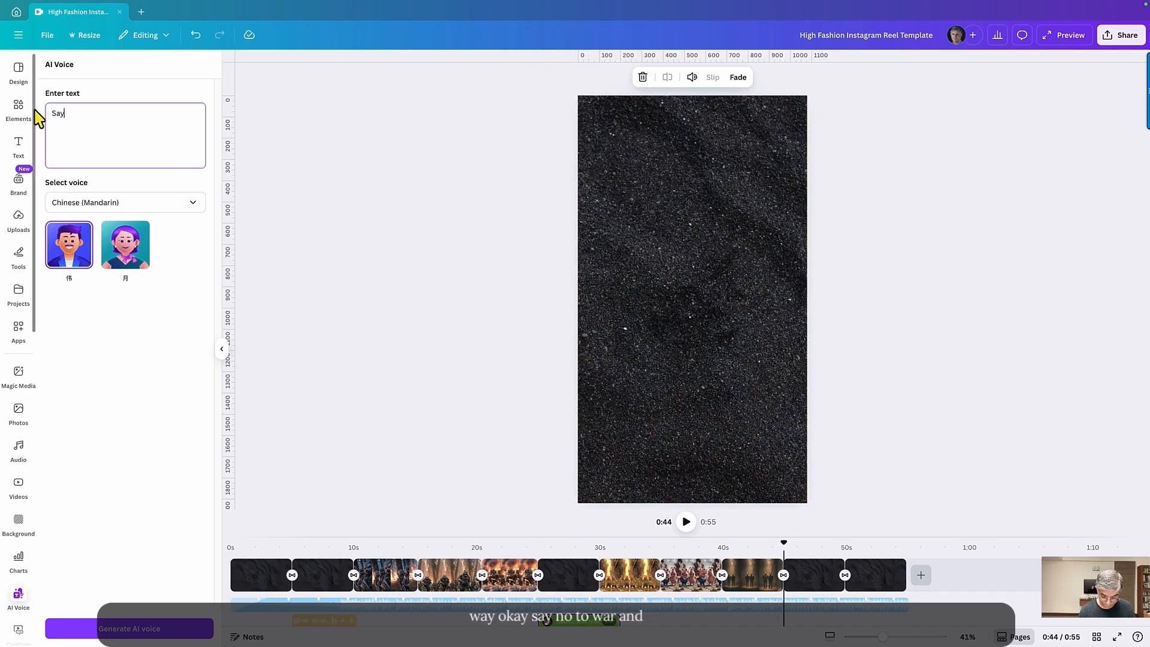
type(" No to ")
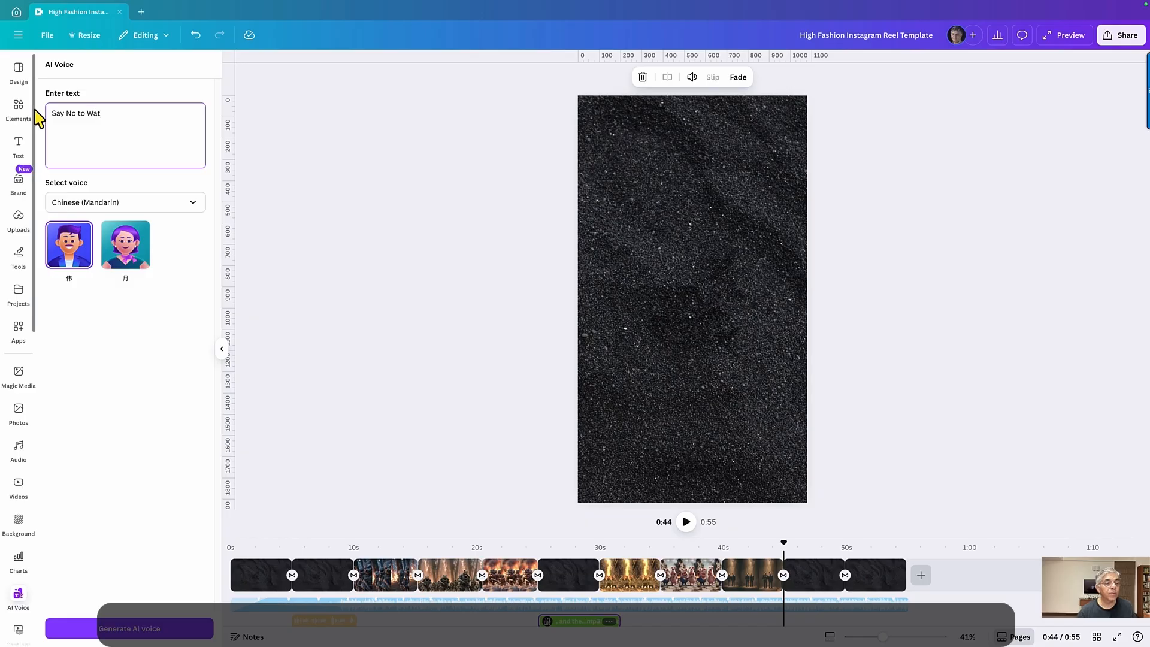
type("Wat")
key("BackSpace")
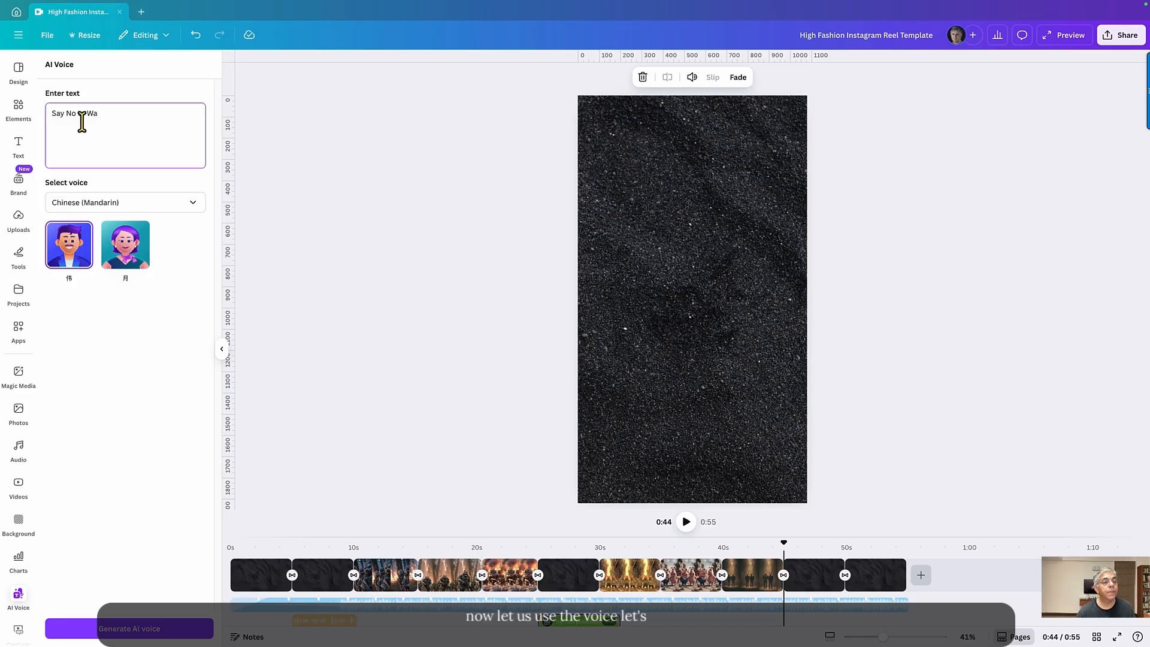
type("r")
Step: Switch the voice language to German, choose the voice Lena, generate the AI voiceover at 0:44 and play it back
left_click(149, 204)
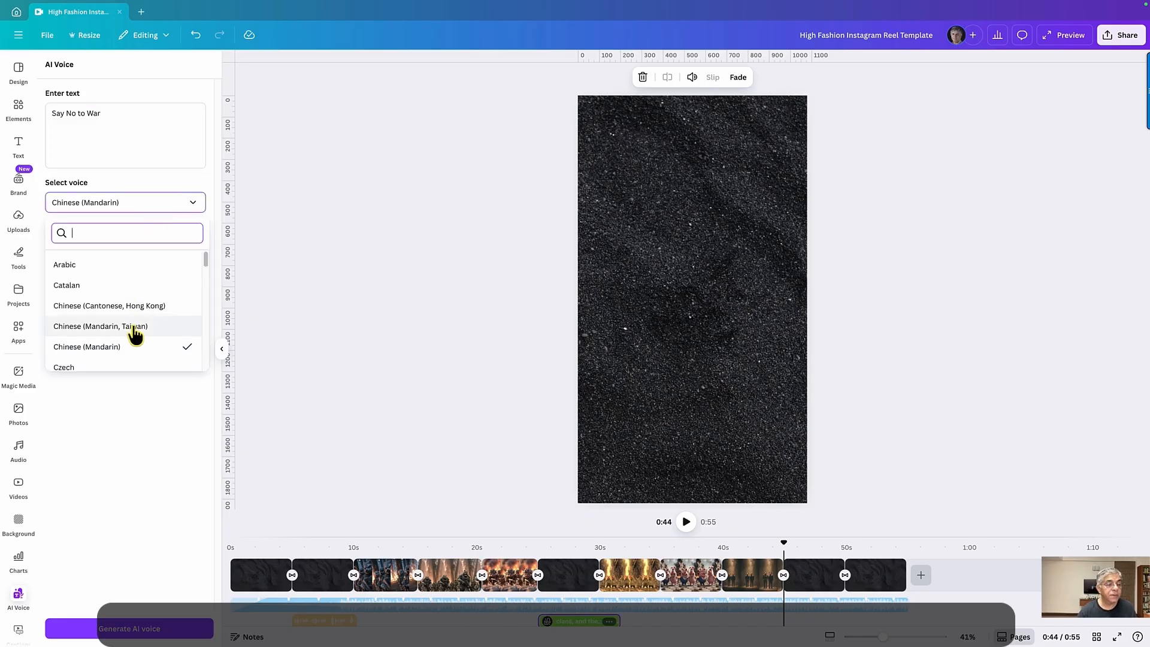
scroll(135, 335, "down", 2)
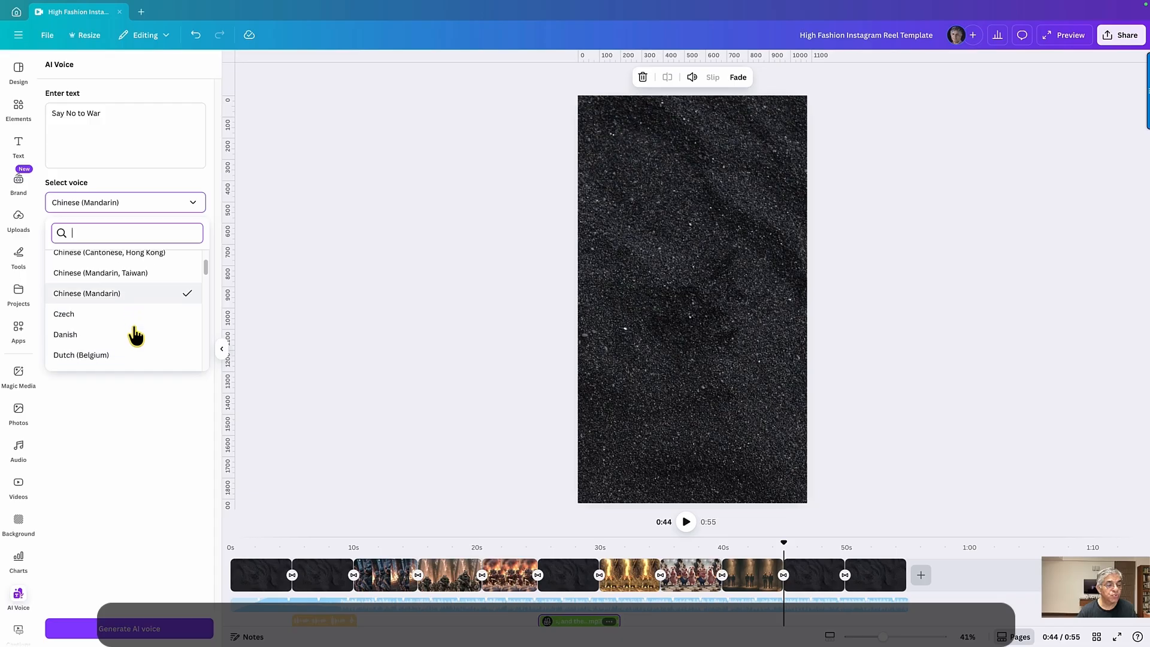
scroll(135, 335, "down", 3)
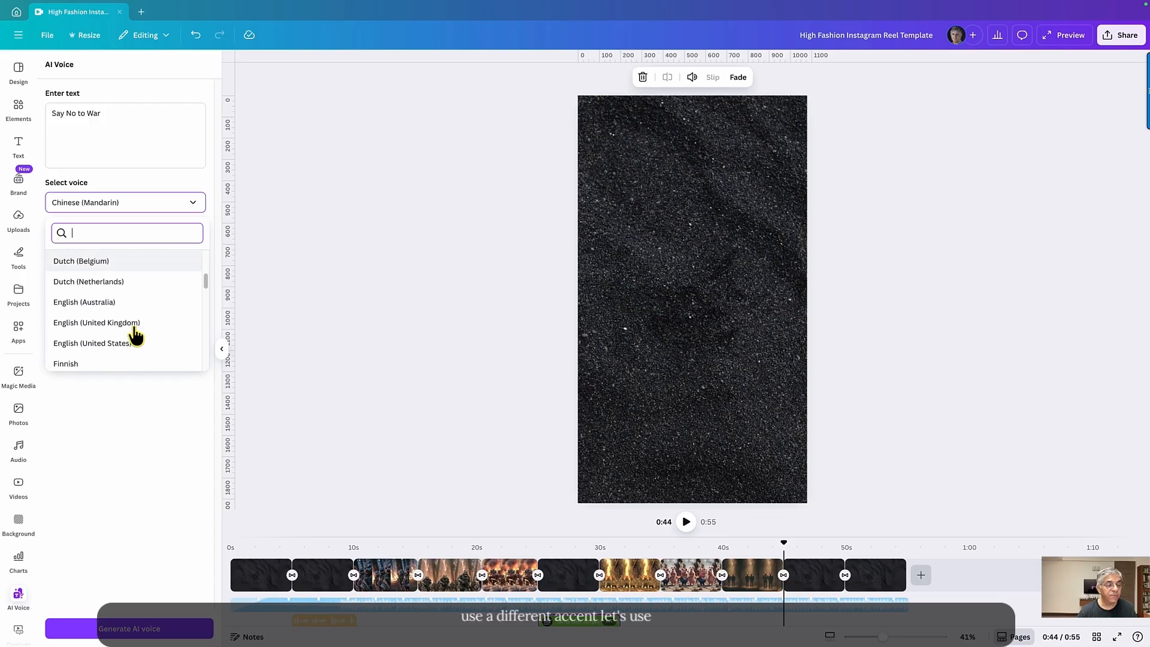
scroll(136, 335, "down", 3)
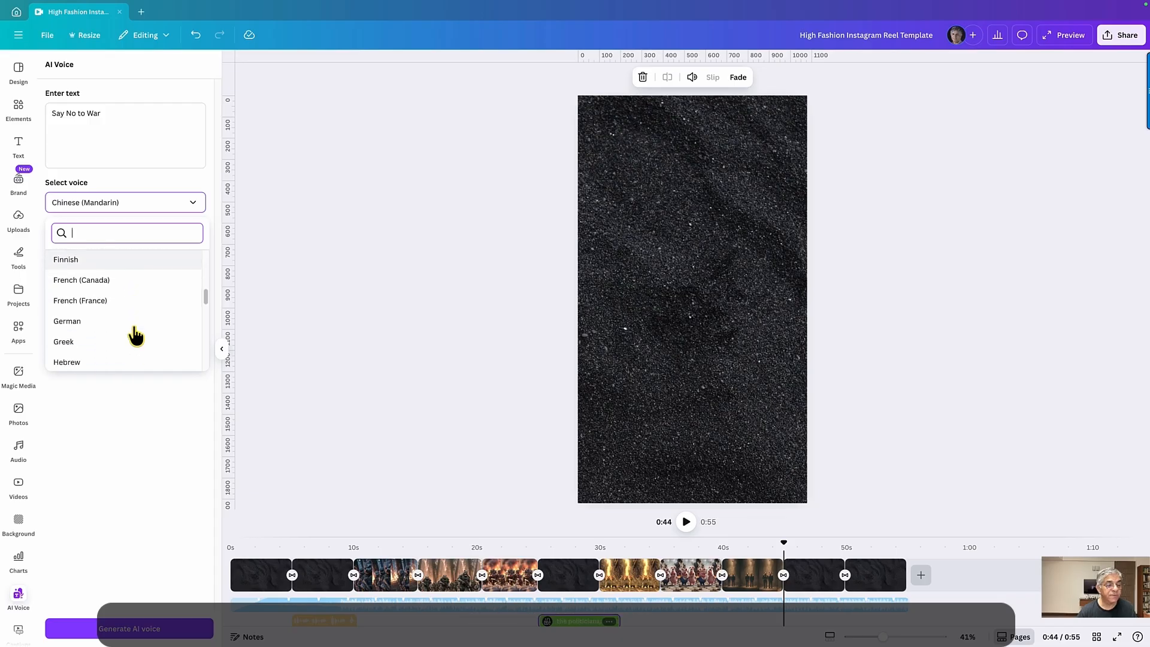
left_click(103, 322)
mouse_move(135, 263)
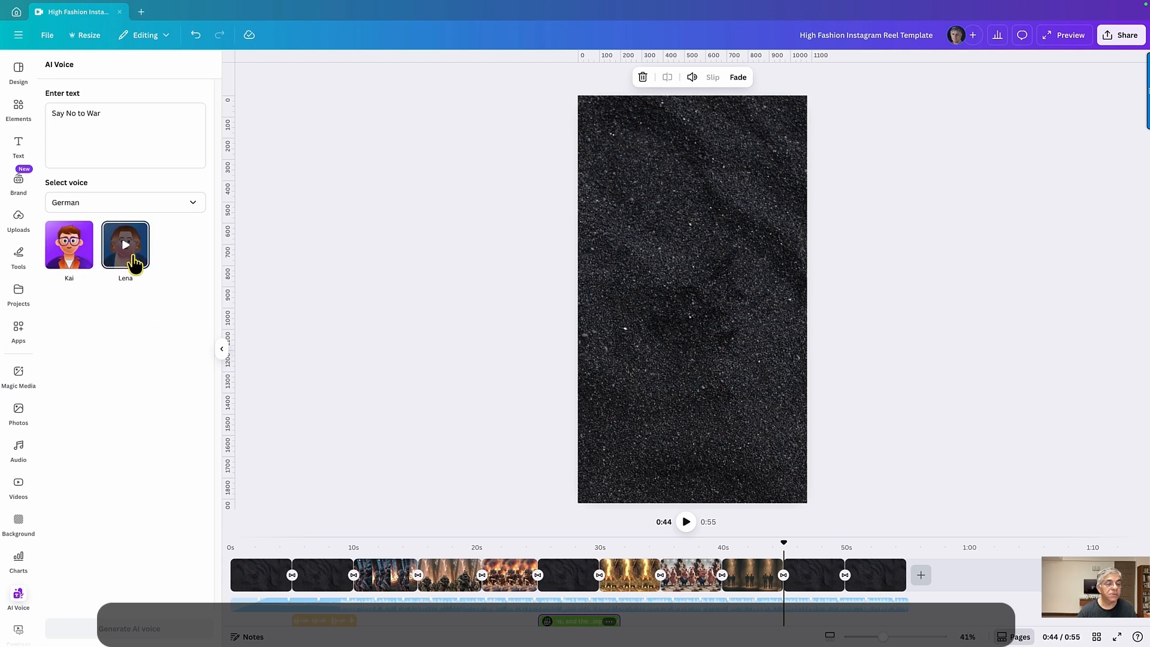
left_click(128, 628)
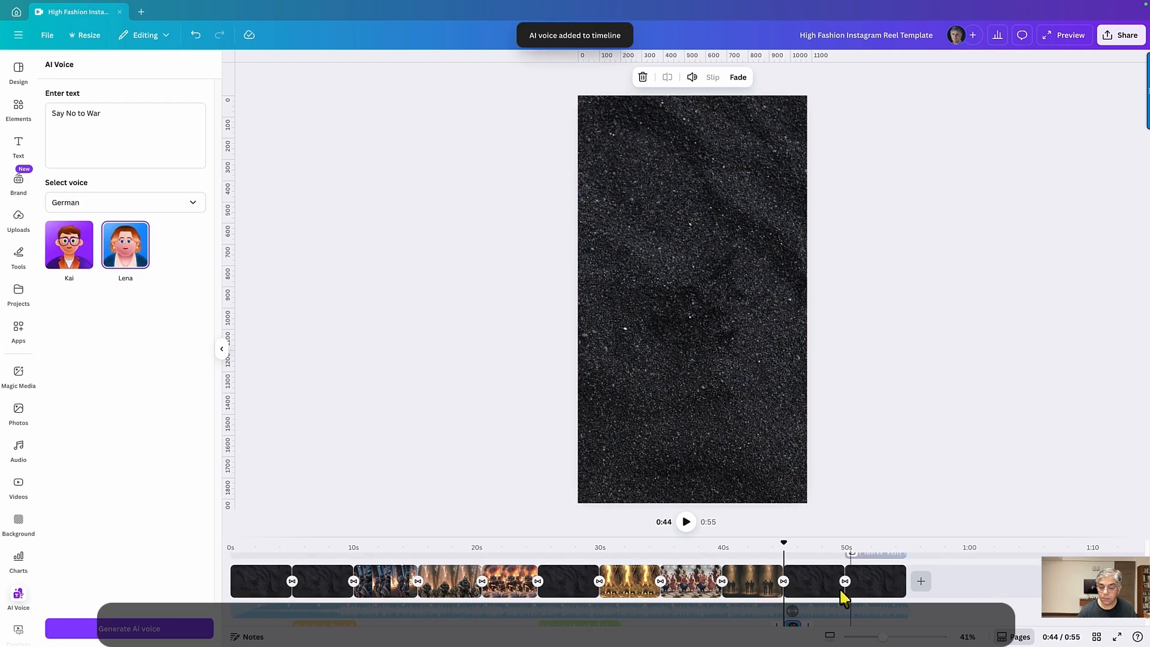
left_click_drag(783, 542, 779, 543)
left_click(686, 522)
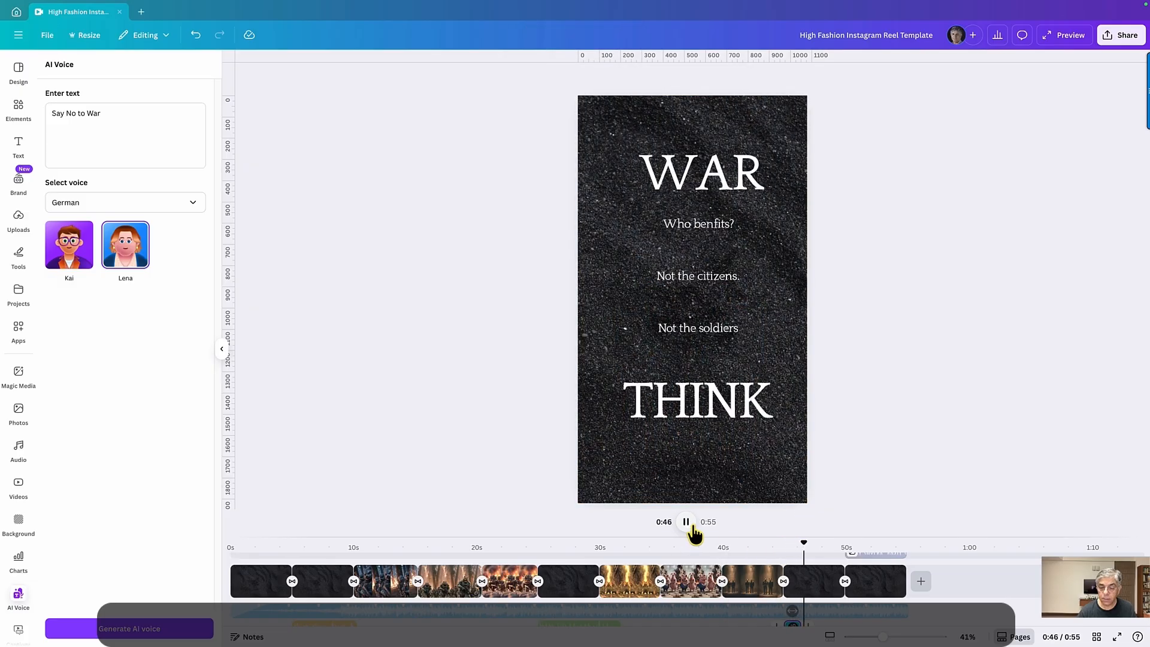
Step: Swap the last two voice clips, putting the Mandarin one at about 0:42 and "Say No to War" at about 0:26
left_click(794, 624)
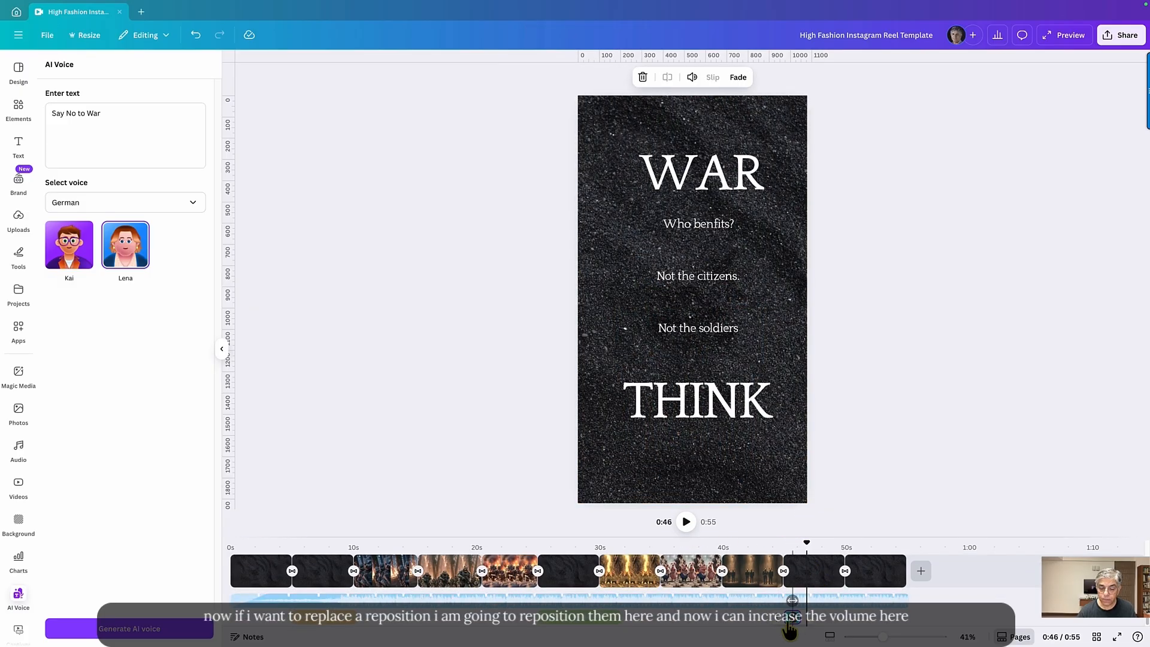
mouse_move(790, 629)
left_mouse_down()
mouse_move(518, 623)
mouse_move(800, 623)
left_mouse_up()
left_click(523, 623)
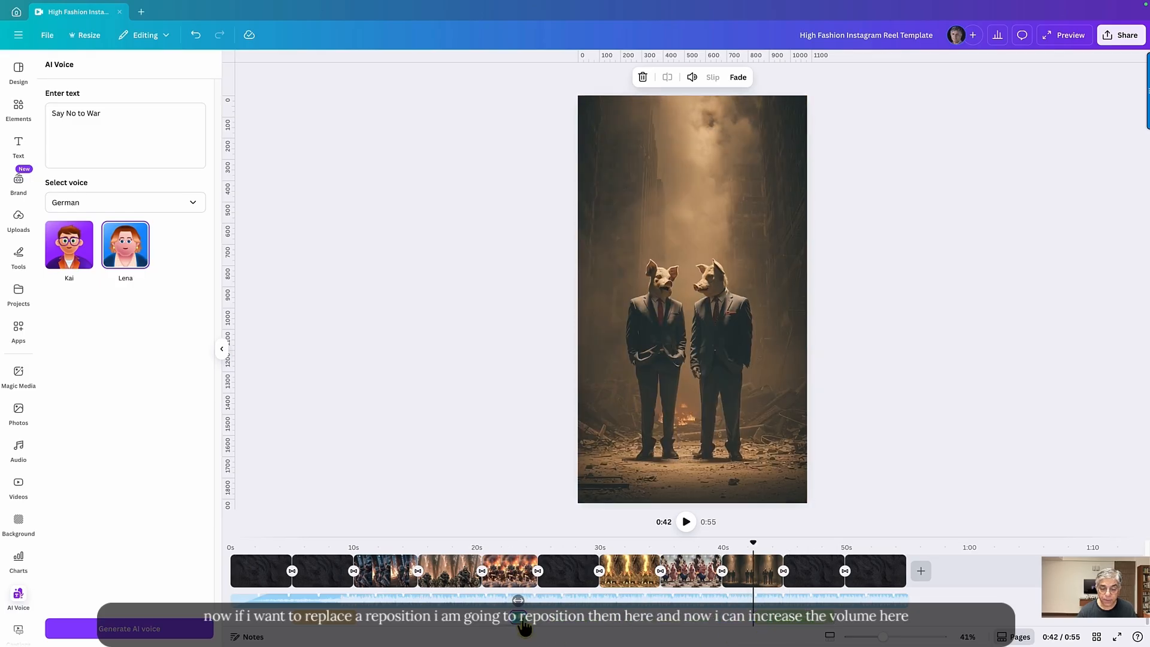
left_click_drag(523, 625, 561, 625)
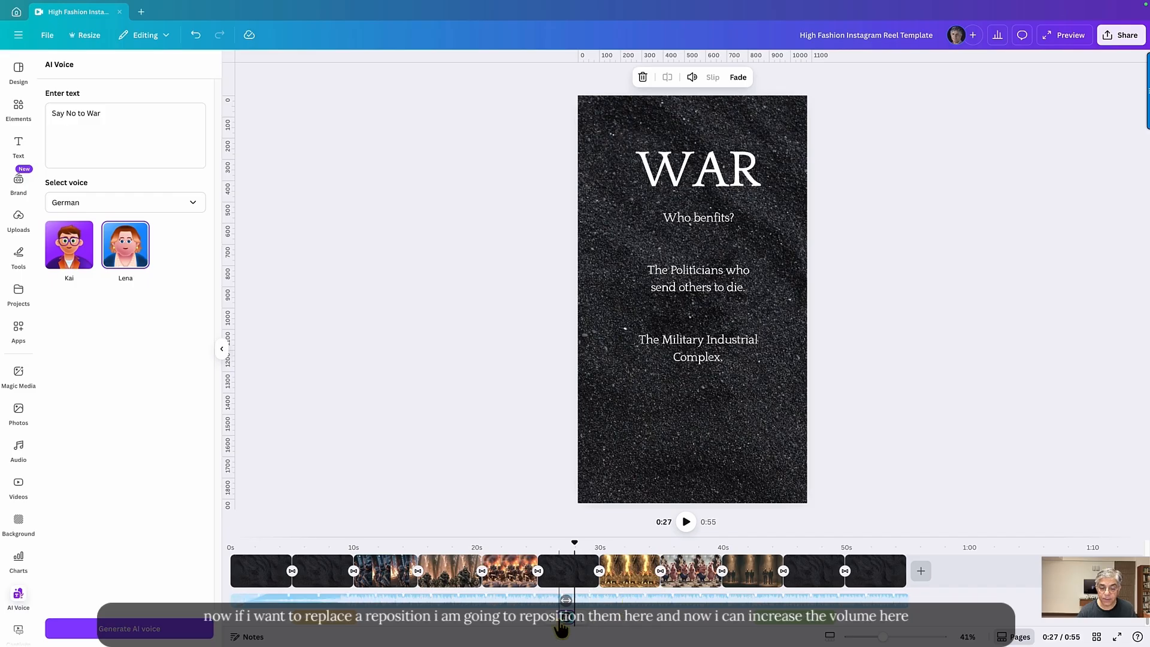
Step: Balance the volume of all audio clips in the reel and check the volume setting of the audio
left_click(691, 76)
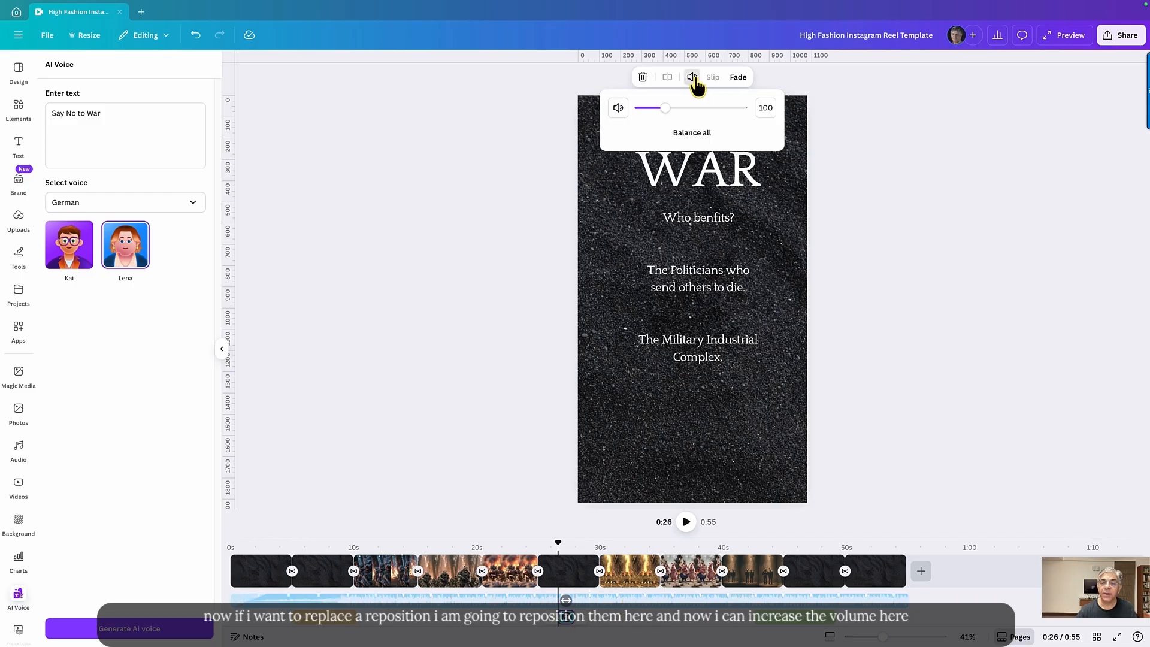
left_click(692, 133)
left_click(310, 608)
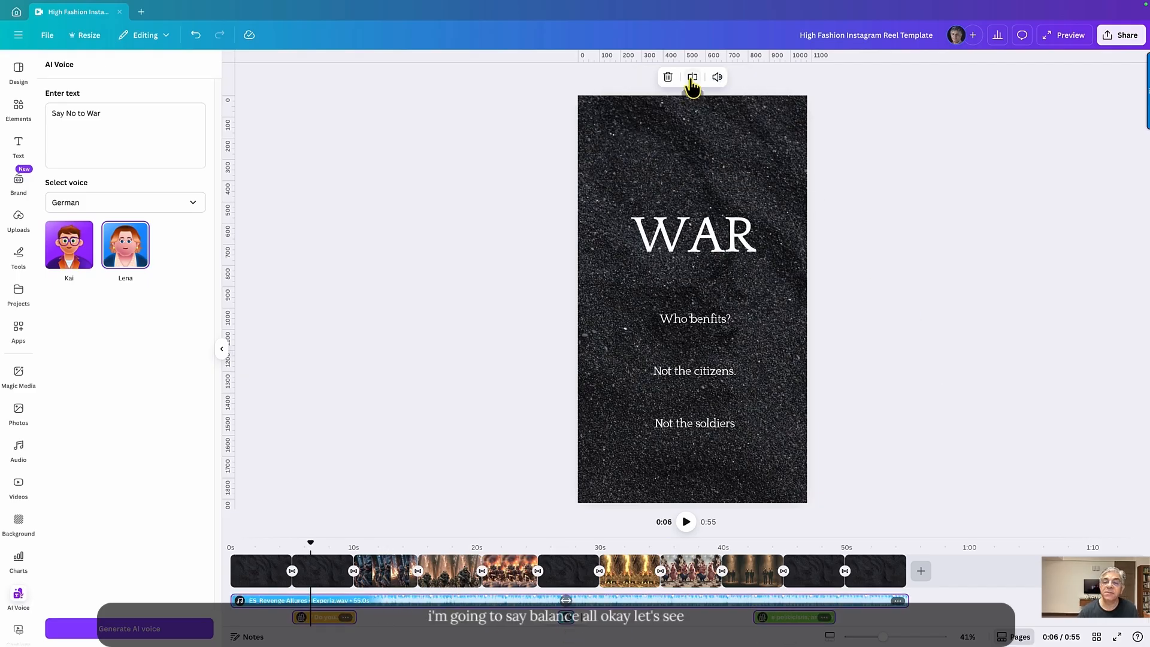
left_click(717, 78)
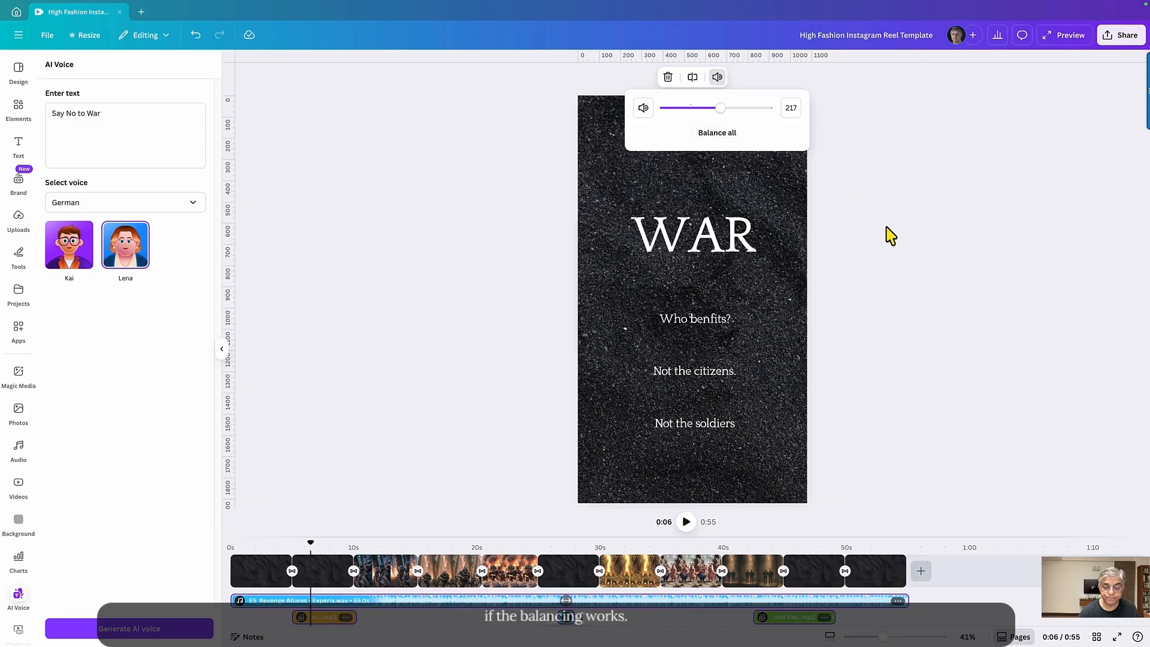
Step: Play the reel from the beginning to about 0:45 to check the voiceover levels, and return the playhead to the start
left_click_drag(312, 548, 225, 547)
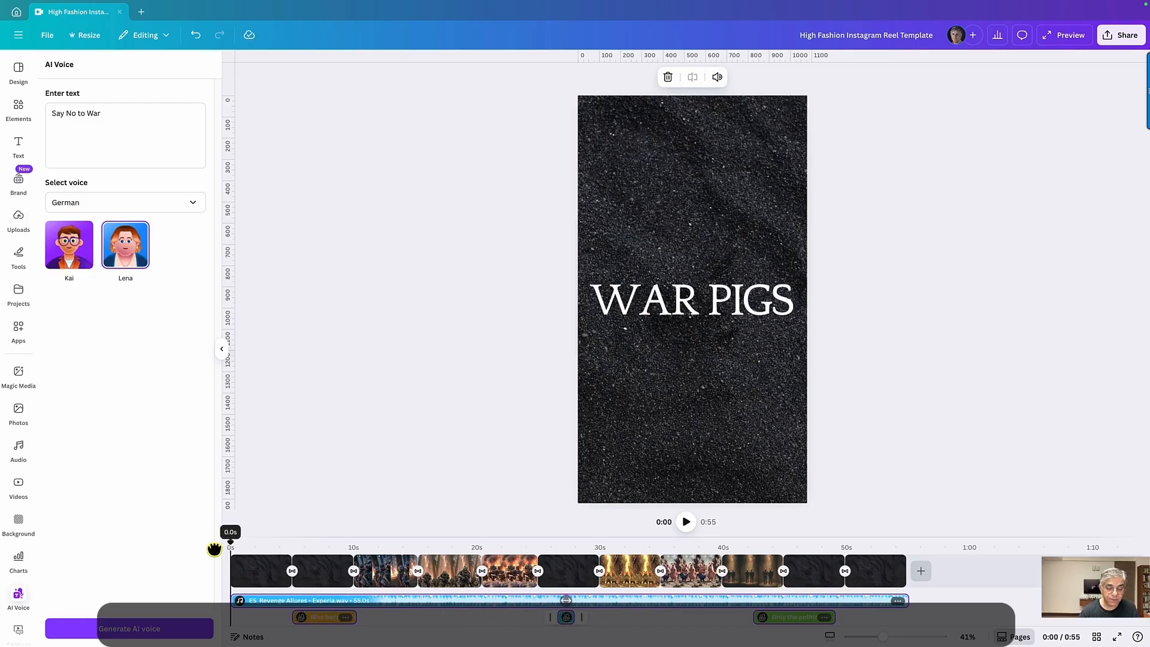
left_click(687, 522)
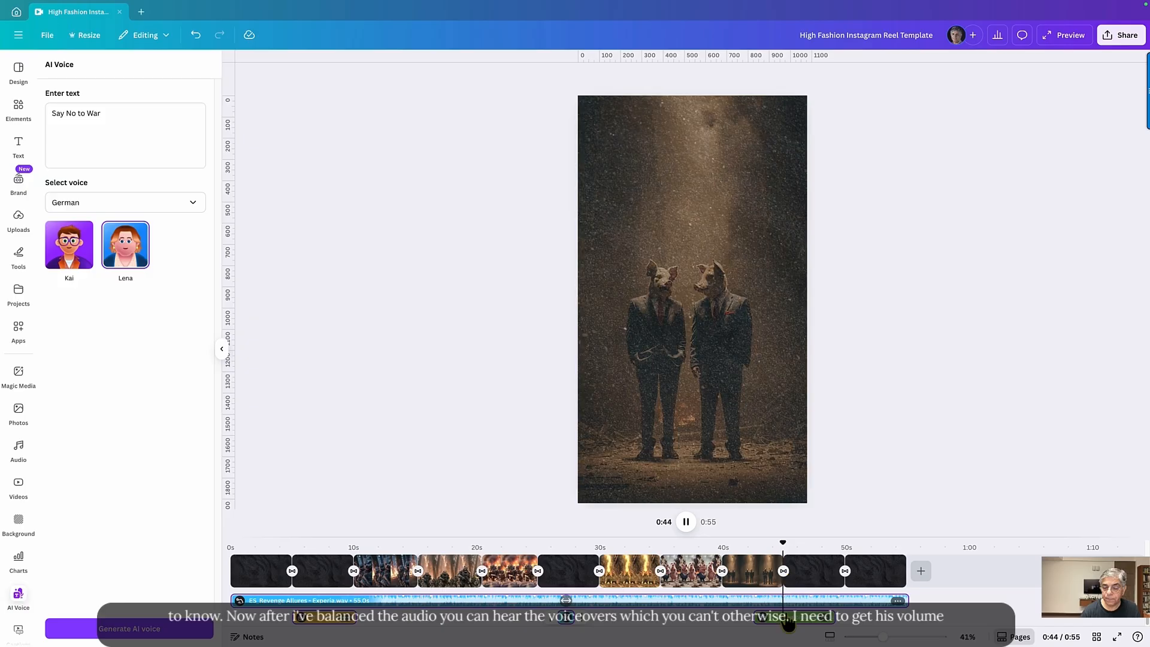
left_click(686, 522)
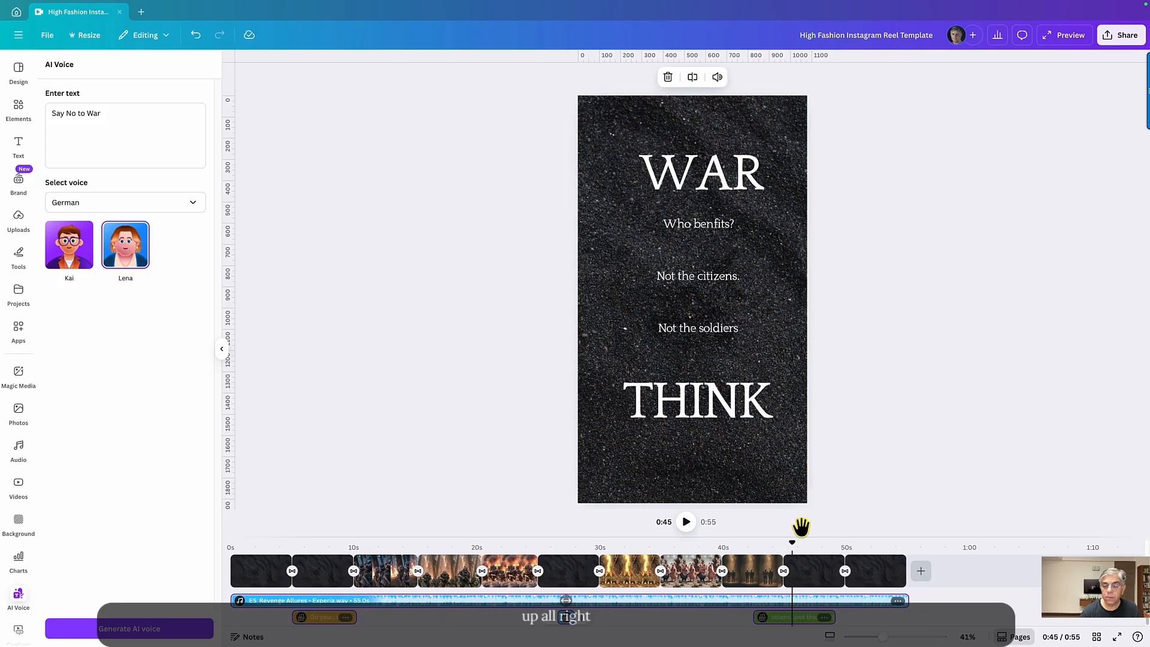
left_click(717, 76)
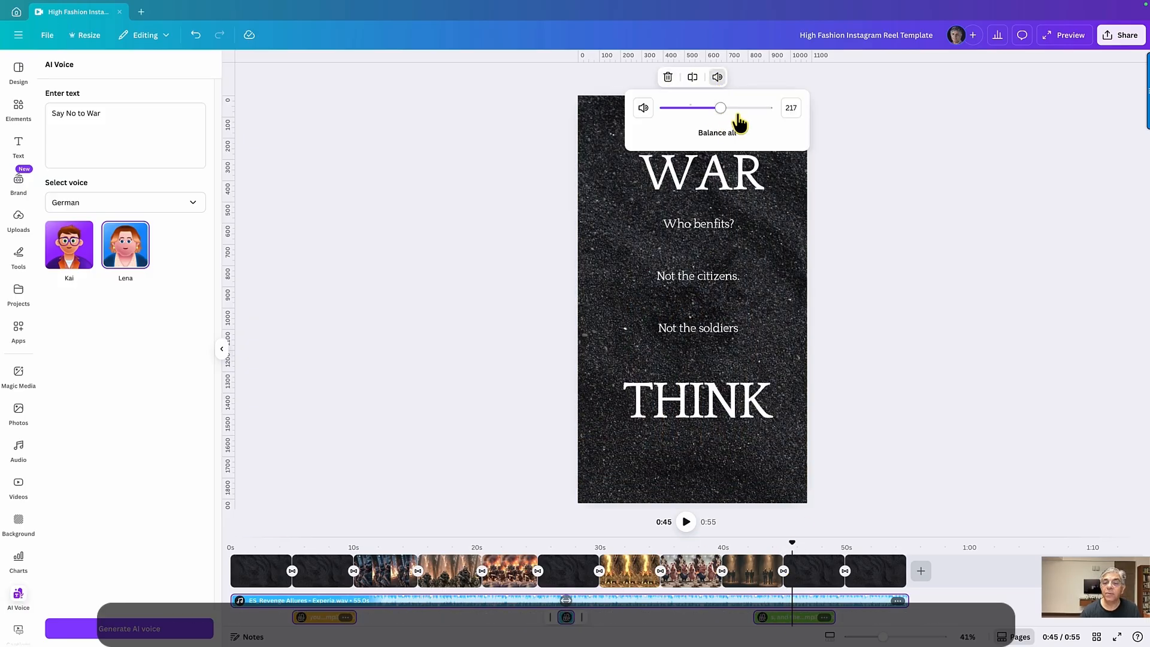
left_click(787, 550)
left_click_drag(787, 549, 146, 534)
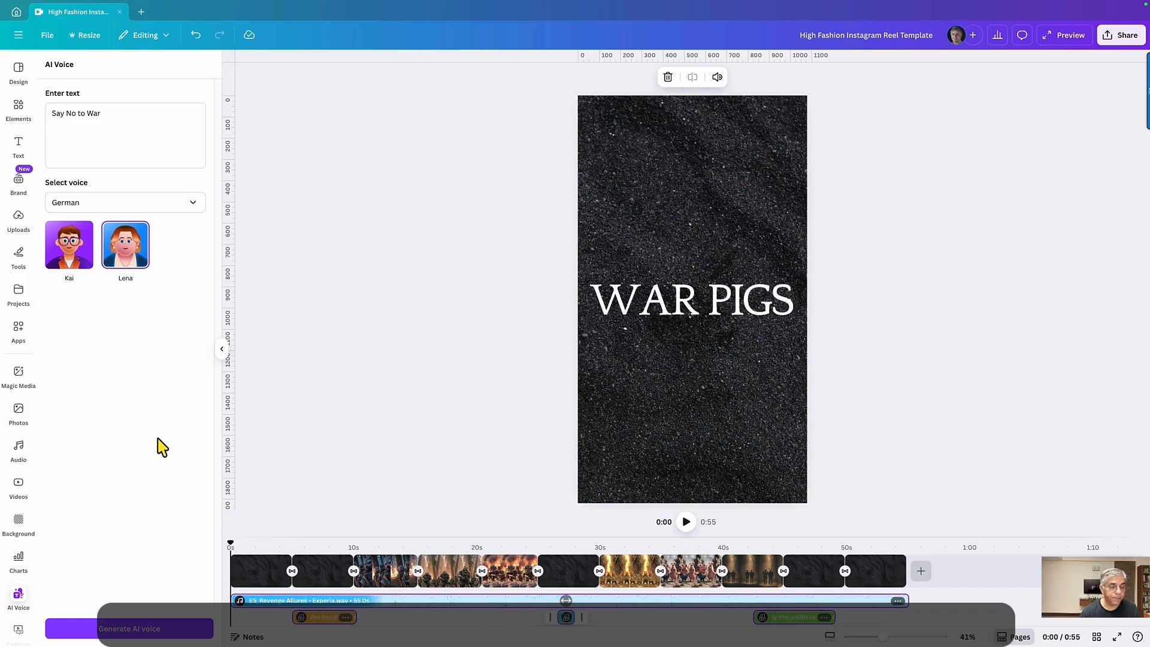
Step: Apply the Eldar filter from the Vivid group to the first pig soldier video at 0:12
left_click(386, 576)
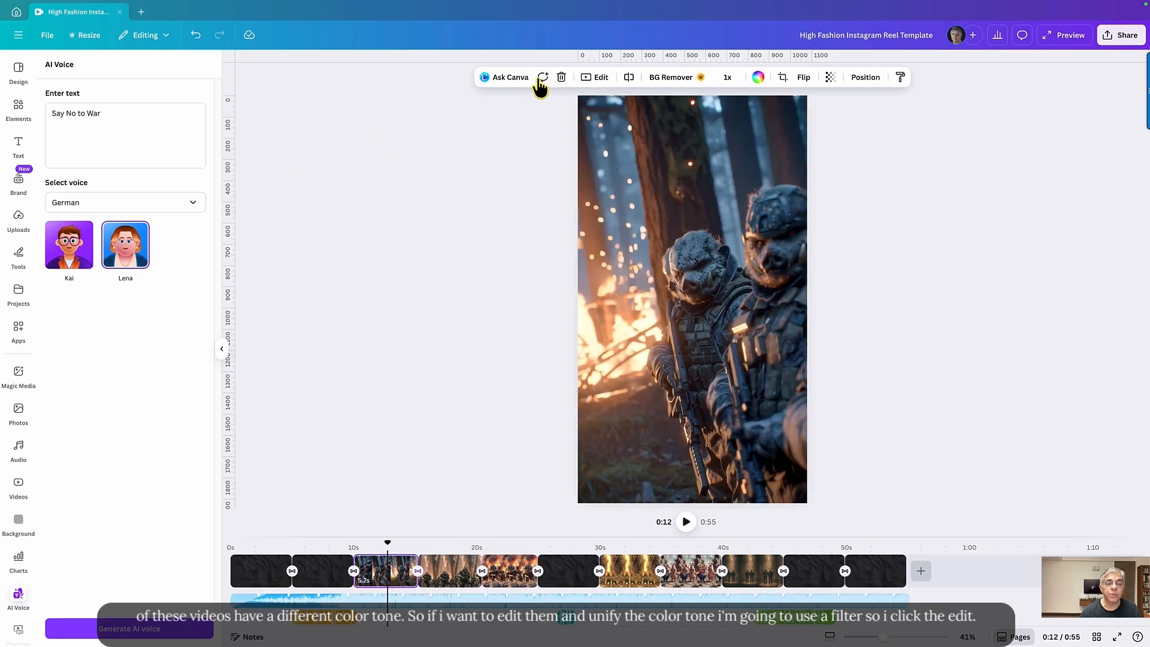
left_click(598, 82)
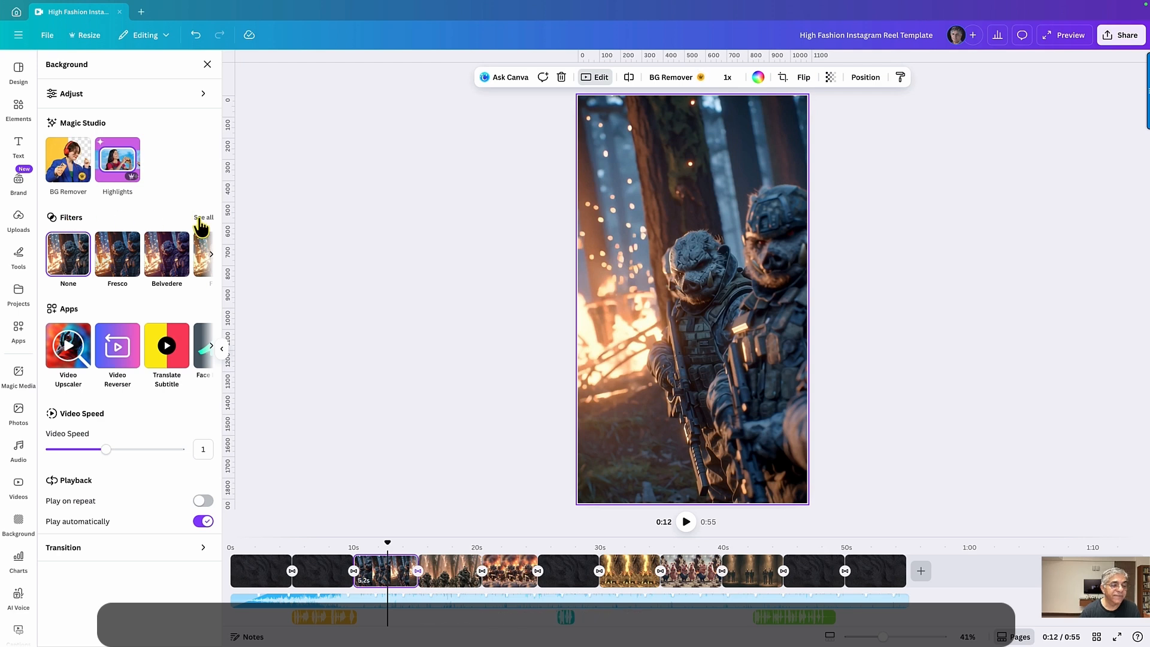
left_click(202, 218)
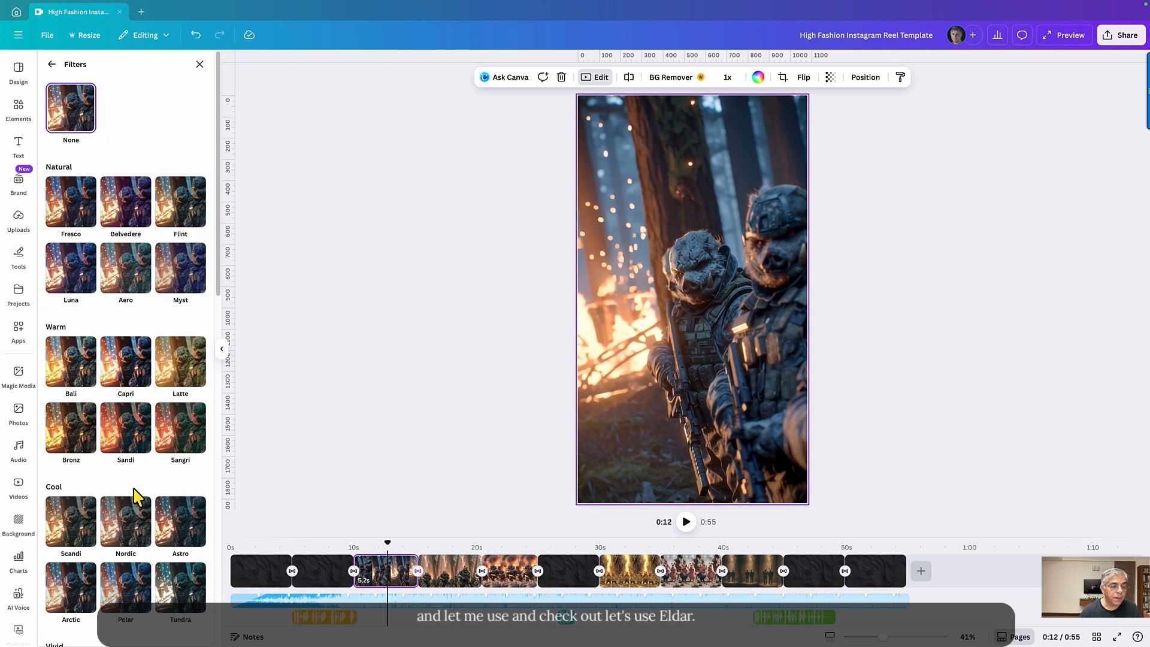
scroll(129, 479, "down", 5)
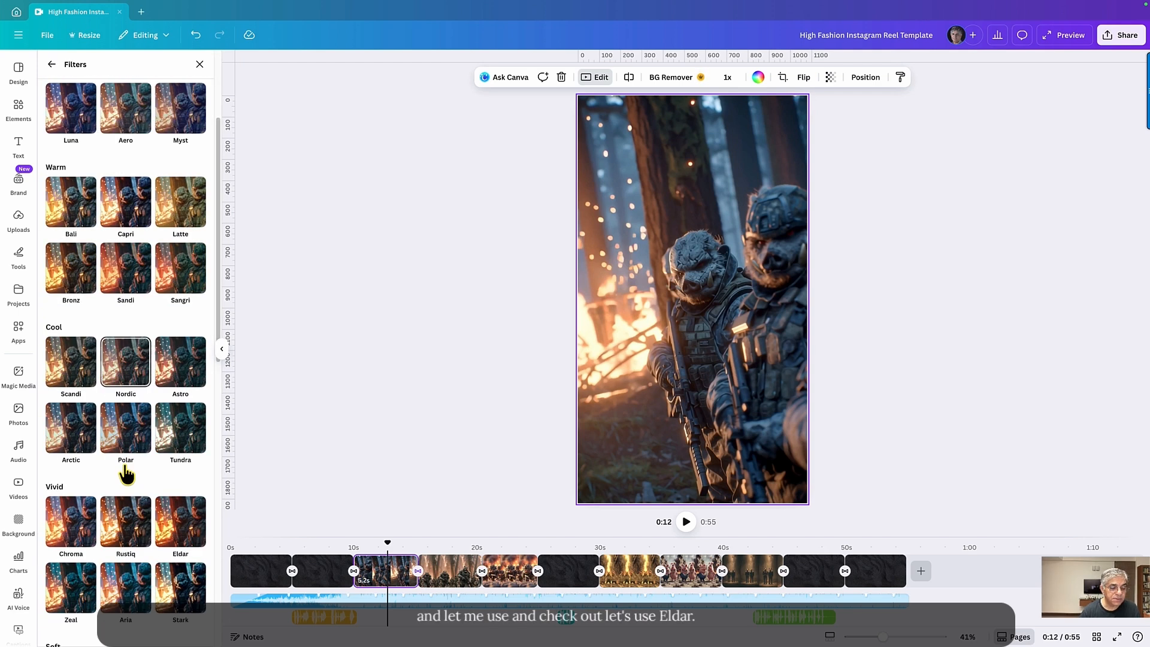
scroll(126, 473, "down", 1)
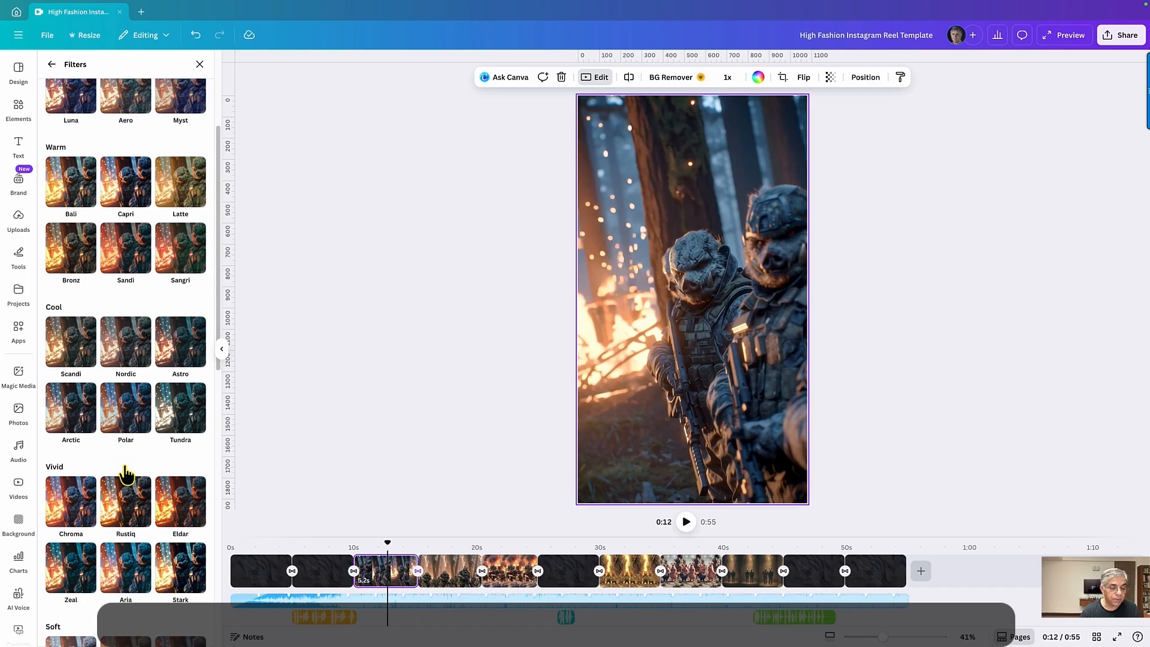
left_click(182, 506)
Step: Apply the Eldar filter to the armoured pig video at 0:16 and the baby pig soldier video at 0:22
left_click(432, 566)
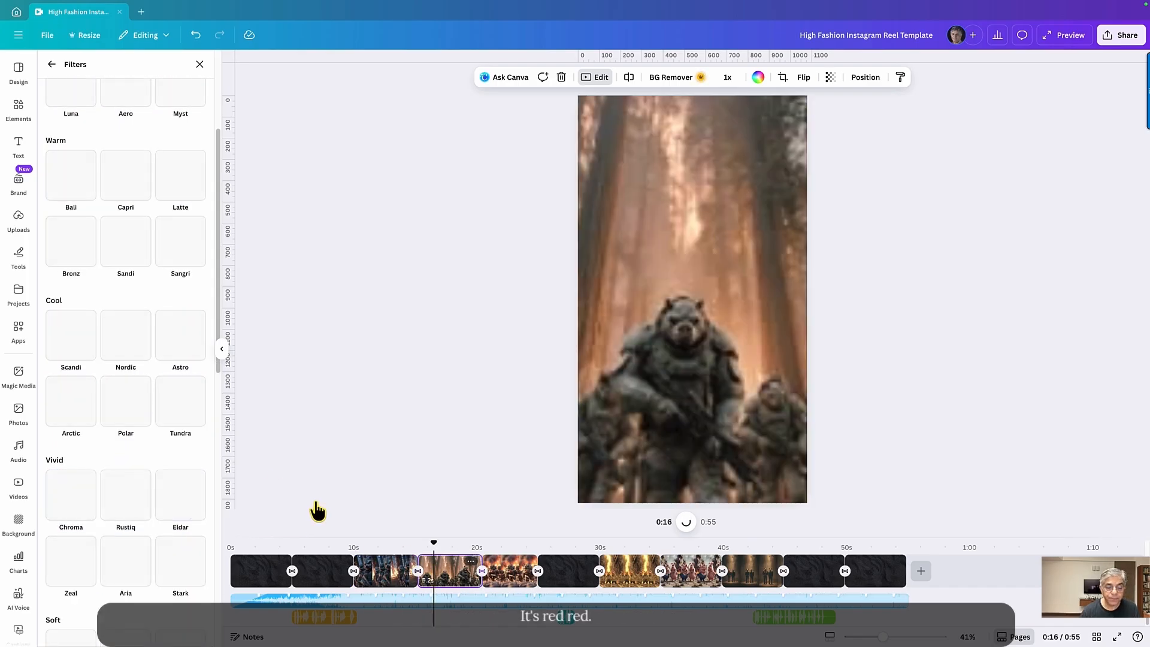
left_click(183, 503)
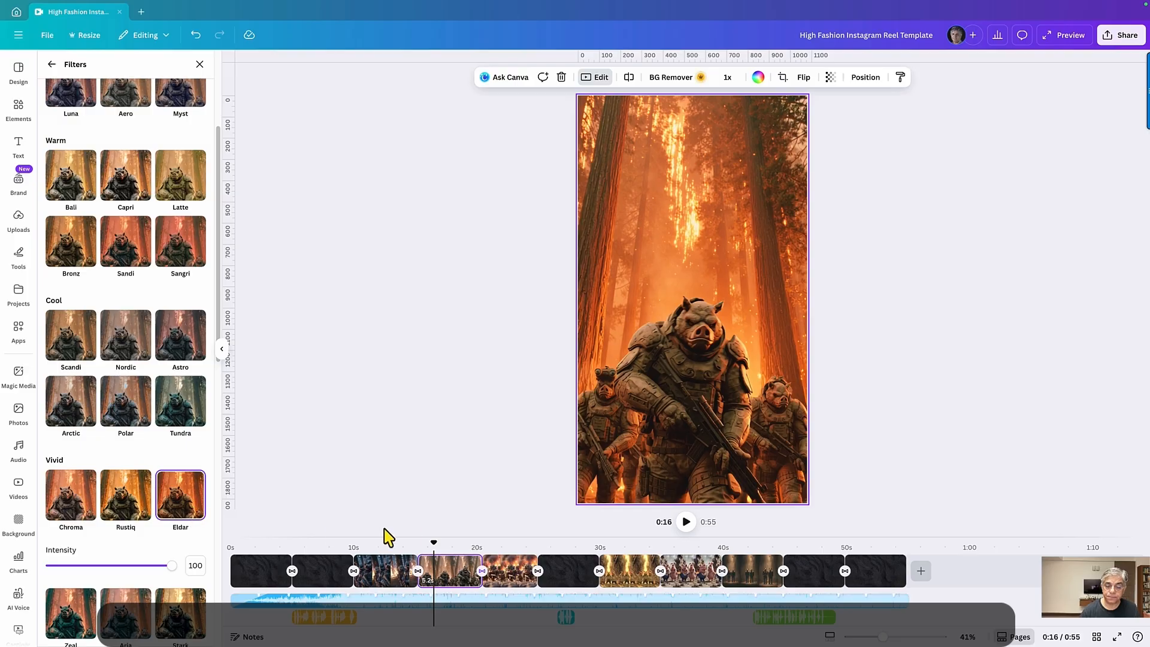
left_click(505, 571)
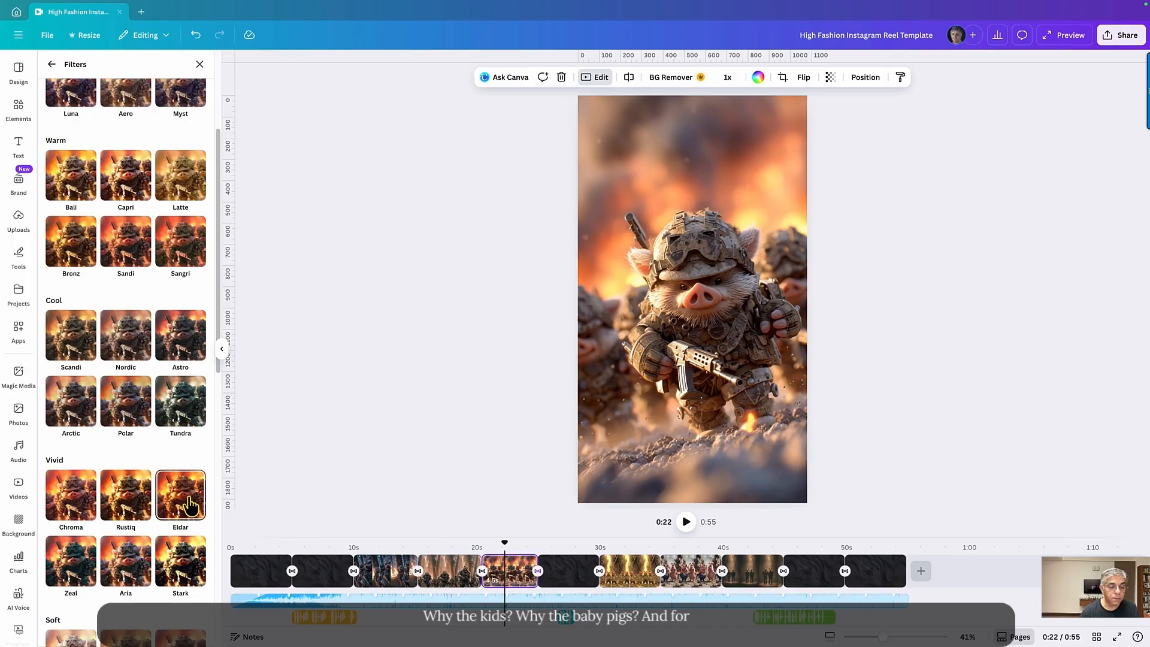
left_click(189, 503)
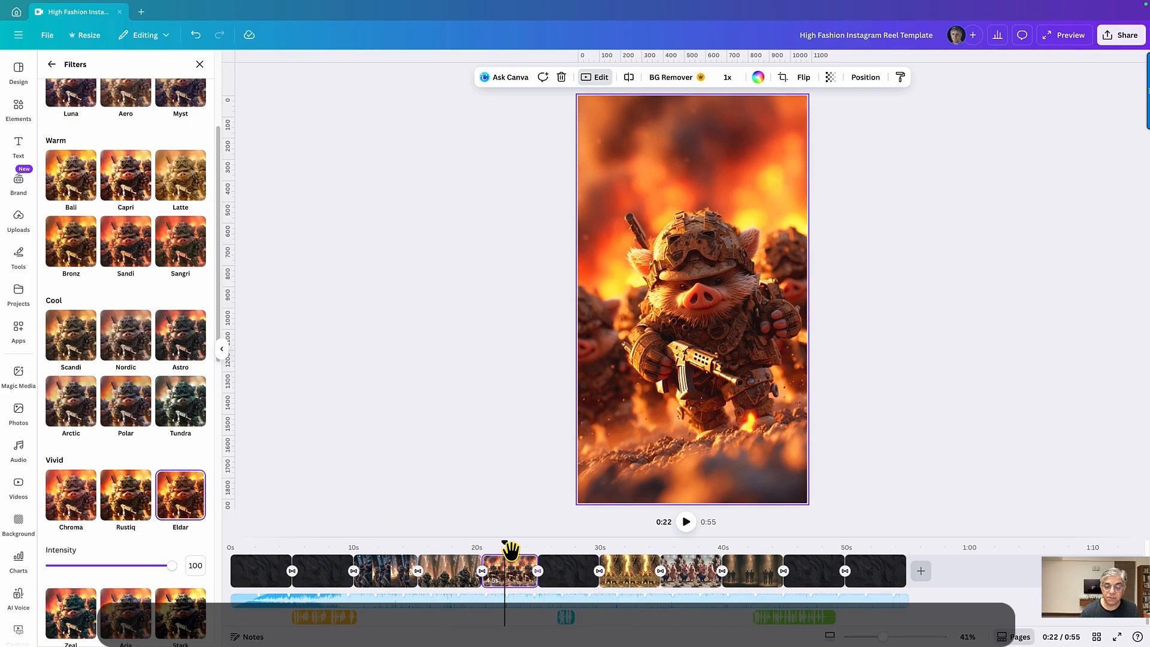
Step: Apply the Tundra filter to the video of three pigs in coats at 0:31 and the two-pig politician video at 0:36
left_click_drag(506, 549, 622, 549)
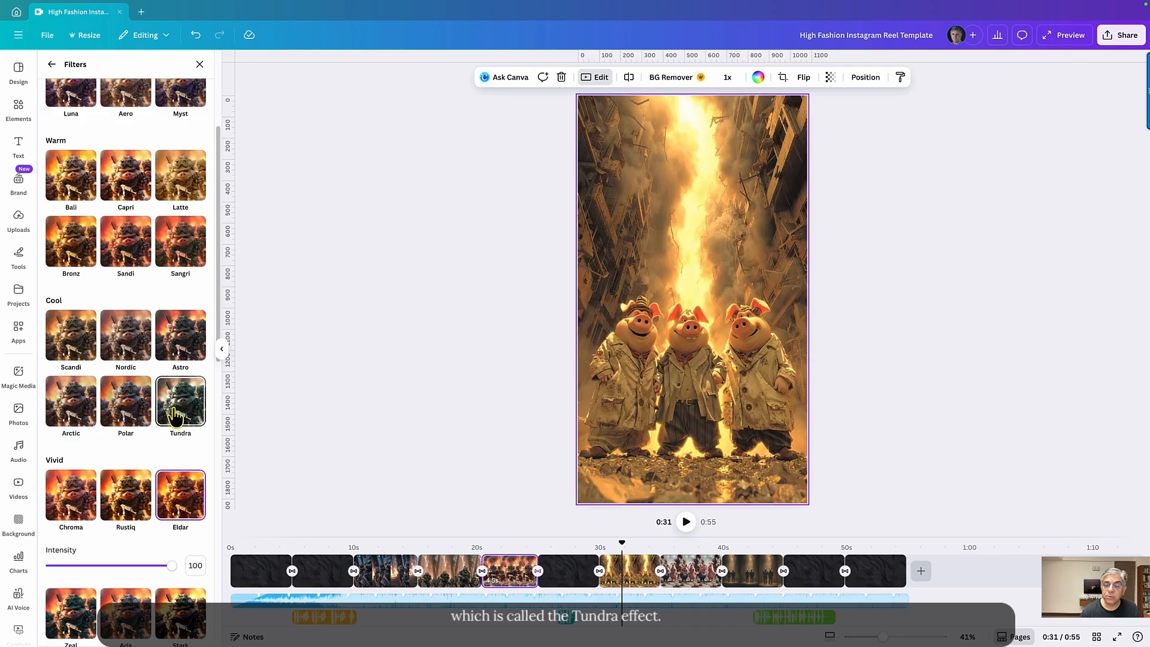
left_click(175, 413)
left_click(599, 553)
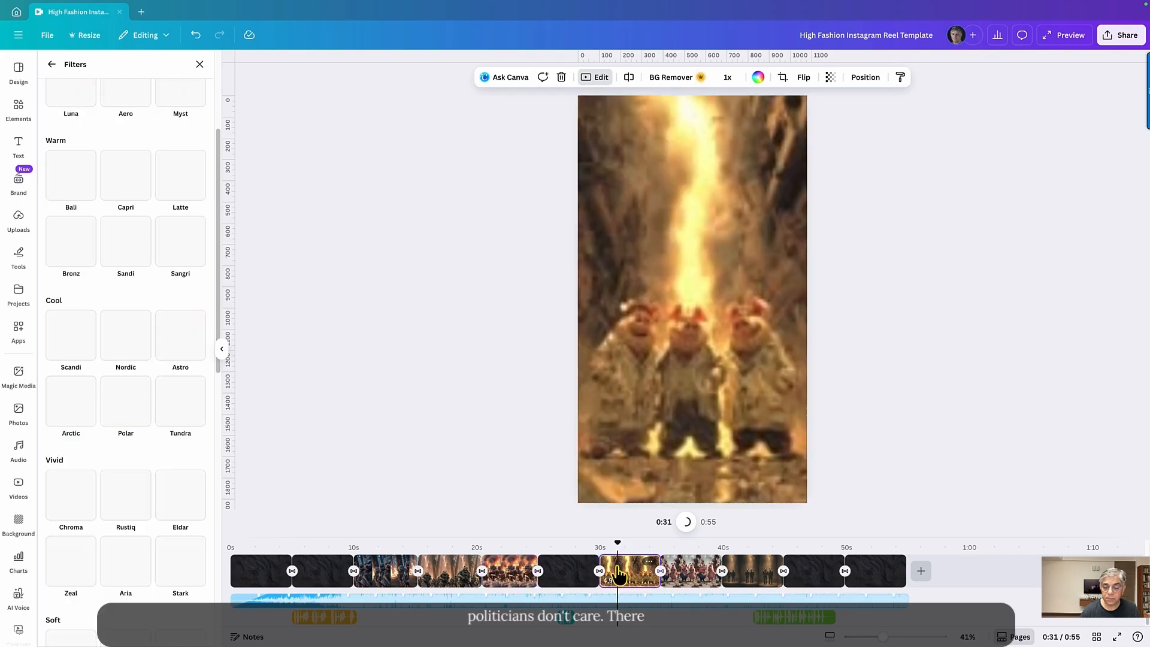
left_click(674, 566)
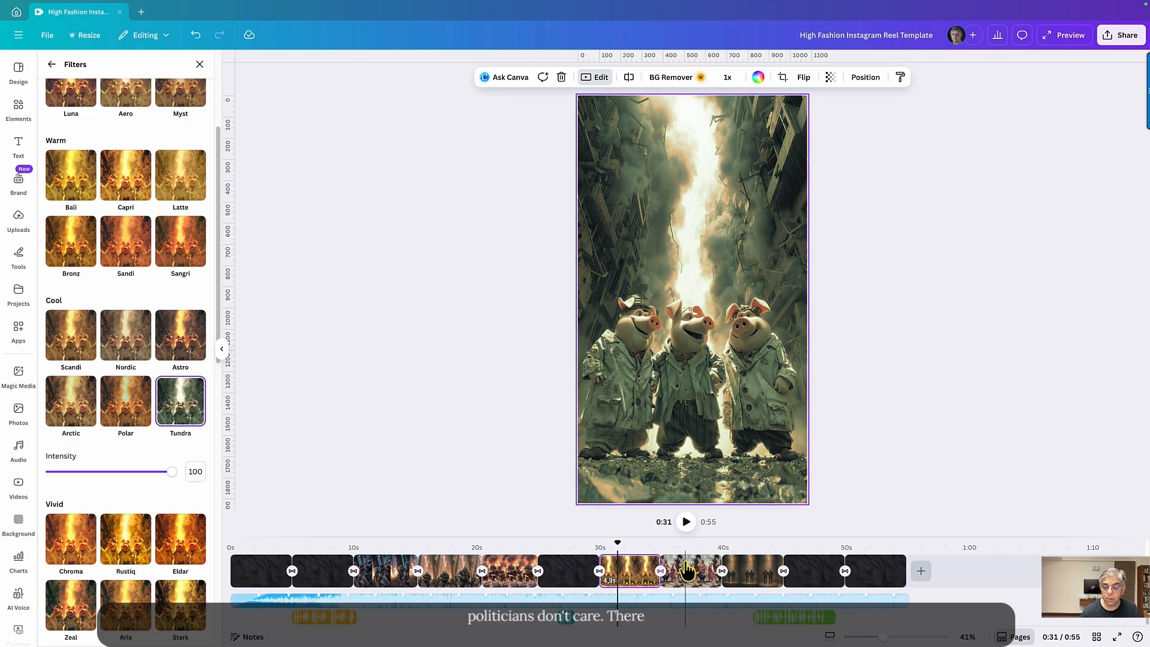
left_click(179, 412)
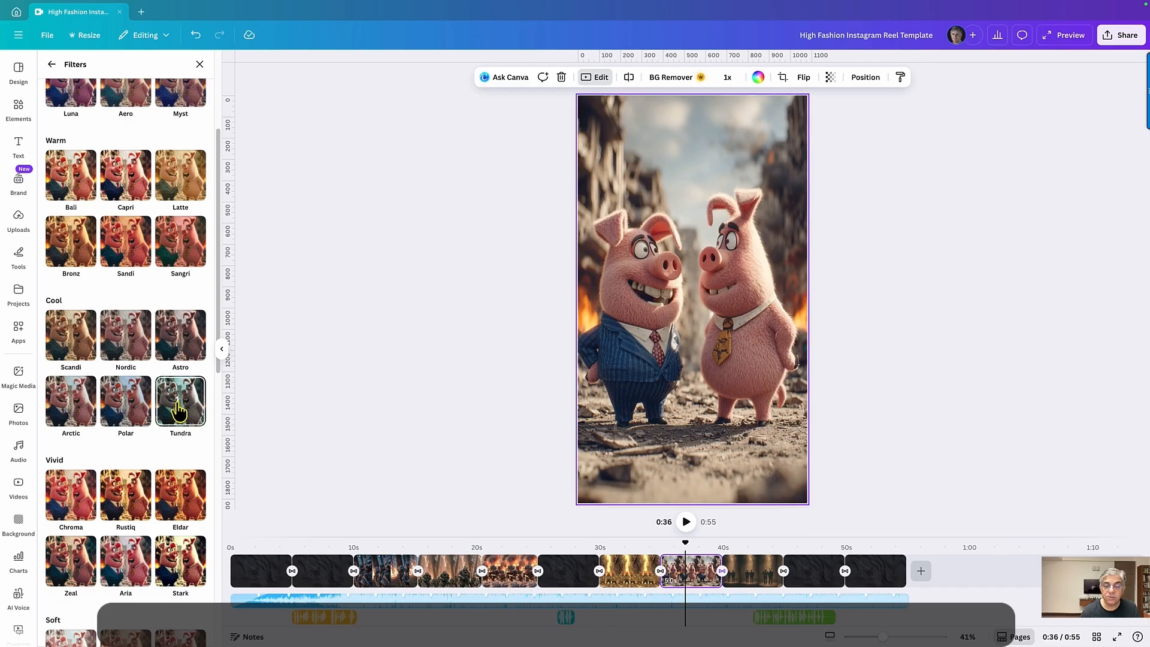
Step: Apply the Tundra filter to the video of two pigs in suits at 0:41 and return the playhead to the start
left_click(736, 572)
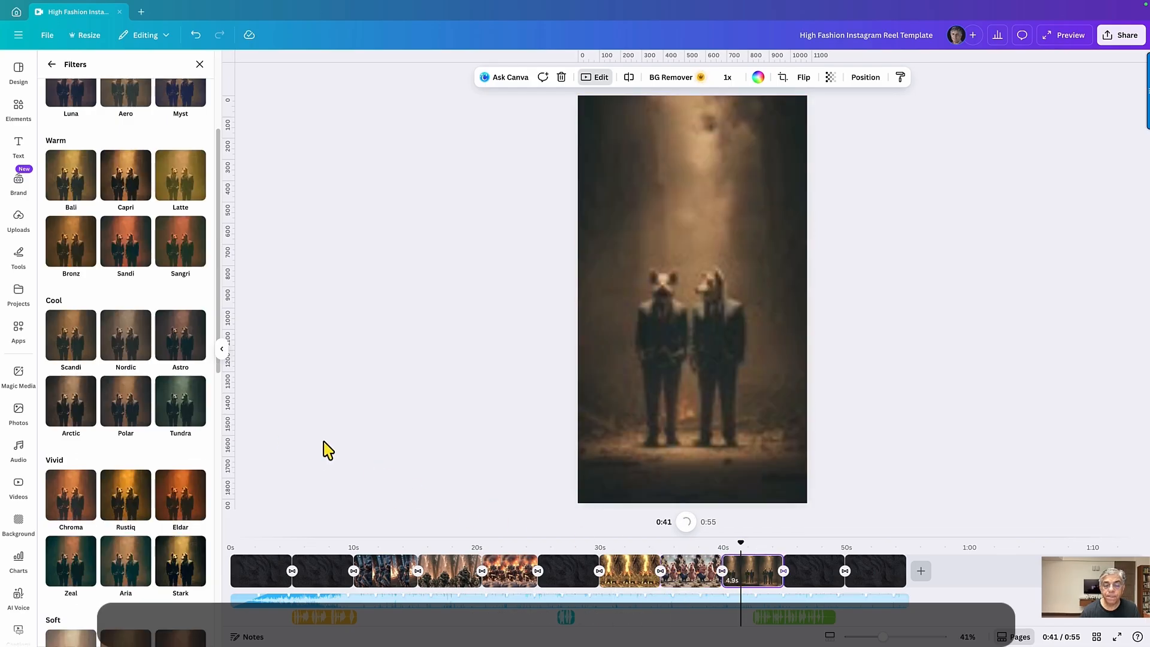
left_click(190, 419)
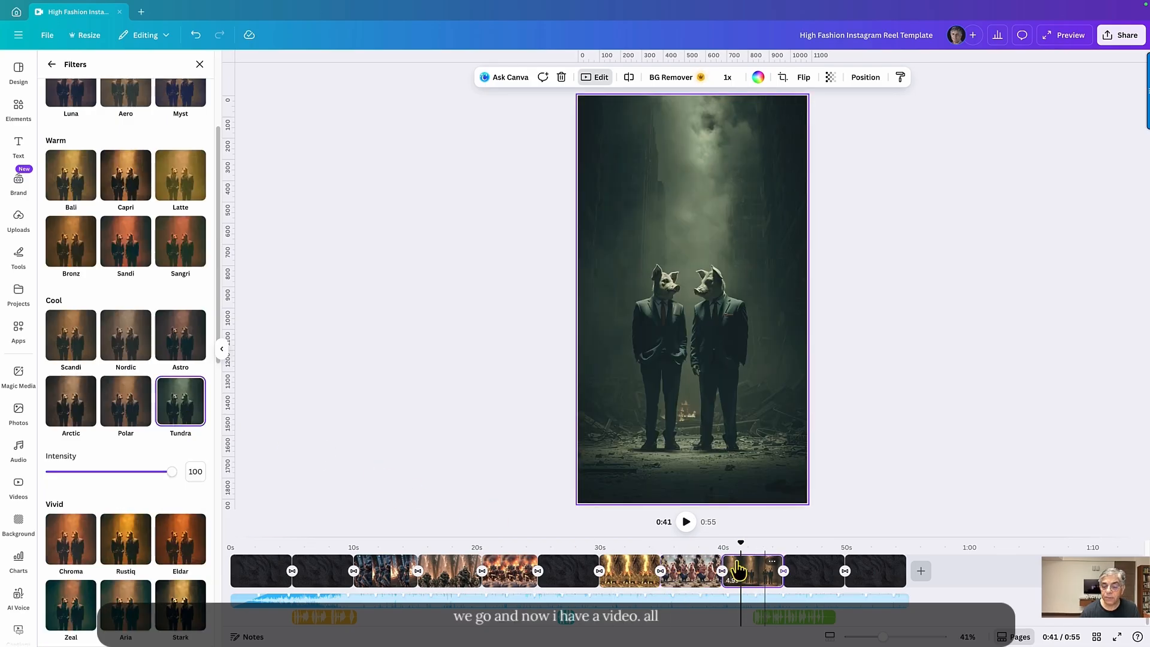
left_click_drag(741, 542, 57, 522)
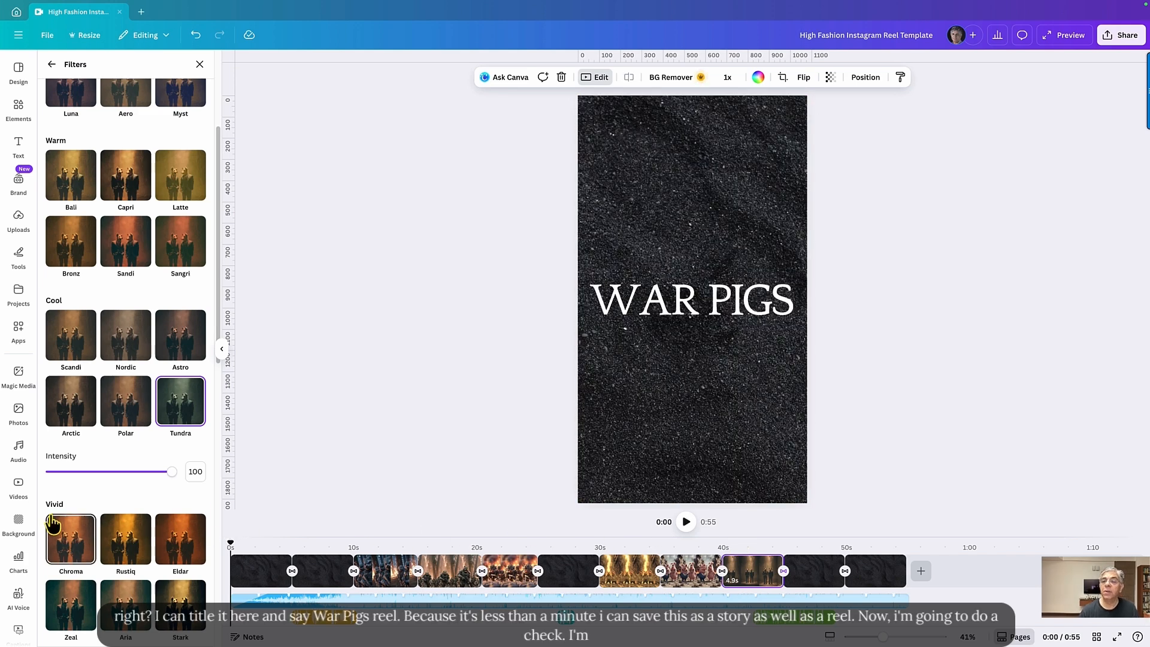
Step: Rename the design as War Pigs Reel
left_click_drag(800, 34, 931, 34)
type("War Pigs Reel")
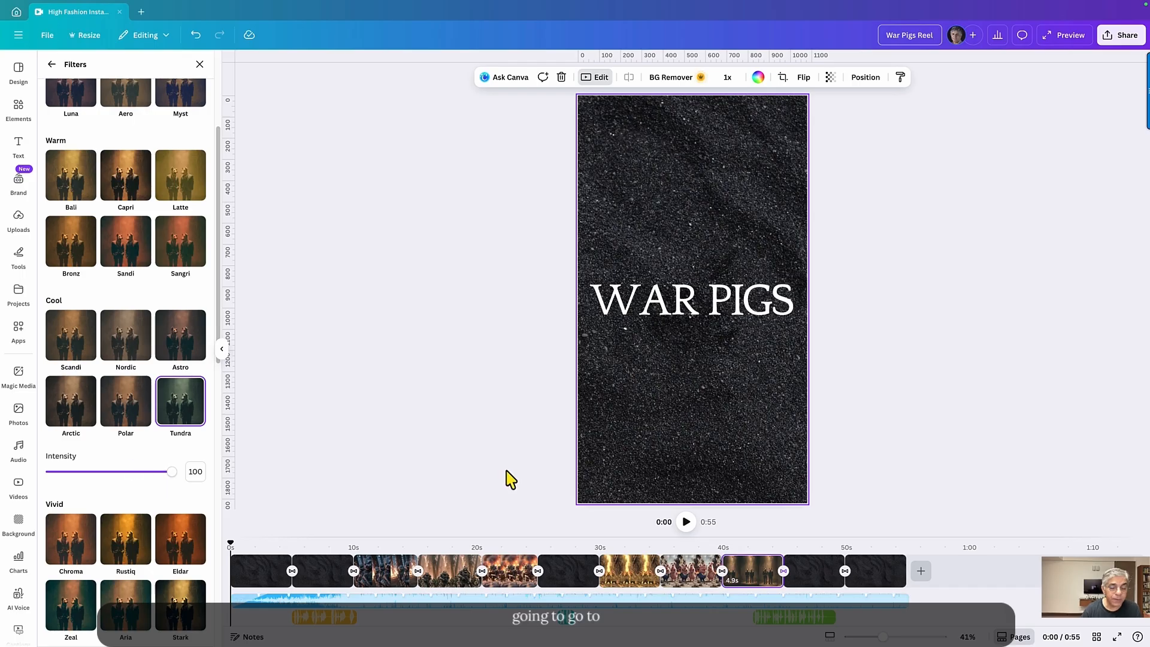
Step: Search the apps for Meta Design Check and open that app
left_click(18, 332)
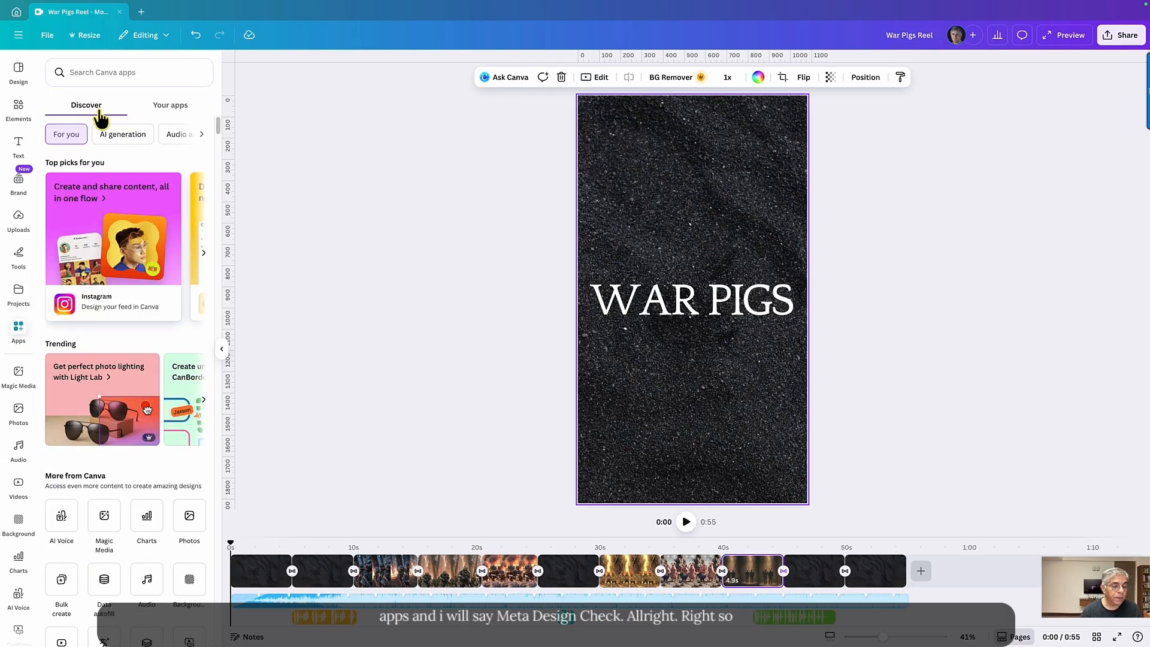
left_click(109, 74)
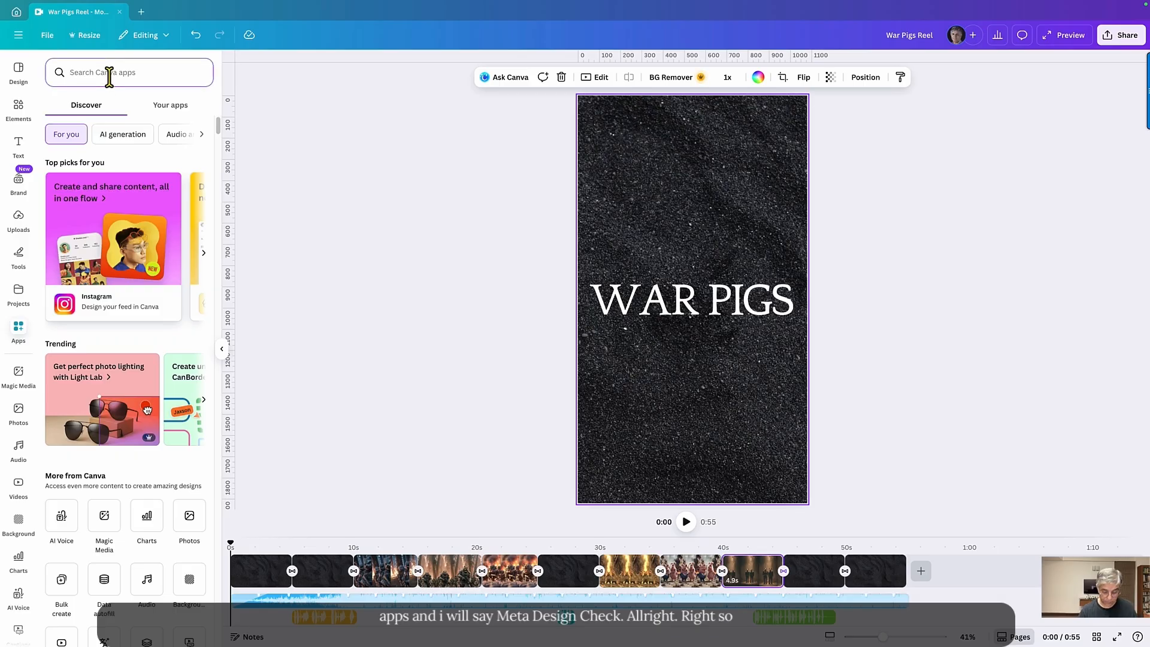
type("Meta")
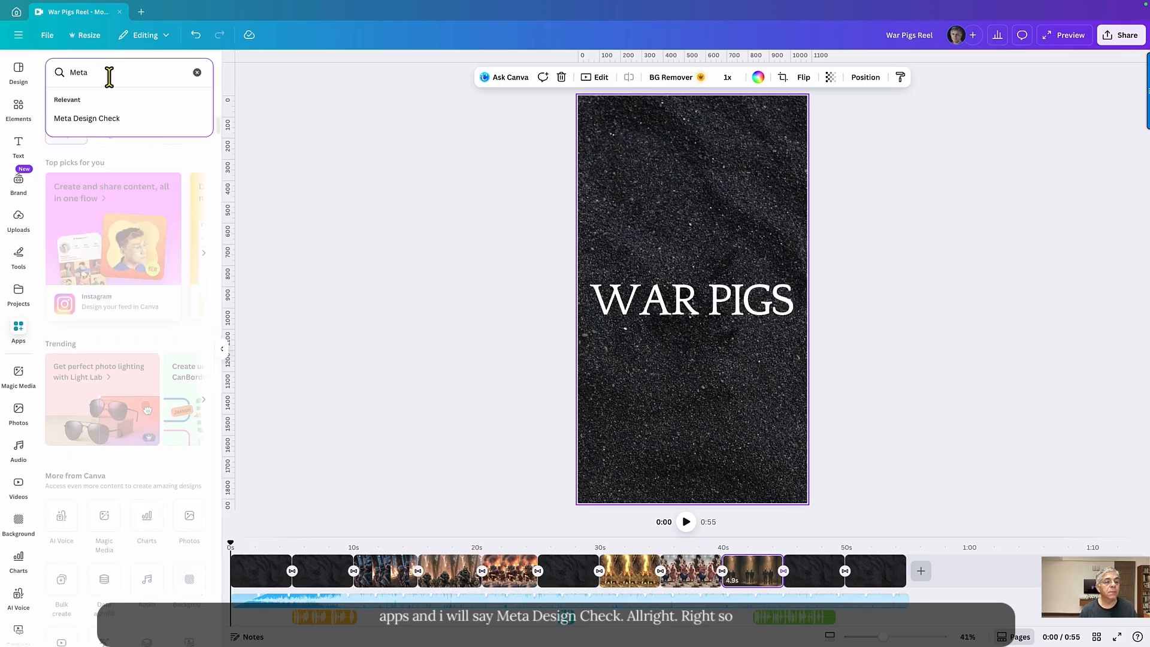
left_click(112, 122)
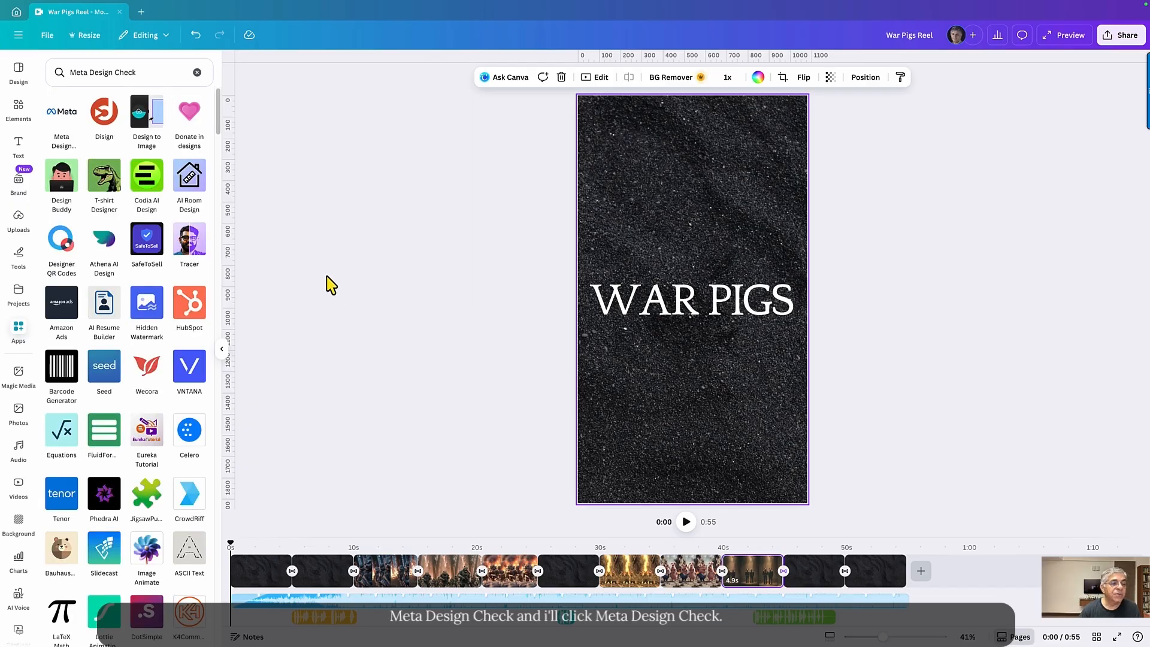
left_click(66, 119)
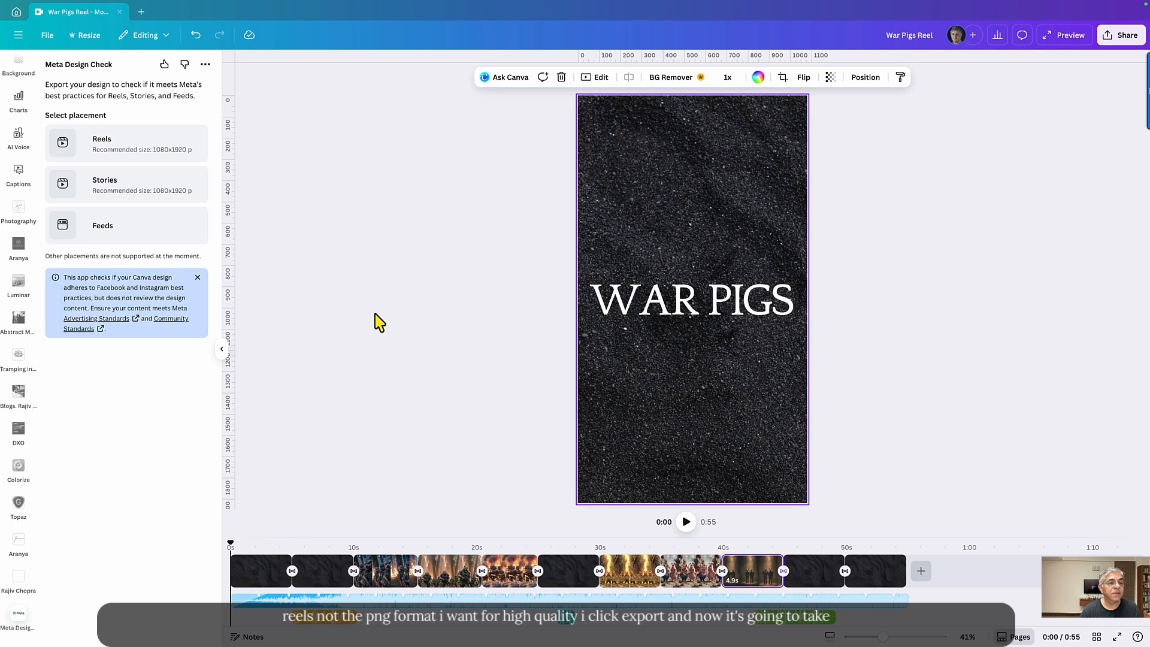
Step: Choose the Reels placement in Meta Design Check and export the design as MP4 Video for checking
left_click(113, 156)
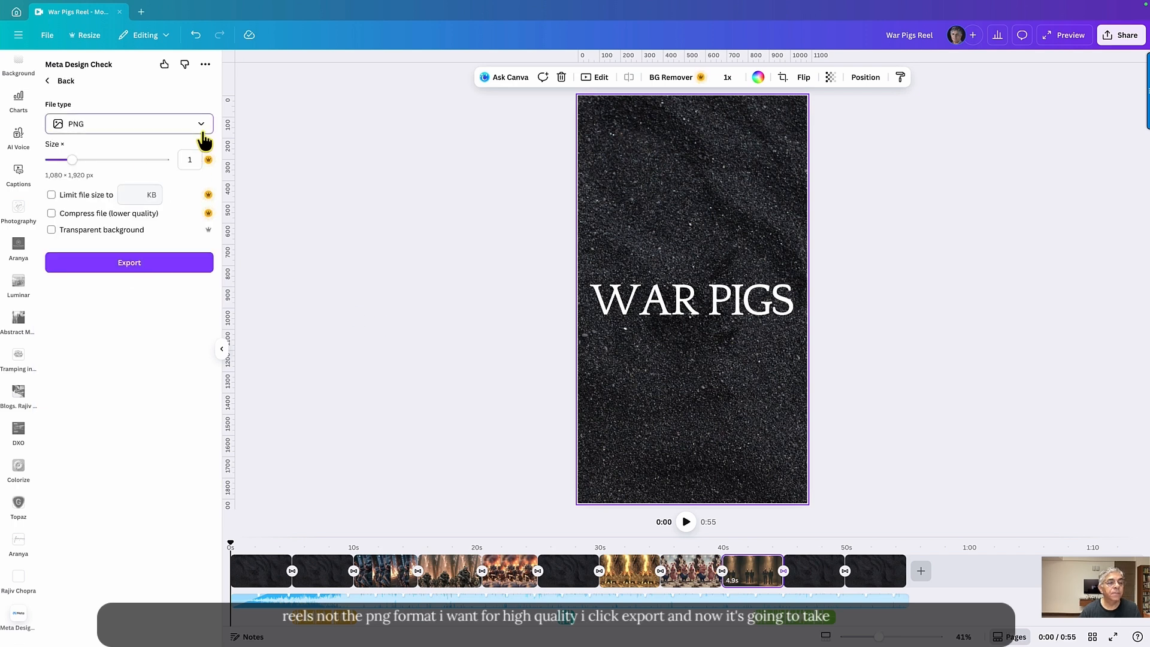
left_click(199, 125)
left_click(153, 216)
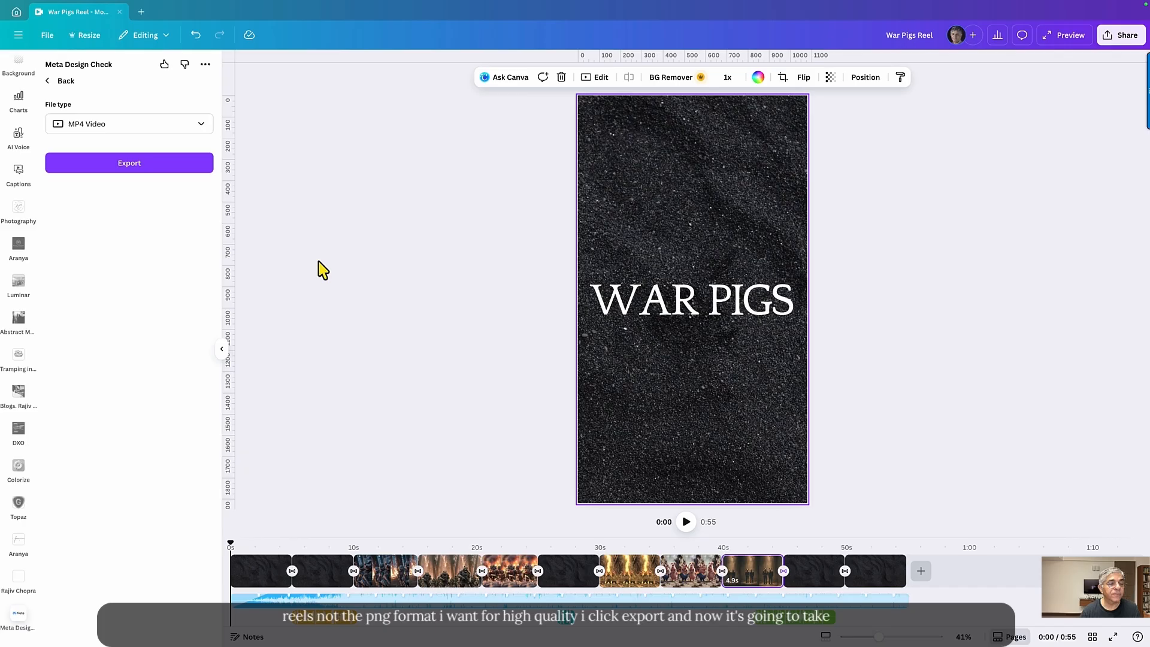
left_click(135, 168)
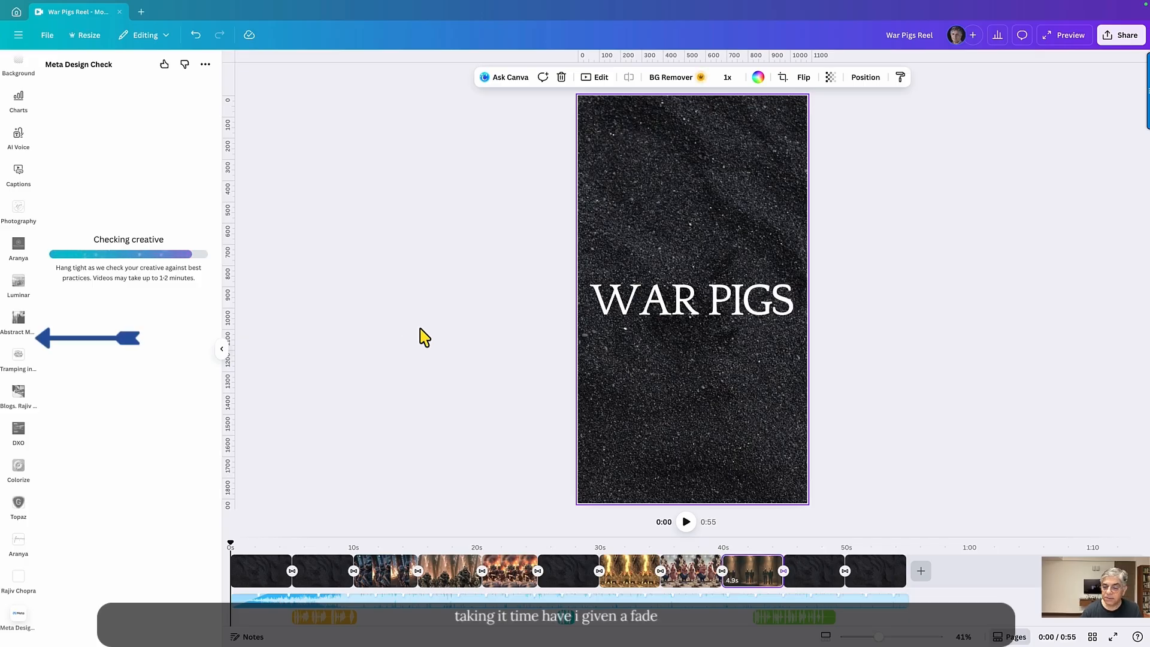
Step: Set the background music's fade-out to 3.0 seconds and return the playhead to the start
left_click(891, 602)
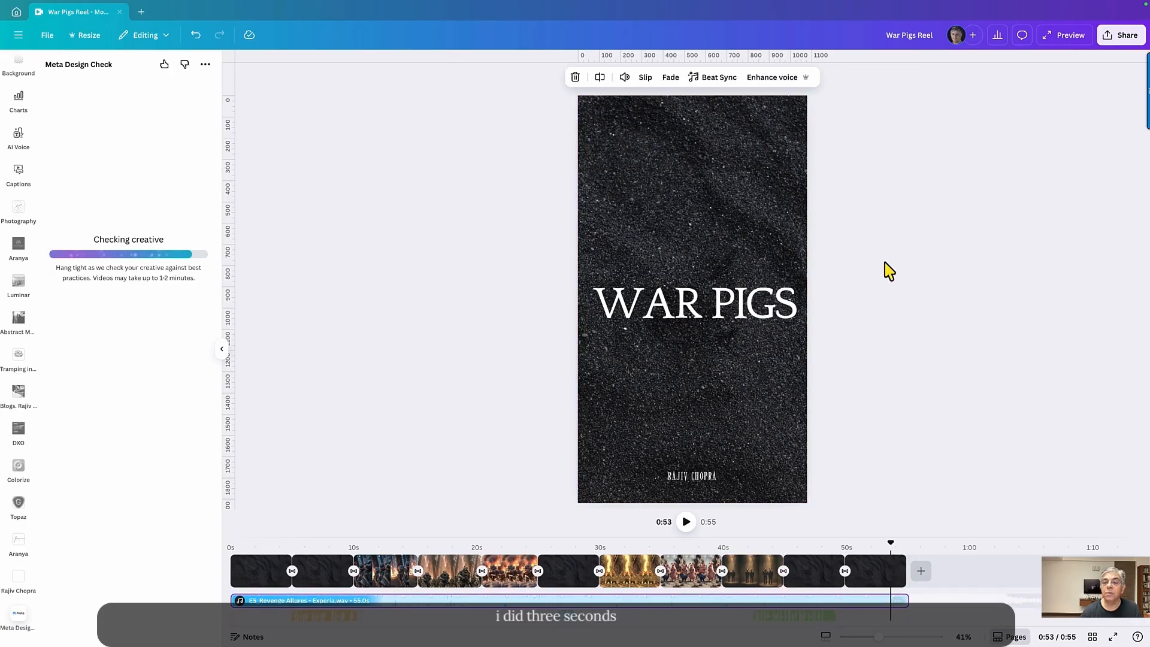
left_click(670, 78)
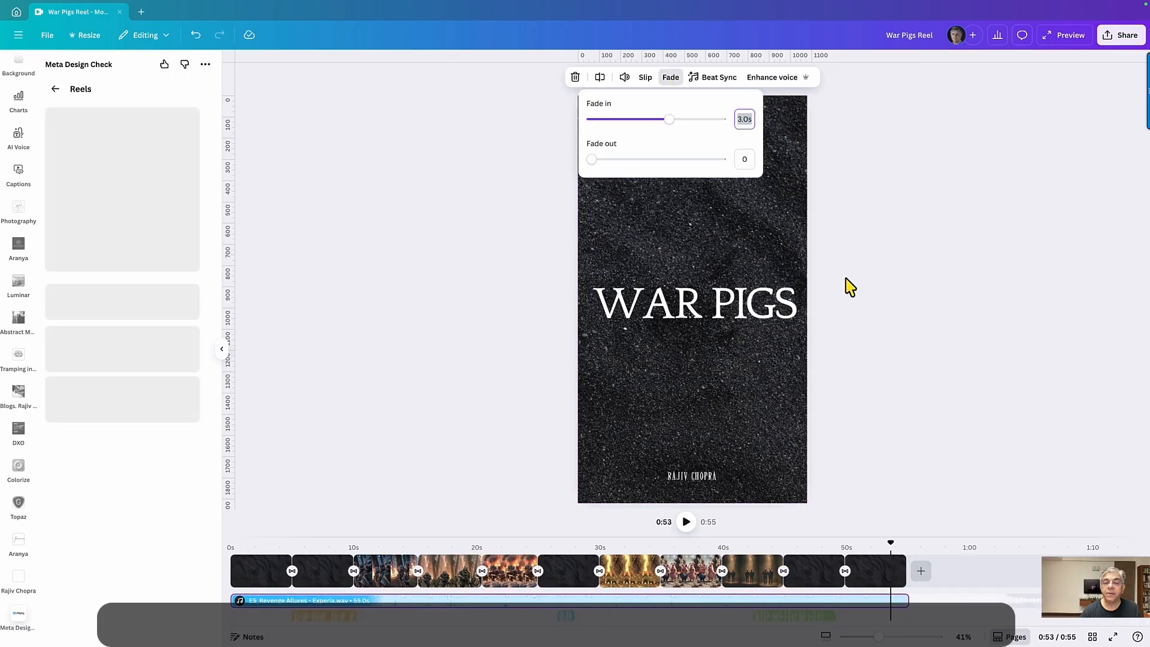
left_click(744, 159)
type("3")
key("Return")
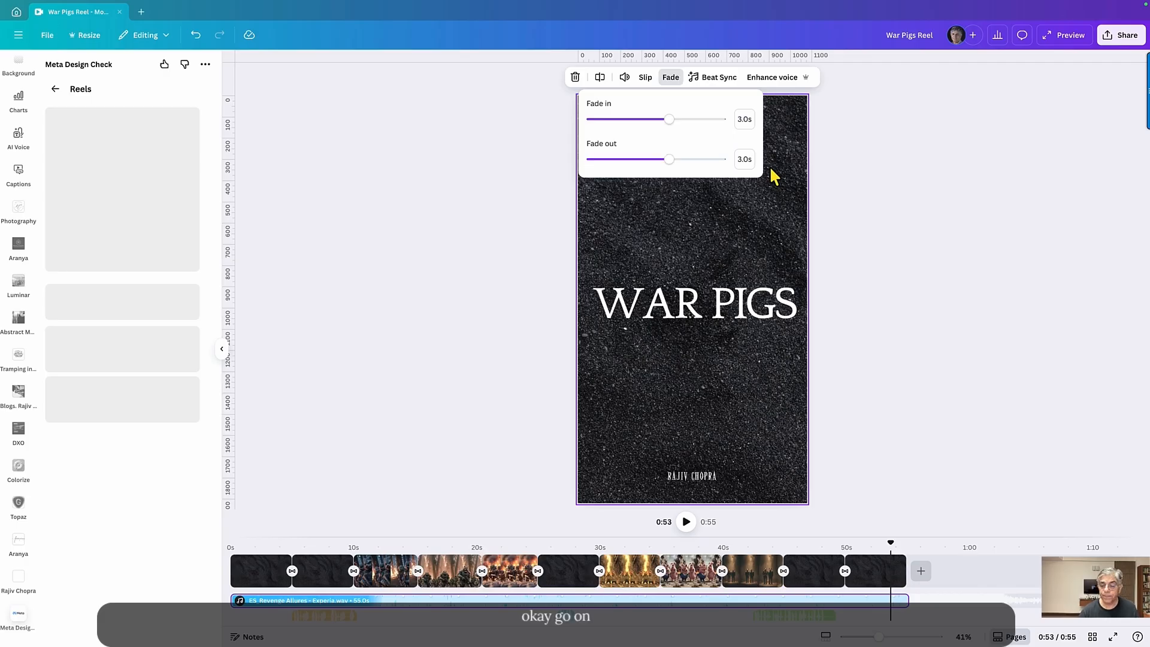
left_click(783, 545)
left_click(623, 546)
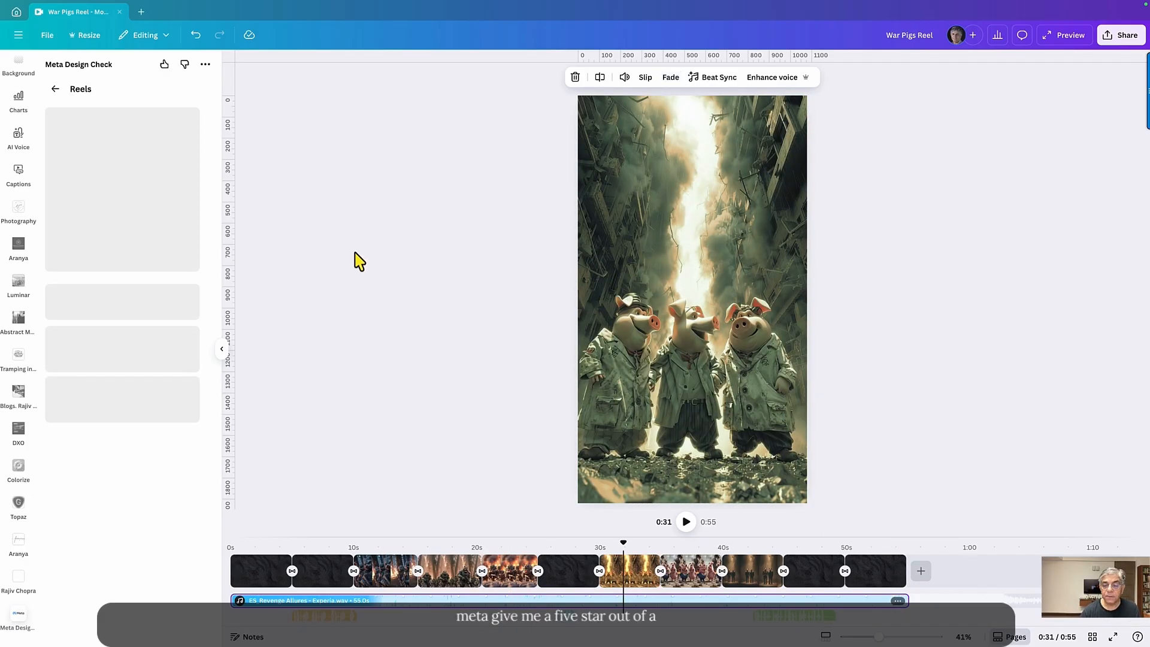
left_click_drag(629, 547, 216, 549)
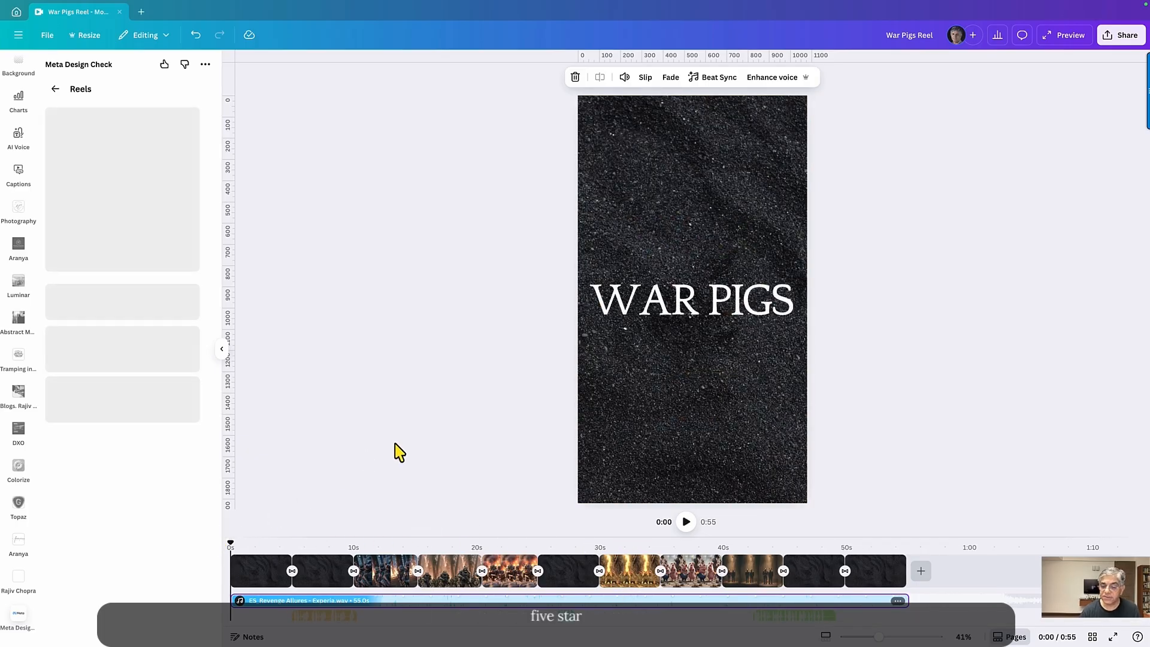
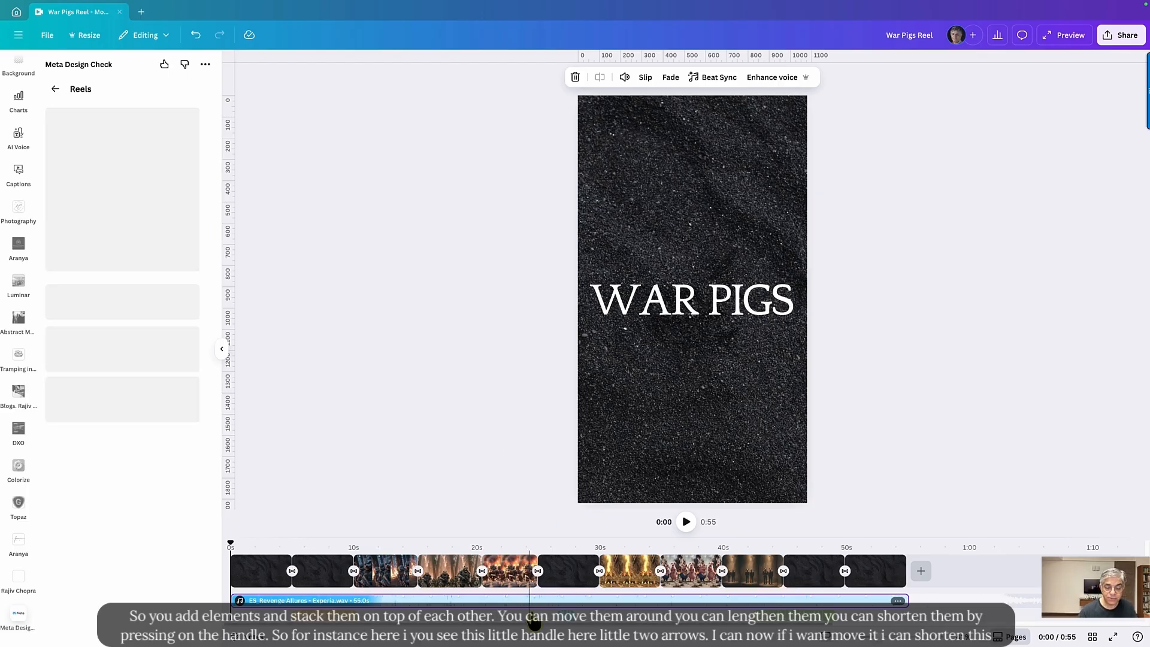
Step: Lengthen the baby pig soldier video and the three following pig videos to about 5.2 seconds, and the THINK page to about 5.3 seconds
mouse_move(530, 579)
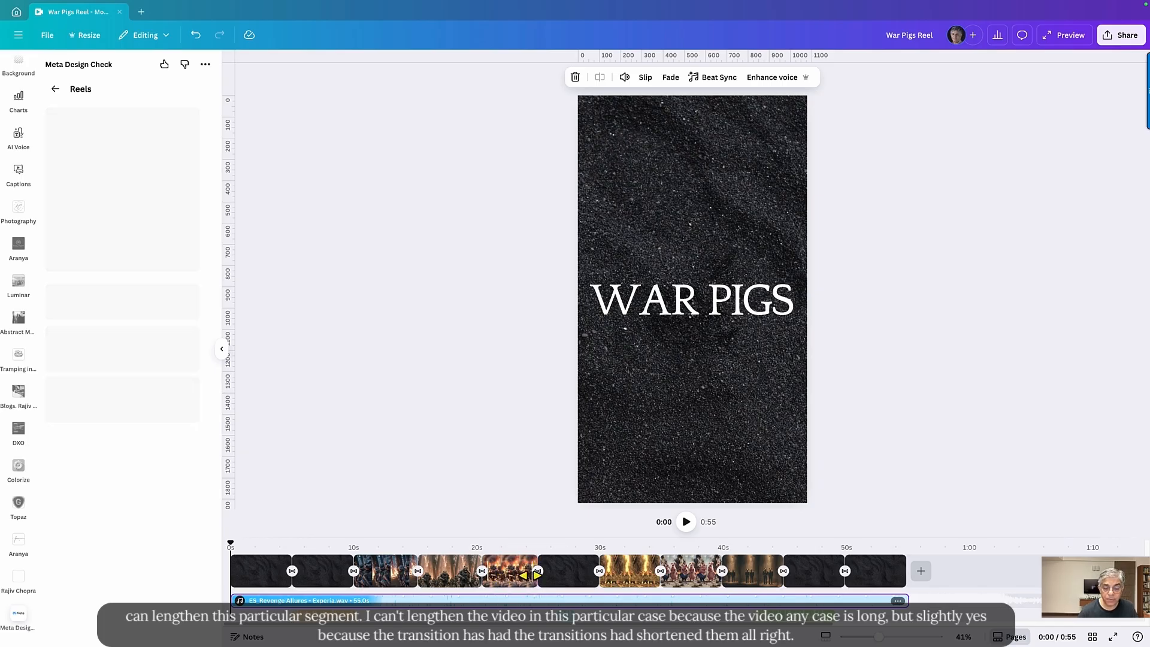
left_click_drag(537, 575, 546, 576)
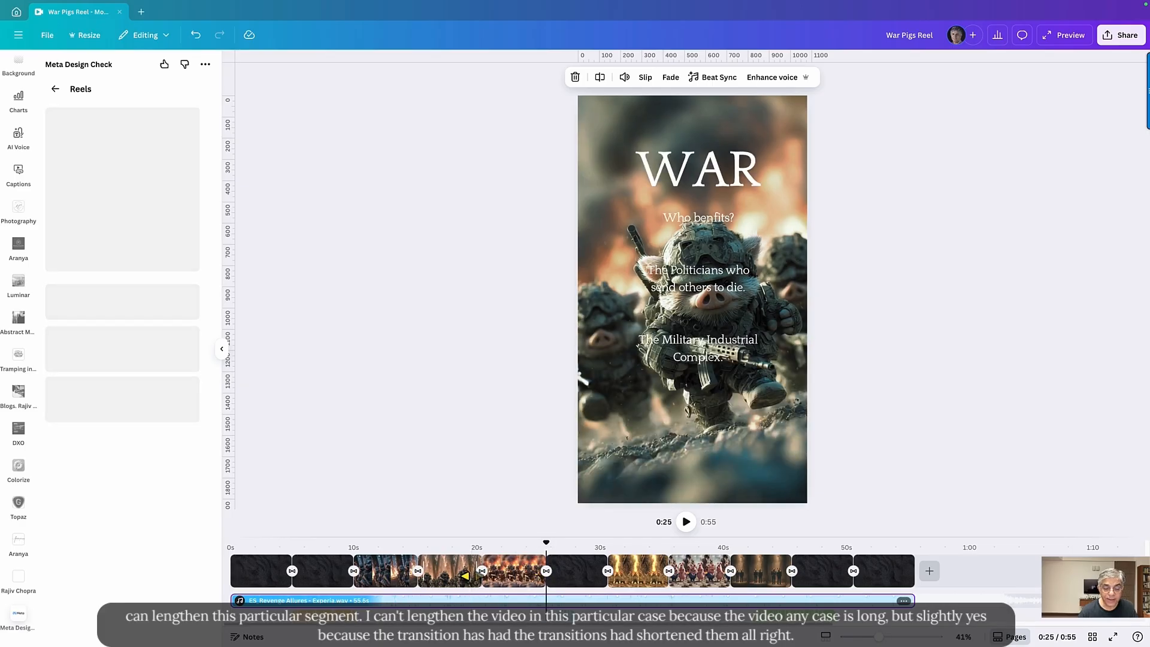
left_click(465, 574)
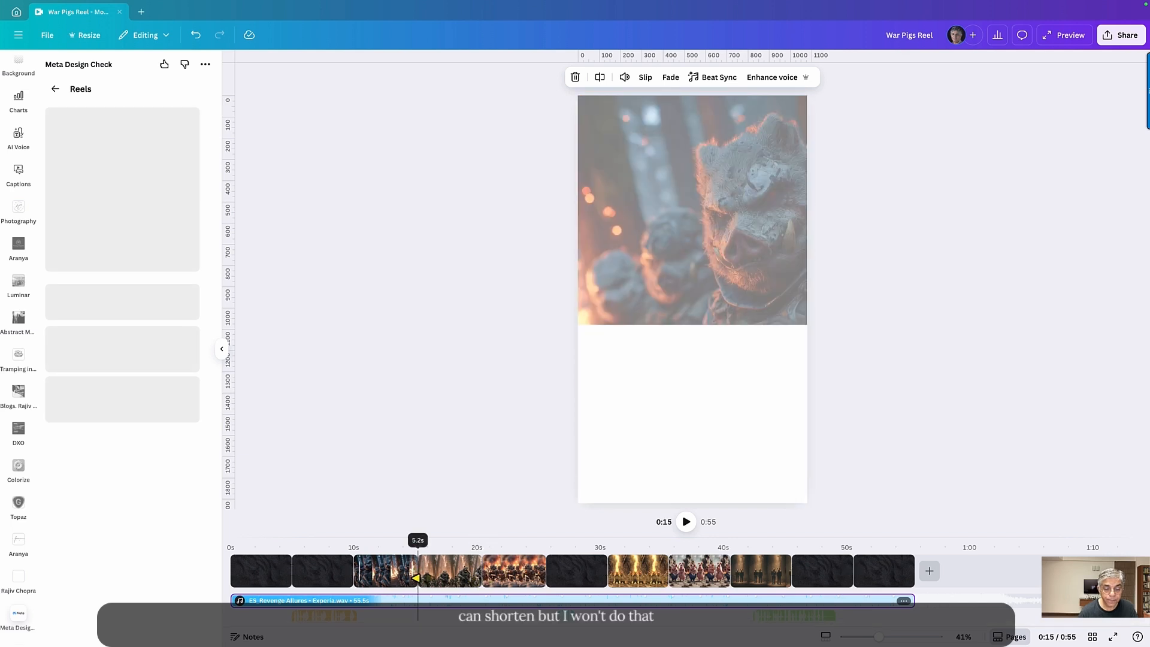
left_click(415, 578)
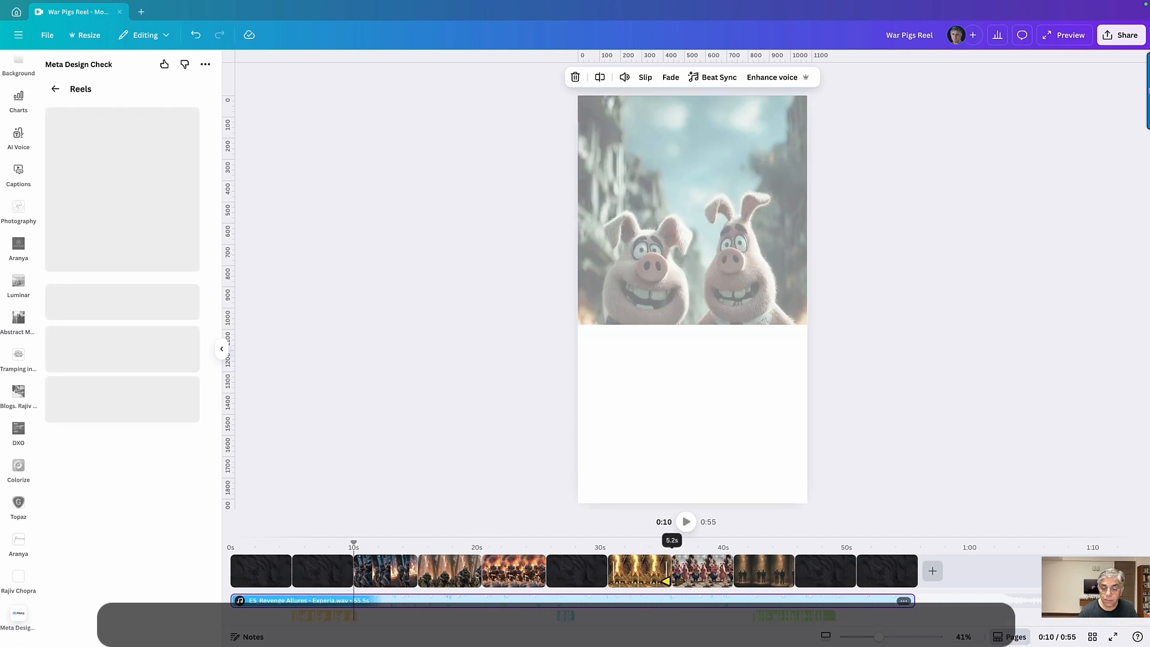
left_click(667, 578)
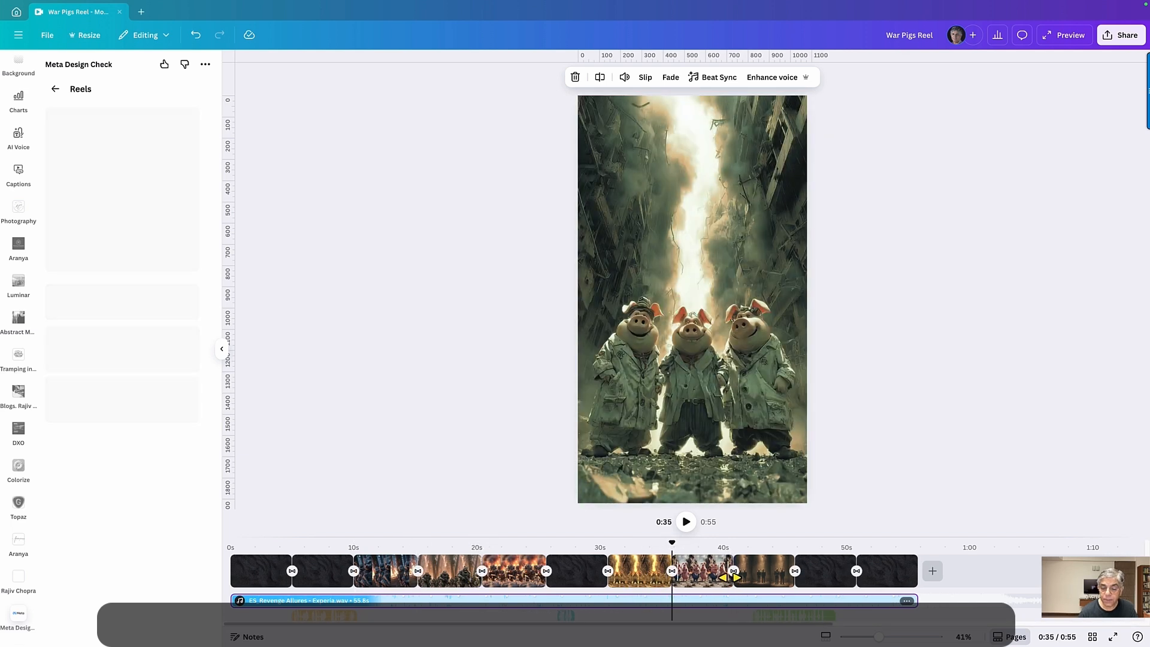
left_click_drag(730, 577, 859, 574)
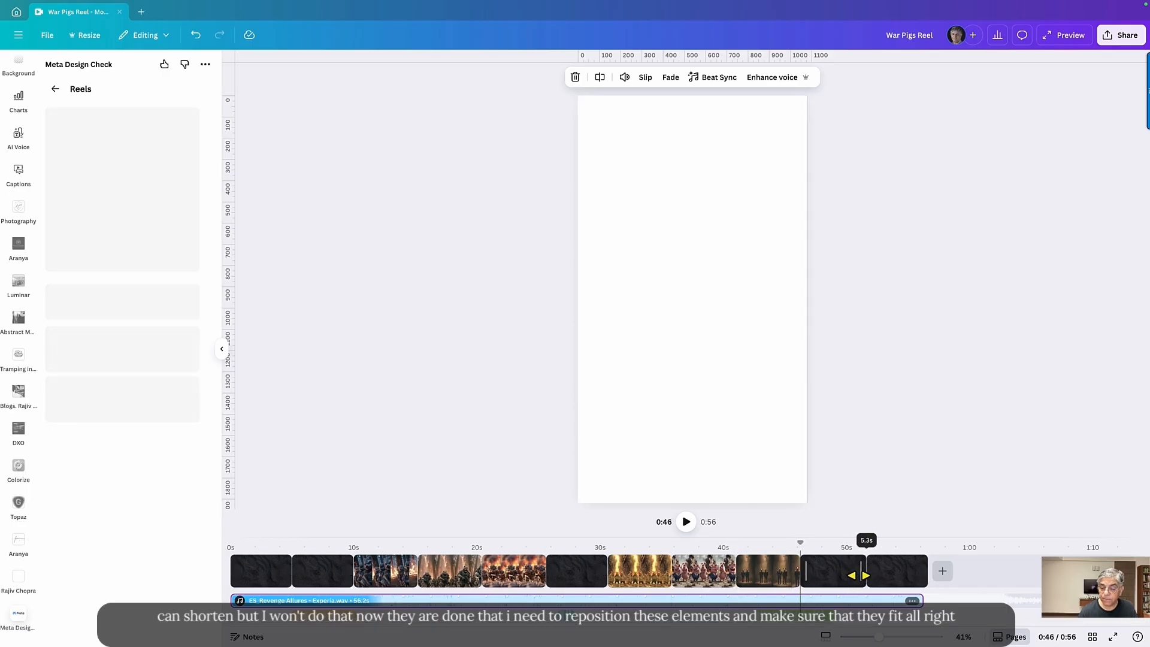
left_click(866, 575)
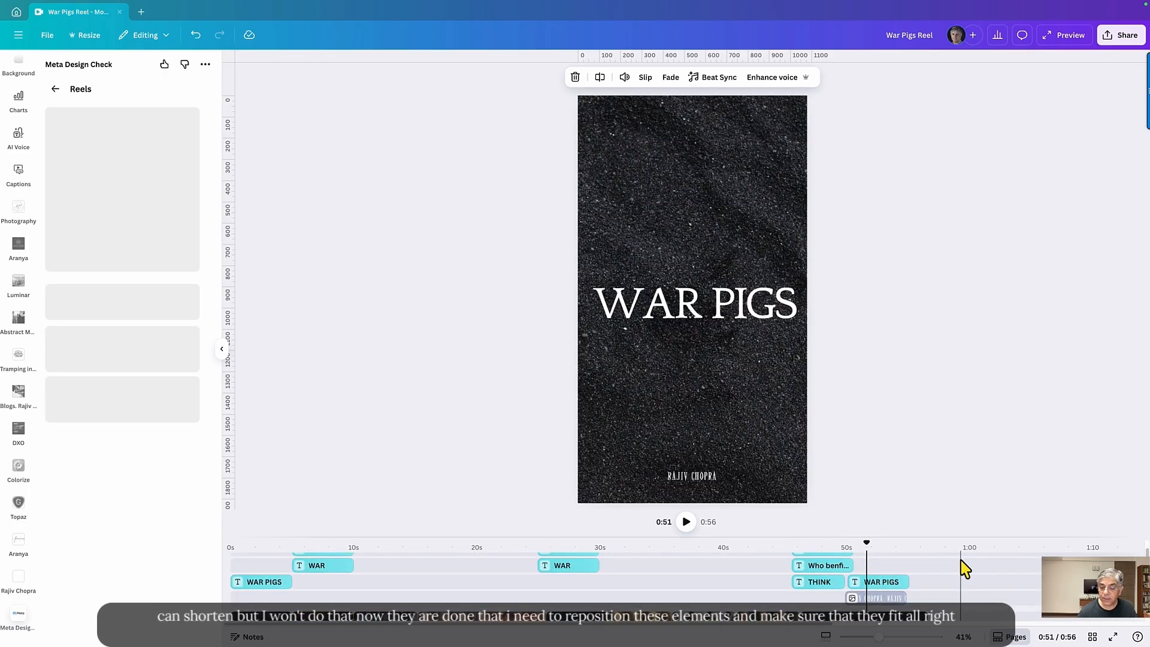
Step: Shift the closing WAR PIGS title and the goth logo onto the last page and trim both to fit between 0:51 and 0:56
mouse_move(889, 598)
left_mouse_down()
mouse_move(908, 597)
mouse_move(893, 580)
left_mouse_up()
left_click(898, 597)
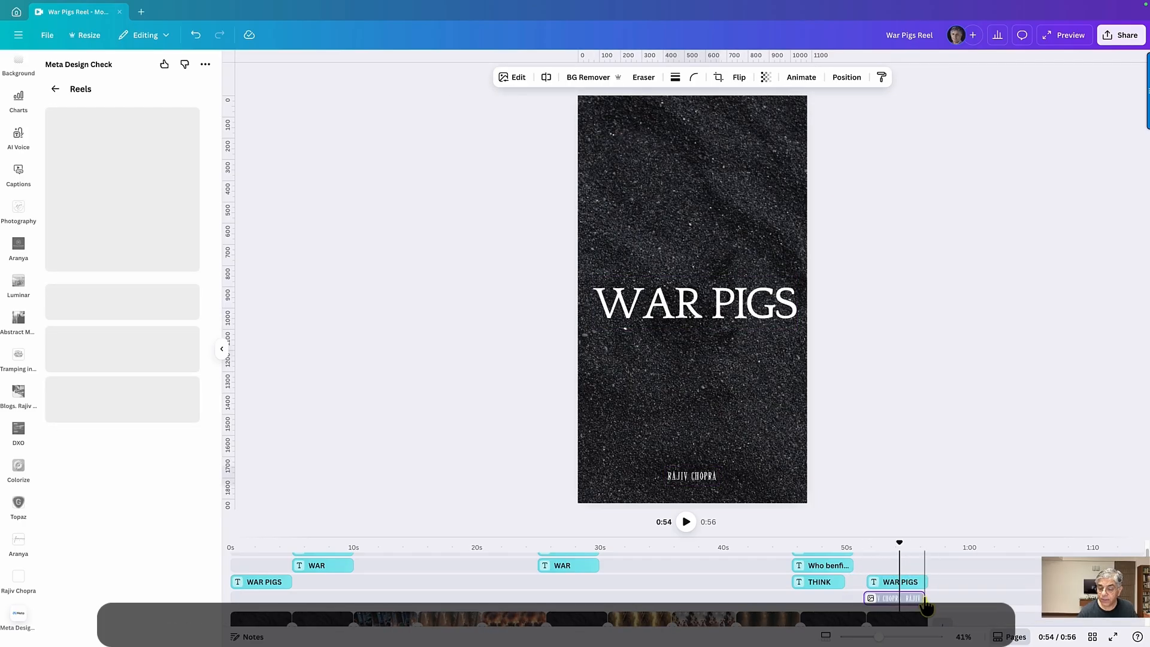
left_click(924, 600)
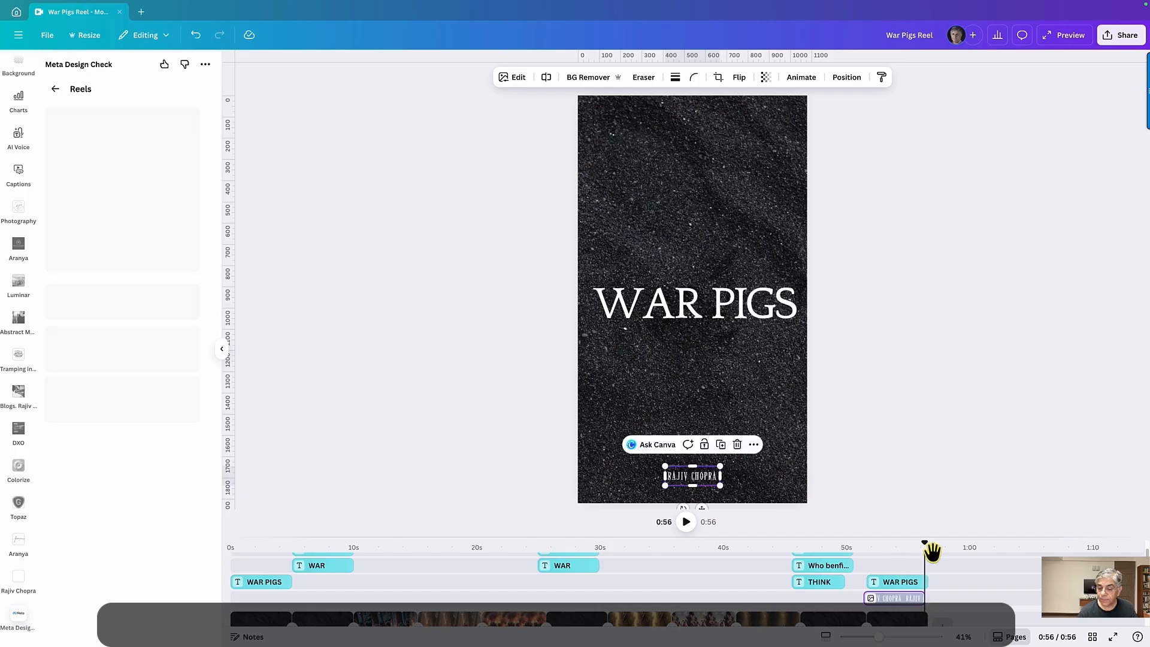
left_click(920, 582)
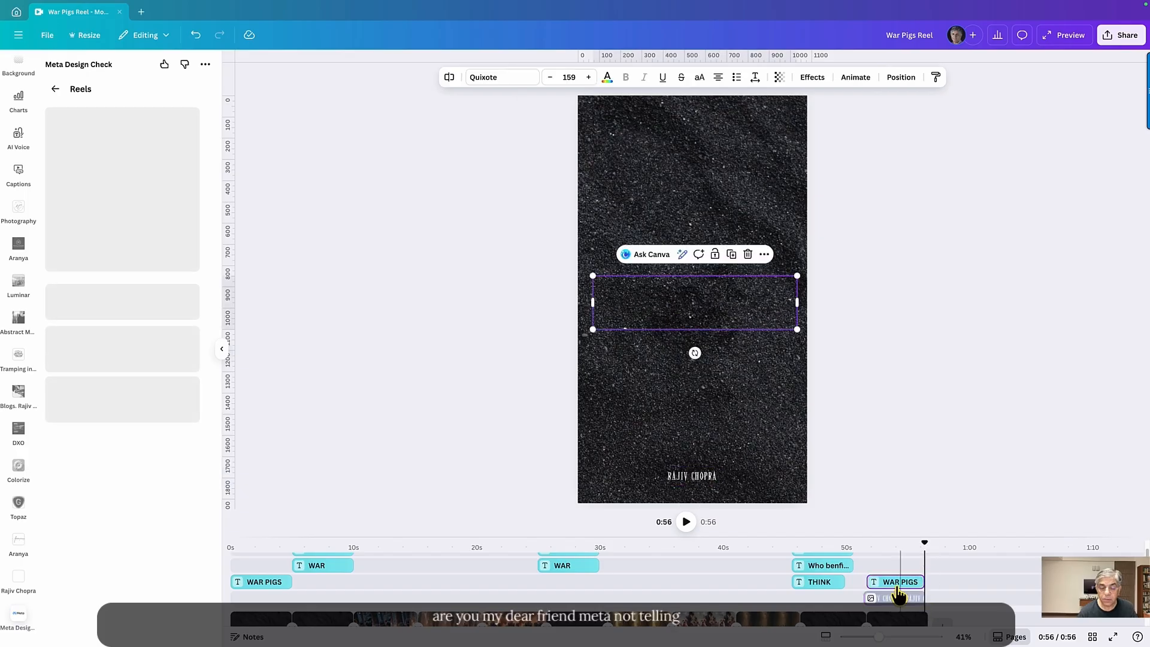
left_click_drag(925, 543, 864, 557)
left_click(877, 597)
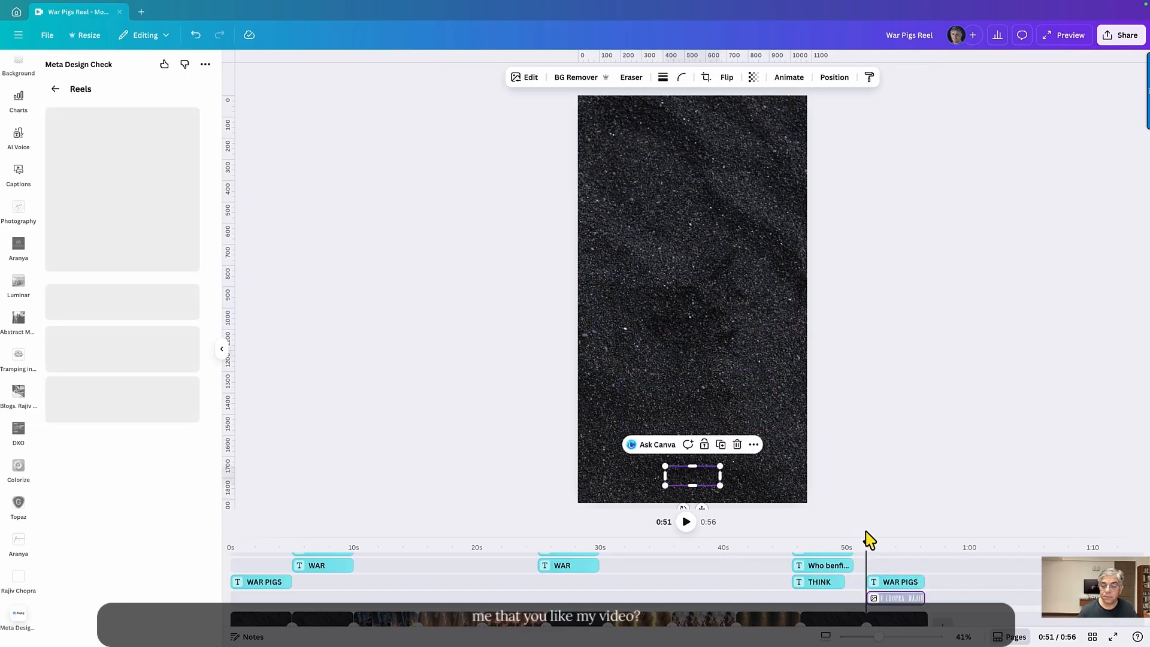
Step: Return the playhead to the start and rerun Meta Design Check for the Reels placement with an MP4 Video export
left_click_drag(865, 534, 716, 531)
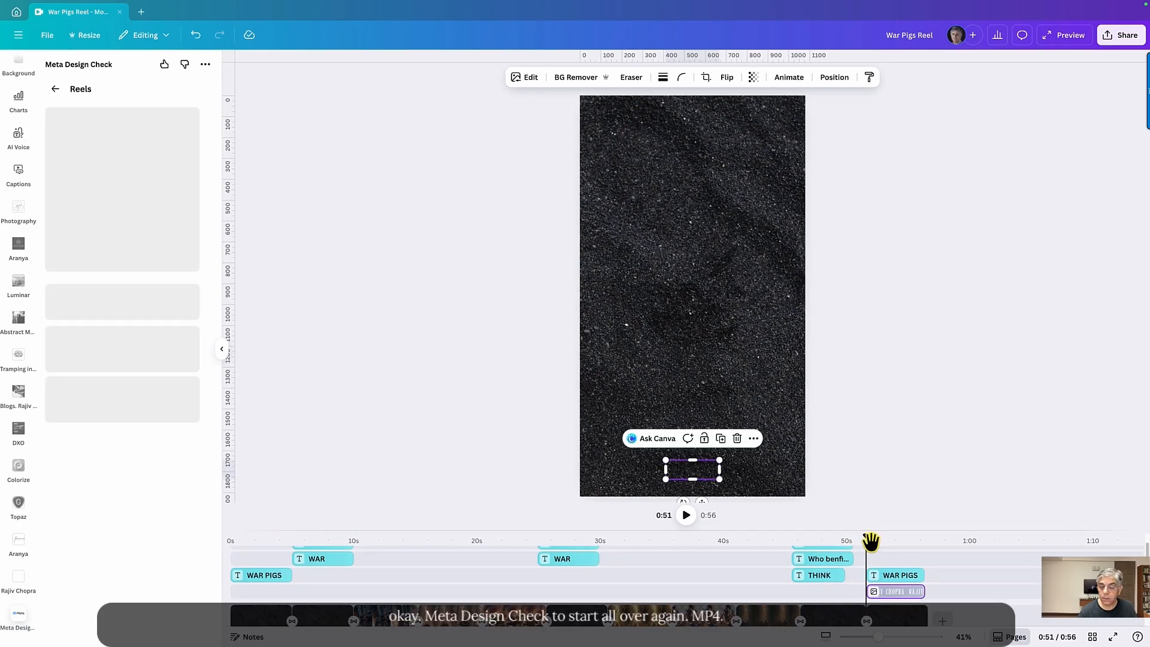
left_click_drag(870, 541, 59, 469)
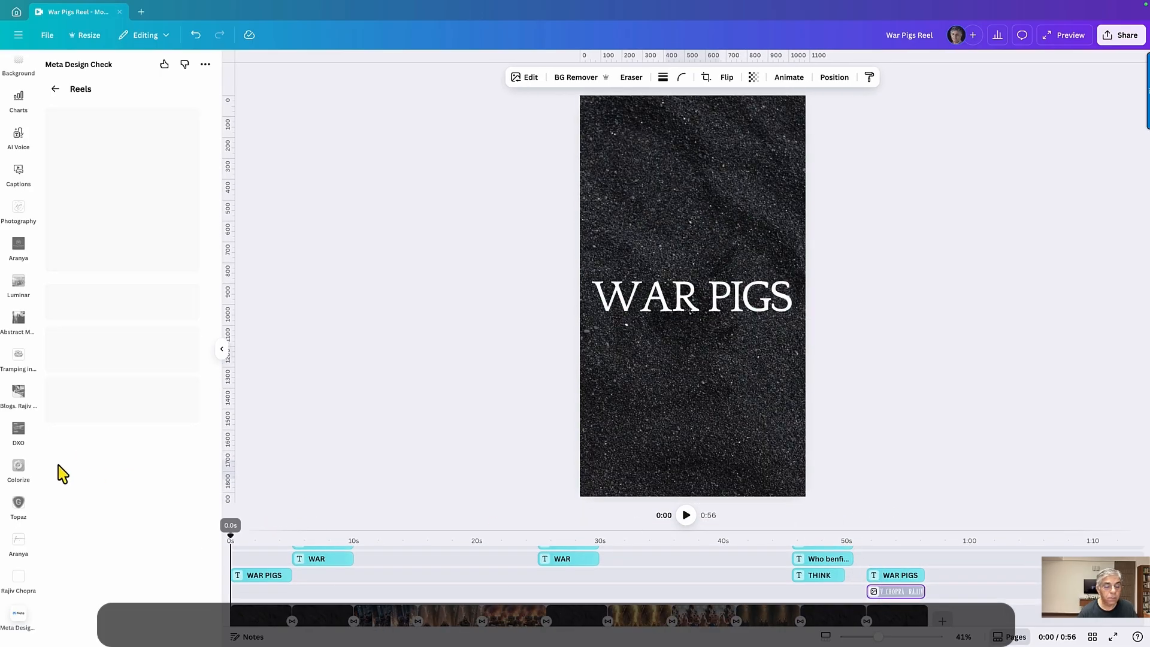
left_click(56, 89)
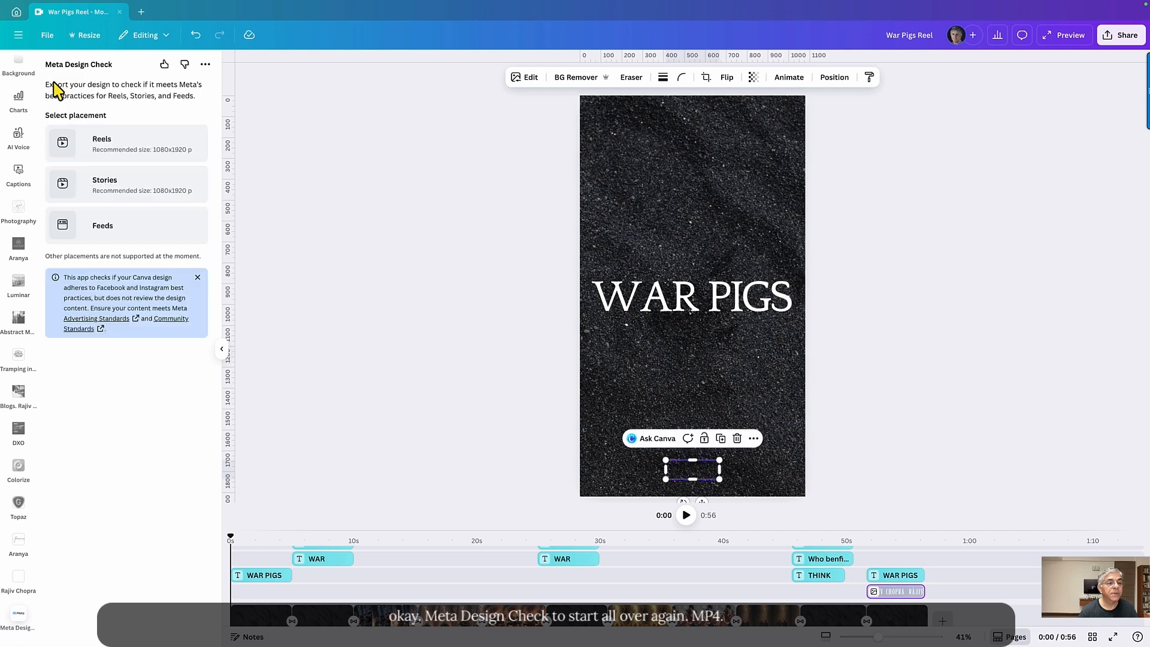
left_click(136, 142)
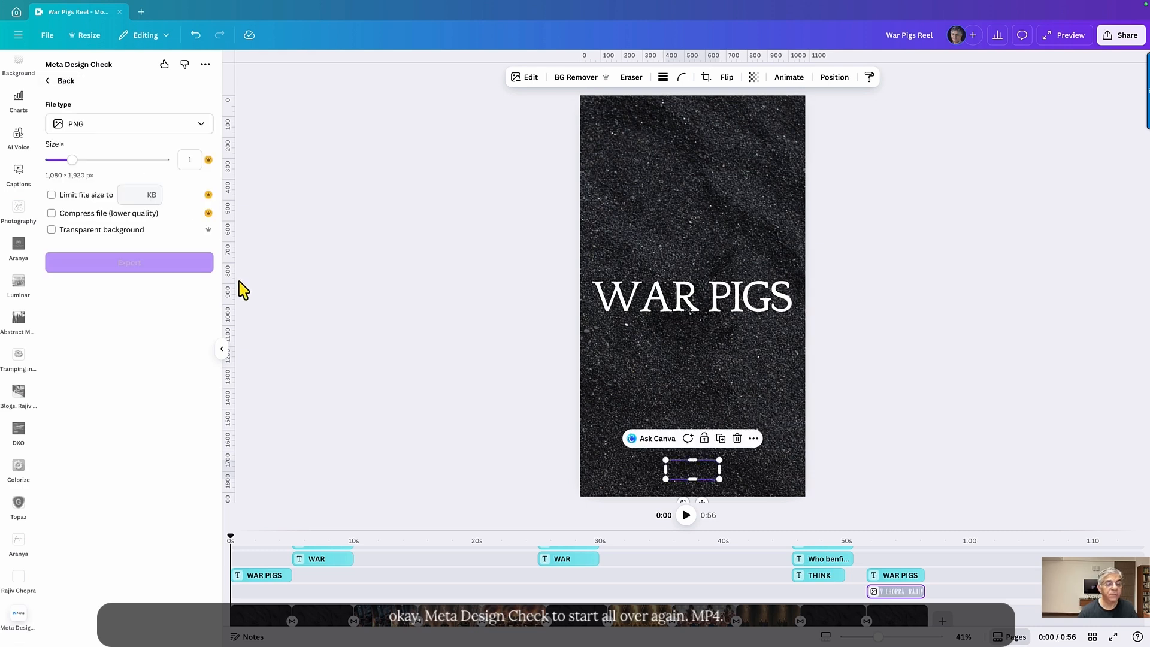
left_click(199, 127)
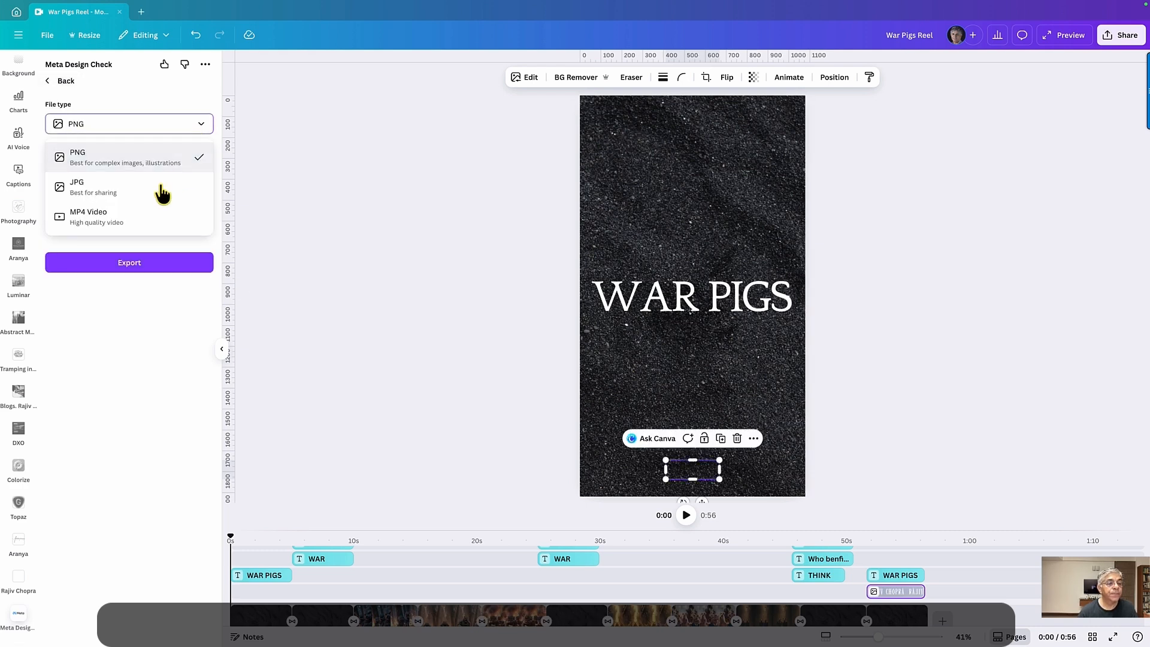
left_click(123, 217)
left_click(138, 173)
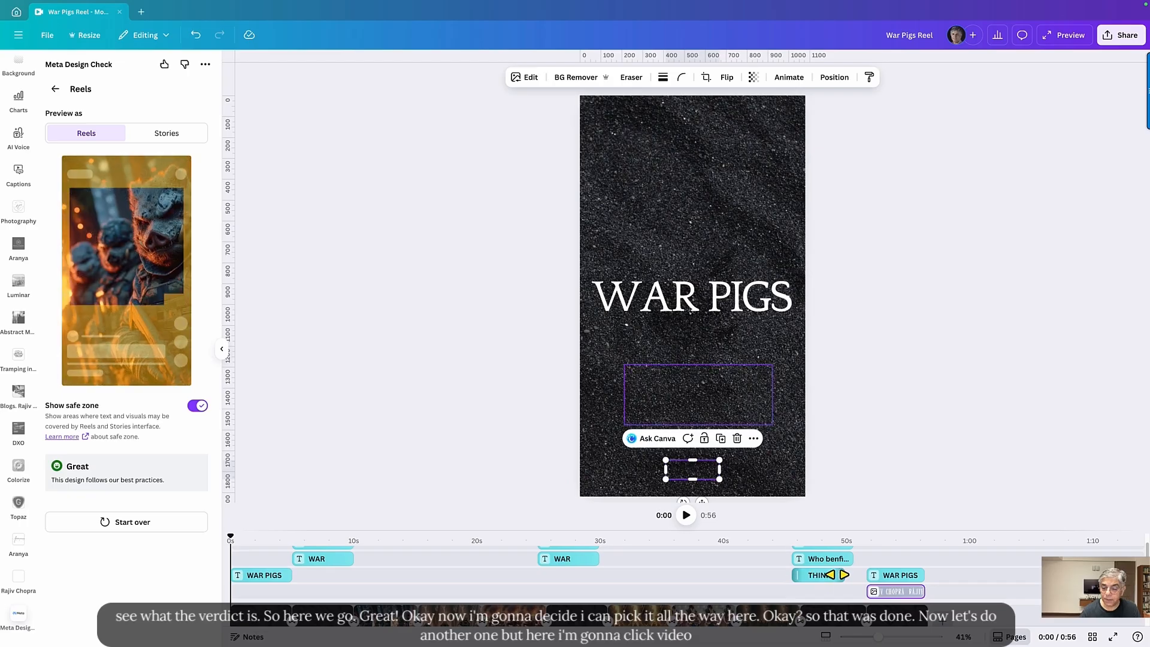
Step: Shift the WAR, Who benfits? and THINK text clips on the THINK page to start together at about 0:46
left_click_drag(836, 581, 827, 559)
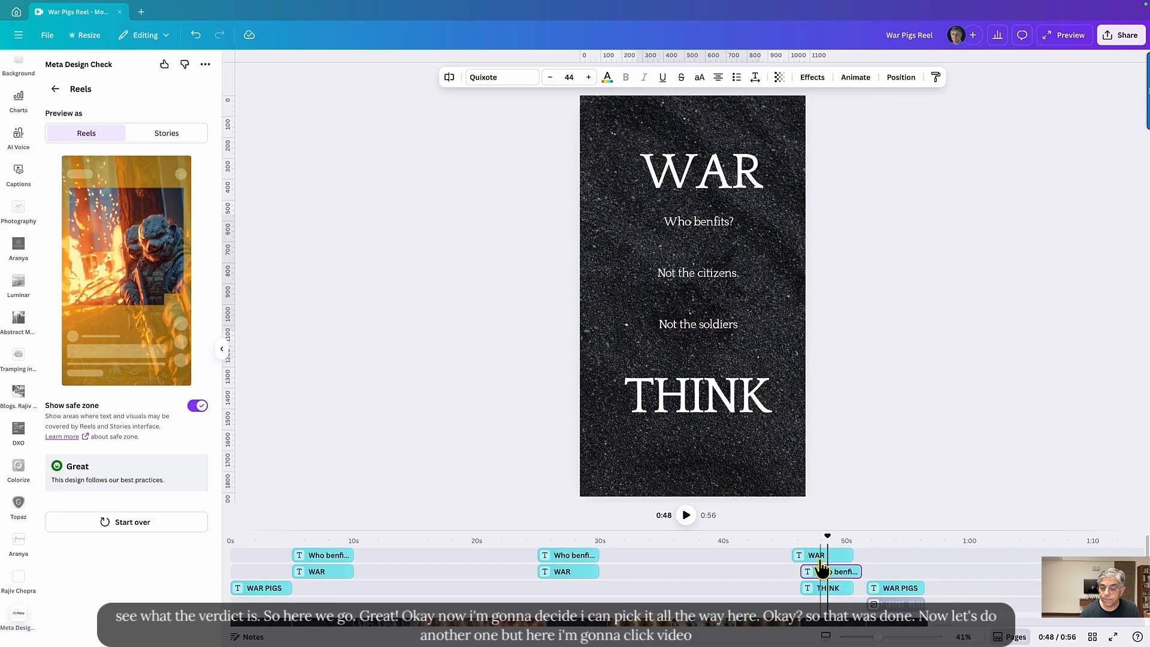
left_click(819, 571)
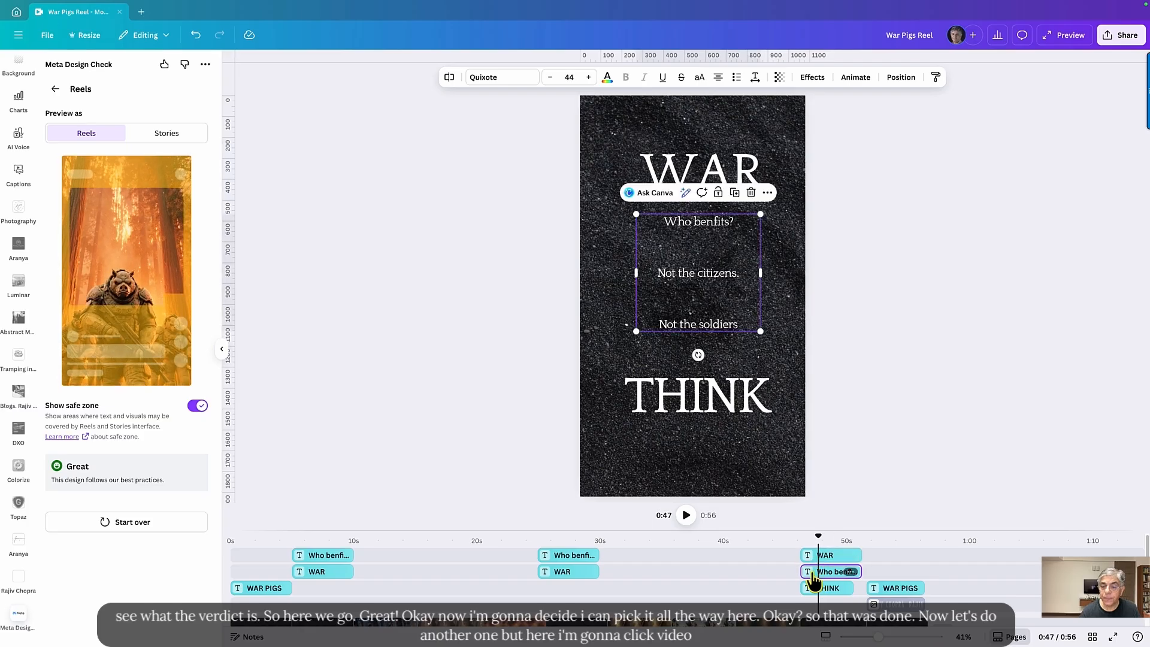
left_click_drag(802, 572, 737, 572)
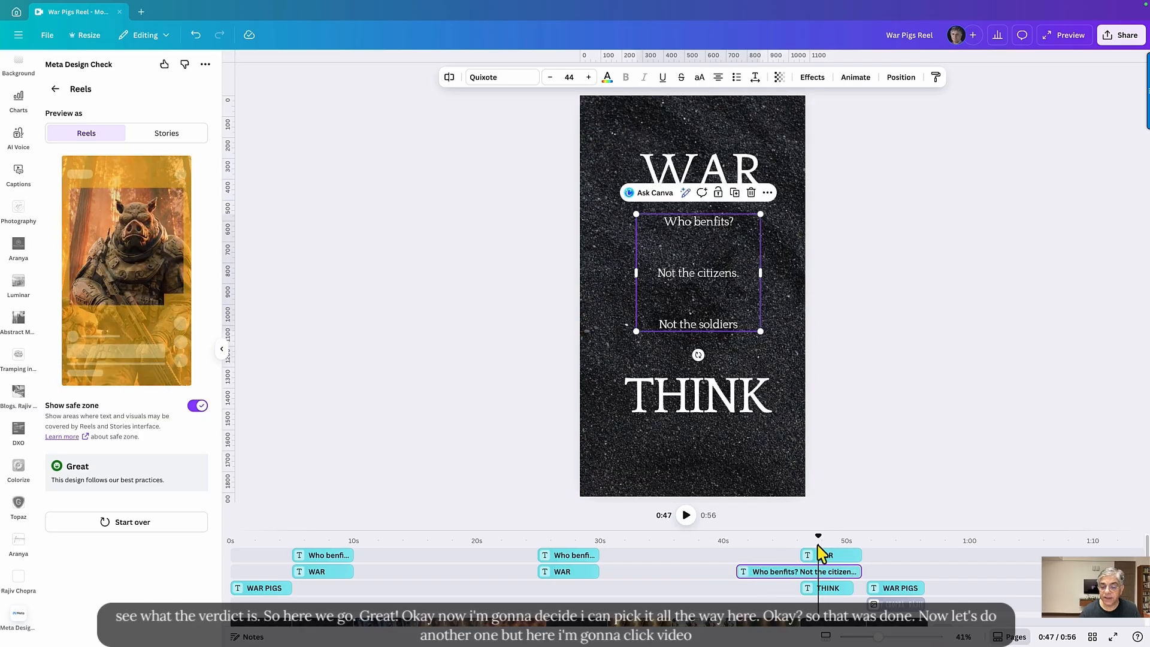
left_click_drag(817, 536, 802, 566)
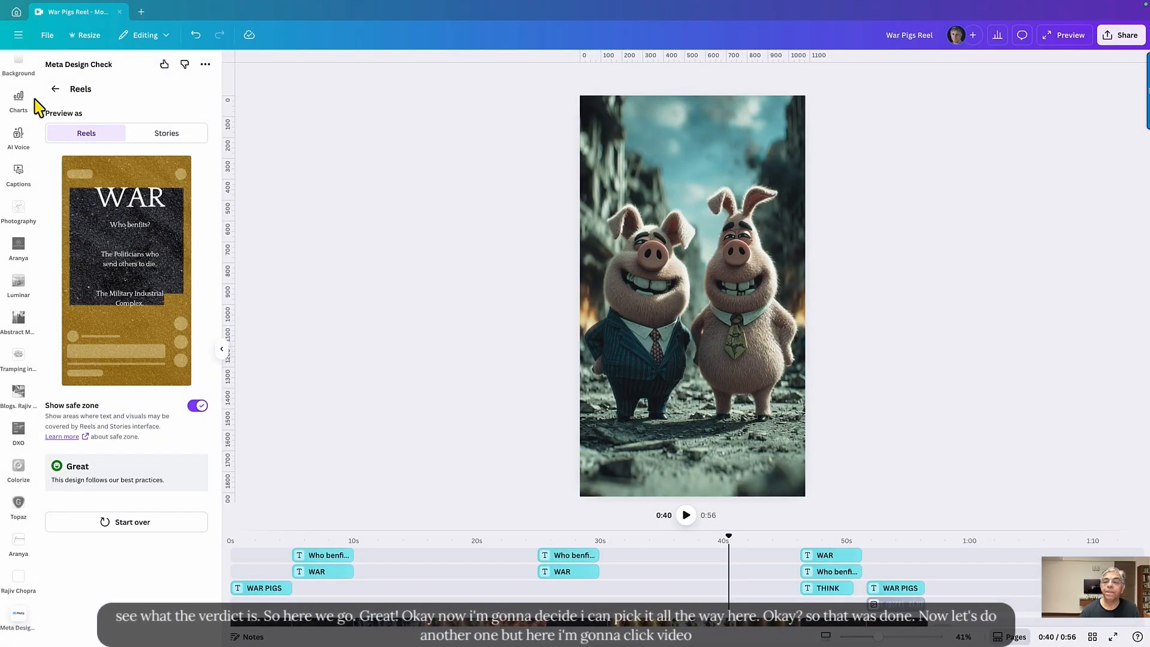
Step: Close the War Pigs reel and create a new square Facebook Video design of 1080 × 1080 px
left_click(119, 11)
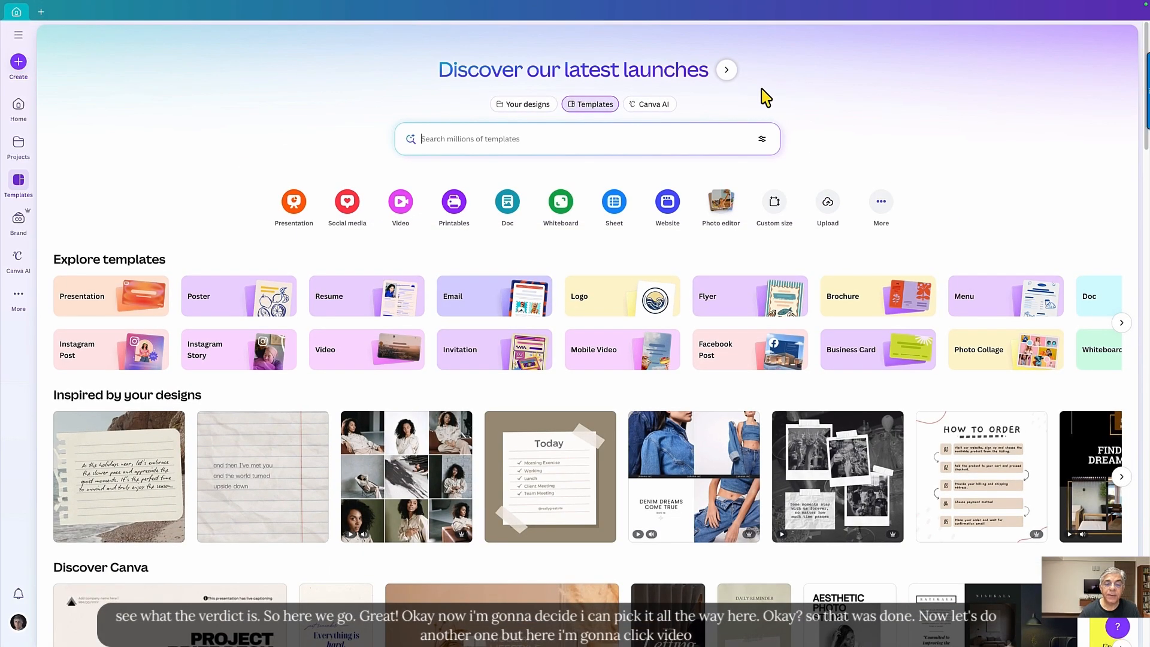
left_click(402, 213)
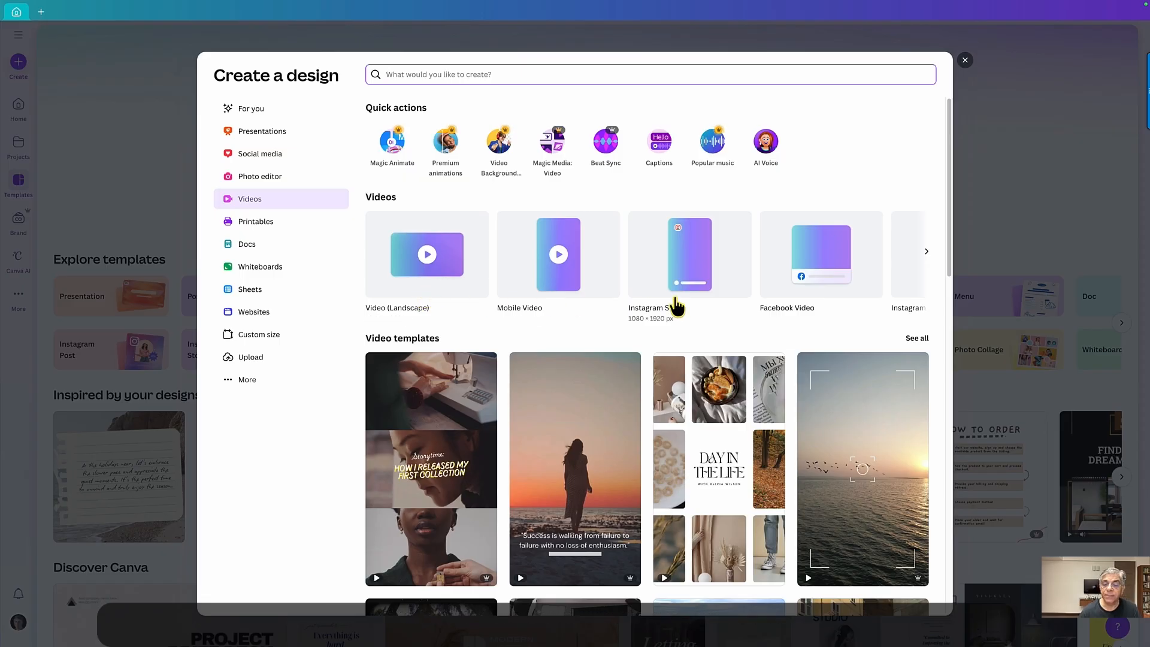
left_click(926, 252)
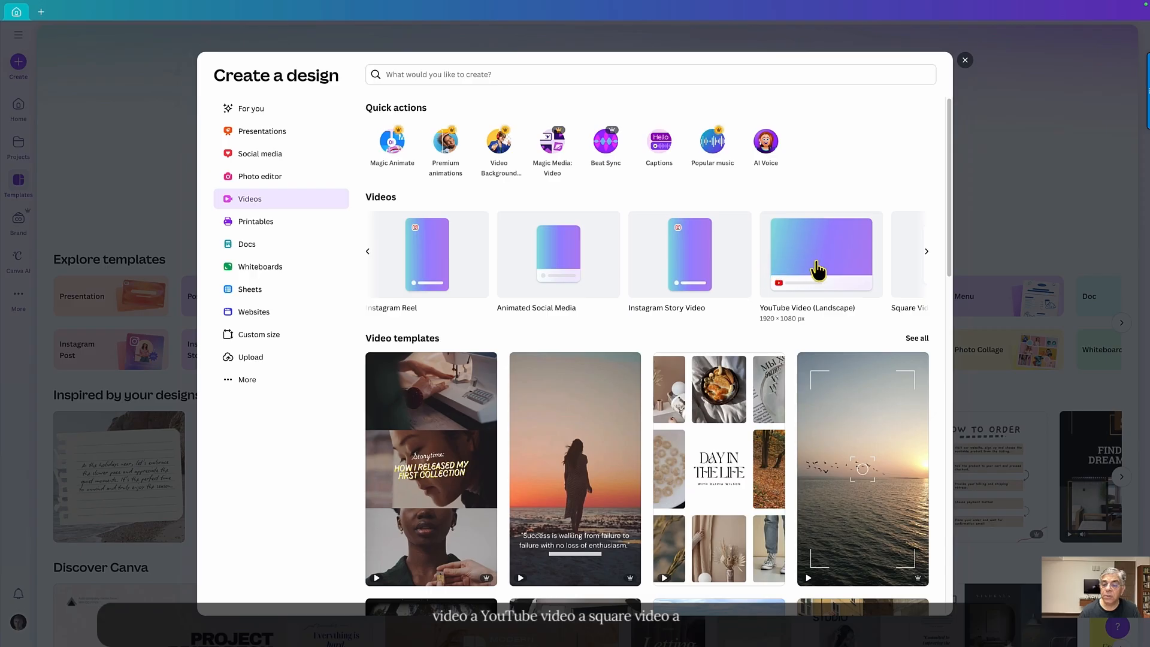
left_click(923, 251)
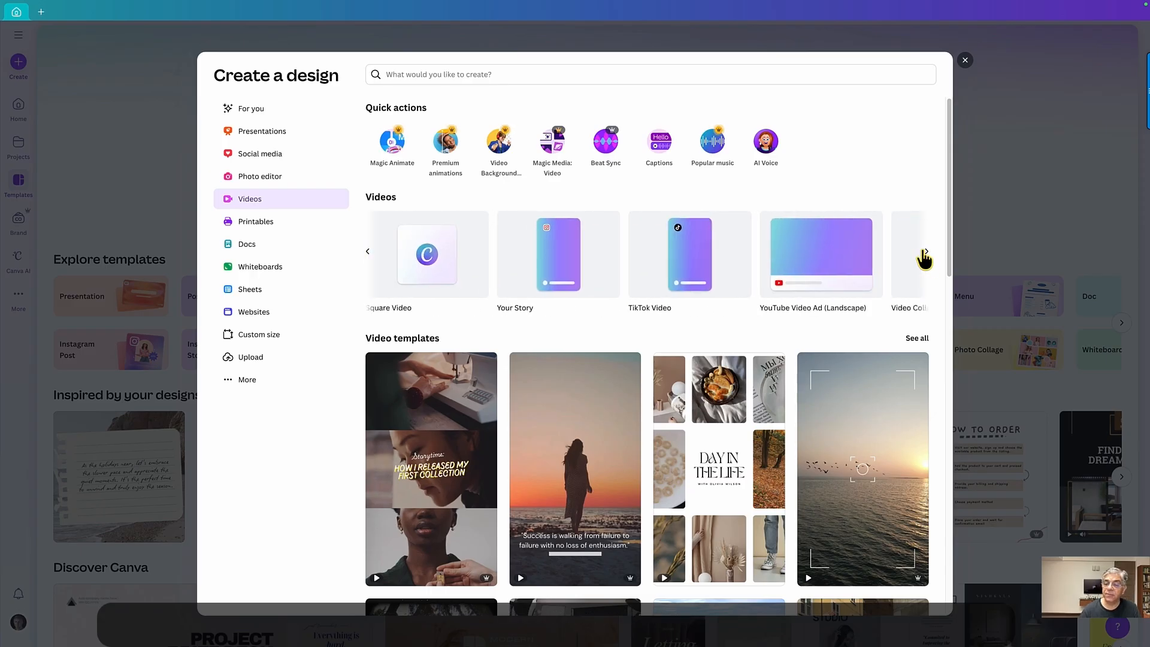
left_click(925, 252)
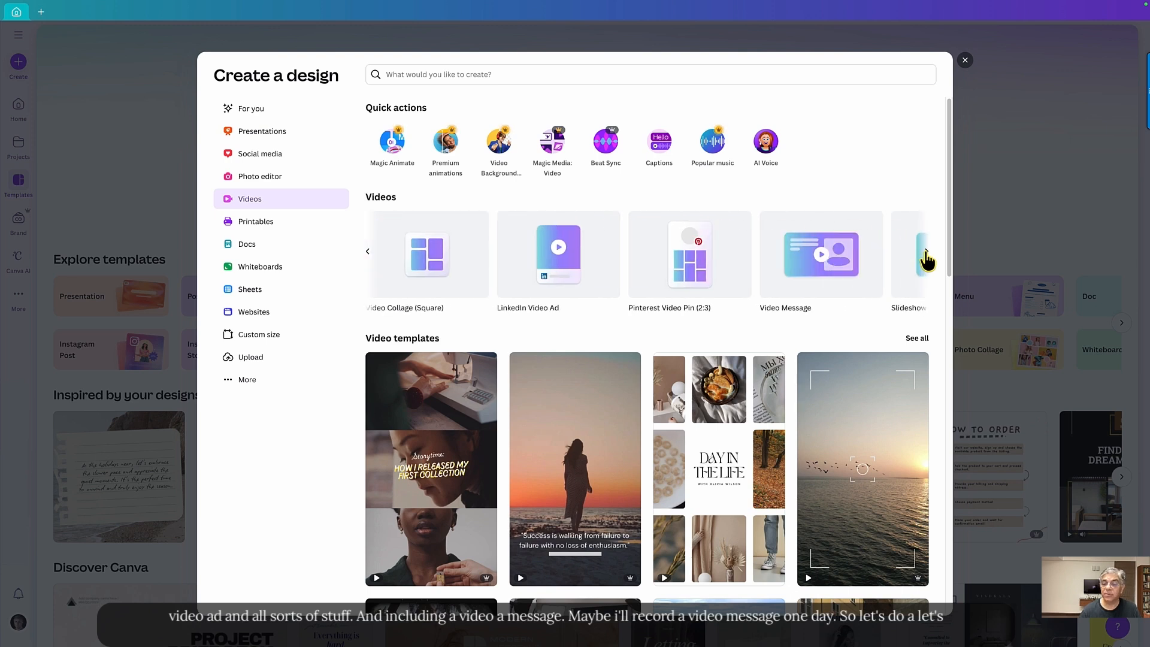
left_click(367, 256)
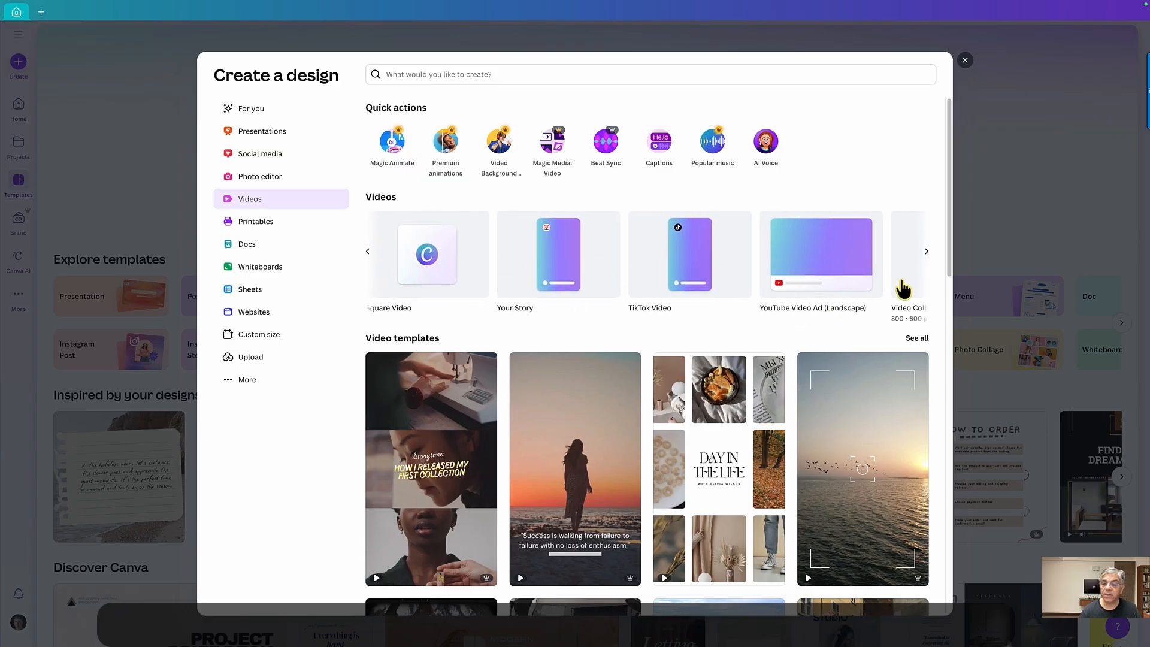
left_click(367, 255)
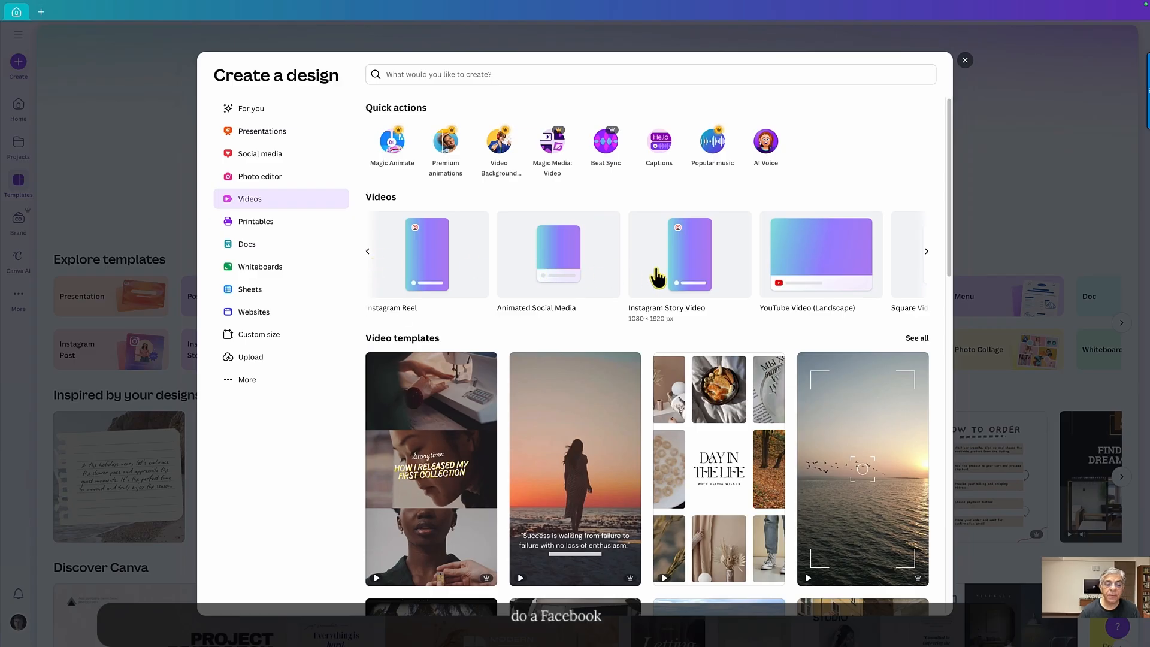
left_click(368, 252)
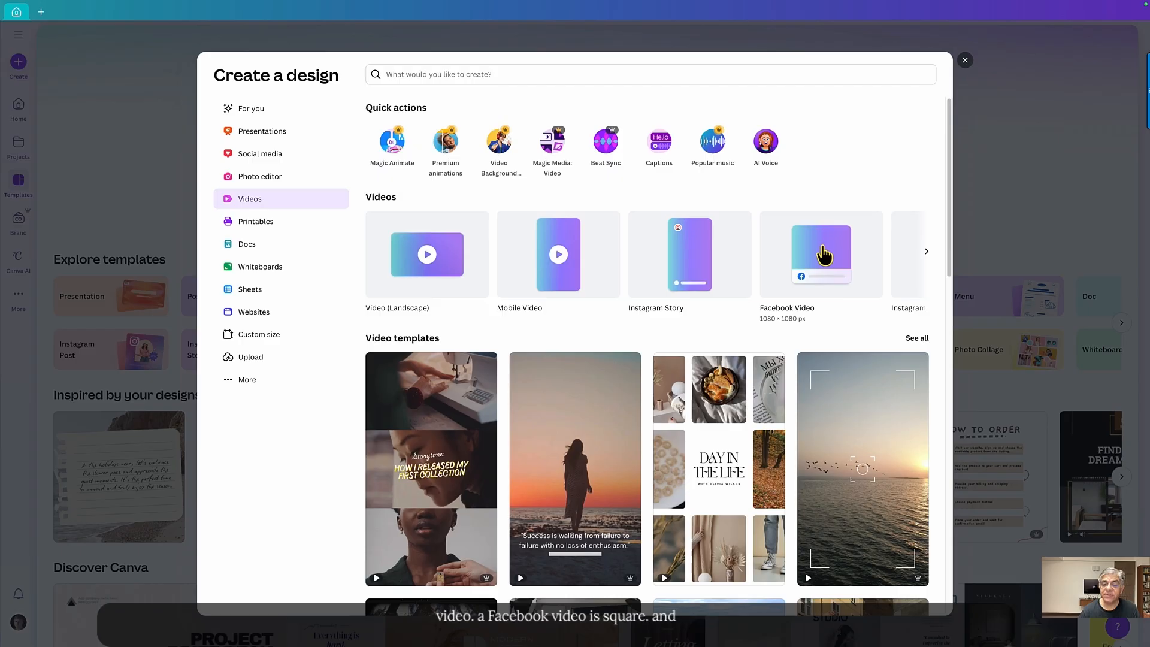
left_click(824, 254)
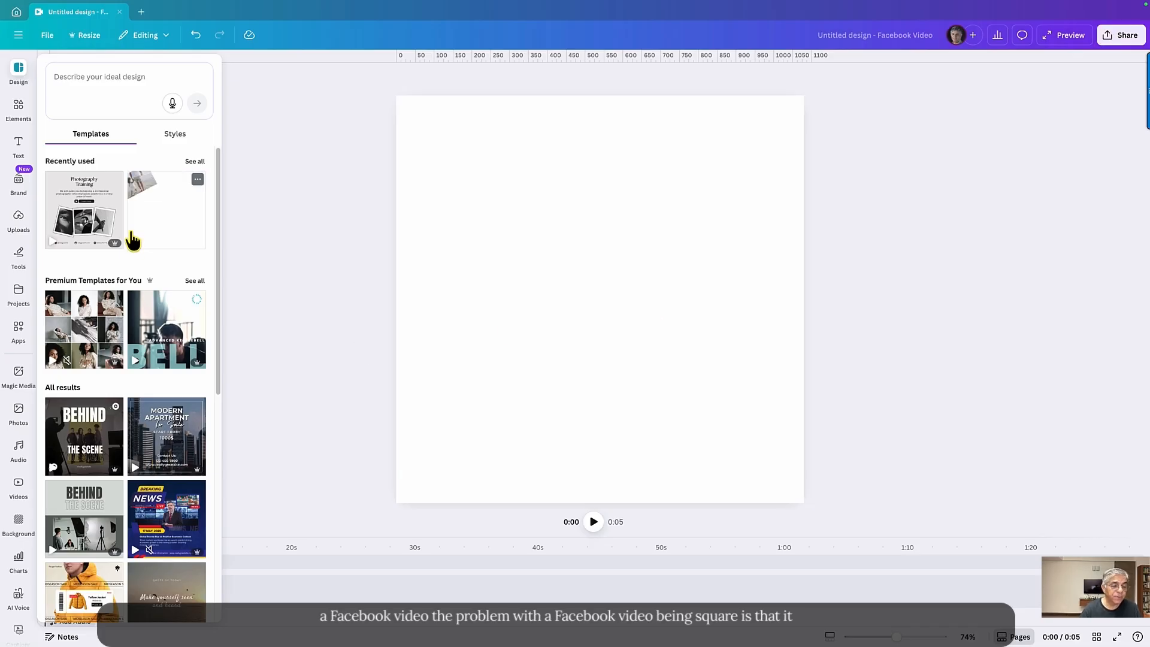
Step: Find a non-premium template and apply the White Minimal Typographic Quote Facebook Video with the sea sunset to the blank page
mouse_move(108, 222)
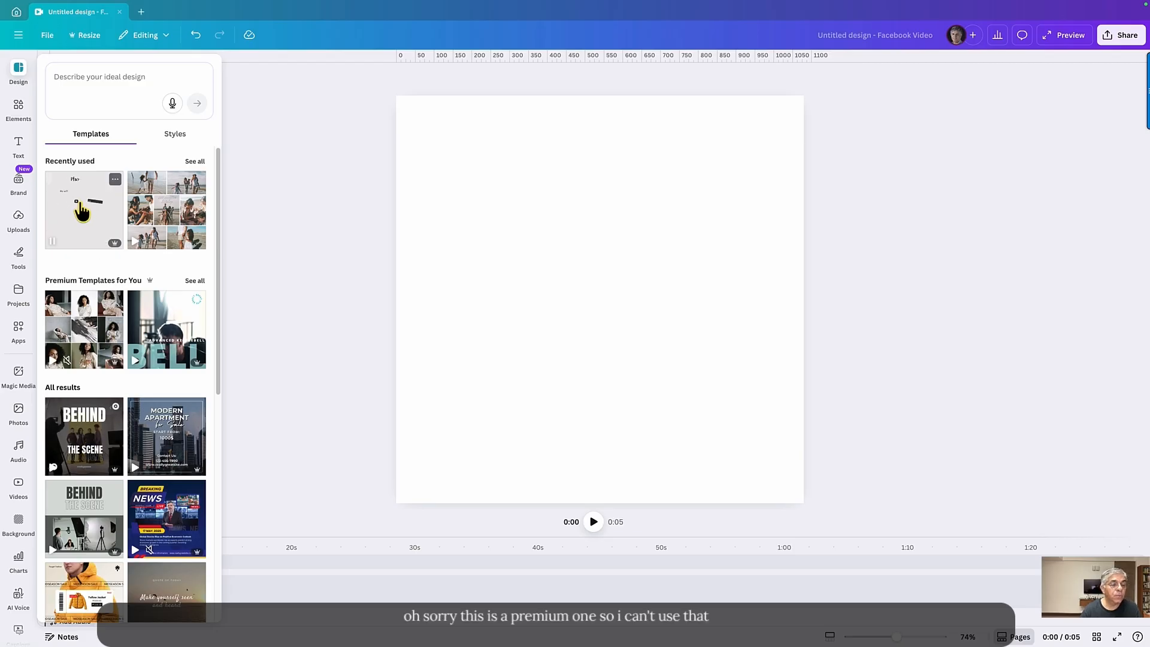
mouse_move(118, 250)
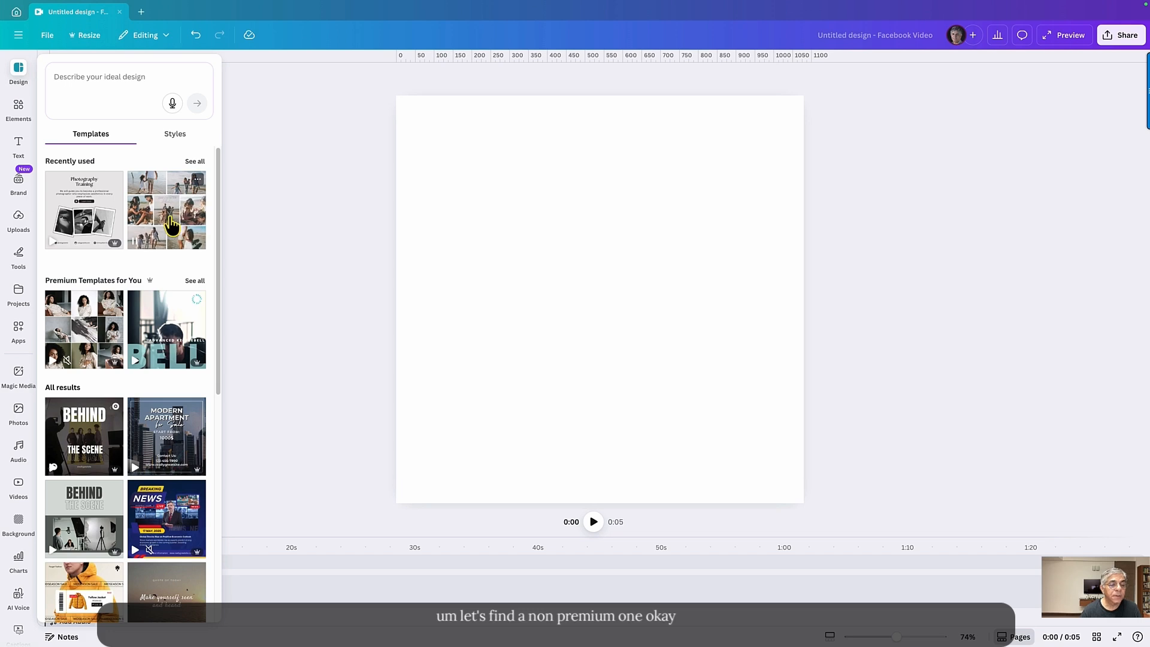
scroll(171, 439, "down", 2)
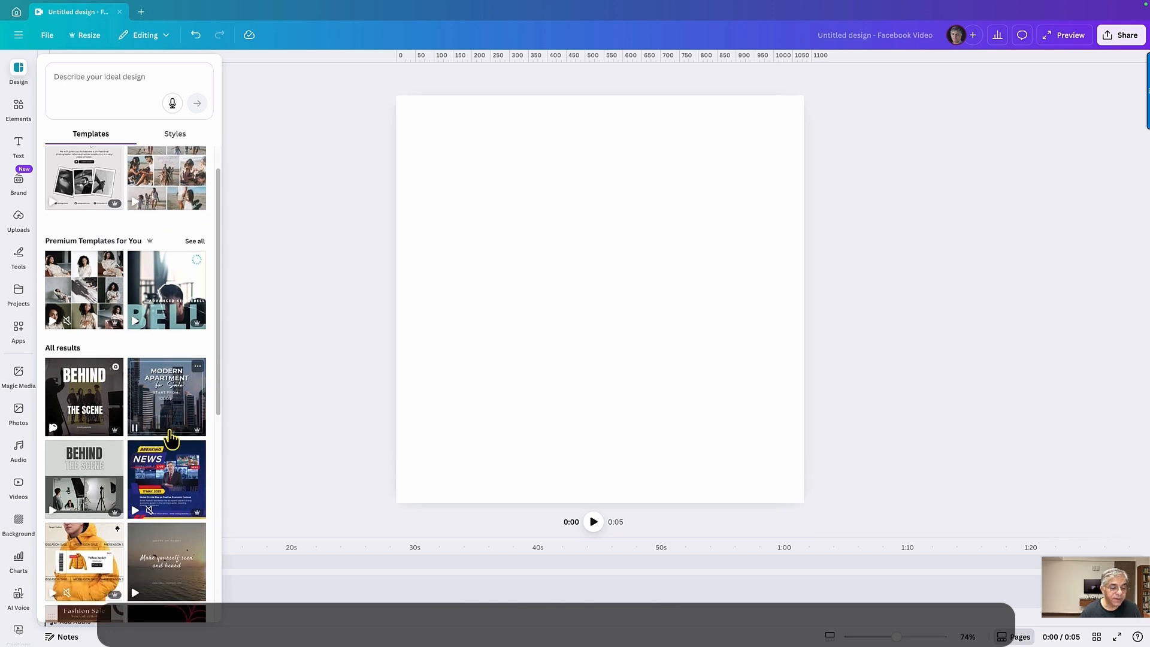
scroll(171, 439, "down", 4)
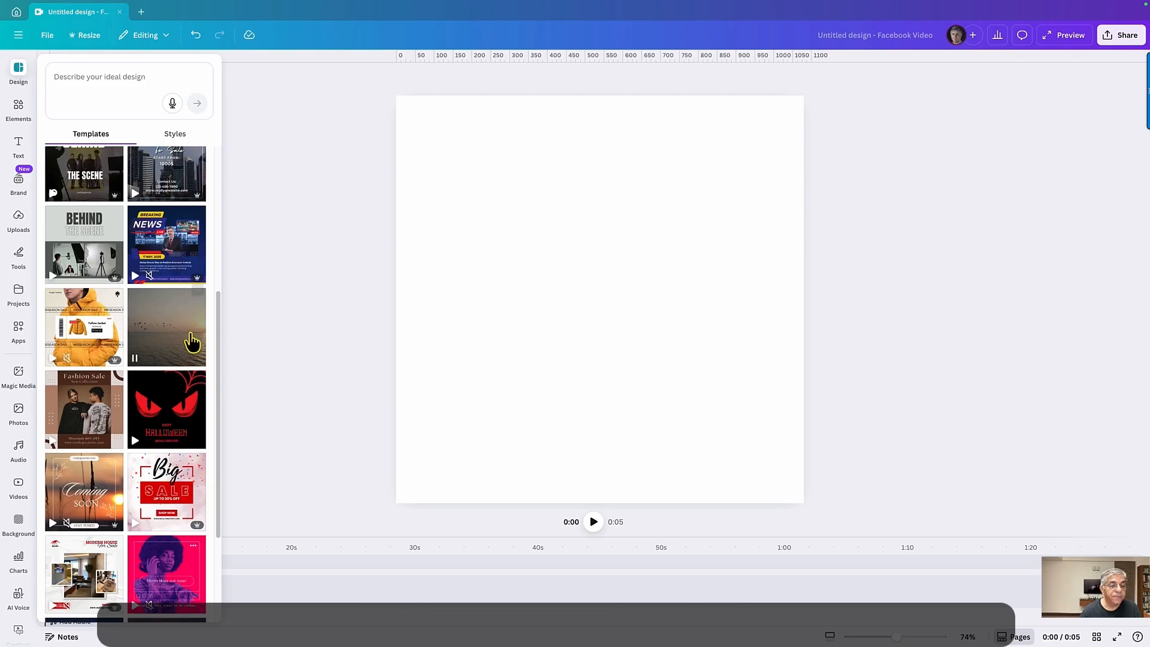
left_click(166, 335)
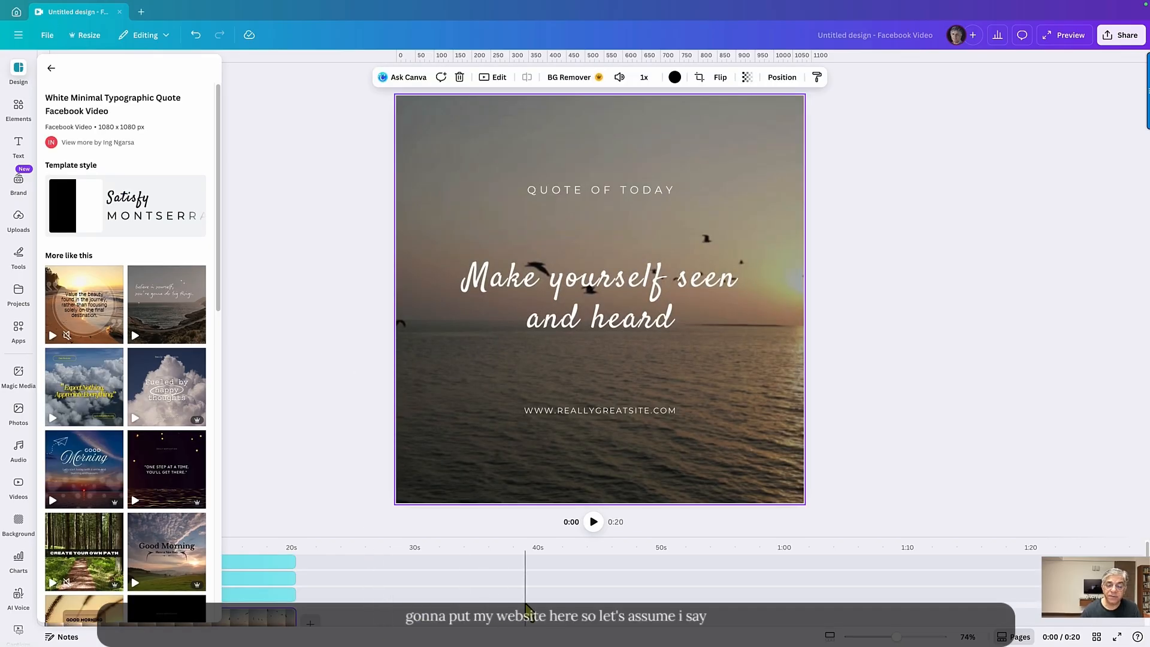
Step: Replace the placeholder domain in the website line with the owner's website name, and the Quote of today heading with Varanasi
left_click(559, 410)
left_click(559, 409)
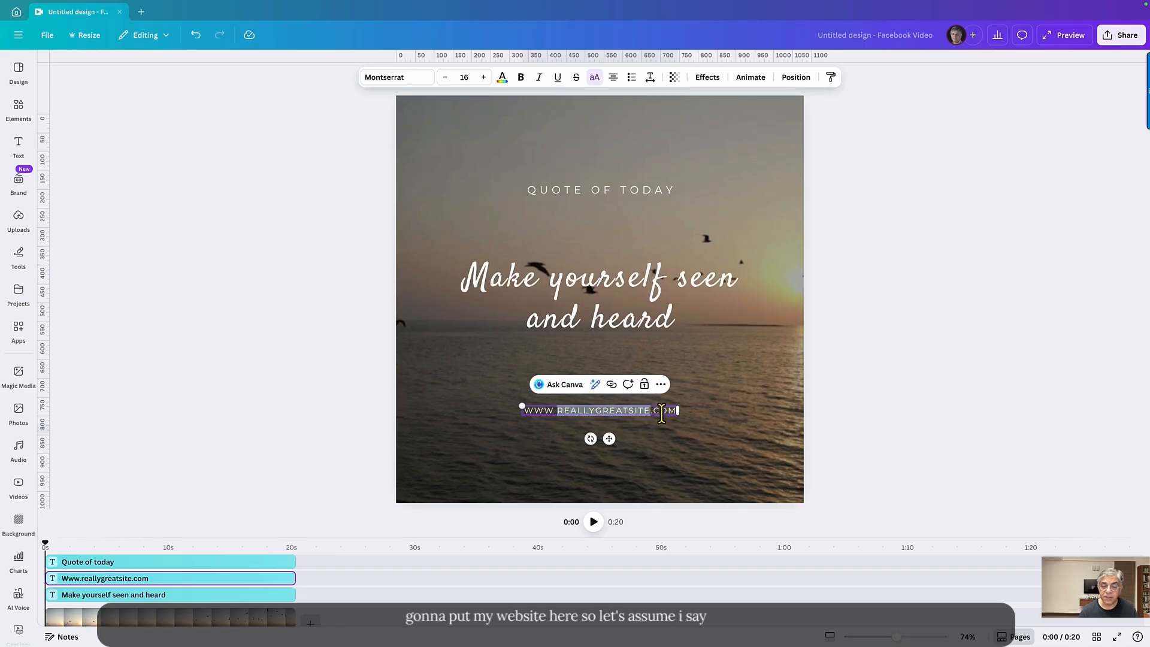
type("raji")
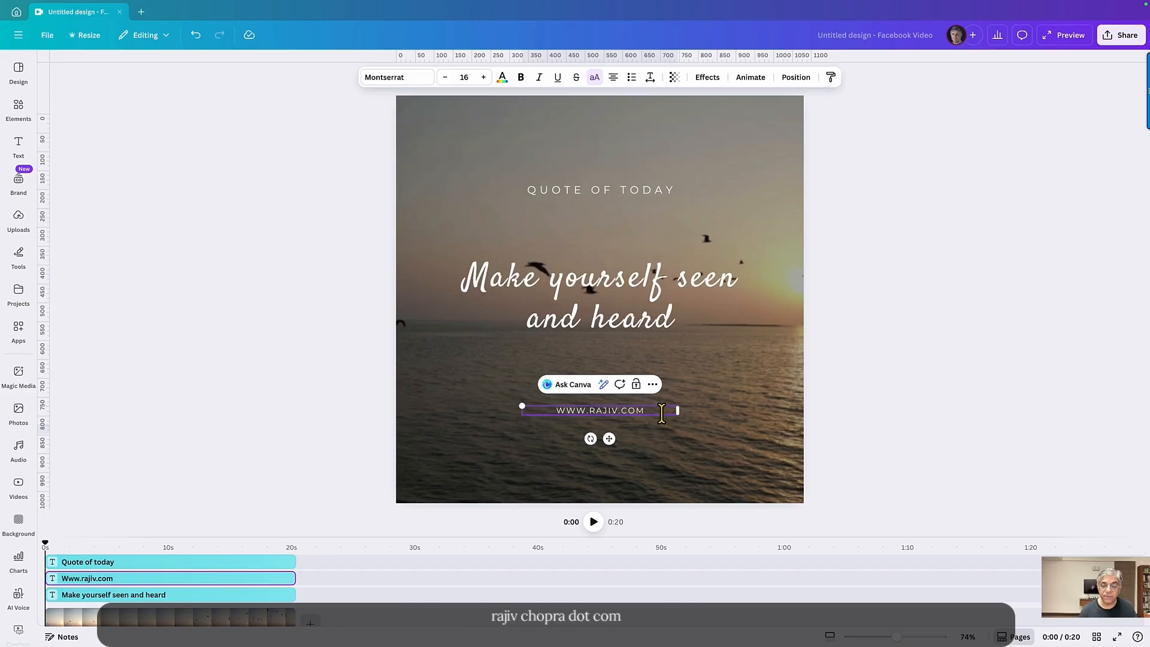
type("vchopr")
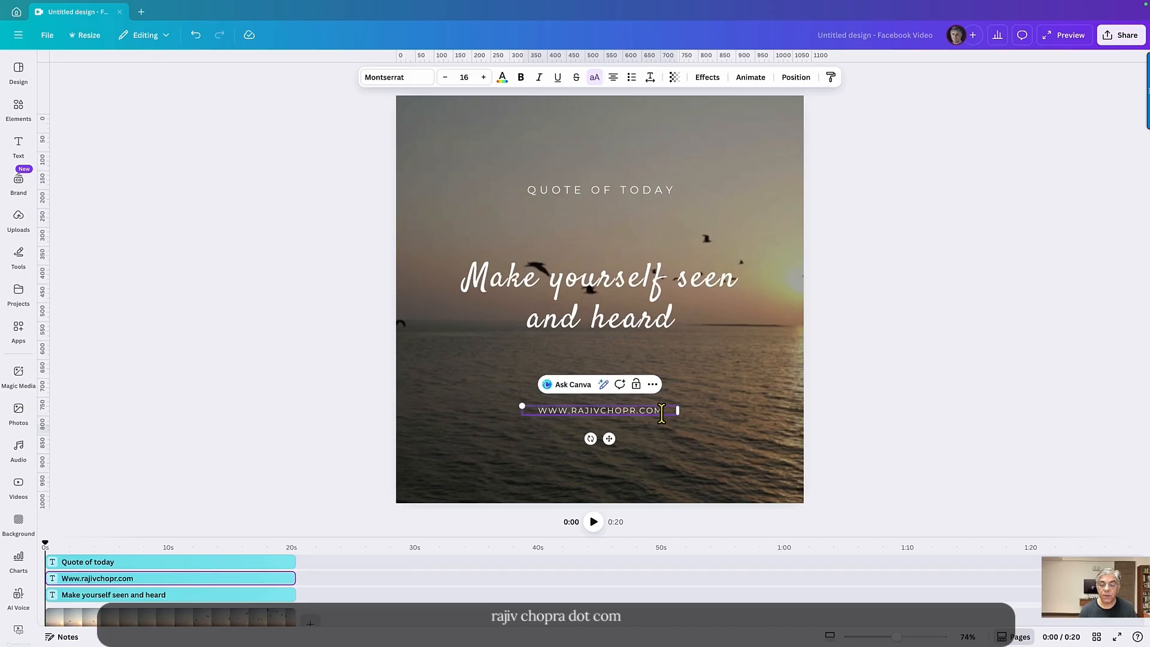
type("a")
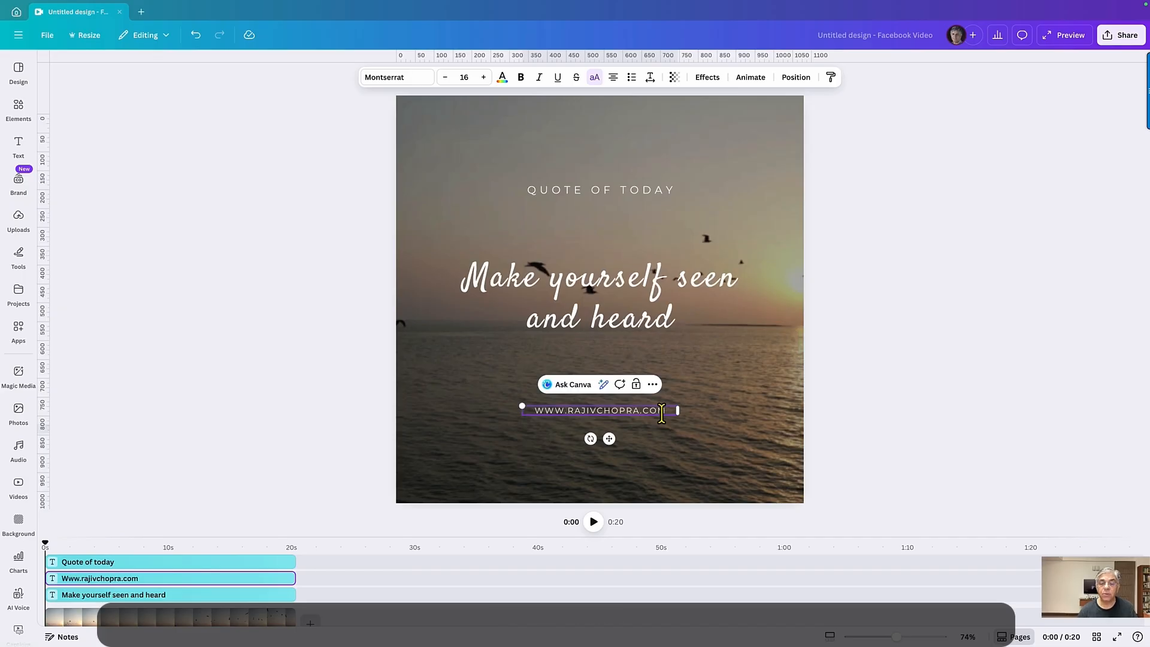
double_click(577, 191)
type("Vara")
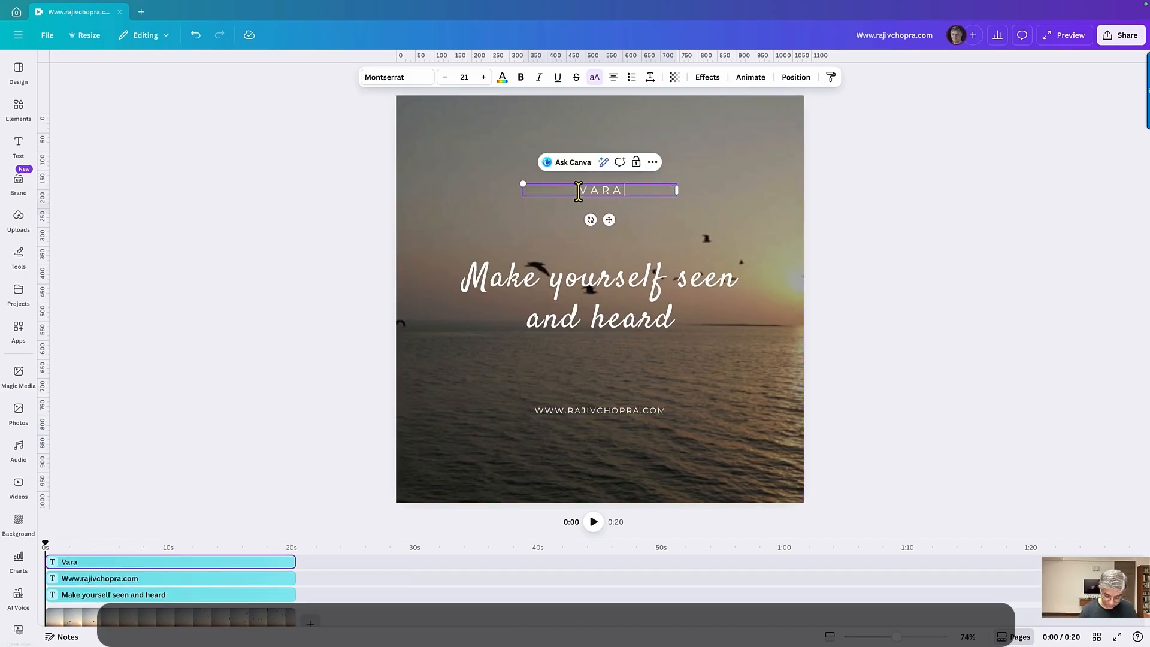
double_click(575, 296)
type("Trav")
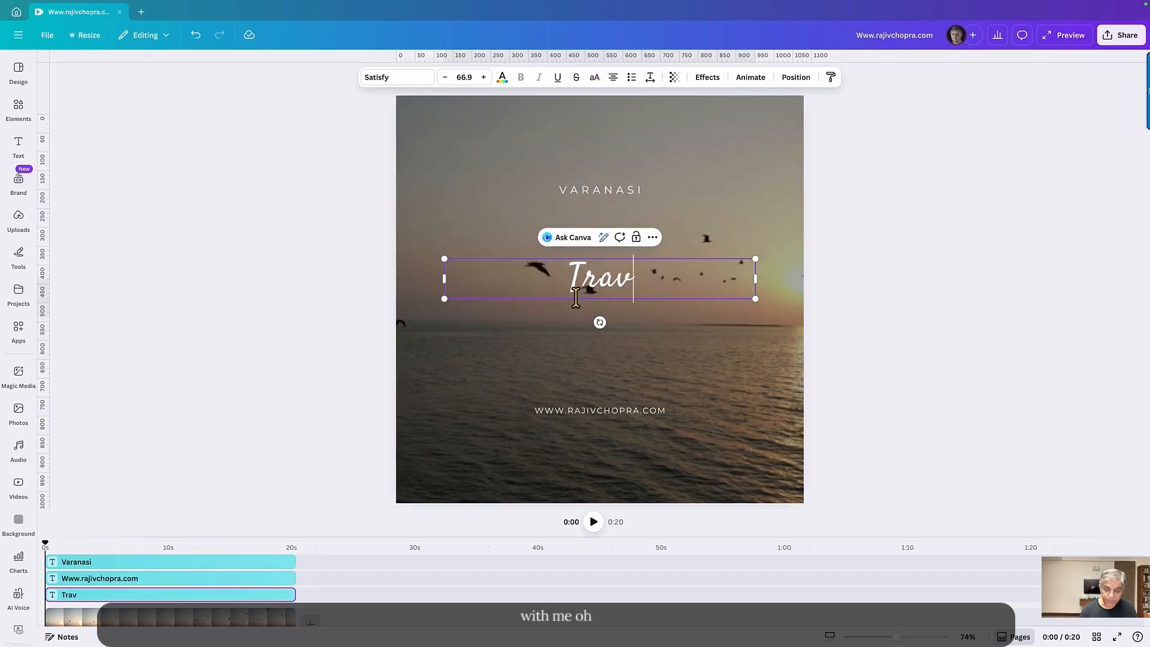
type("el wit")
key("BackSpace")
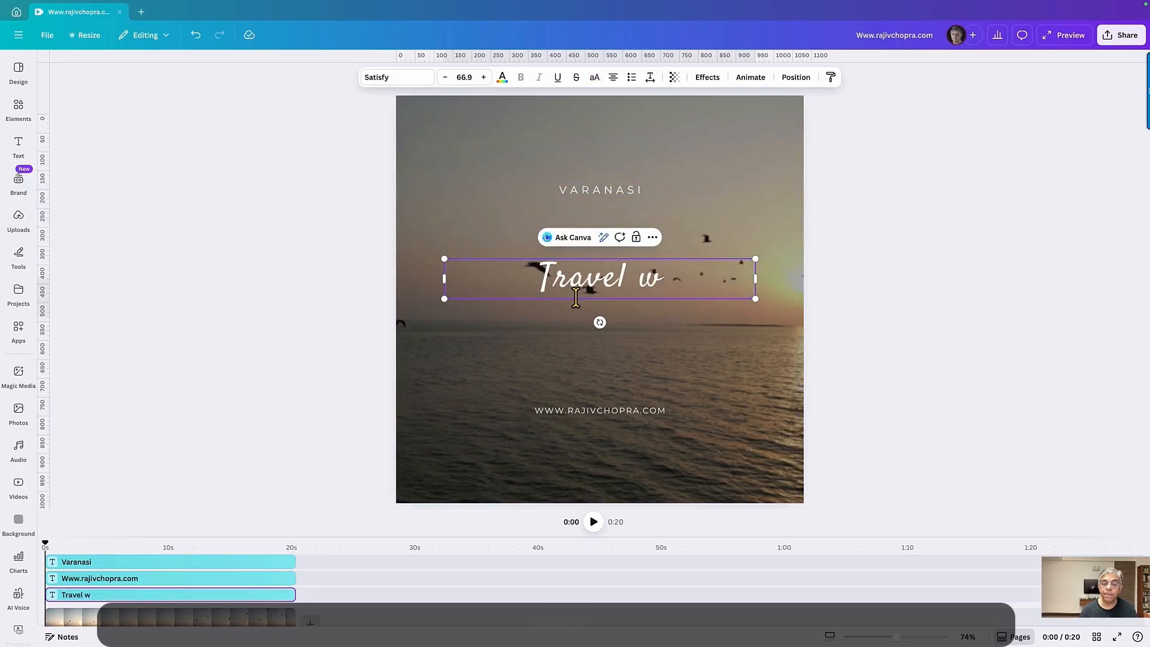
type("it")
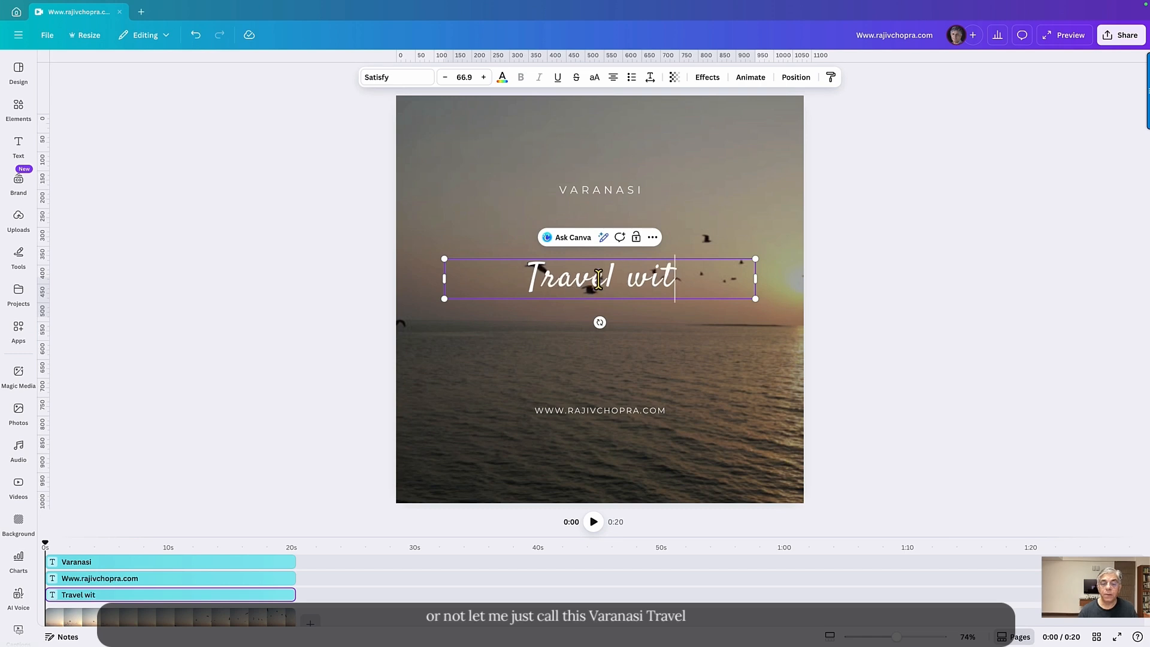
Step: Replace the large script text in the middle of the page with Varanasi
left_click_drag(683, 285, 513, 278)
type("Va")
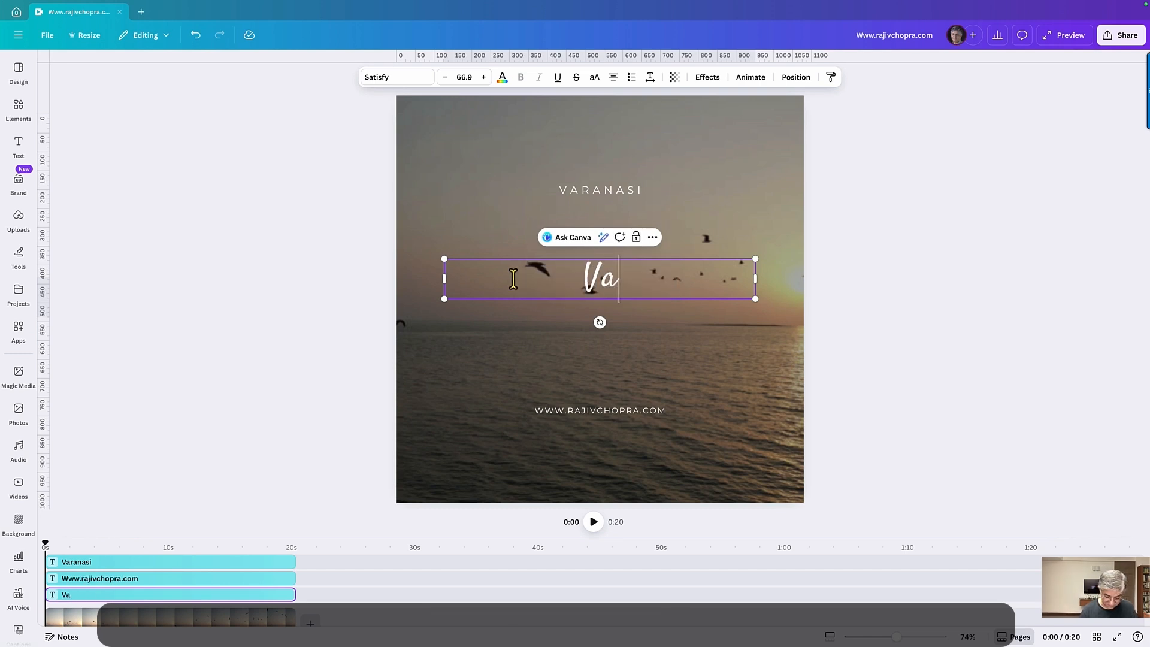
type("ranasi")
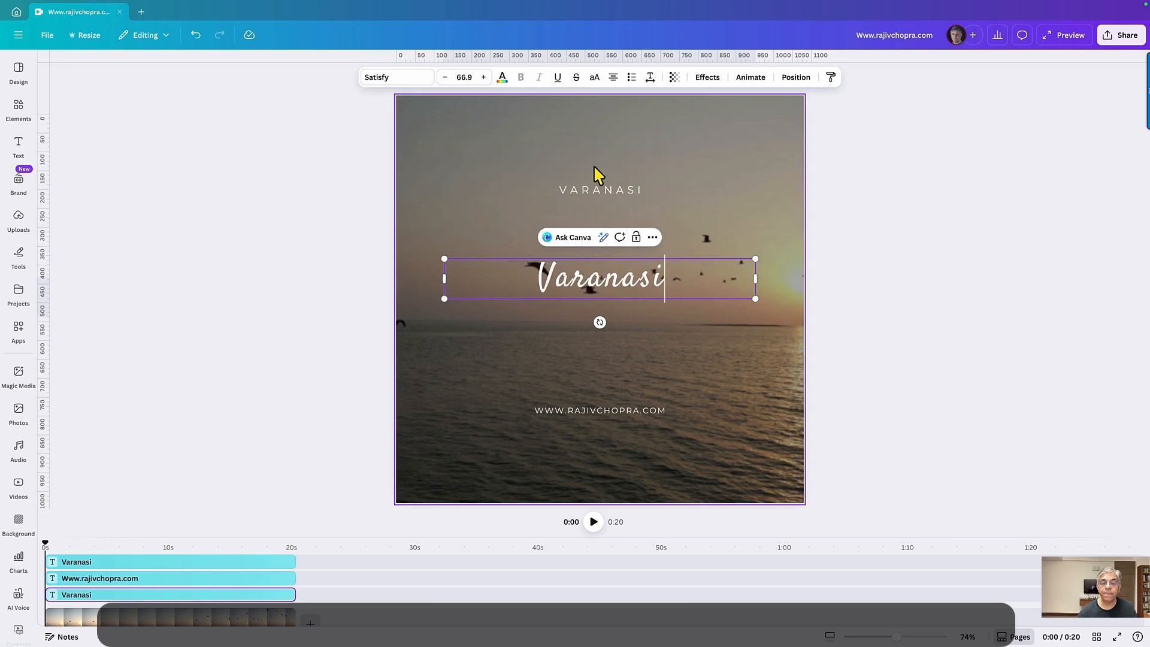
Step: Select the text of the small VARANASI heading above the large title
left_click(592, 189)
left_click_drag(564, 189, 650, 189)
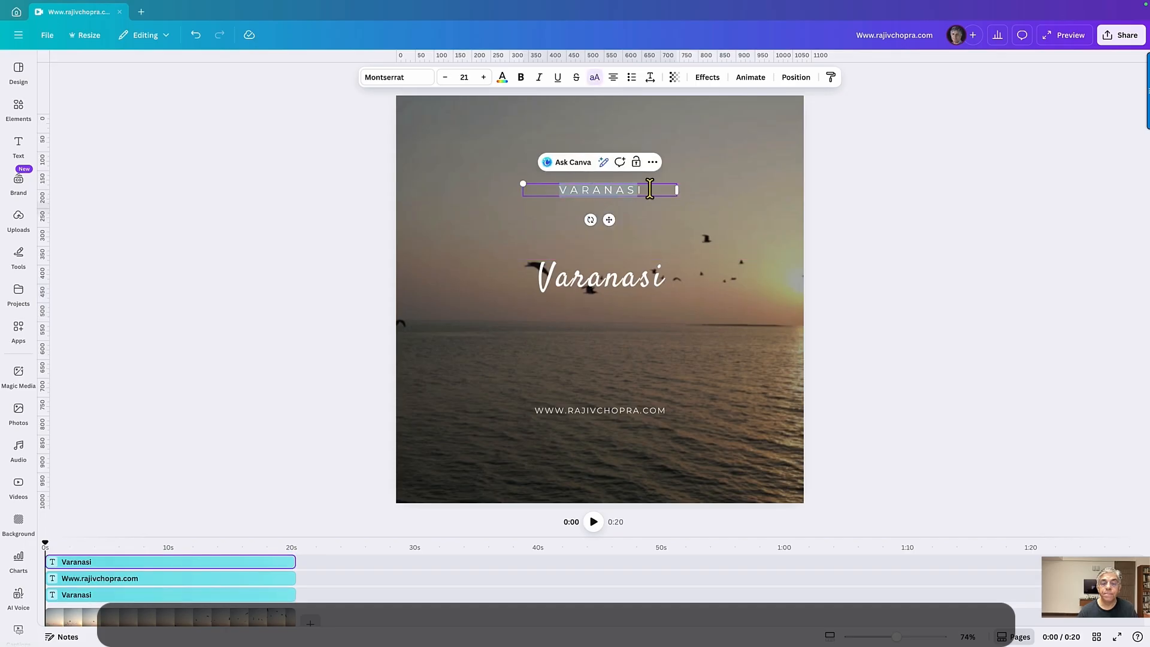
Step: Replace the upper text with "TRAVEL WITH ME" and "LEARN TRAVEL PHOTOGRAPHY" on a separate line below it
type("TRAVEL ")
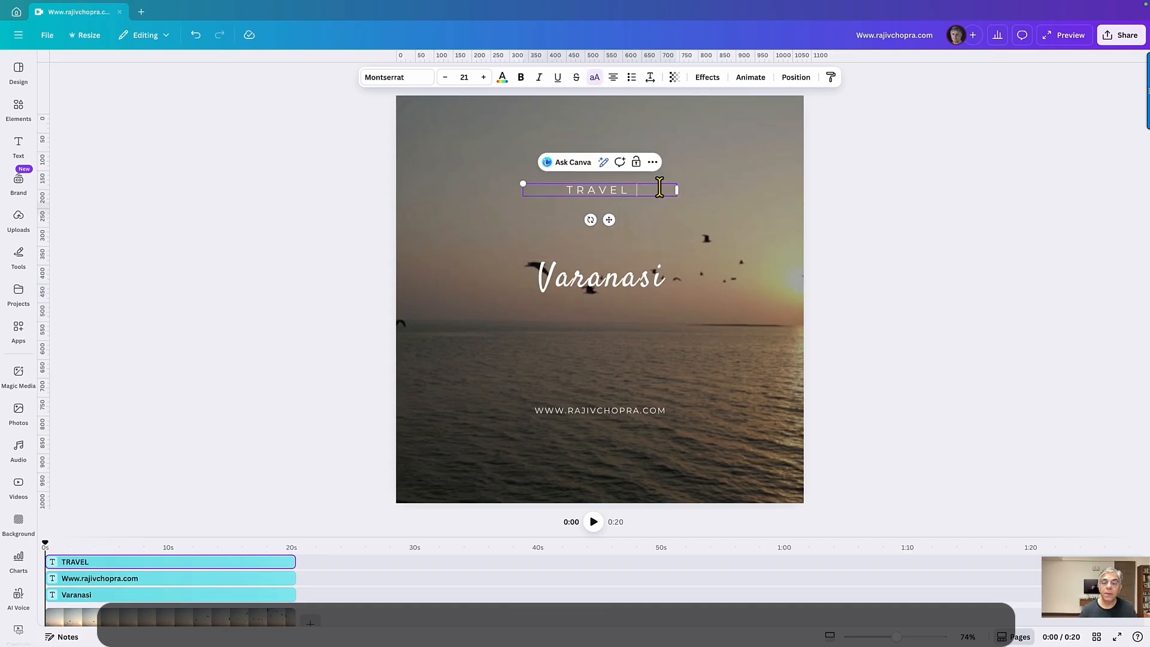
type("WITH ME")
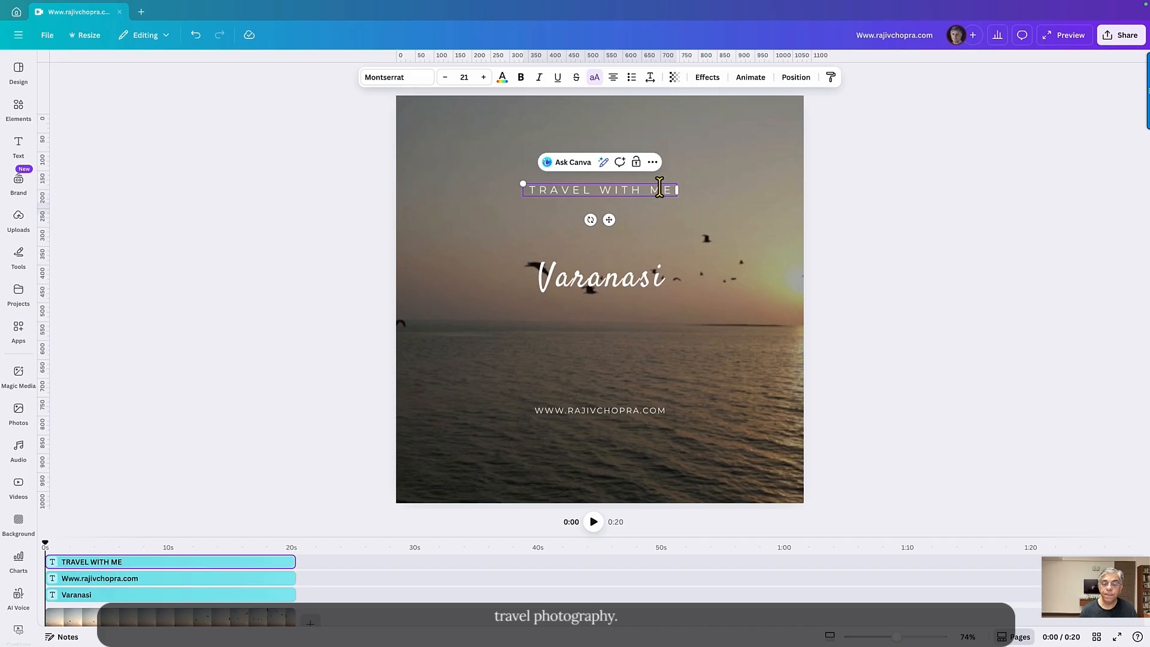
key("Return")
type("LEAR")
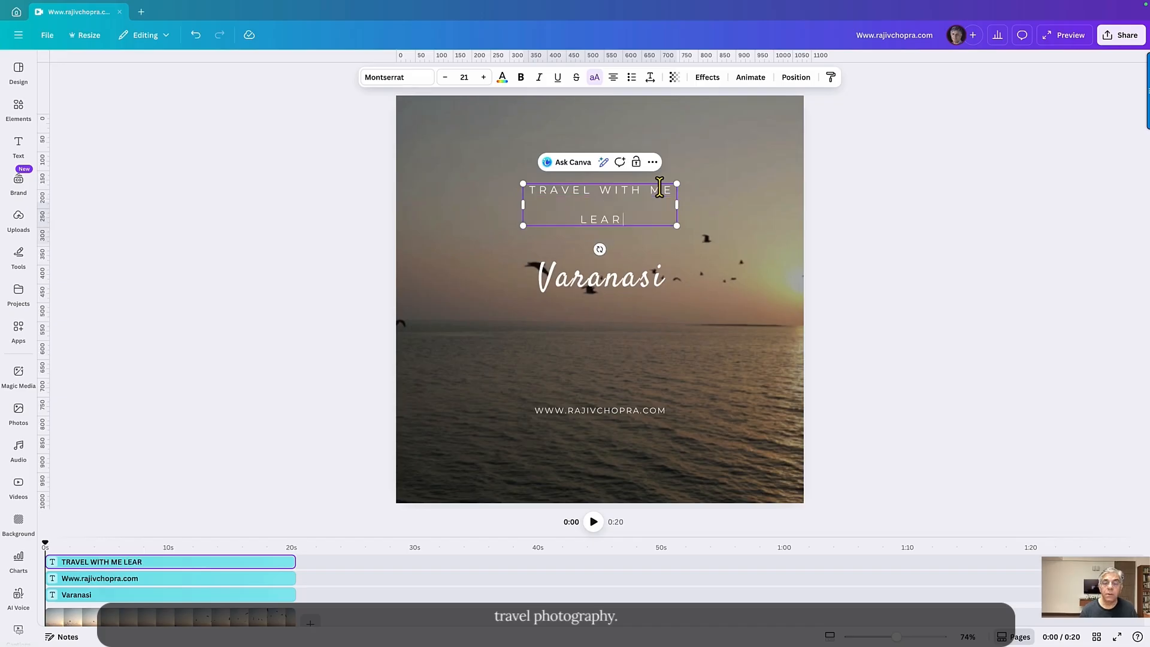
type("N TRAVEL")
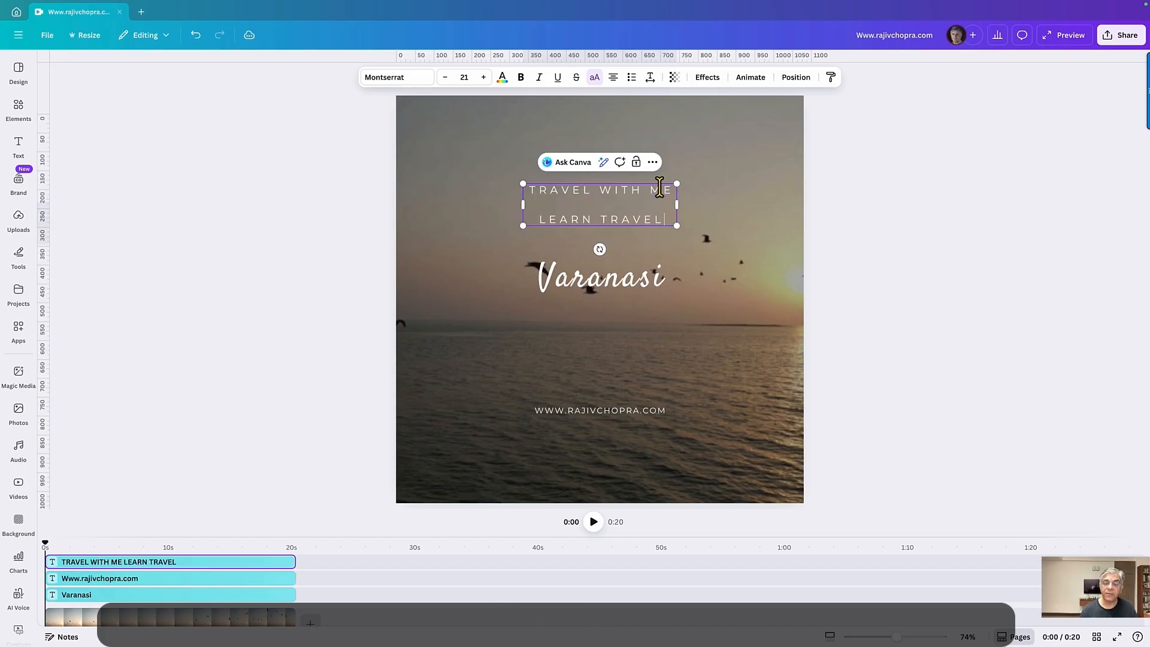
type(" PHOTO")
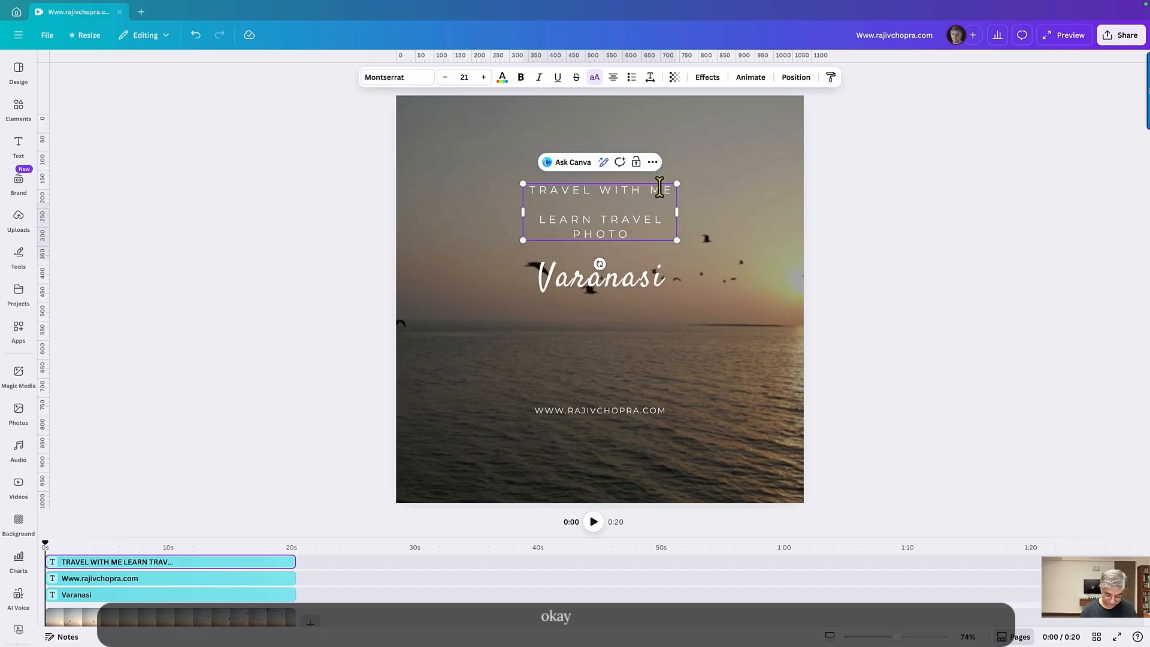
type("GRAPHY")
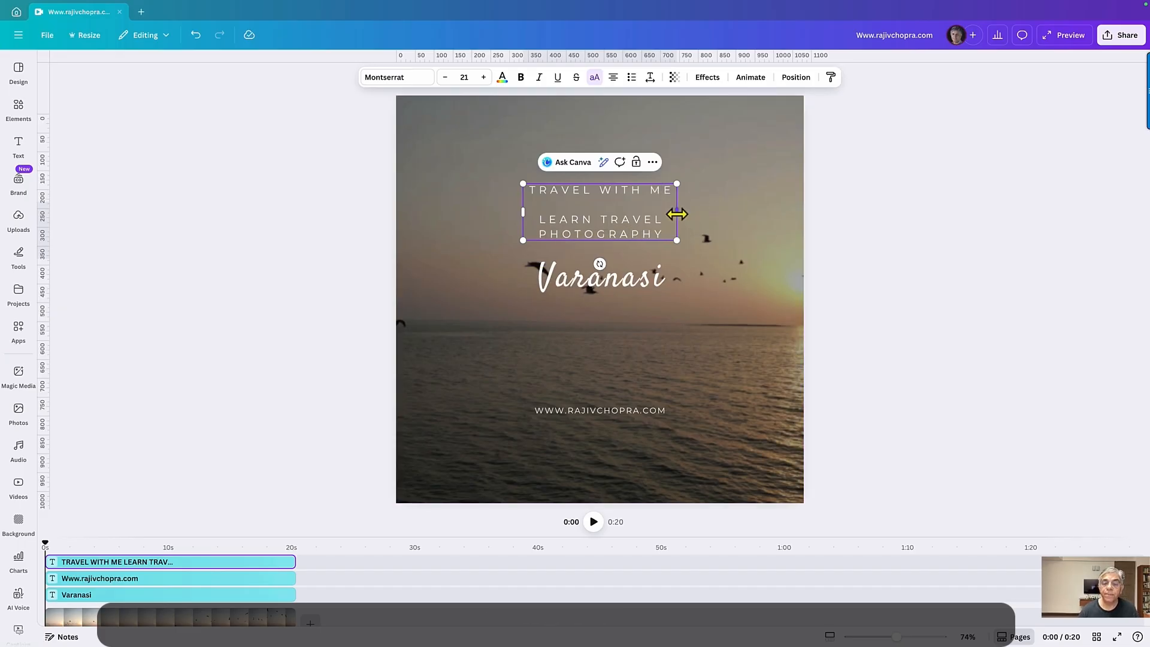
Step: Widen the travel heading's text box on both sides so "LEARN TRAVEL PHOTOGRAPHY" fits on one line
left_click_drag(676, 212, 740, 212)
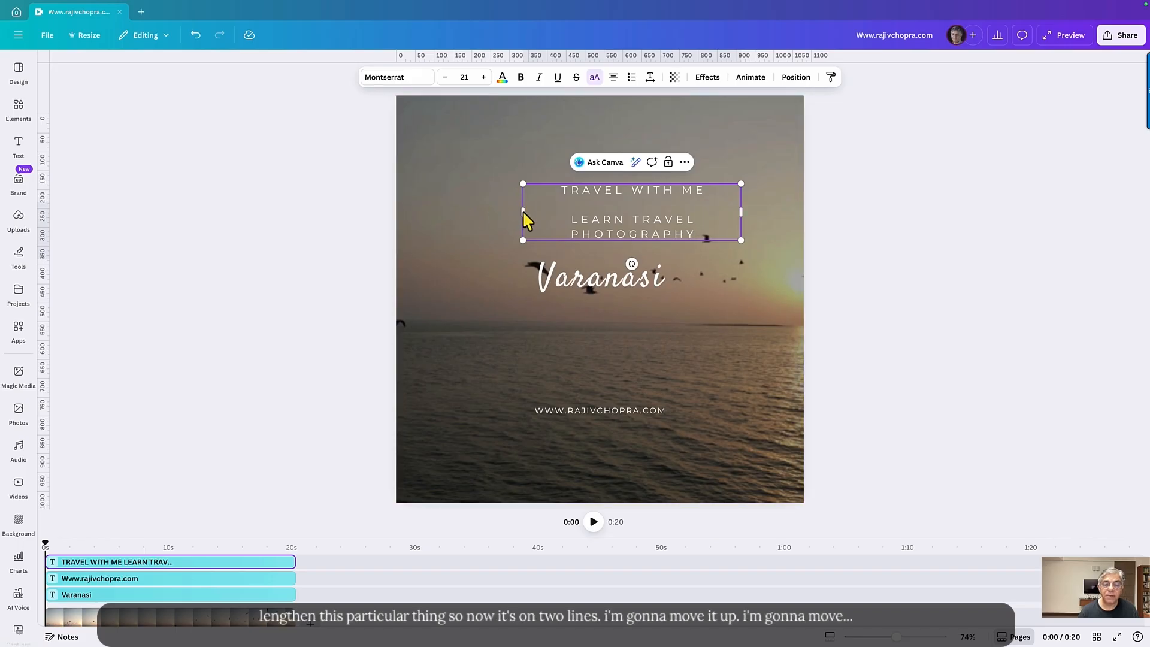
left_click_drag(522, 212, 464, 208)
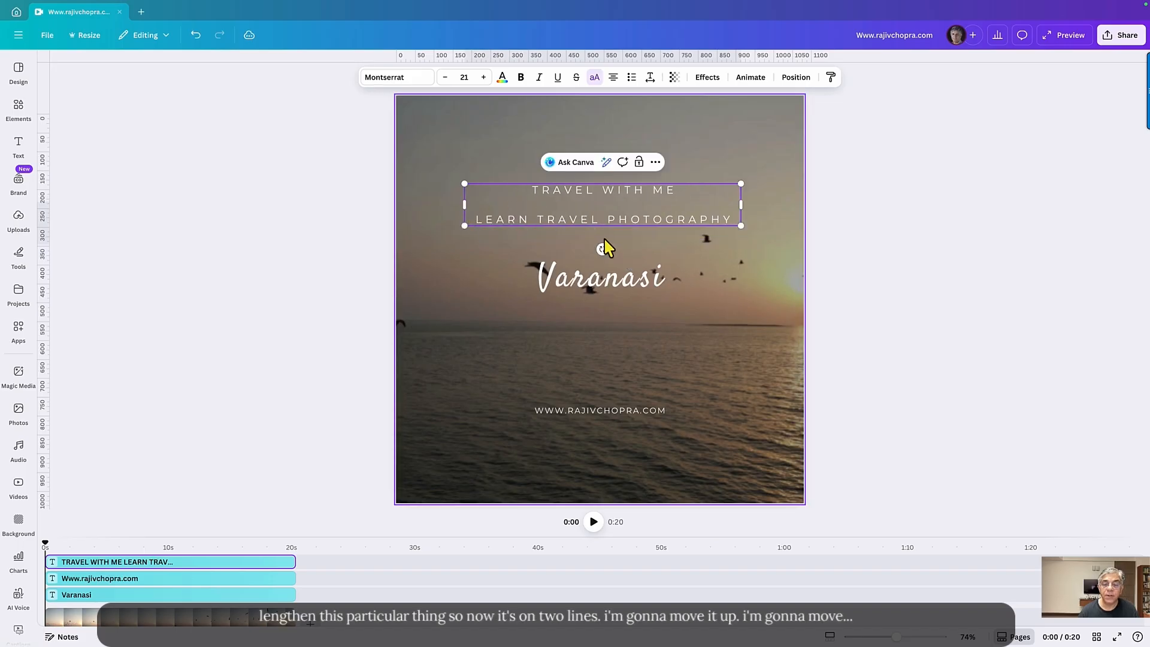
left_click(698, 167)
Step: Move the travel heading and the Varanasi title up near the canvas's upper edge and the website address down near its lower edge
left_click_drag(619, 208, 616, 145)
left_click_drag(599, 272, 596, 200)
left_click_drag(607, 404, 605, 473)
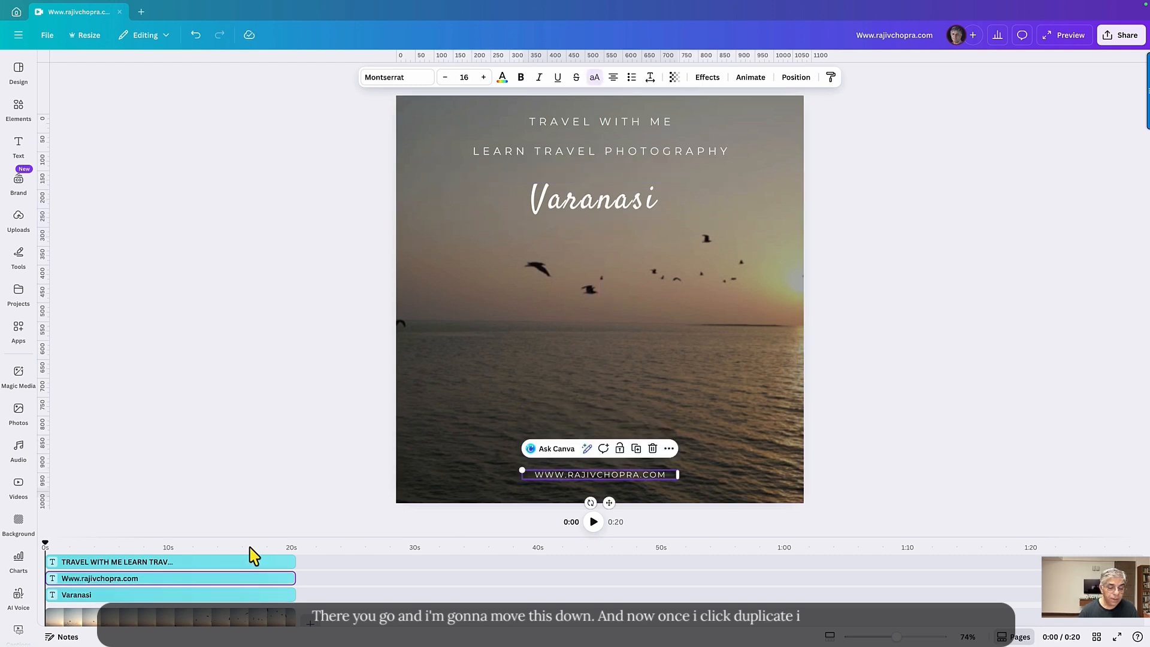
Step: Duplicate the background video clip and the Varanasi title, and place the title copy over the second clip on the timeline
right_click(215, 627)
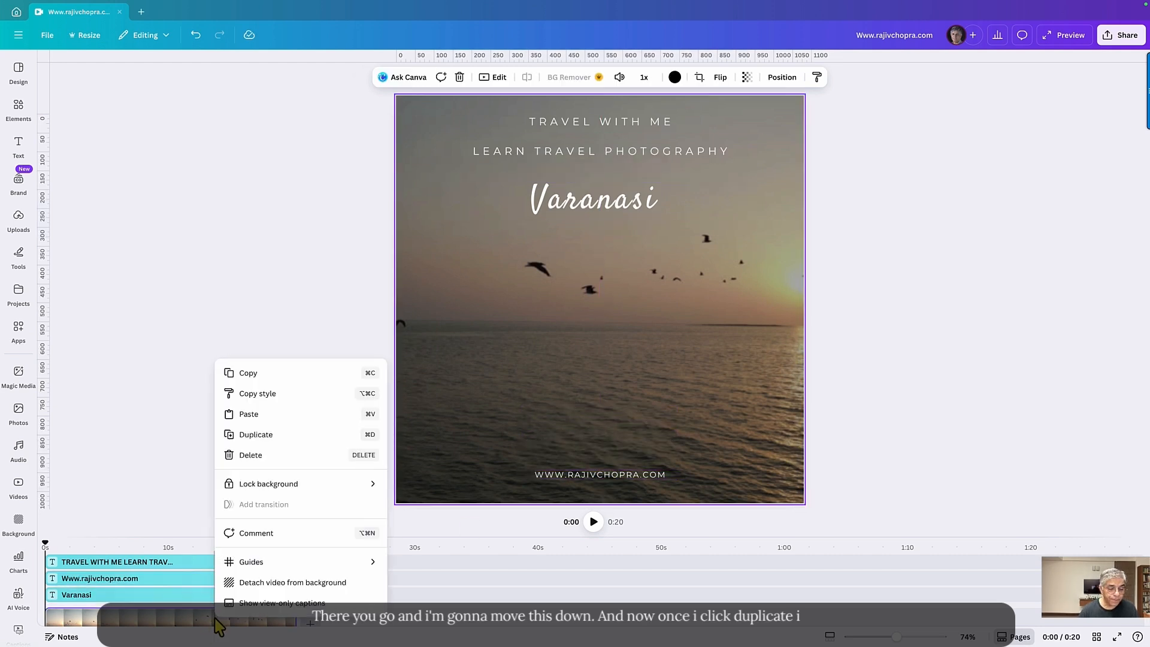
left_click(255, 432)
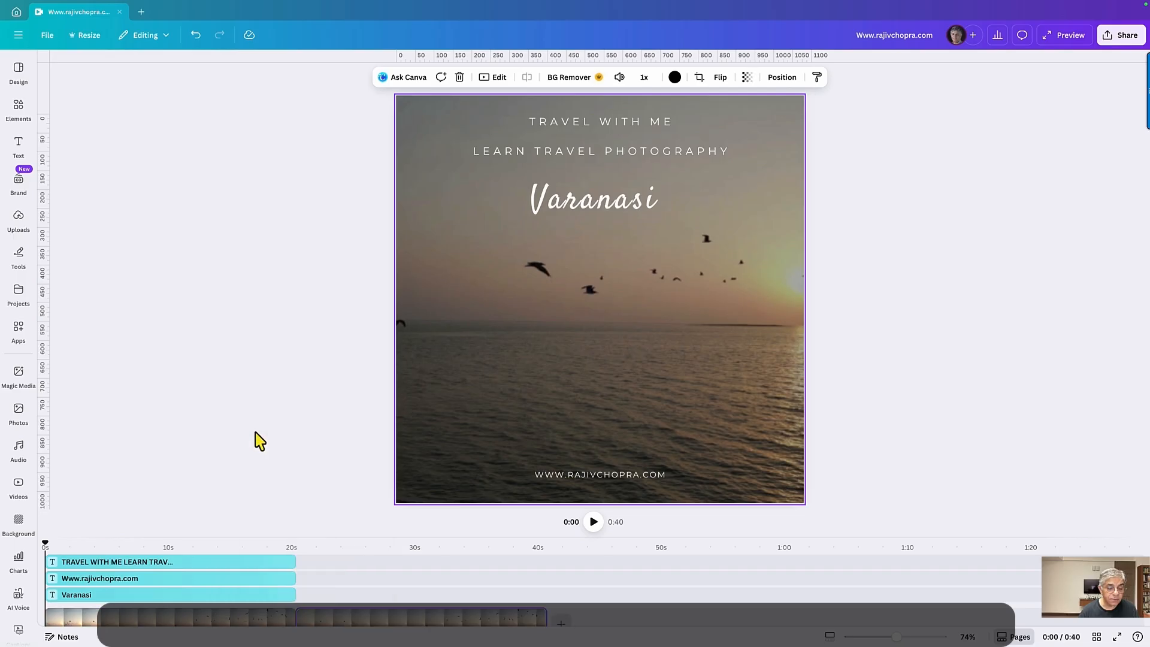
right_click(252, 599)
left_click(293, 394)
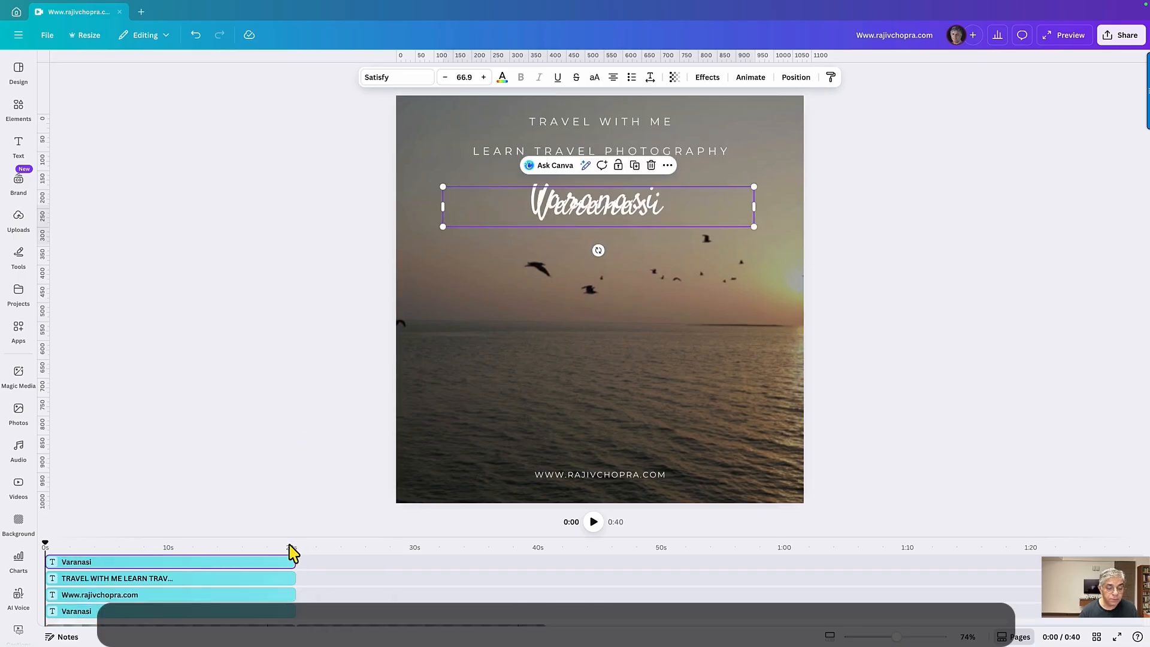
left_click_drag(184, 567, 433, 604)
Step: Duplicate the website address text and place the copy over the second clip, directly after the original
left_click(218, 578)
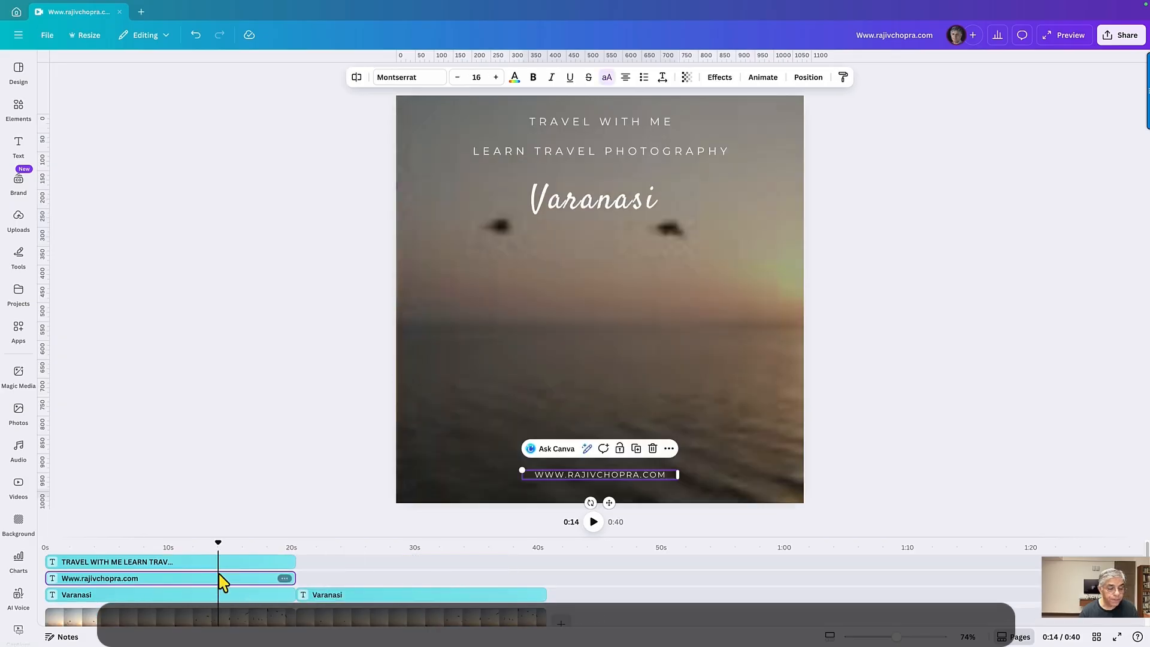
right_click(221, 577)
left_click(269, 354)
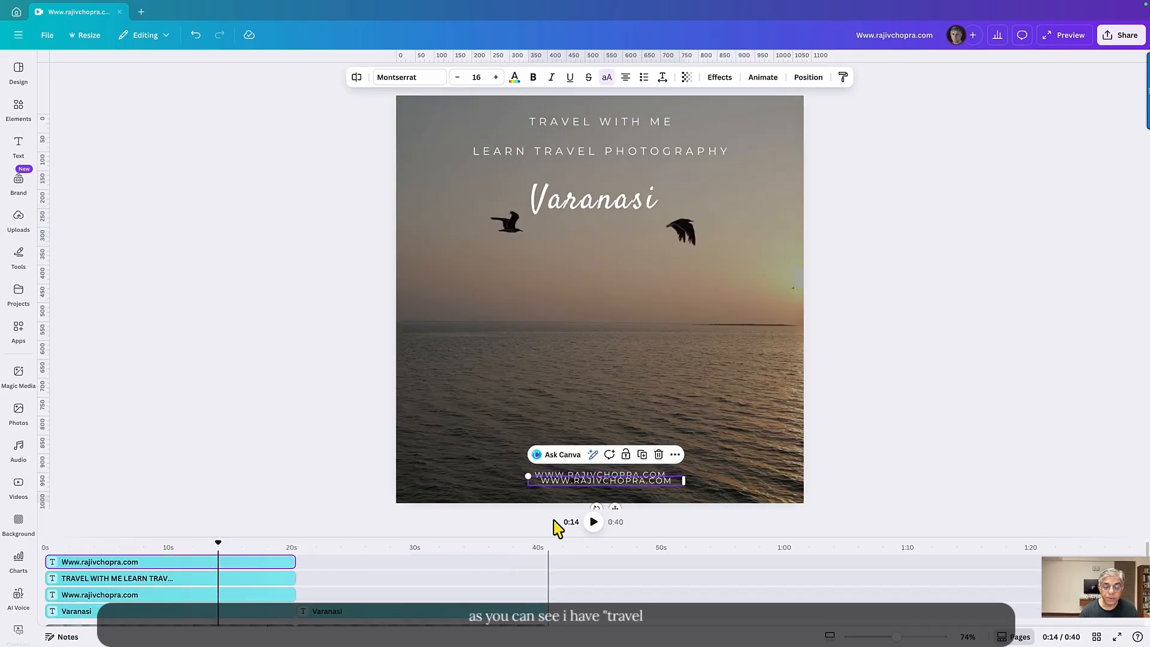
left_click_drag(205, 567, 456, 599)
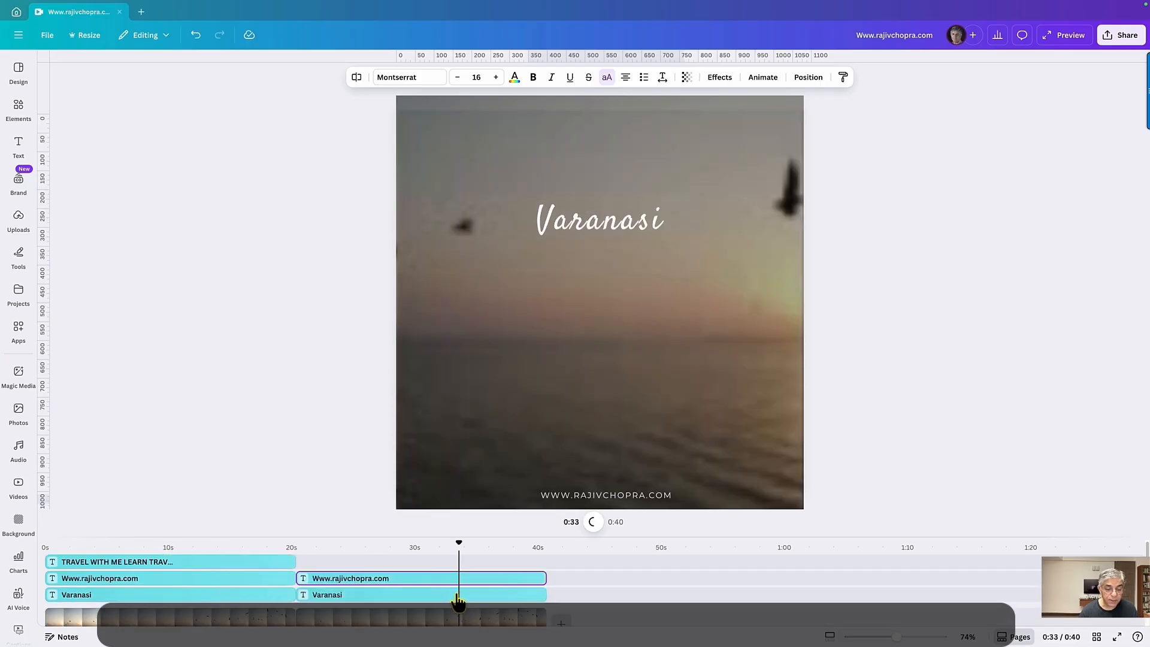
Step: Duplicate the "TRAVEL WITH ME LEARN TRAVEL PHOTOGRAPHY" heading and place the copy over the second clip, directly after the original
left_click(201, 567)
right_click(203, 569)
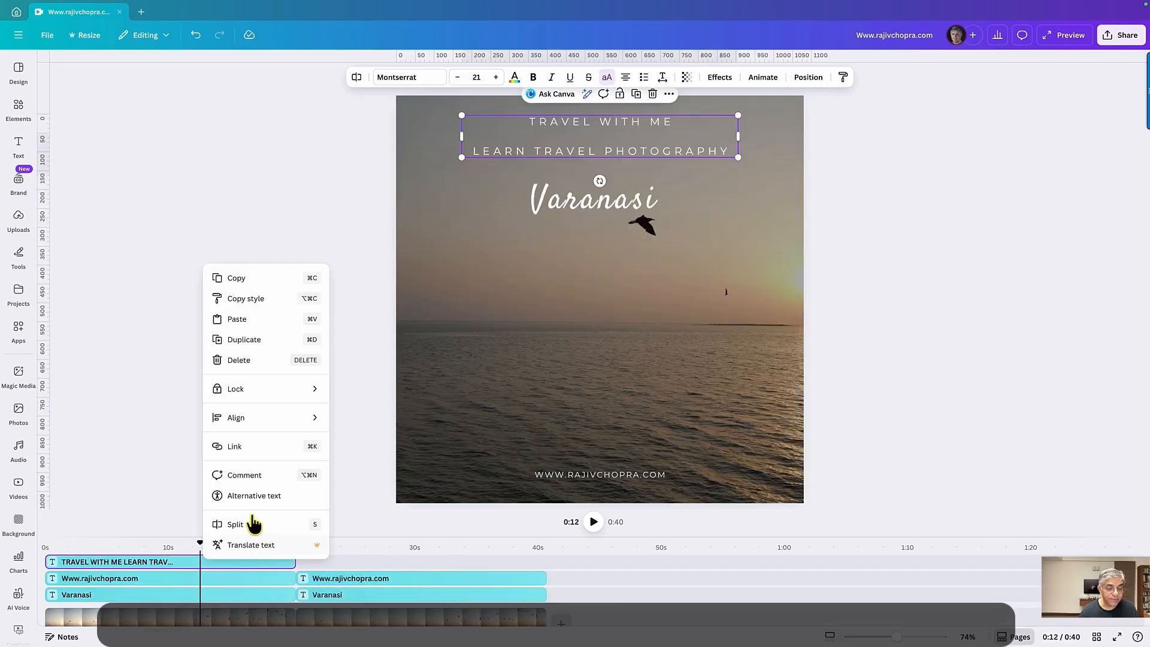
left_click(259, 339)
left_click_drag(256, 568, 503, 578)
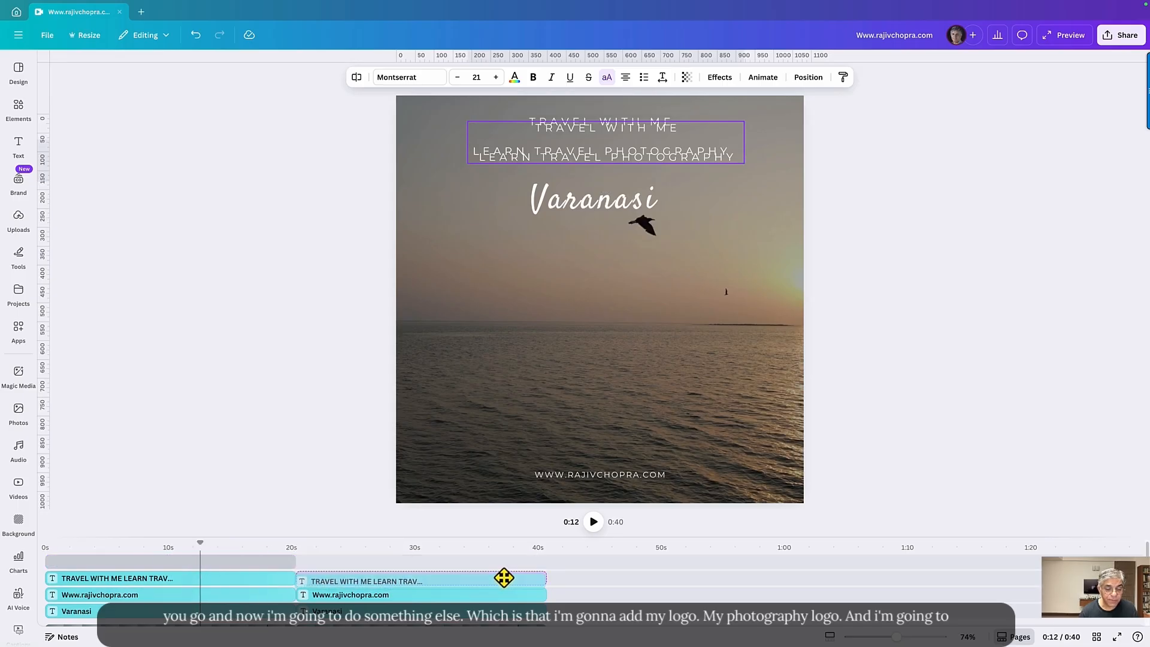
left_click(503, 578)
Step: Look through the sidebar's app and folder shortcuts for the folder holding the photography logos
scroll(359, 585, "down", 2)
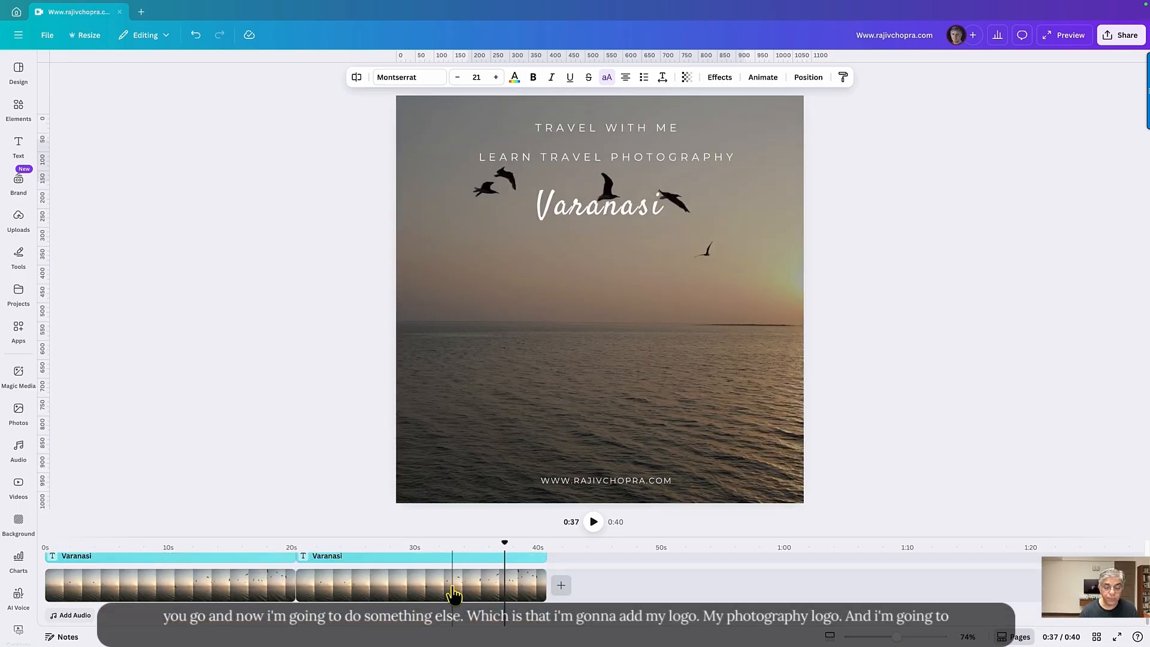
scroll(13, 548, "down", 4)
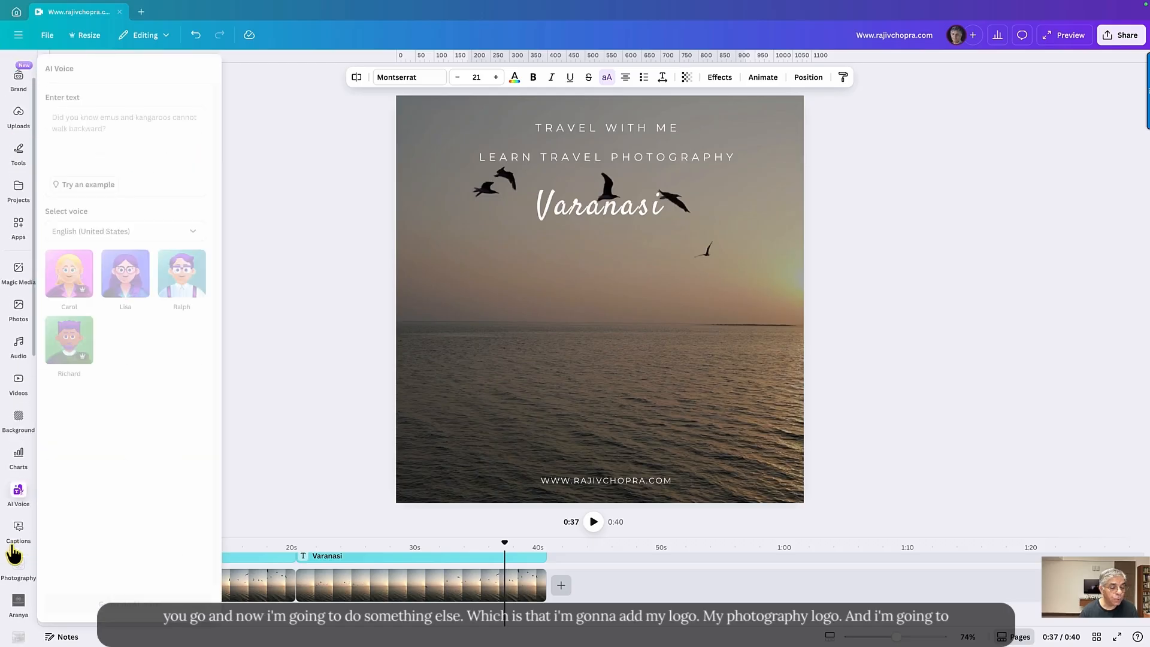
scroll(13, 552, "down", 3)
mouse_move(21, 467)
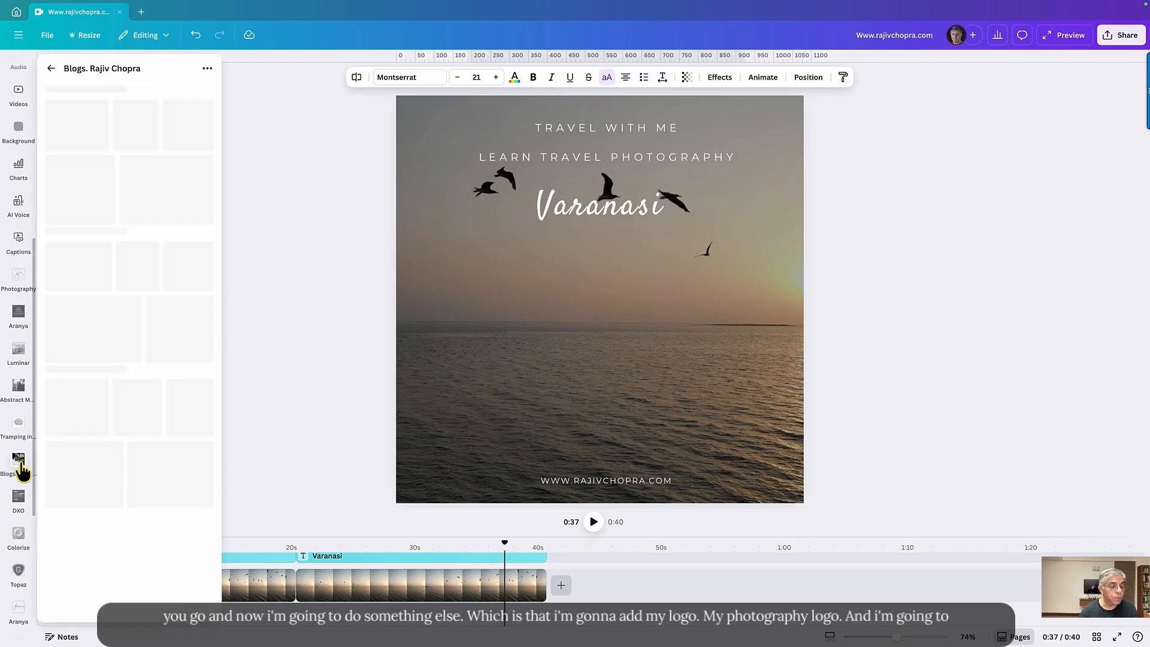
scroll(18, 512, "down", 2)
mouse_move(19, 515)
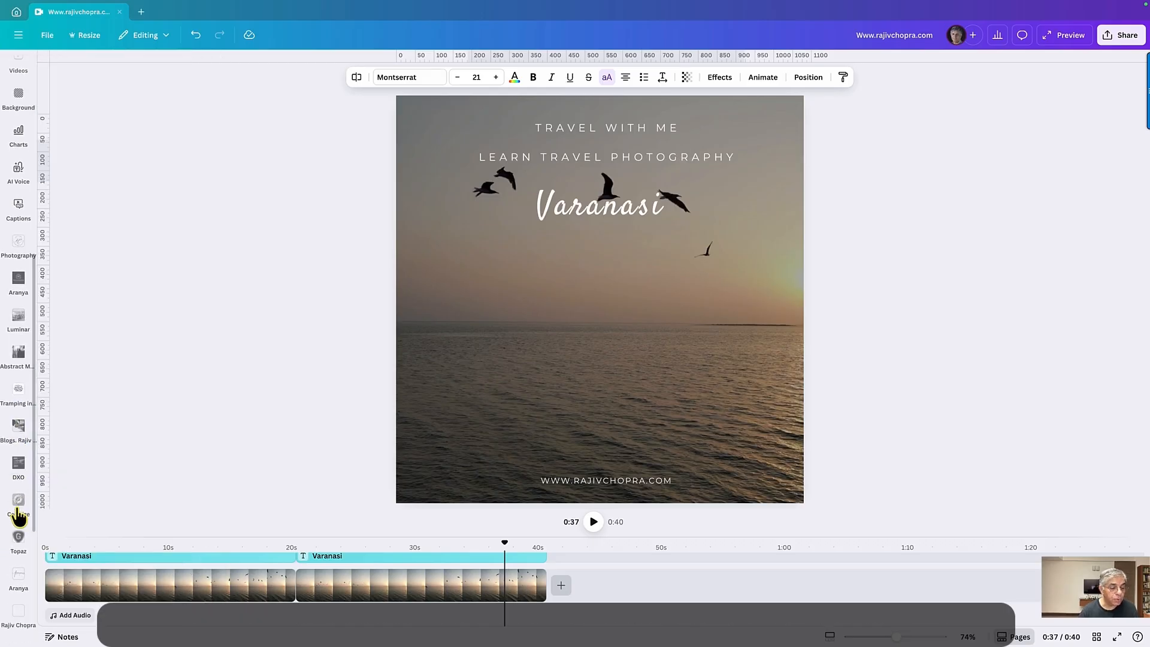
scroll(18, 516, "down", 2)
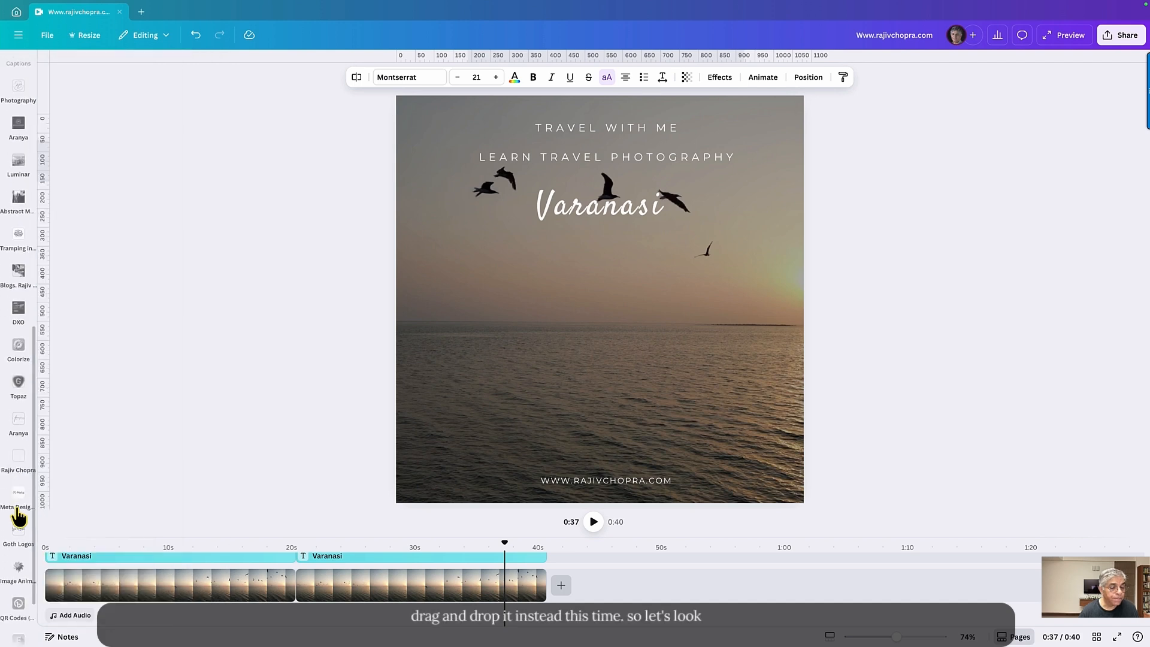
scroll(18, 514, "down", 2)
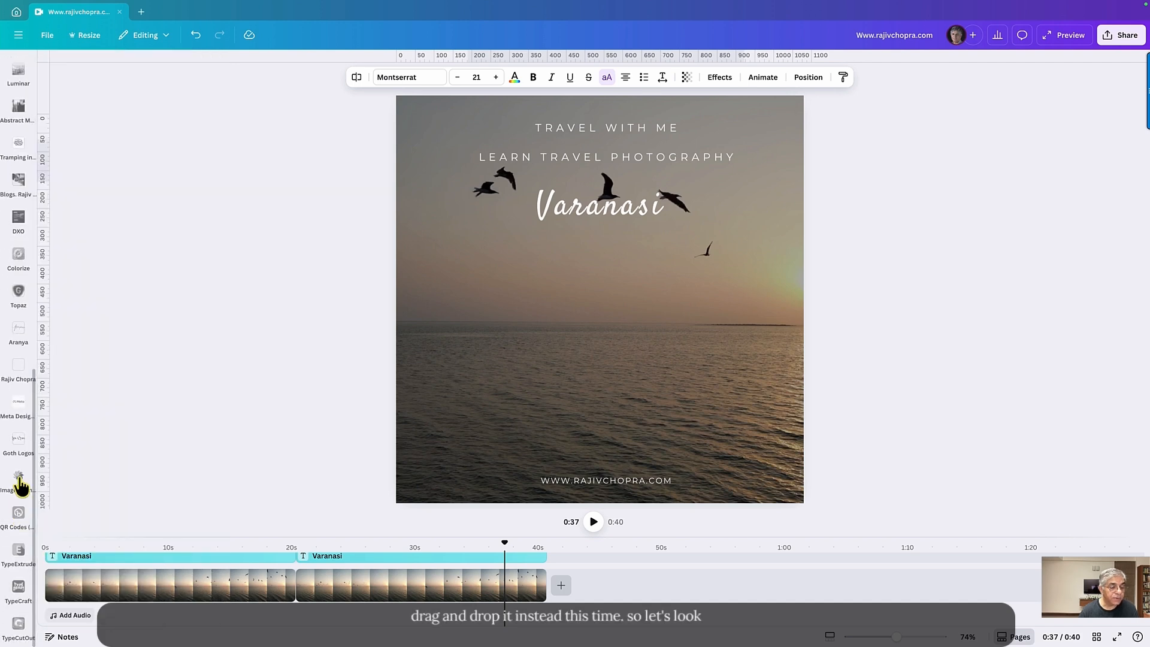
scroll(15, 443, "up", 2)
mouse_move(13, 428)
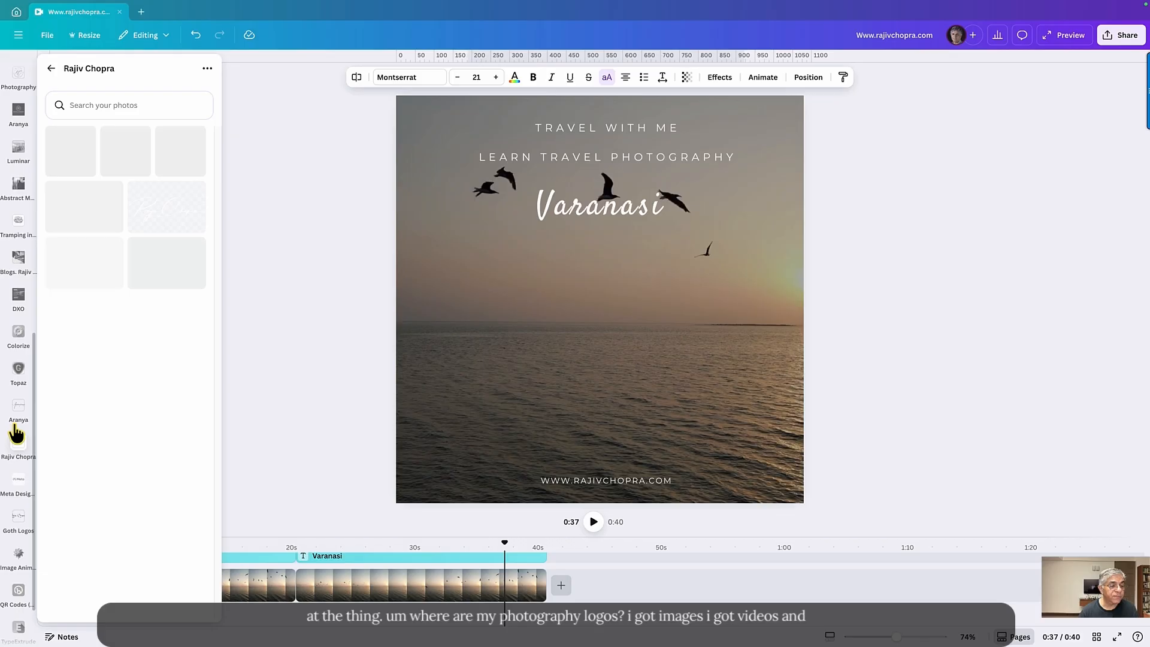
scroll(16, 432, "up", 1)
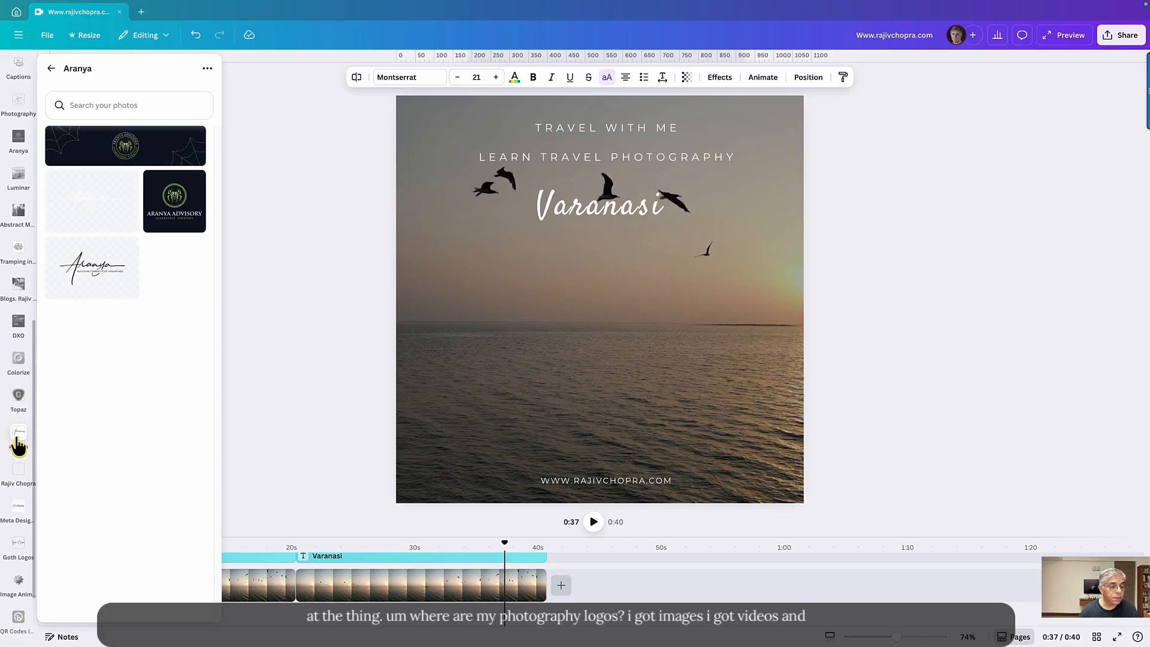
scroll(19, 446, "up", 3)
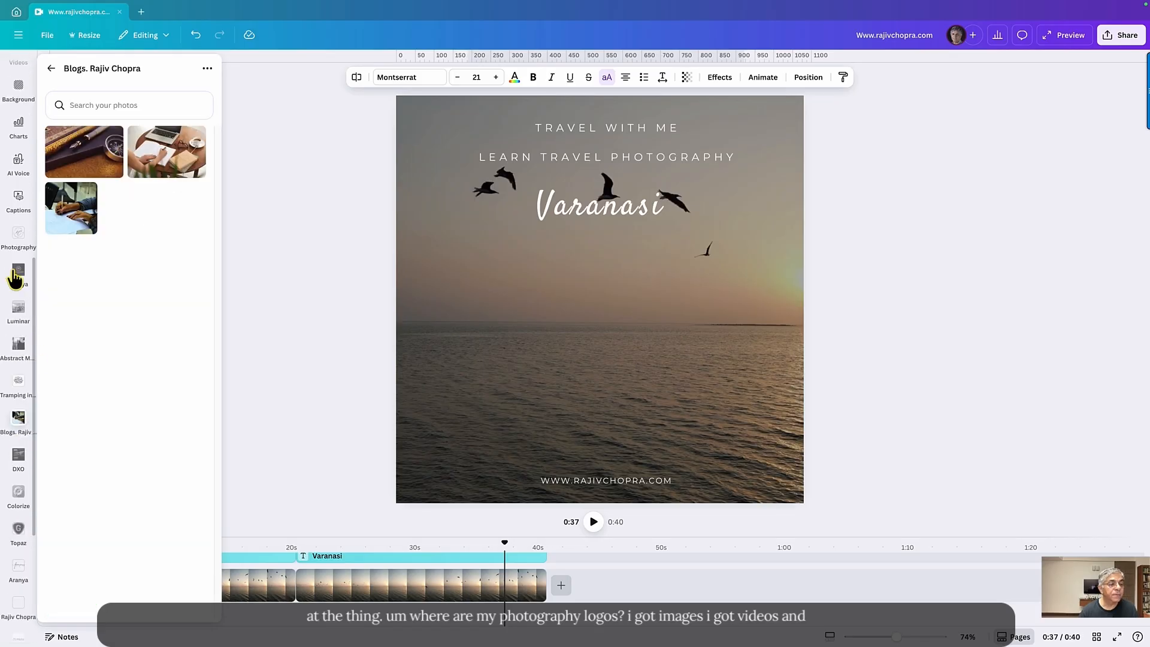
Step: Add the round blue mountain logo from the Photography folder's images and place it small in the canvas's lower-right corner
left_click(18, 237)
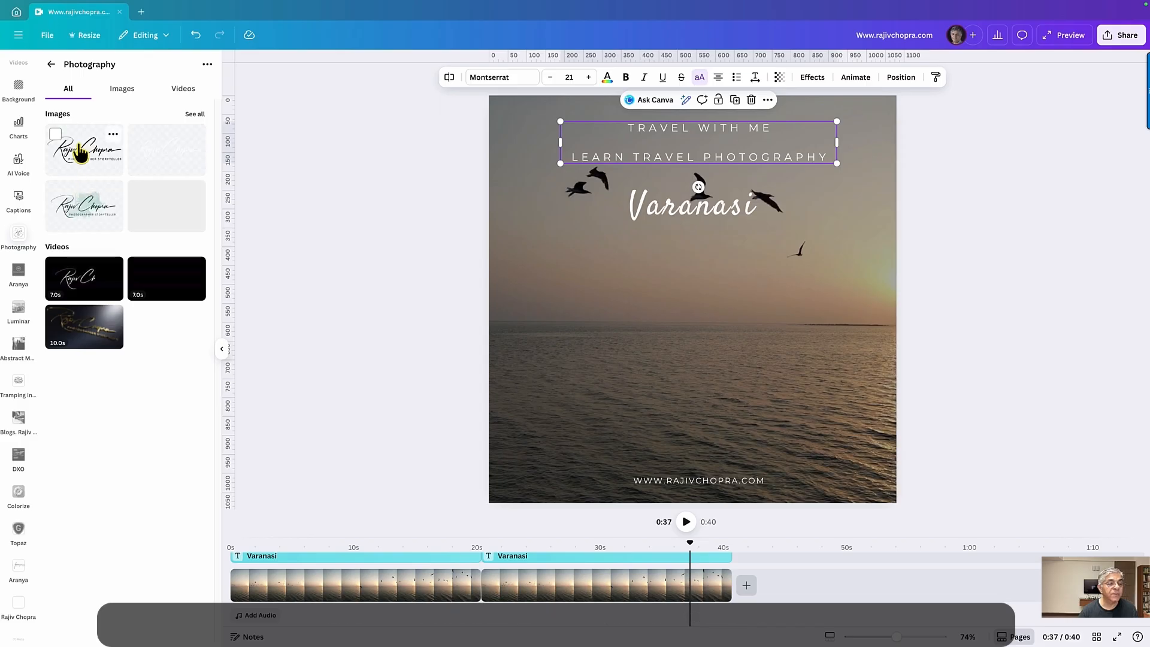
left_click(121, 92)
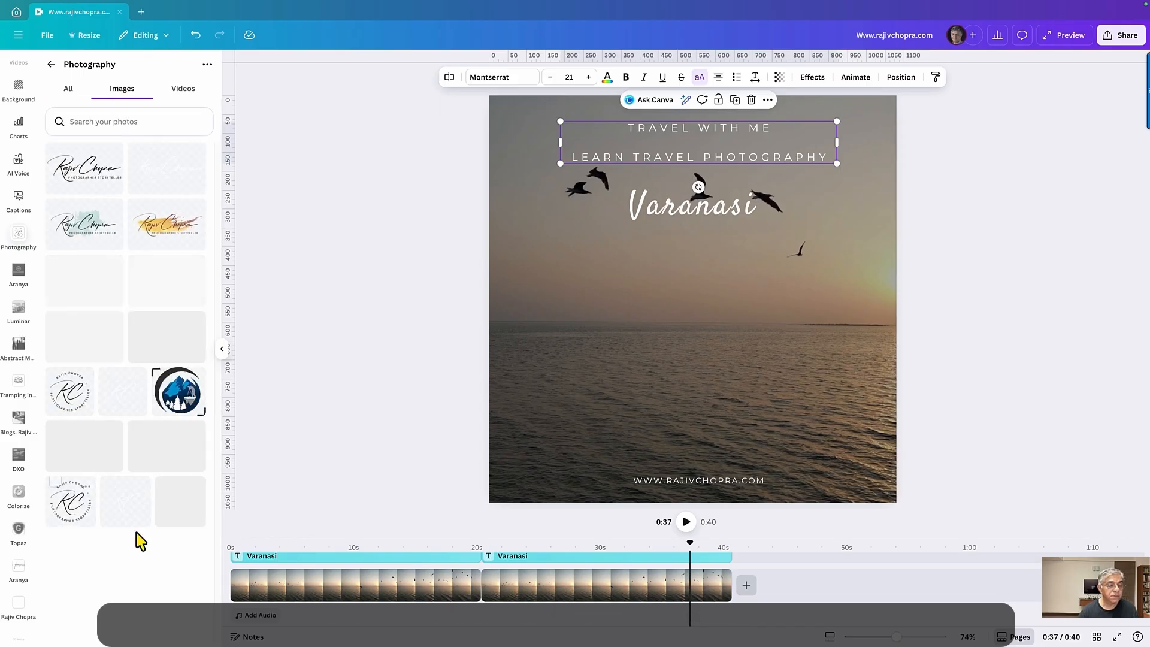
left_click_drag(183, 398, 658, 347)
left_click_drag(617, 267, 863, 474)
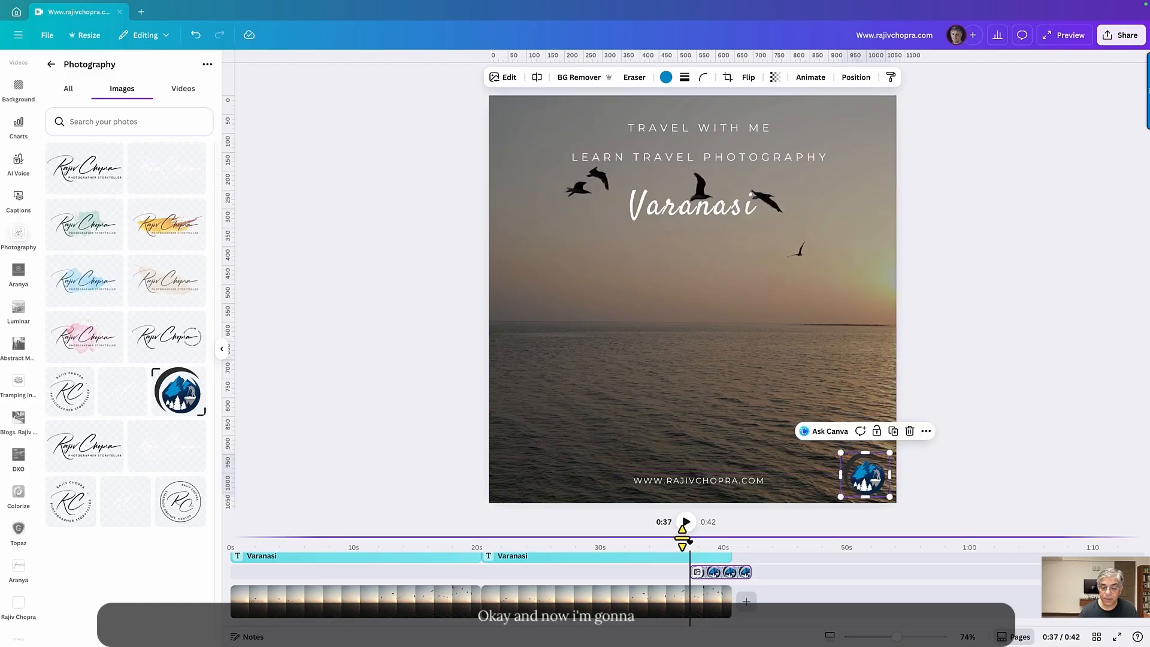
Step: Insert the uploaded photo of seated people in red and orange clothing between the two video clips at 0:20
left_click_drag(683, 540, 481, 587)
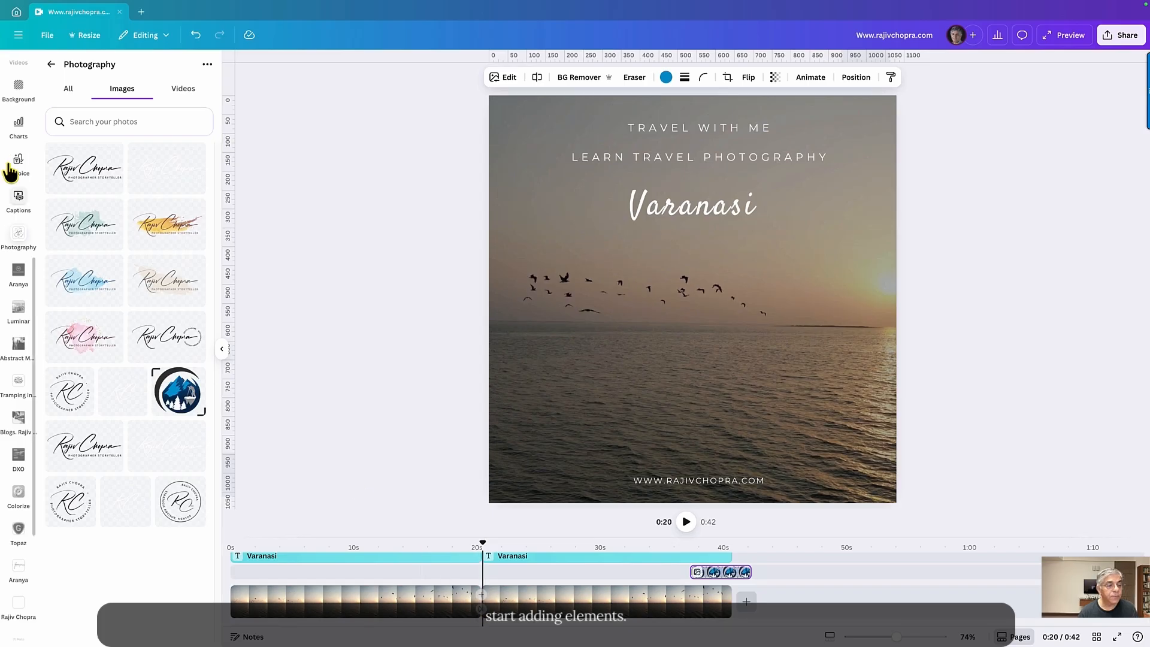
scroll(12, 197, "up", 10)
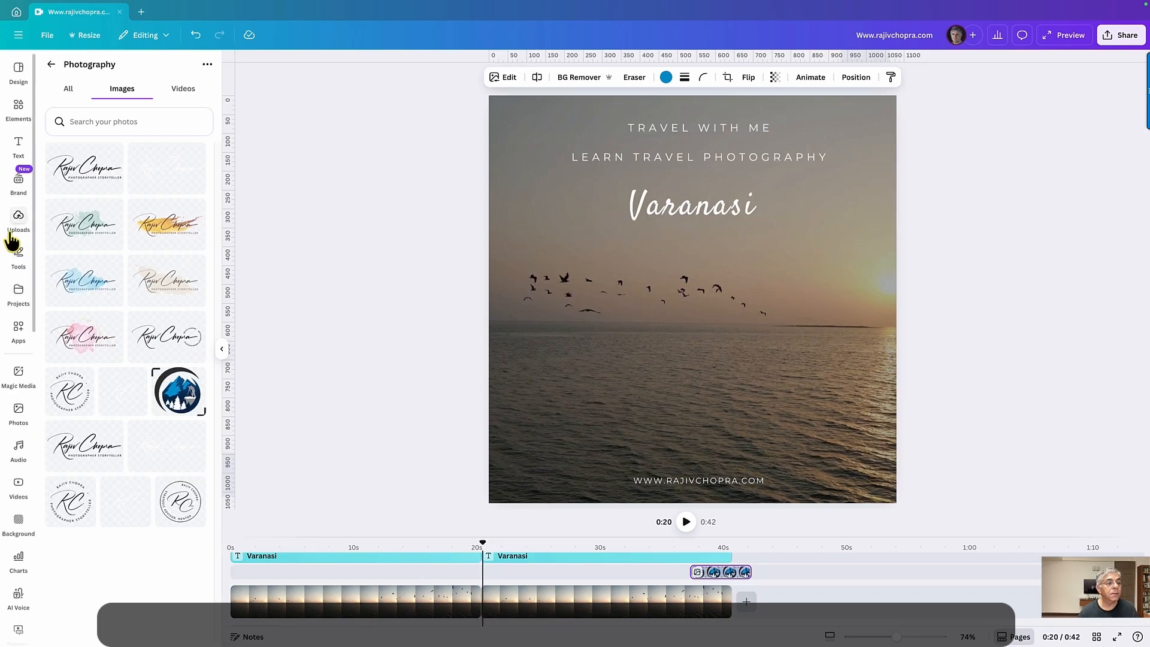
left_click(17, 221)
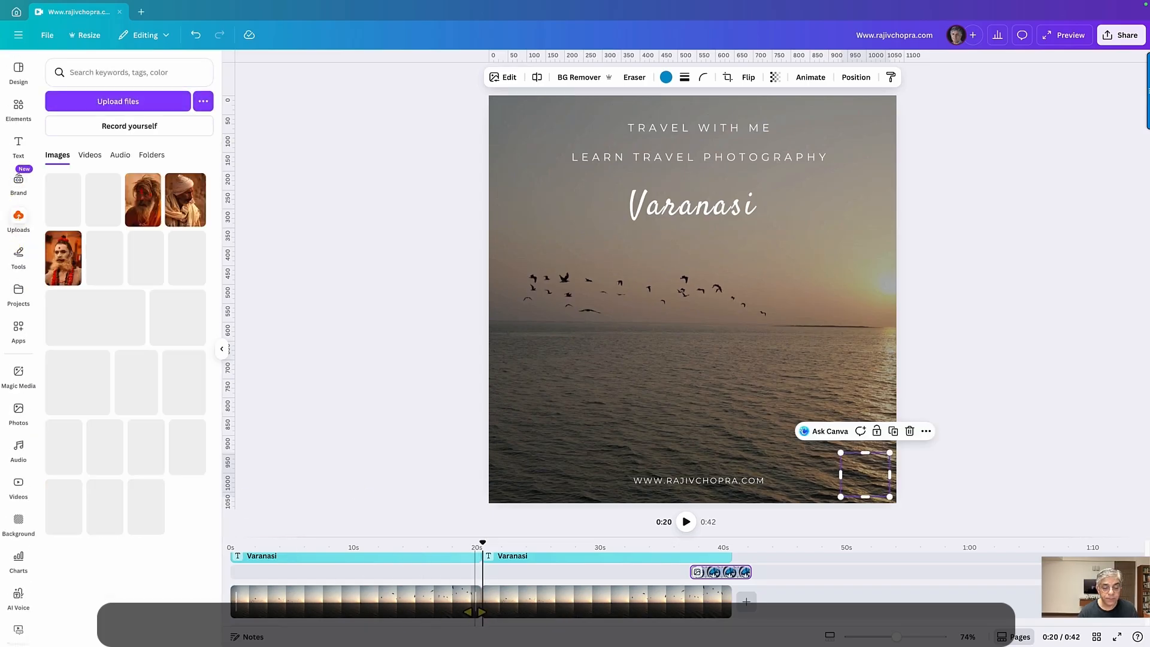
left_click(481, 594)
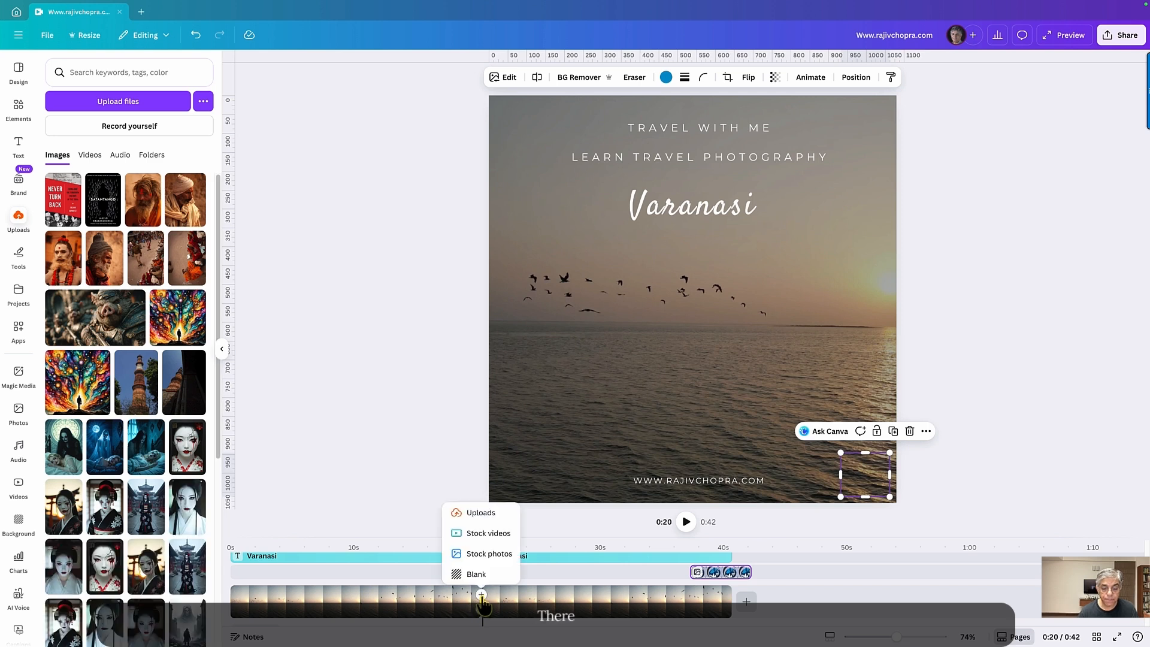
left_click(487, 515)
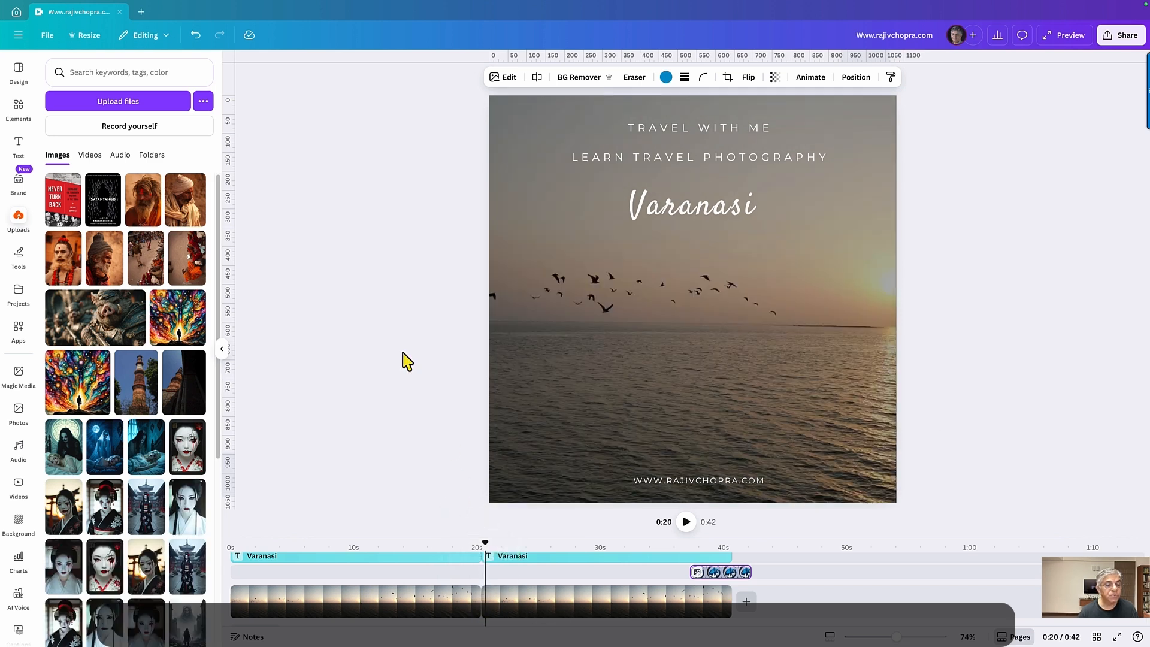
left_click(188, 274)
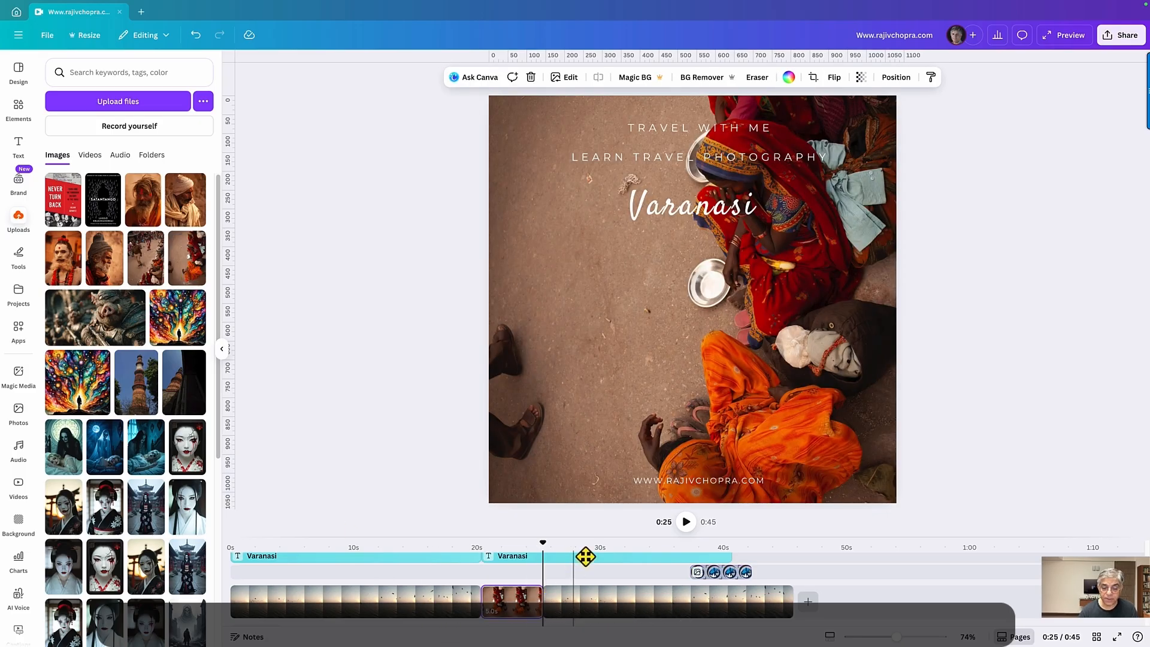
Step: Shift the second heading, website text and Varanasi title to start with the second video clip at 0:25, and stretch the logo across that clip
left_click_drag(585, 557, 616, 578)
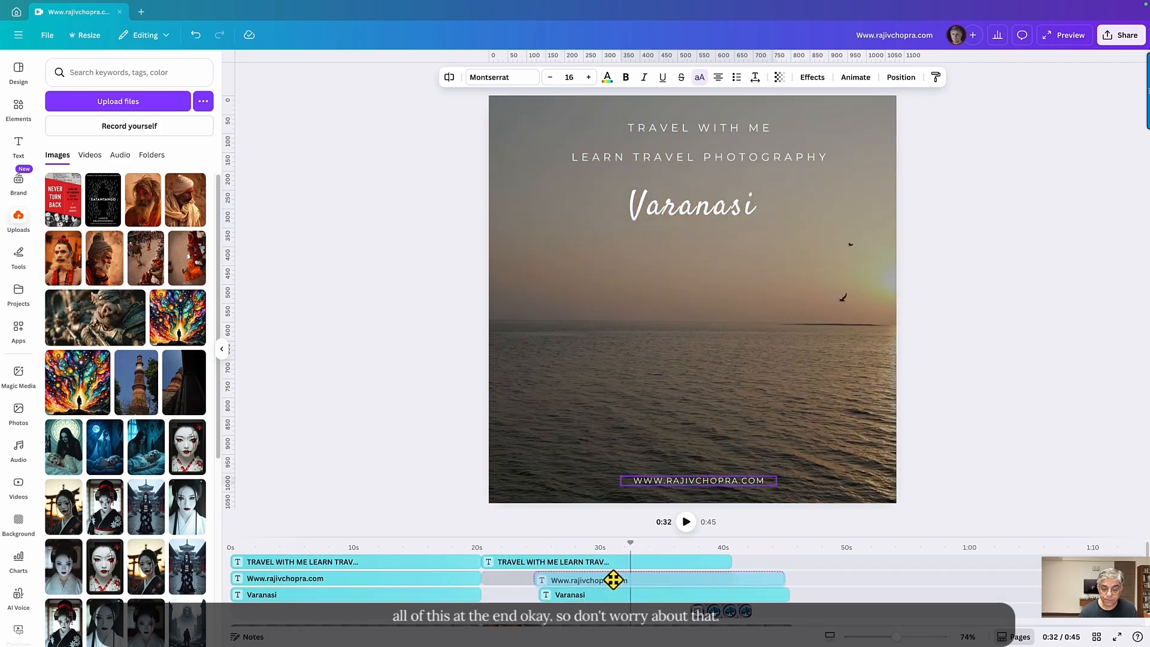
left_click_drag(606, 564, 625, 563)
left_click_drag(710, 624, 790, 602)
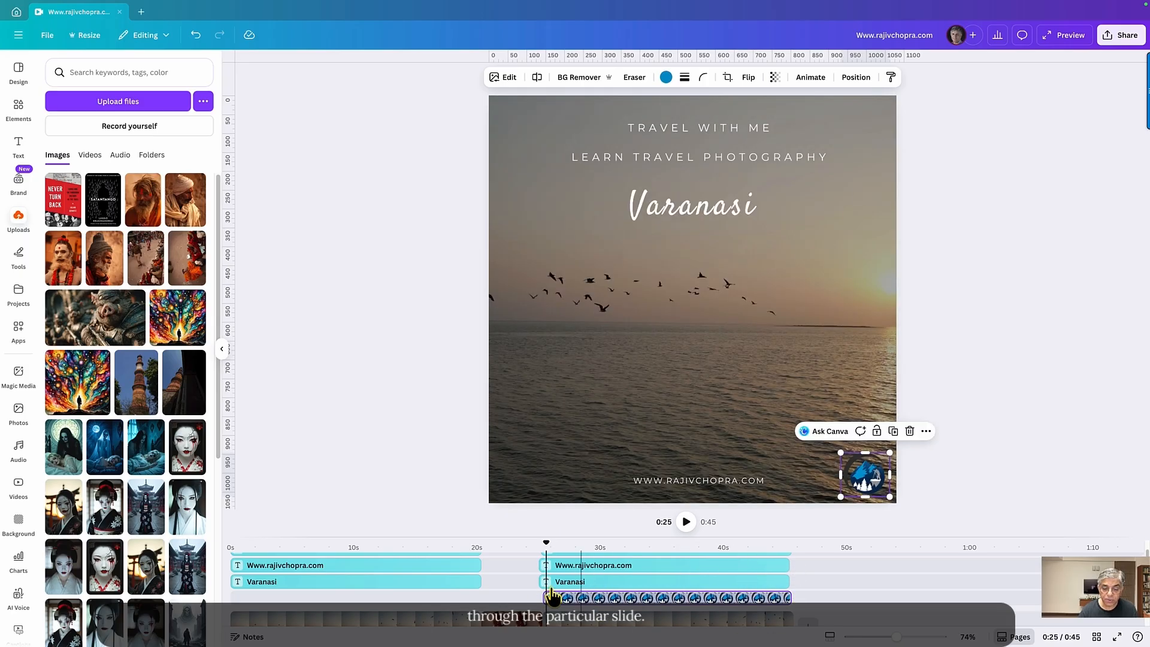
left_click(615, 583)
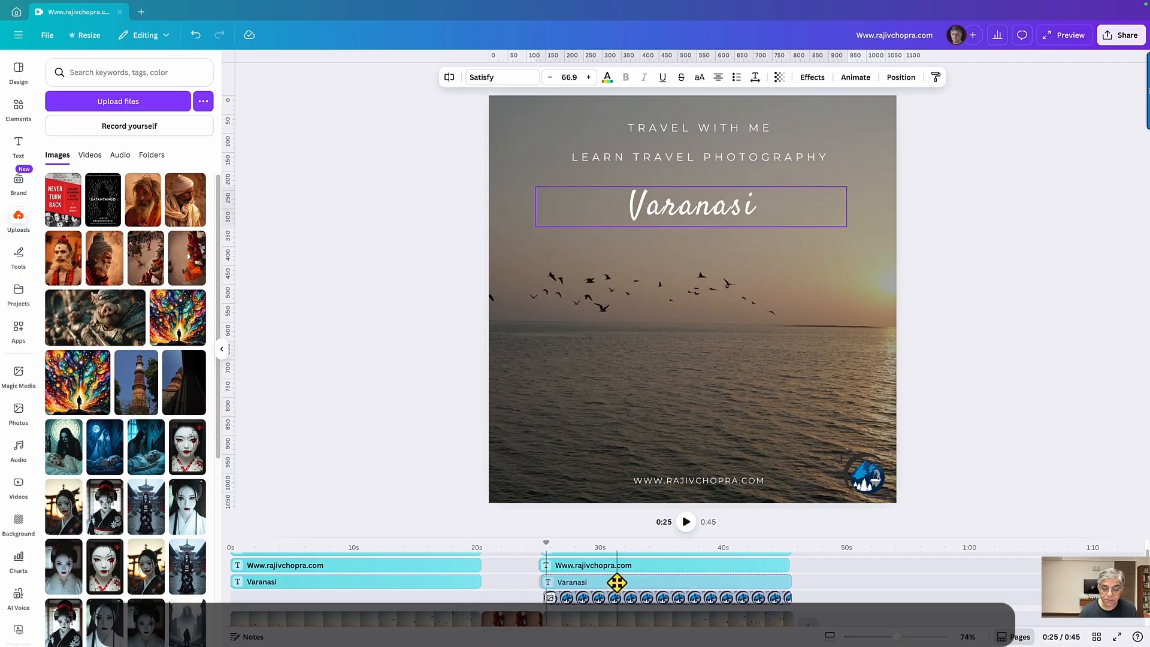
left_click(589, 565)
scroll(588, 575, "up", 2)
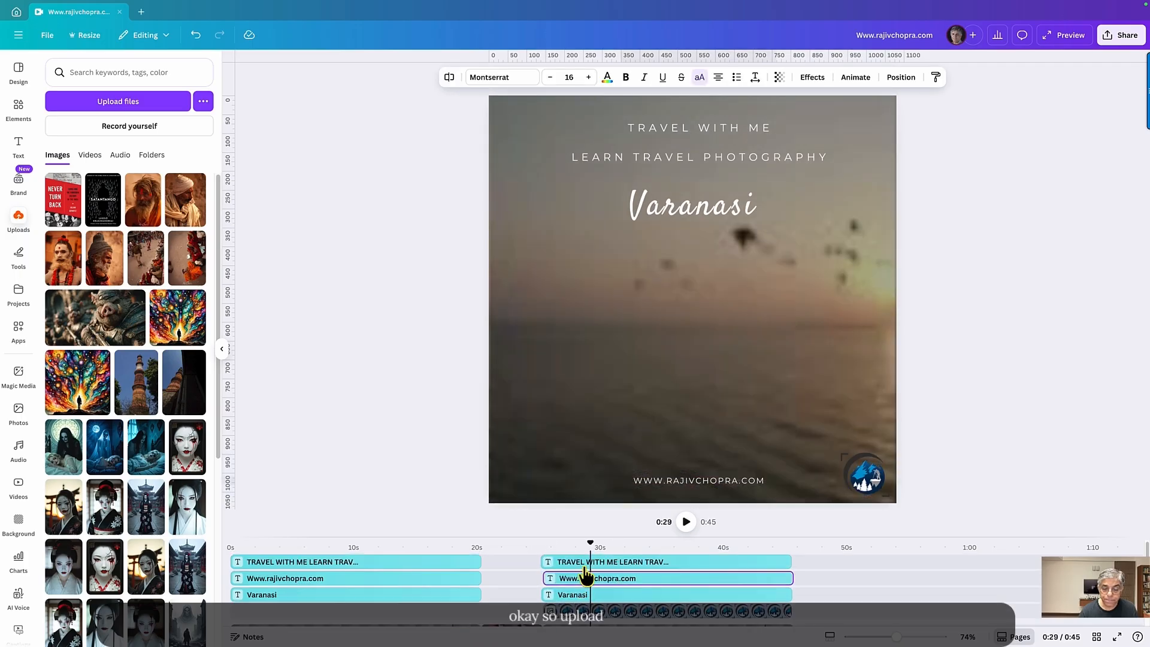
left_click(585, 561)
scroll(514, 606, "down", 2)
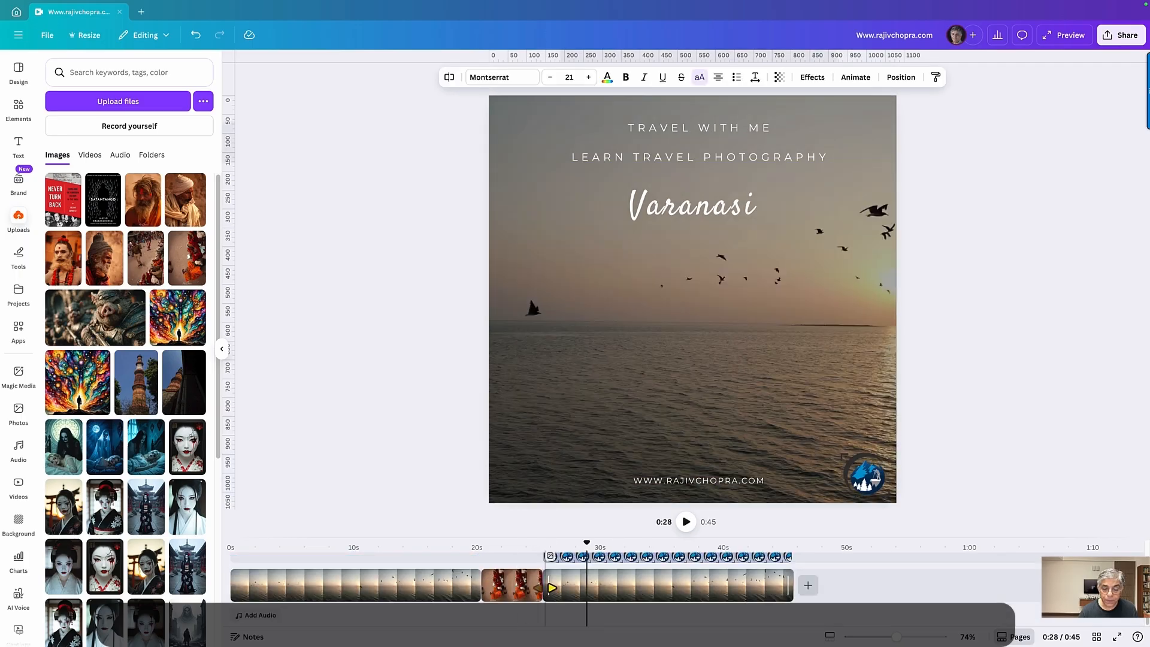
Step: Insert the uploaded street photo of the walking man in a brown shirt before the last video clip at 0:25
left_click(543, 581)
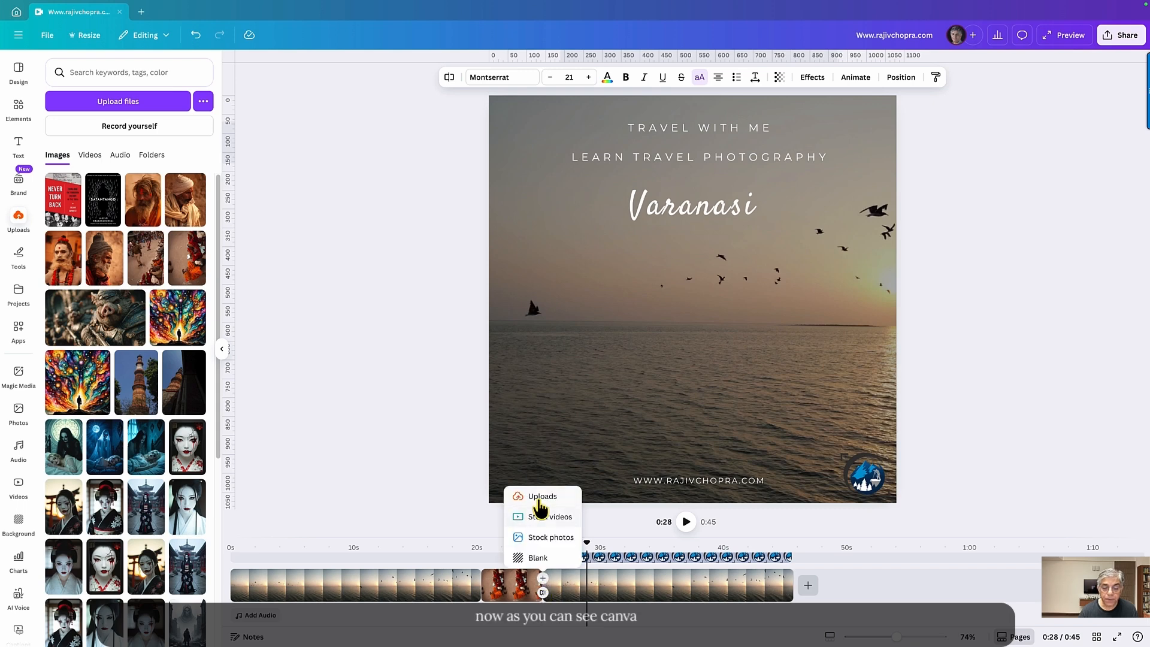
left_click(541, 498)
left_click(161, 272)
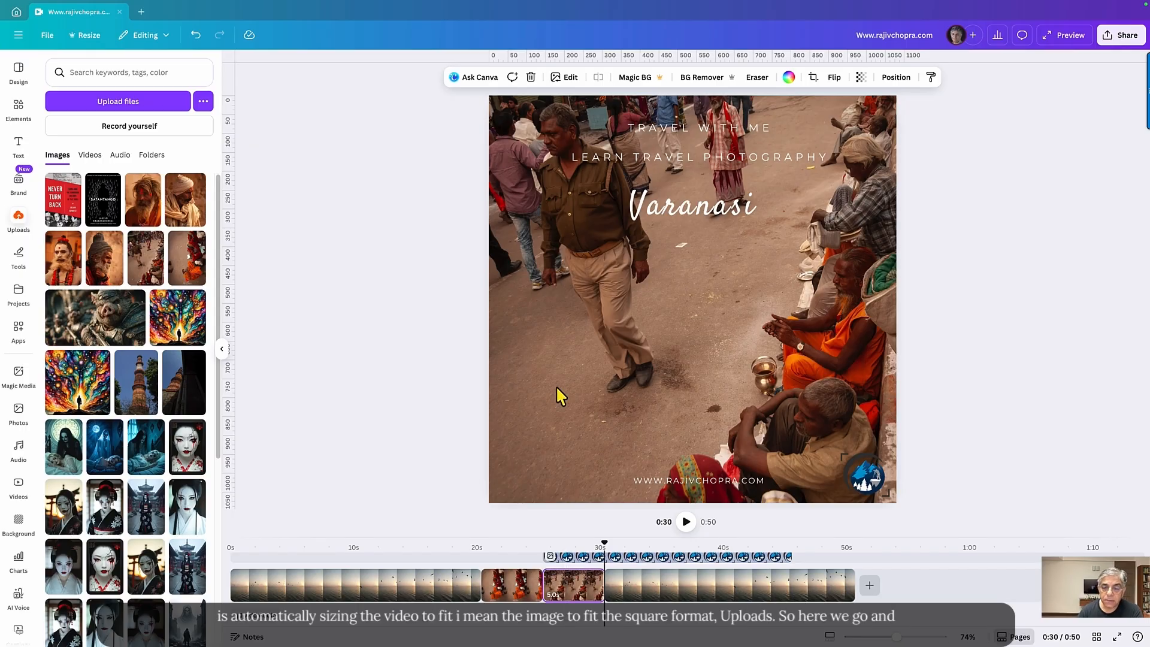
Step: Insert the uploaded profile photo of the old man in a grey knit cap before the last video clip at 0:30
left_click(604, 577)
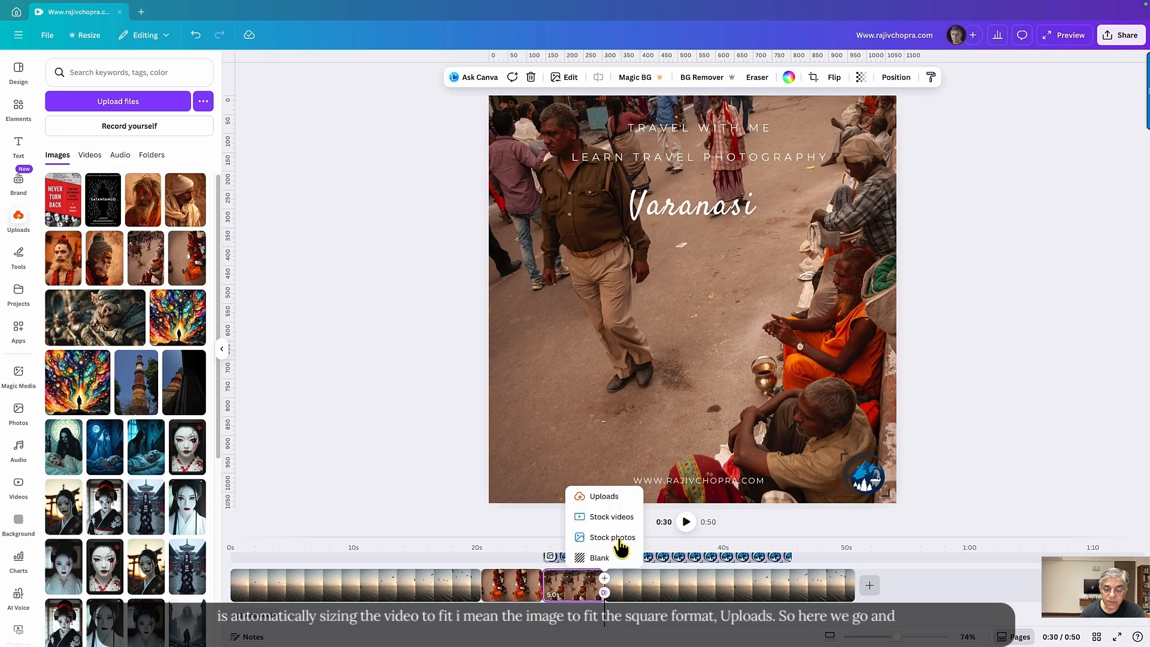
left_click(605, 498)
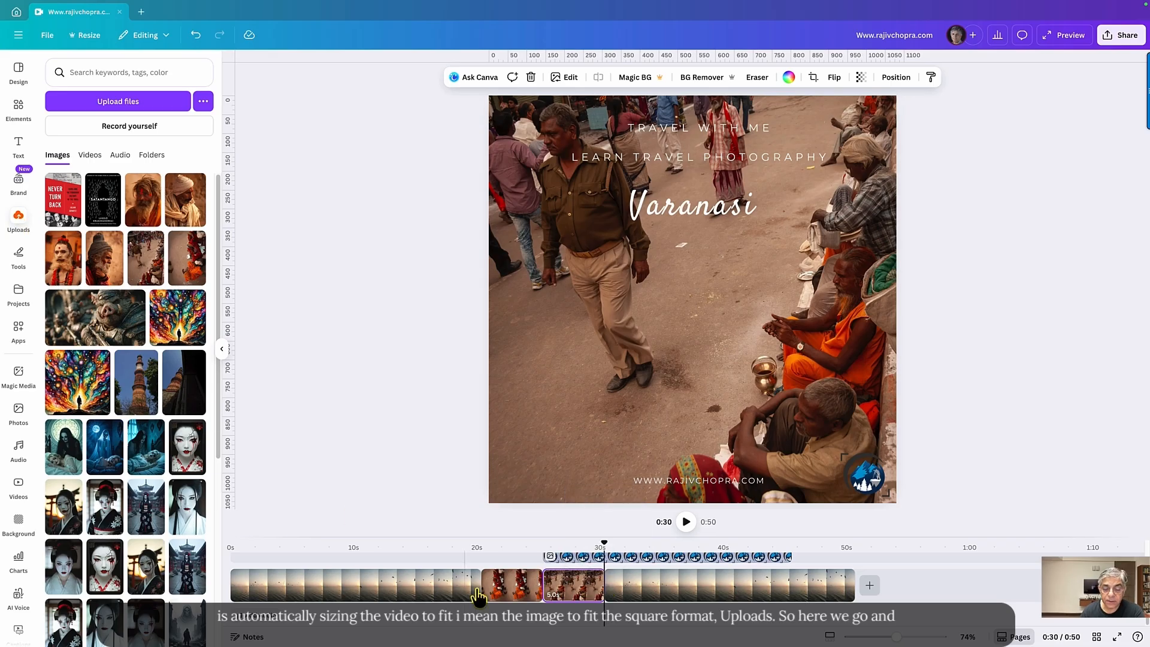
left_click(604, 579)
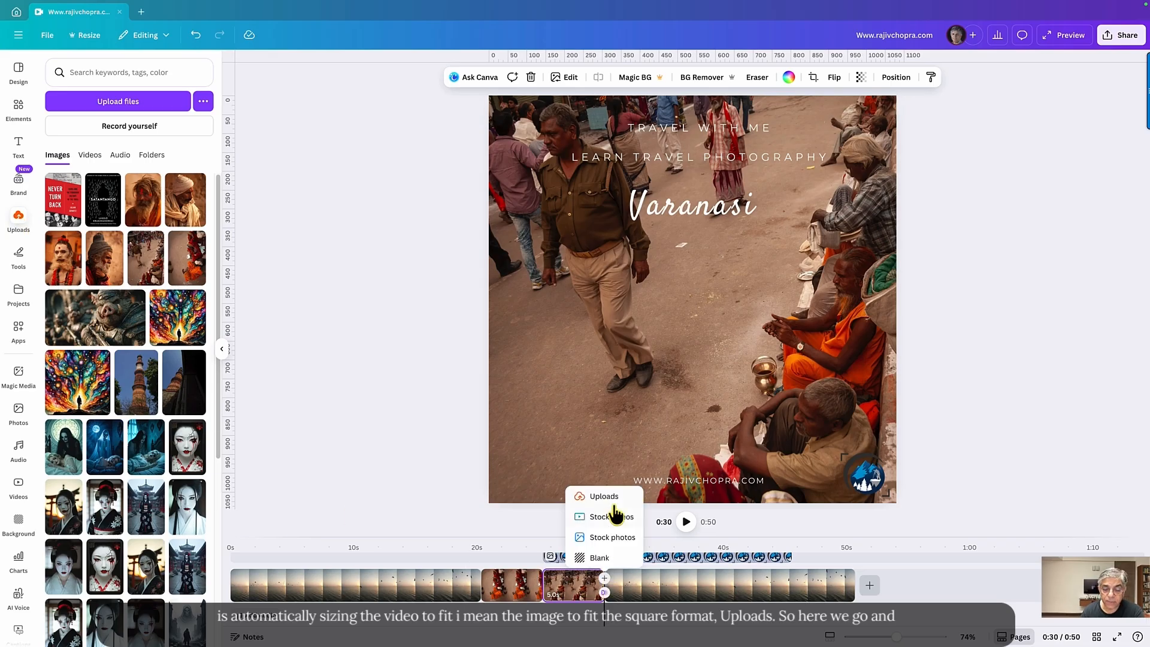
left_click(584, 497)
left_click(105, 257)
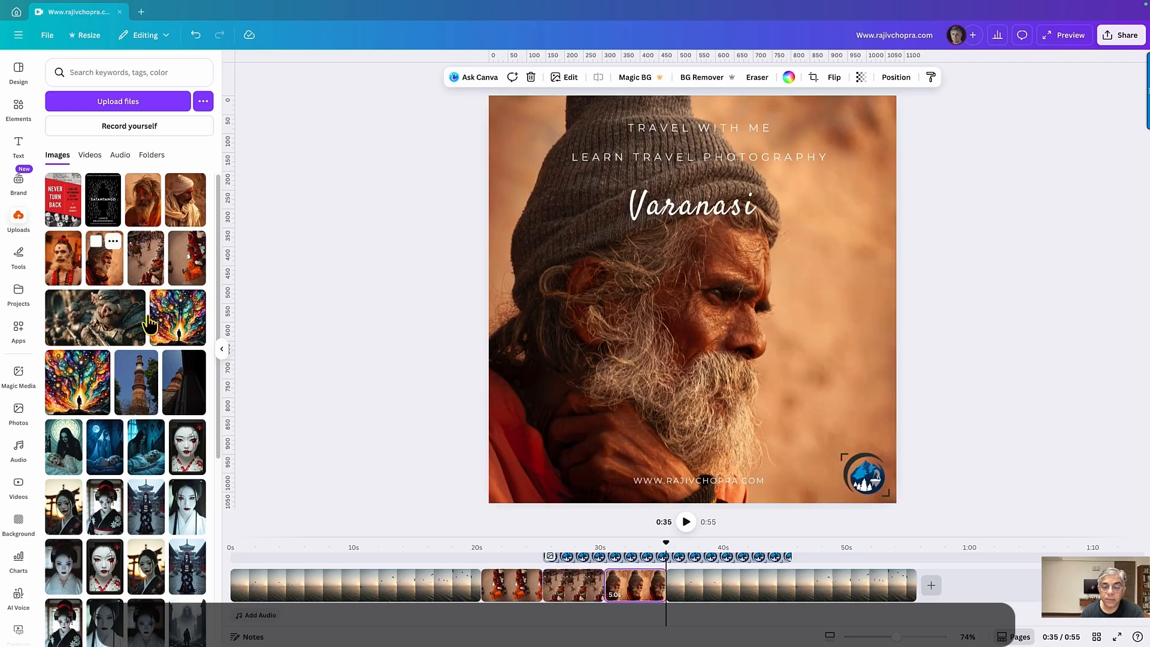
Step: Insert the uploaded photo of the bearded man with the orange garland at 0:35, followed by the turbaned man's photo at 0:40
left_click(666, 585)
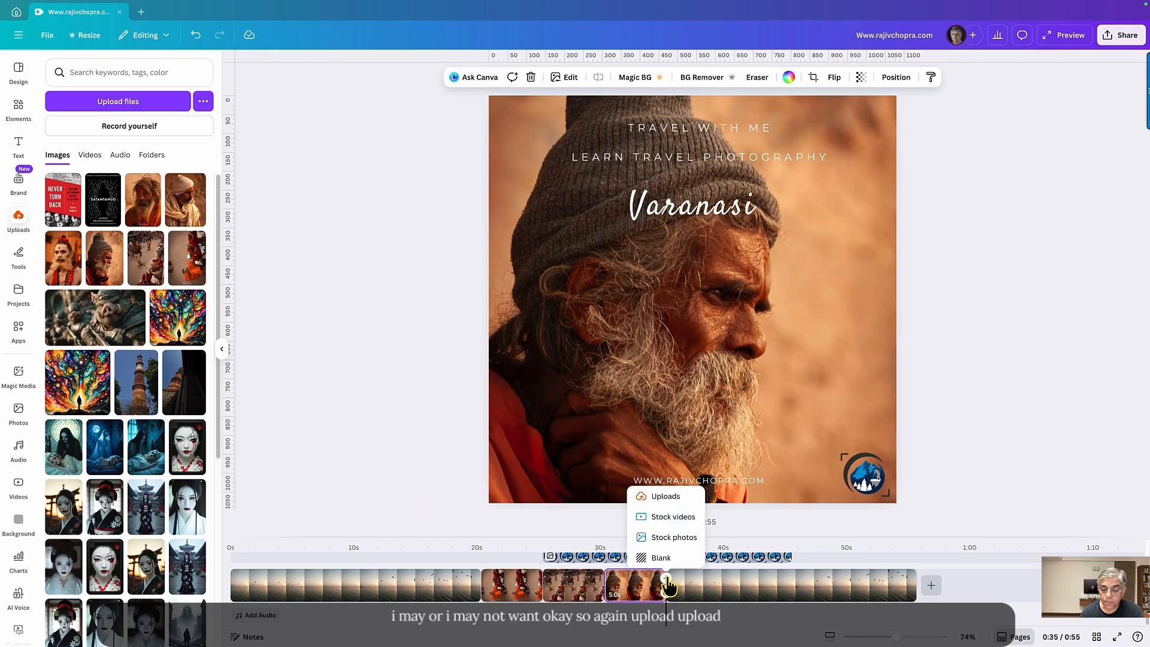
left_click(66, 263)
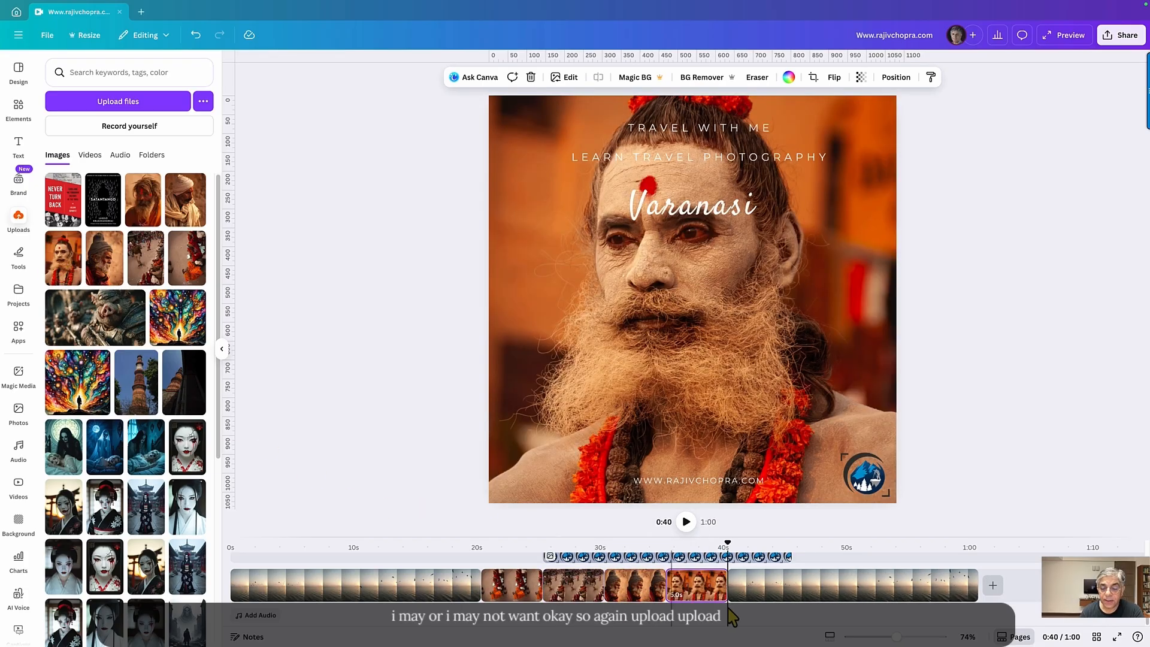
left_click(726, 578)
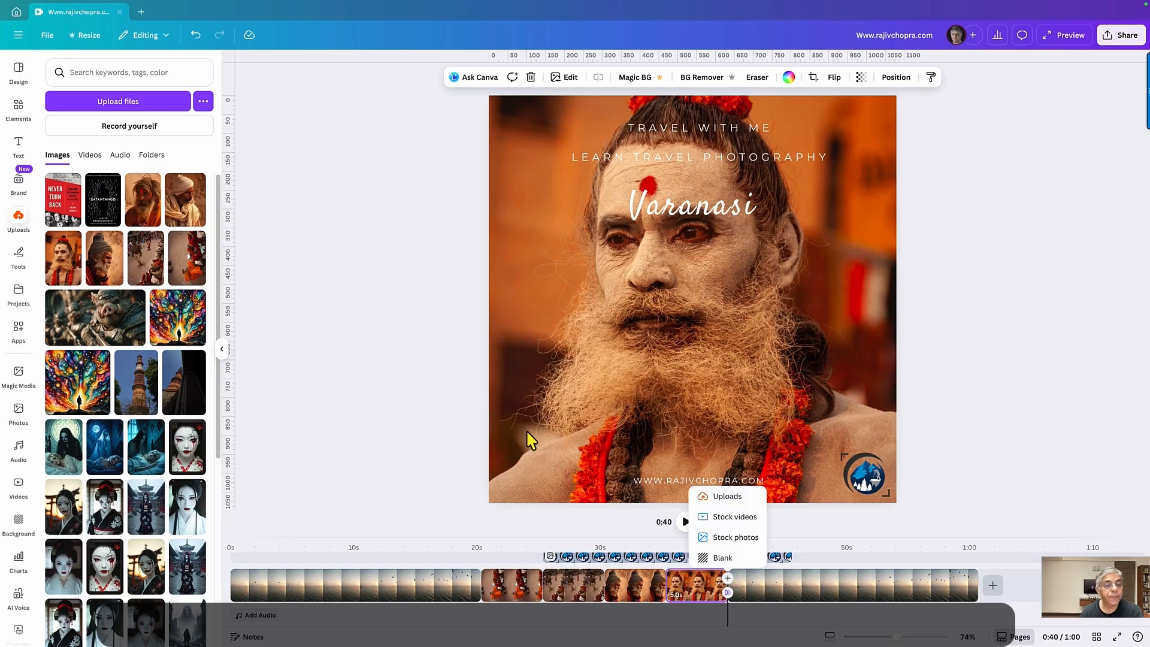
left_click(722, 497)
left_click(185, 199)
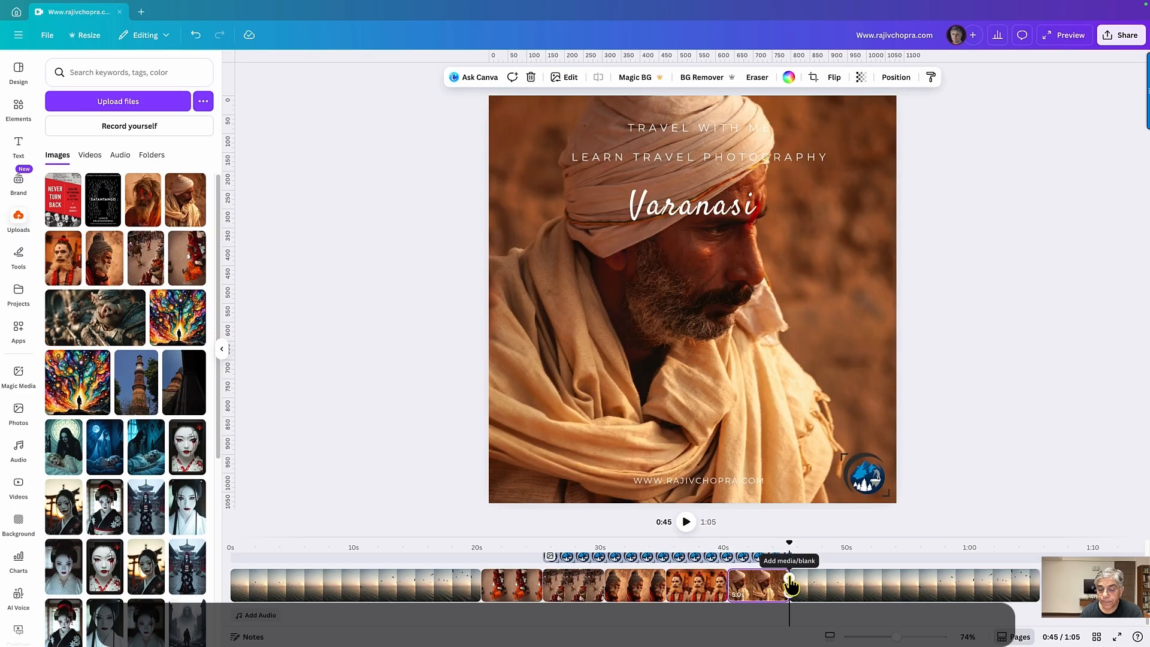
Step: Insert the uploaded photo of the long-haired man with red forehead marks before the last video clip at 0:45
left_click(789, 577)
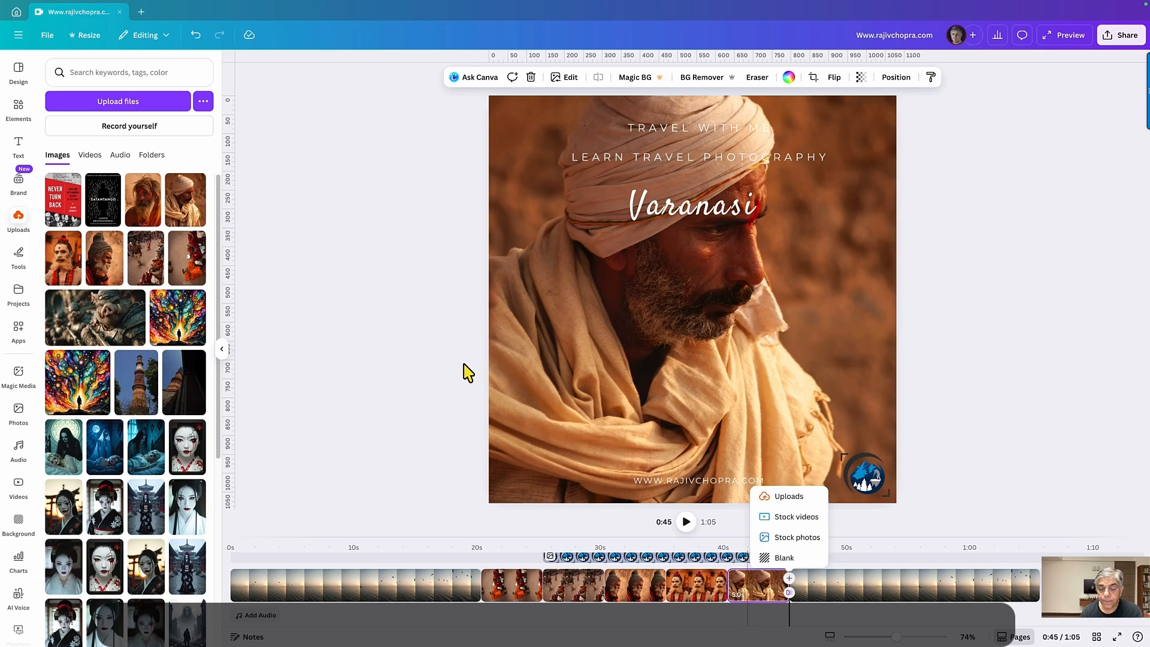
left_click(789, 497)
left_click(149, 217)
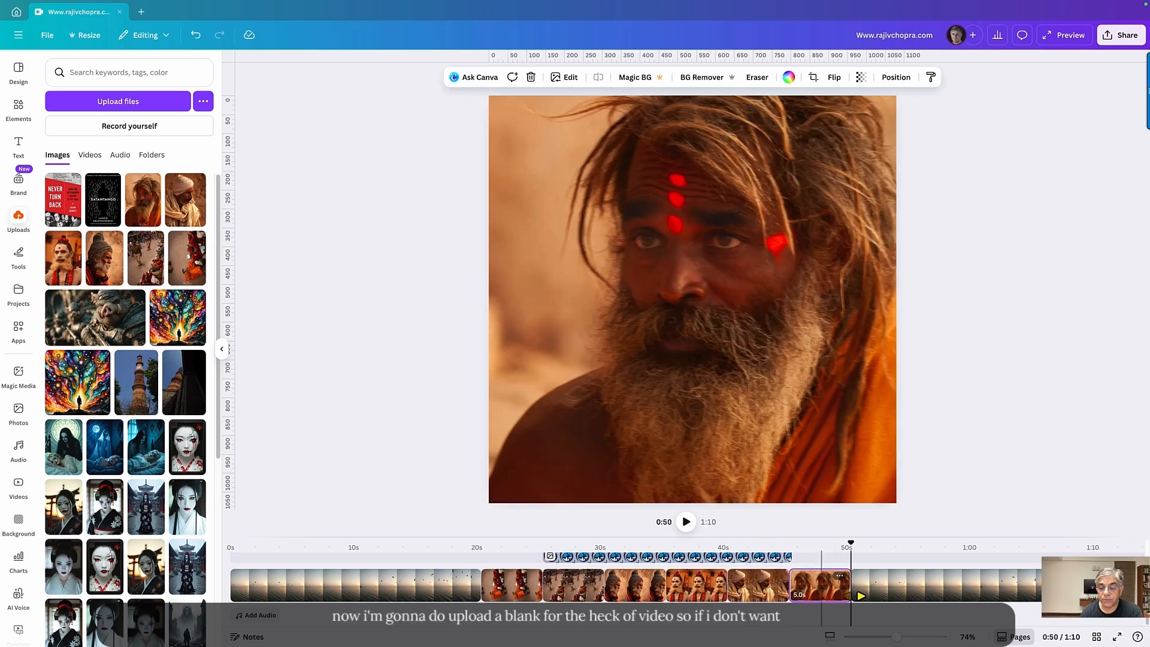
Step: Insert a blank clip before the last video clip at 0:50 and place the long-haired man's photo on it
left_click(850, 586)
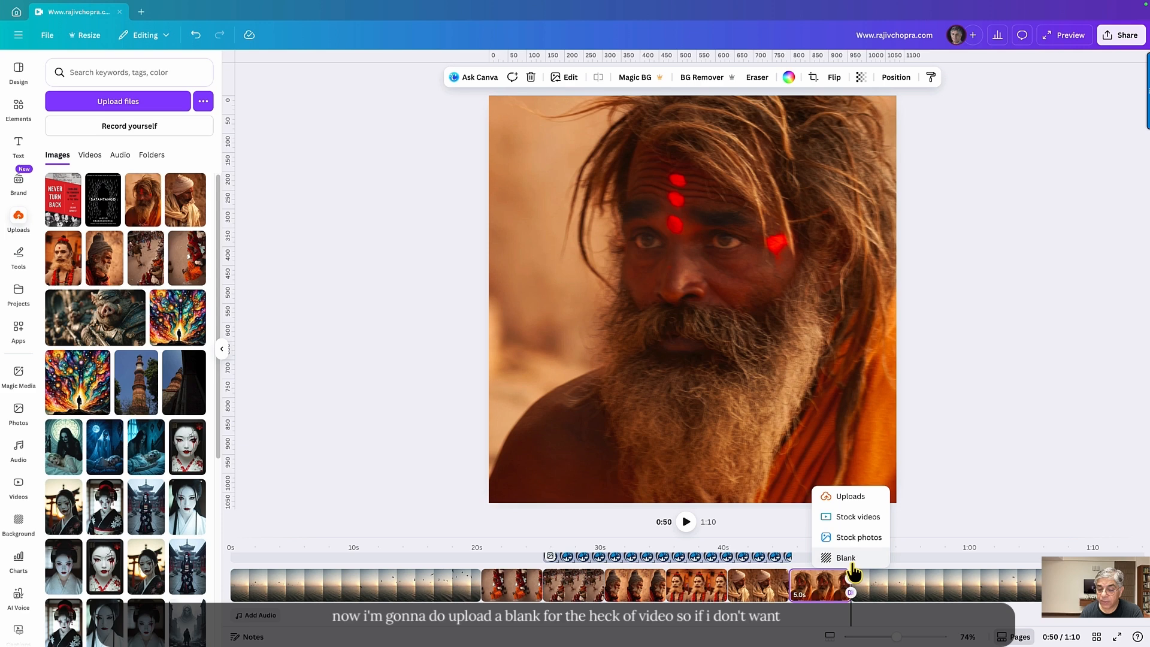
left_click(845, 555)
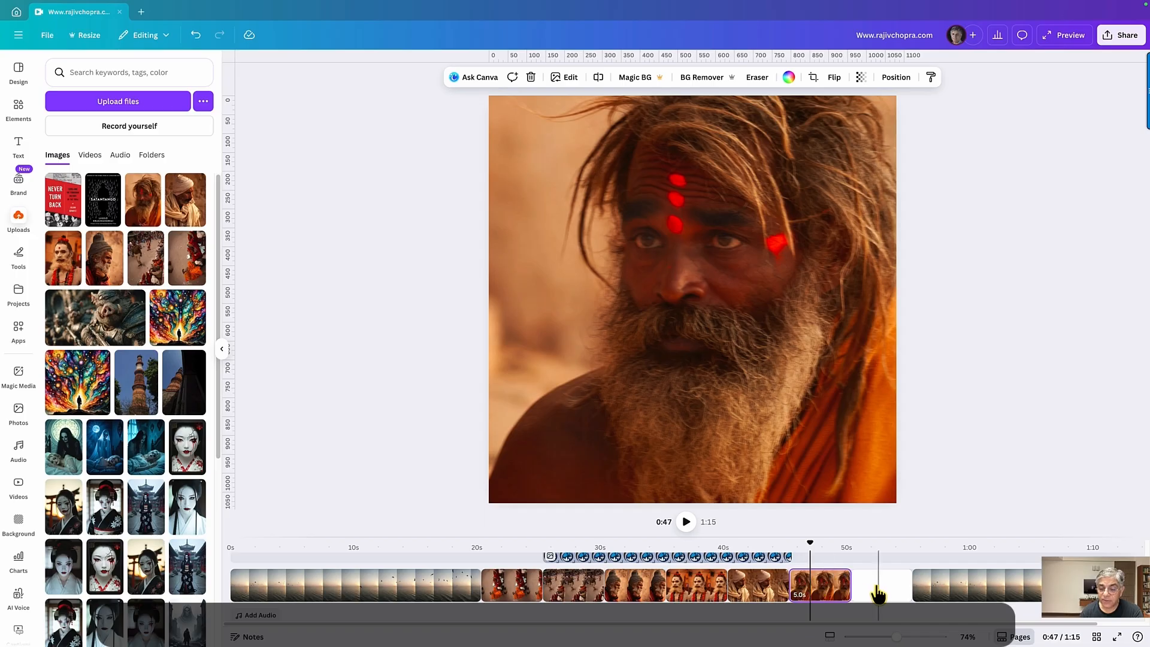
left_click(876, 593)
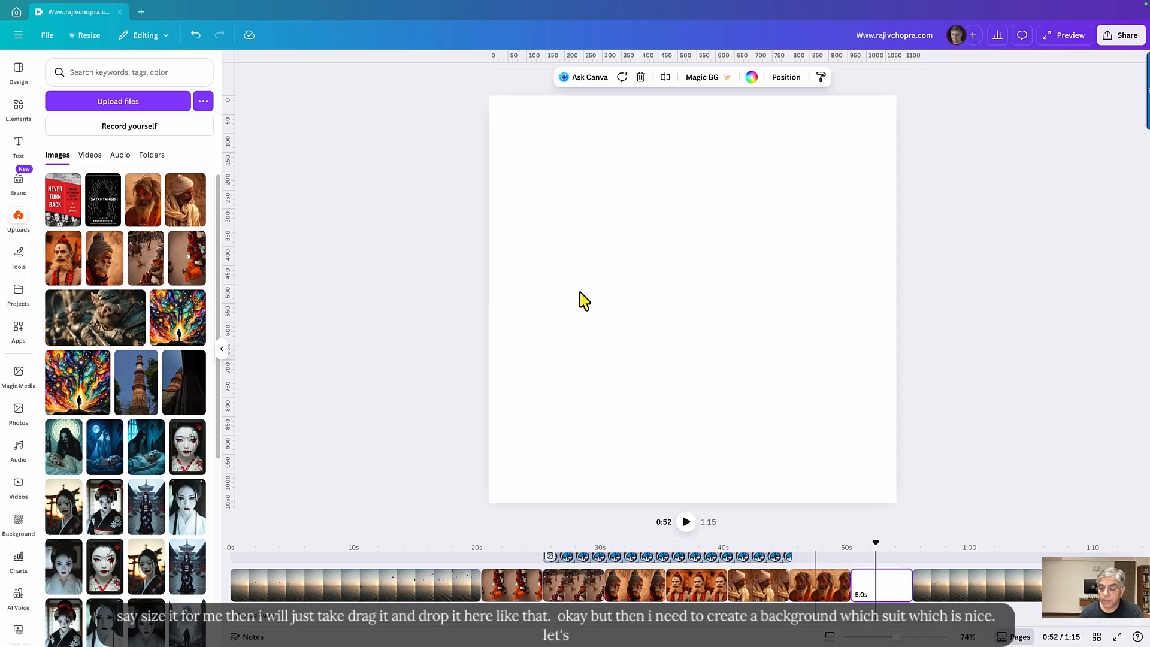
mouse_move(3, 7)
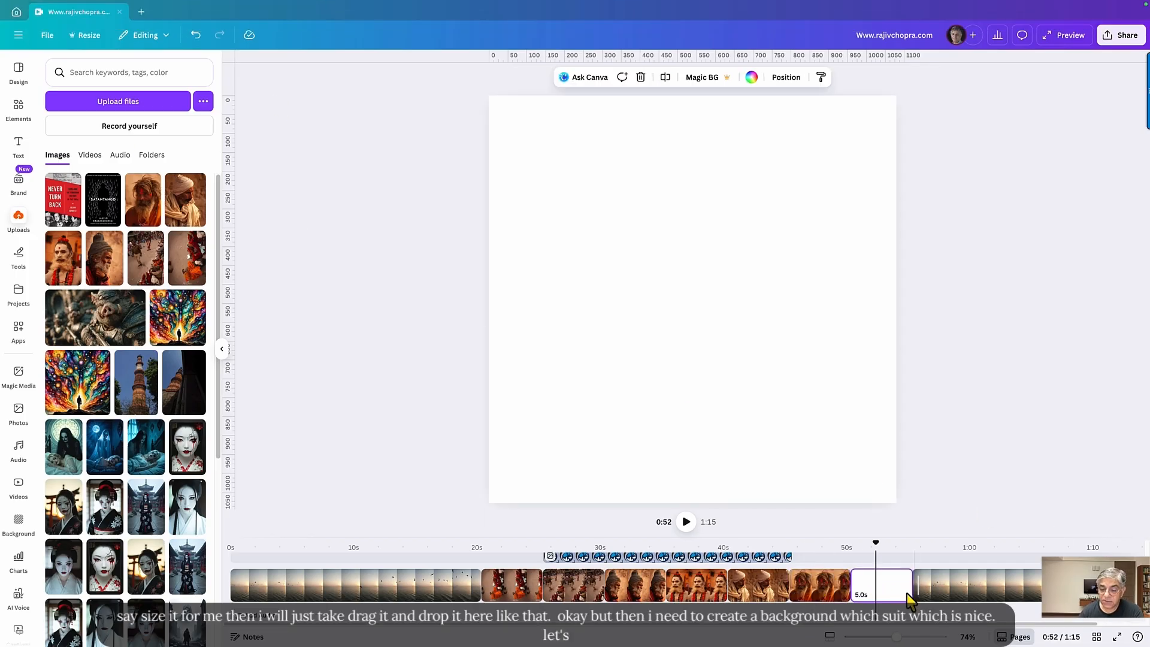
left_click_drag(142, 201, 685, 282)
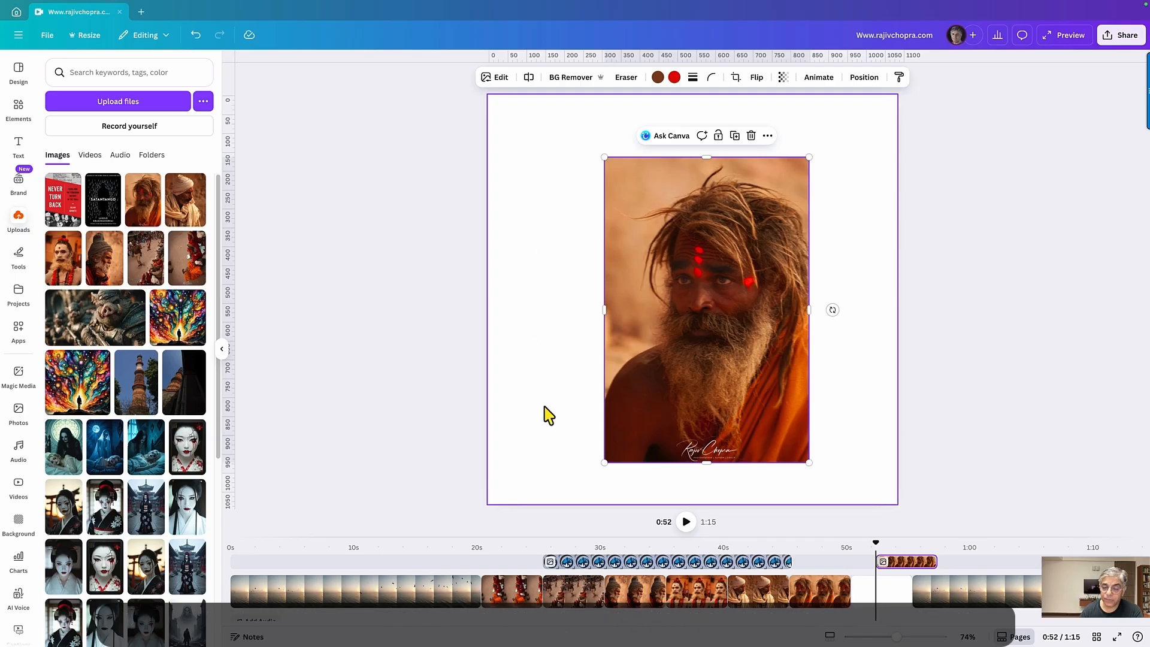
Step: Delete the photo placed on the blank clip, and remove the blank clip from the timeline
key("Delete")
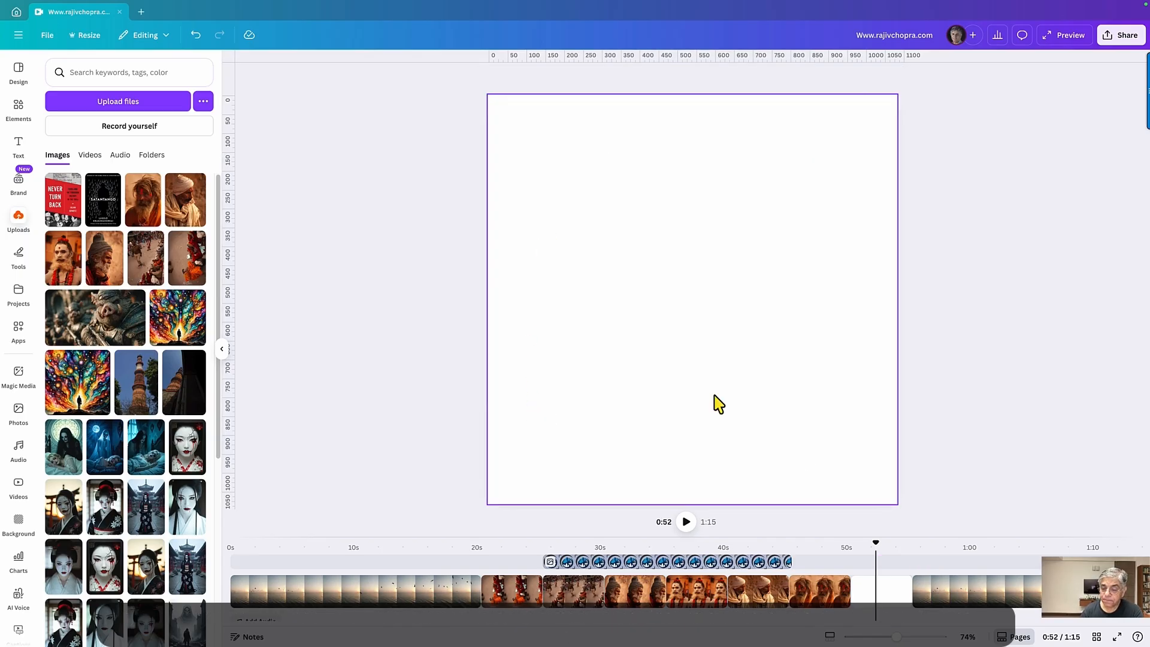
left_click(884, 606)
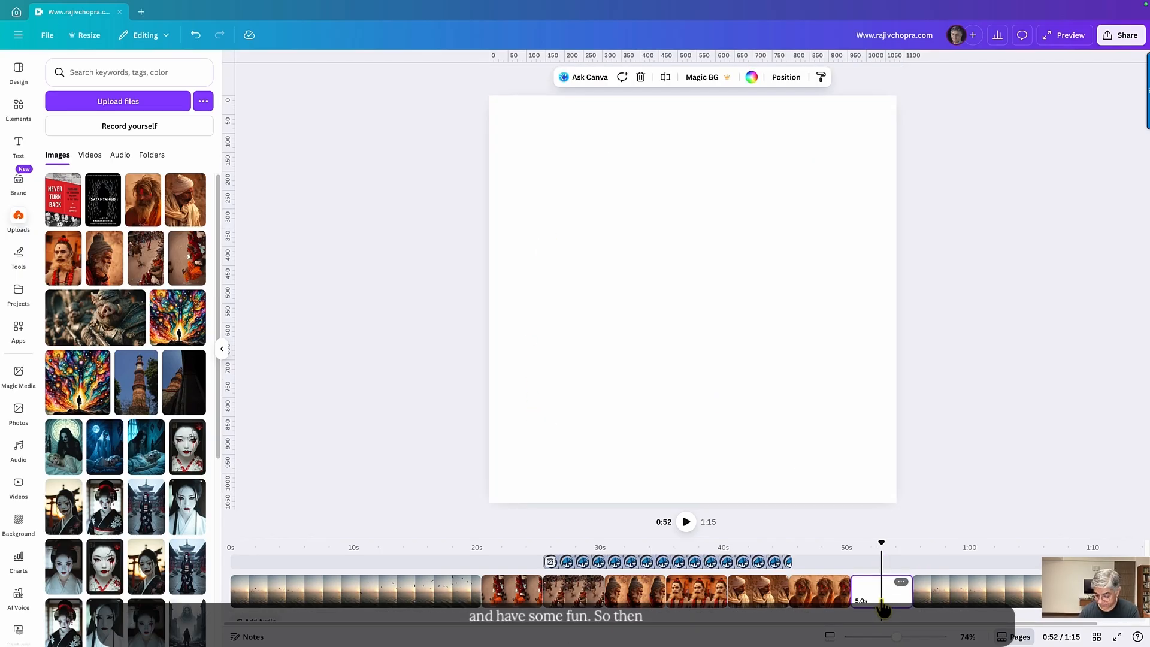
key("Delete")
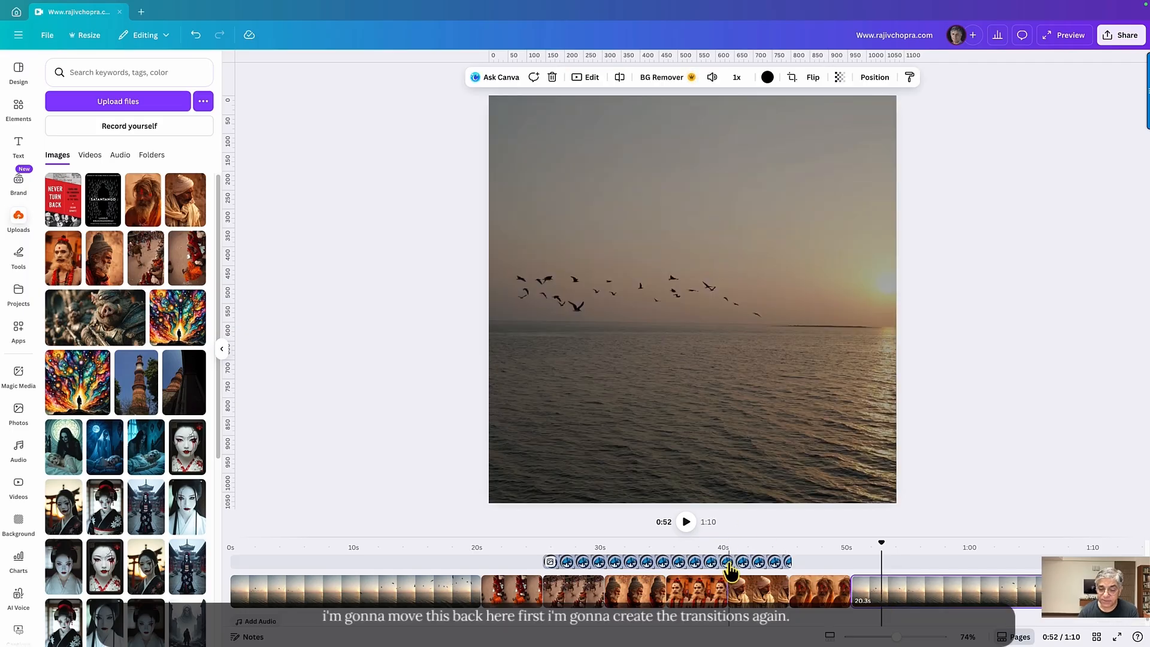
Step: Move the logo along the timeline so it starts with the last video clip at about 0:50
left_click_drag(734, 569, 1039, 561)
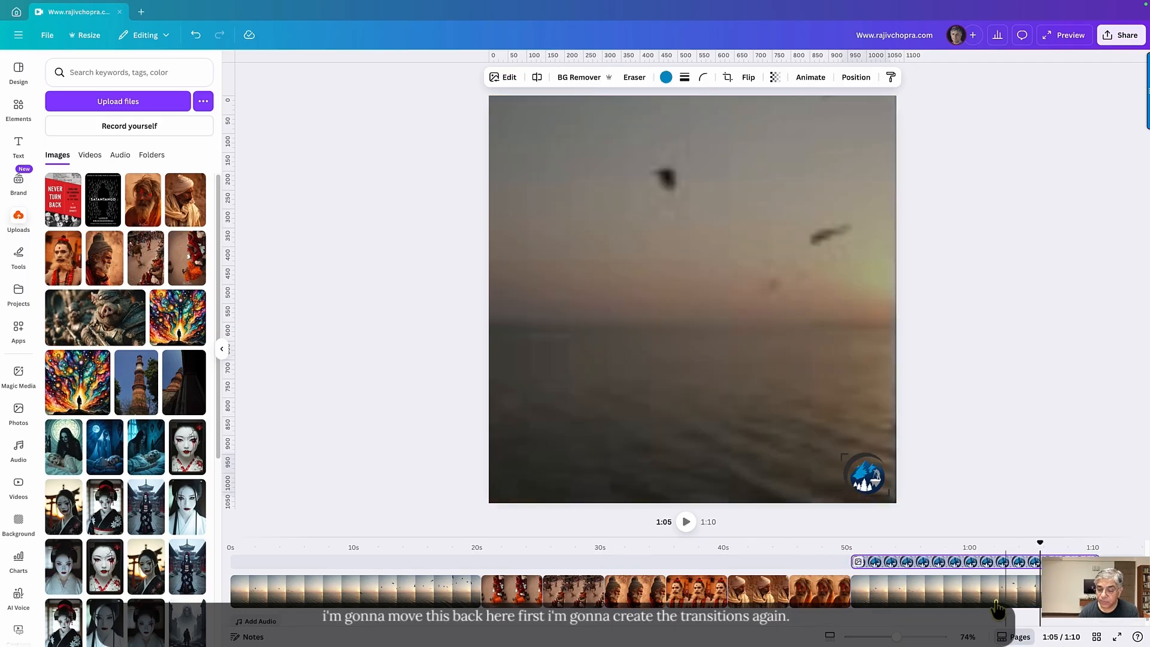
Step: Add Dissolve transitions at the first five clip junctions, from the first video clip through to the turbaned man's photo
left_click(481, 598)
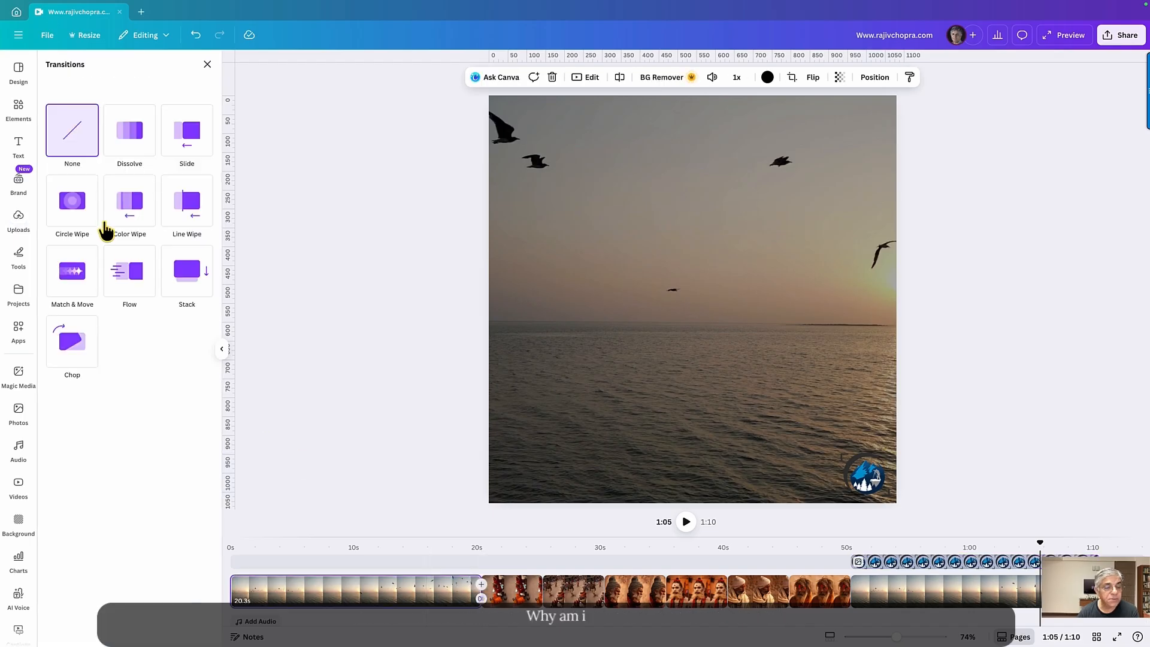
left_click(130, 143)
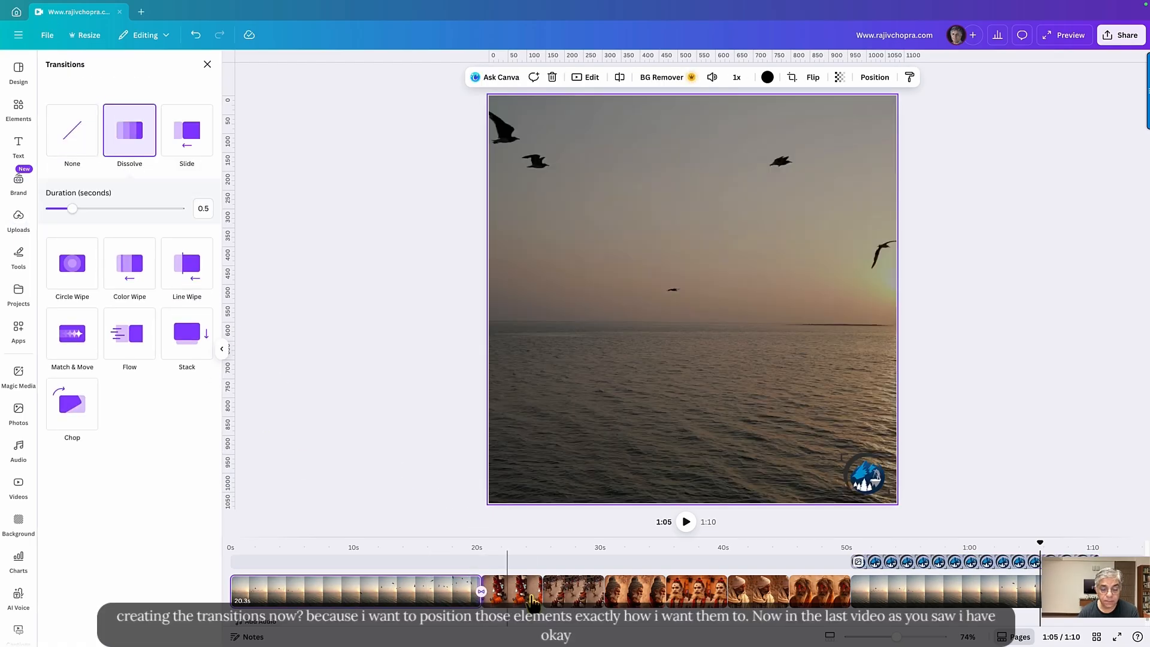
left_click(543, 599)
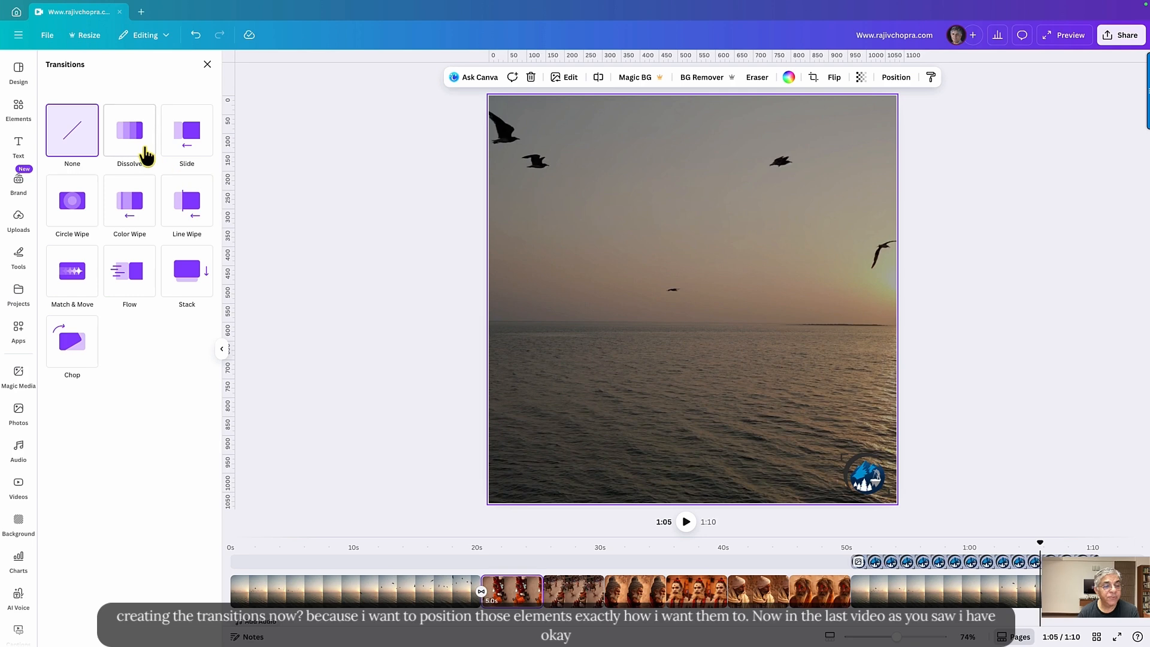
left_click(138, 144)
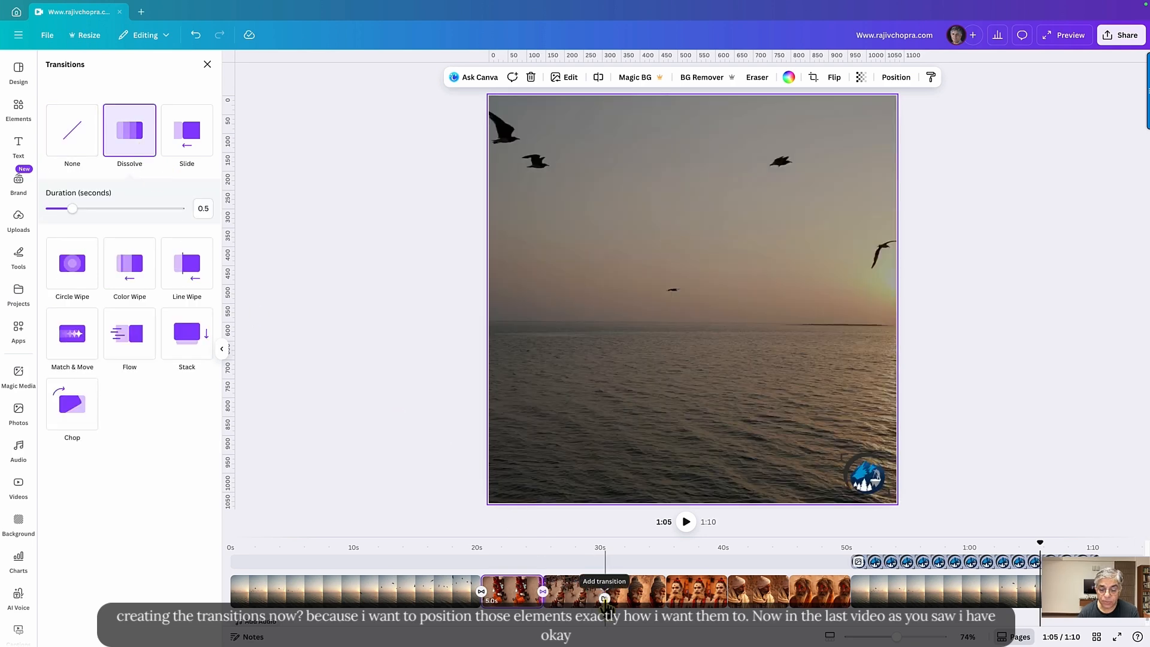
left_click(604, 599)
left_click(147, 150)
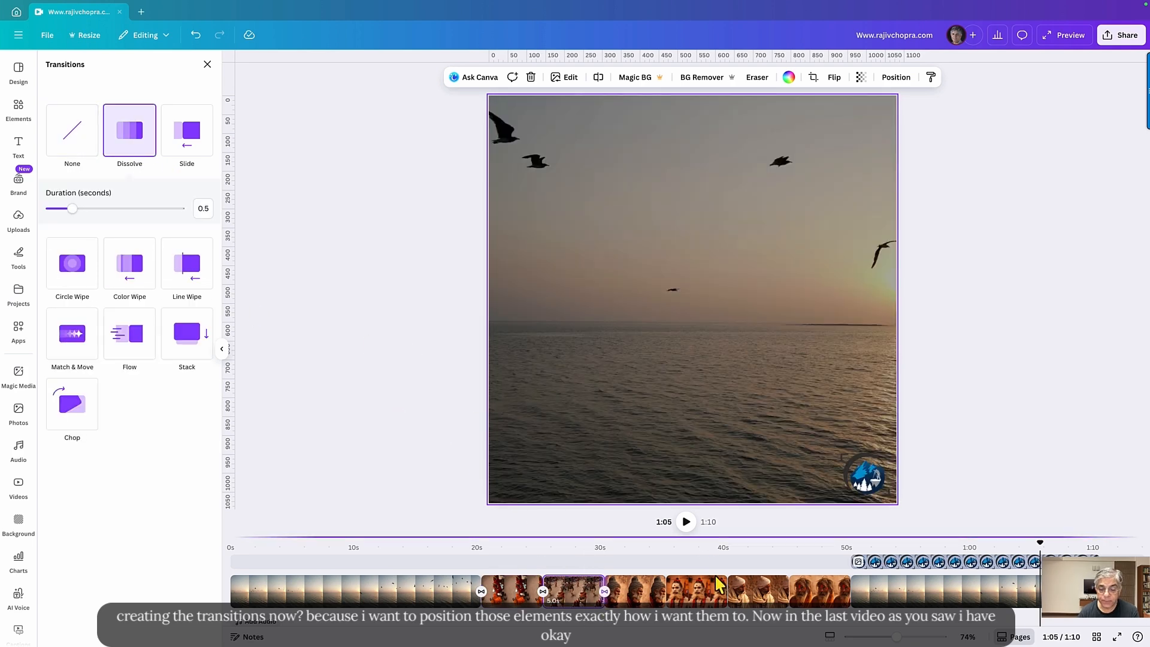
left_click(666, 598)
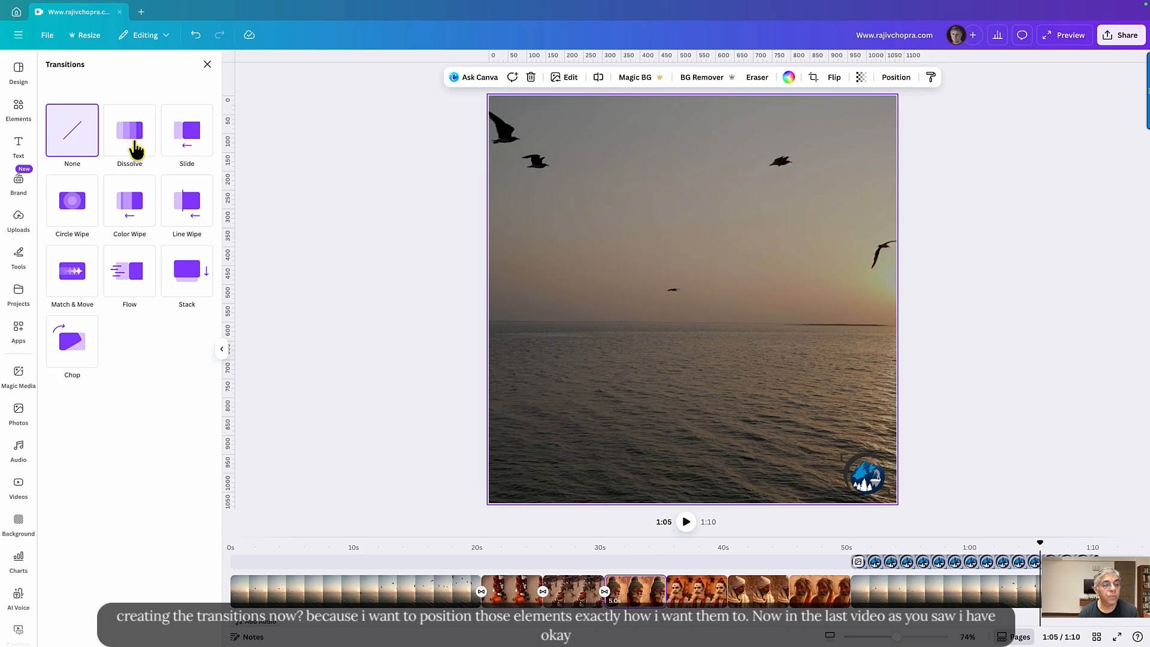
left_click(135, 149)
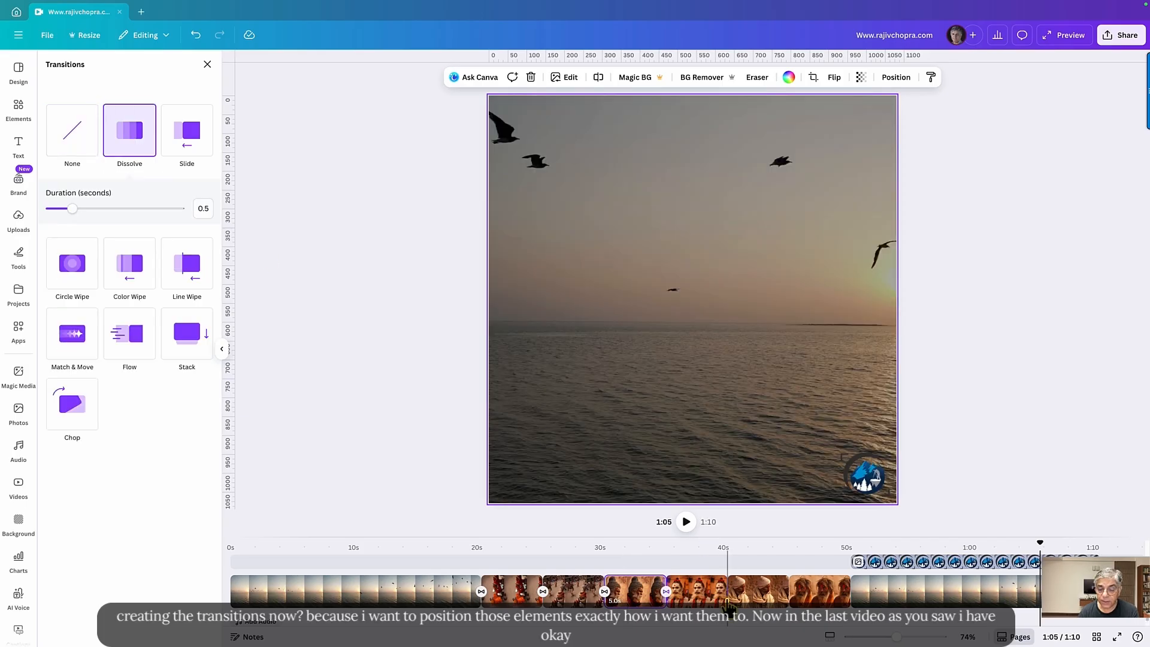
left_click(728, 602)
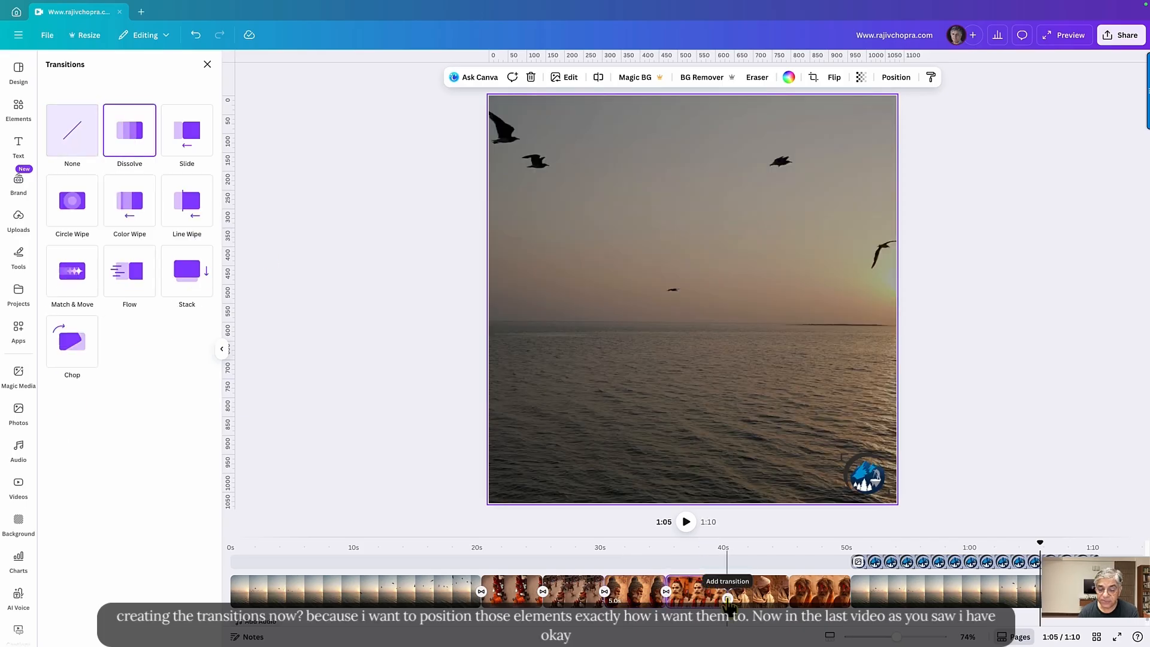
left_click(130, 143)
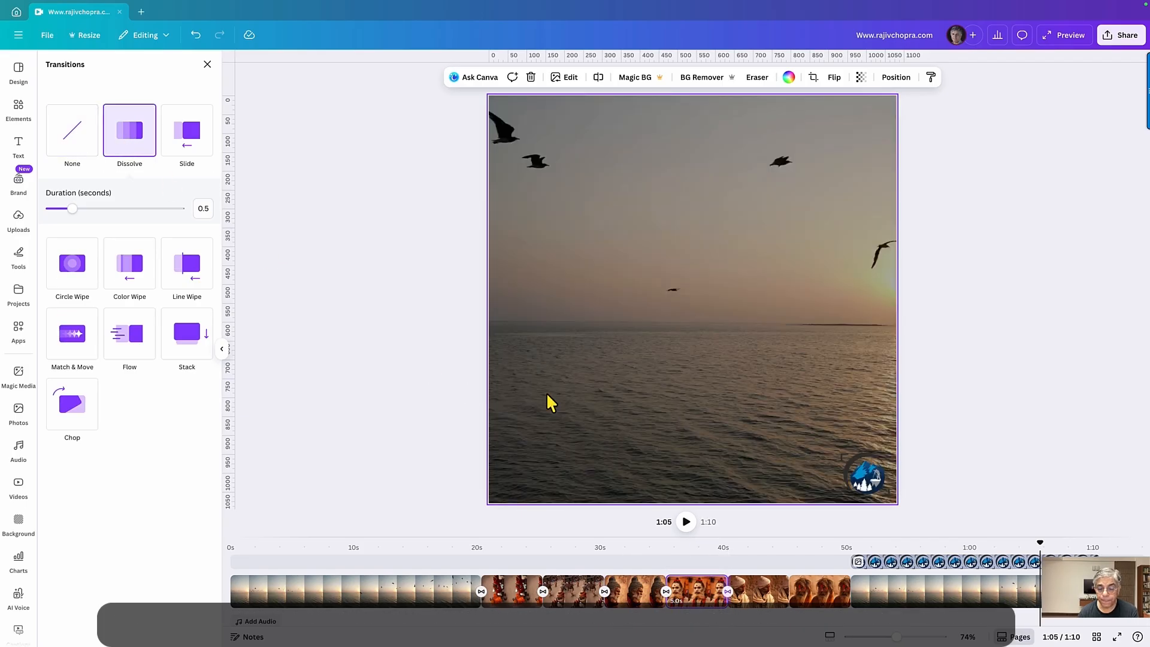
Step: Add Dissolve transitions at the last two clip junctions, before and after the final photo at about 0:45 and 0:50
left_click(786, 601)
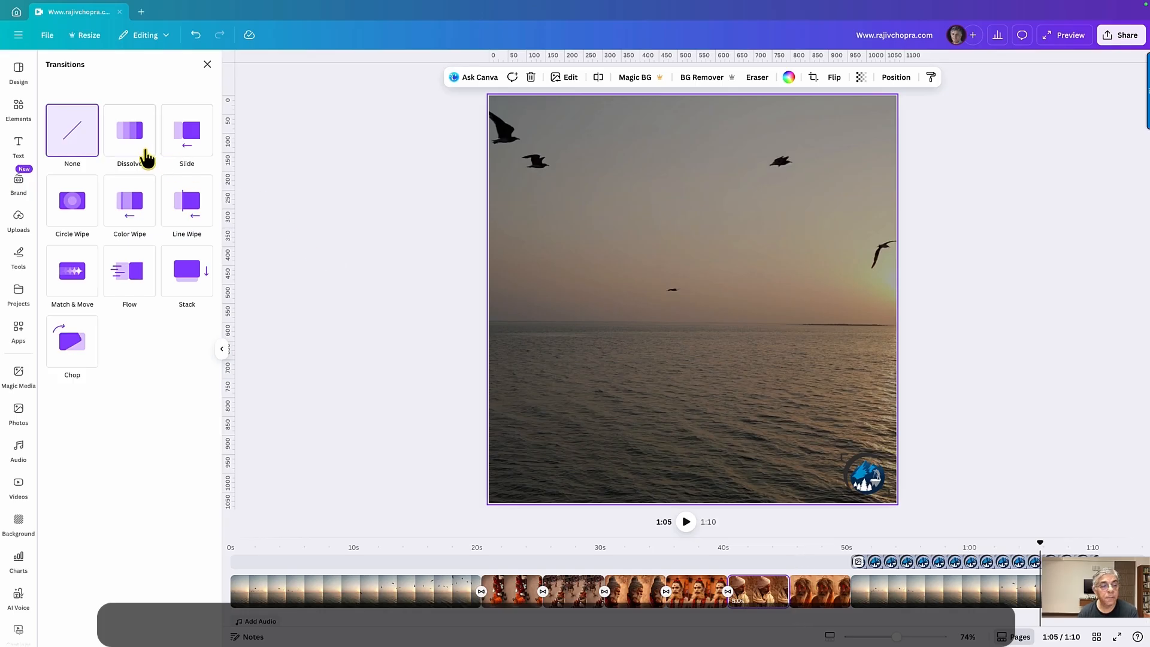
left_click(144, 154)
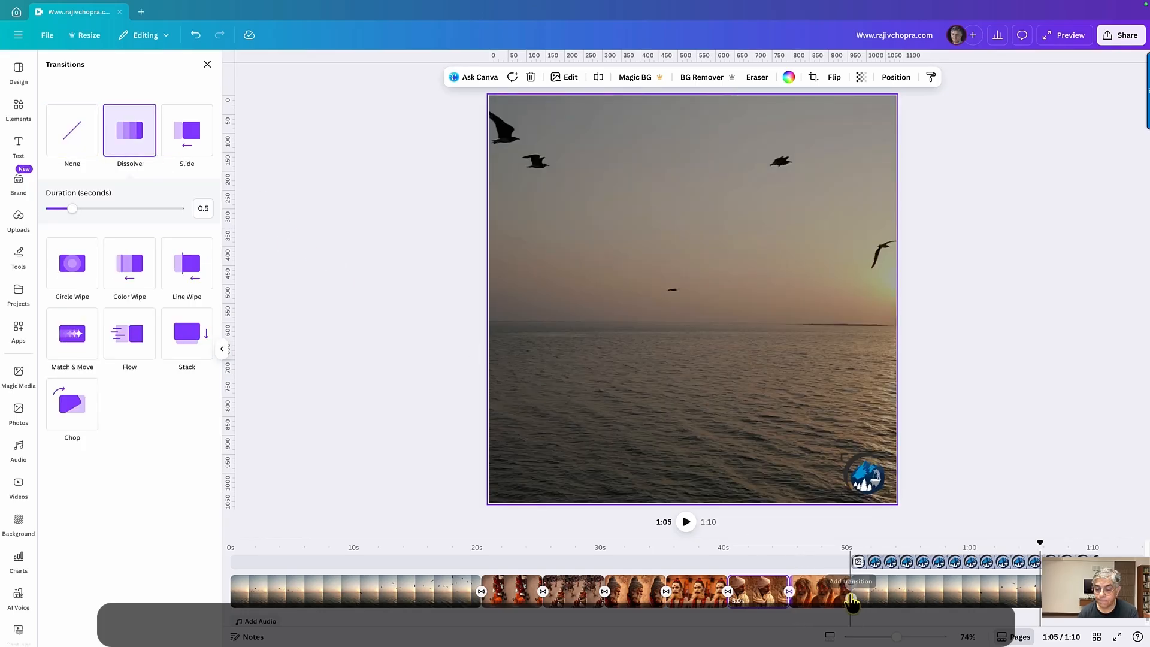
left_click(851, 599)
left_click(135, 141)
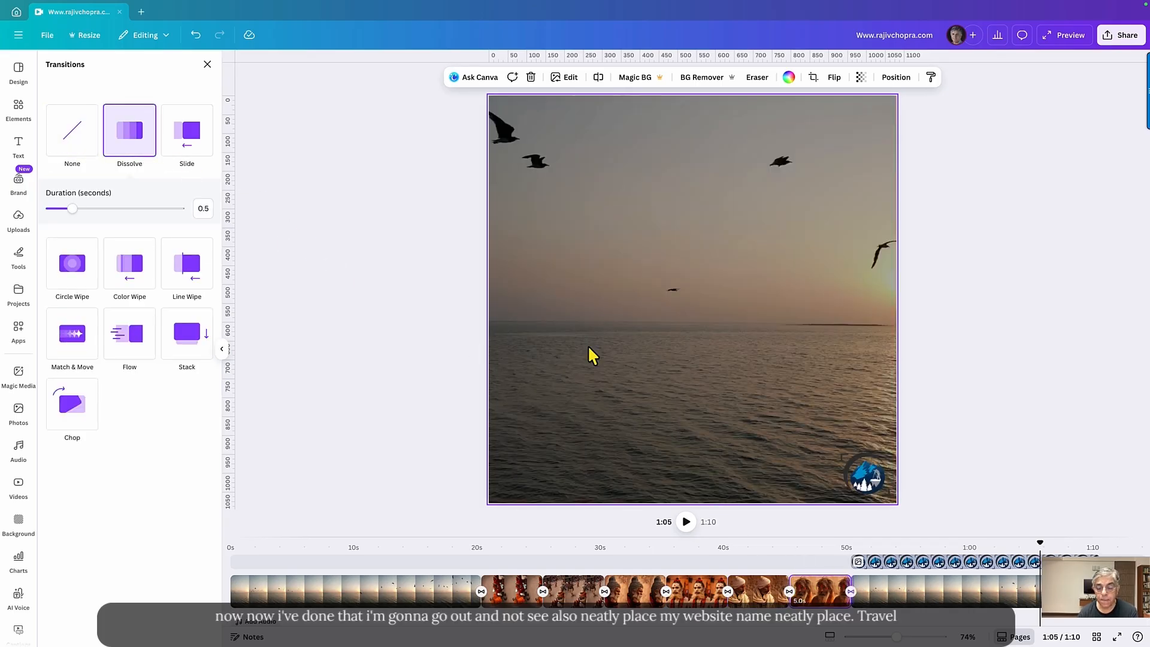
Step: Move the second set of Varanasi, website and travel photography text overlays along the timeline to start with the last video clip at about 0:50
scroll(1012, 566, "up", 2)
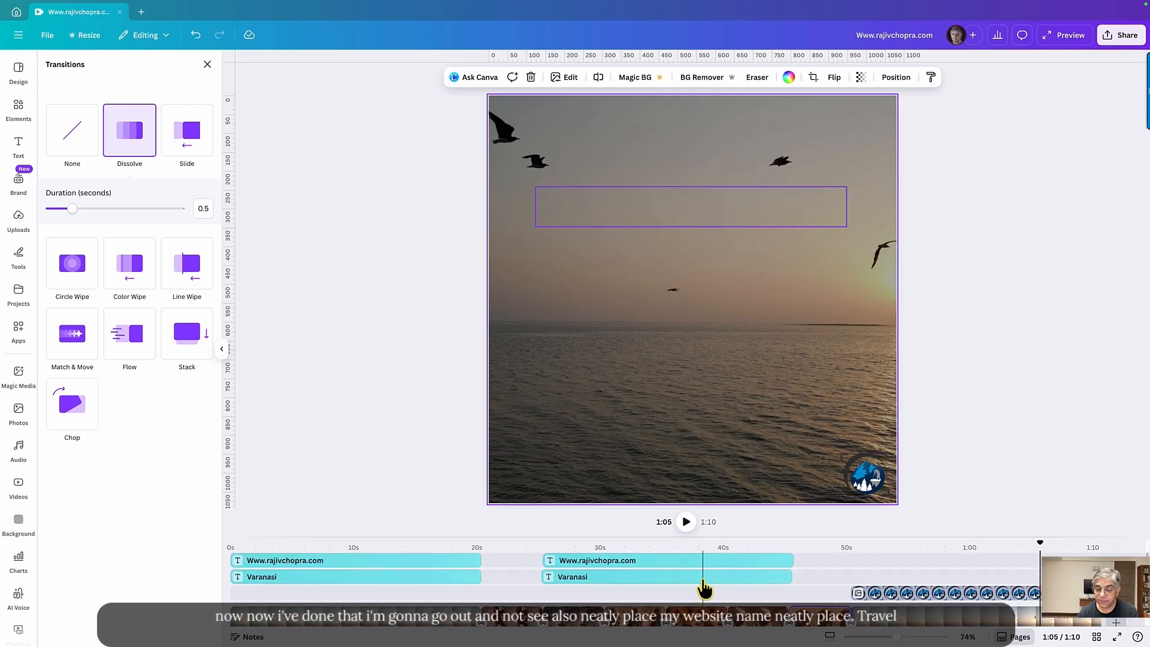
left_click_drag(704, 575, 821, 577)
left_click_drag(709, 569, 996, 585)
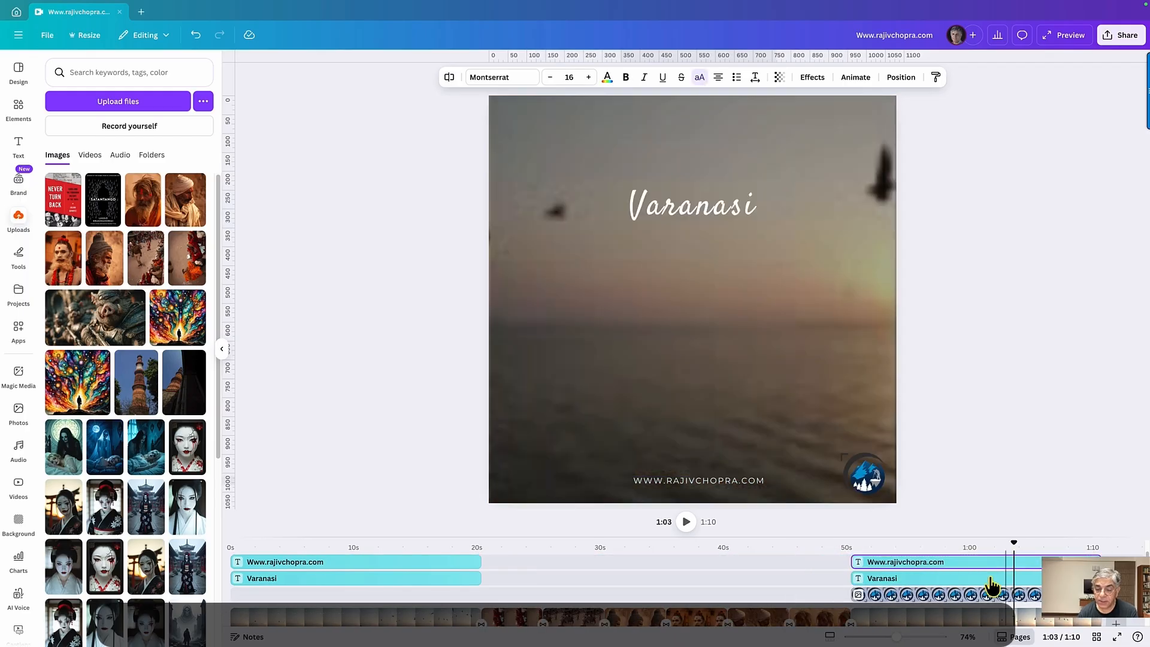
left_click_drag(676, 561, 984, 560)
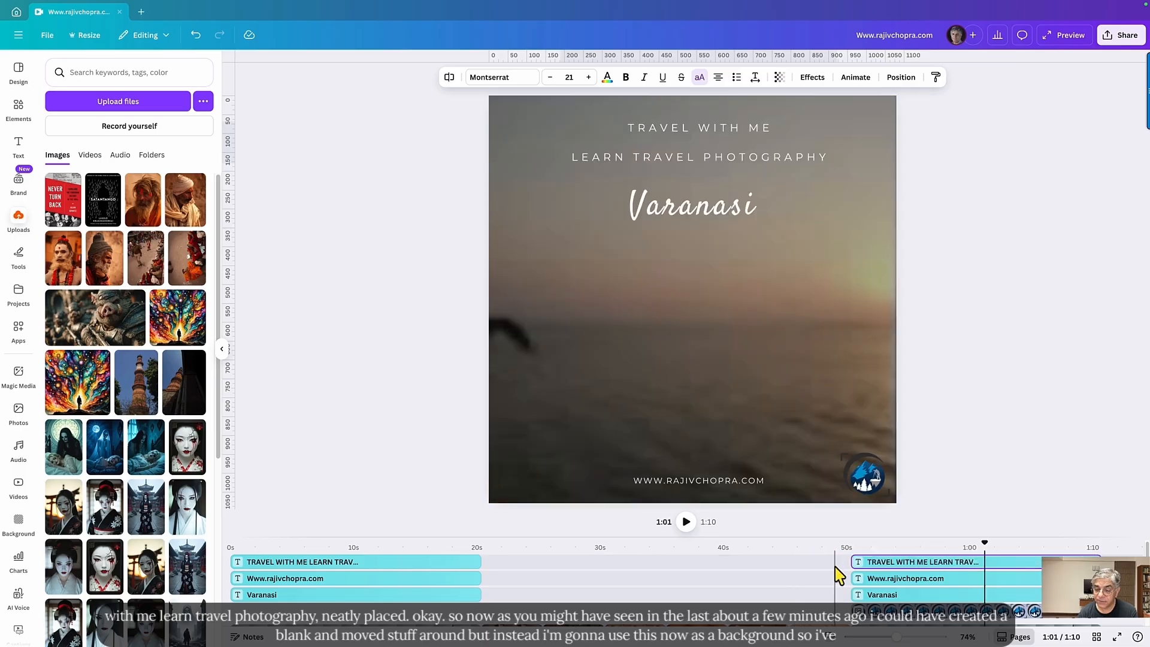
Step: Place a copy of the seated women's photo over its own clip at 0:21 and crop the signature off its lower edge
scroll(835, 567, "down", 1)
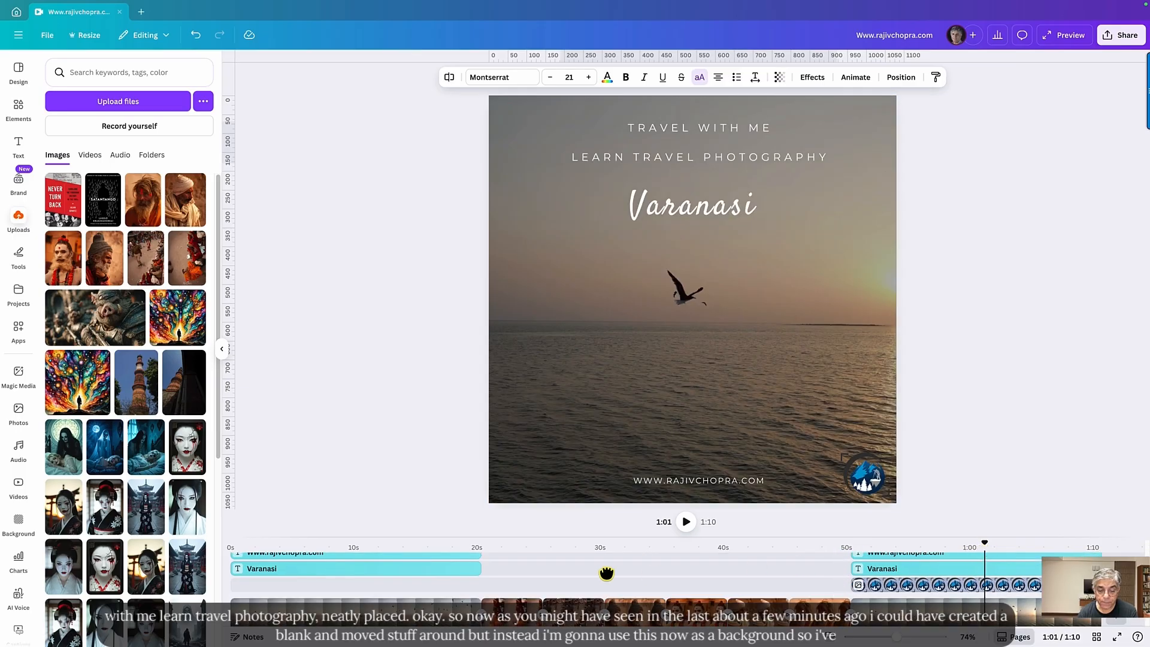
left_click(524, 575)
scroll(946, 564, "up", 1)
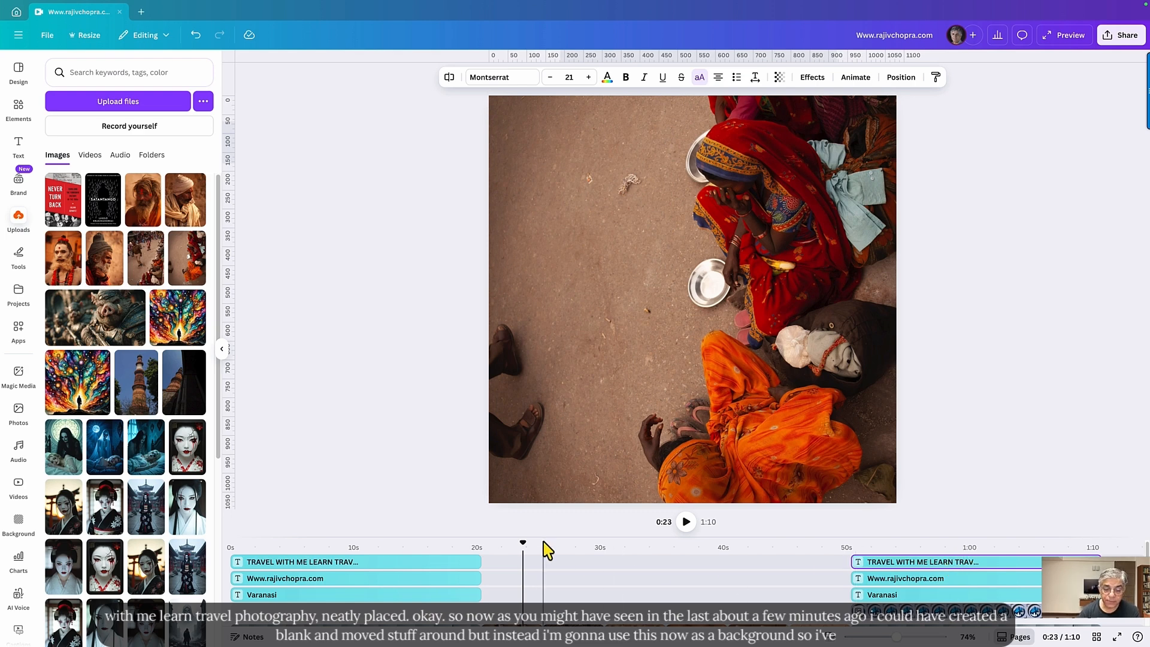
scroll(546, 549, "down", 2)
left_click_drag(528, 555, 501, 553)
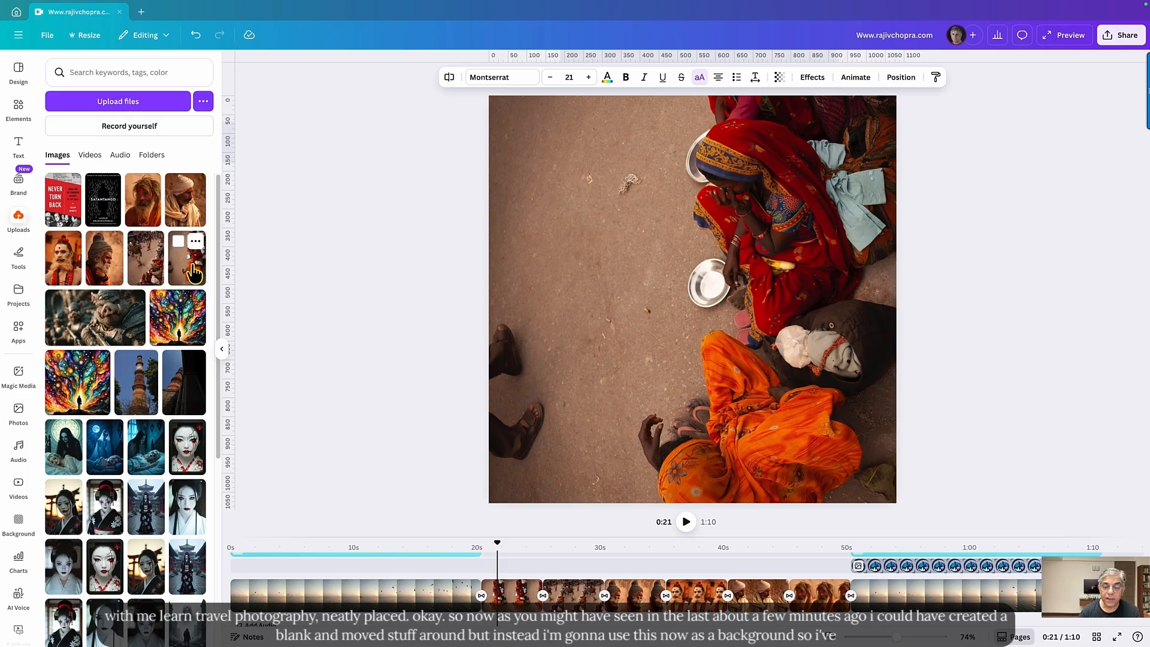
left_click_drag(189, 275, 596, 199)
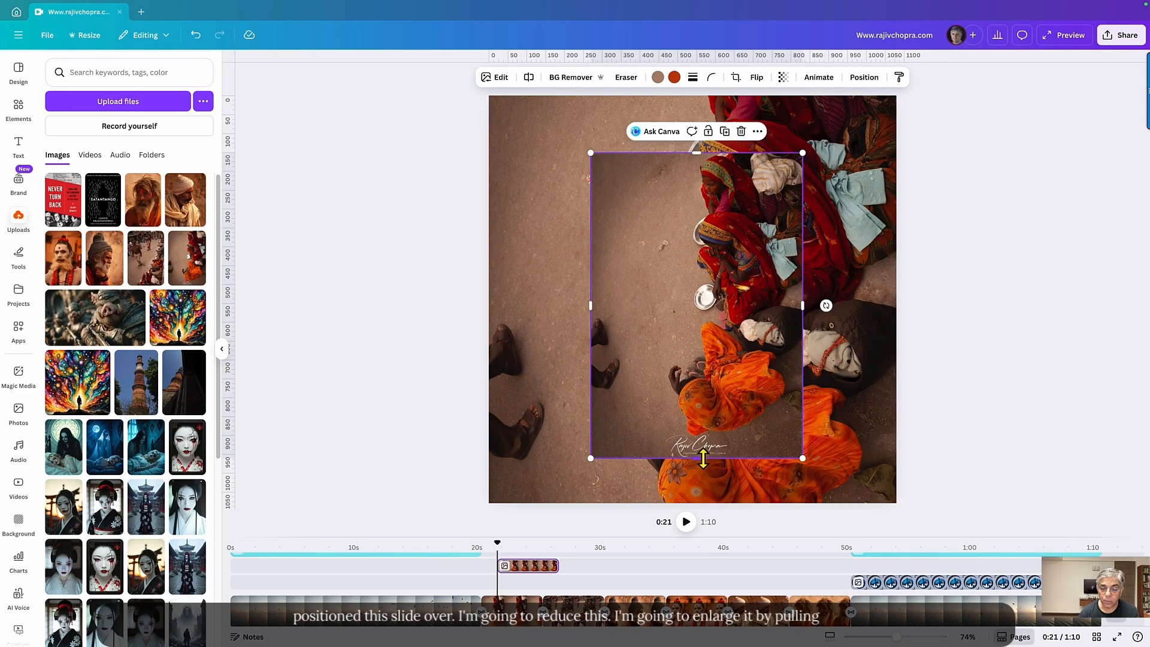
left_click_drag(697, 458, 696, 434)
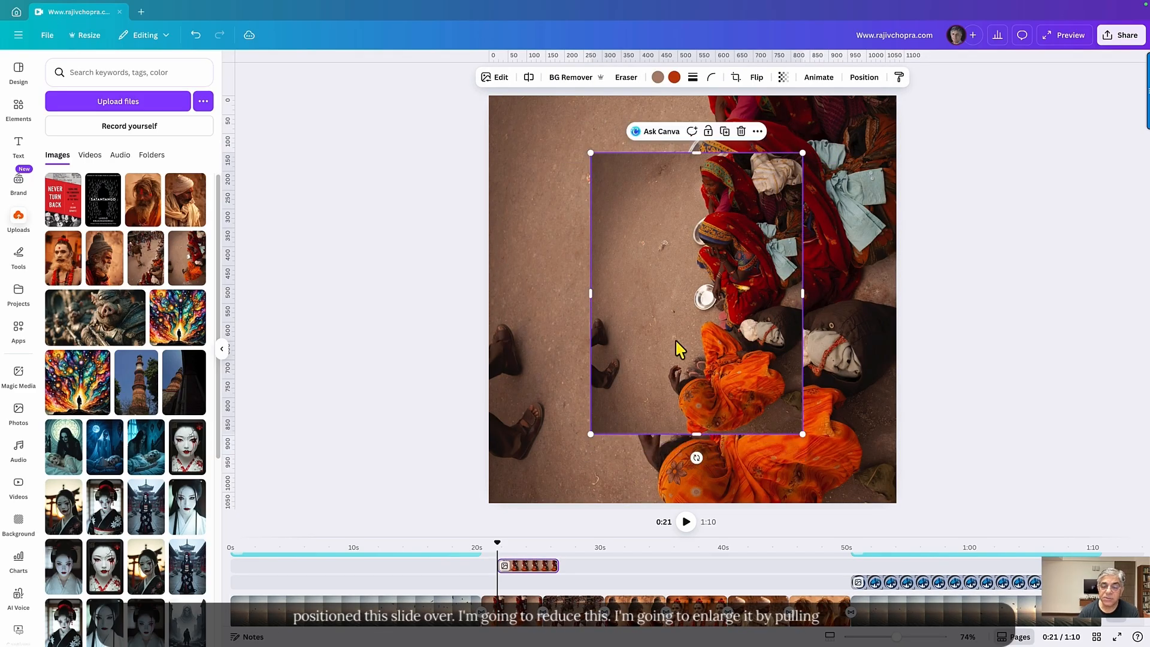
Step: Enlarge the women's overlay photo from two opposite corners and apply a Glow shadow to it
left_click_drag(590, 153, 561, 115)
left_click_drag(799, 435, 836, 479)
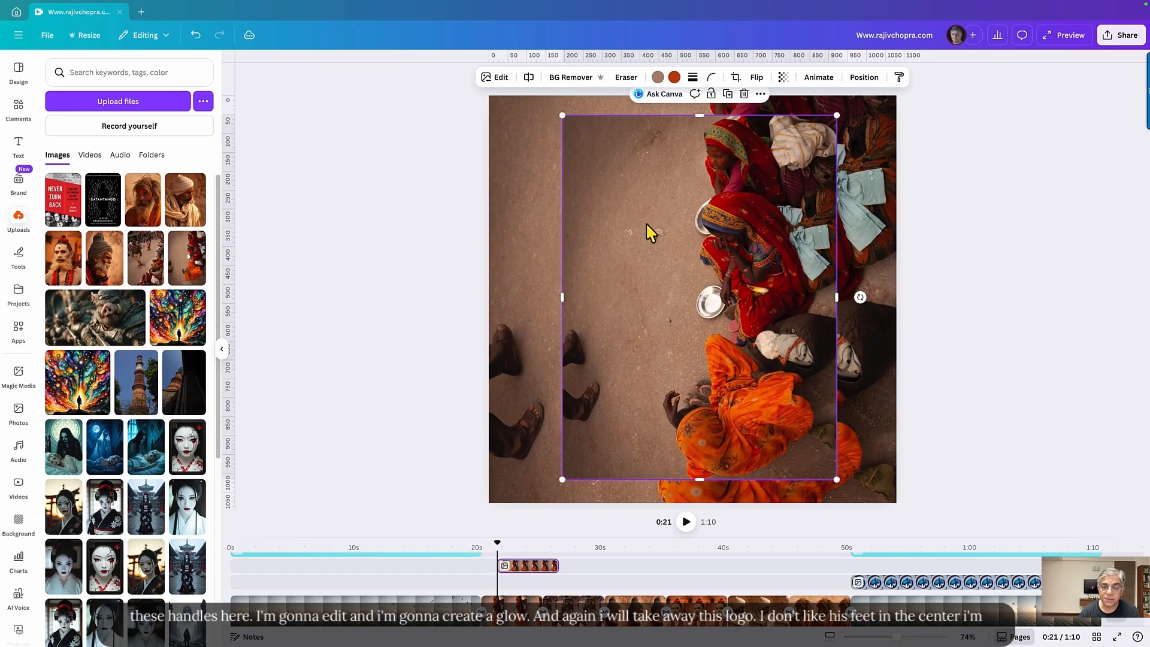
left_click(496, 81)
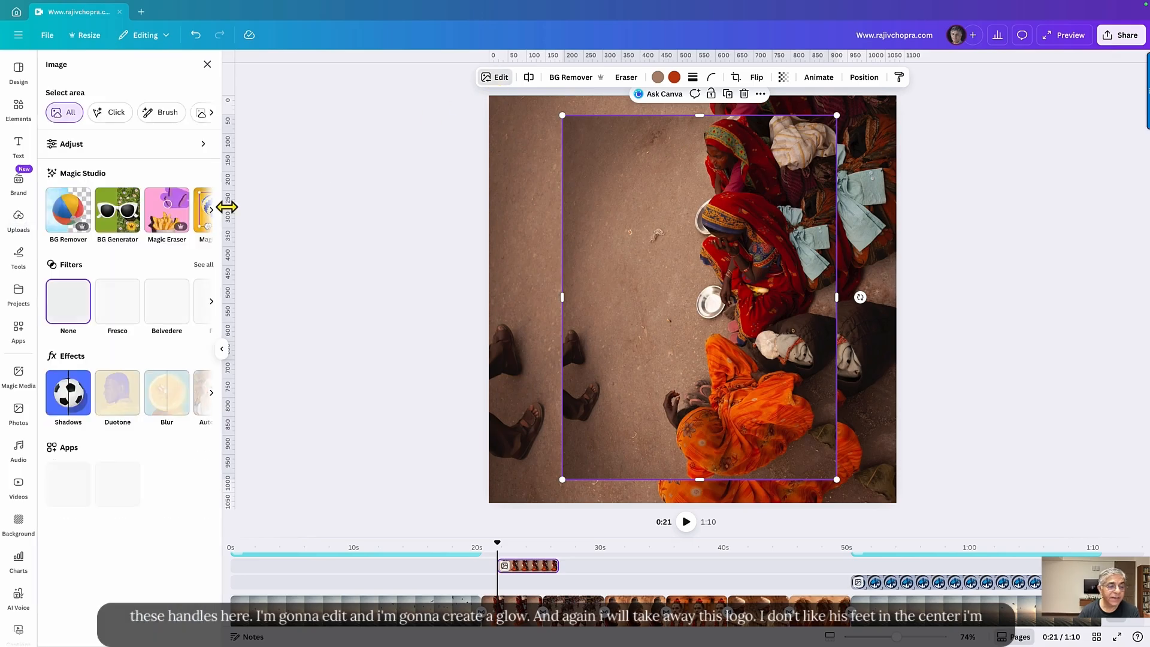
left_click(68, 407)
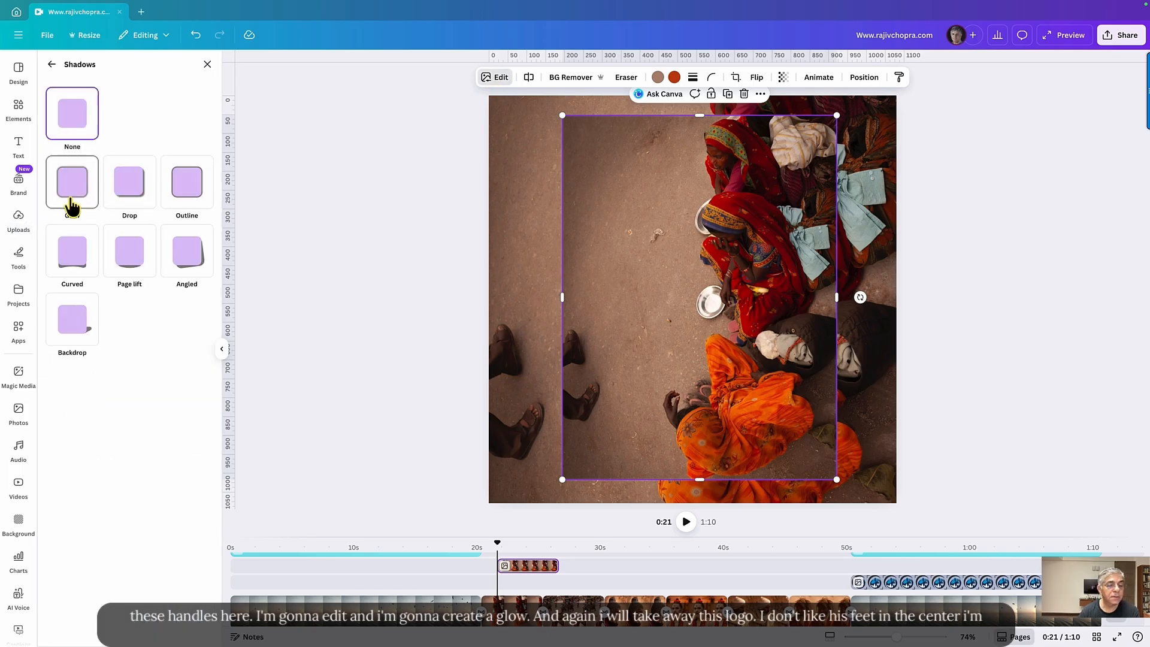
left_click(72, 206)
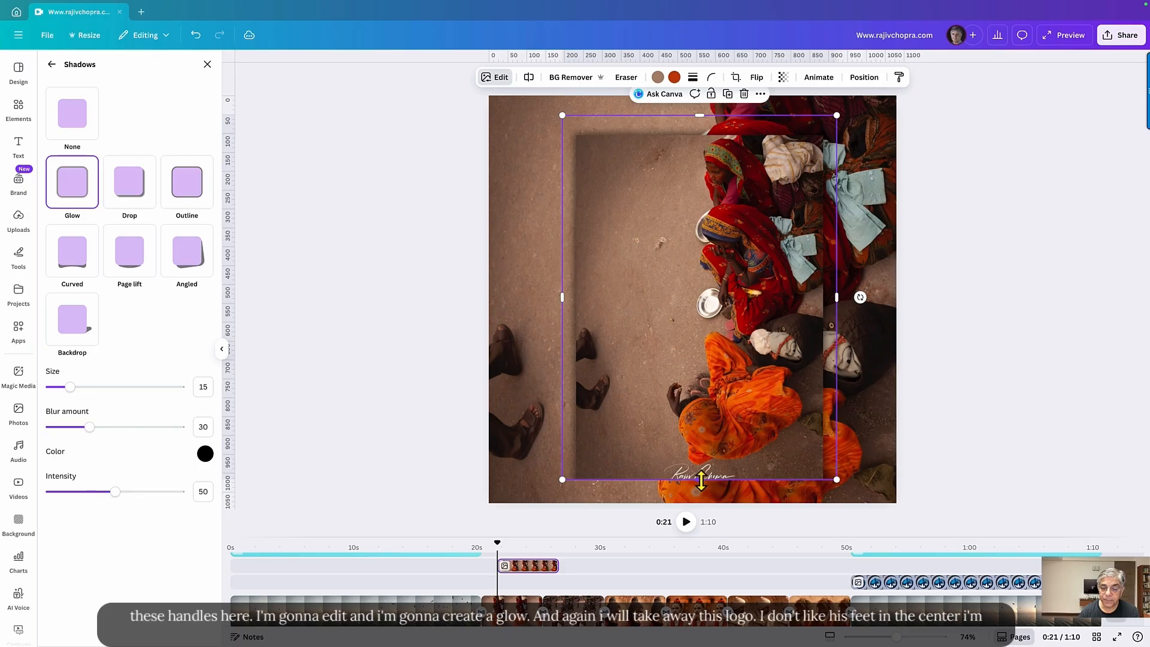
Step: Crop the signature and the standing person's feet out of the women's overlay photo, and recentre it on the page
left_click_drag(701, 480, 699, 463)
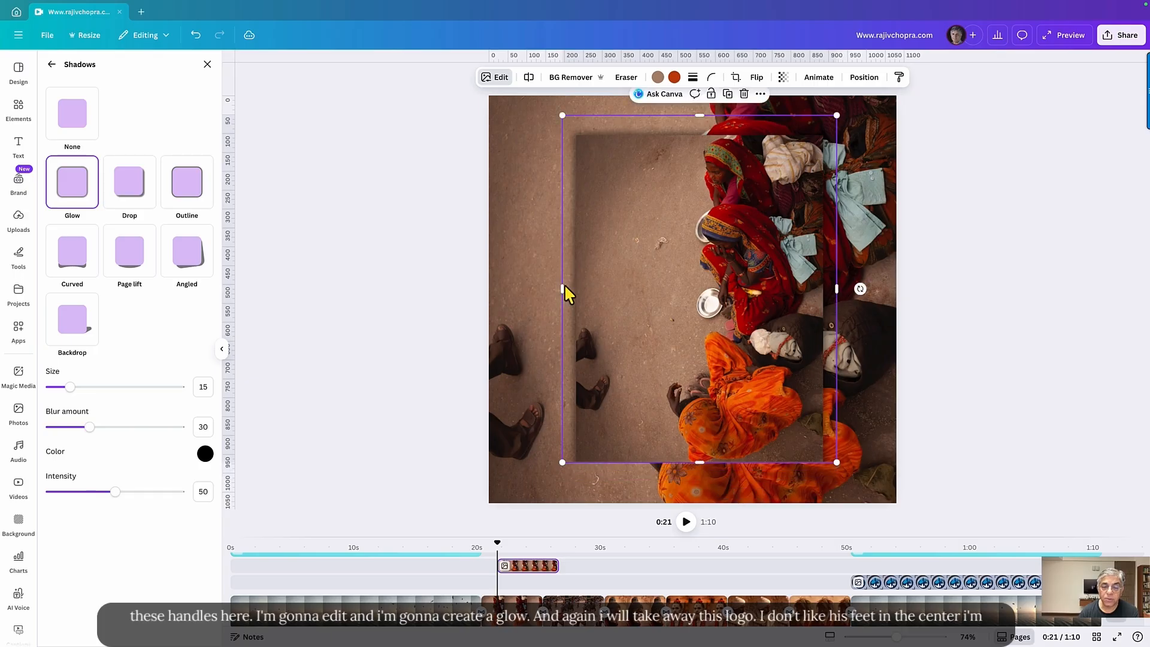
left_click_drag(558, 289, 608, 290)
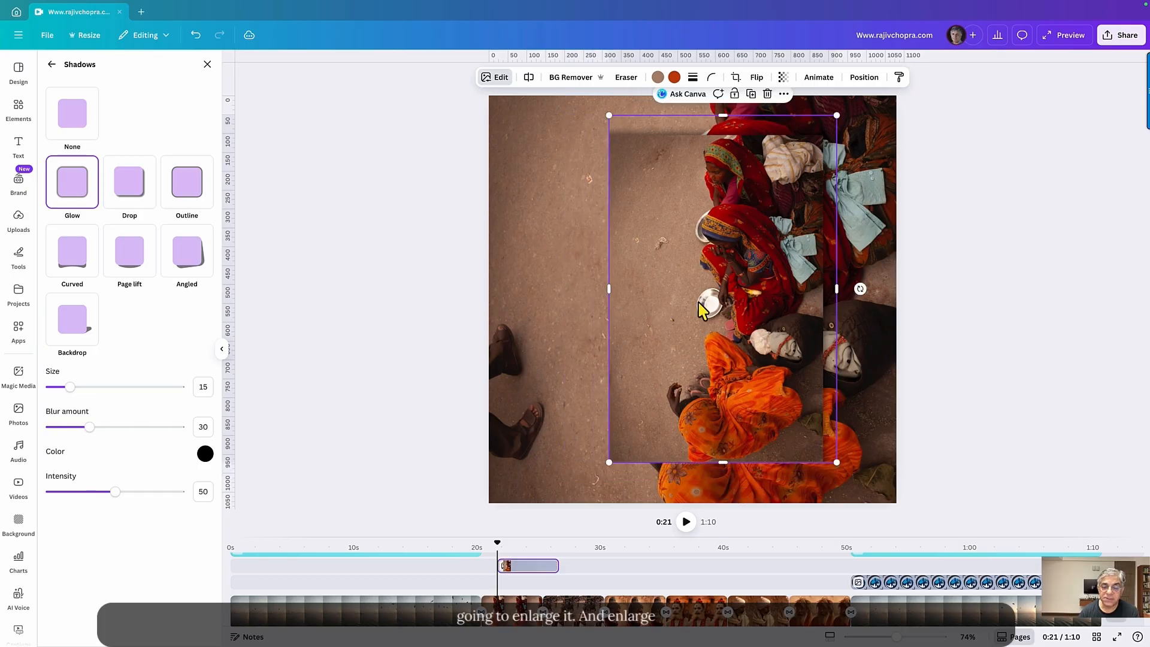
left_click_drag(693, 299, 664, 299)
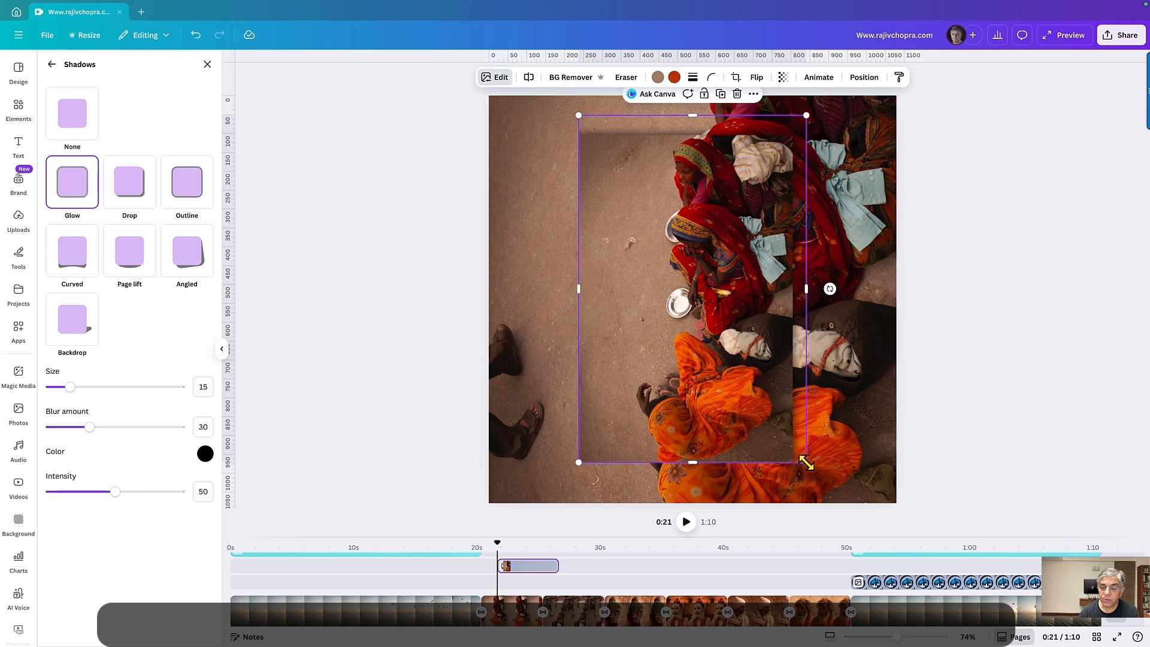
Step: Enlarge the women's overlay photo to nearly the full page height and align its start with its background clip at about 0:20
left_click_drag(805, 462, 829, 479)
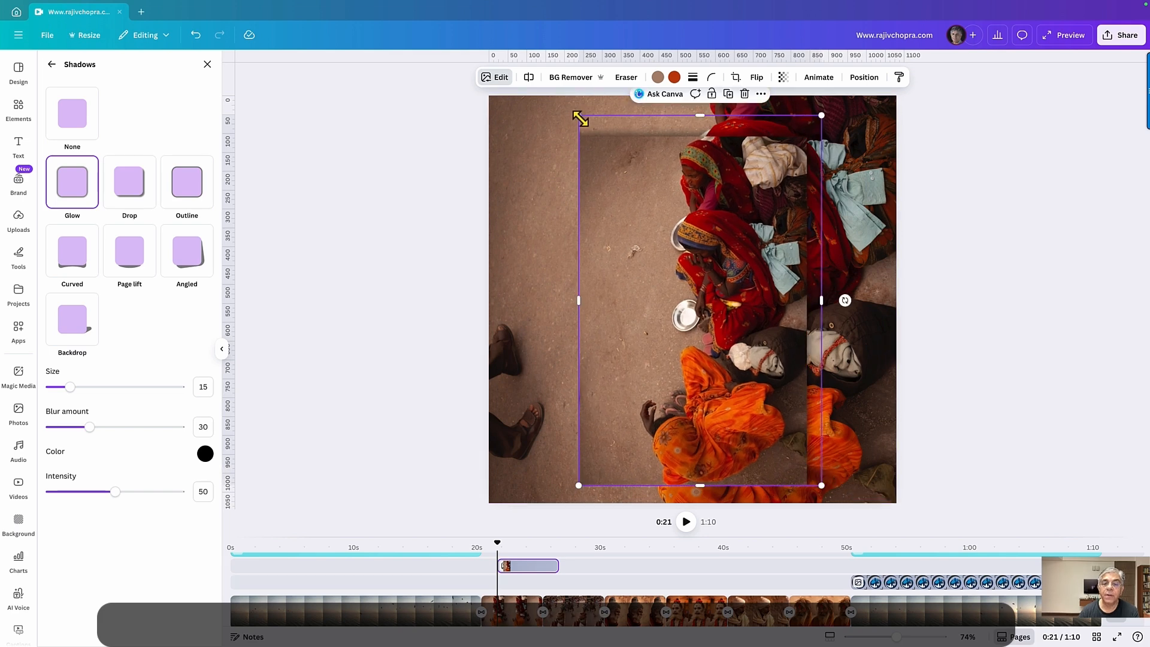
left_click_drag(579, 118, 558, 96)
mouse_move(691, 264)
left_mouse_down()
mouse_move(701, 255)
mouse_move(680, 254)
mouse_move(689, 260)
left_mouse_up()
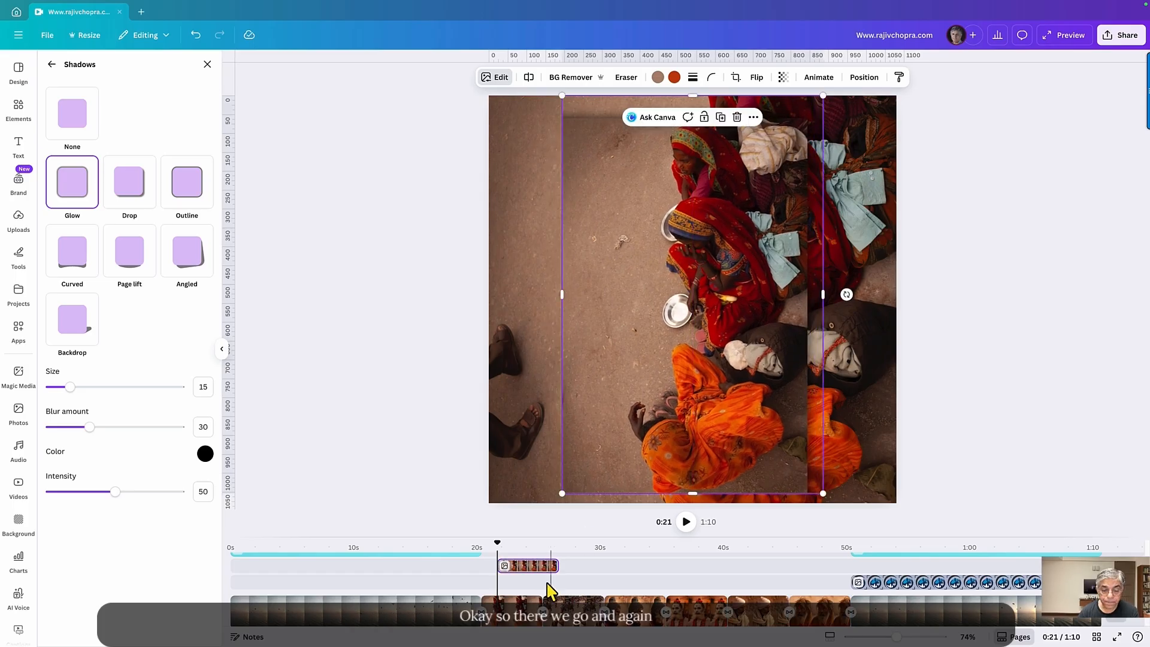
left_click_drag(530, 572, 515, 566)
Step: Place a copy of the street scene photo over its own clip at 0:27 and apply a Glow shadow to it
left_click(568, 604)
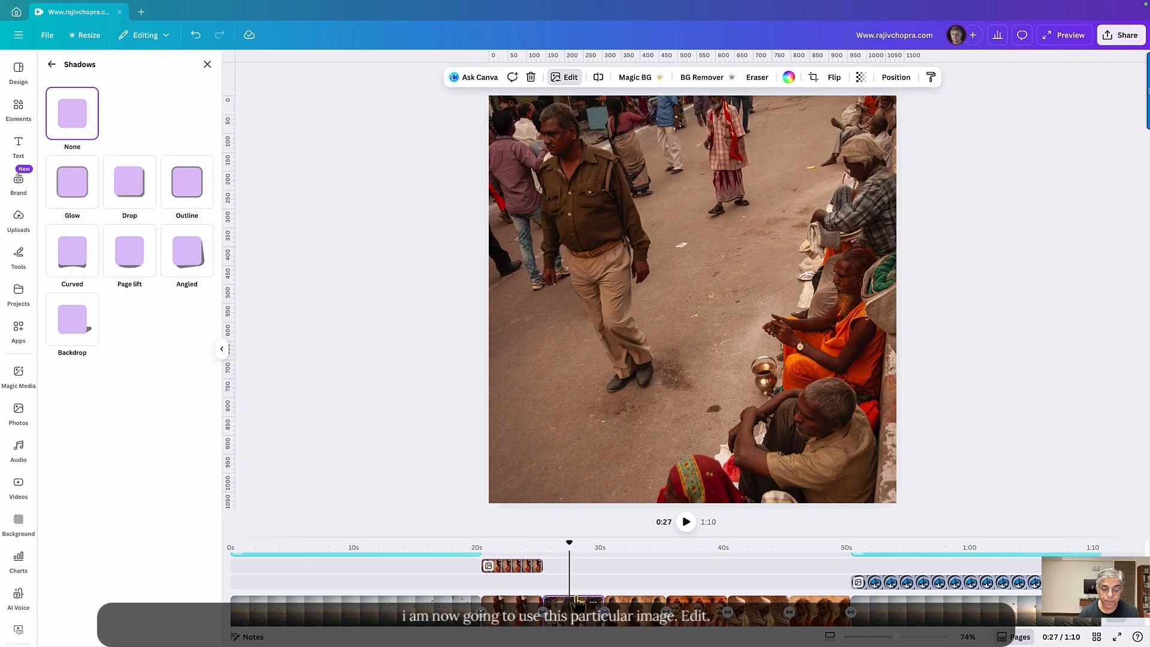
left_click(20, 214)
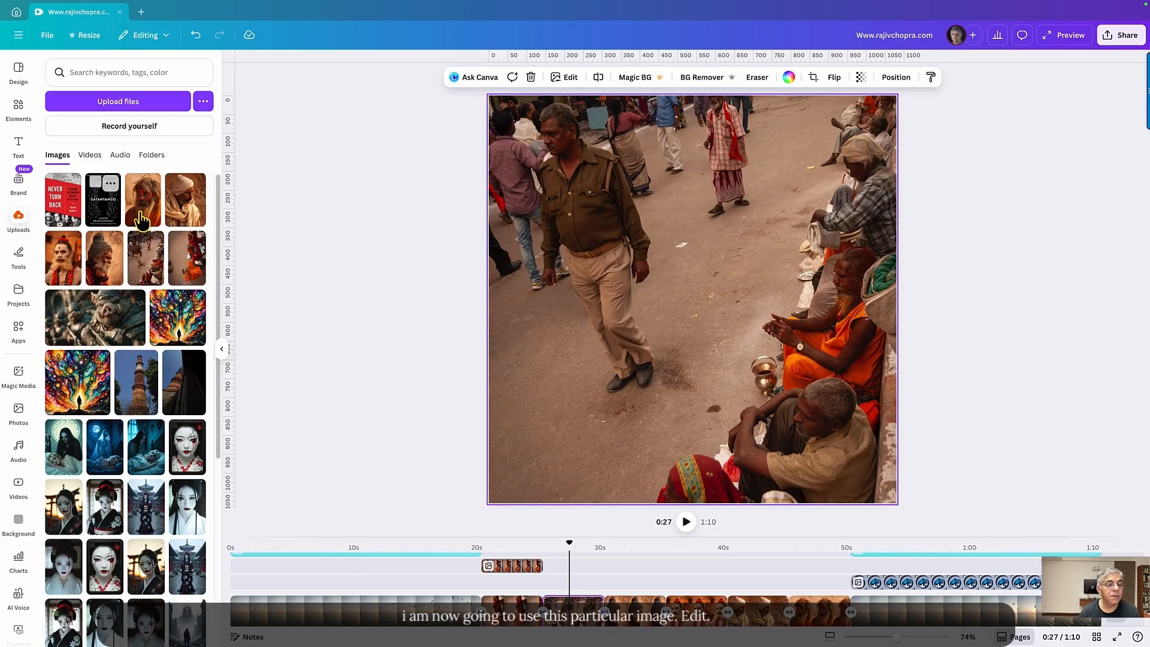
left_click_drag(144, 273, 640, 252)
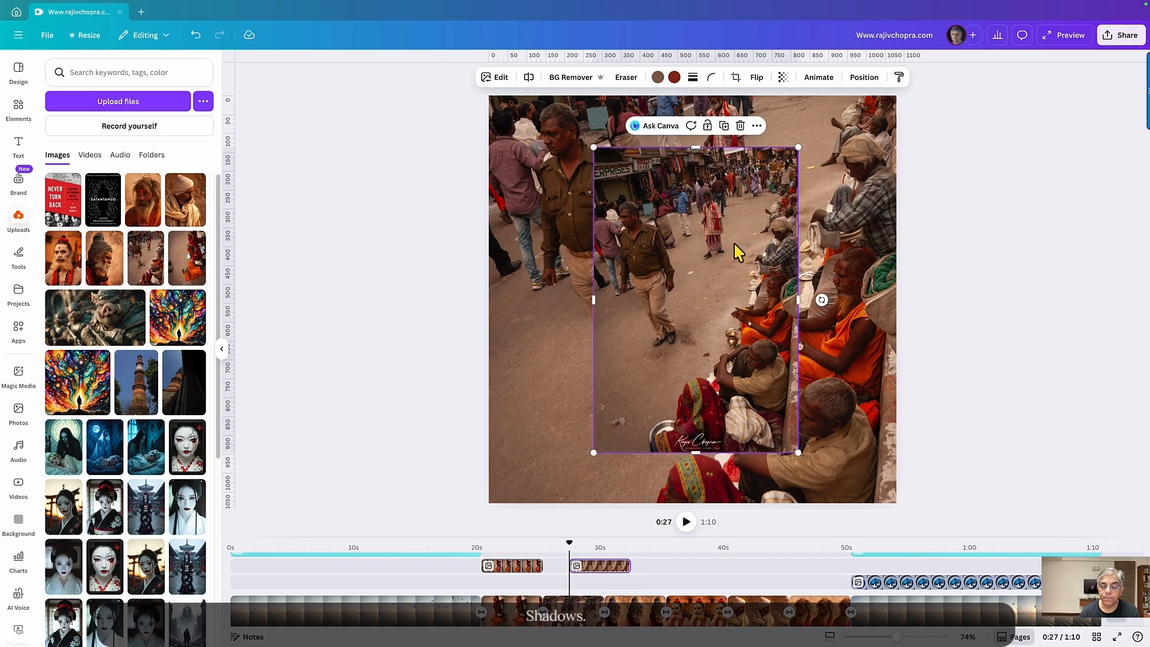
left_click(483, 80)
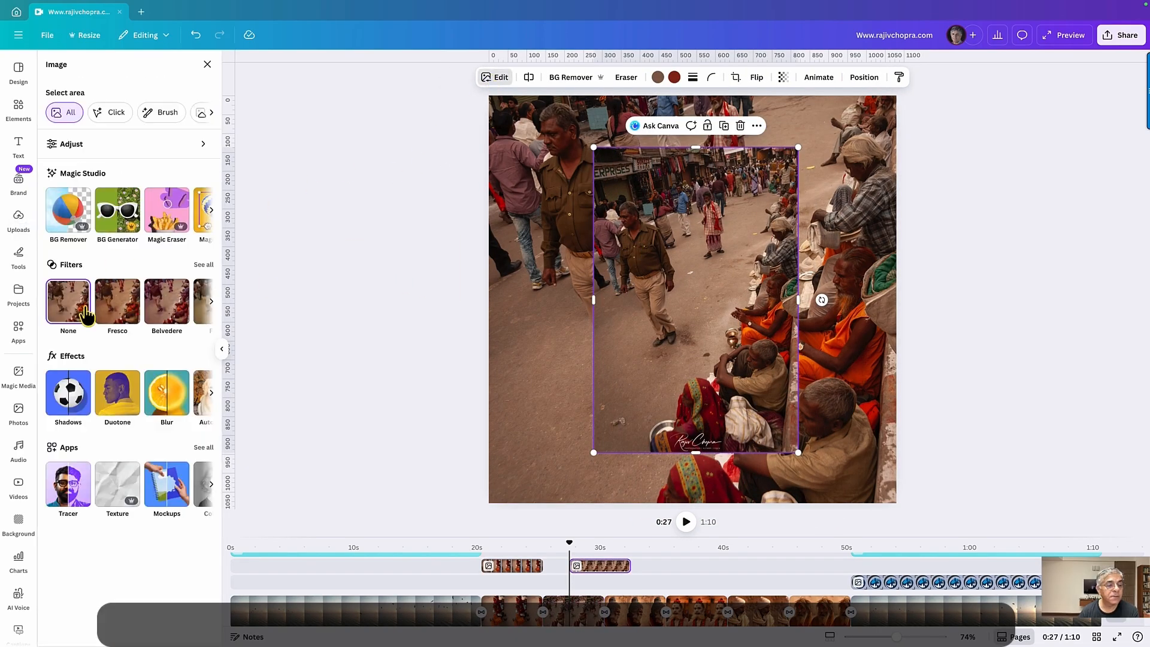
left_click(68, 393)
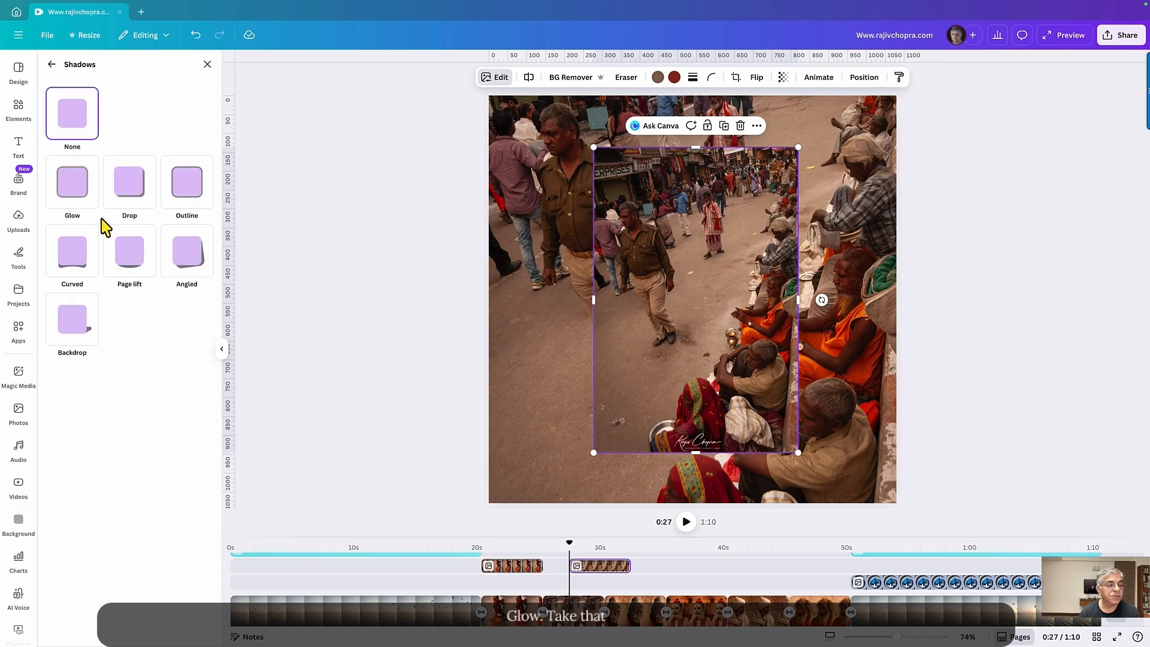
left_click(77, 191)
Step: Crop the signature off the street overlay photo and enlarge it to about 796 × 1,054
left_click_drag(695, 453, 696, 417)
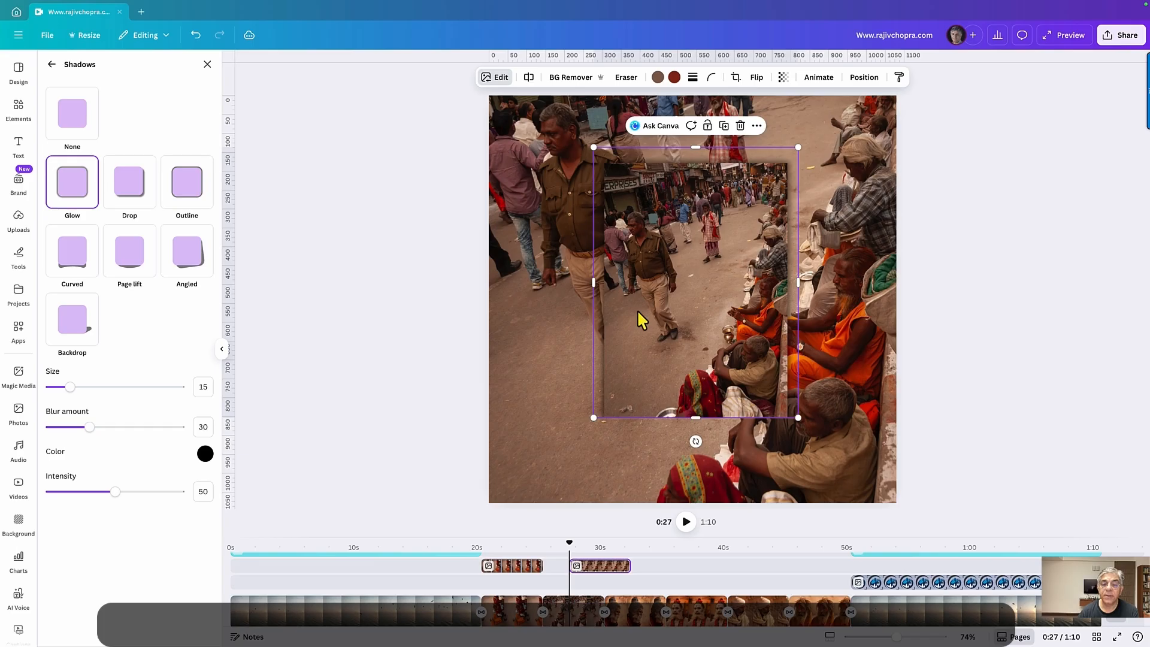
left_click_drag(597, 149, 558, 99)
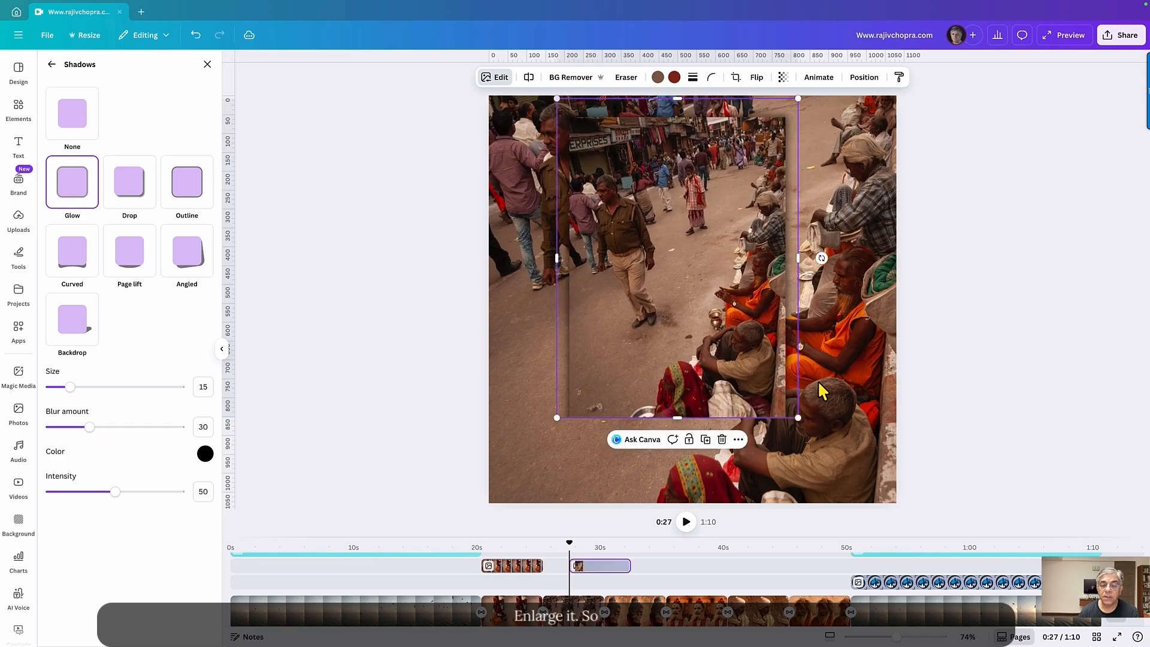
left_click_drag(797, 417, 855, 493)
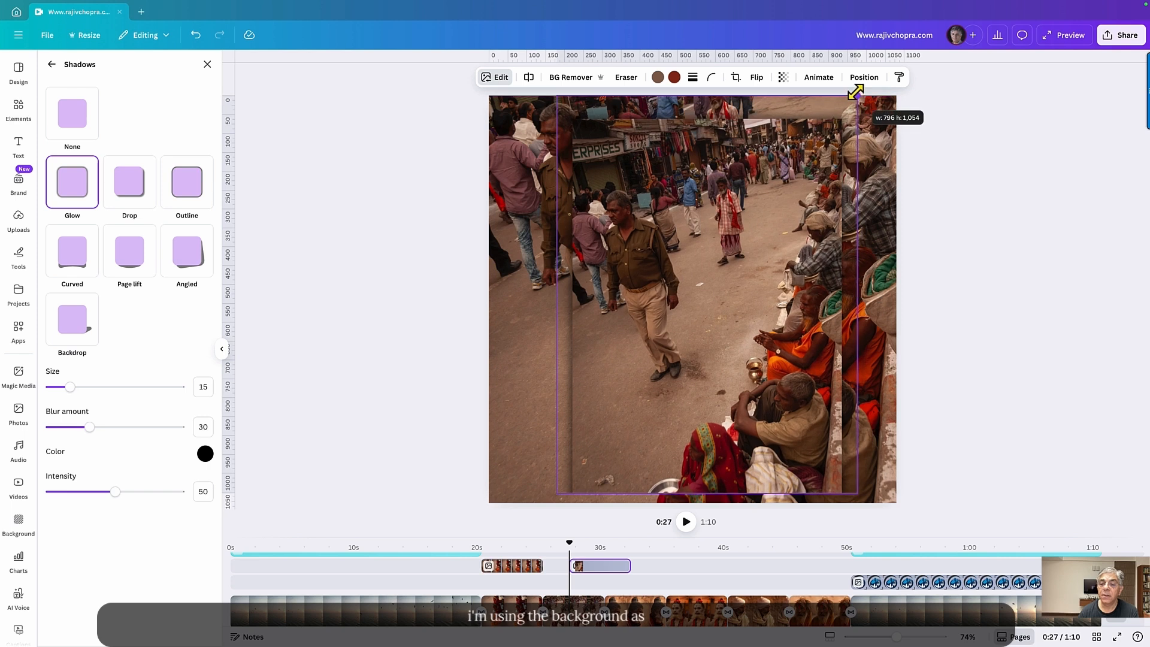
Step: Shift the street overlay photo up and left on the page, and align its timeline start with its clip at about 0:25
left_click_drag(649, 302, 628, 291)
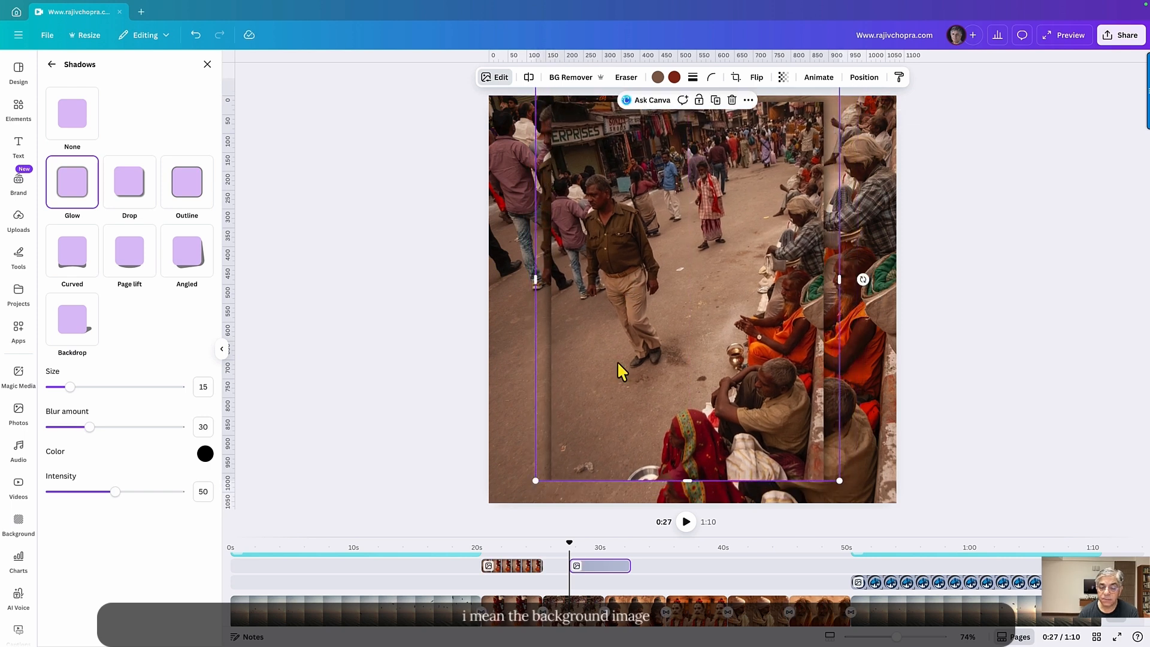
left_click_drag(598, 564, 571, 590)
Step: Place a copy of the bearded man in the knit hat over his own clip at 0:31 and apply a Glow shadow
left_click_drag(568, 579, 628, 552)
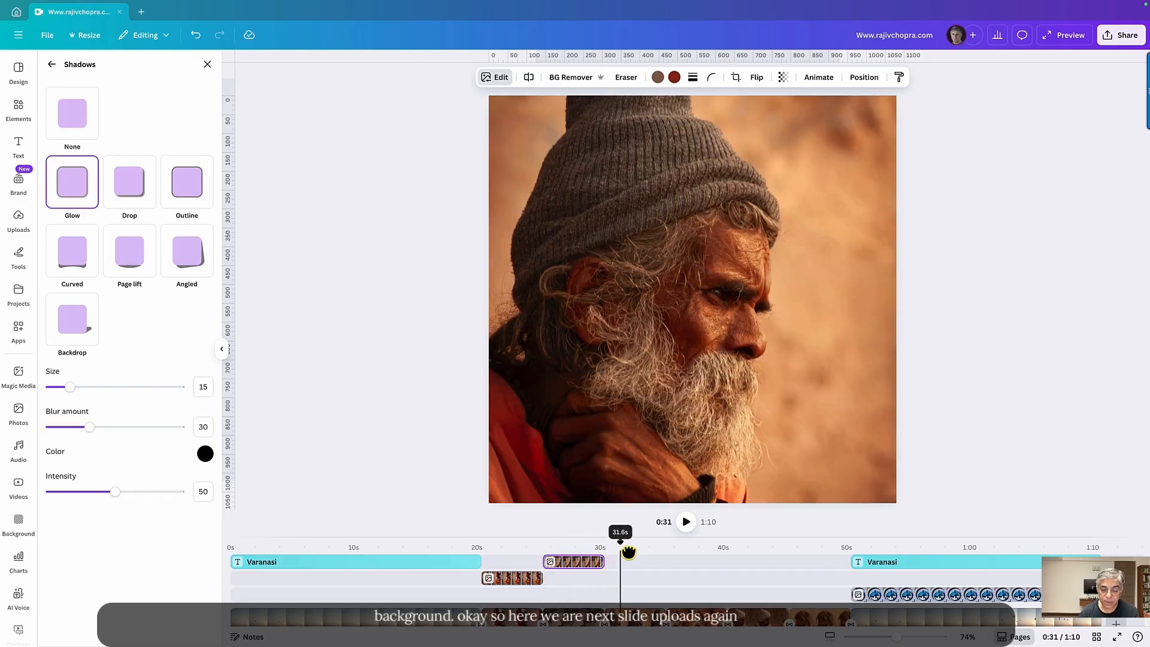
left_click(18, 220)
left_click_drag(94, 270, 579, 190)
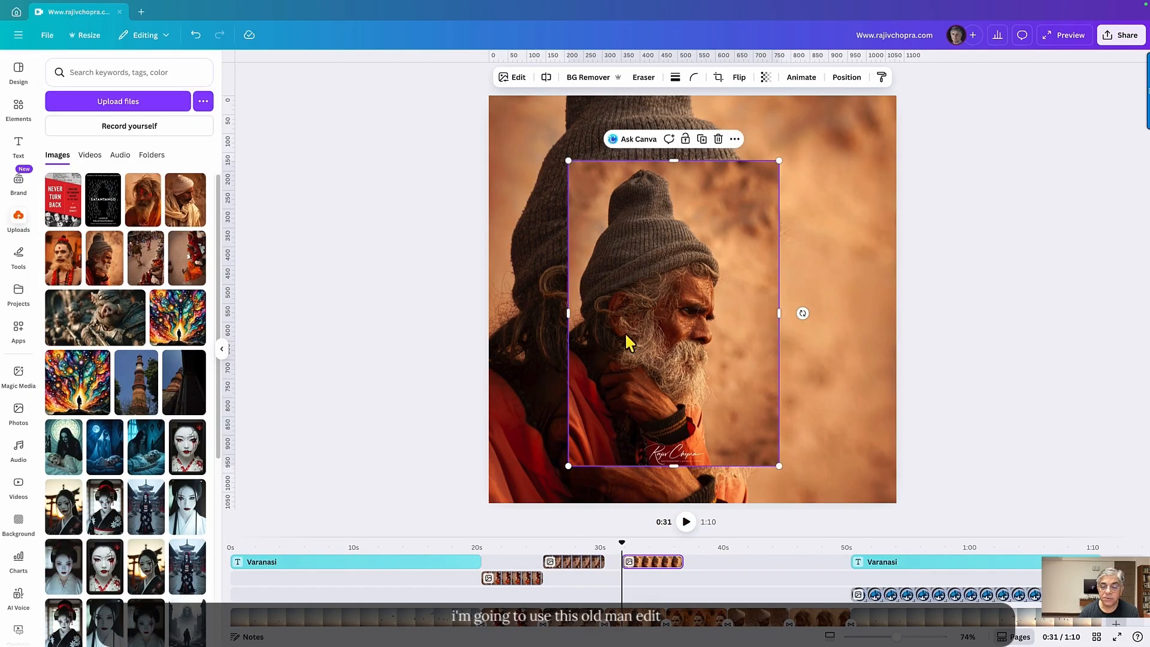
left_click(500, 81)
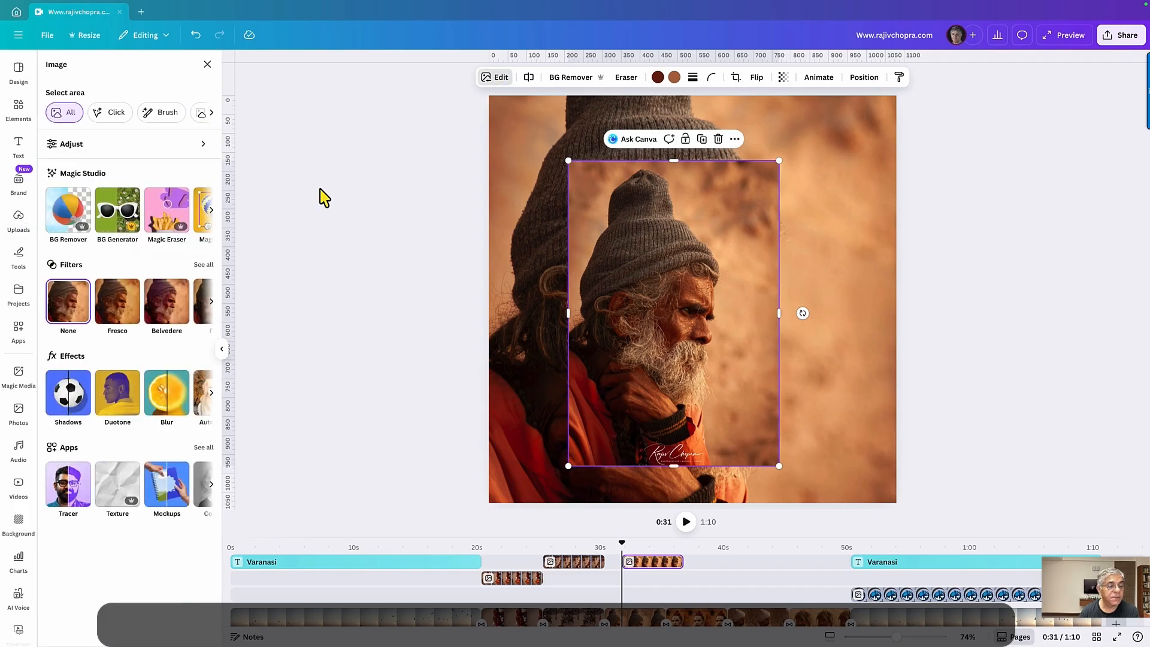
left_click(68, 396)
left_click(72, 183)
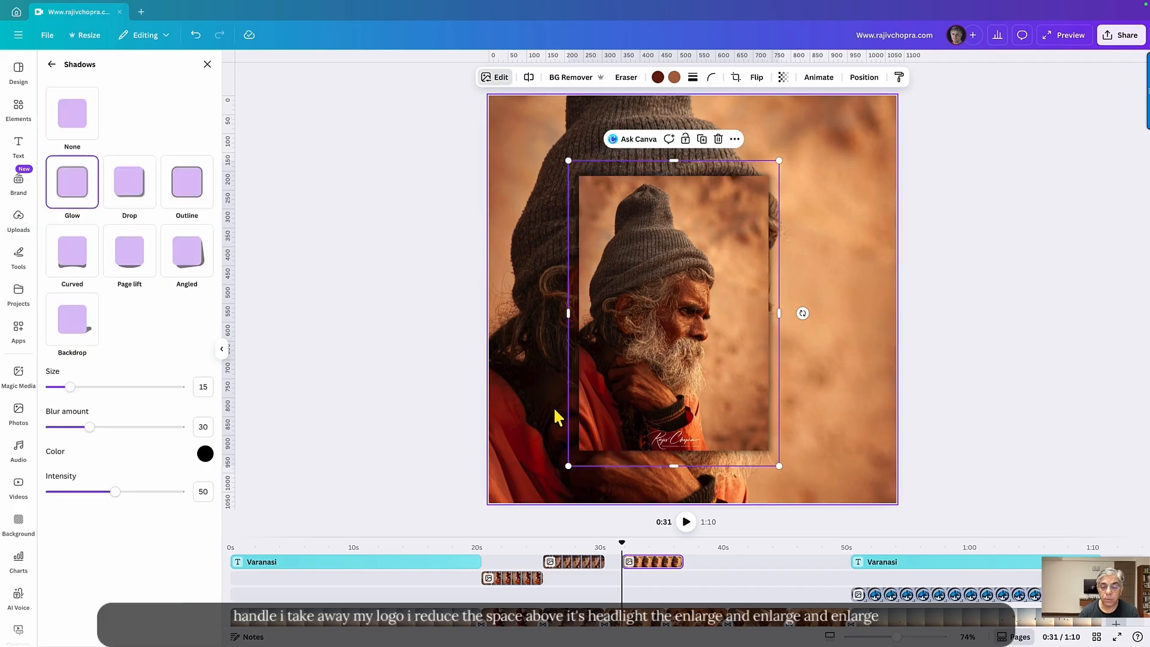
Step: Crop the signature off the bottom of the knit-hat man overlay and enlarge it to cover most of the page
left_click_drag(674, 466, 673, 431)
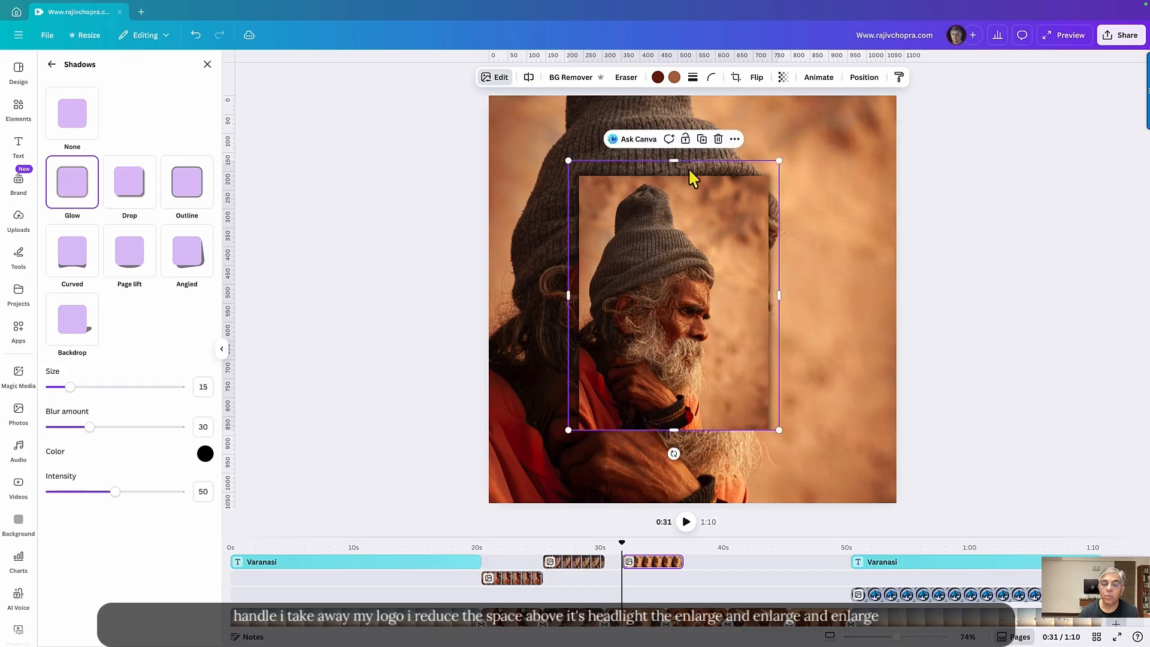
left_click_drag(670, 160, 670, 162)
left_click_drag(780, 165, 832, 123)
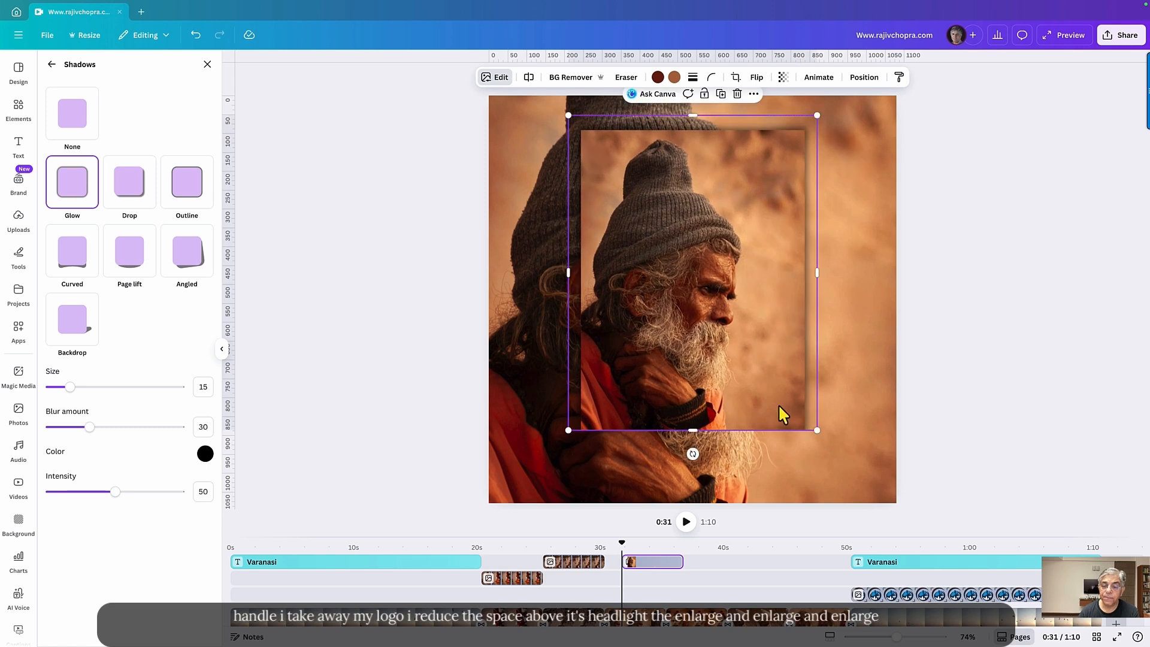
left_click_drag(818, 431, 853, 476)
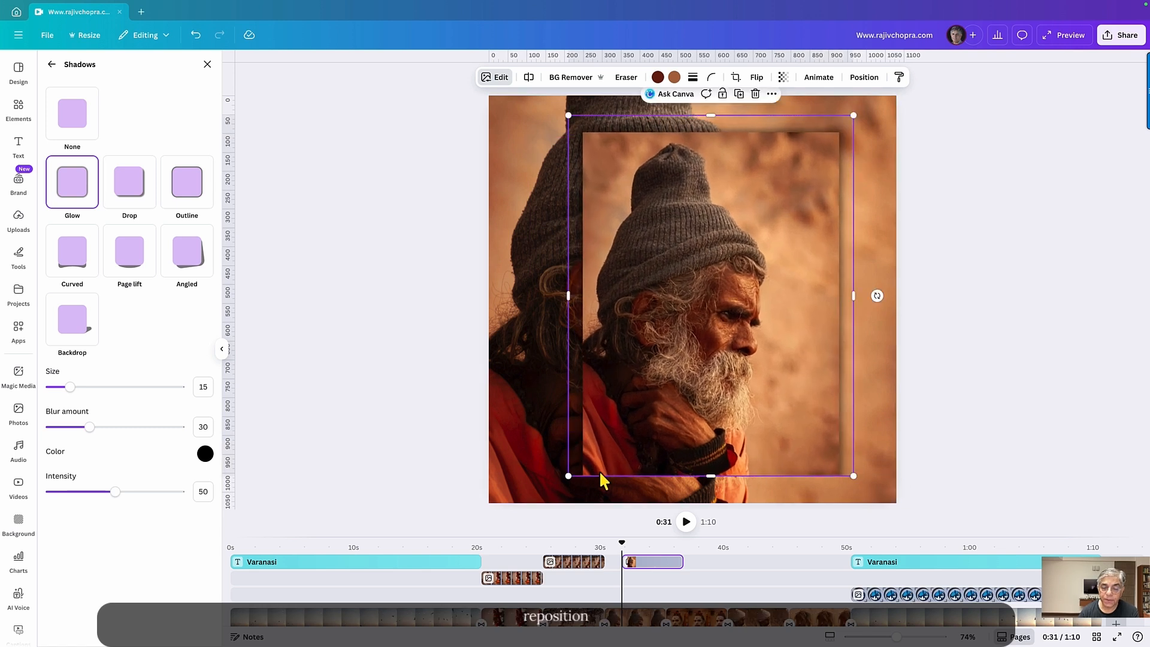
left_click_drag(567, 476, 529, 481)
Step: Shift the knit-hat man overlay up and left on the page, and align its timeline start with his clip at about 0:30
left_click_drag(647, 390, 636, 364)
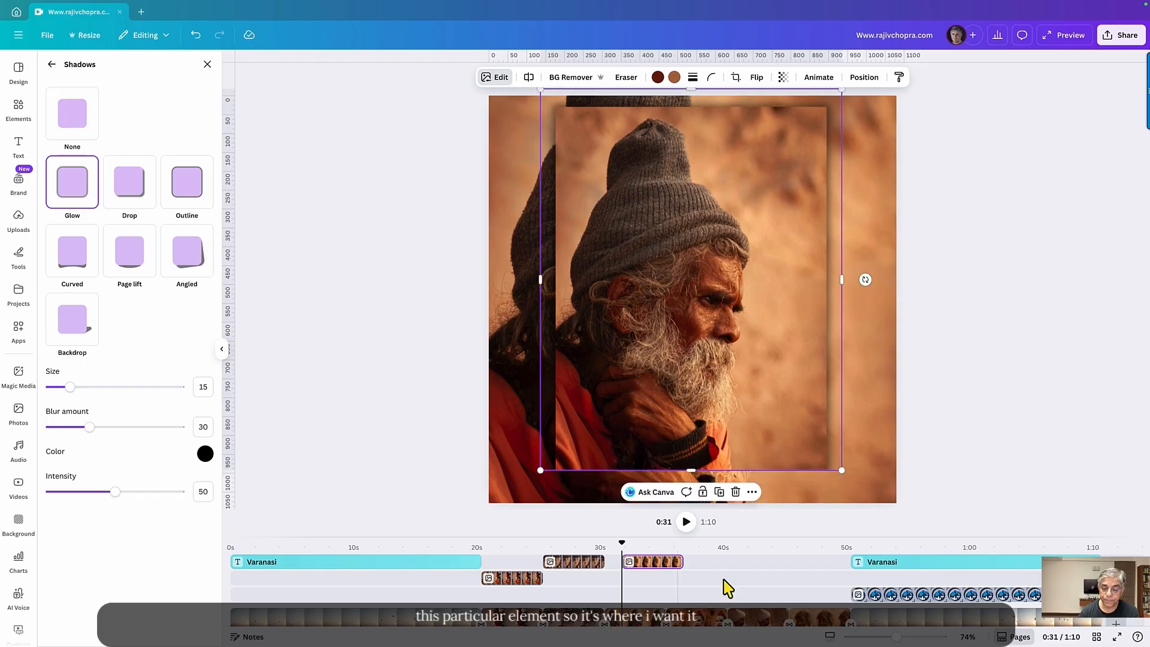
left_click_drag(658, 569, 669, 546)
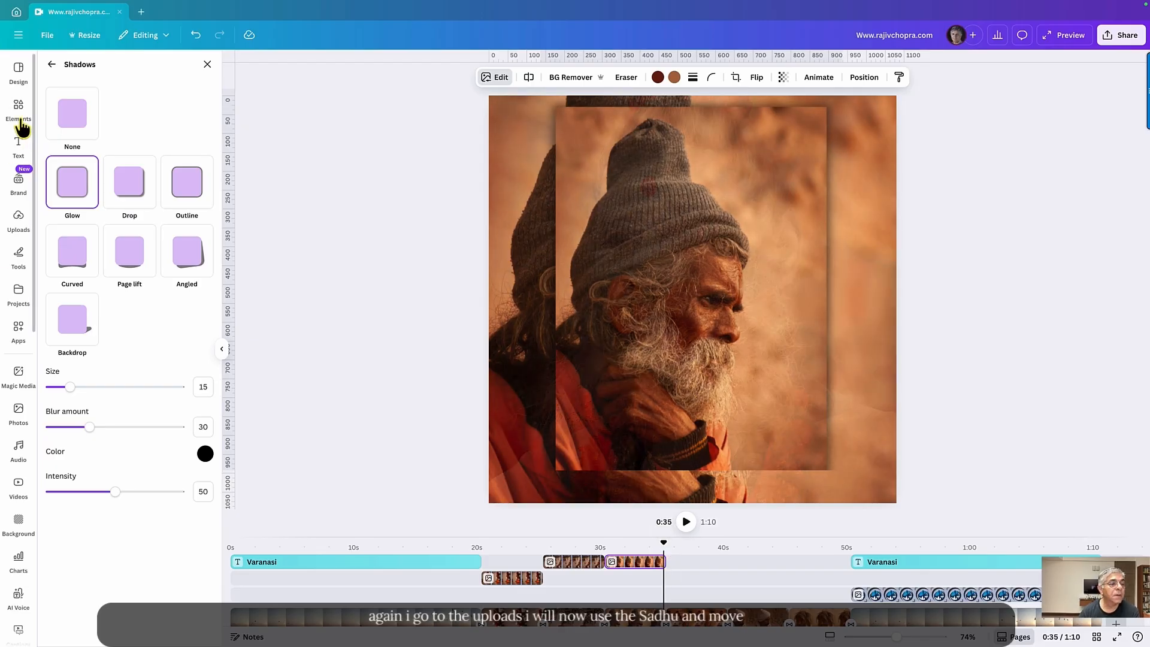
Step: Place a copy of the sadhu with the red flower garland over his own clip from about 0:35 and apply a Glow shadow
left_click(15, 230)
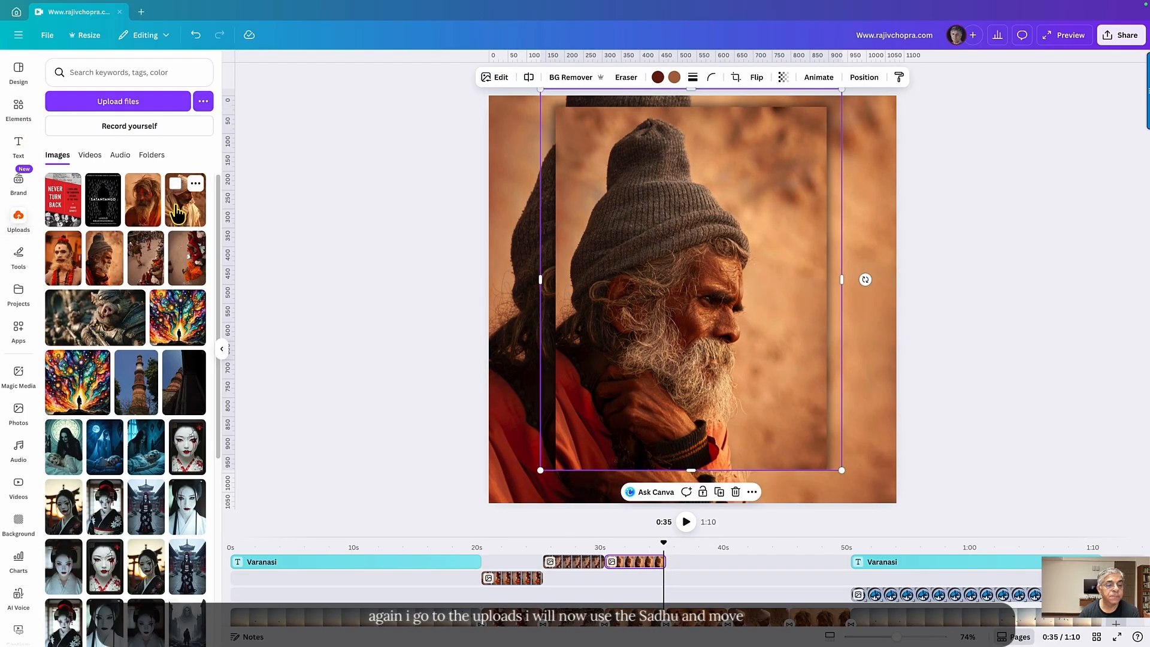
left_click_drag(62, 269, 688, 558)
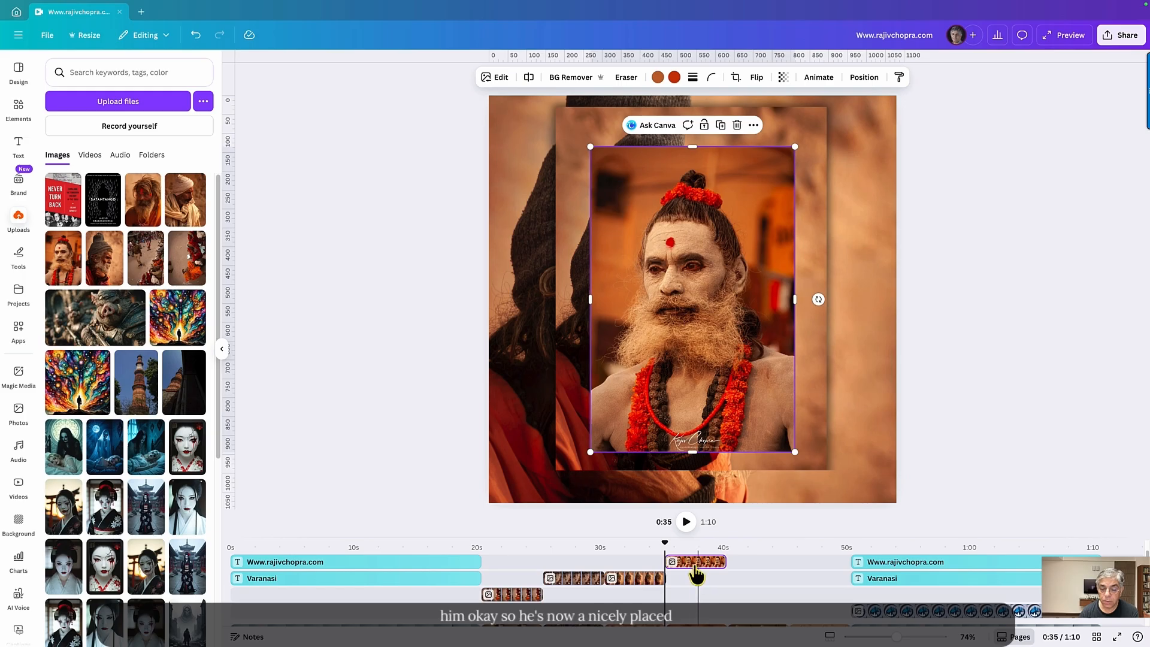
left_click(688, 568)
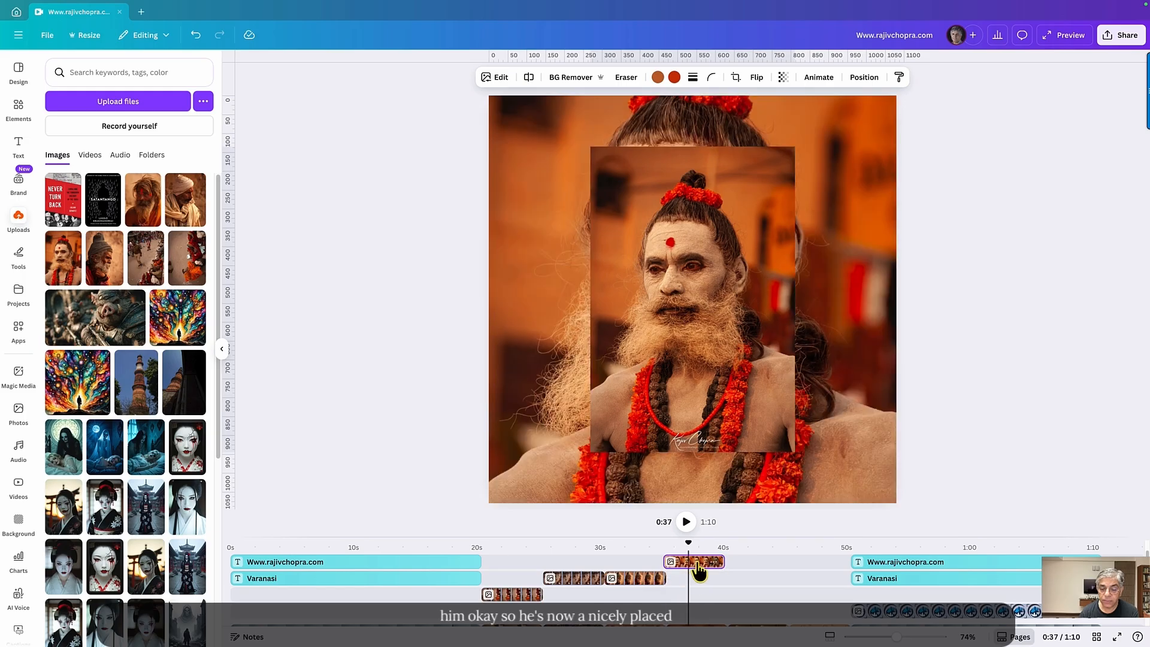
left_click(672, 386)
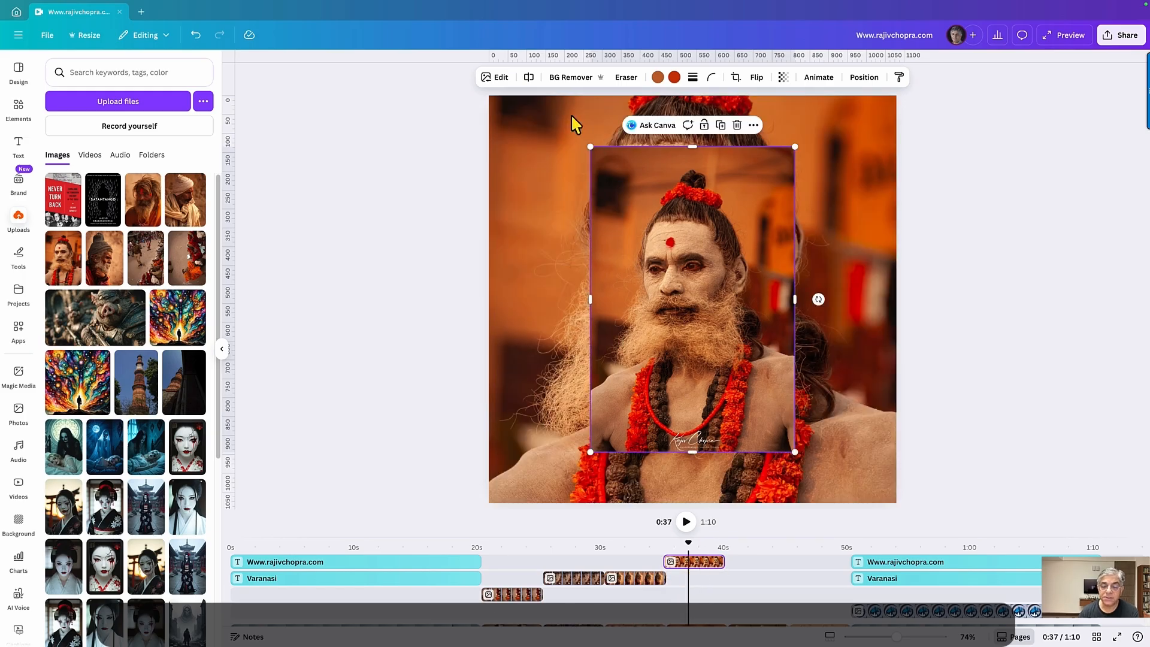
left_click(489, 78)
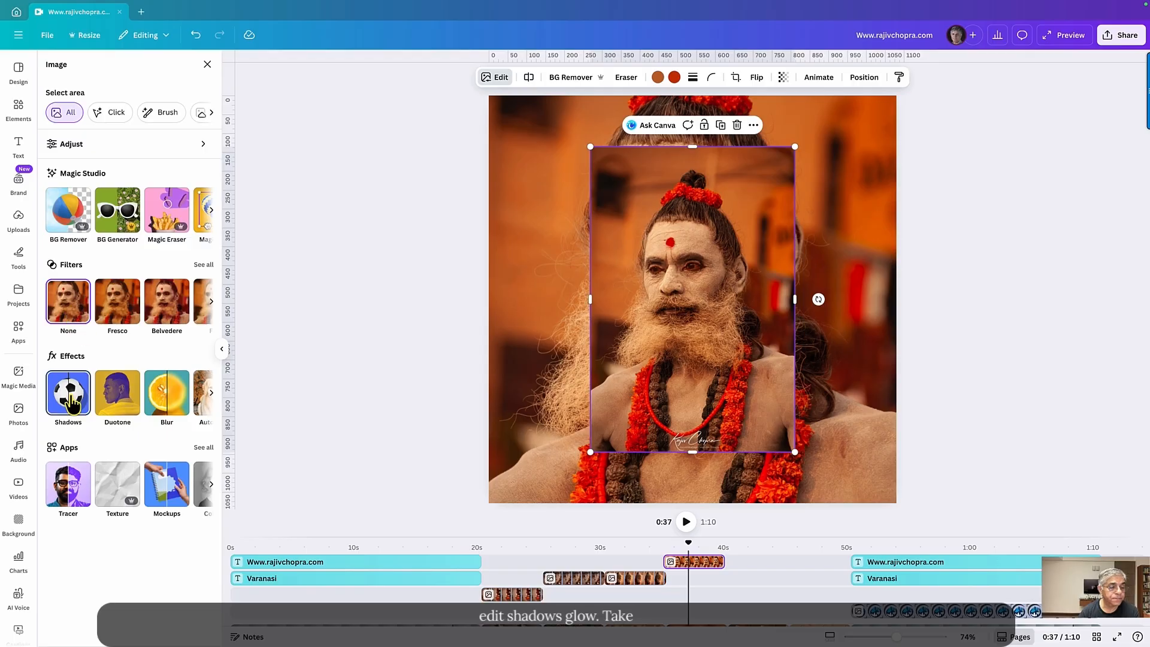
left_click(88, 312)
left_click(72, 194)
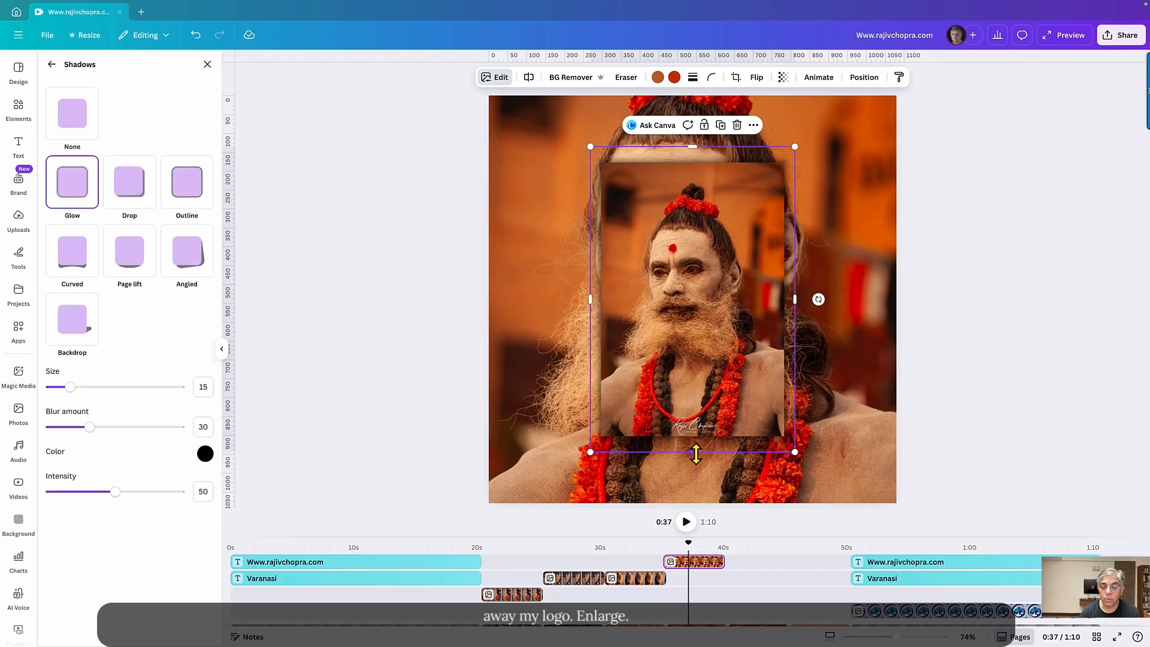
Step: Crop the signature and upper gap off the garlanded sadhu overlay and enlarge it to fill most of the page
left_click_drag(693, 451, 694, 431)
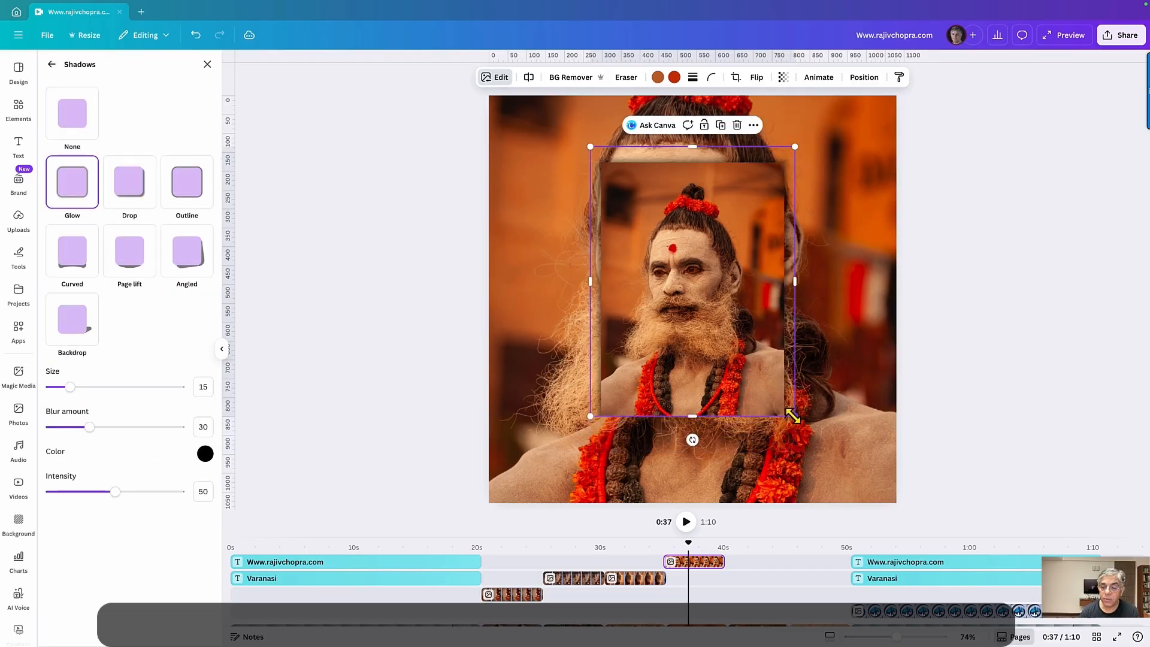
left_click_drag(793, 417, 834, 464)
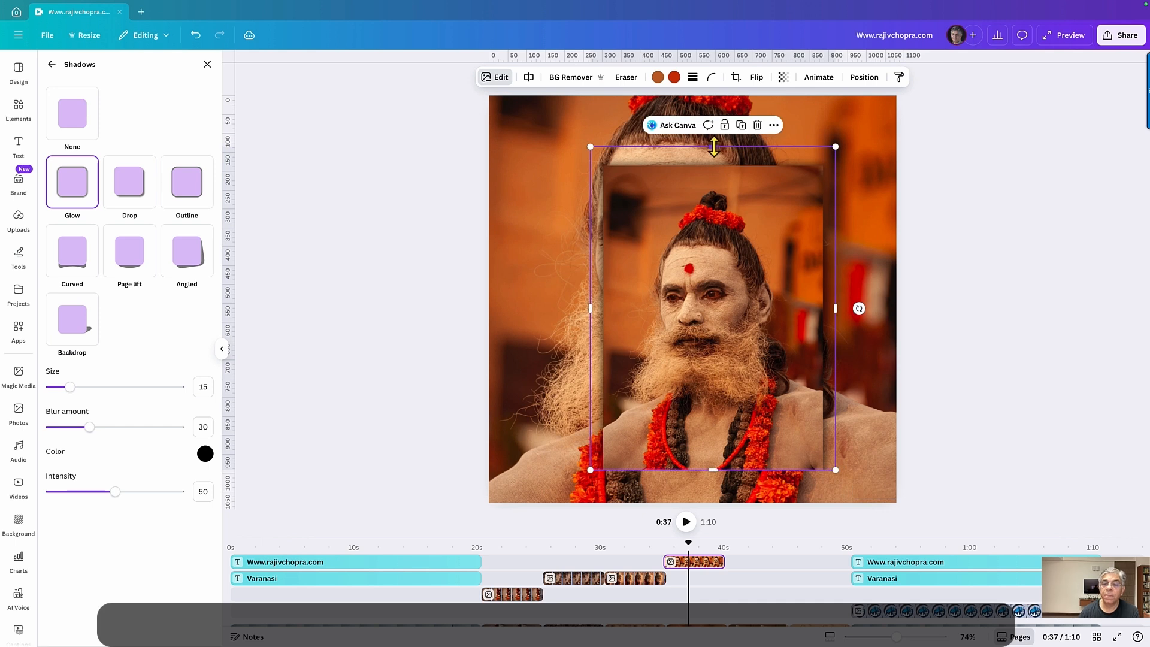
left_click_drag(716, 150, 714, 180)
left_click_drag(584, 187, 529, 124)
left_click_drag(836, 472, 856, 493)
Step: Center the garlanded sadhu overlay on the page and extend its timeline end to about 0:40 to match his clip
left_click_drag(727, 378, 730, 372)
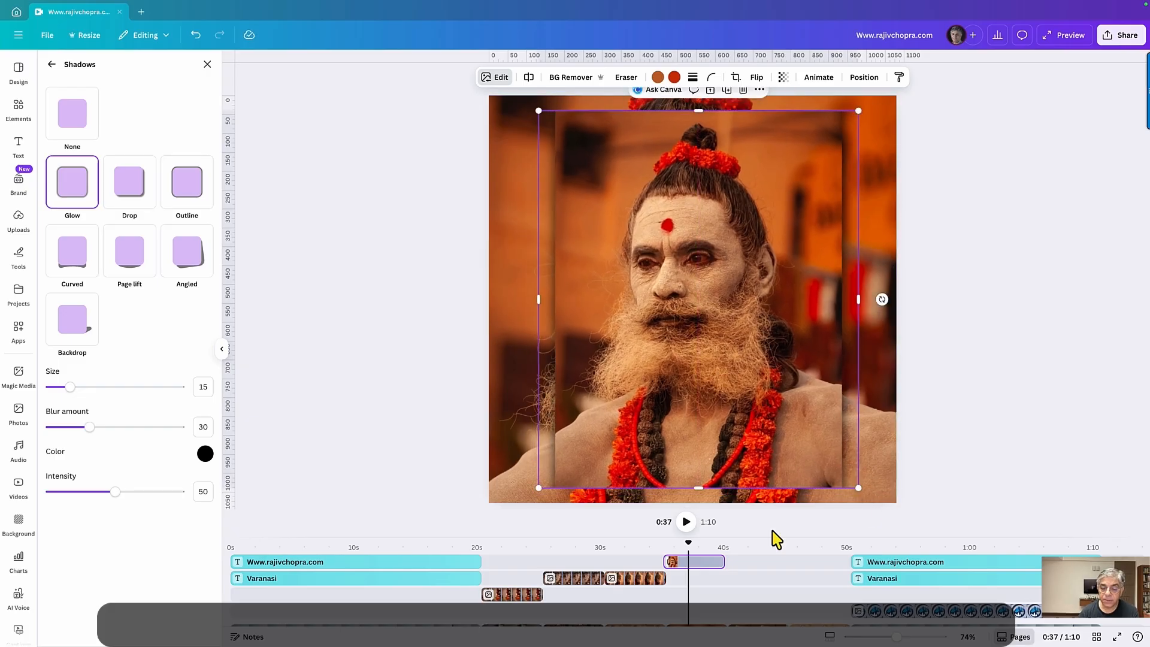
mouse_move(725, 572)
left_mouse_down()
mouse_move(727, 549)
mouse_move(722, 561)
left_mouse_up()
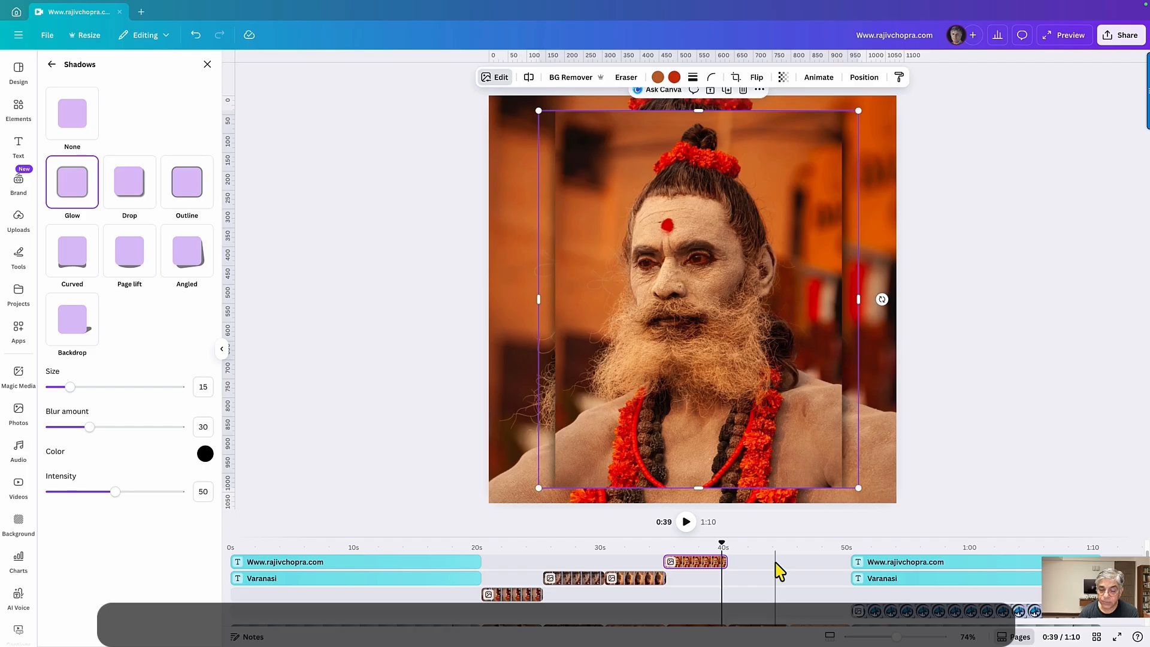
Step: Place a copy of the turbaned man's photo over his own clip at 0:42 and extend its timeline end slightly
scroll(780, 564, "down", 2)
left_click(753, 611)
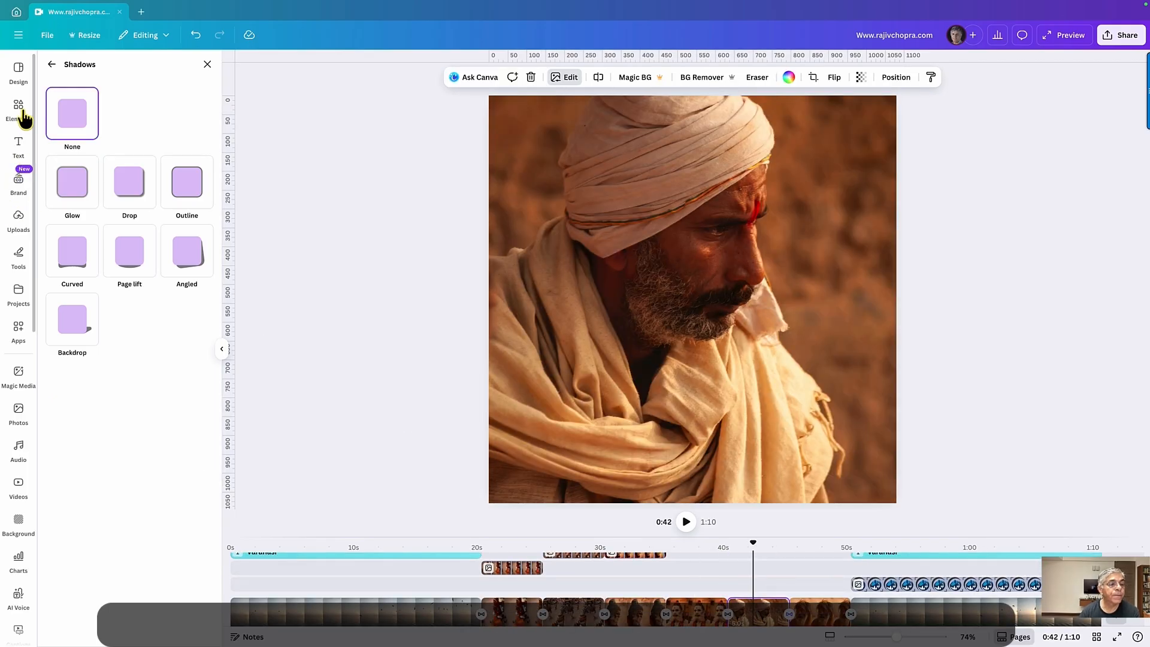
left_click(18, 218)
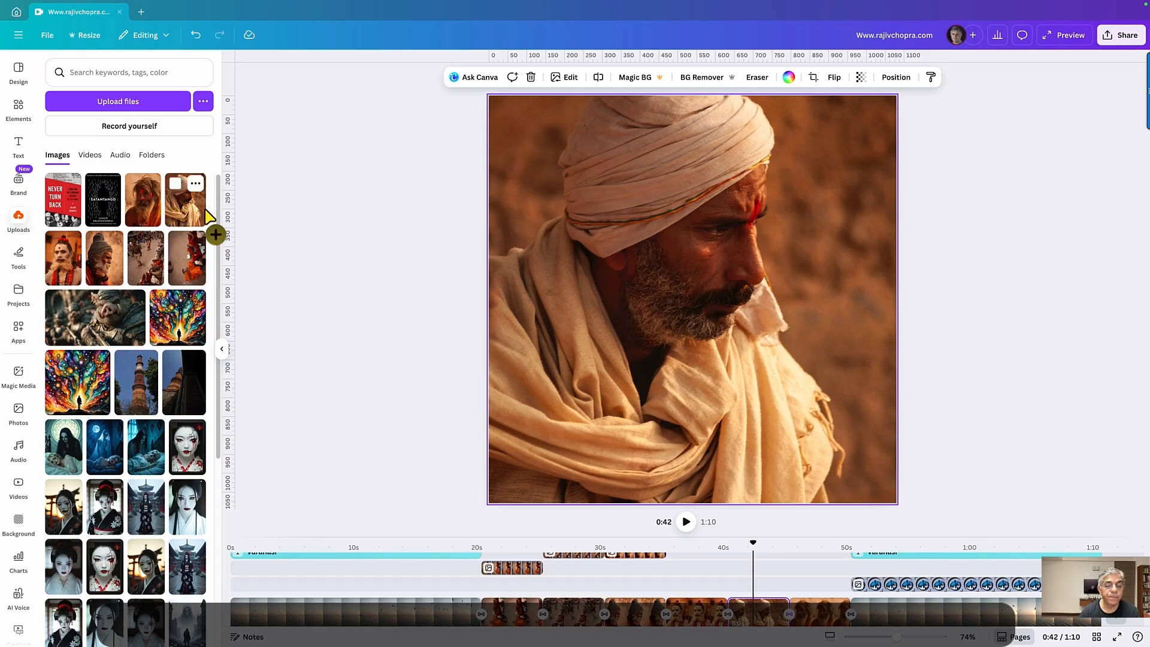
left_click_drag(647, 451, 766, 569)
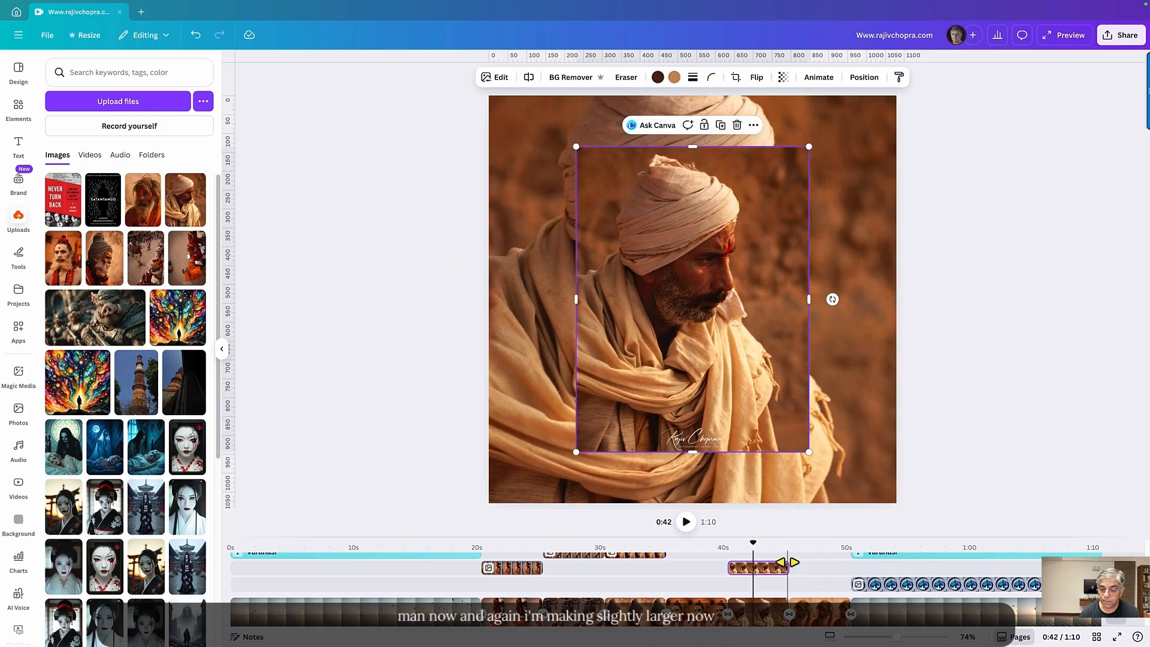
left_click(788, 572)
left_click_drag(788, 571, 732, 554)
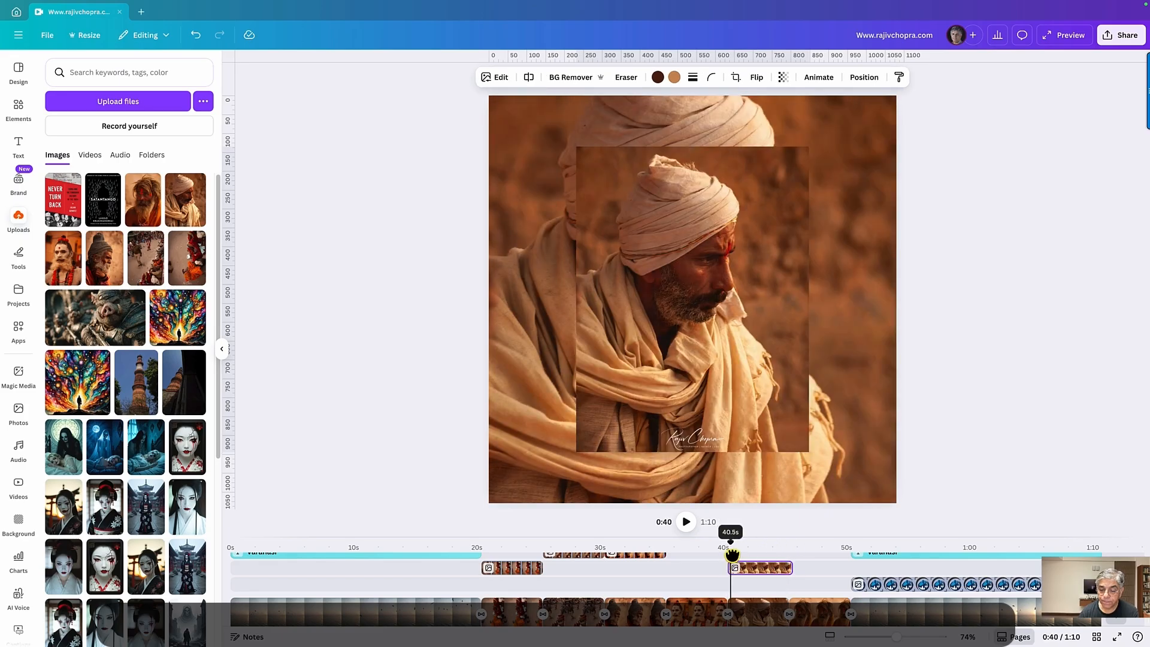
Step: Crop the bottom of the turbaned man overlay to remove the signature and apply a Glow shadow to it
left_click(698, 401)
left_click_drag(694, 453, 693, 423)
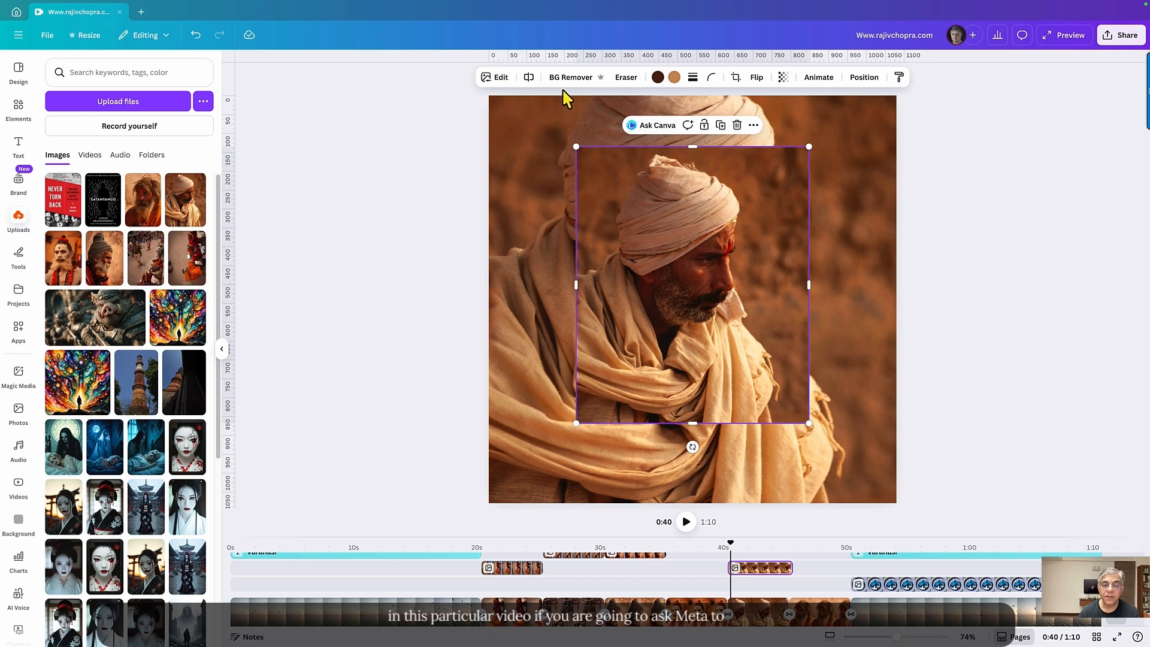
left_click(501, 85)
left_click(58, 393)
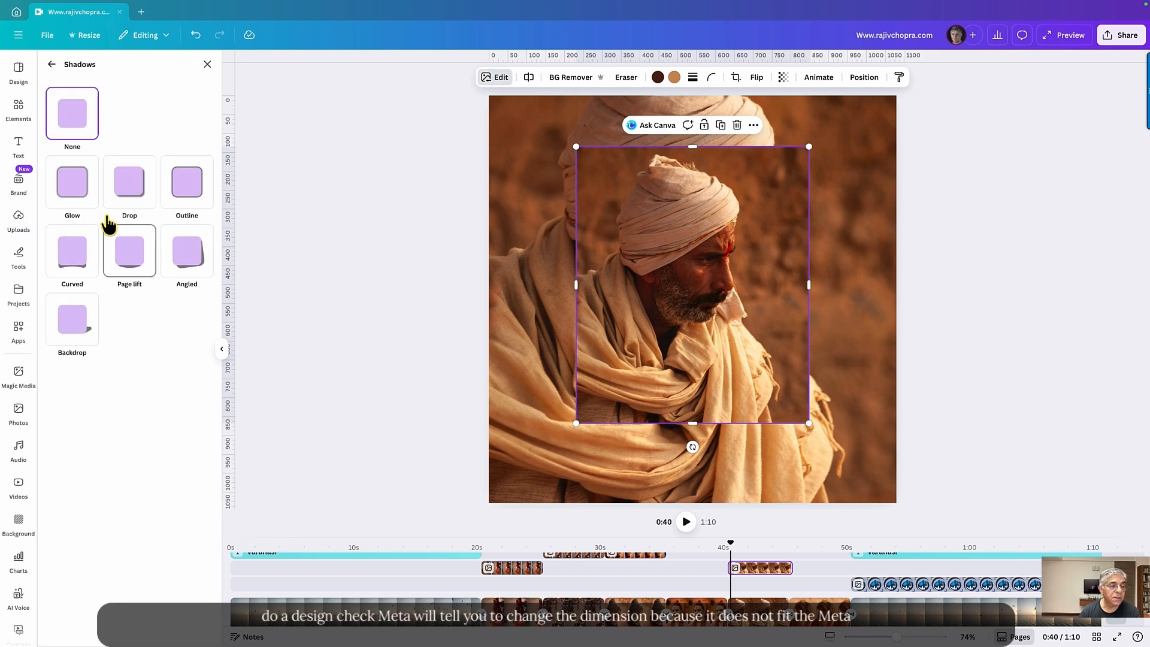
left_click(70, 184)
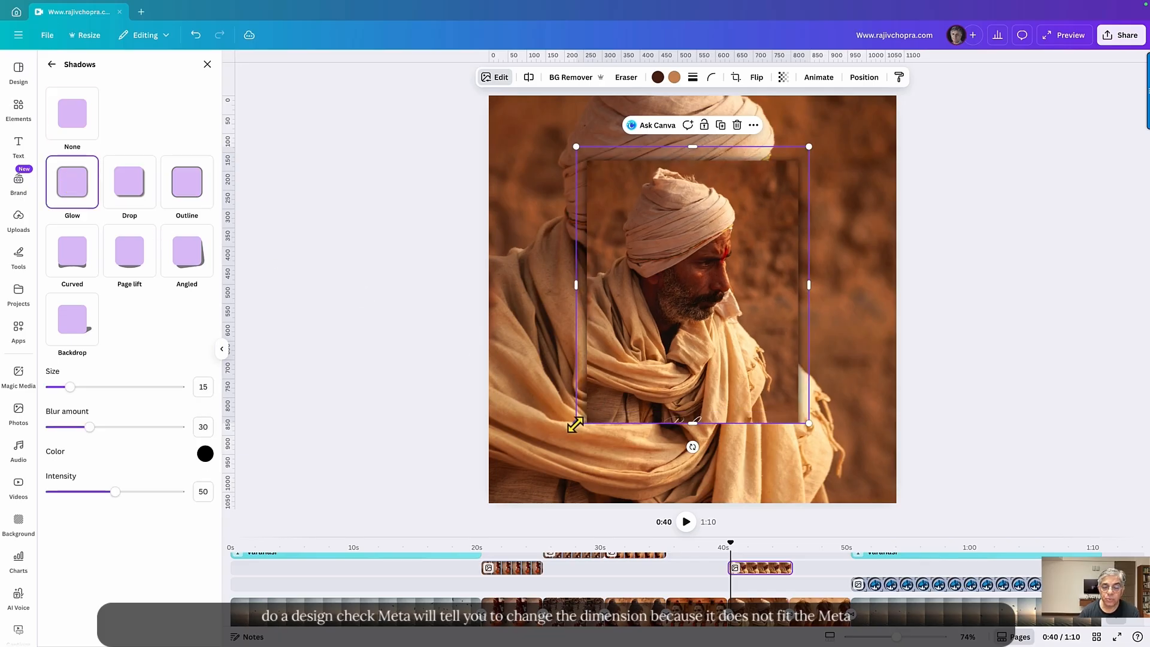
Step: Enlarge the turbaned man overlay to fill most of the page and crop the rest of the signature off its bottom edge
left_click_drag(576, 424, 536, 470)
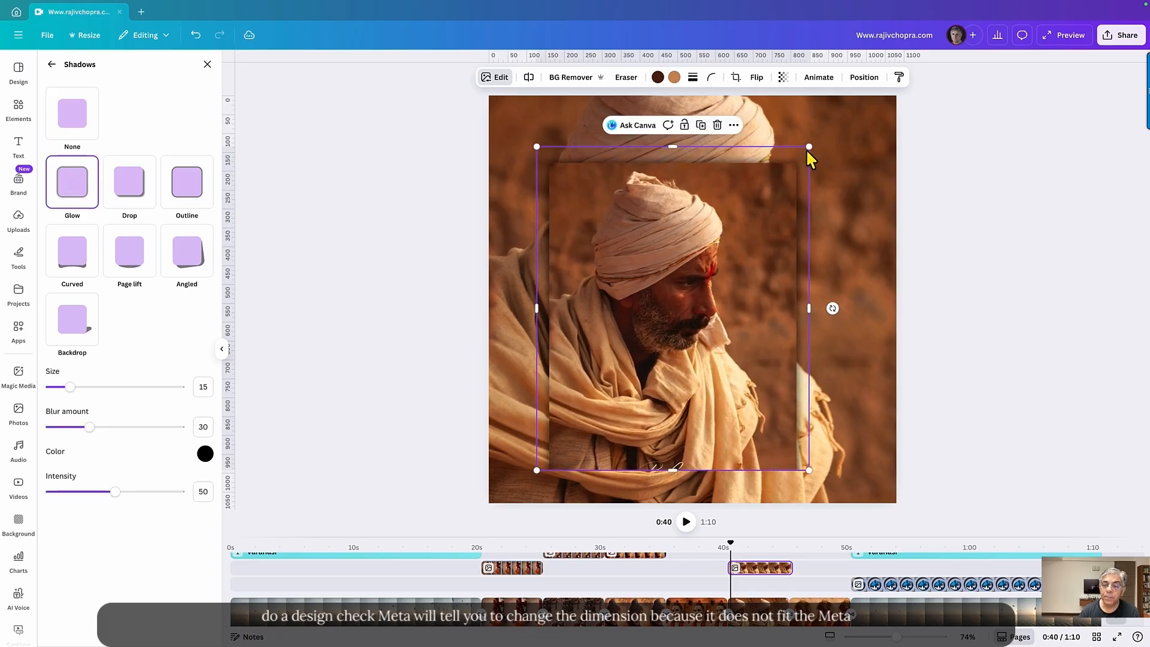
left_click_drag(808, 147, 871, 107)
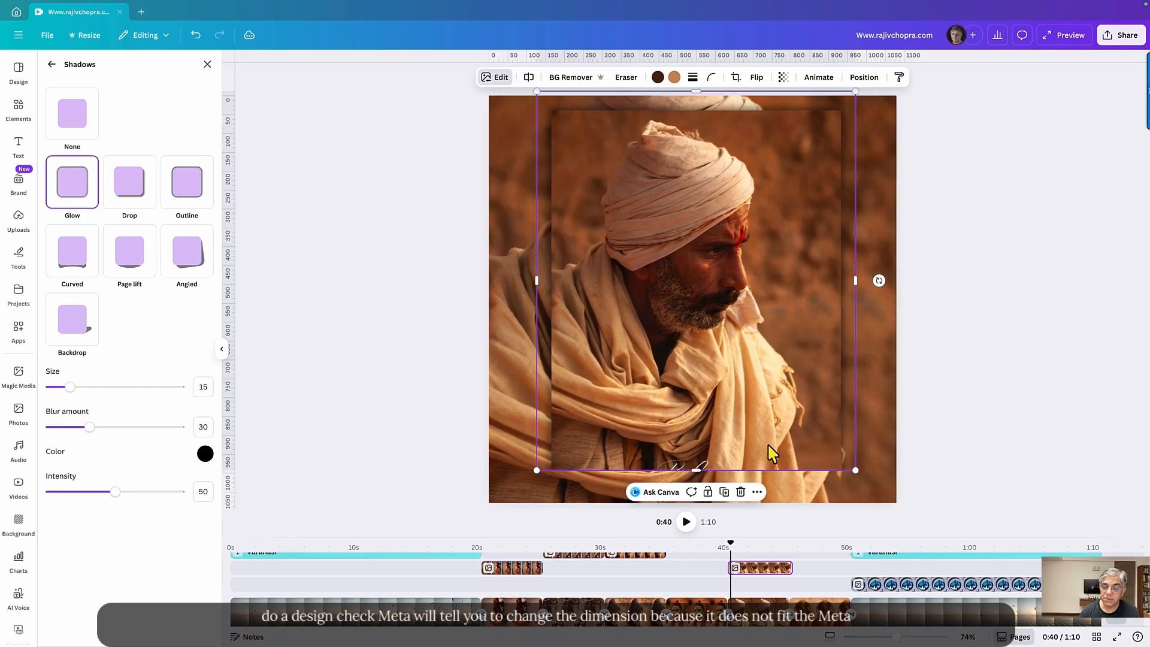
left_click_drag(696, 470, 694, 452)
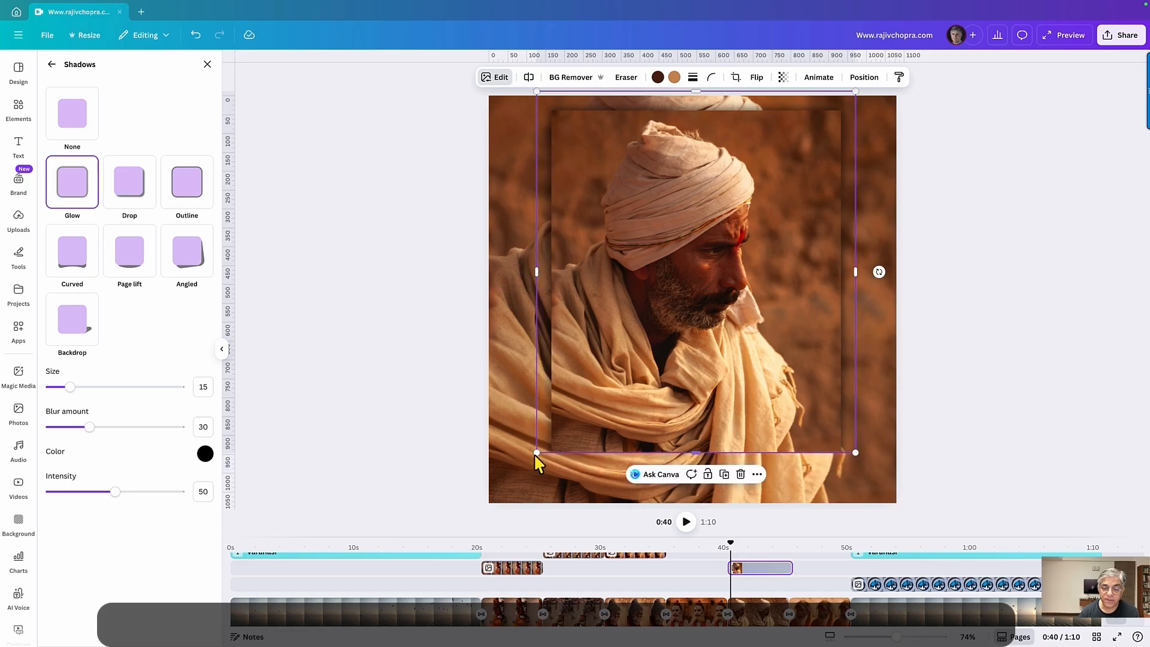
left_click_drag(536, 453, 511, 480)
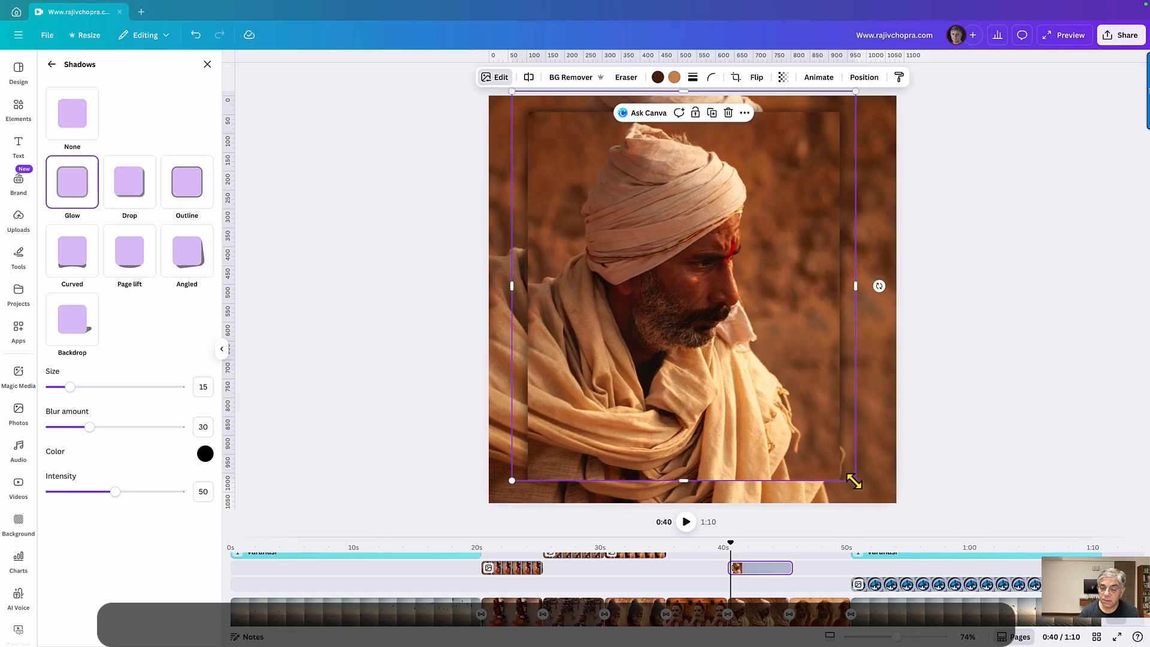
left_click_drag(853, 481, 859, 485)
Step: Place a copy of the long-haired bearded man in orange over his own clip at 0:46 and apply a Glow shadow
left_click_drag(741, 550, 805, 549)
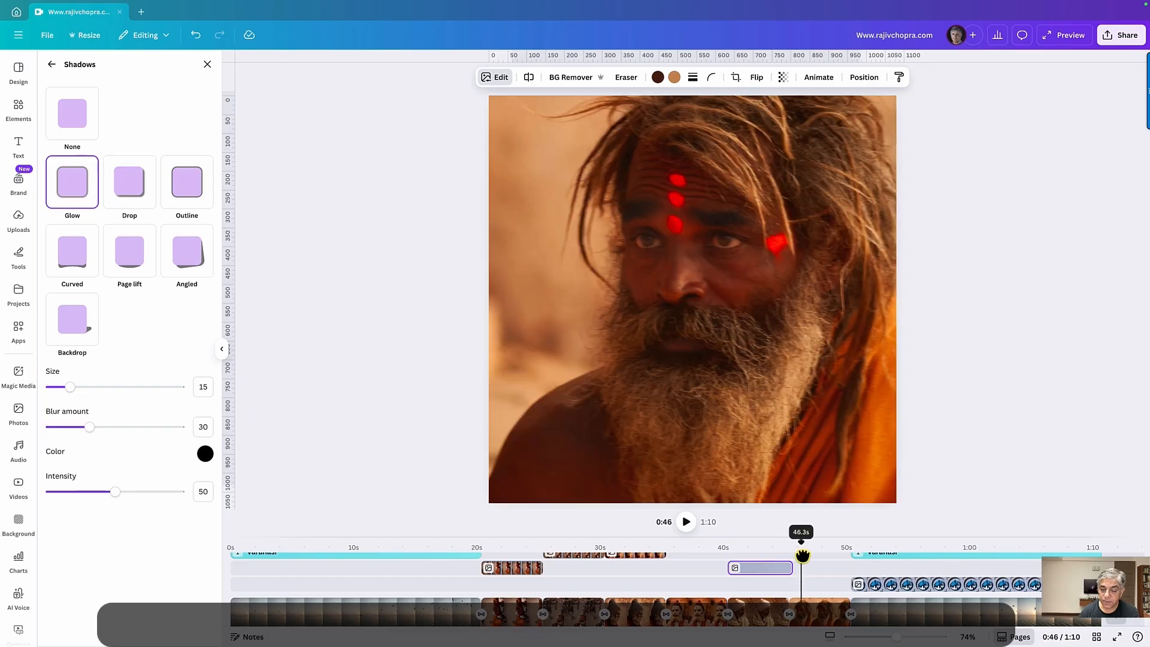
left_click(17, 221)
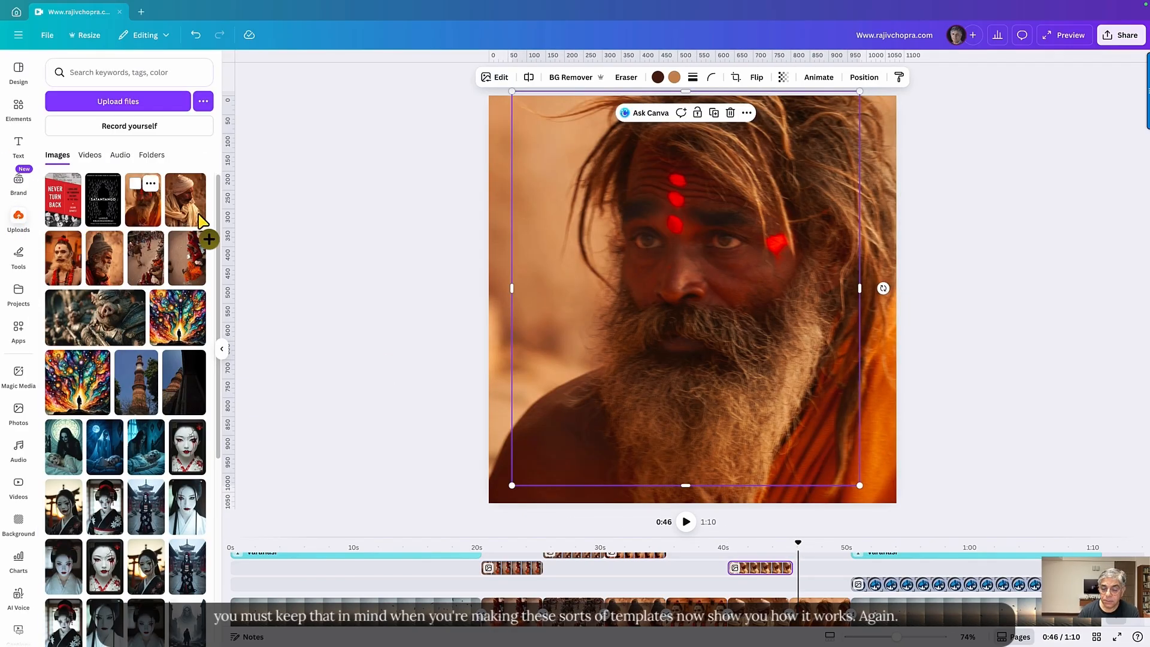
left_click_drag(200, 222, 805, 570)
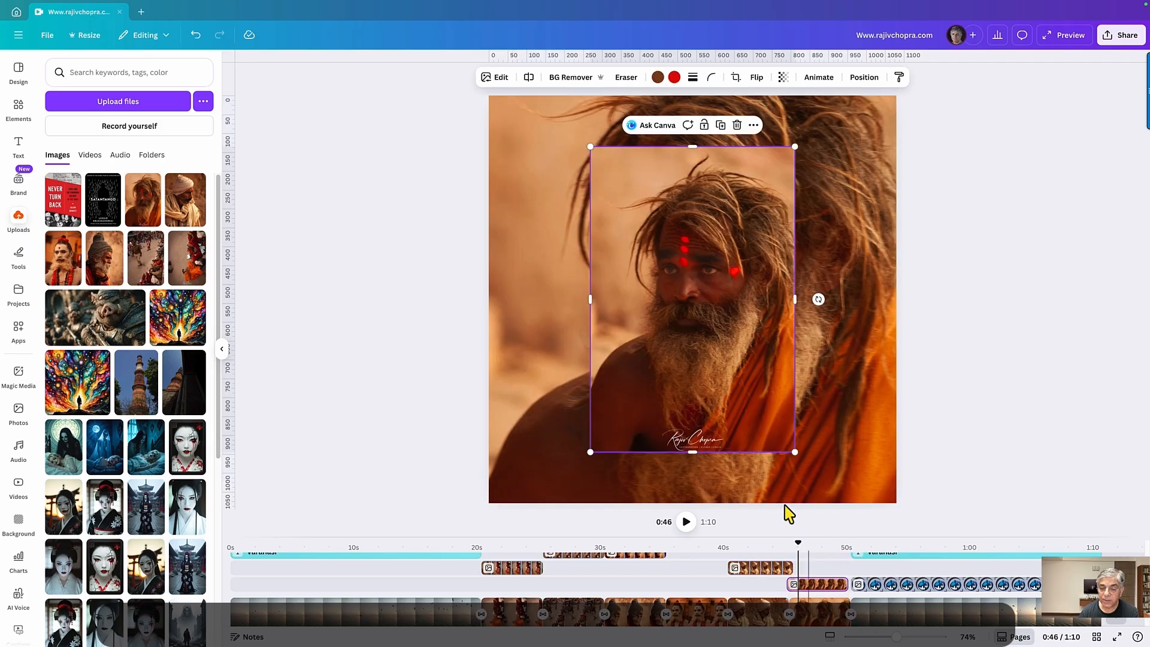
left_click(500, 77)
left_click(71, 389)
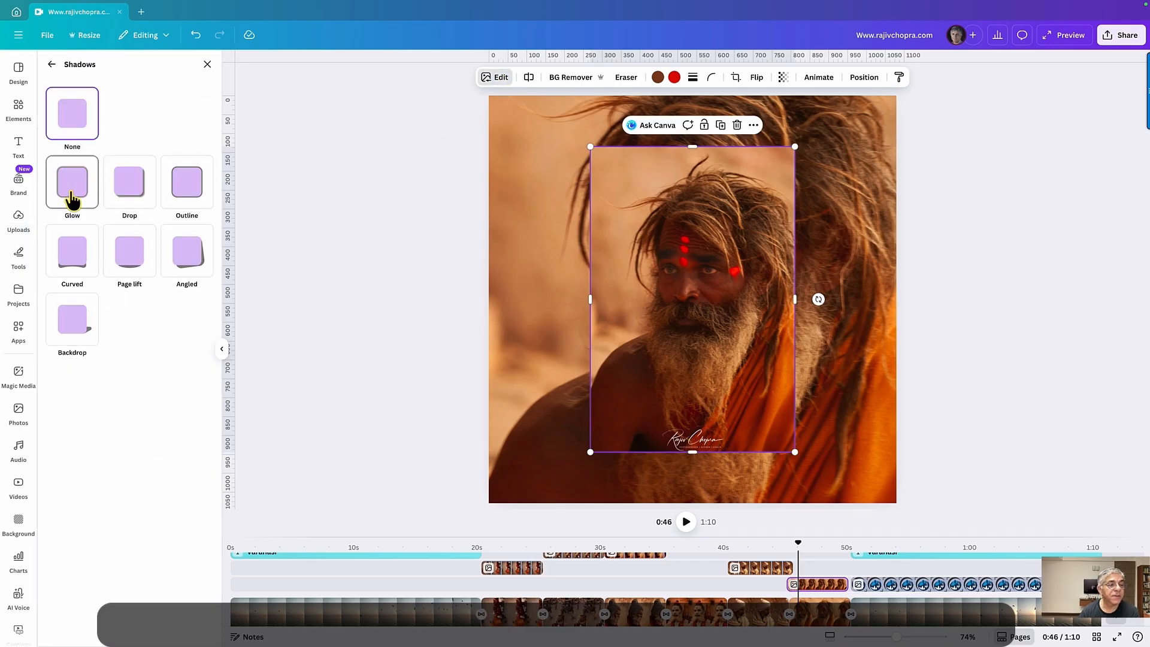
left_click(72, 197)
Step: Crop the signature and upper gap off the long-haired man overlay, enlarge it over the page, and return the playhead to 0:00
left_click_drag(688, 452, 693, 410)
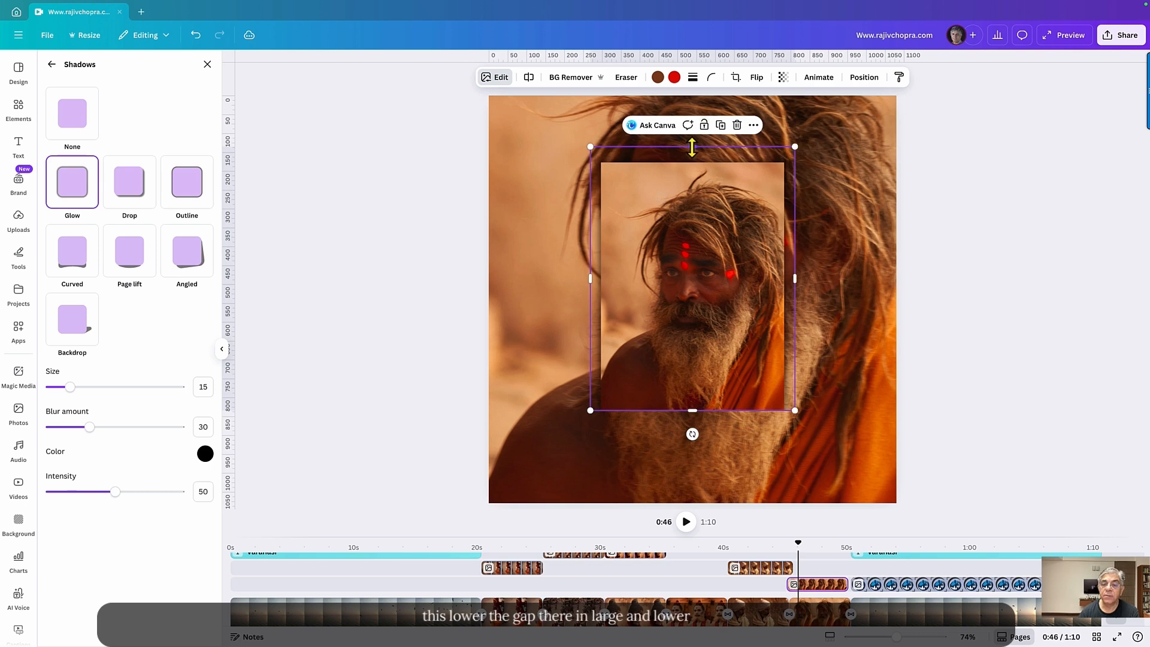
left_click_drag(692, 146, 692, 169)
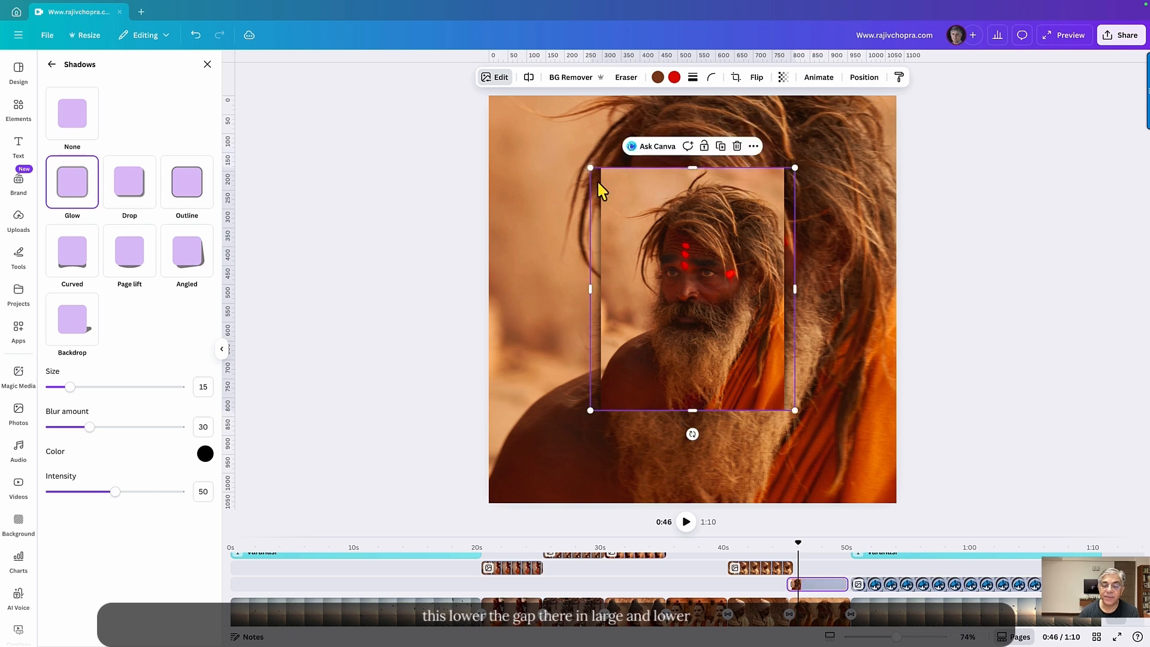
left_click_drag(595, 172, 516, 104)
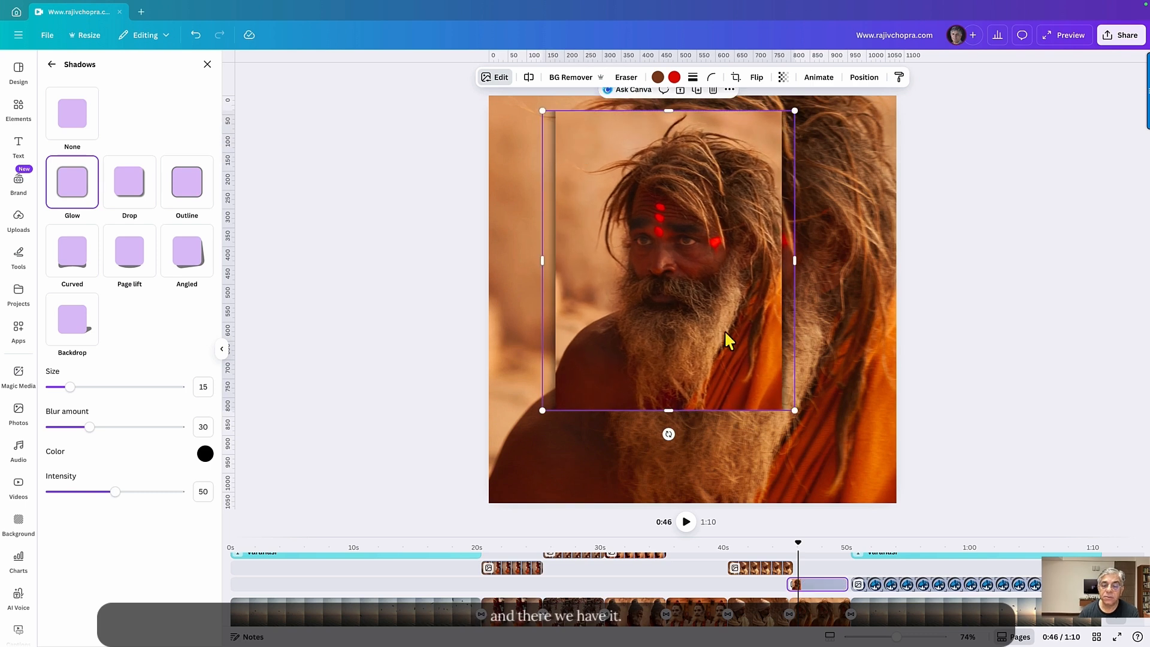
left_click_drag(794, 412, 850, 476)
left_click(891, 444)
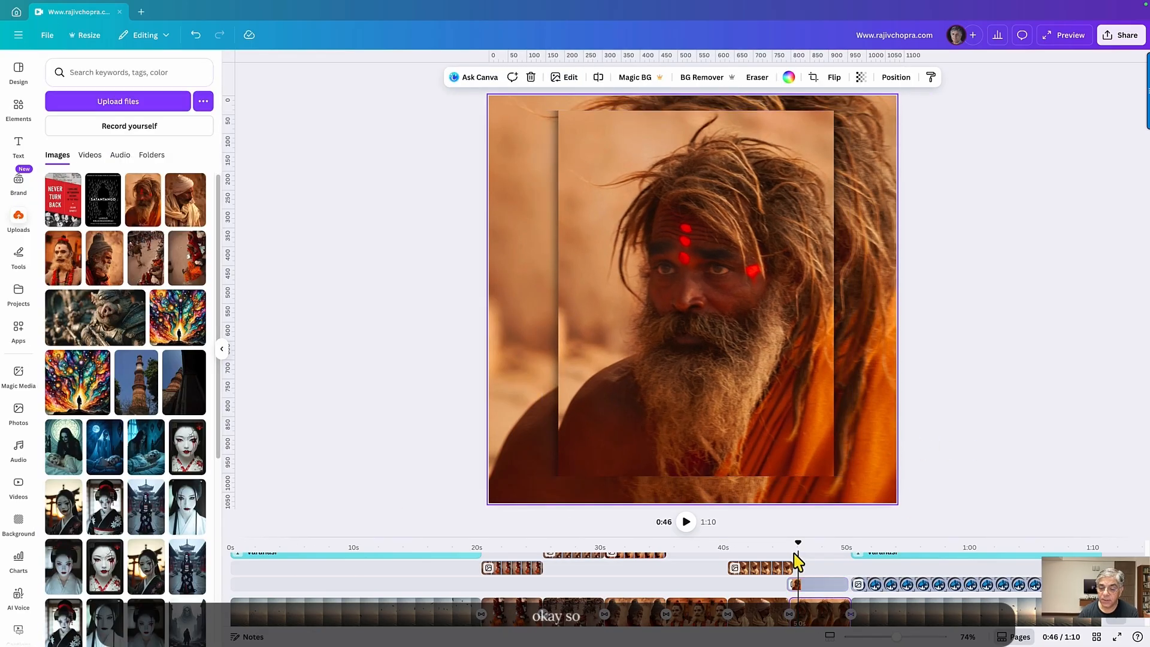
left_click_drag(799, 551, 150, 565)
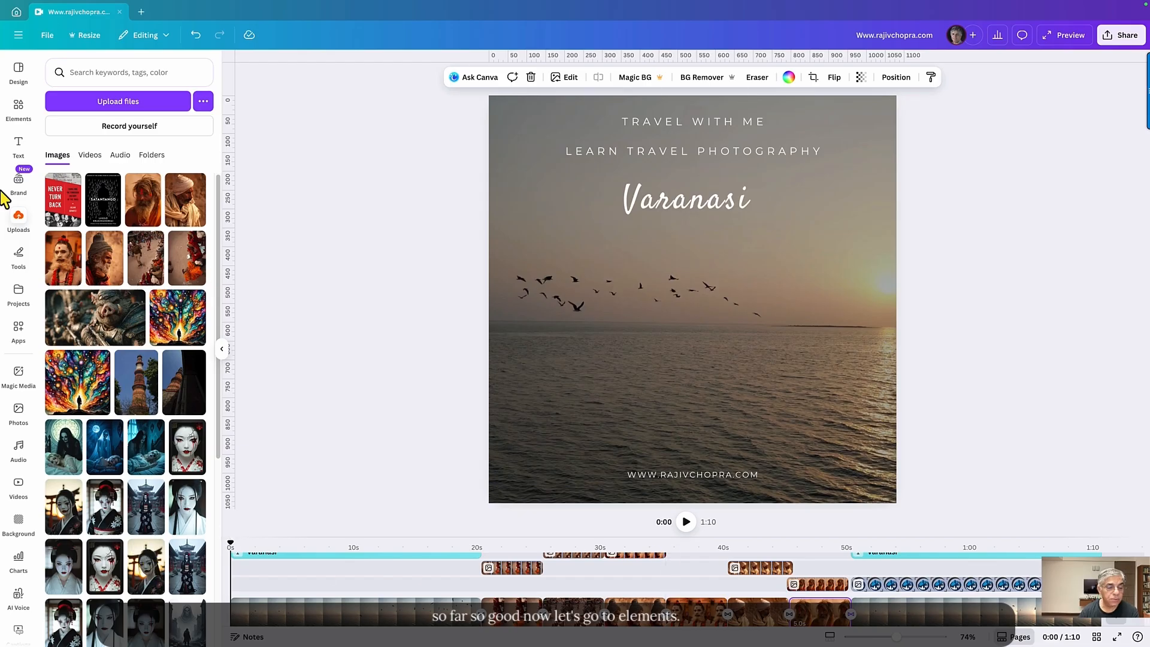
Step: Search the audio library for "indian background music"
left_click(20, 458)
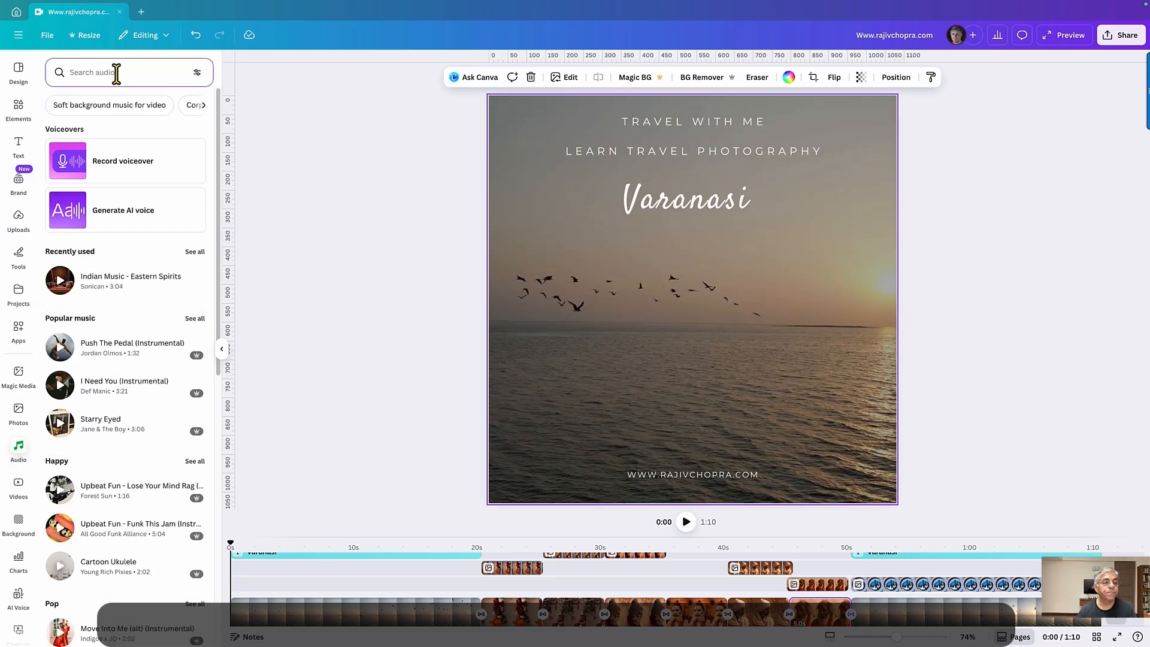
type("ind")
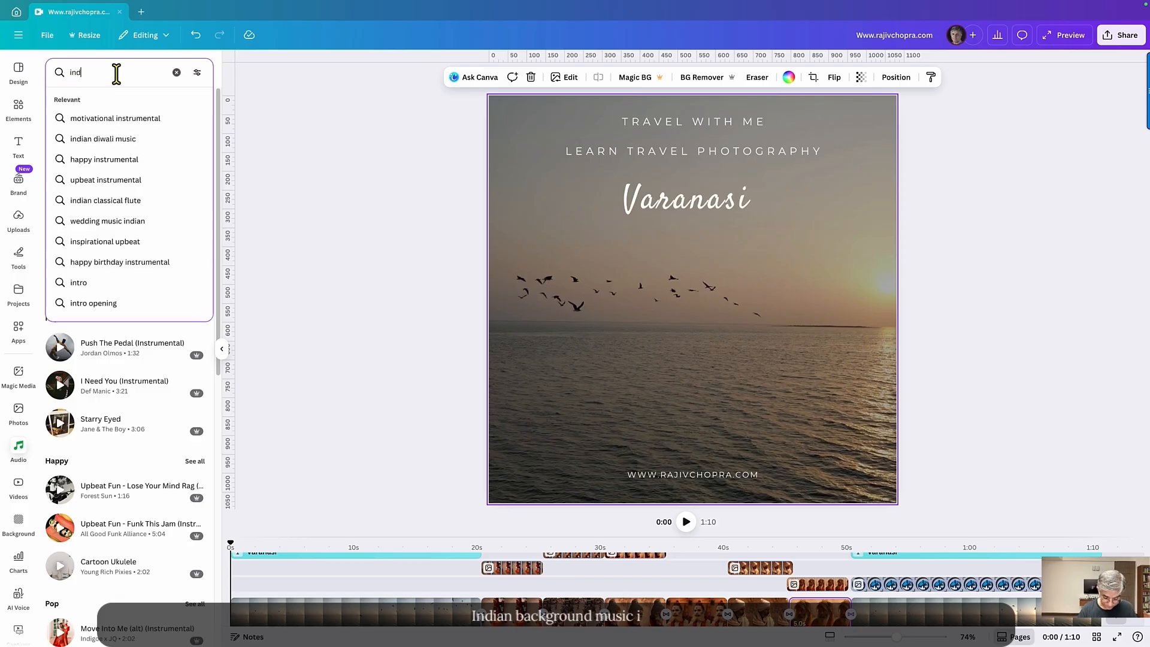
type("ian back")
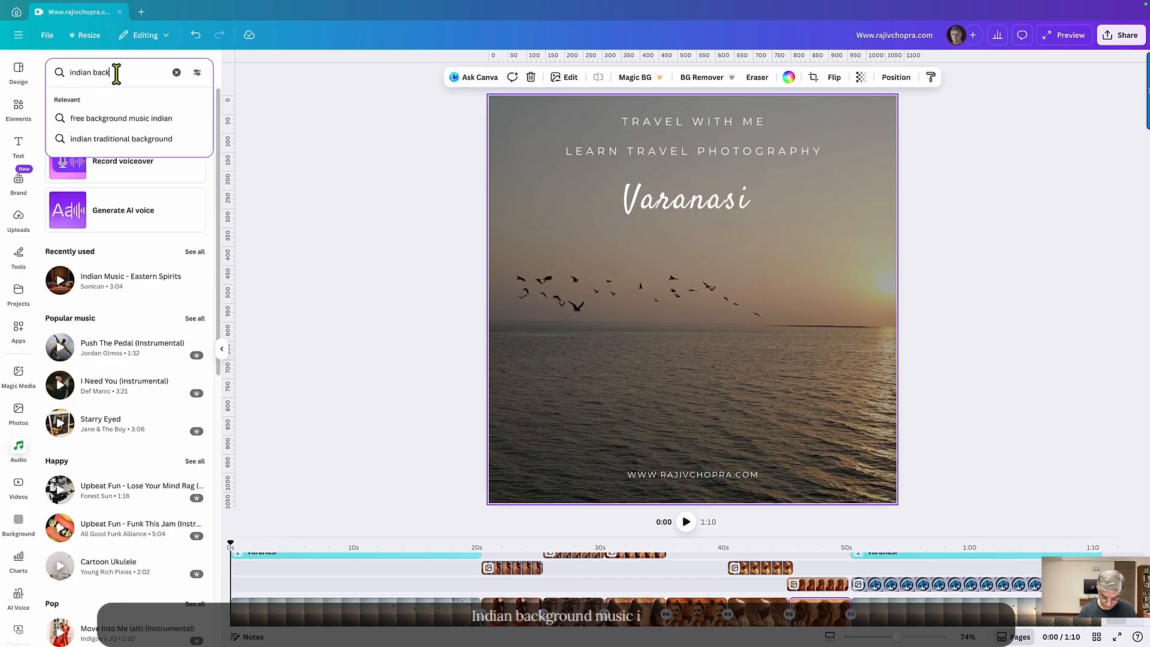
type("ground mus")
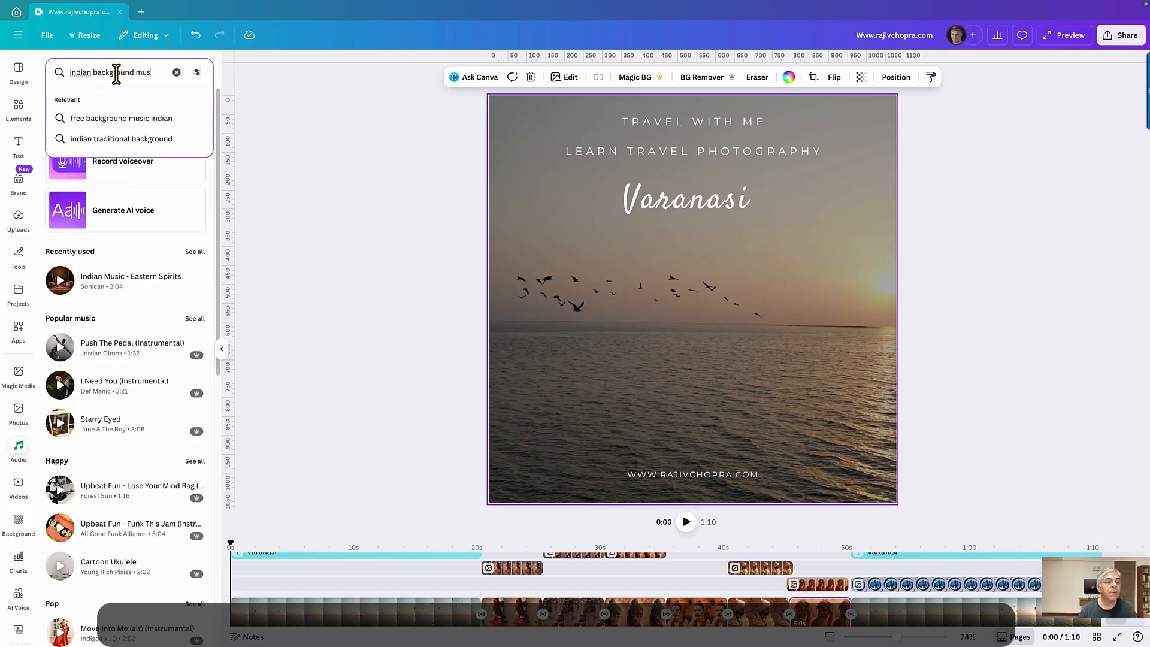
type("ic")
key("Return")
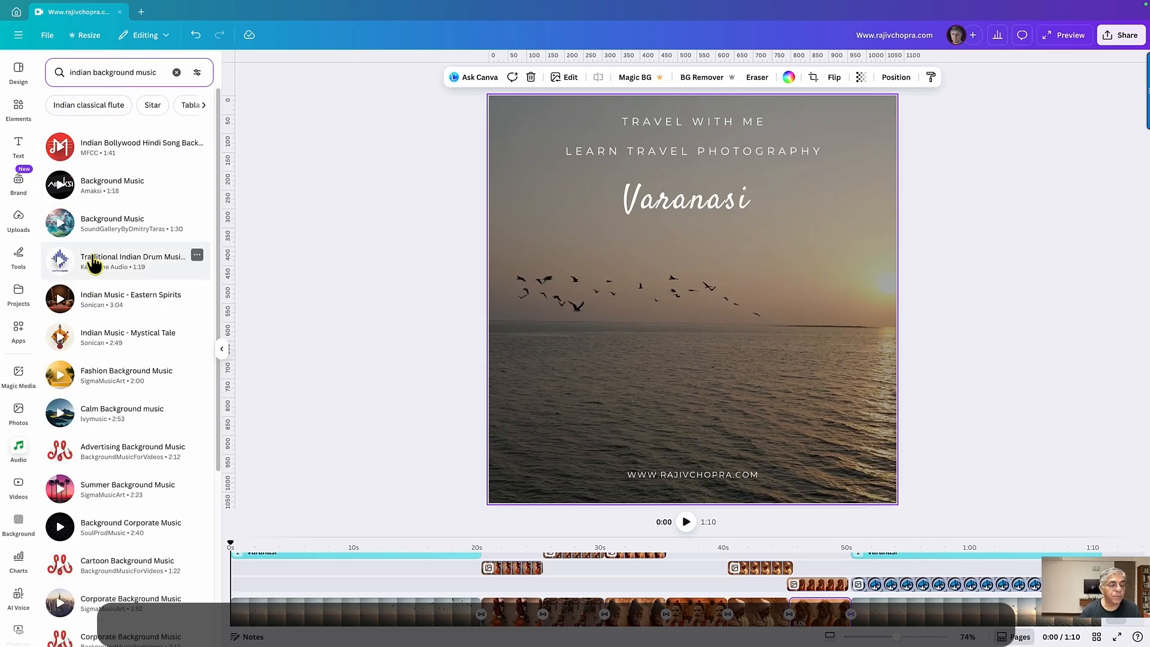
Step: Try the Indian Music - Mystical Tale track starting at 0:00 and at 0:20, remove it both times, and return the playhead to 0:00
left_click(108, 351)
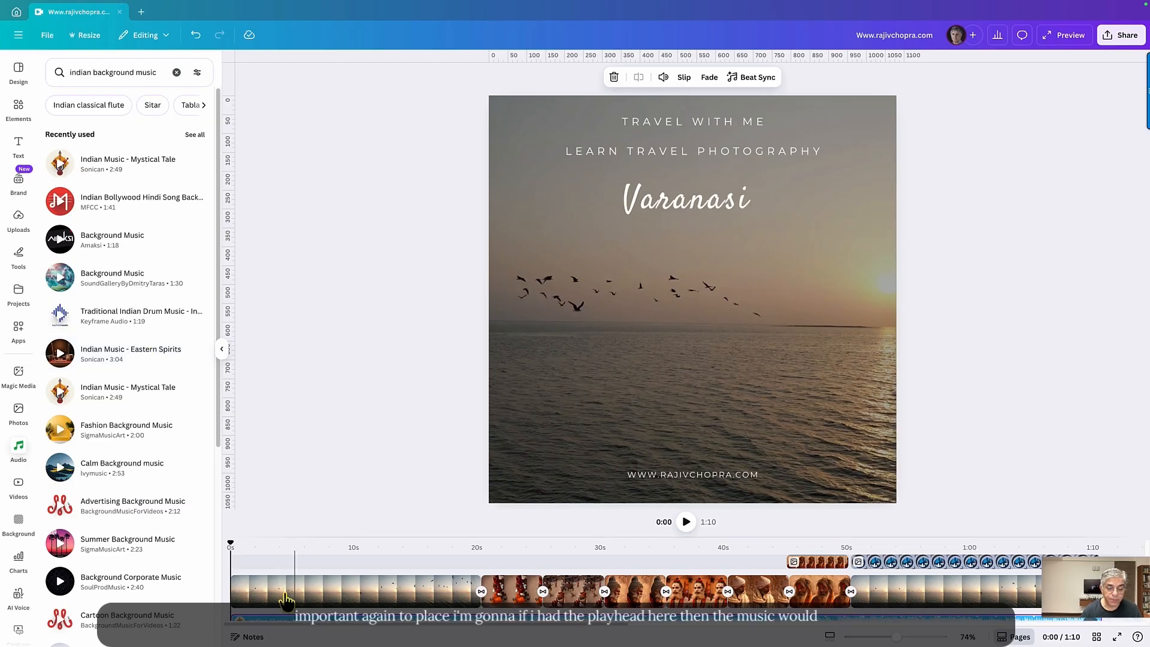
left_click(297, 622)
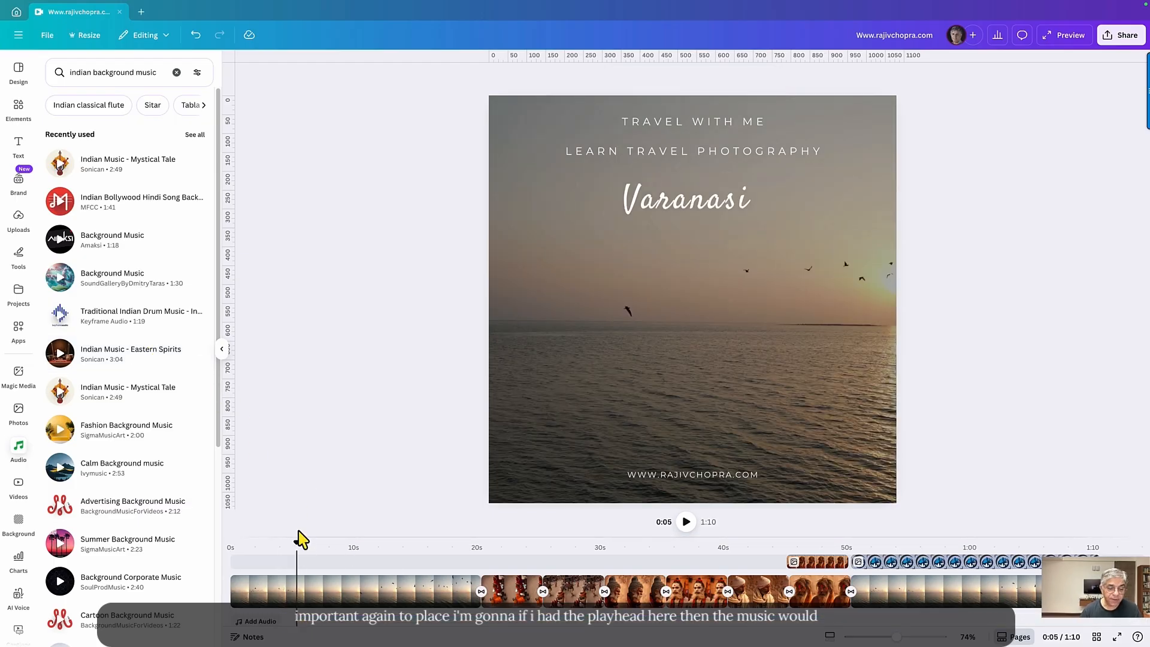
left_click_drag(298, 549, 486, 549)
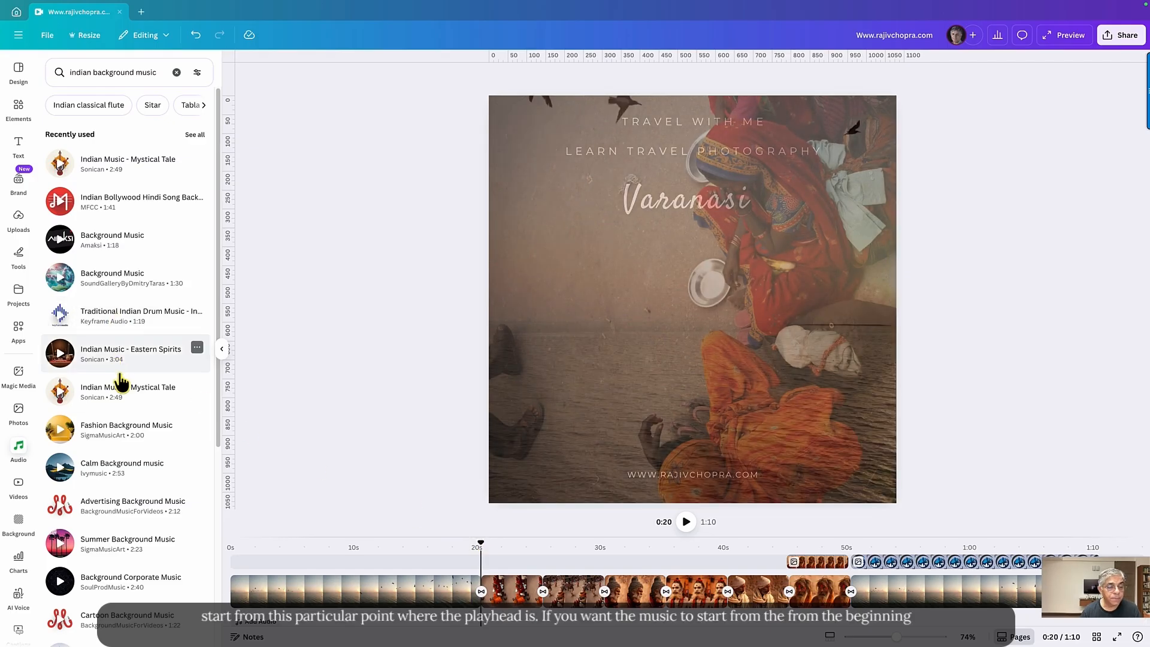
left_click(121, 395)
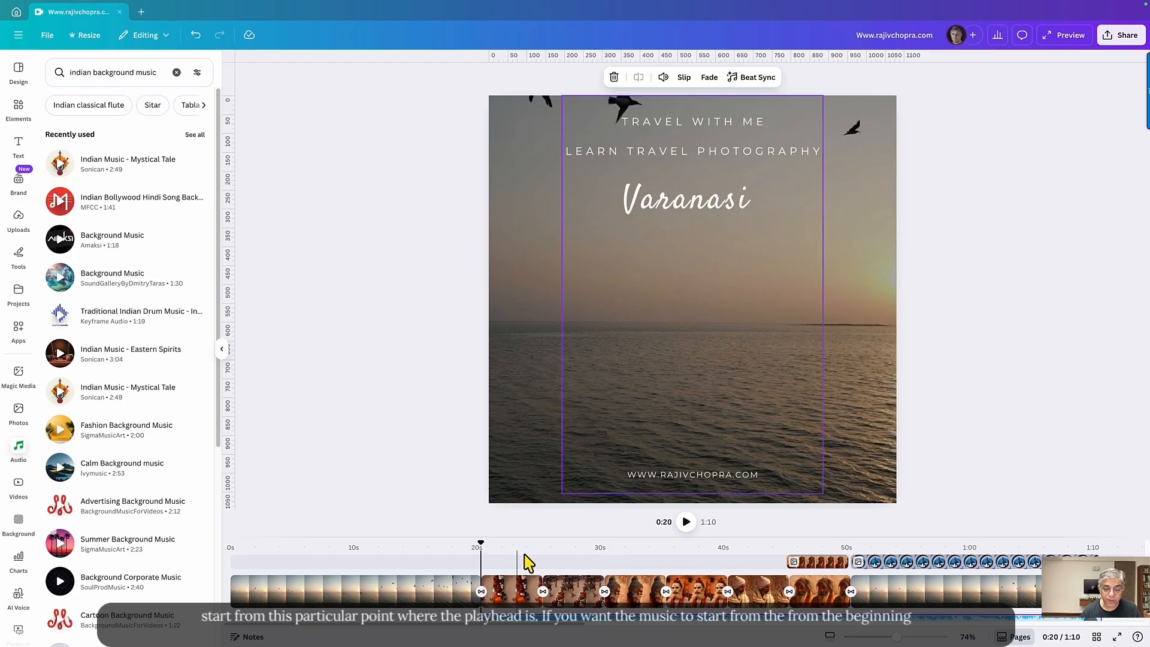
left_click(560, 626)
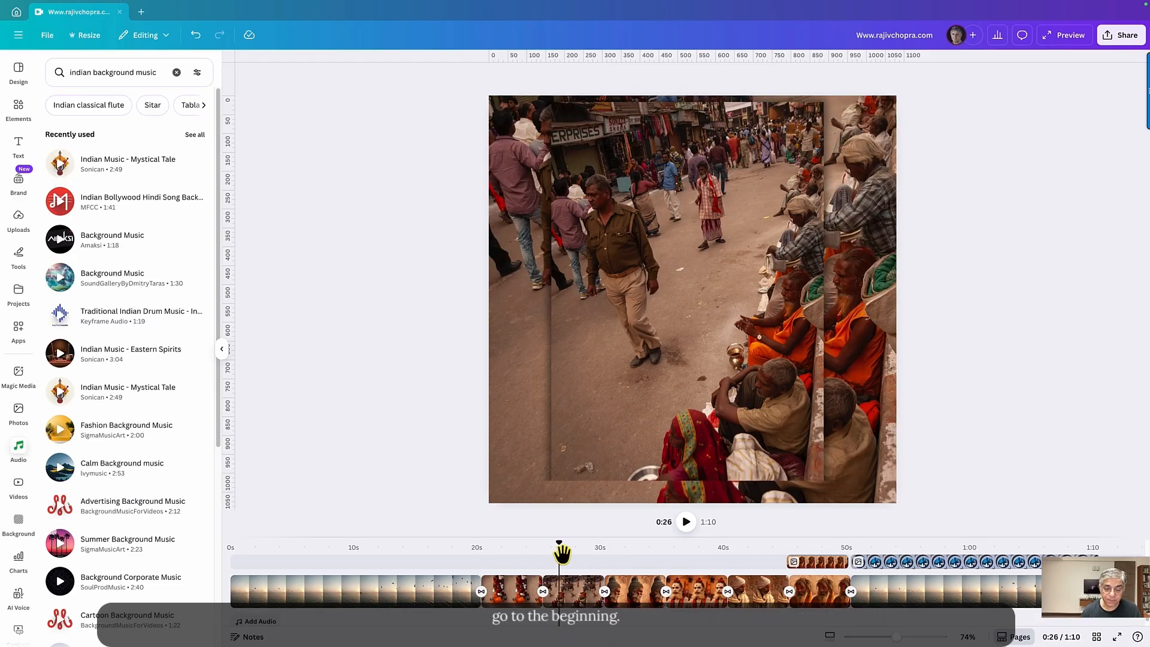
left_click_drag(562, 554, 232, 551)
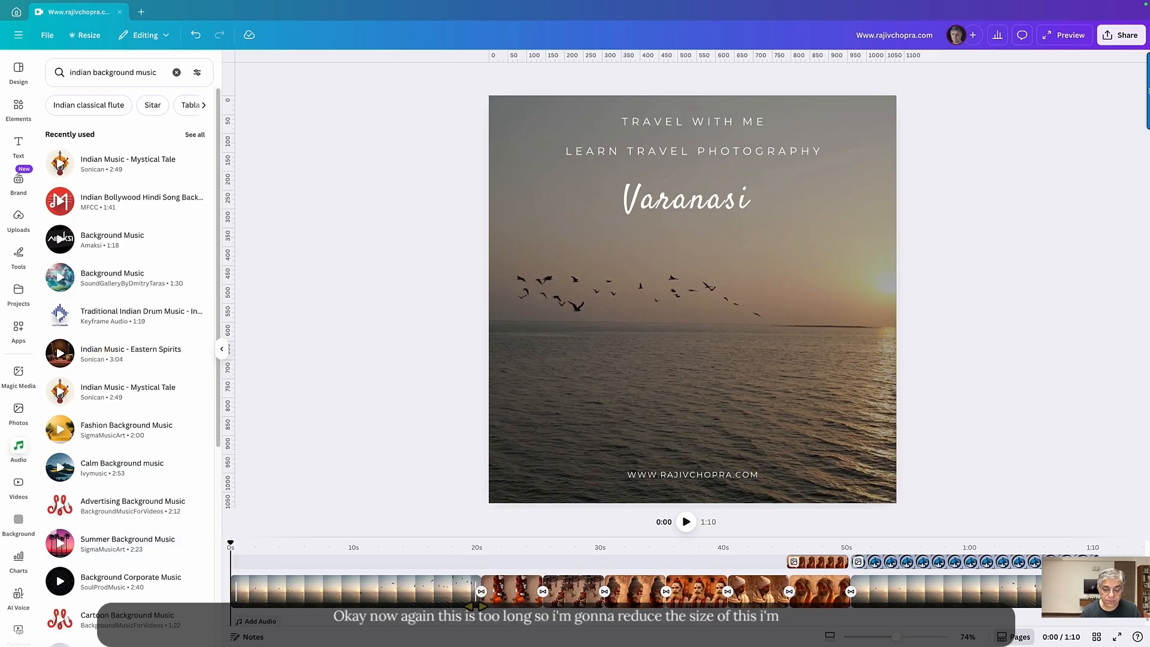
Step: Shorten the opening sea clip to about 16 seconds and trim the closing sea clip so the video ends at 1:01
left_click_drag(476, 603, 429, 604)
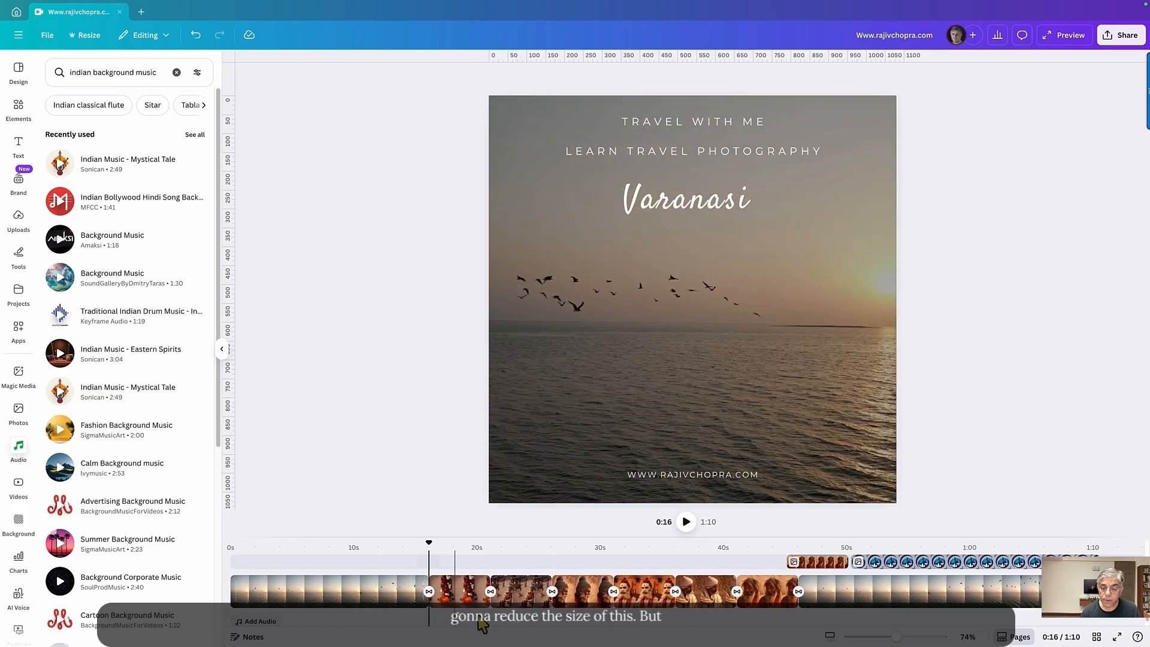
left_click_drag(1033, 590, 992, 590)
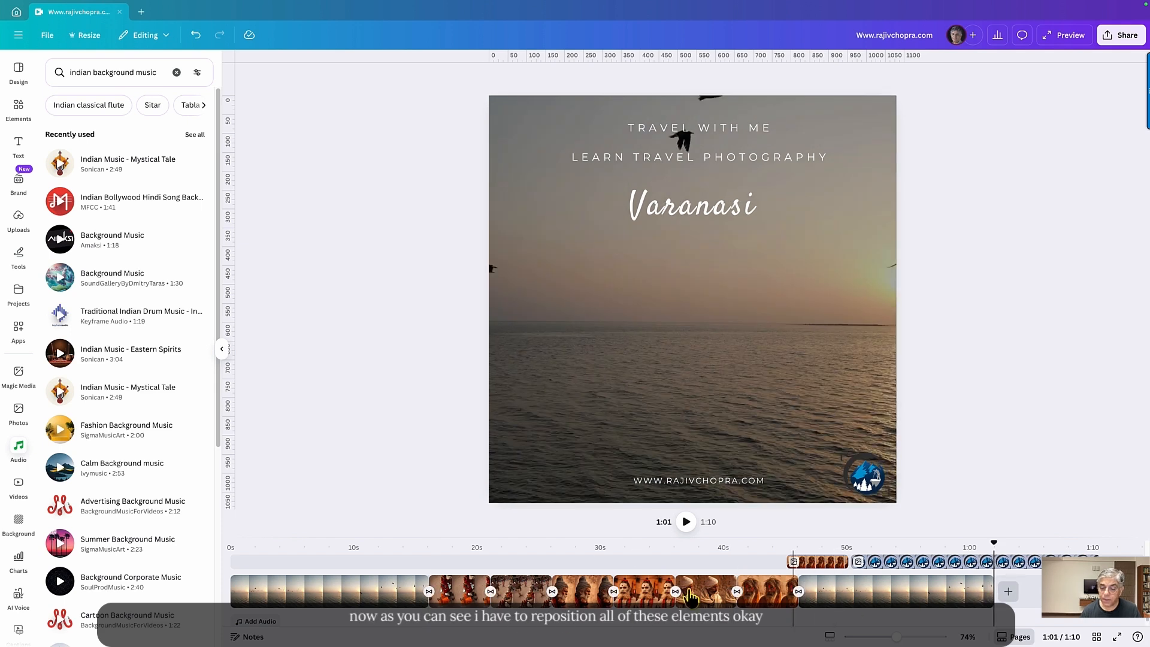
Step: Realign the last two portrait overlays with their clips, start the closing logo and Varanasi title at about 0:46, and end the logo near 1:01
scroll(682, 595, "up", 3)
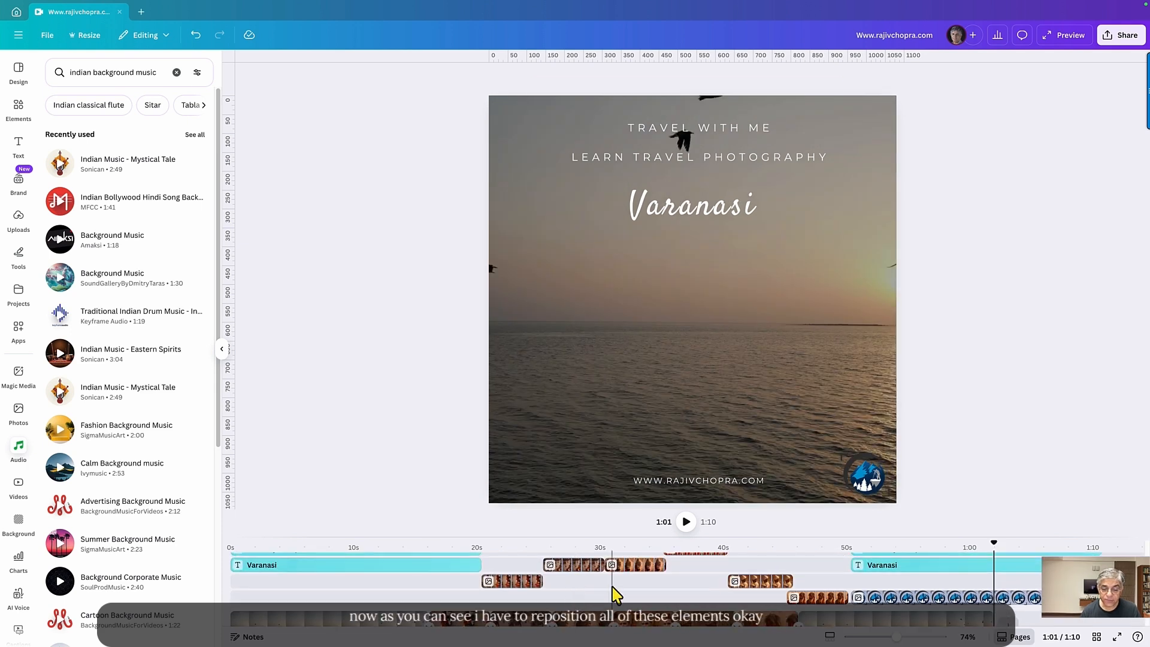
scroll(615, 593, "down", 1)
mouse_move(759, 568)
left_mouse_down()
mouse_move(699, 565)
mouse_move(805, 569)
mouse_move(762, 580)
left_mouse_up()
left_click_drag(863, 578, 835, 578)
mouse_move(1035, 582)
left_mouse_down()
mouse_move(854, 568)
mouse_move(995, 548)
left_mouse_up()
scroll(952, 569, "up", 1)
left_click(994, 599)
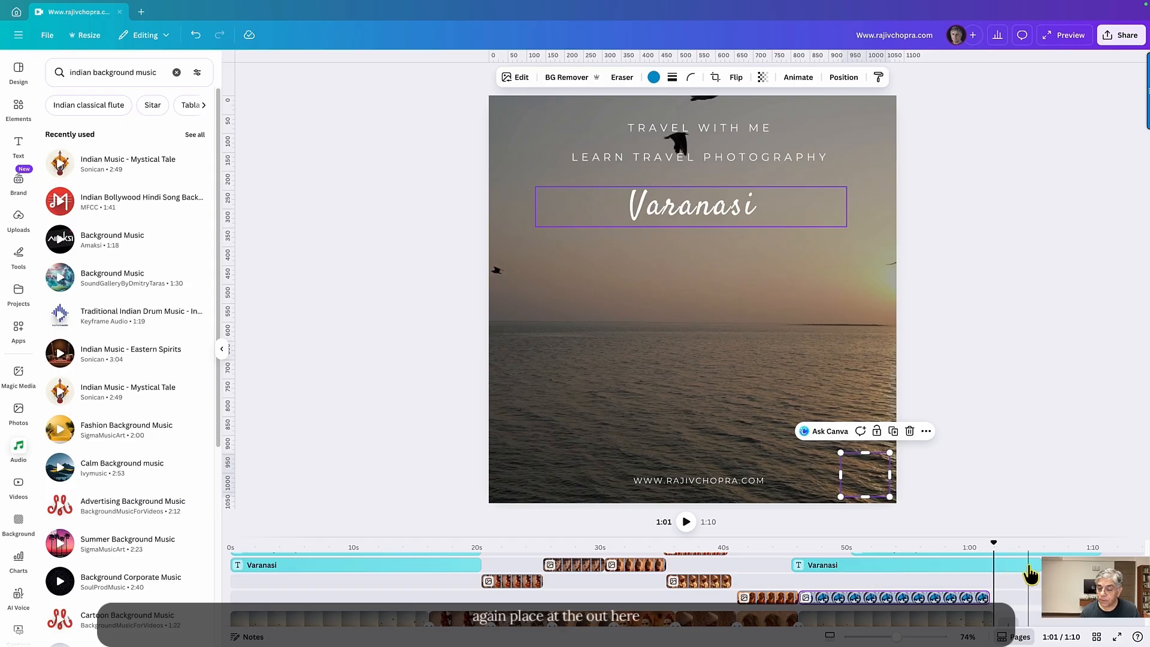
Step: Trim the closing Varanasi title to 16.4 seconds so it ends with the sea clip at 1:01
left_click_drag(1029, 566, 994, 566)
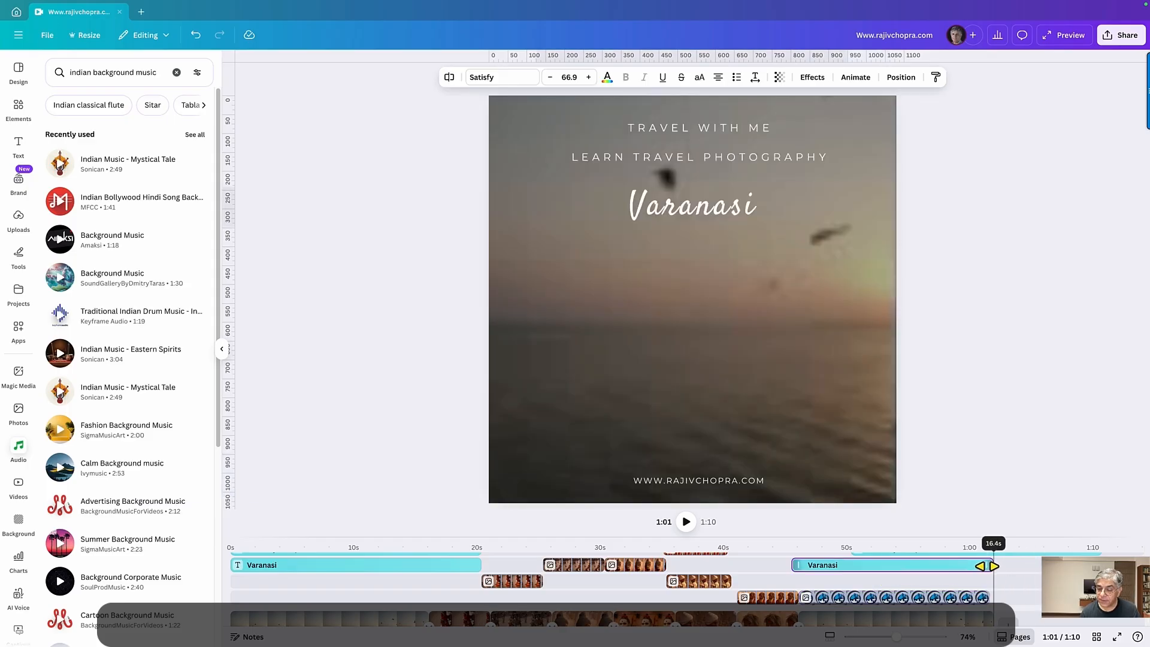
left_click(798, 565)
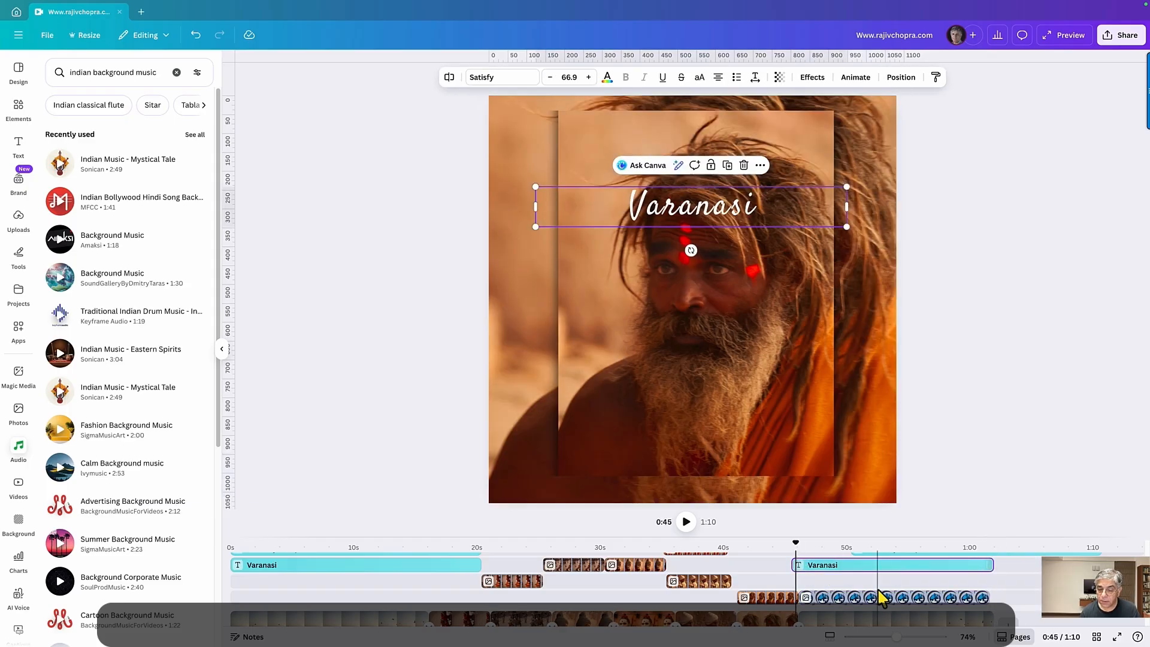
left_click_drag(802, 560, 995, 553)
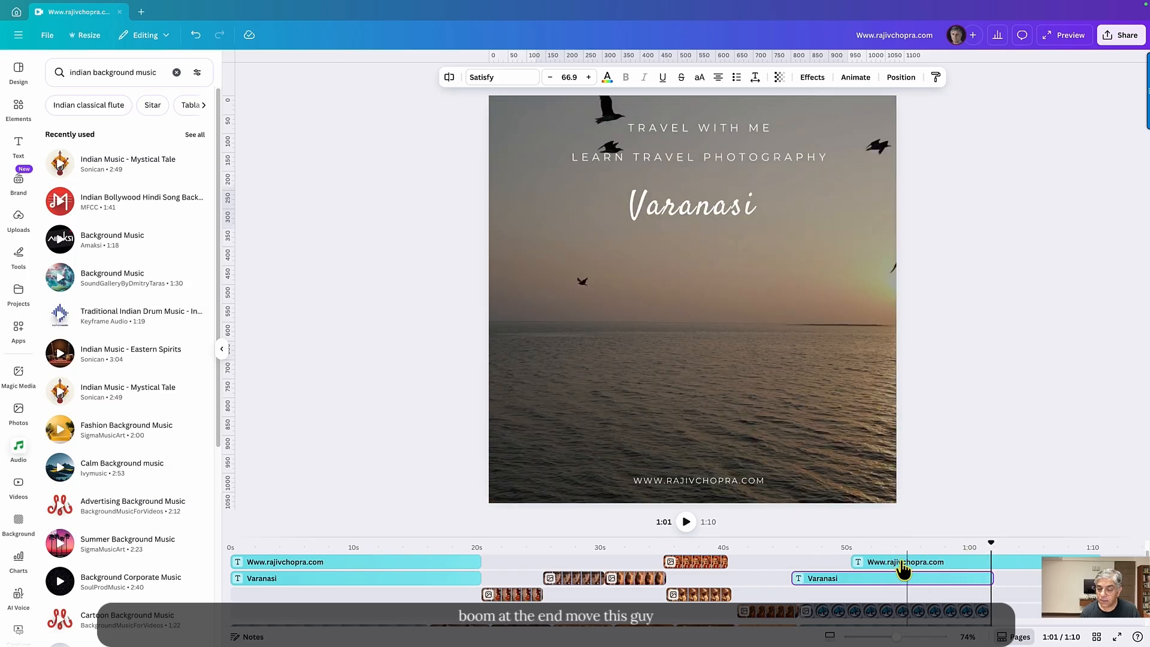
Step: Shift the closing website text and the TRAVEL WITH ME heading to start at about 0:45, and trim both to end with the sea clip
left_click_drag(901, 562, 829, 560)
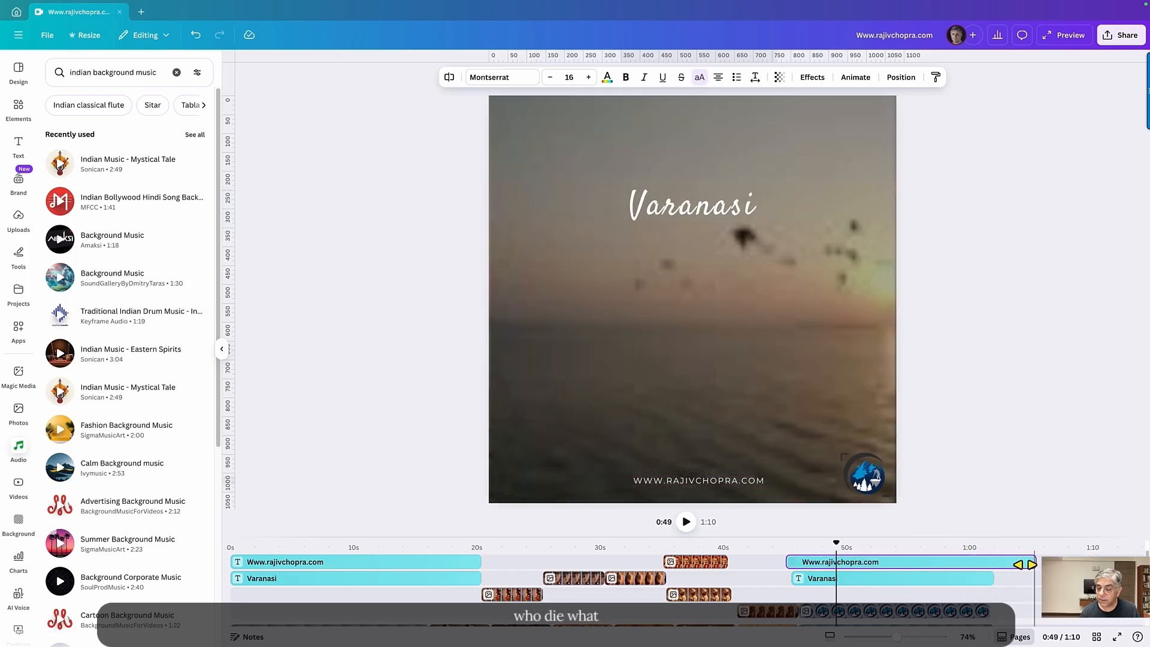
left_click_drag(1034, 562, 995, 564)
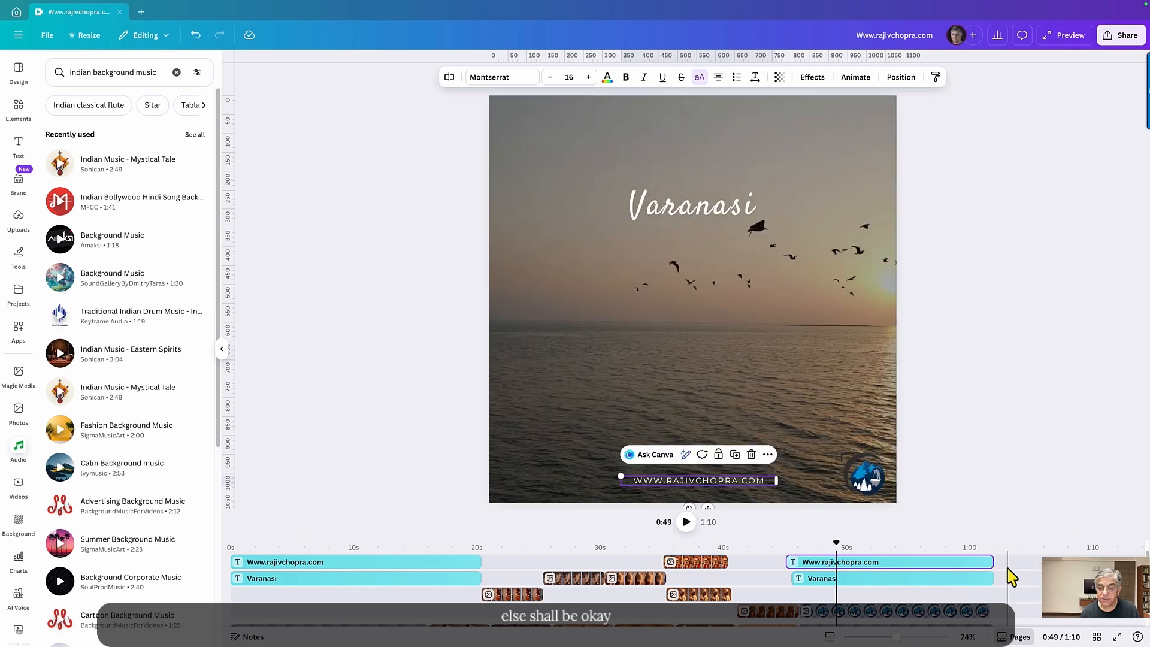
scroll(957, 592, "up", 1)
left_click_drag(924, 562, 875, 561)
left_click_drag(1033, 561, 993, 561)
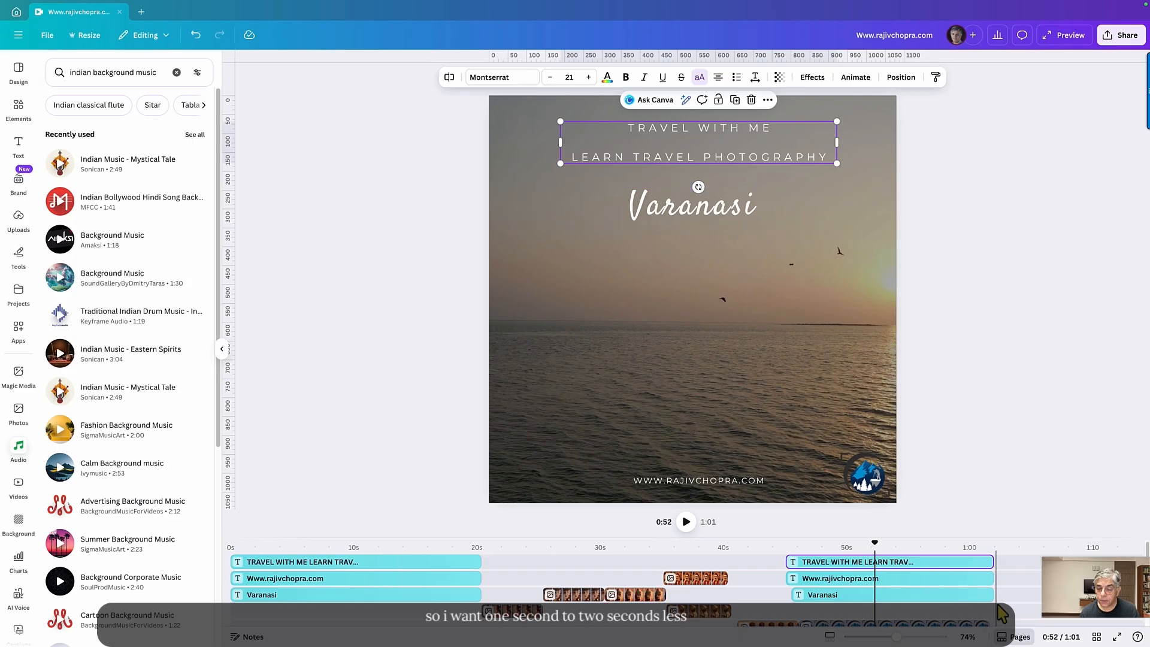
Step: Trim the closing sea clip to end at 1:00 and shorten the closing logo and Varanasi title to match
scroll(899, 596, "down", 2)
left_click_drag(992, 591, 981, 590)
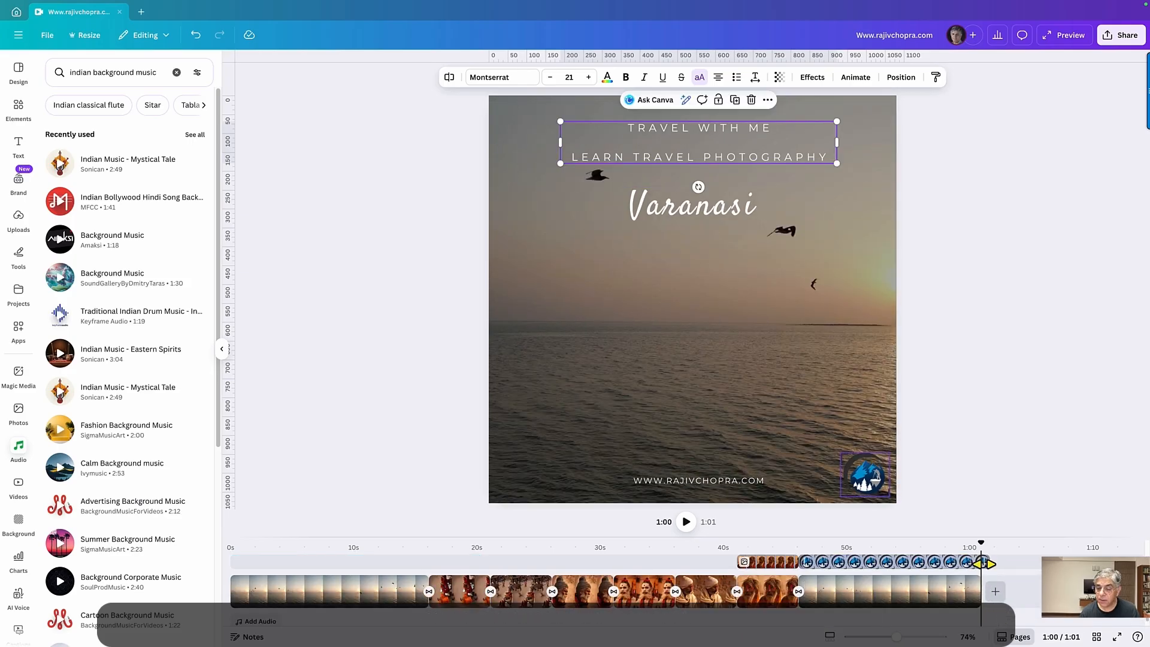
left_click(977, 563)
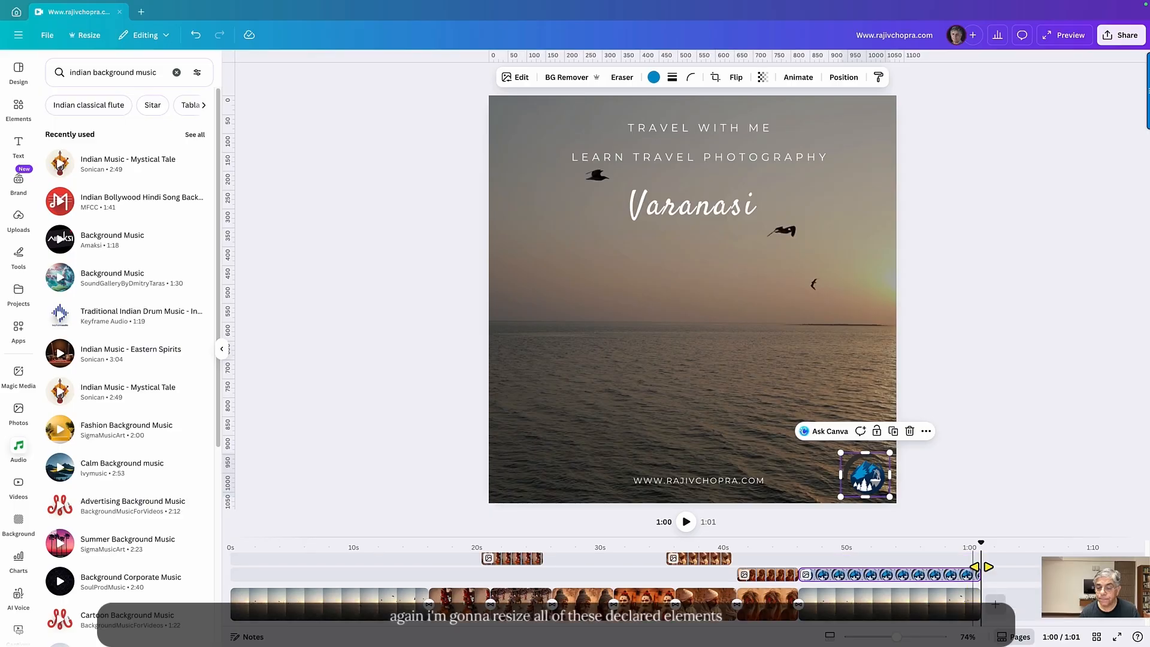
scroll(981, 580, "up", 1)
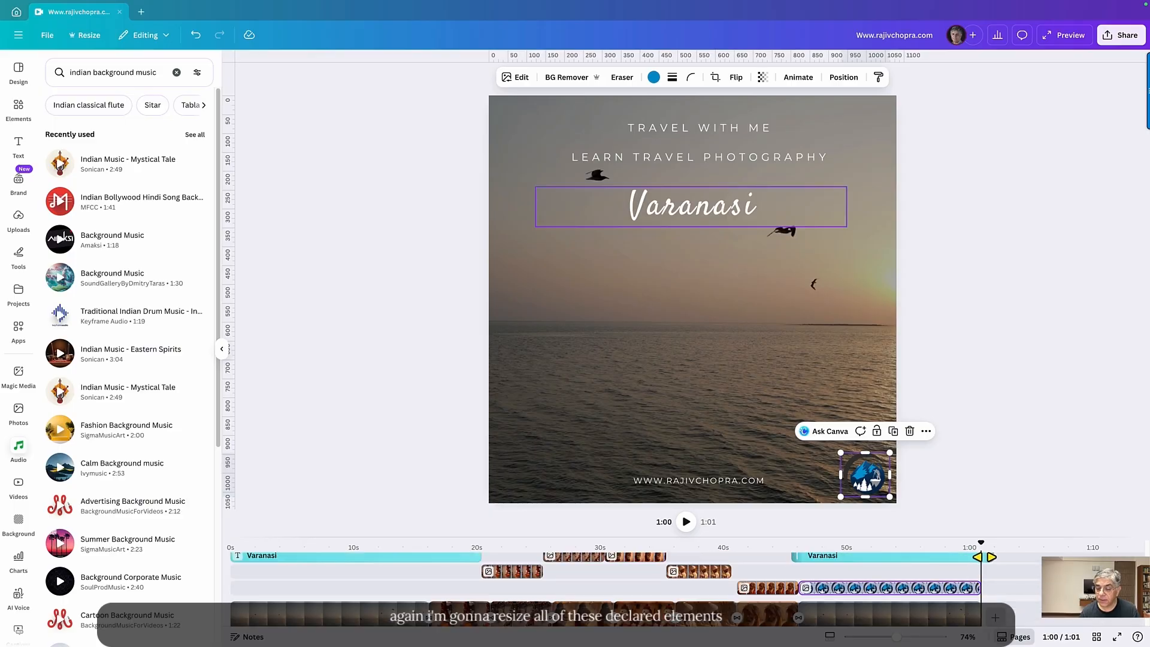
left_click(976, 557)
Step: Shorten the closing website text and TRAVEL WITH ME heading to end with the sea clip at 1:00
scroll(982, 583, "up", 2)
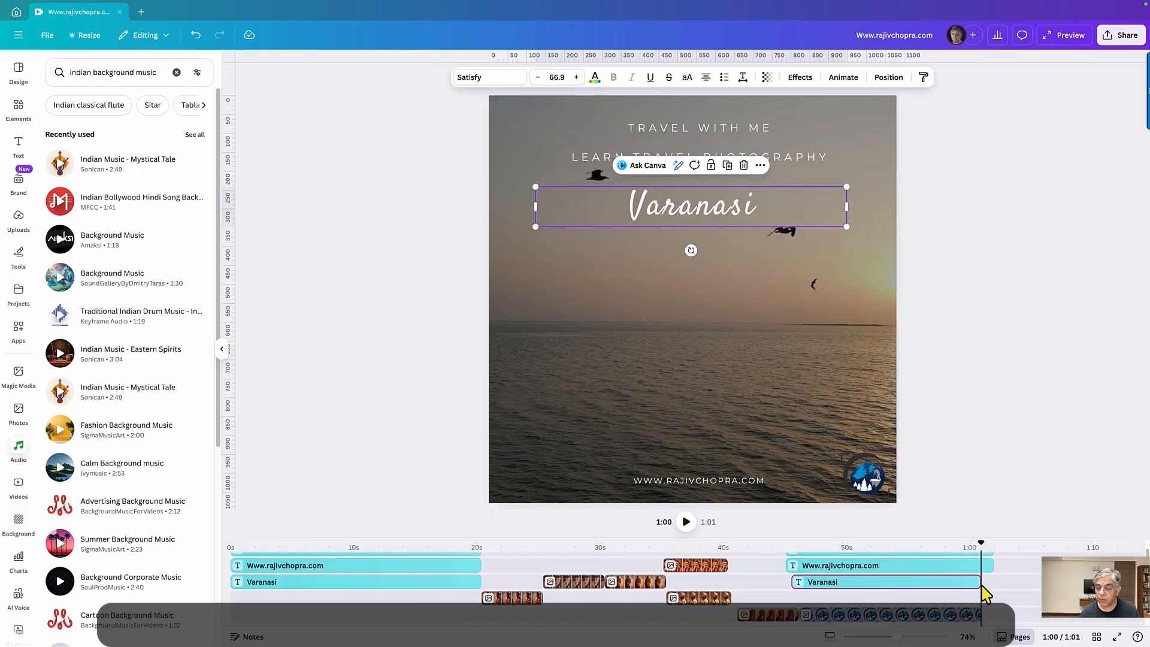
left_click(980, 565)
scroll(962, 589, "up", 1)
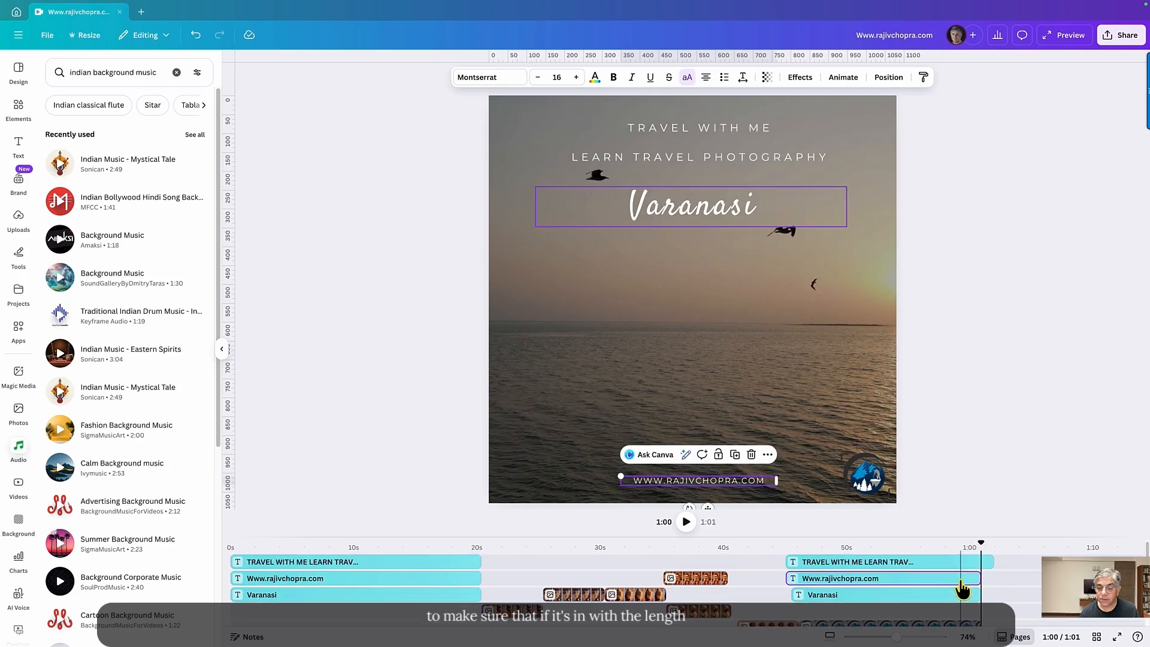
left_click(985, 562)
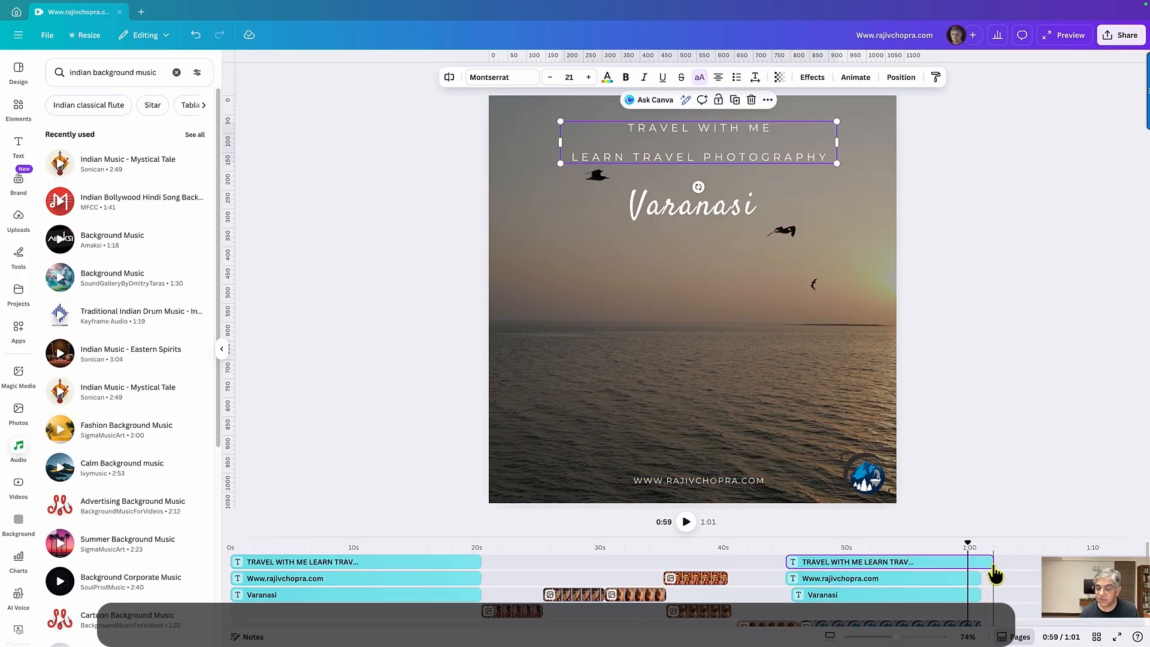
left_click_drag(995, 574, 981, 575)
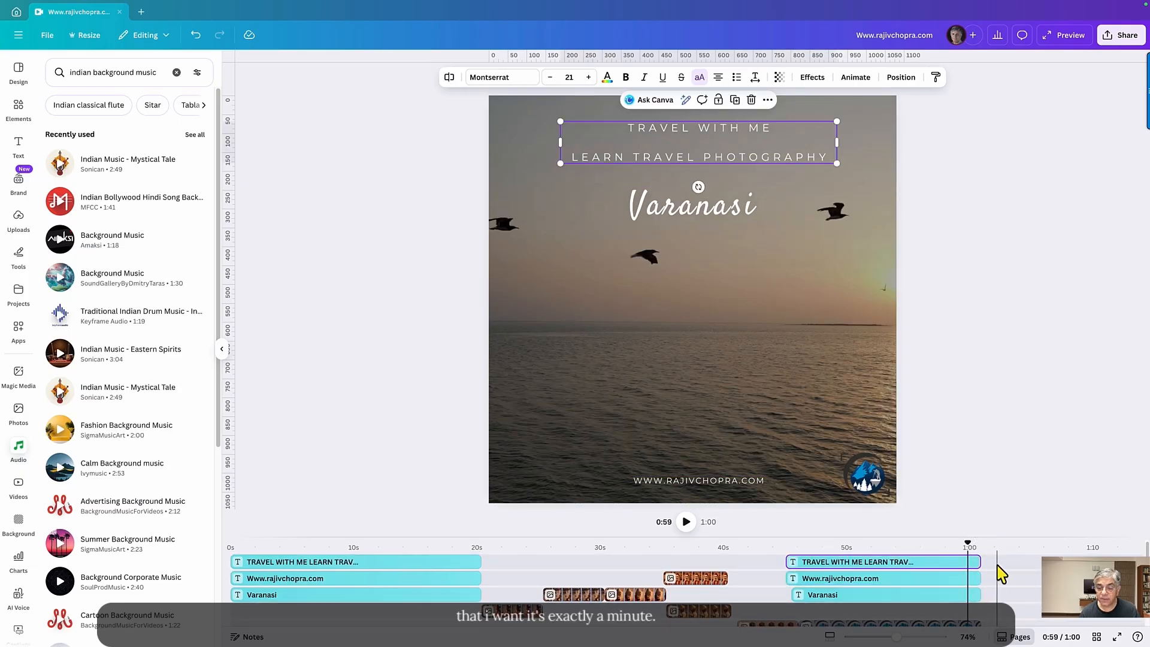
Step: Trim the start of the closing website text to line up with the Varanasi title, making it 15.3 seconds long
scroll(981, 579, "down", 1)
scroll(977, 581, "down", 1)
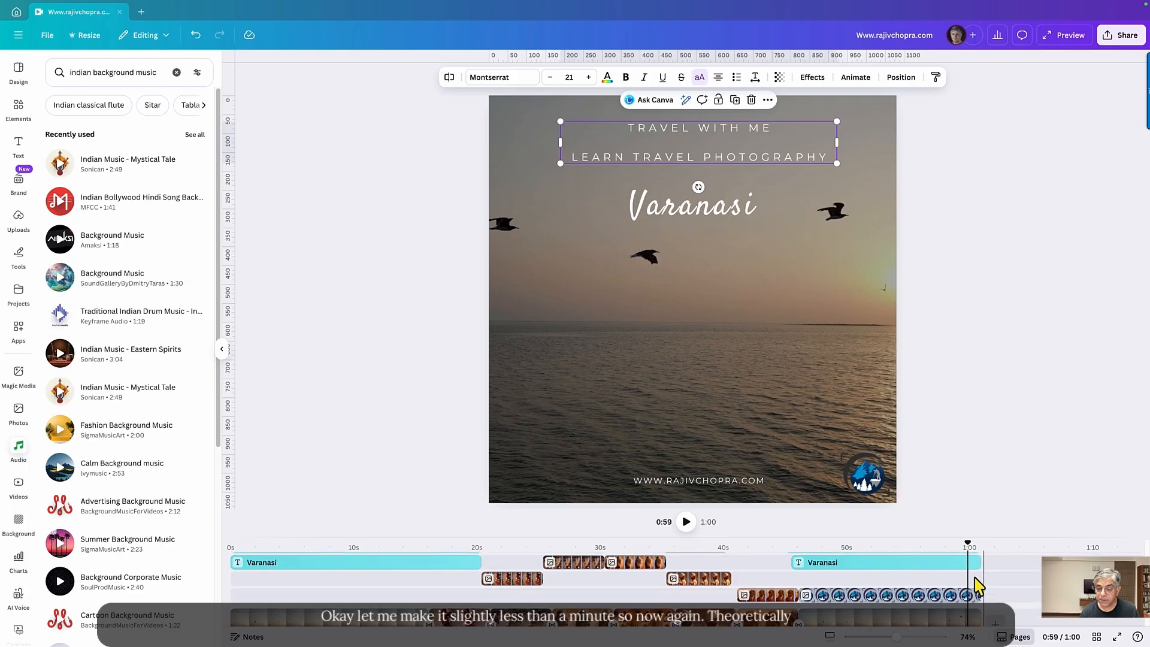
scroll(978, 585, "up", 1)
left_click(795, 560)
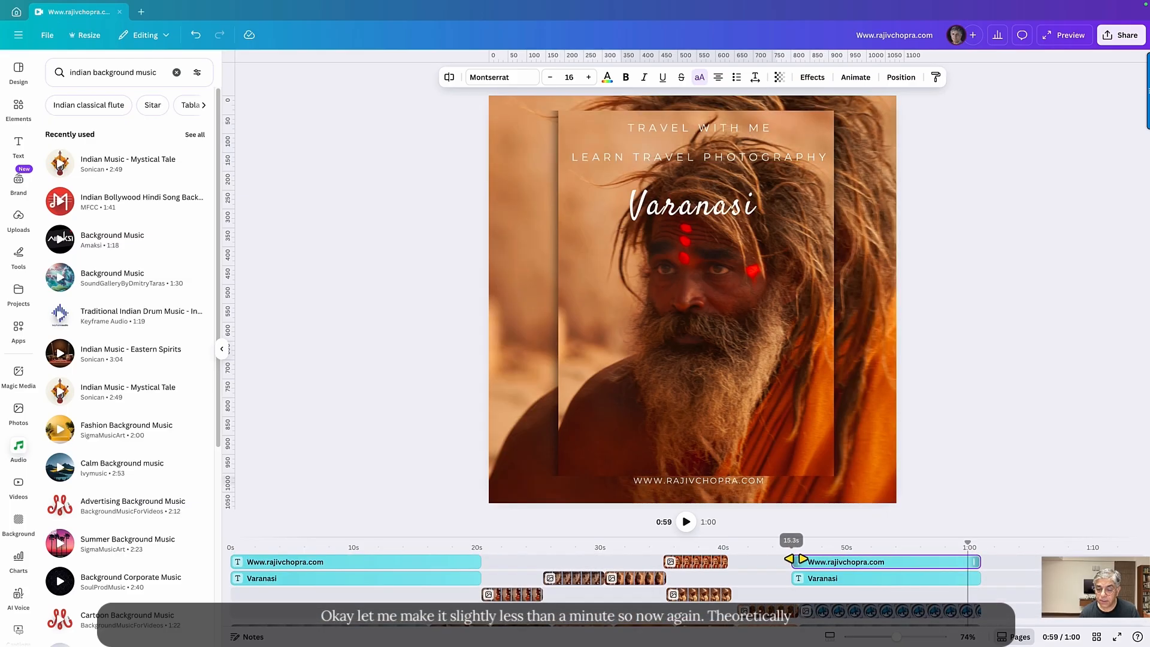
Step: Trim the closing sea clip and the closing logo to end at 0:59
scroll(958, 598, "down", 2)
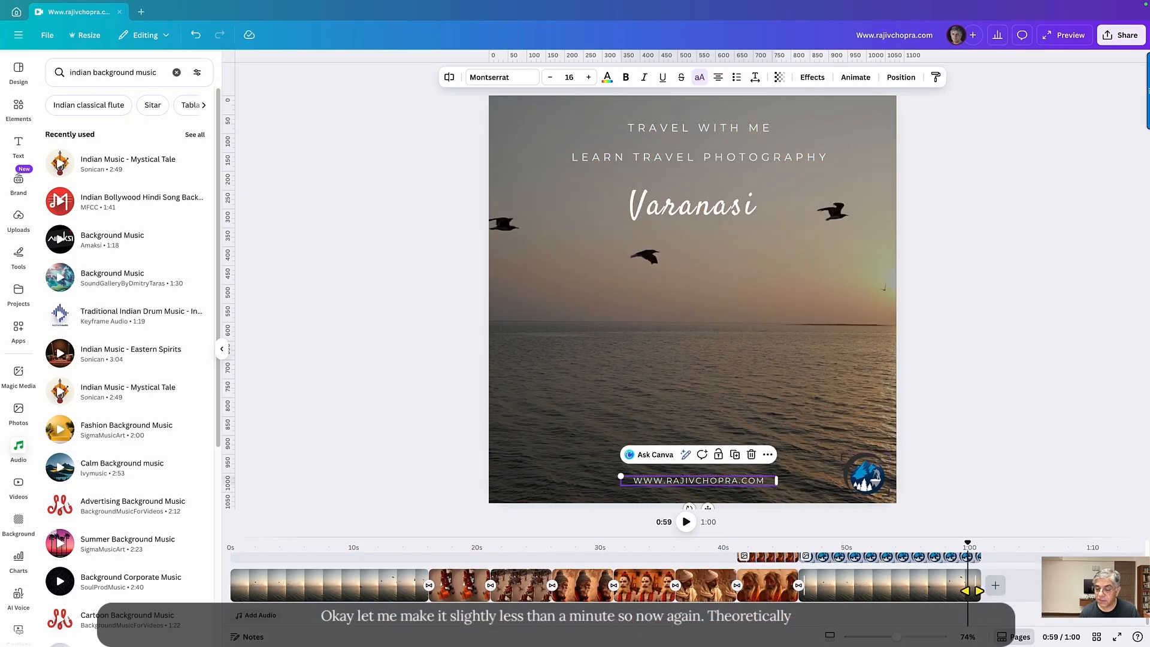
left_click_drag(971, 591, 965, 578)
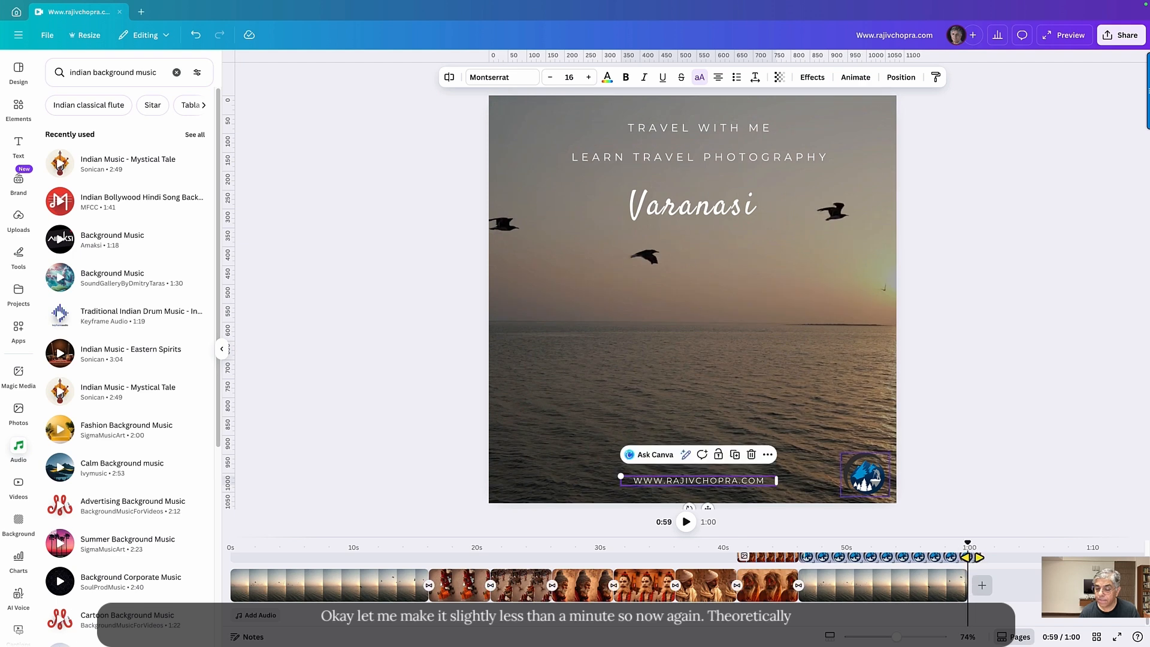
left_click(958, 557)
Step: Shorten the closing Varanasi title and website text to end at 0:59, making the website text 14.3 seconds long
scroll(958, 575, "up", 2)
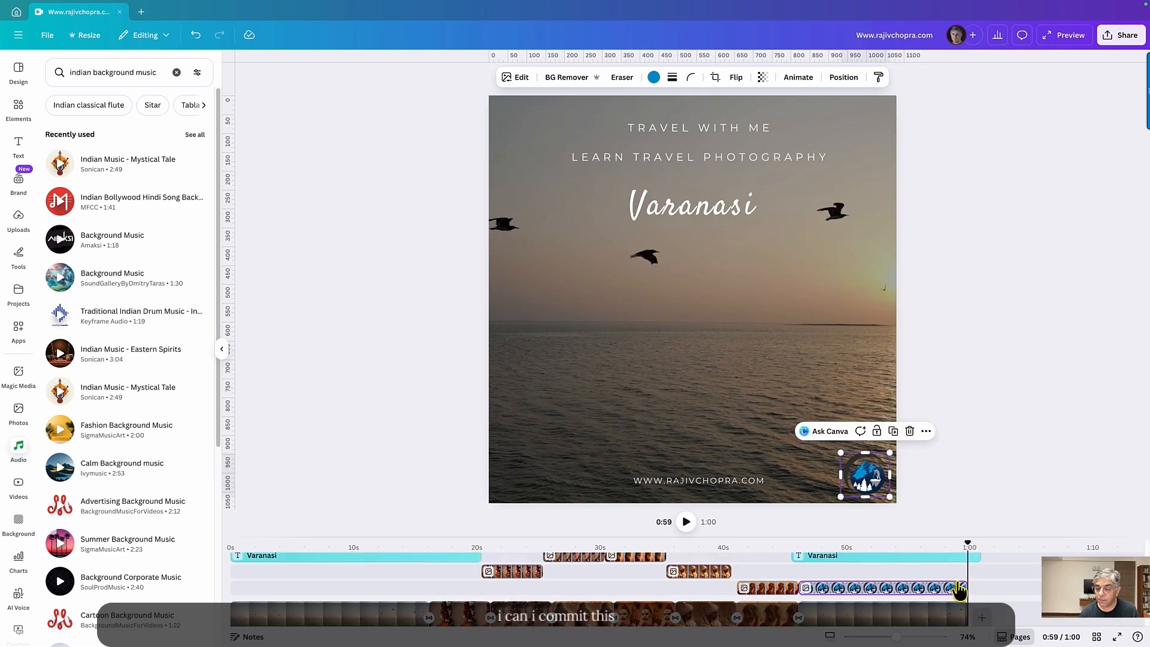
scroll(958, 590, "up", 1)
left_click(691, 206)
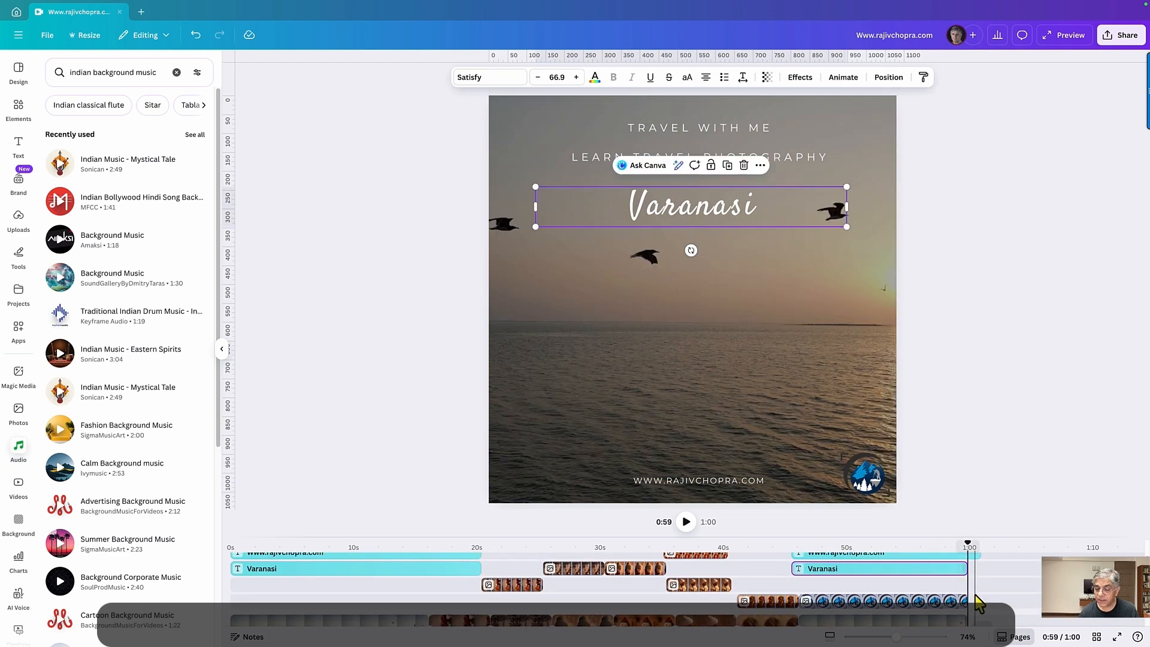
left_click(971, 578)
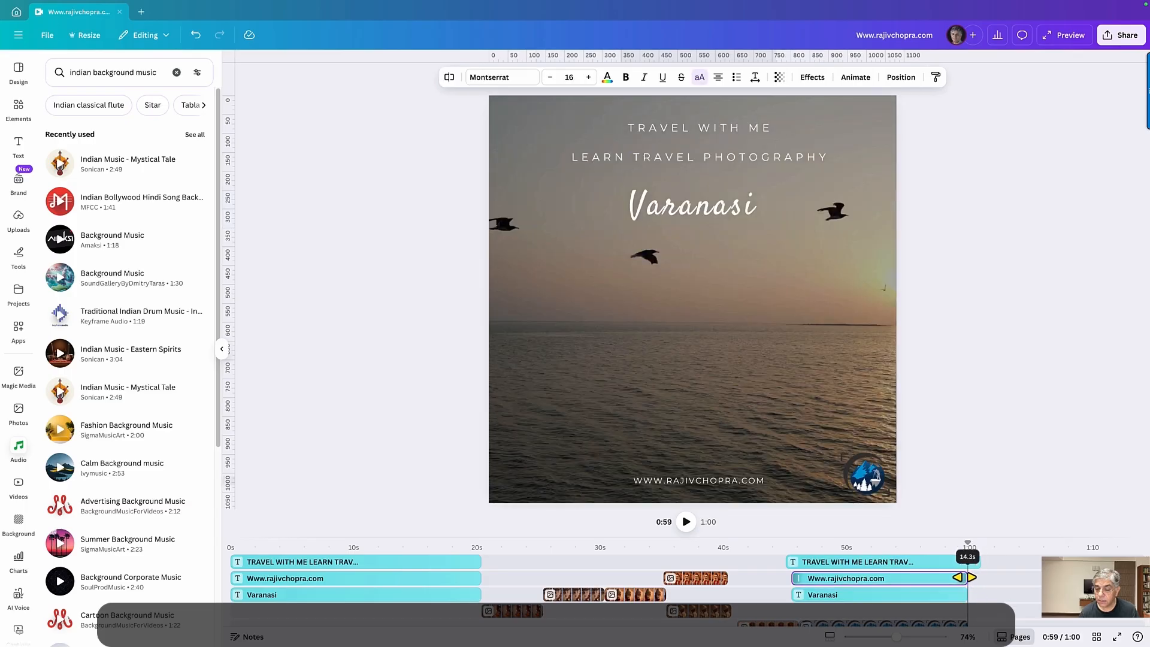
Step: Trim the closing TRAVEL WITH ME heading to end with the sea clip at 0:59
left_click_drag(980, 561, 967, 562)
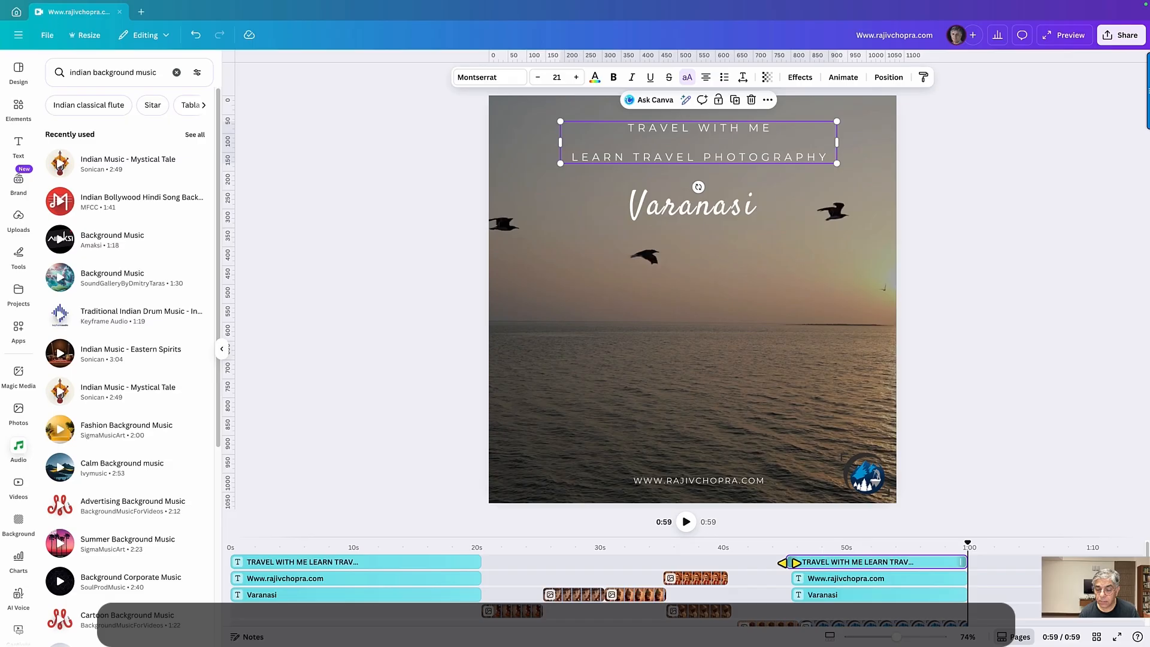
left_click_drag(788, 562, 732, 562)
scroll(919, 583, "down", 2)
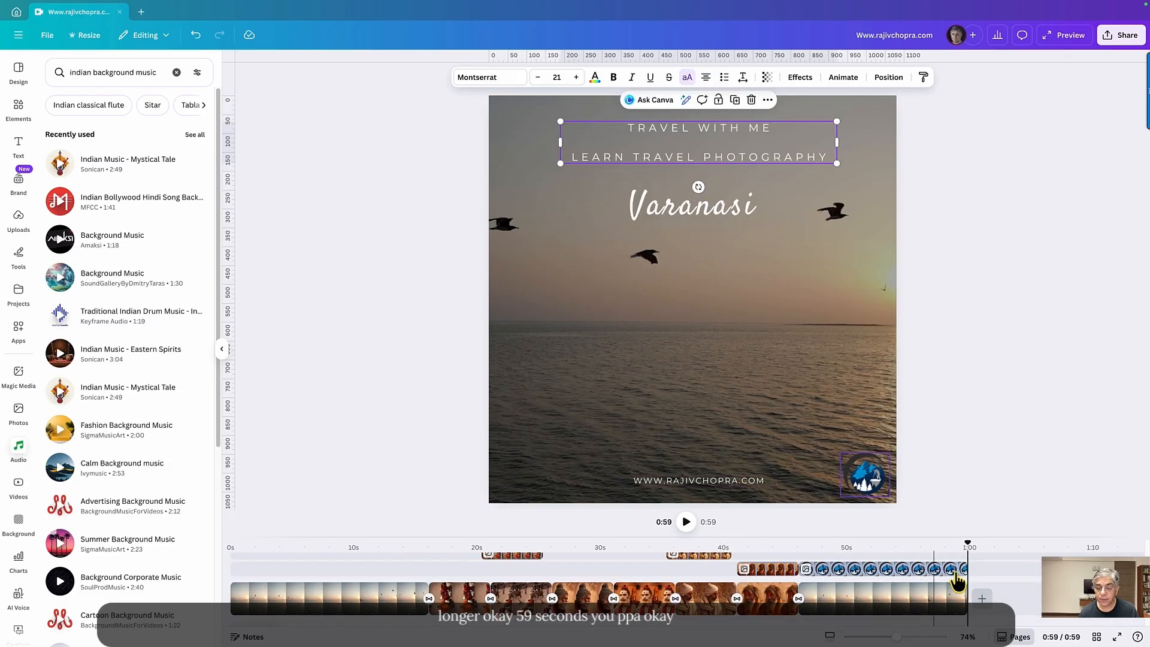
Step: Add the Indian Music - Eastern Spirits track from the start of the video and sync the pages and elements to its beat
left_click_drag(971, 548, 230, 546)
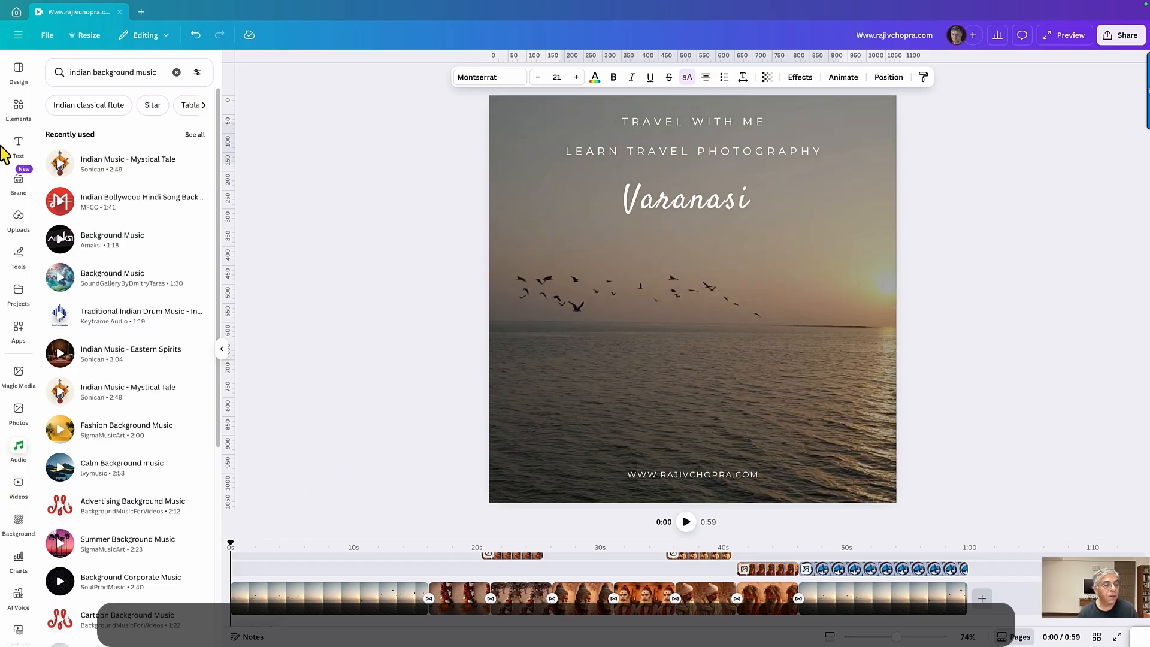
left_click(120, 354)
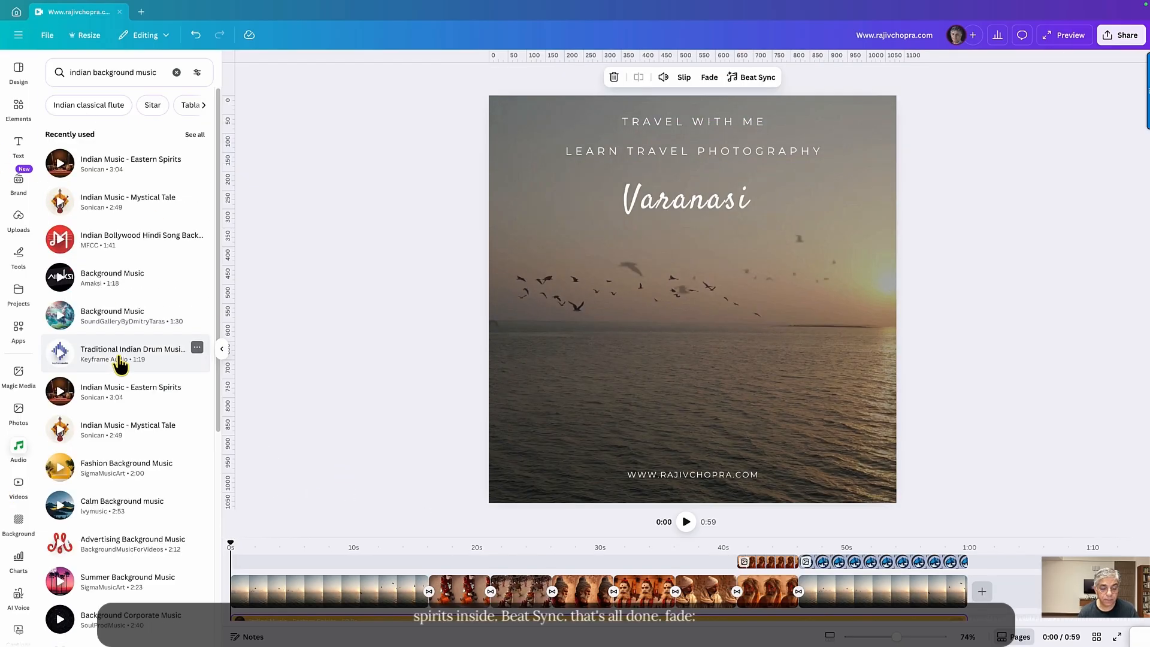
left_click(750, 81)
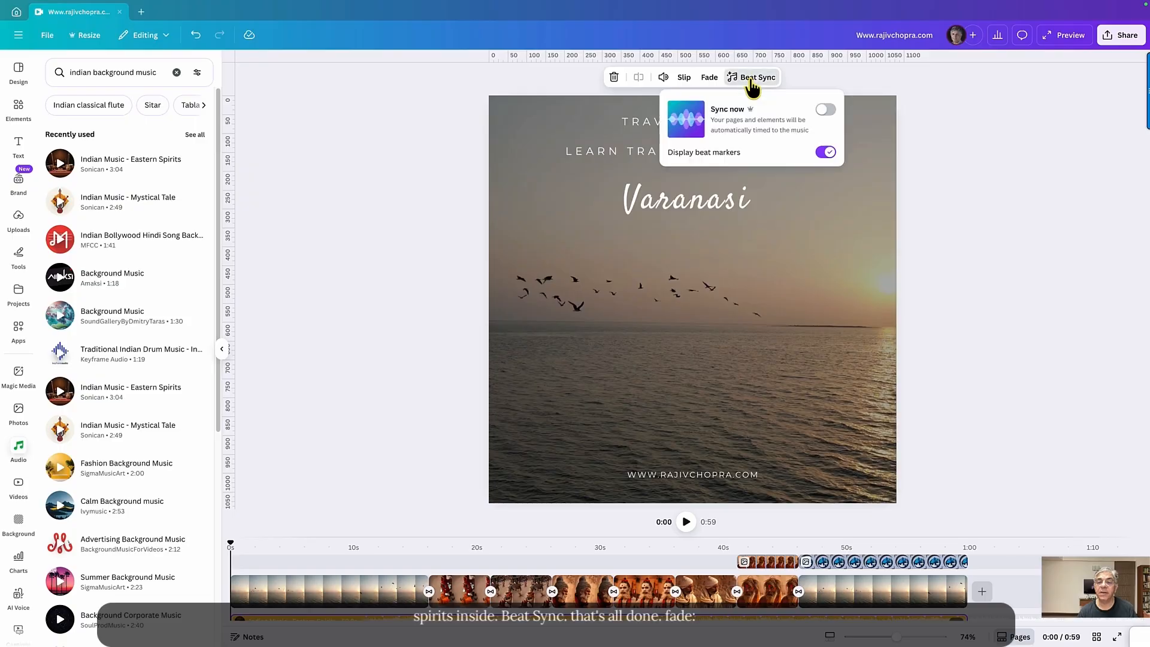
left_click(825, 110)
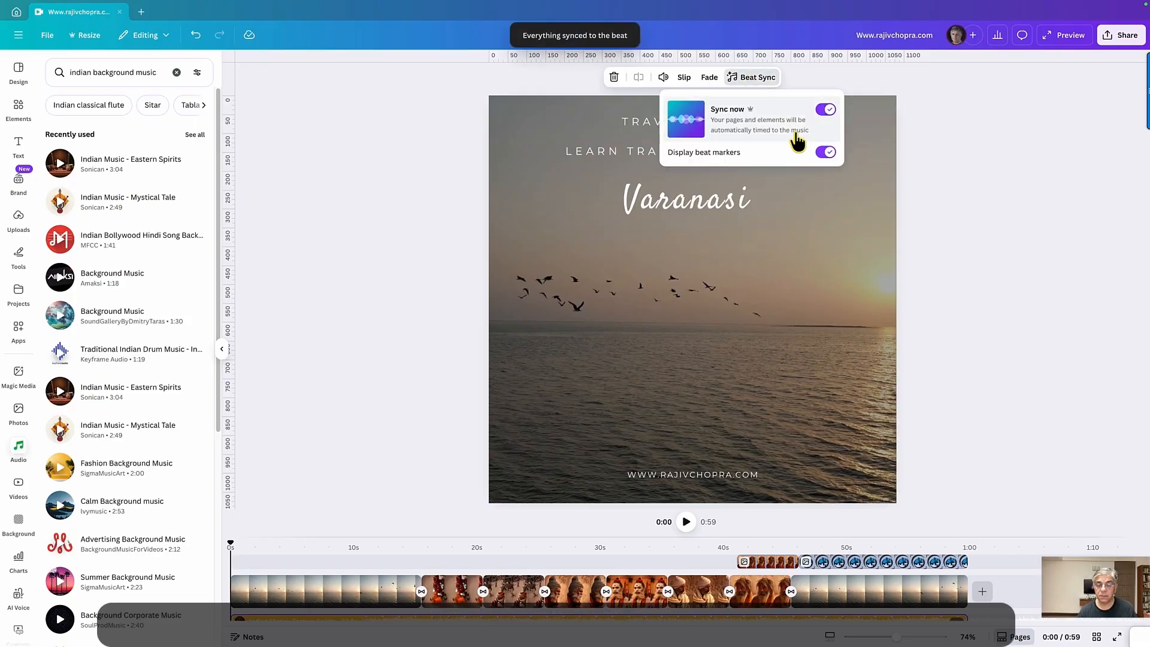
Step: Set both the fade in and the fade out of the music track to 3 seconds
left_click(707, 84)
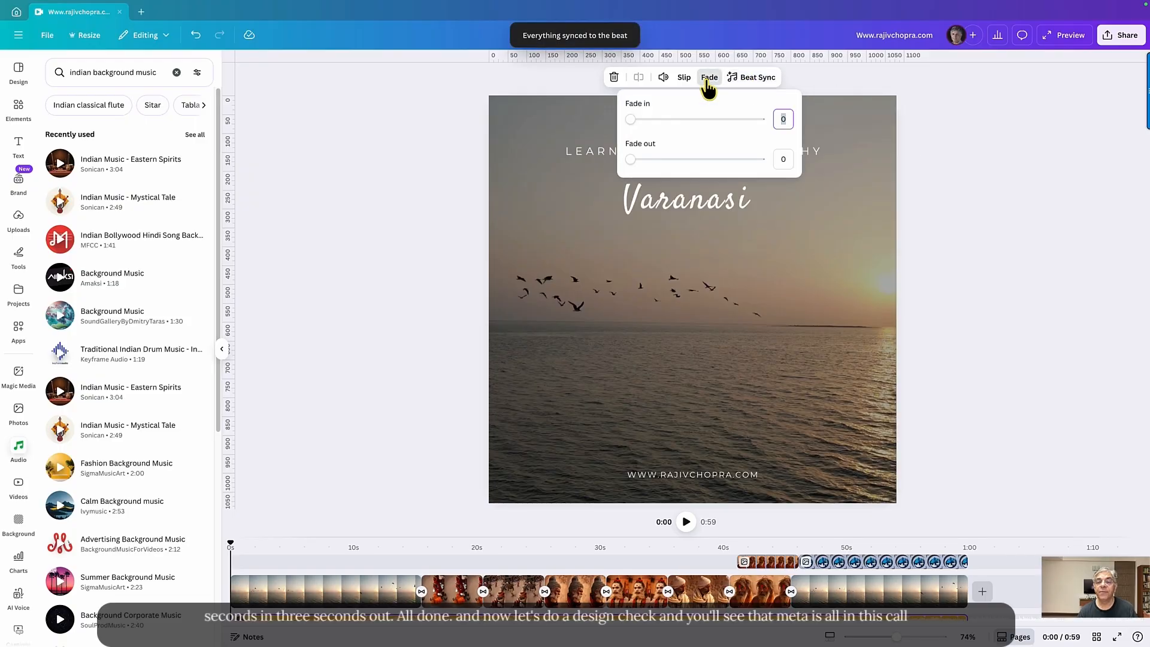
left_click(783, 117)
type("3")
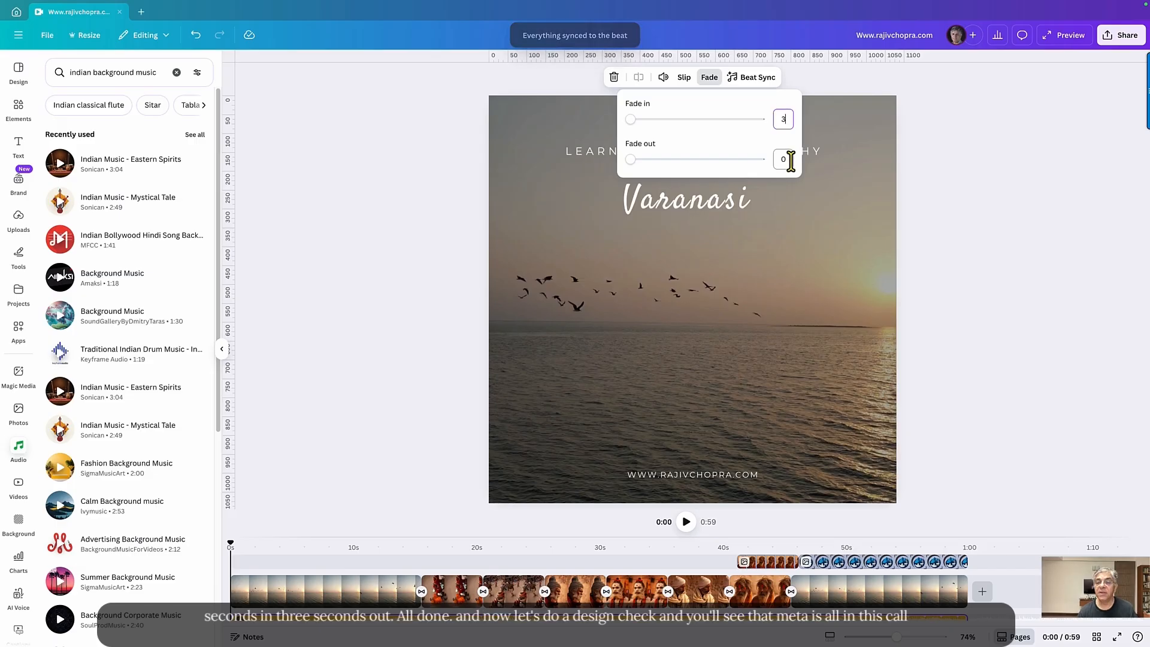
left_click(788, 159)
key("Return")
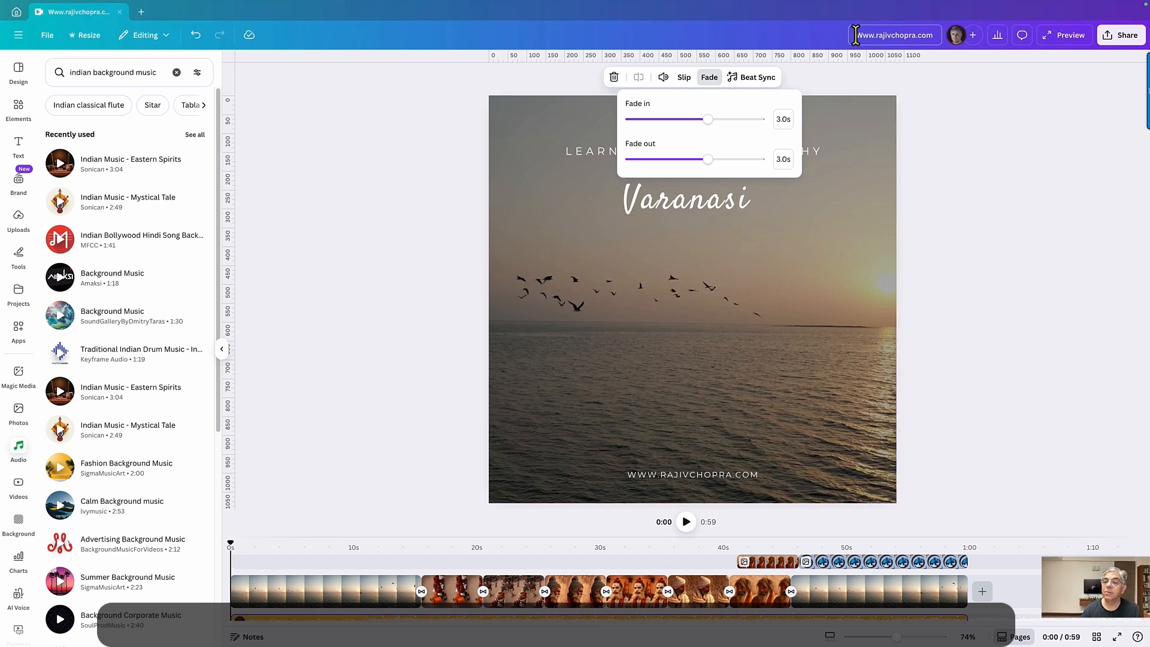
Step: Rename the design as "Varanas- Travel with me"
left_click(948, 47)
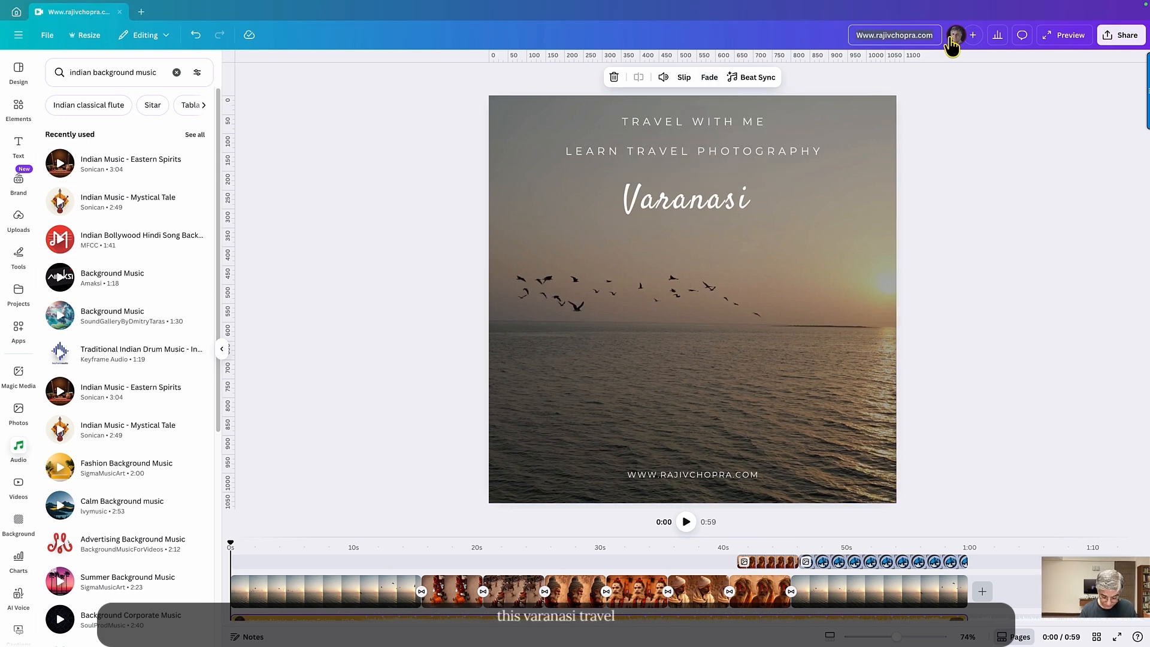
type("Varanas- T")
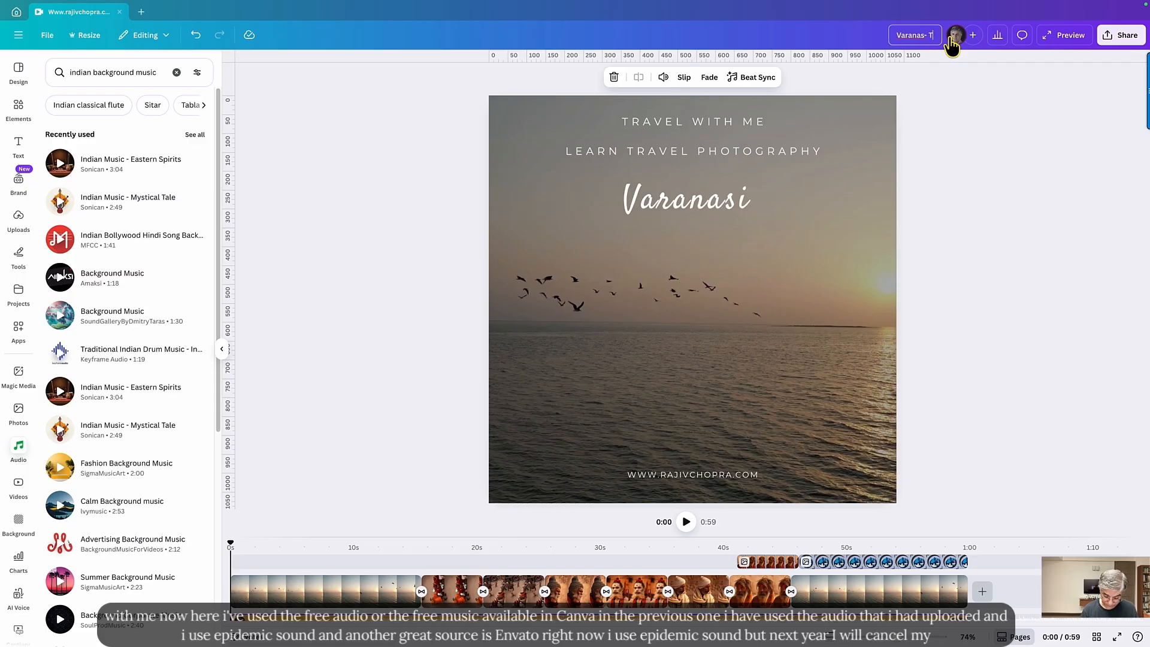
type("ravel with me")
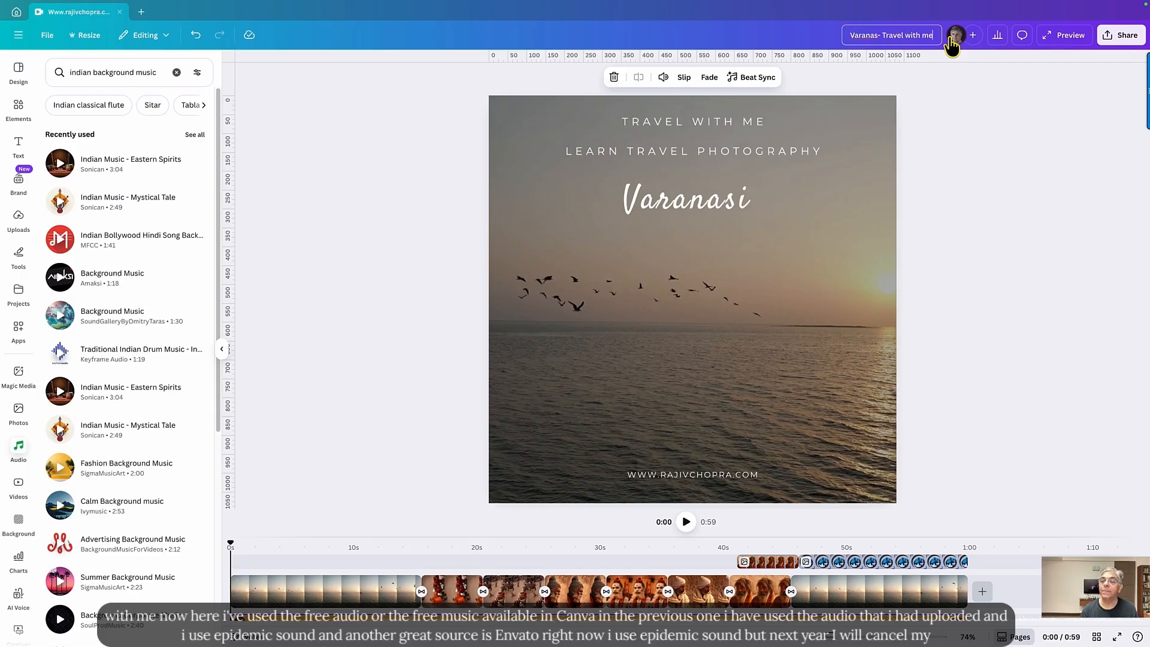
Step: Display the audio files among the uploads and return the playhead to the start of the video
left_click(334, 625)
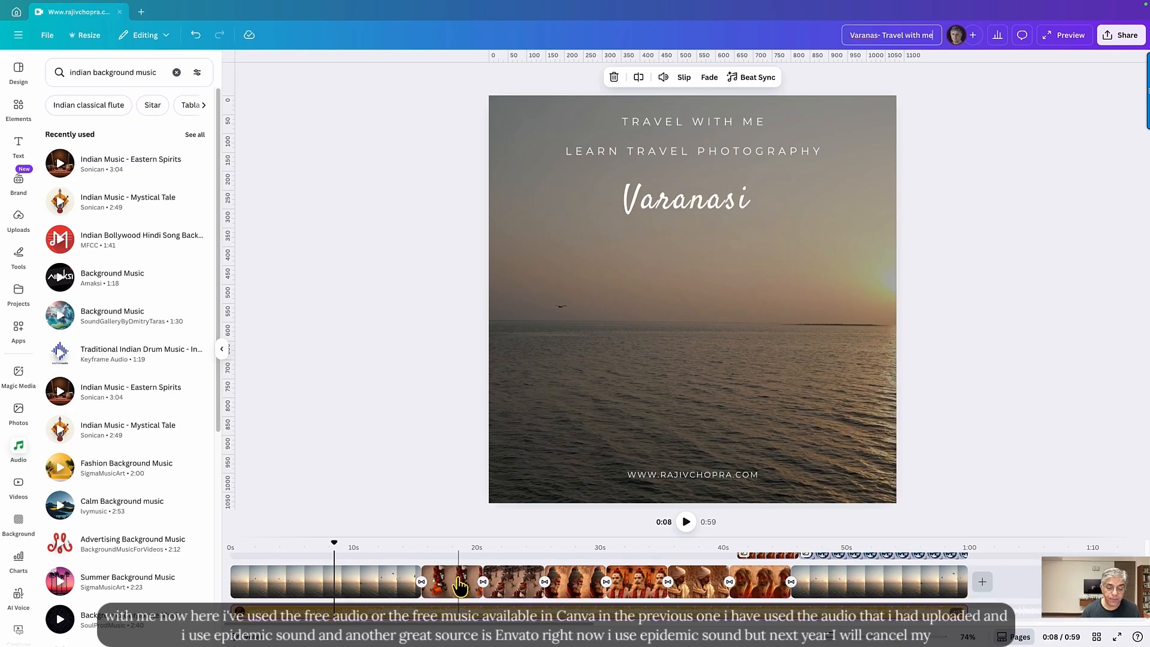
scroll(458, 593, "down", 1)
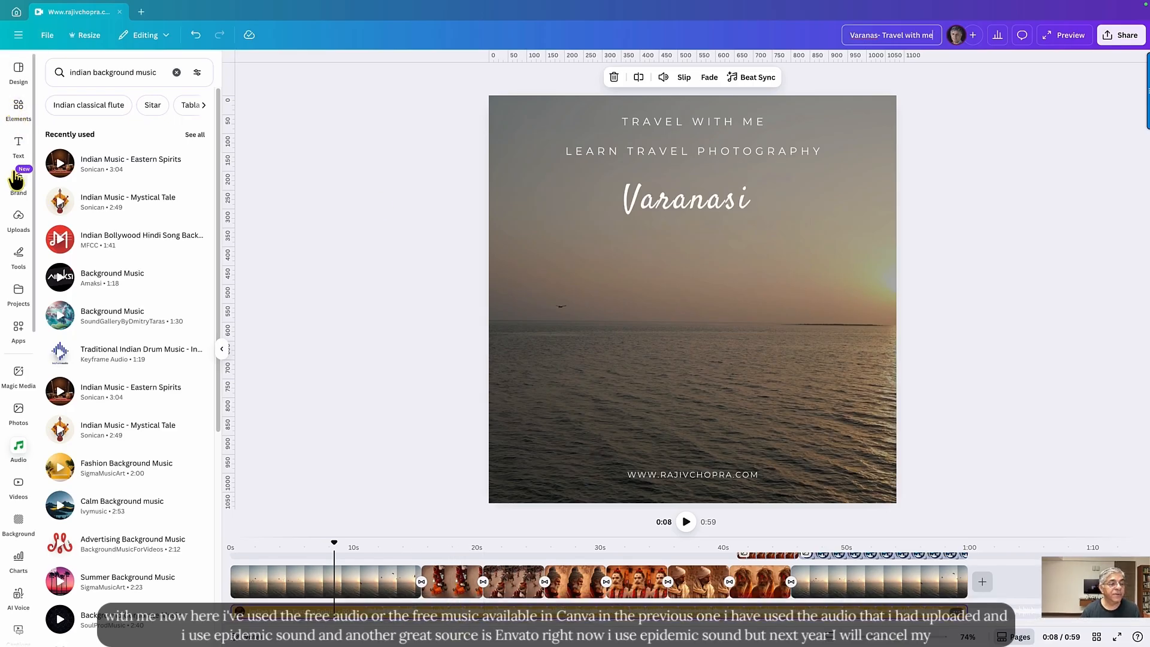
left_click(18, 230)
left_click(119, 154)
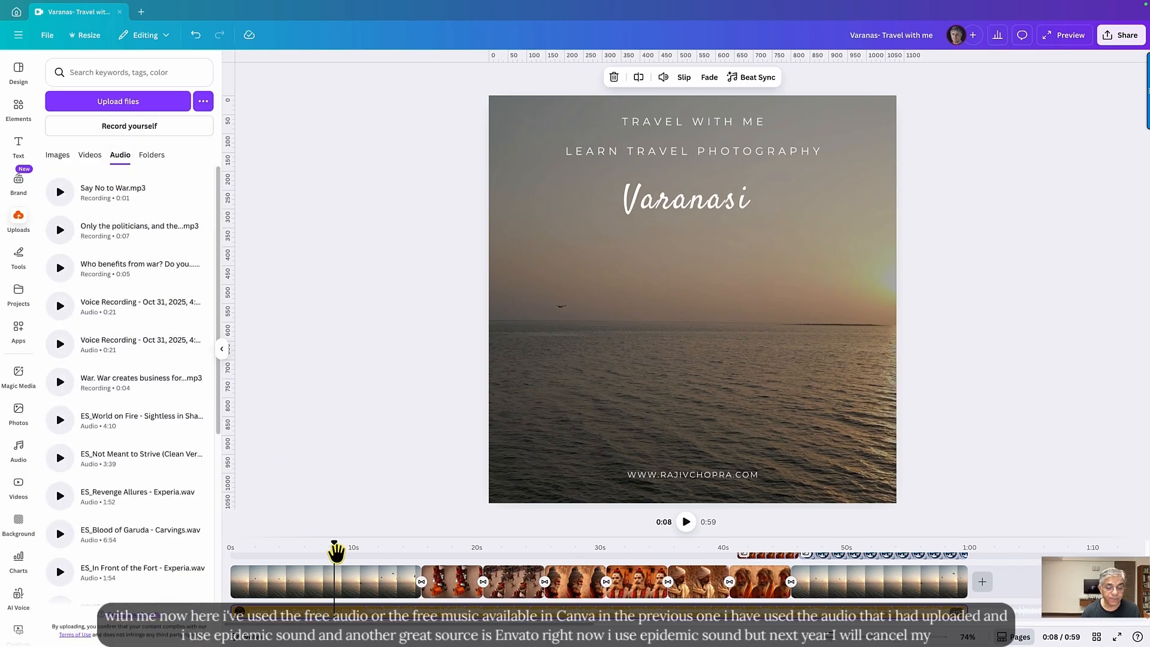
left_click_drag(334, 543, 183, 545)
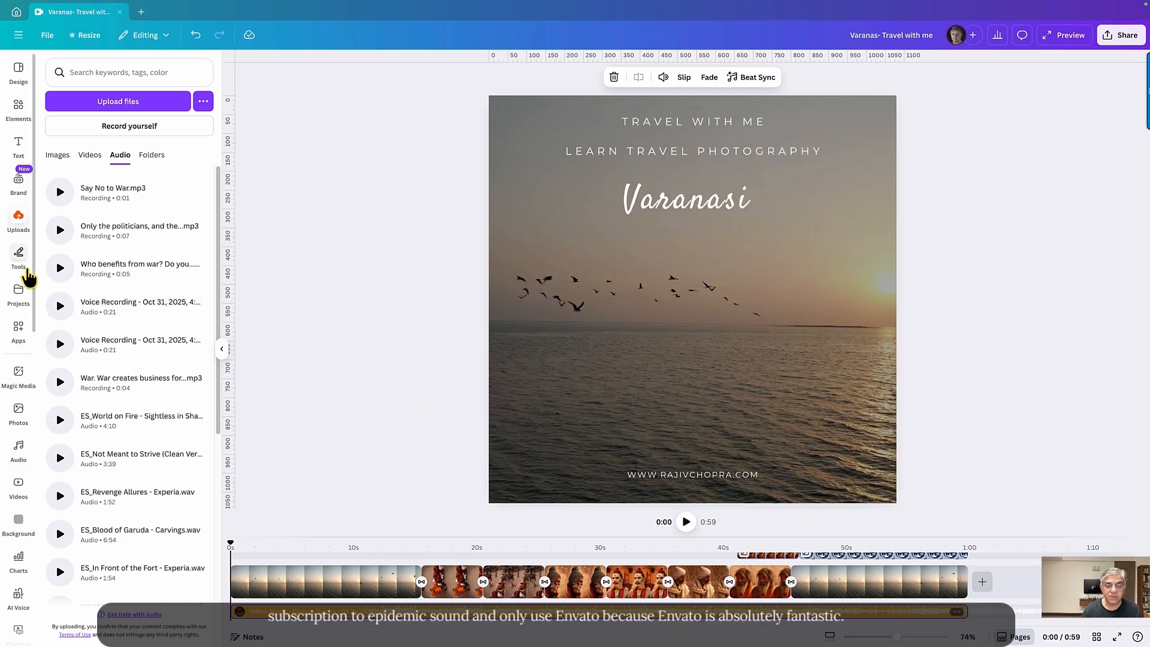
Step: Search the apps for "meta" and open Meta Design Check
scroll(12, 476, "down", 2)
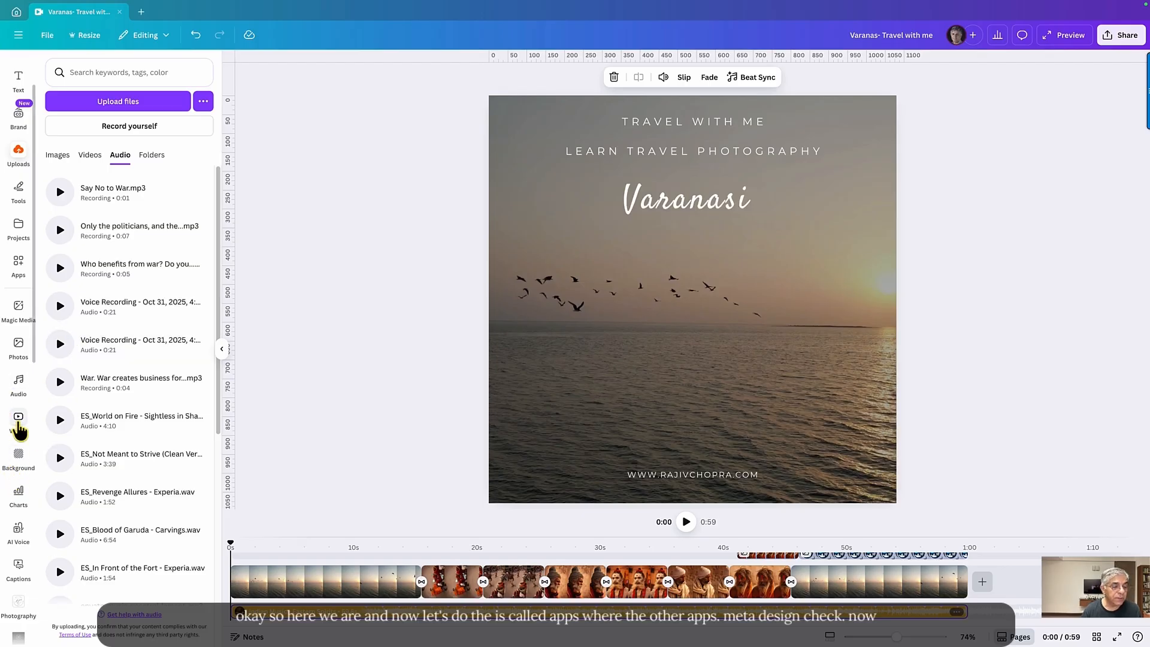
scroll(18, 505, "down", 1)
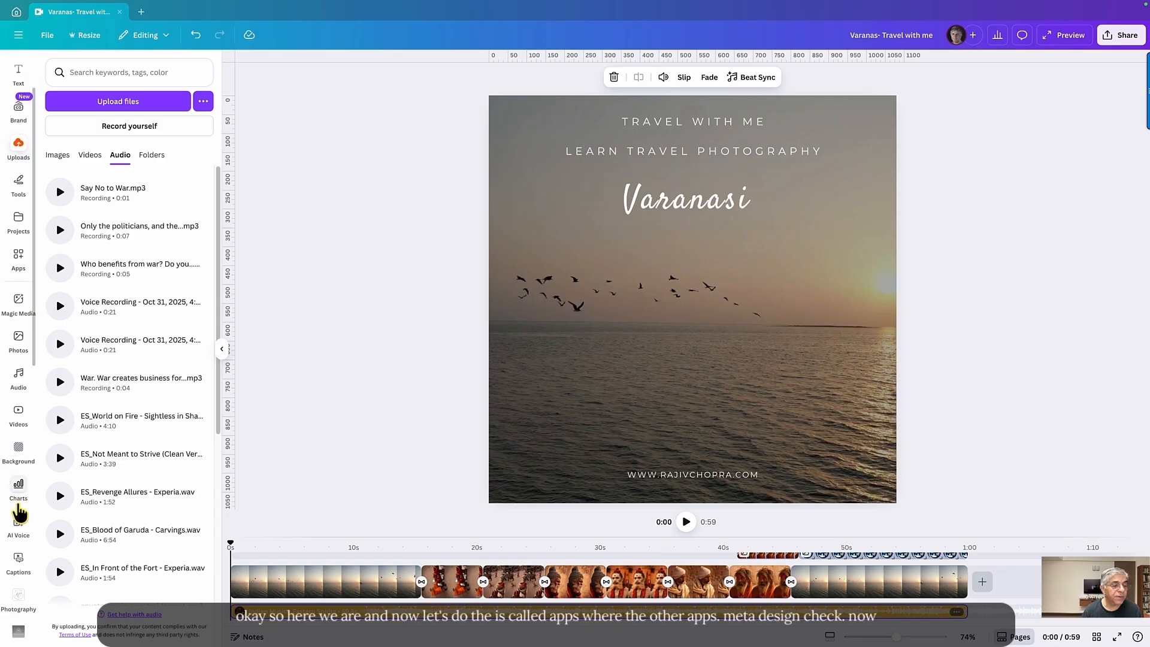
scroll(18, 479, "down", 2)
left_click(18, 191)
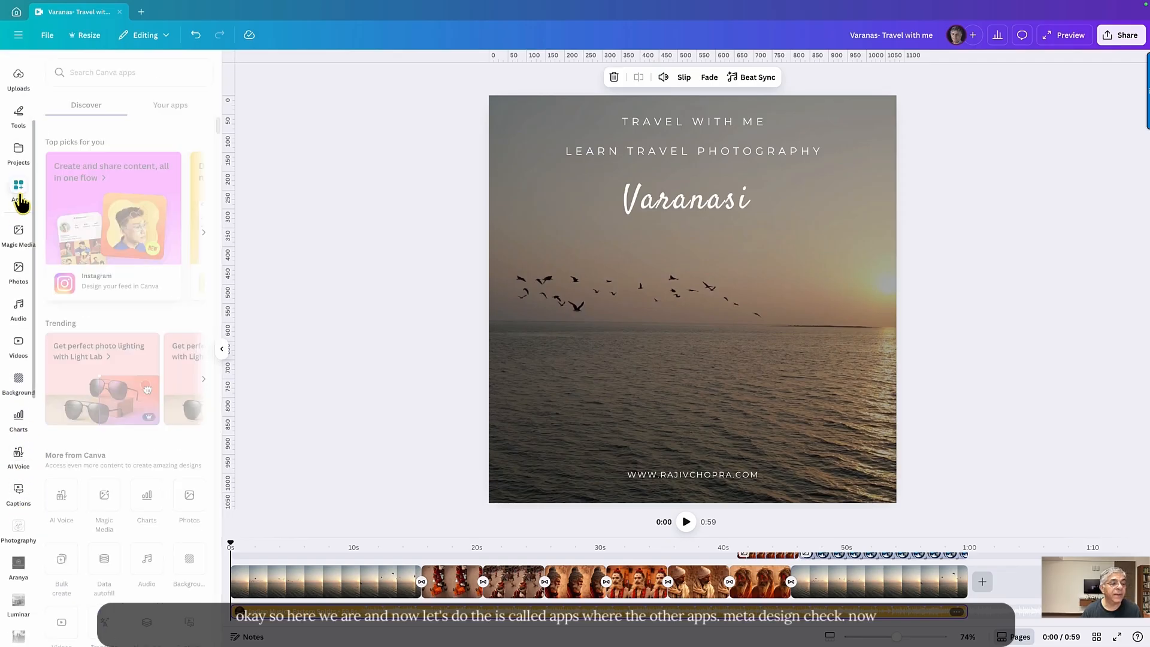
left_click(126, 72)
type("meta")
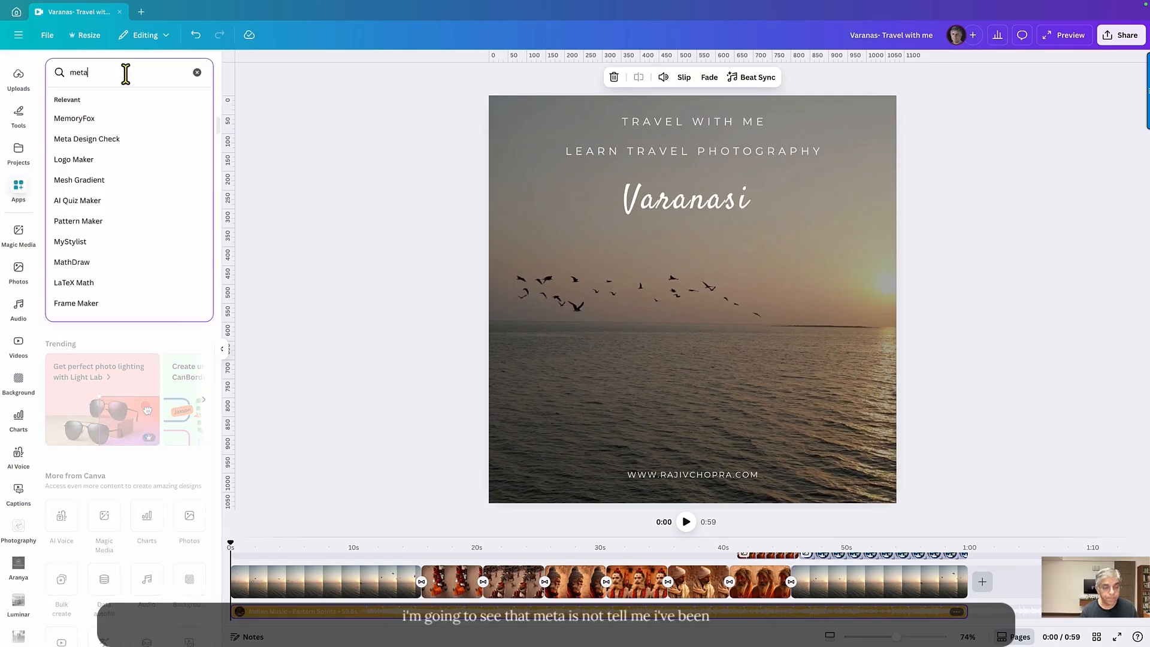
left_click(106, 124)
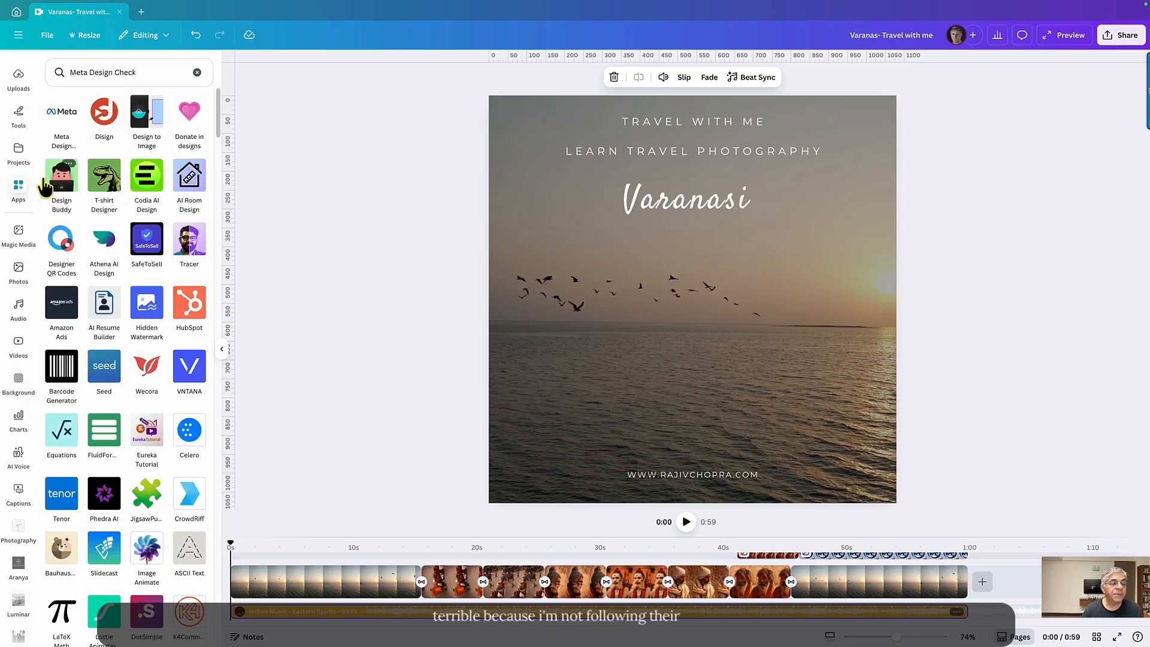
left_click(61, 114)
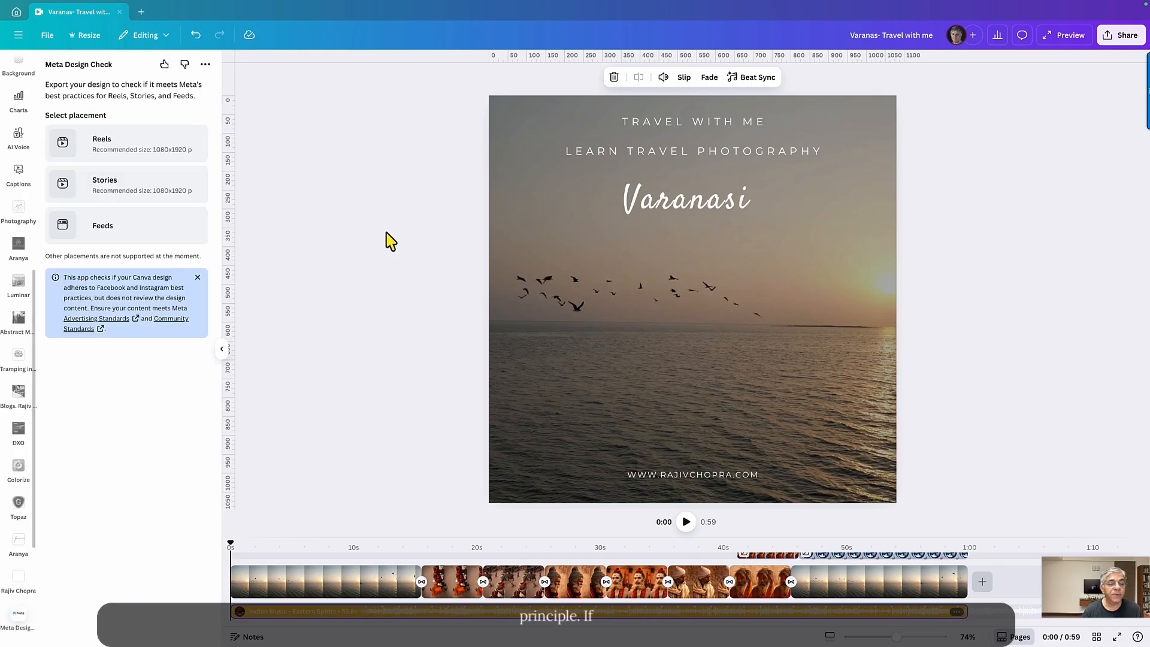
Step: Run the Meta design check for the Reels placement, exporting the design as MP4 Video
left_click(151, 154)
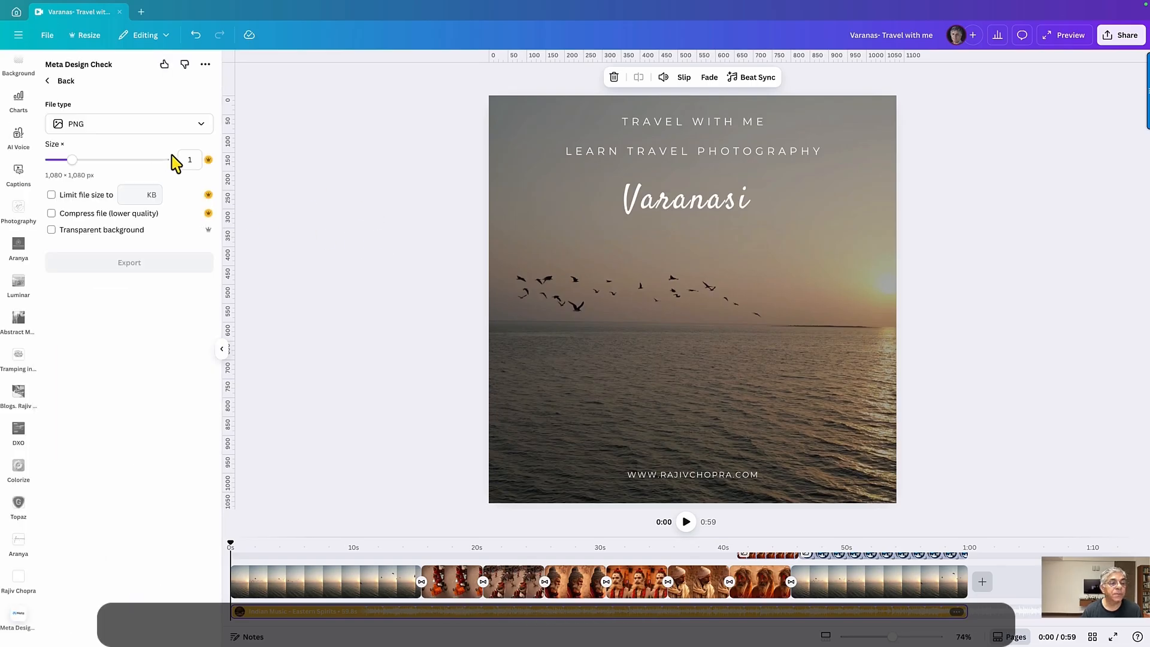
left_click(199, 125)
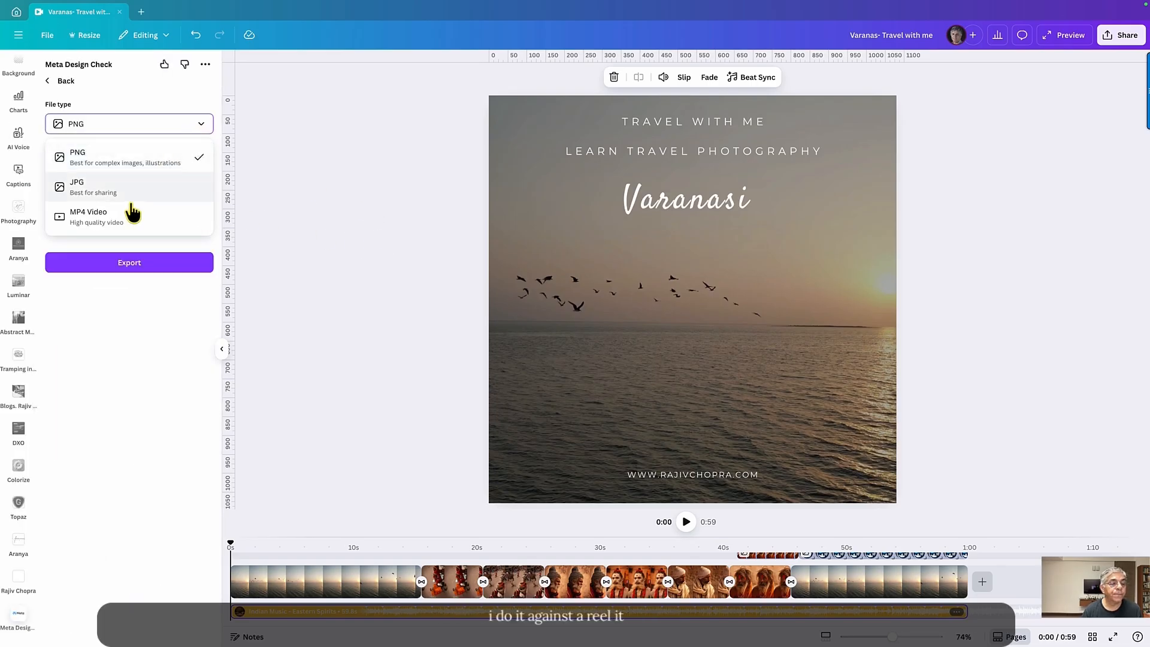
left_click(116, 221)
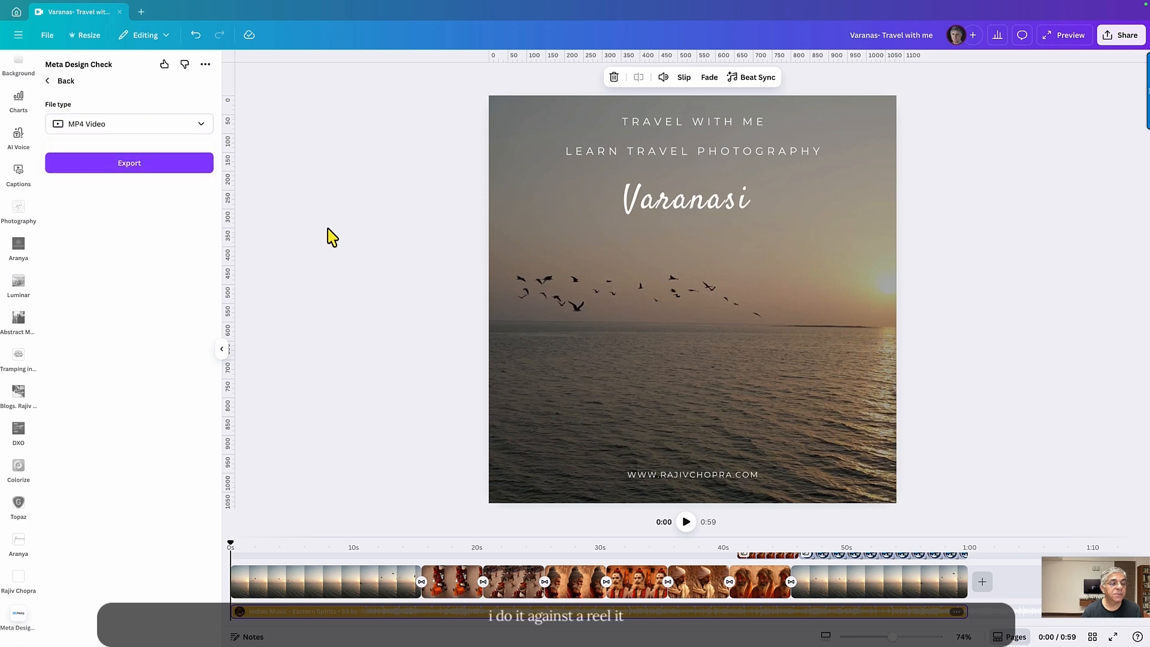
left_click(117, 167)
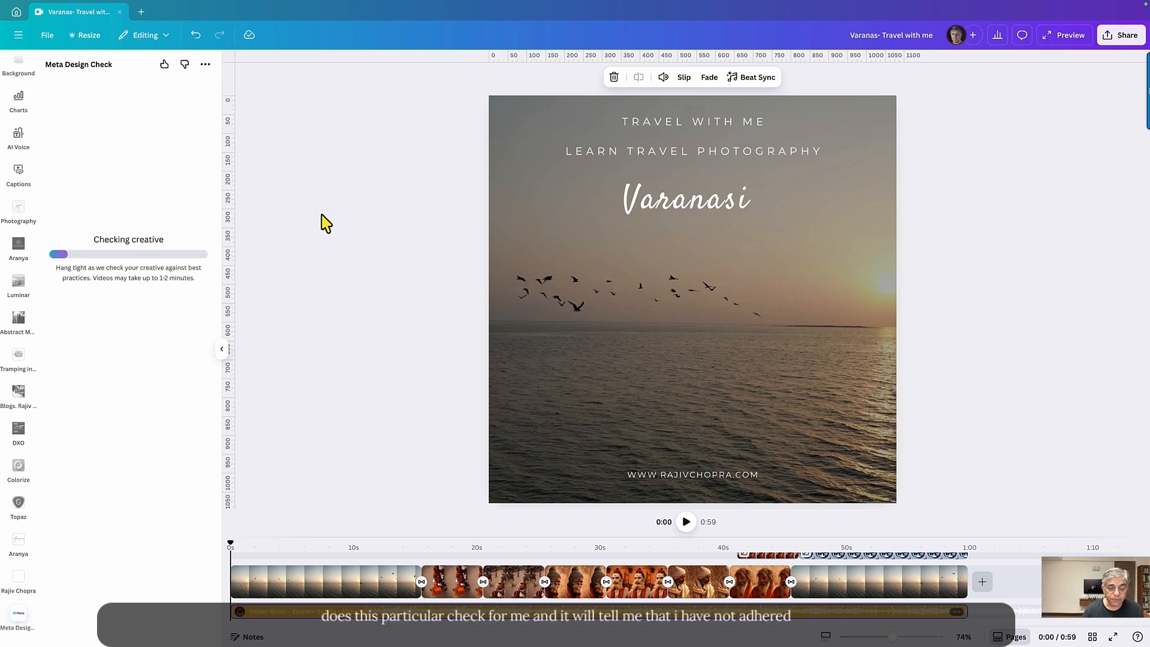
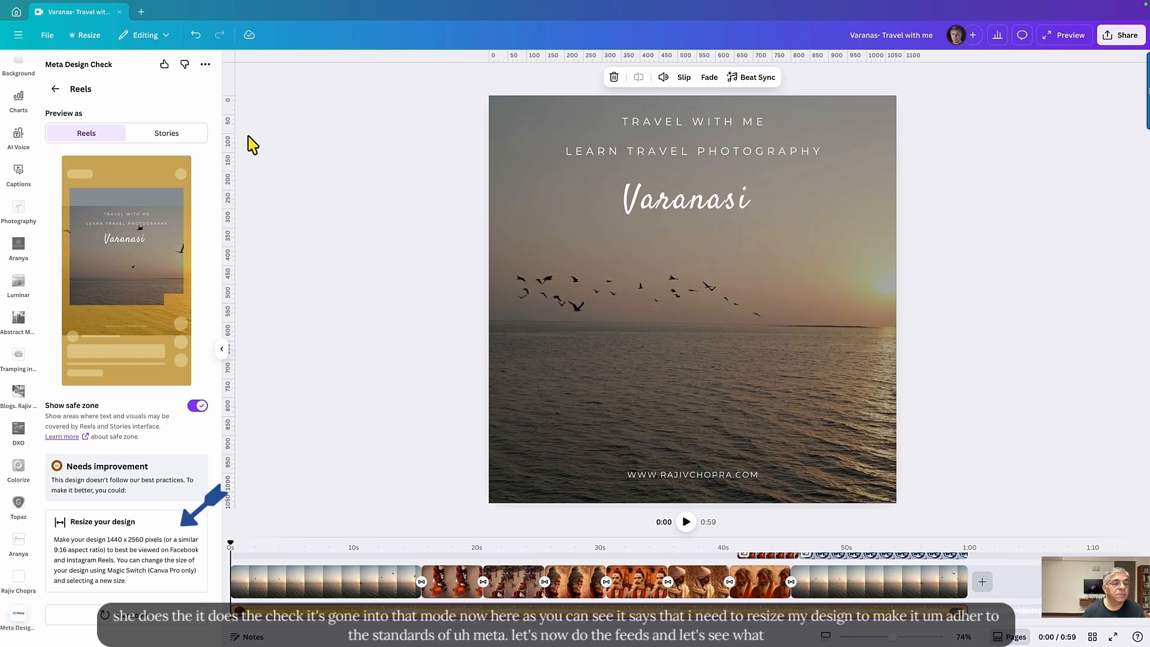
Step: Run the Meta design check for the Feeds placement, exporting the design as MP4 Video
left_click(55, 90)
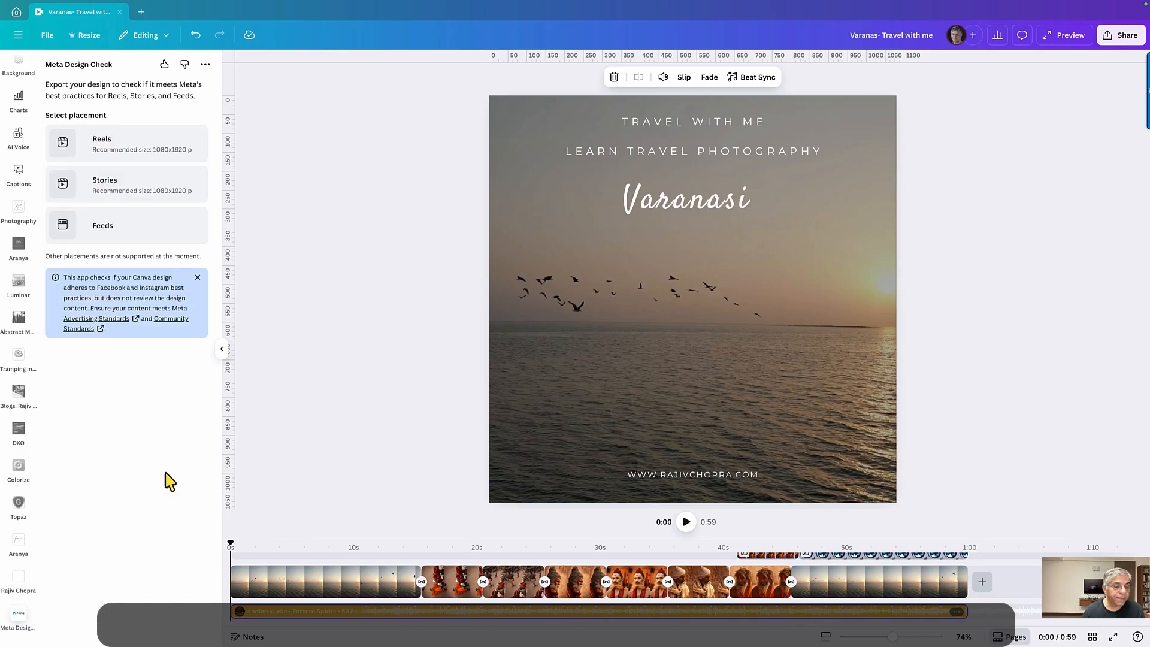
left_click(118, 230)
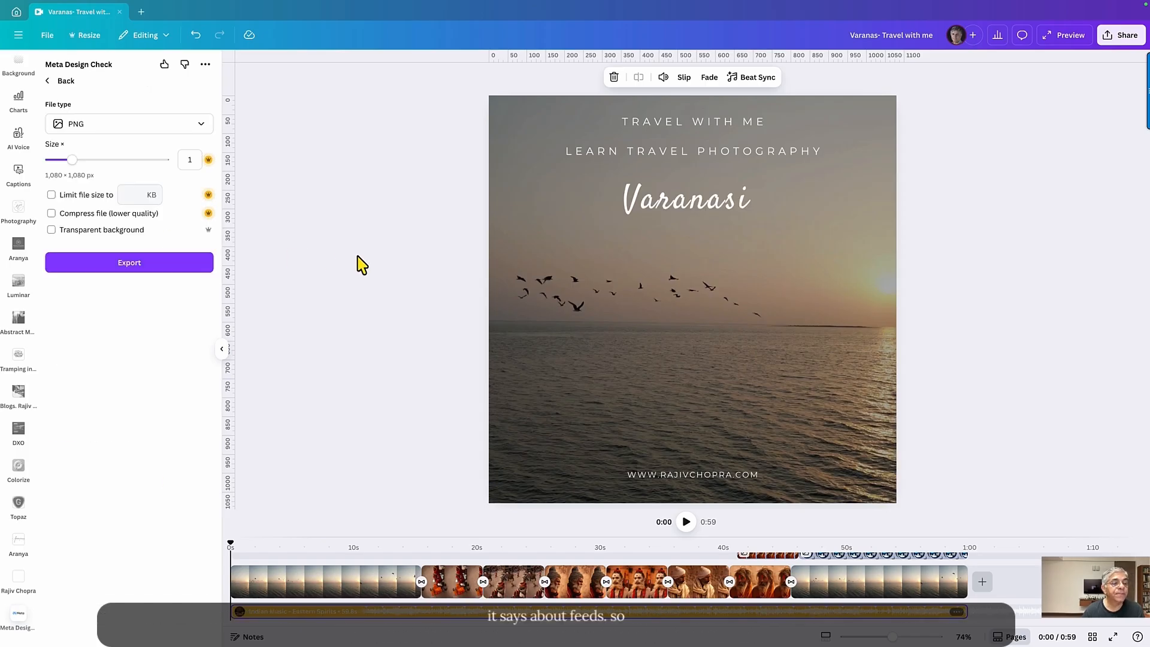
left_click(200, 125)
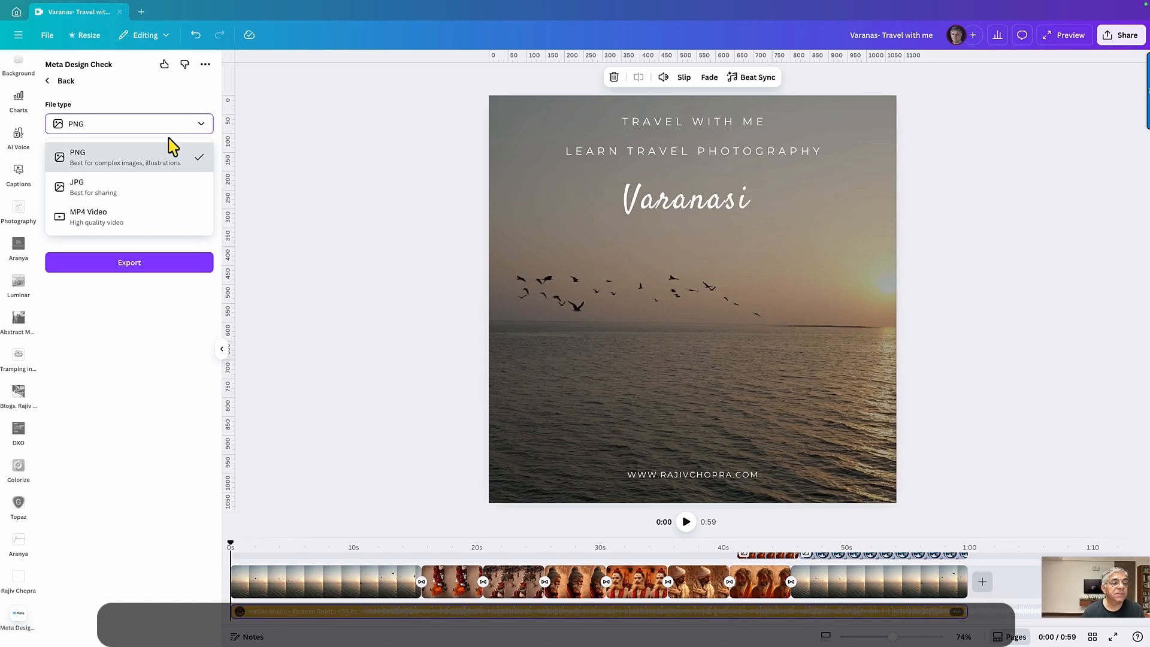
left_click(102, 218)
left_click(117, 166)
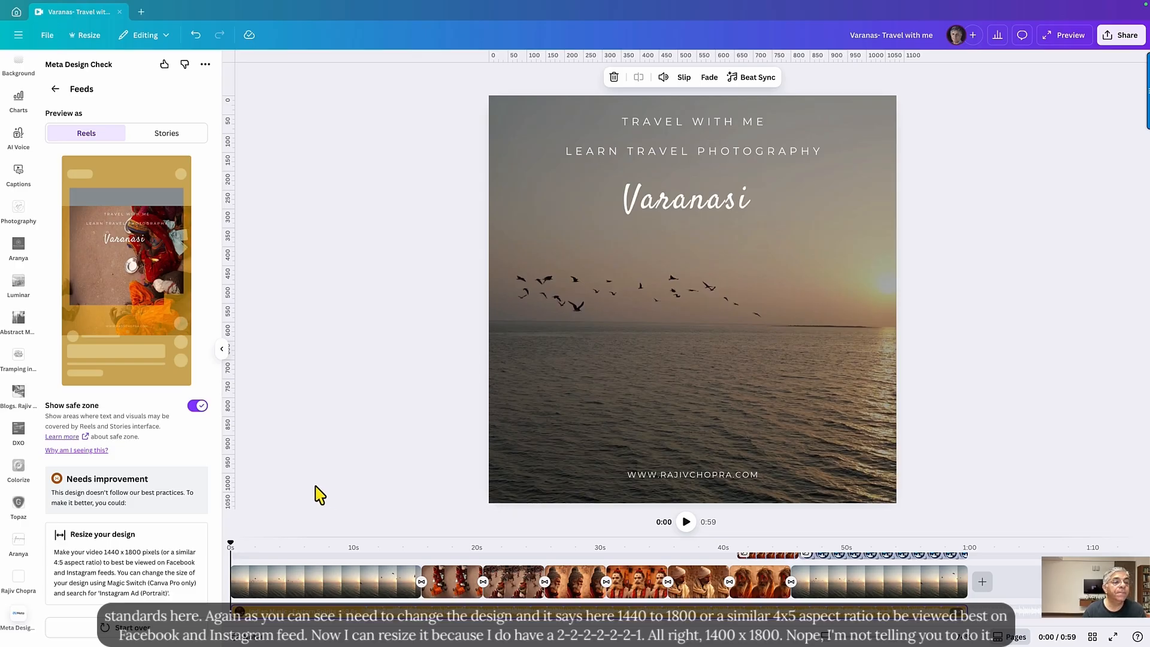
Step: Look through the full set of suggested resize formats for the design
left_click(88, 36)
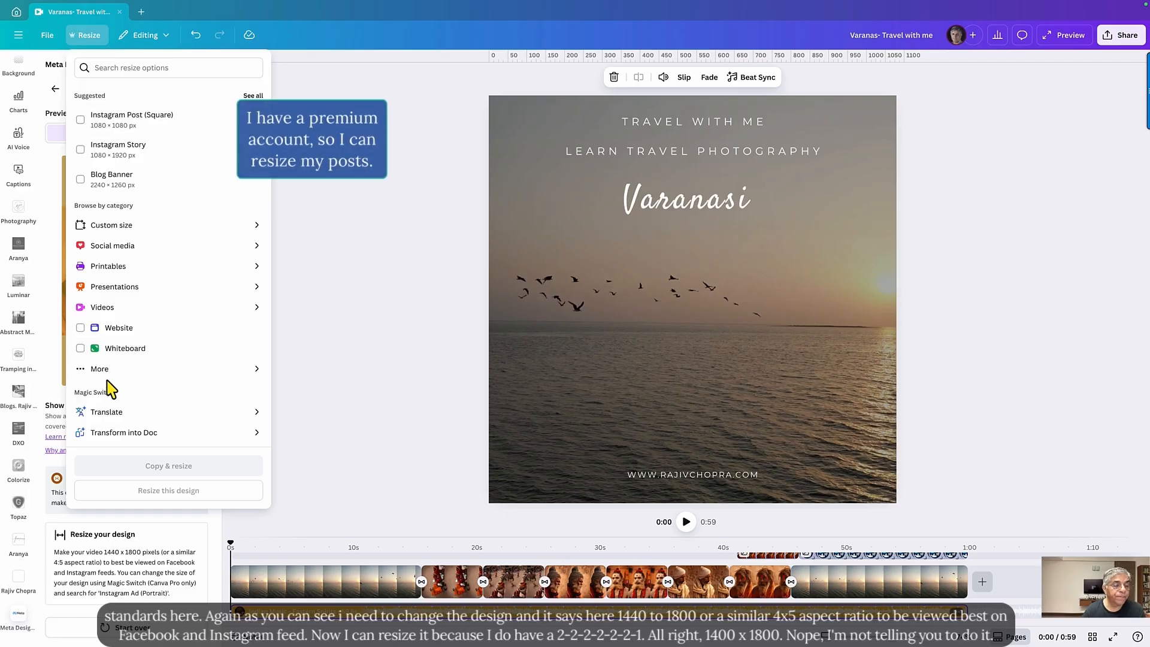
left_click(252, 97)
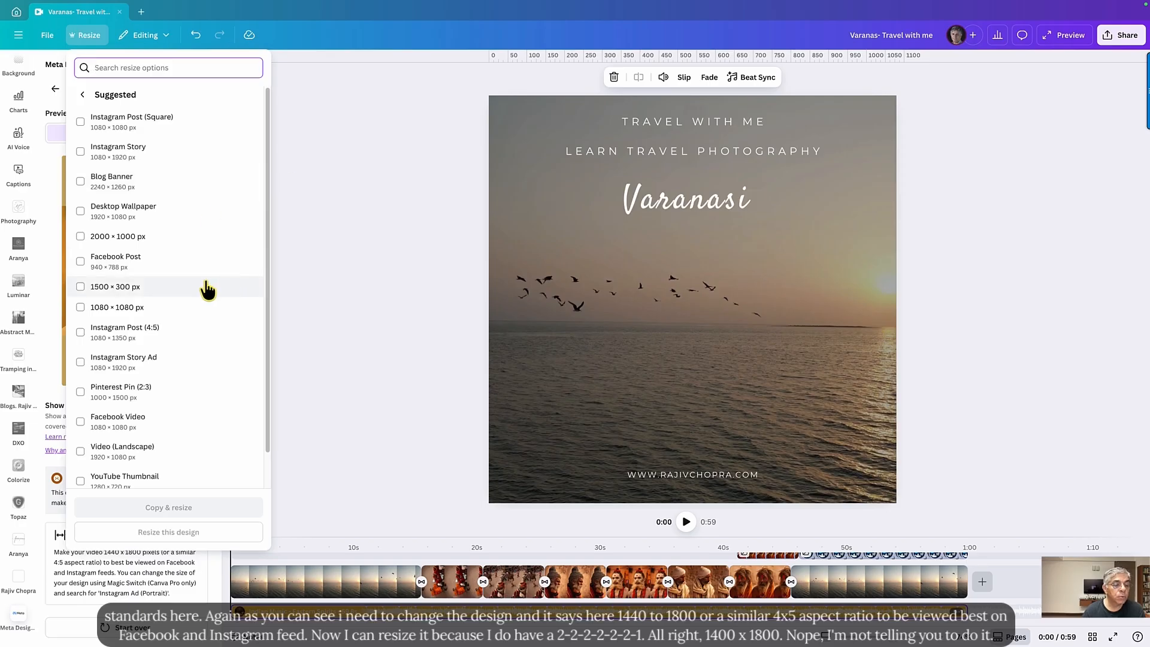
scroll(207, 289, "down", 2)
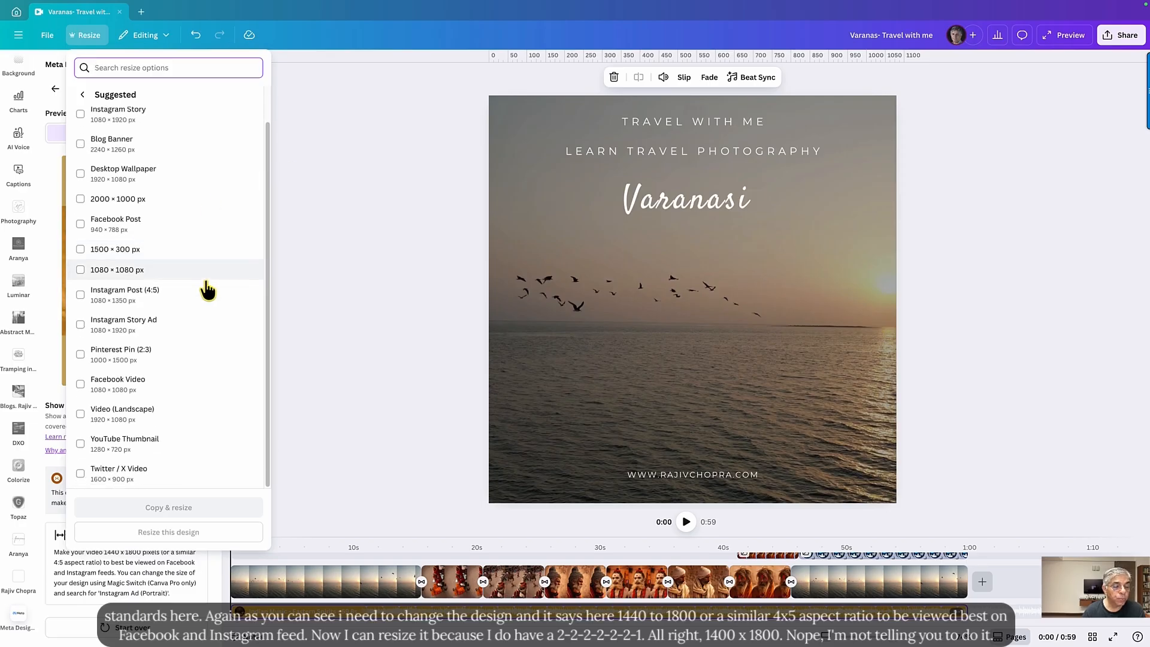
scroll(208, 290, "up", 2)
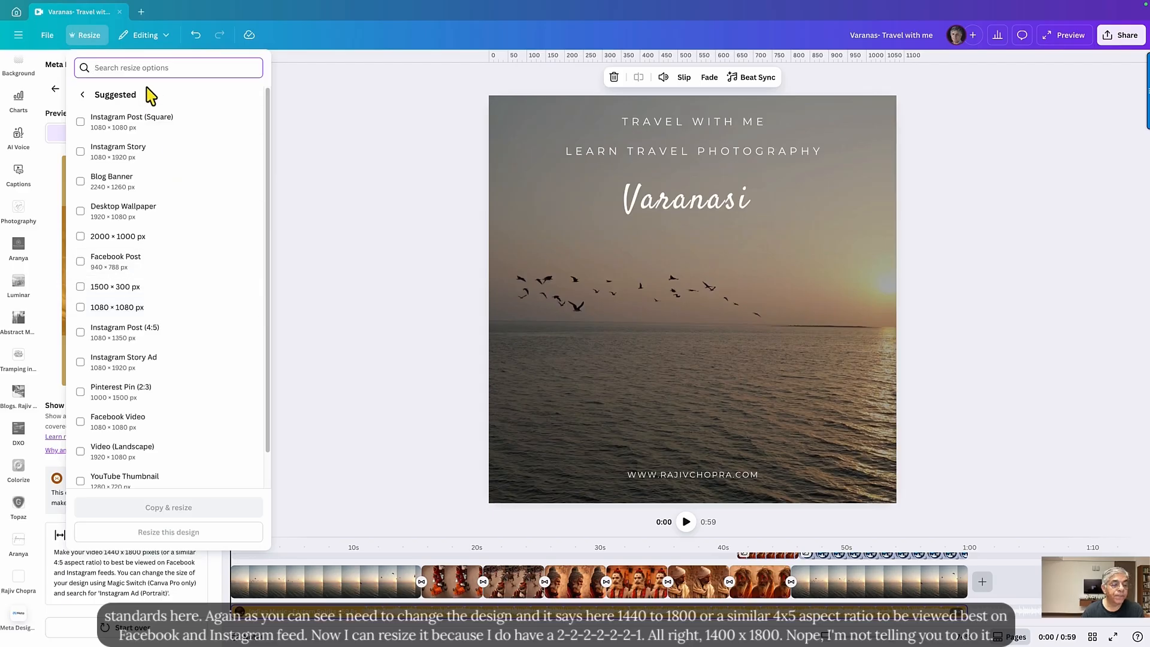
Step: Search the resize options for "1140 x 1800" and clear the search
type("1140")
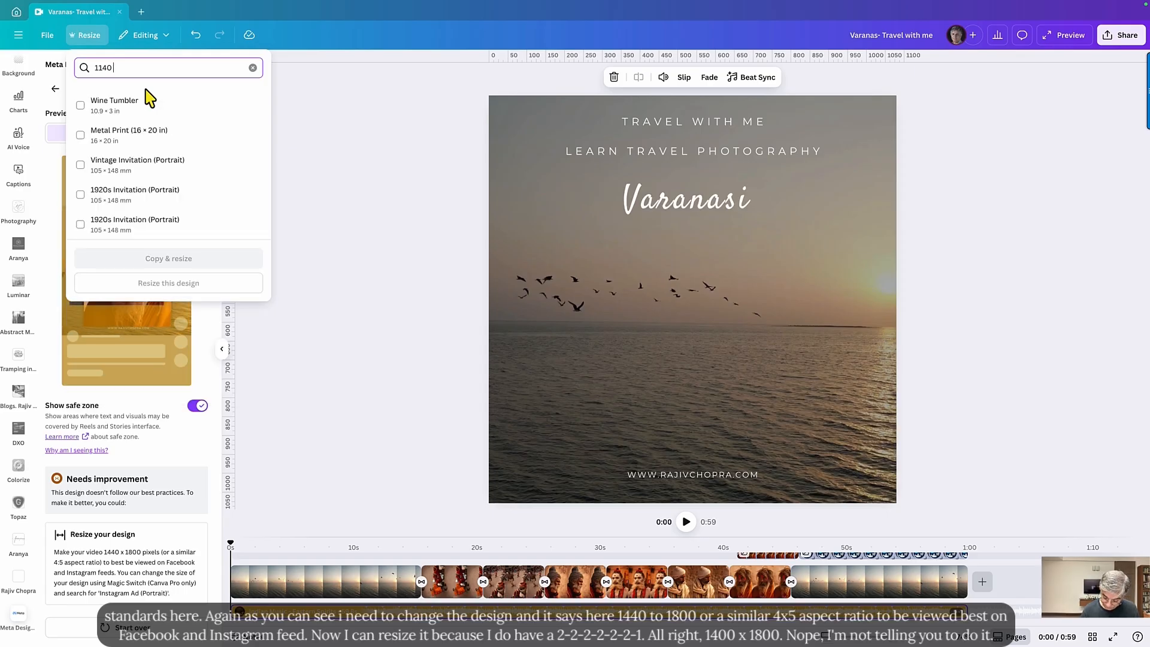
type("x 1800")
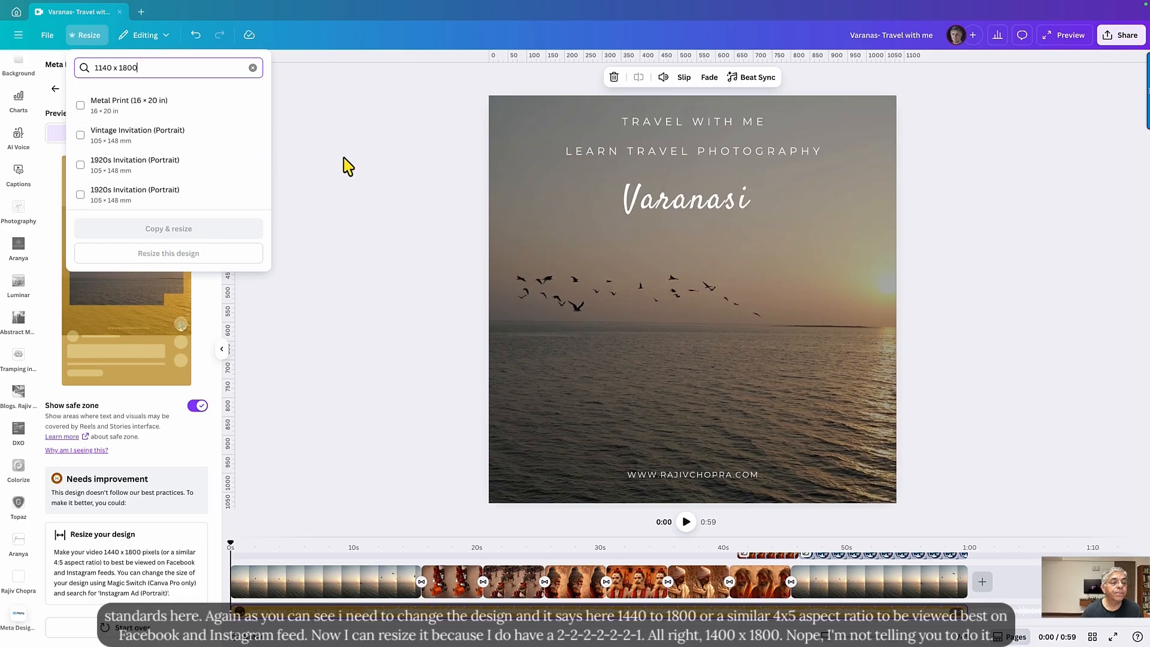
left_click(253, 68)
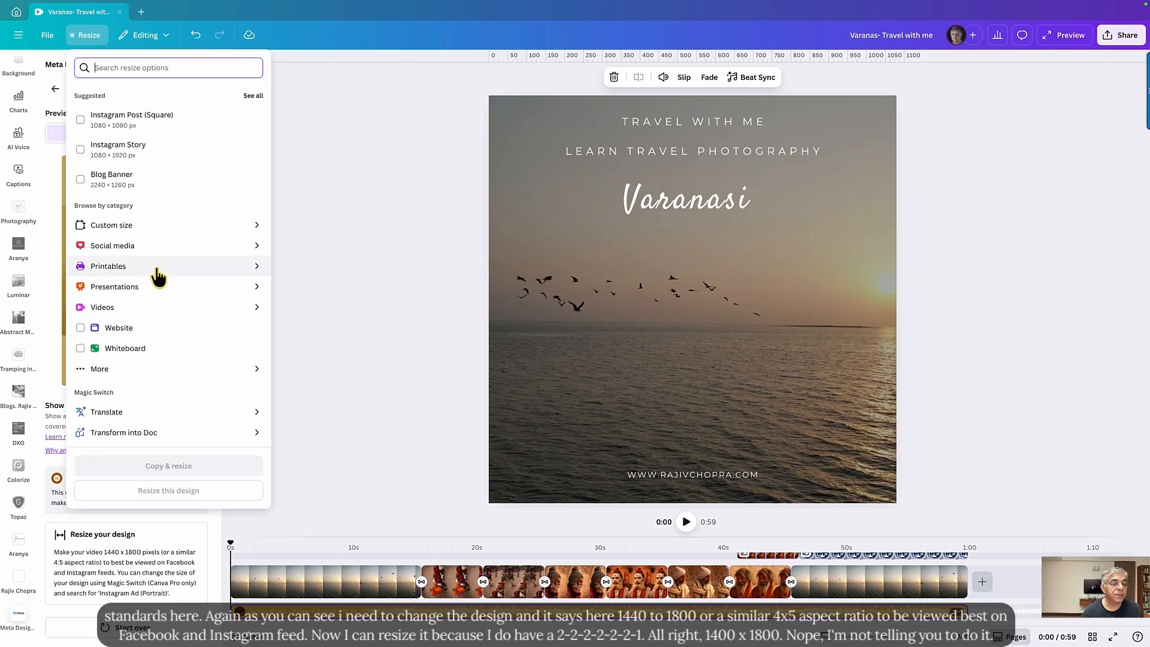
Step: Look through the resize formats in the More category and return to the category overview
left_click(88, 375)
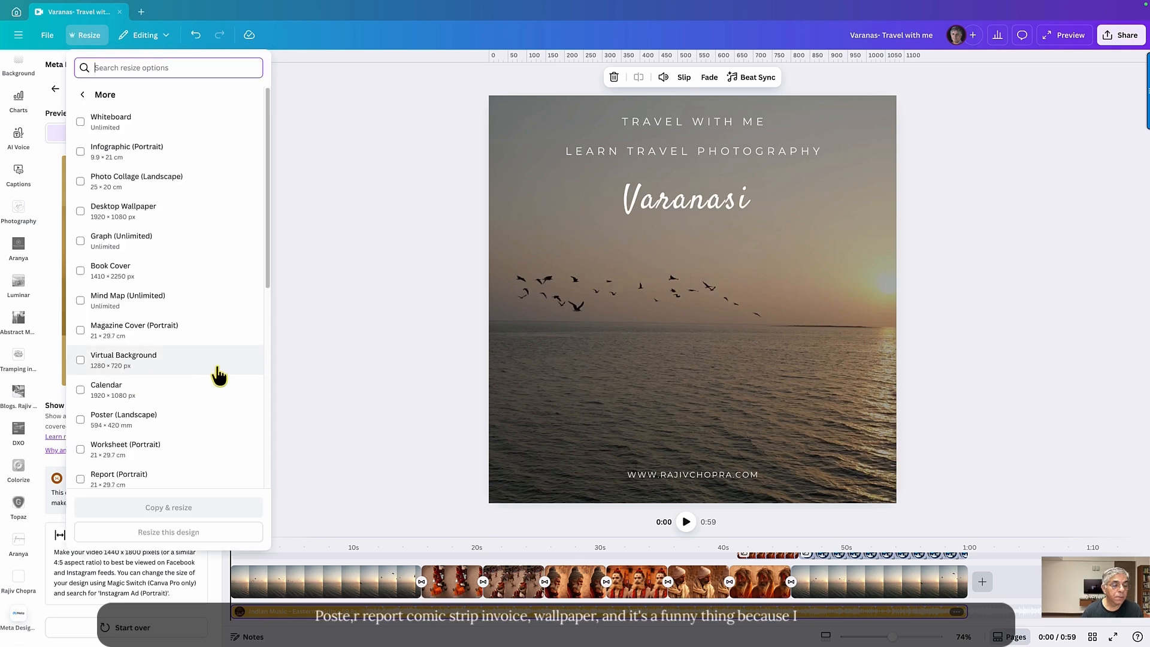
scroll(160, 398, "down", 3)
scroll(162, 396, "down", 5)
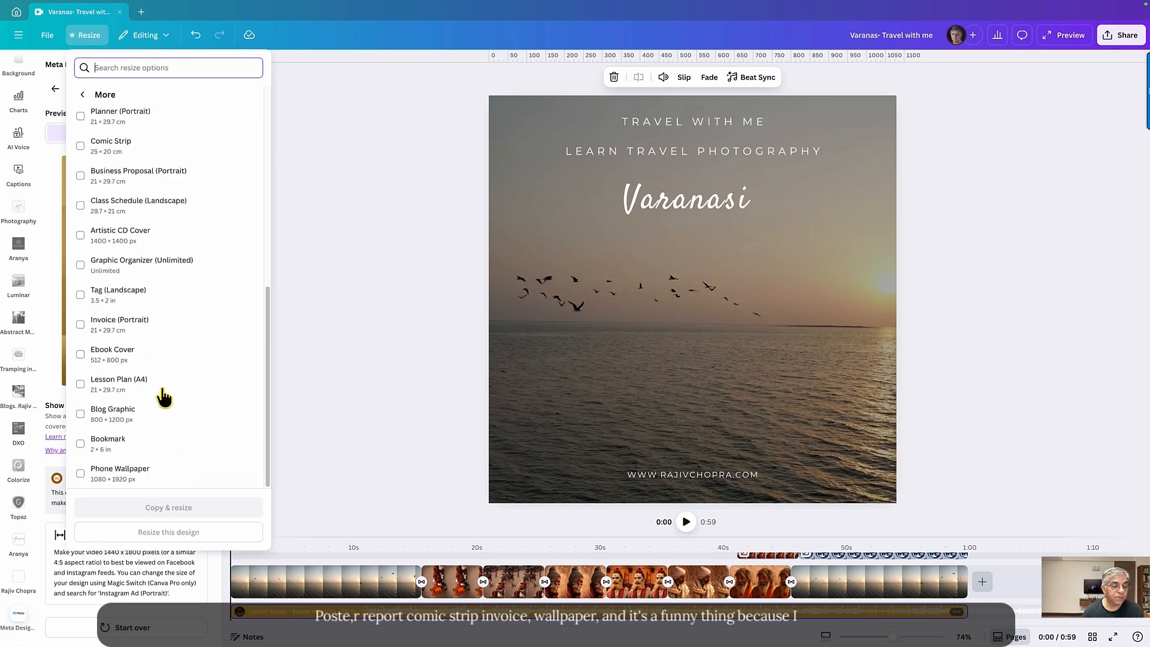
scroll(162, 396, "up", 8)
scroll(167, 393, "down", 8)
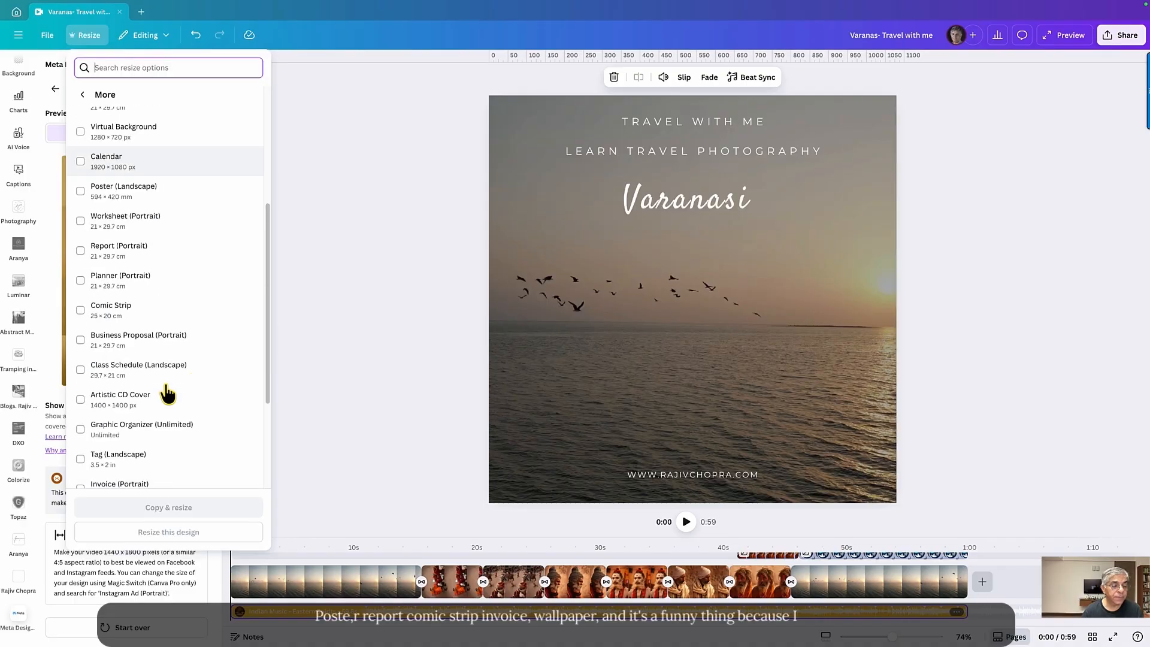
scroll(167, 394, "up", 8)
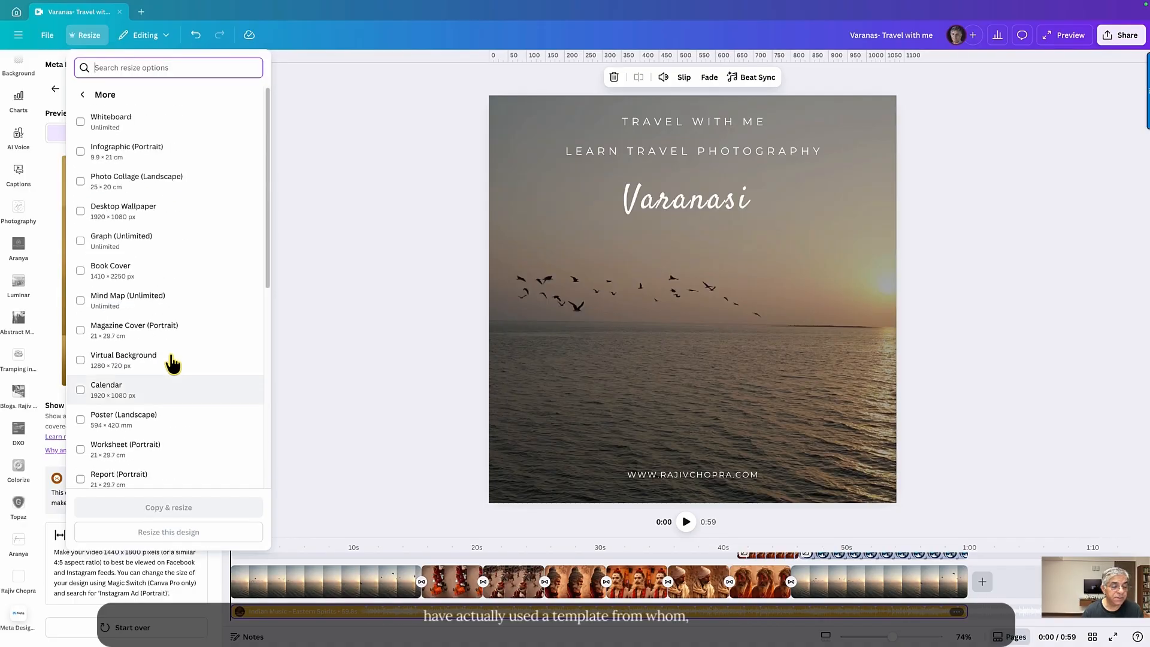
left_click(96, 96)
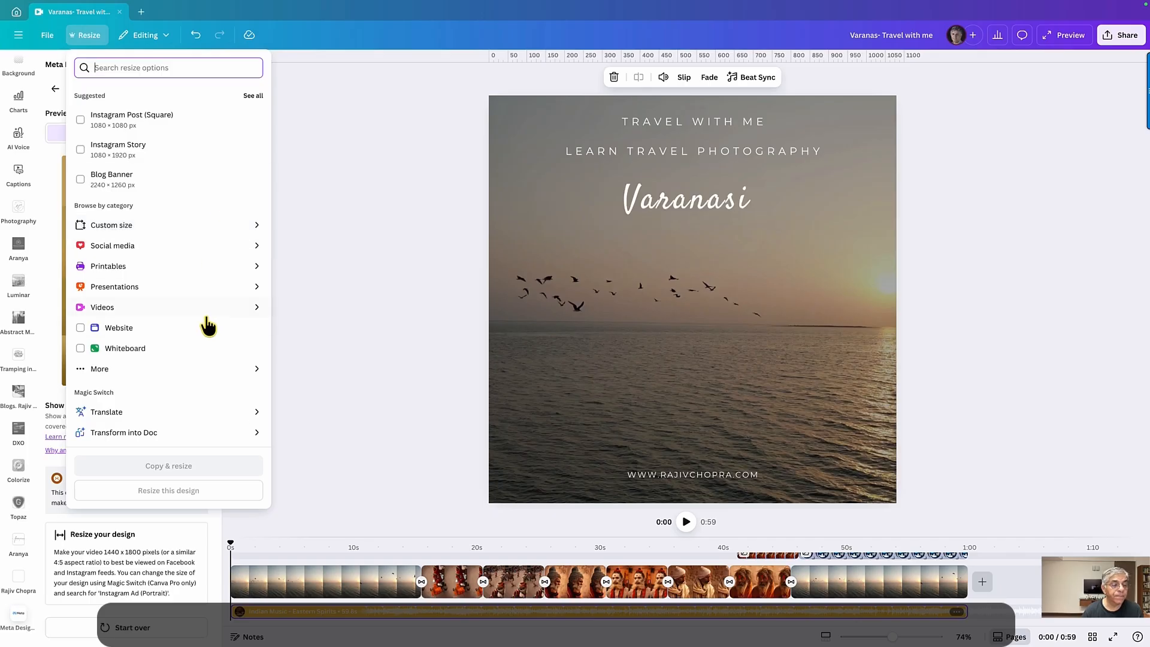
Step: Create a resized copy of the design in the suggested Facebook Post format (940 × 788 px)
left_click(253, 96)
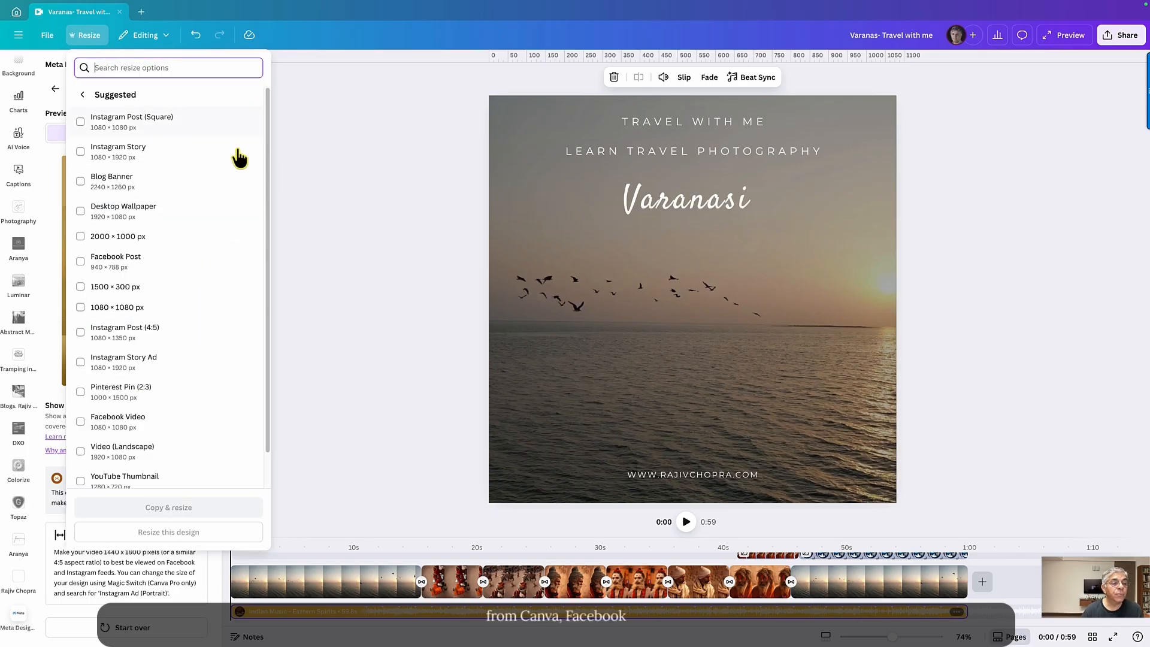
scroll(184, 289, "down", 1)
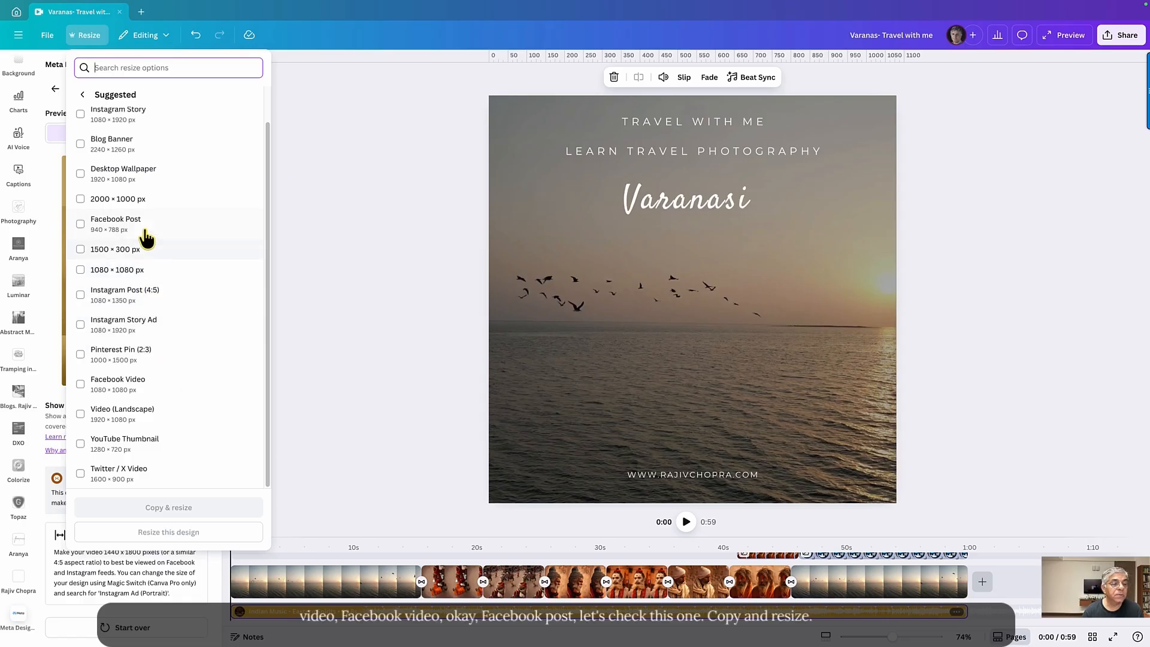
left_click(81, 224)
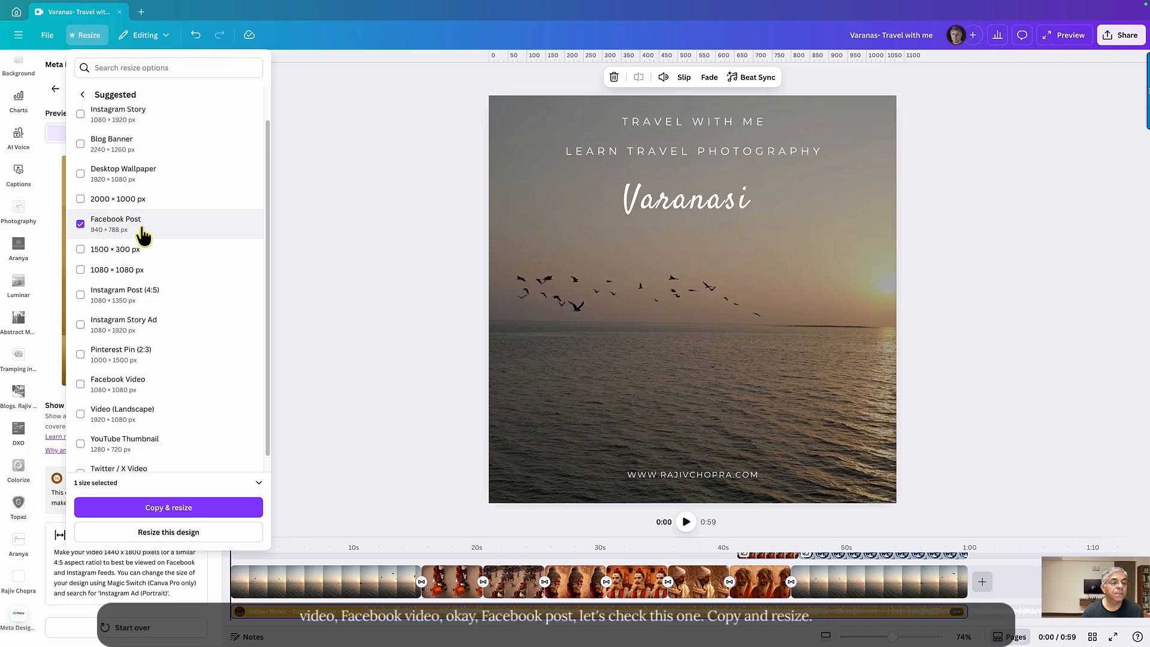
left_click(160, 508)
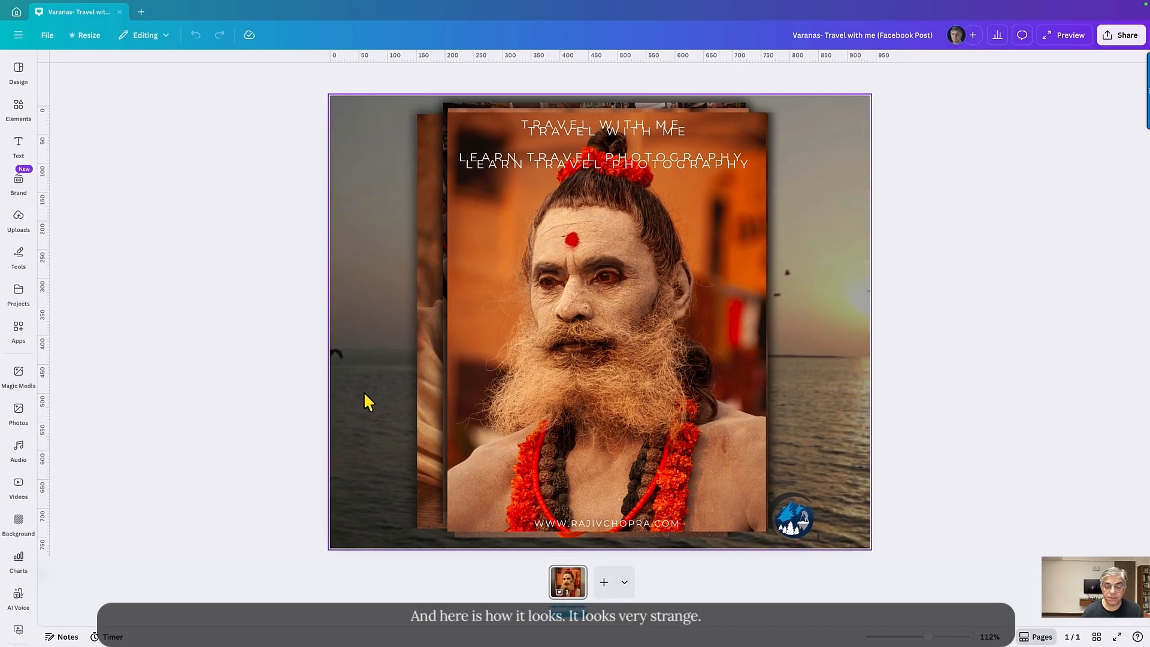
Step: Add a second page to the Facebook Post copy and try to move an element from the first page onto it
left_click(601, 582)
left_click(542, 583)
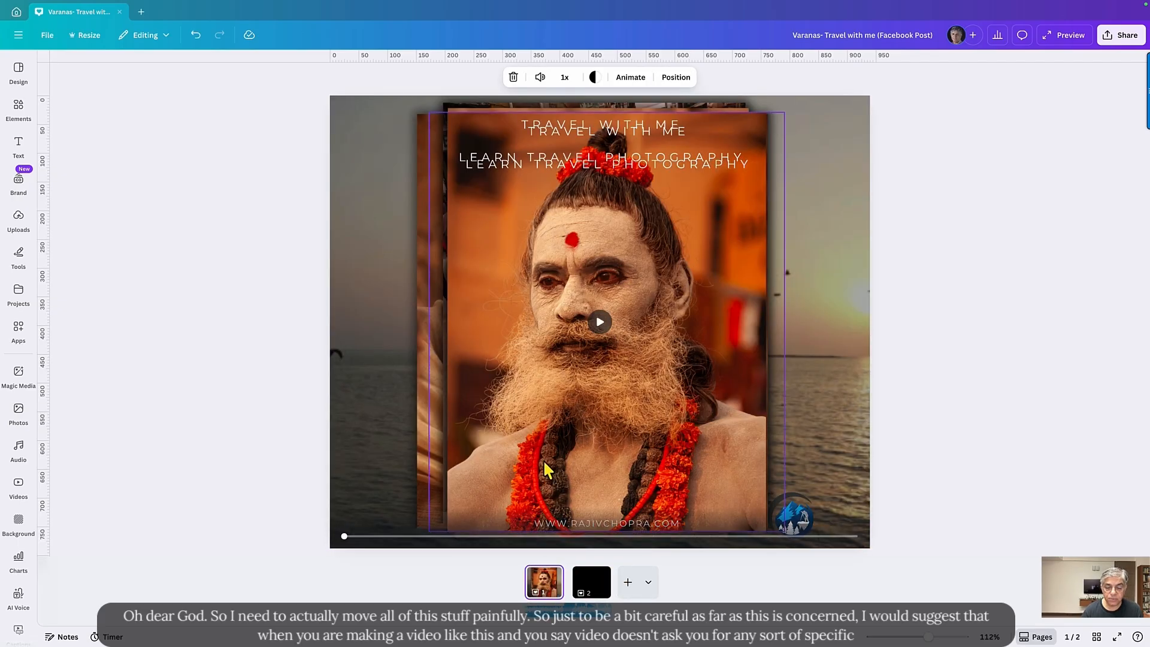
left_click_drag(547, 470, 591, 579)
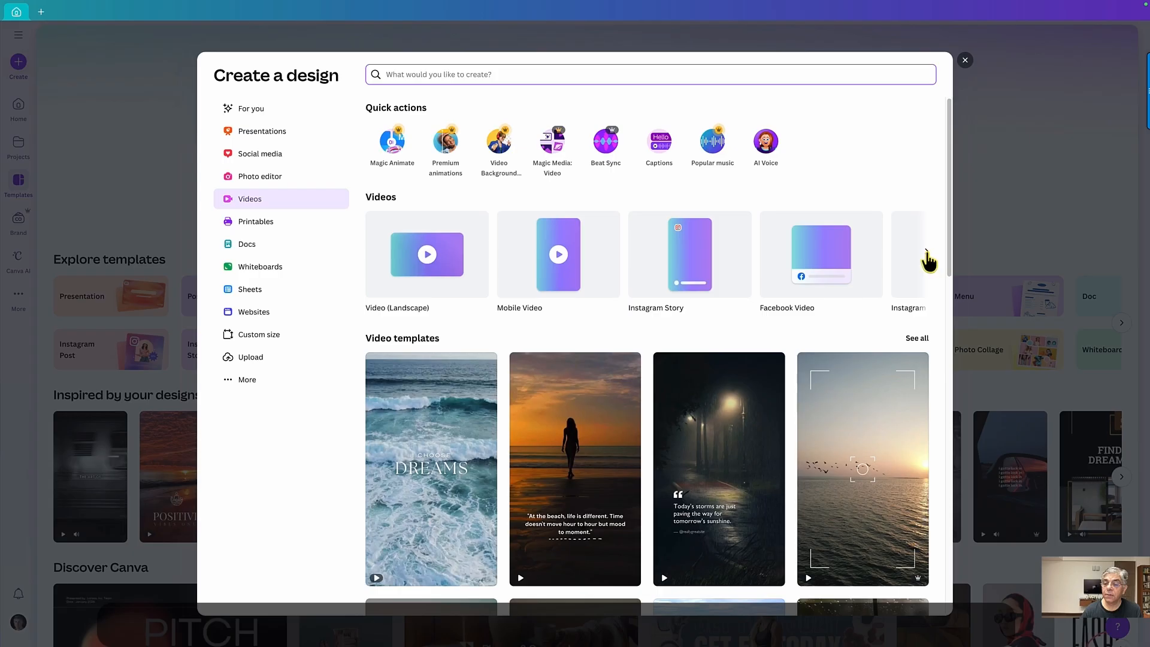
Step: Look through the video format presets offered for creating a new design
left_click(926, 252)
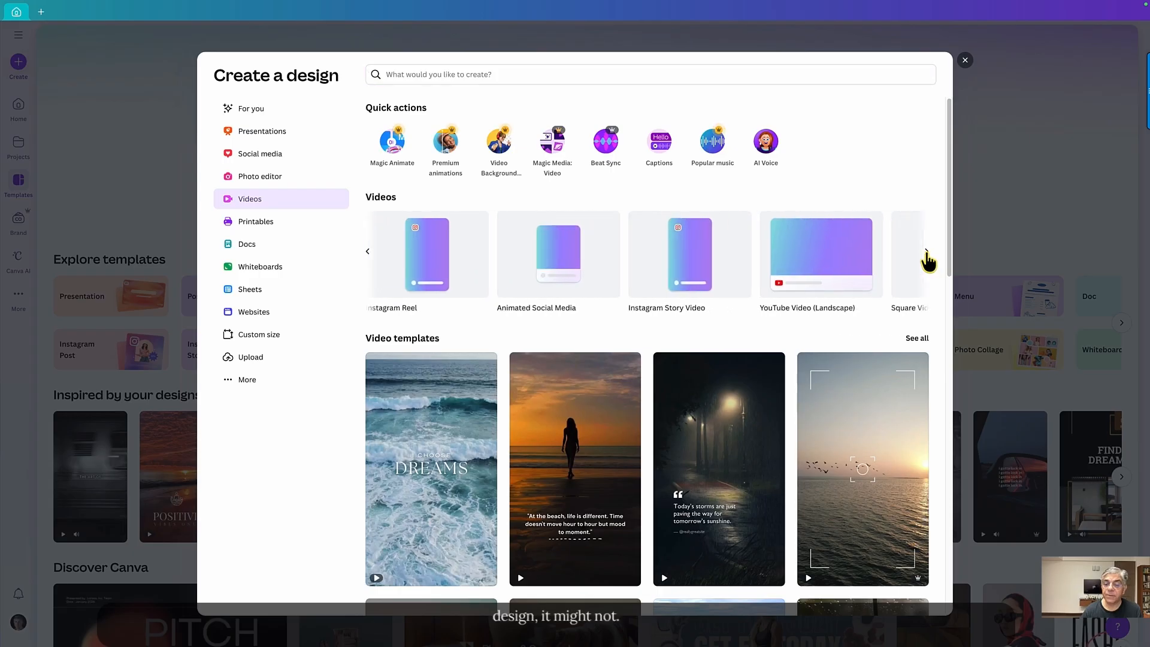
left_click(926, 255)
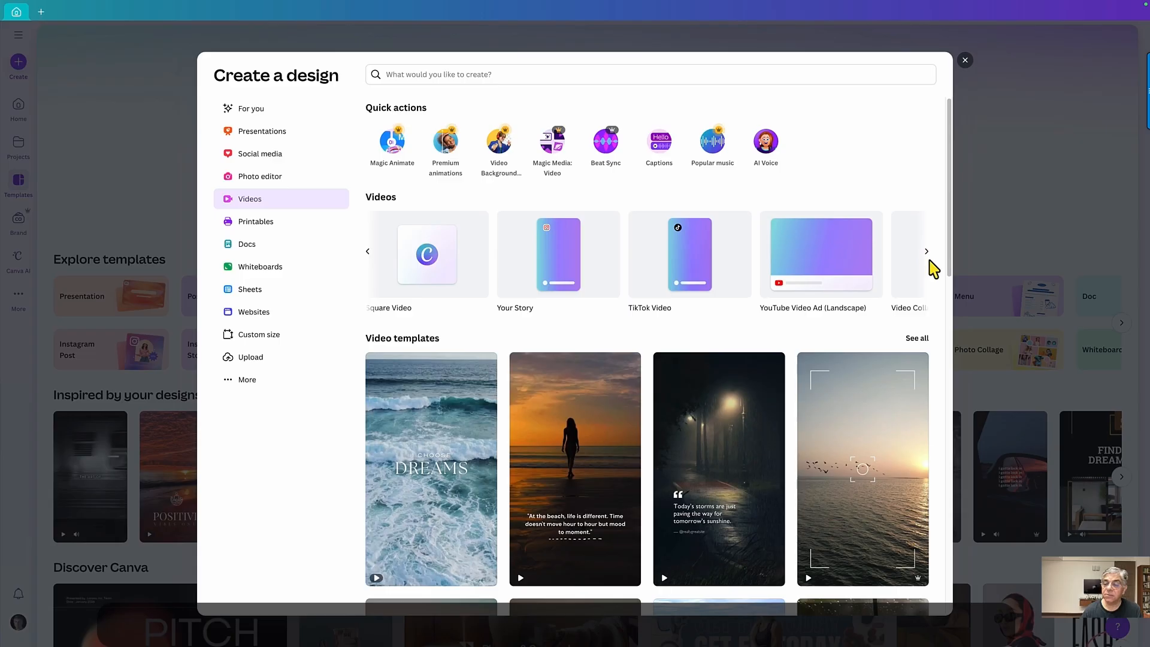
left_click(926, 254)
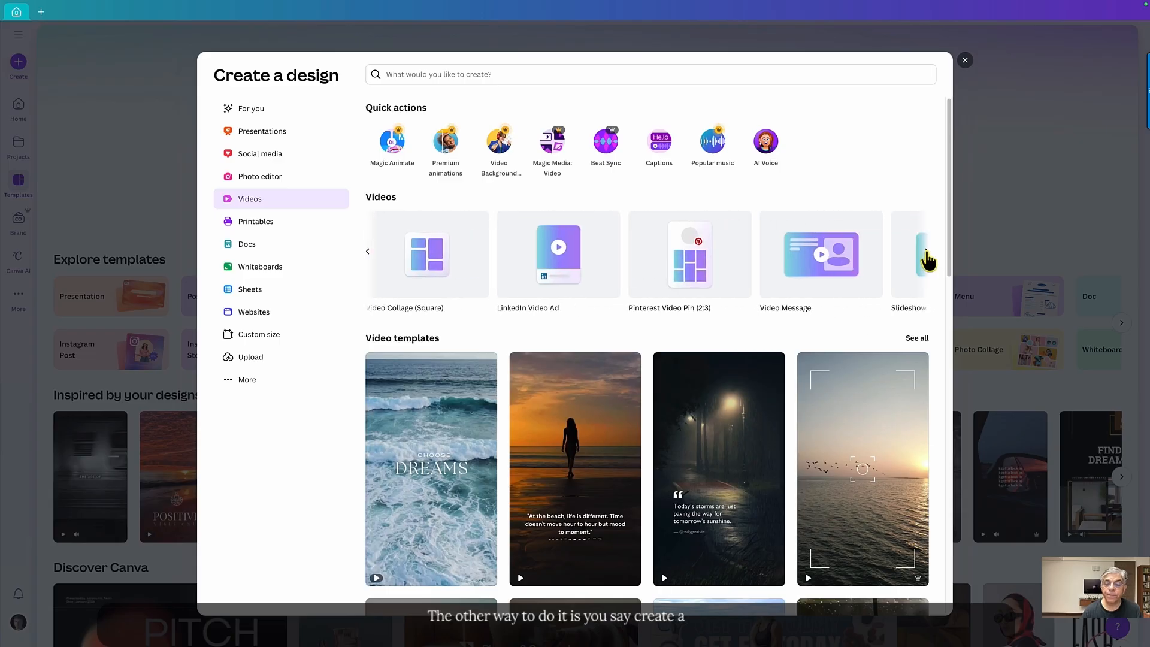
left_click(926, 254)
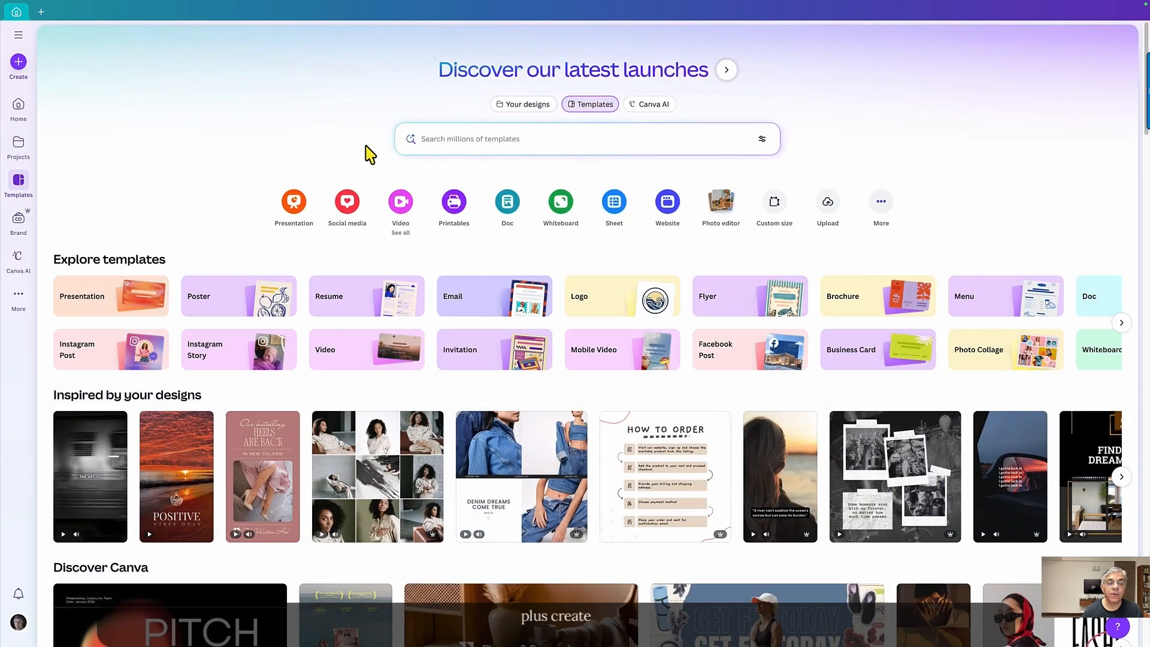
Step: Create a new custom-size design of 1440 × 1800 px from the home page
left_click(531, 114)
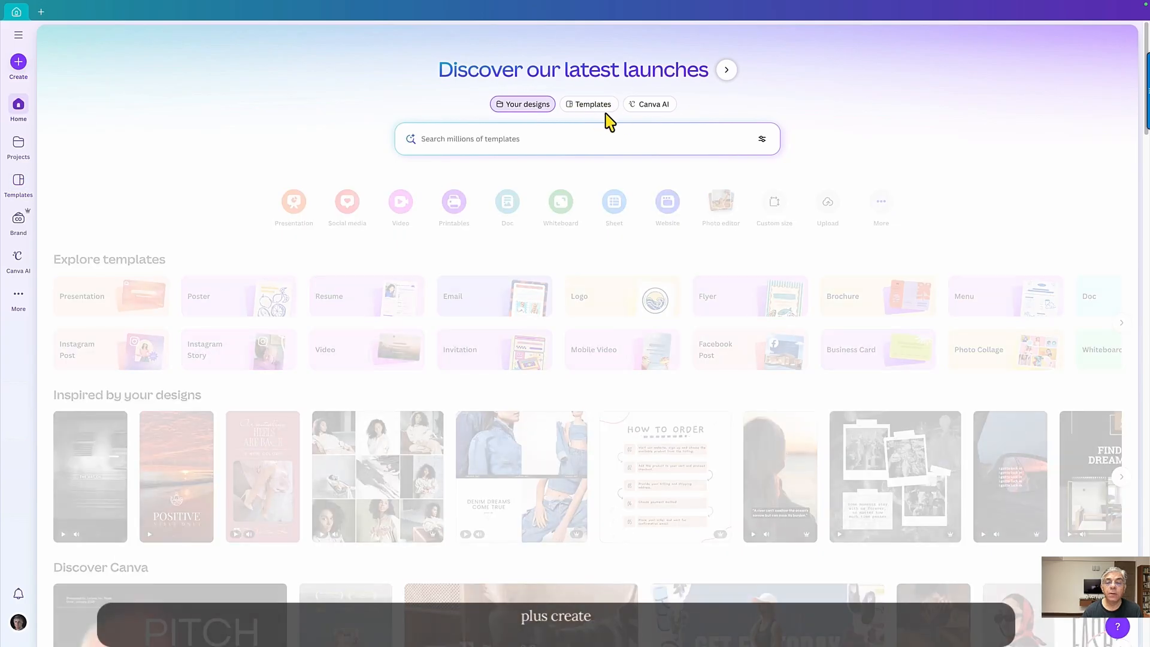
left_click(19, 65)
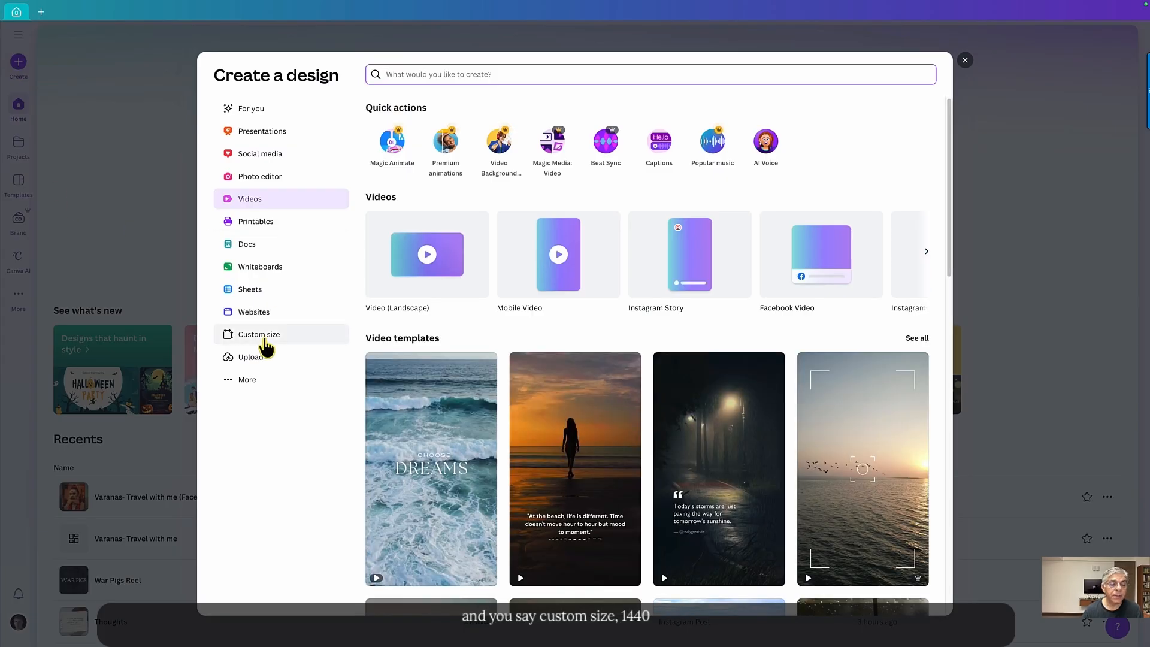
left_click(267, 337)
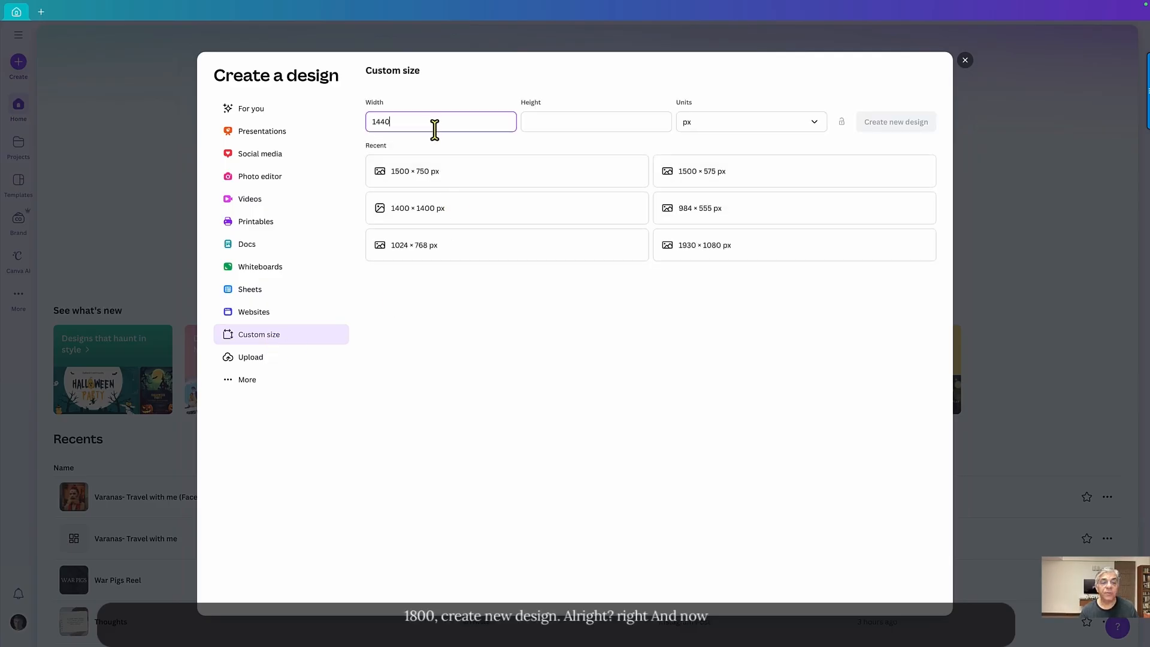
key("Tab")
type("1800")
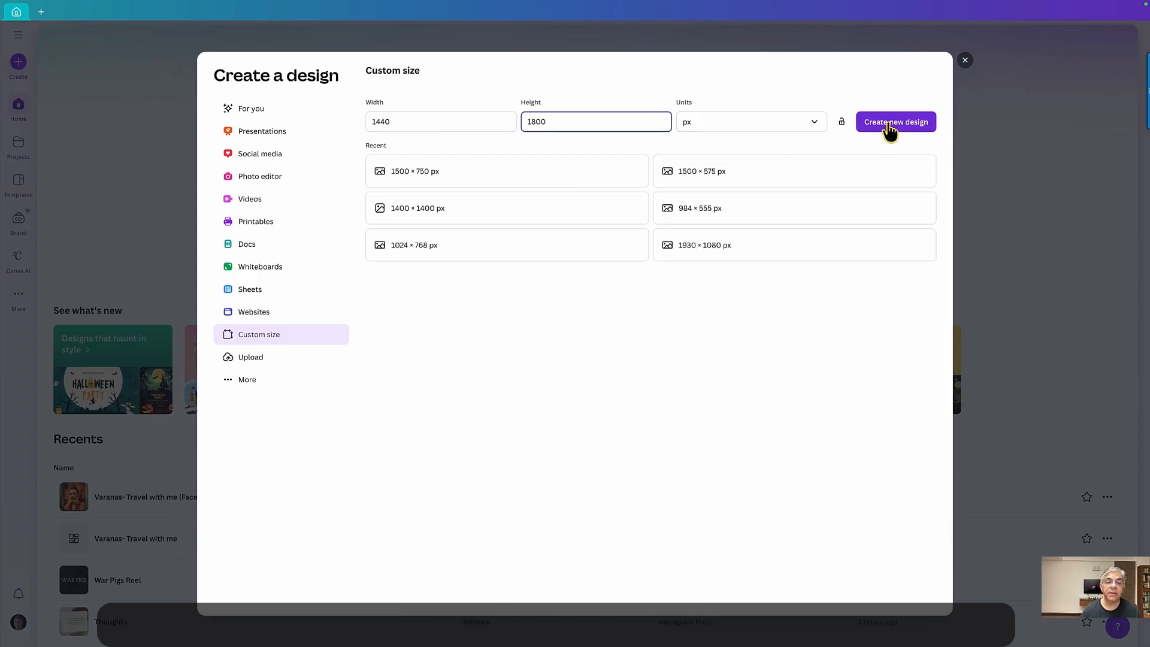
left_click(889, 124)
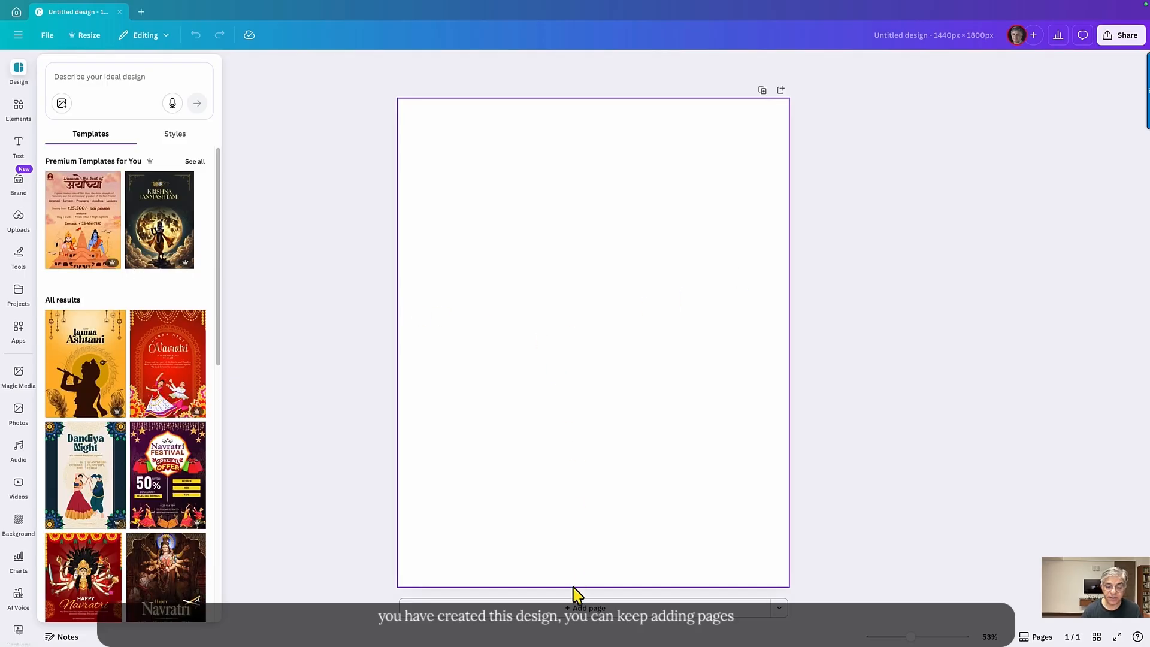
Step: Add a second blank page to the new design, show all pages in grid view, and select page 1
left_click(586, 619)
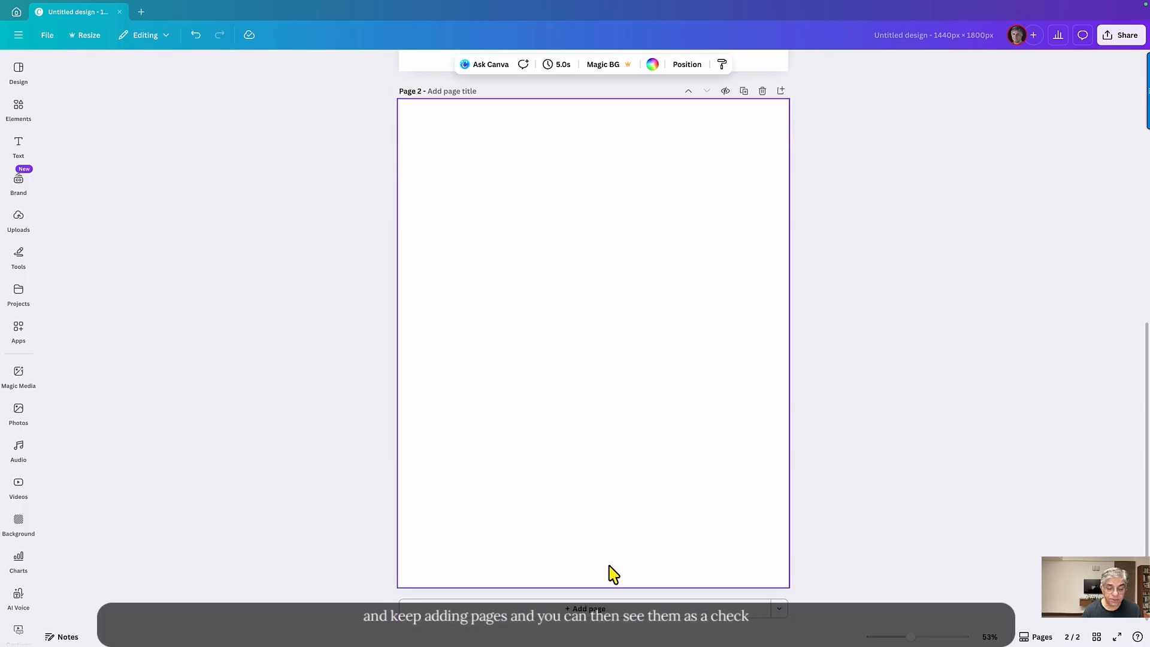
scroll(698, 351, "up", 5)
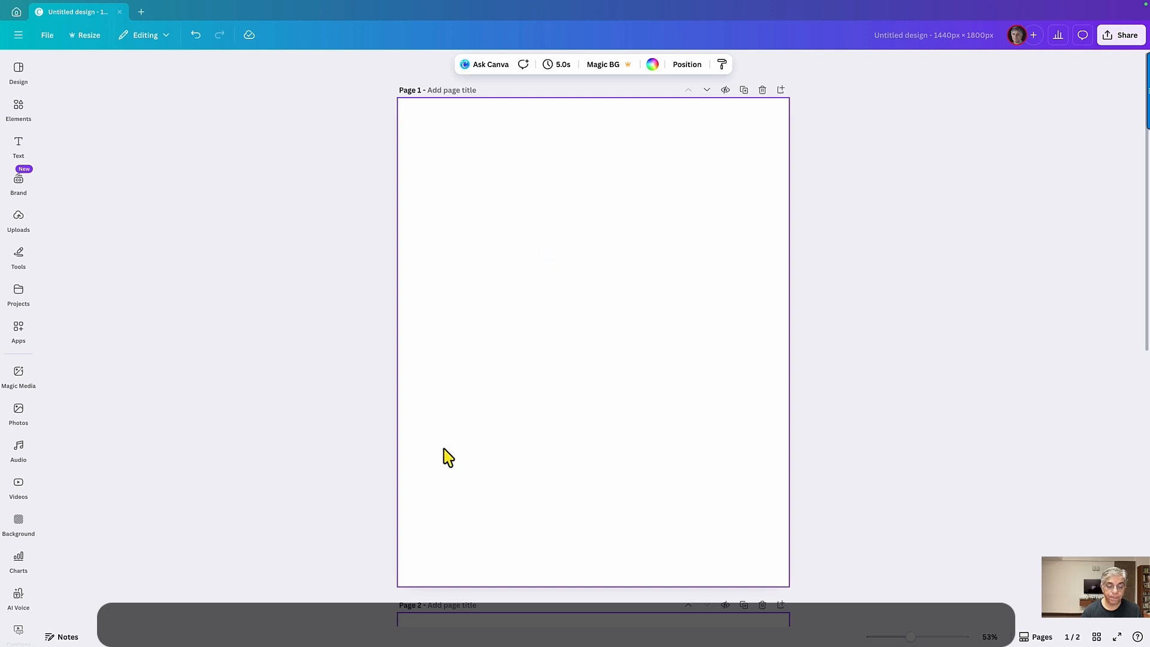
scroll(448, 458, "down", 5)
scroll(448, 460, "up", 3)
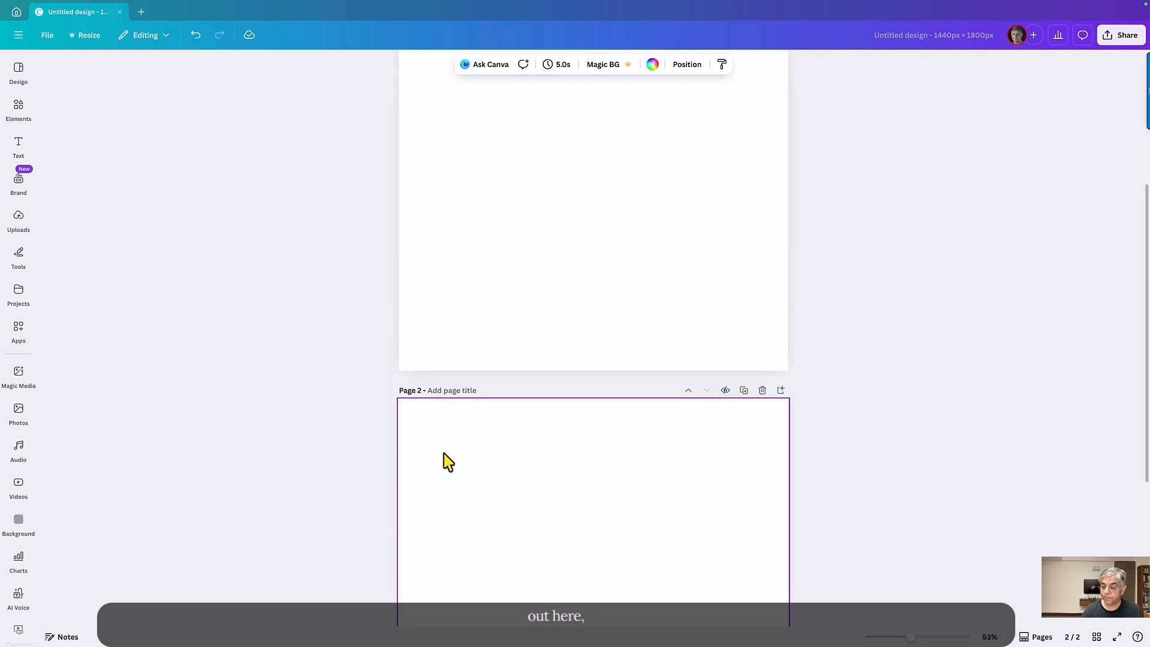
scroll(448, 461, "up", 3)
left_click(1096, 637)
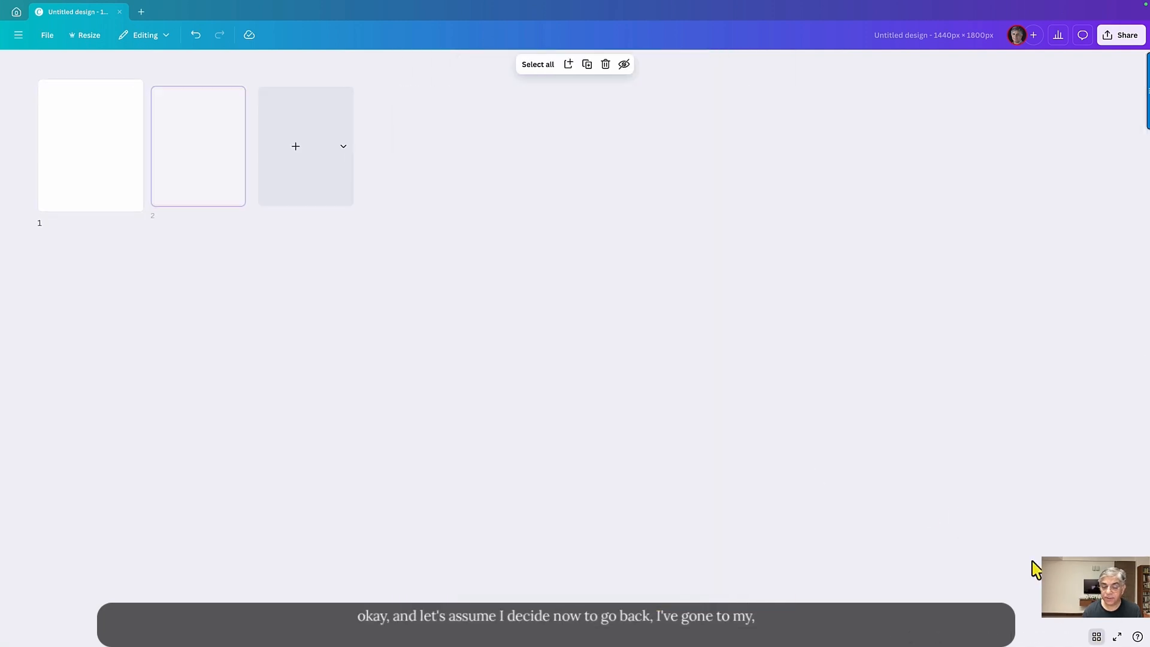
left_click(85, 162)
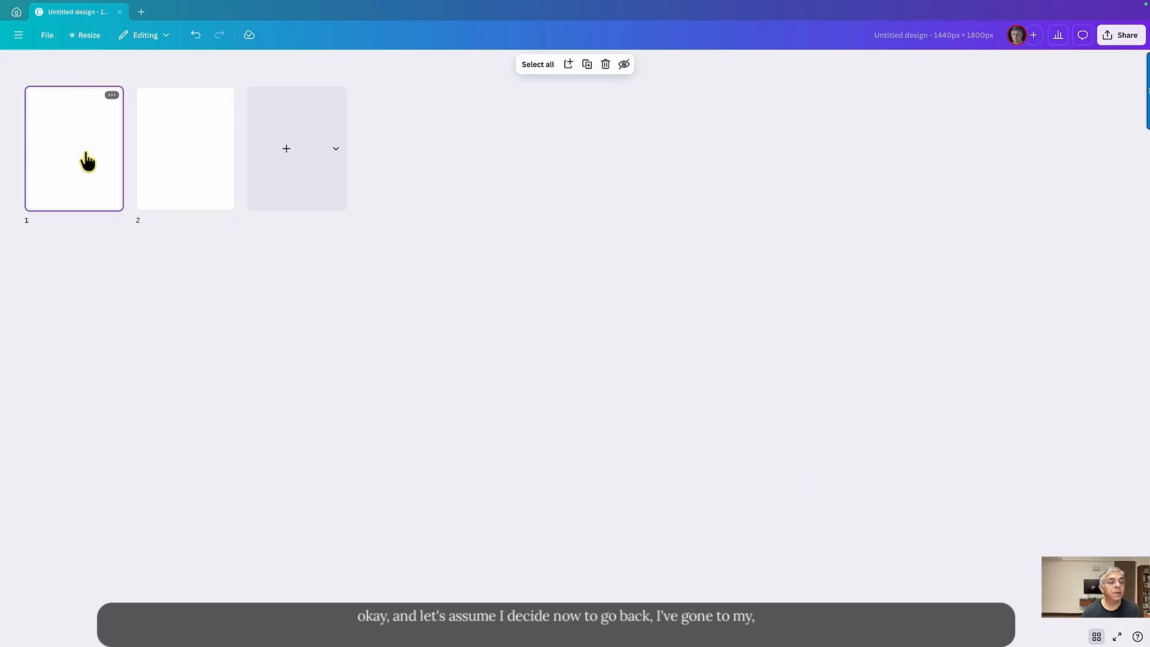
Step: Return to the home page and reopen the untitled 1440 × 1800 px design from the recent designs
left_click(20, 36)
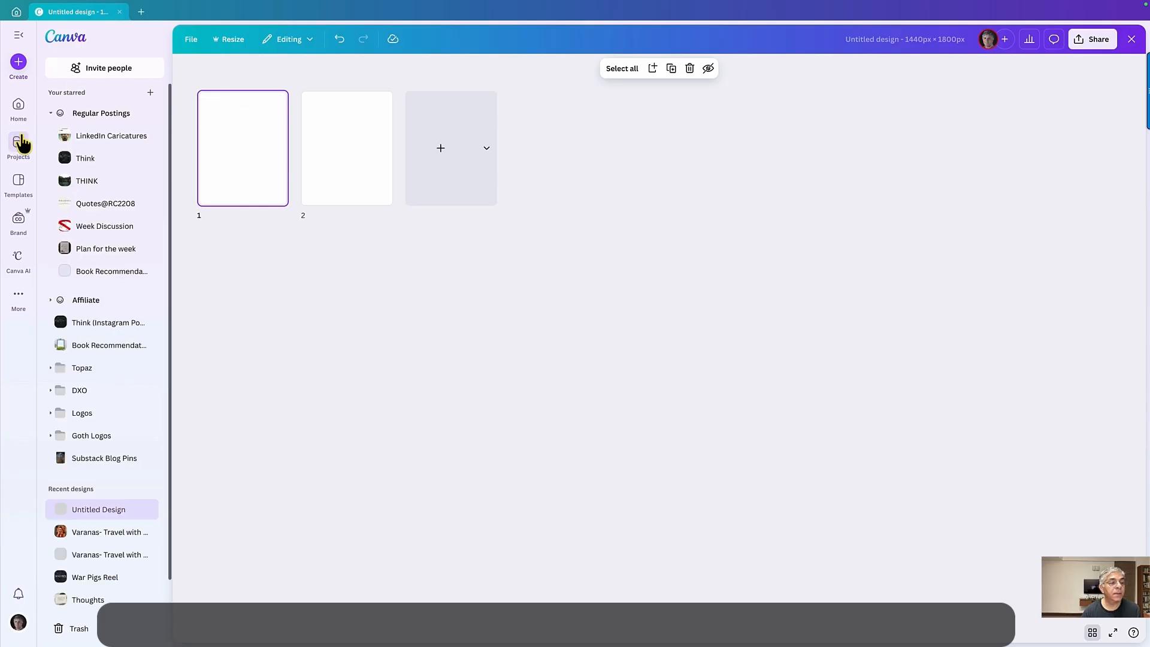
left_click(19, 106)
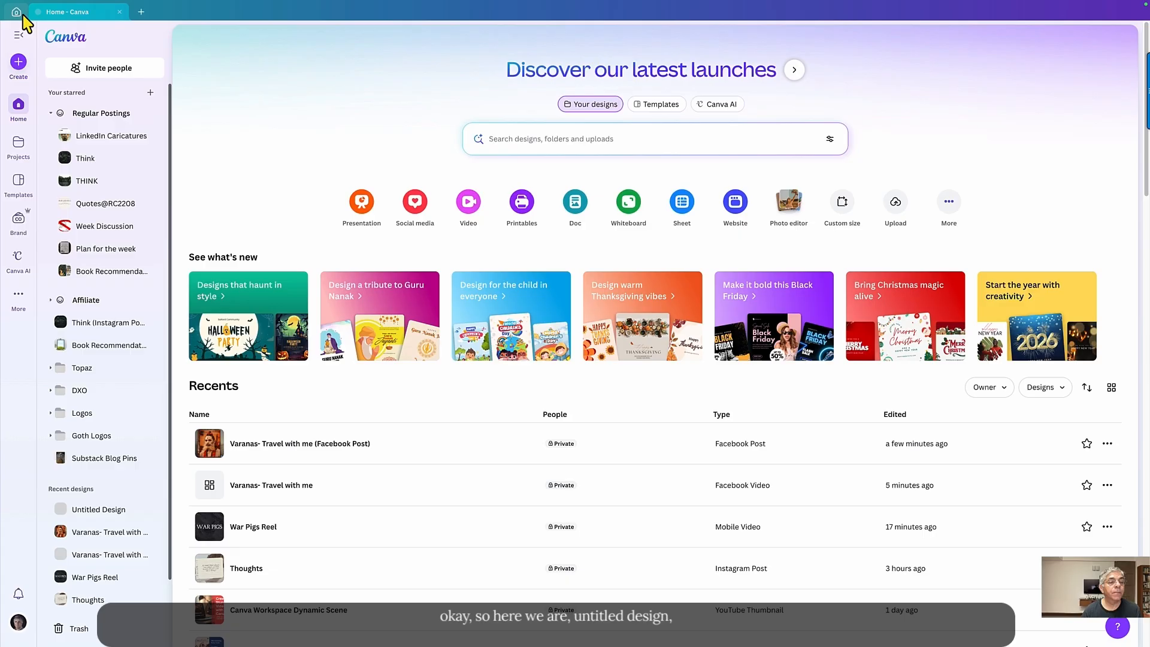
left_click(67, 41)
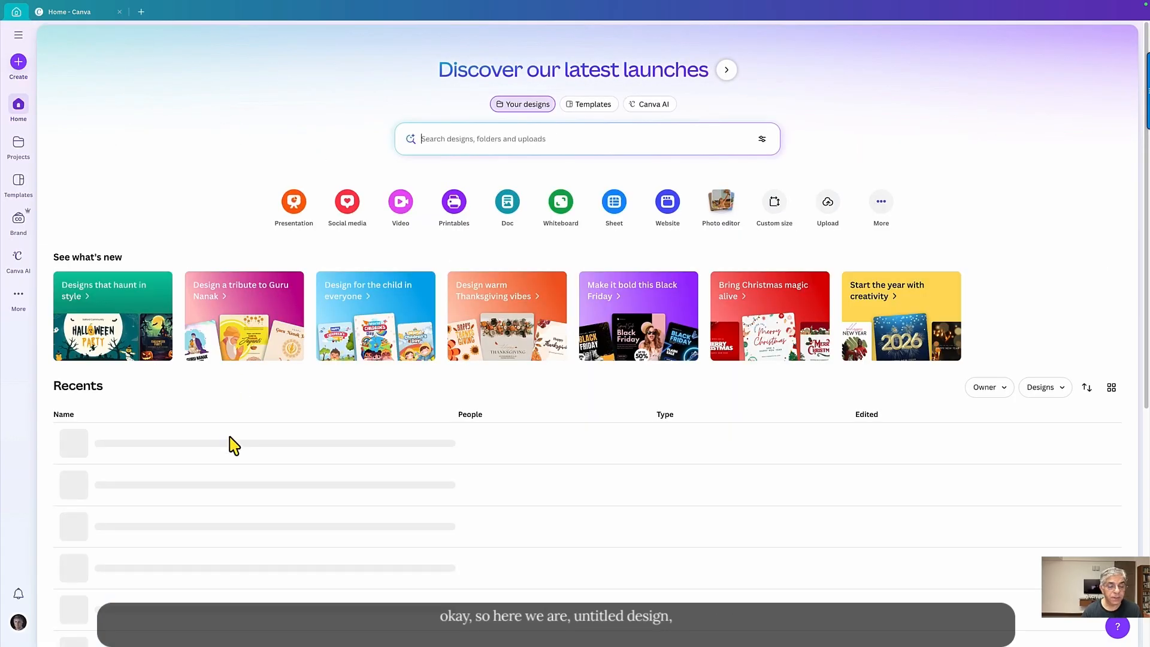
left_click(139, 450)
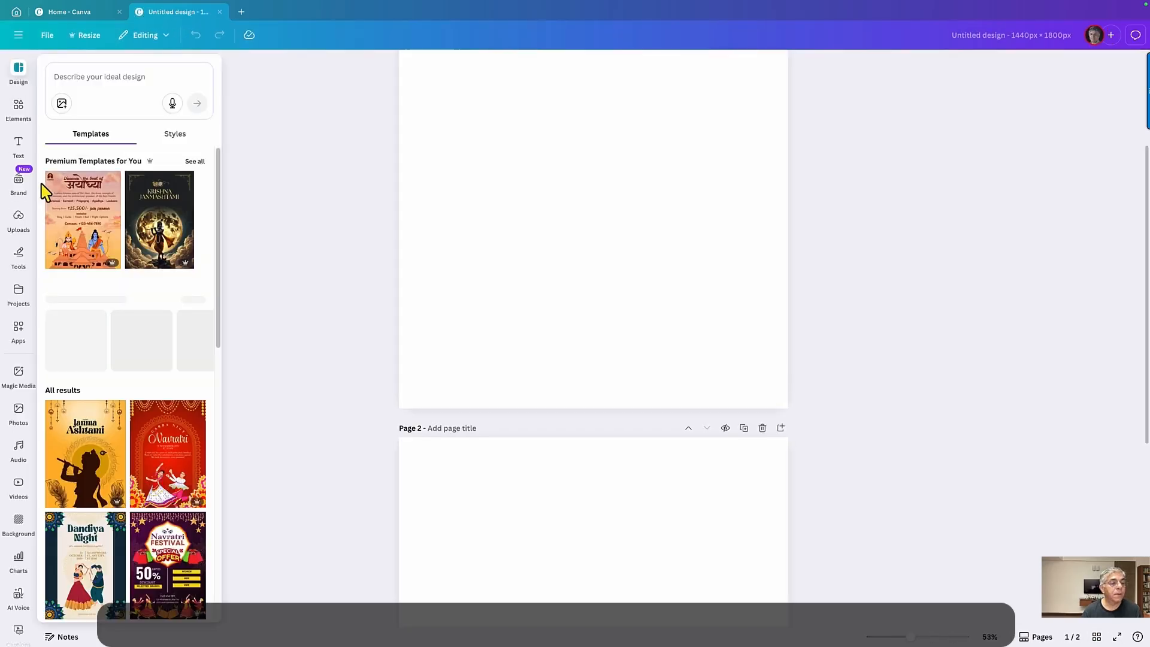
Step: Place the uploaded profile portrait of the man in the pale turban on page 1 and enlarge it to cover the page
left_click(23, 223)
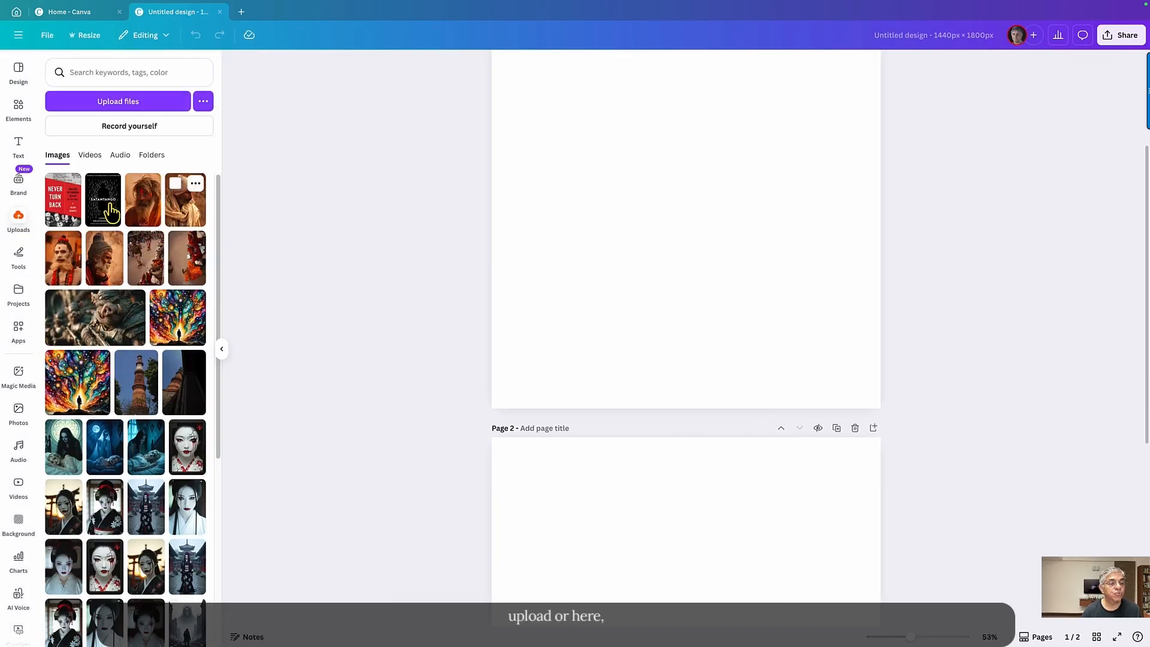
left_click(185, 201)
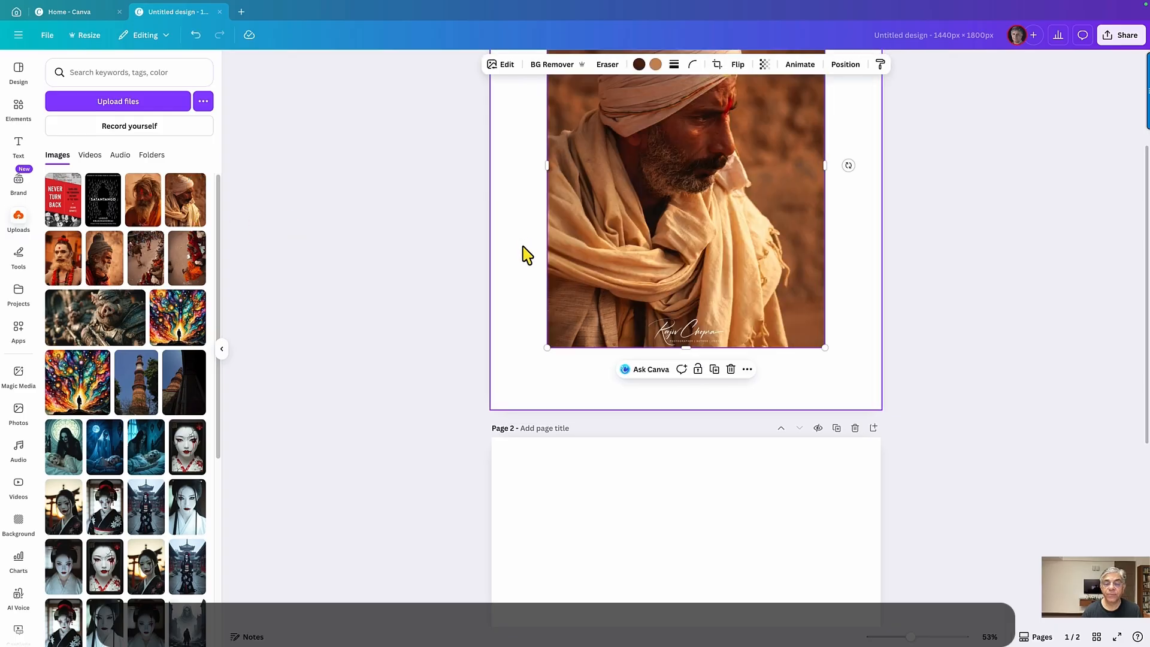
left_click_drag(689, 349, 684, 315)
left_click_drag(545, 316, 491, 381)
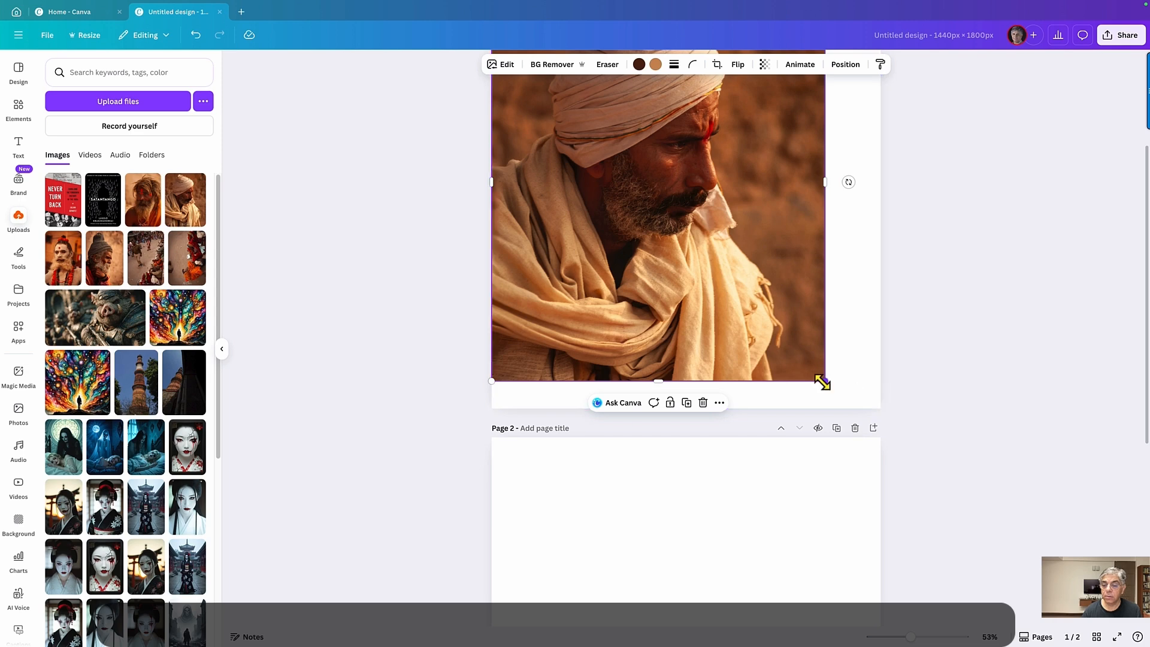
left_click_drag(825, 381, 862, 383)
scroll(761, 313, "up", 2)
scroll(762, 313, "up", 2)
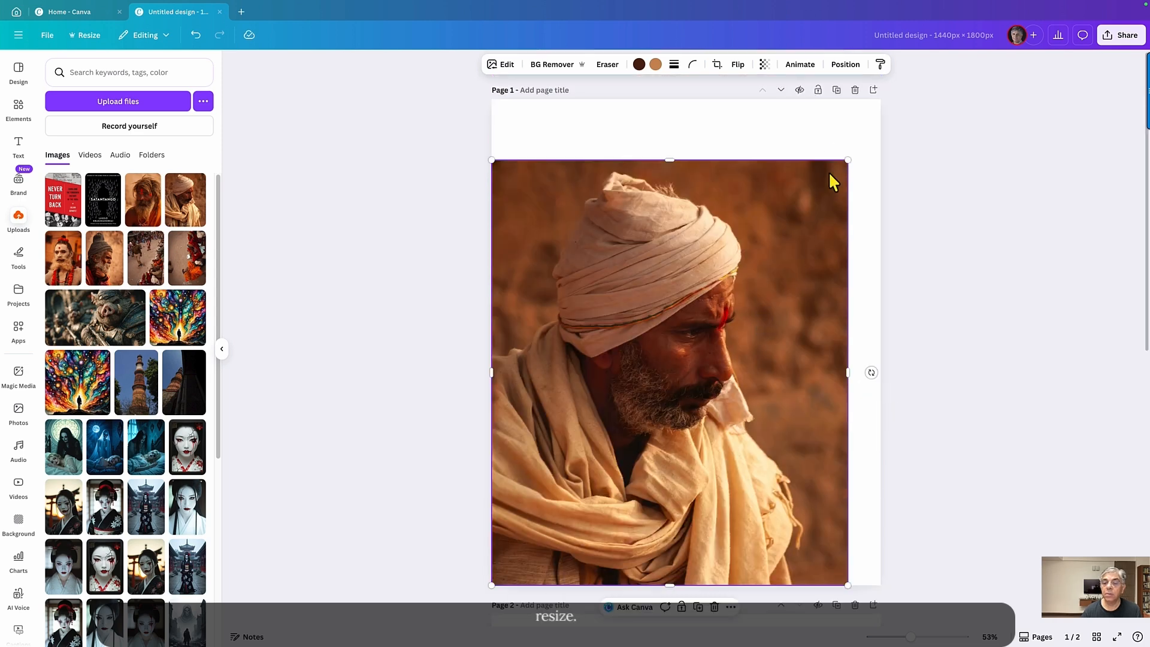
left_click_drag(846, 160, 897, 96)
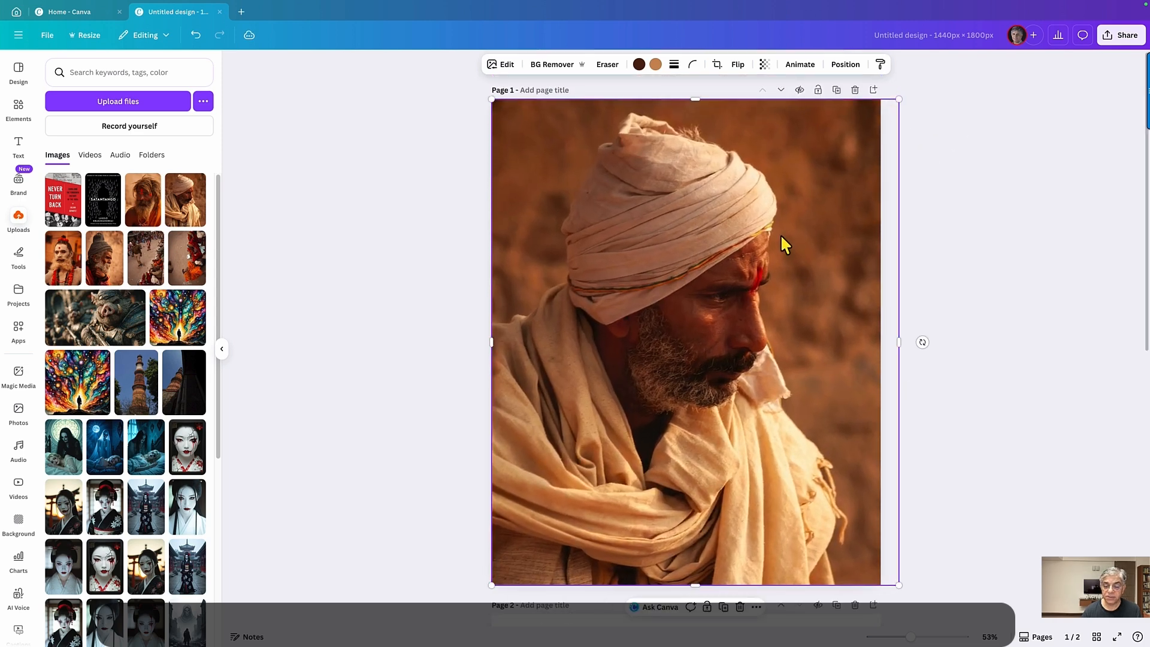
Step: Place the uploaded portrait of the long-haired man with red forehead marks on page 2 and enlarge it to fill the page
scroll(782, 243, "down", 5)
left_click(708, 410)
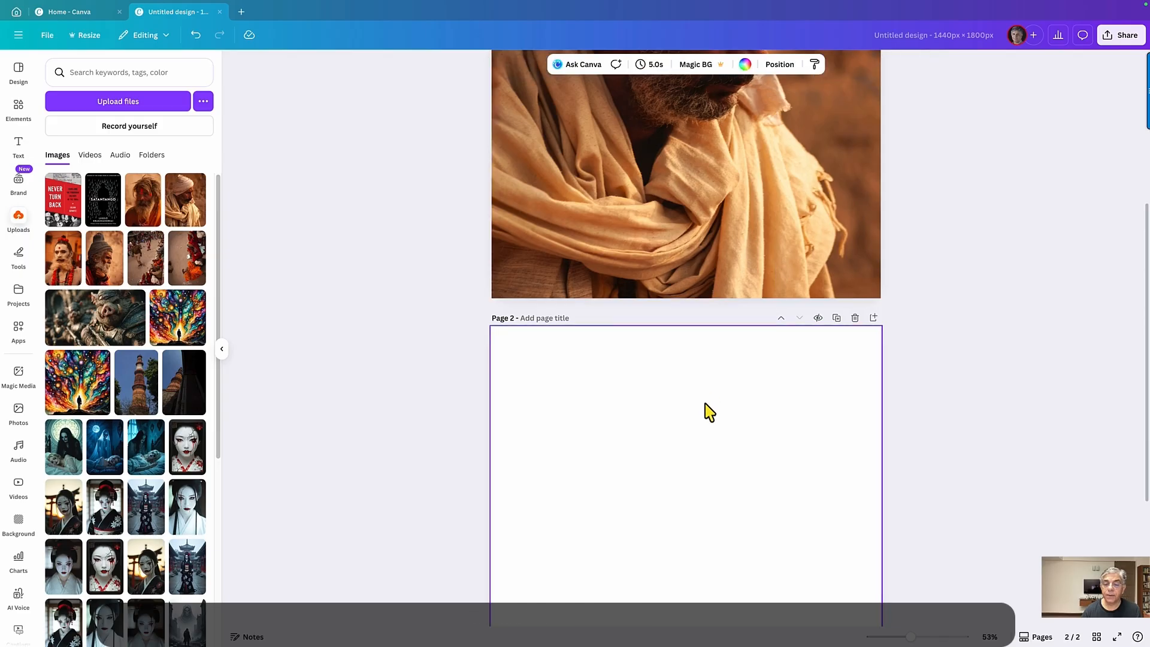
left_click(142, 199)
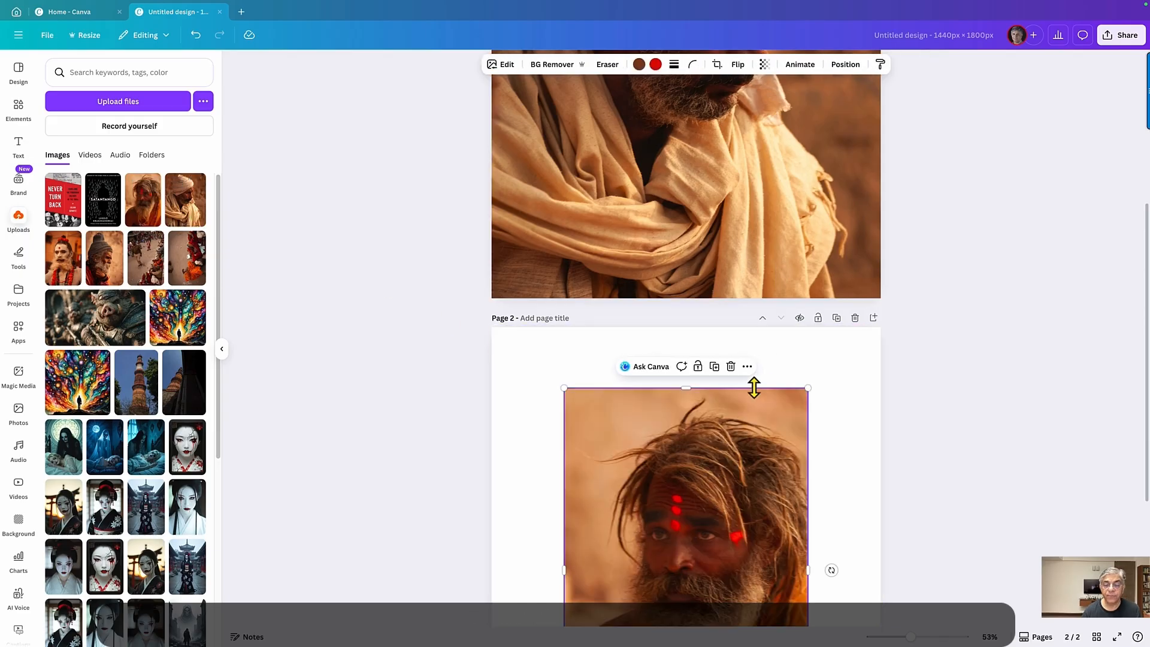
left_click_drag(813, 387, 872, 314)
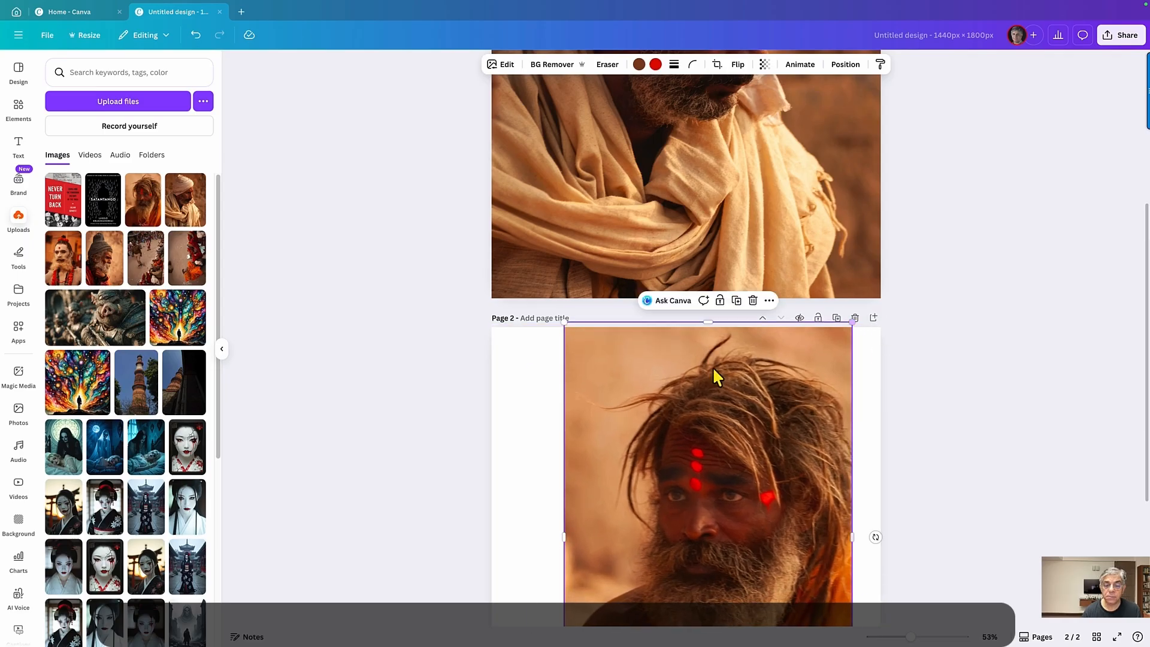
left_click_drag(560, 536, 483, 536)
scroll(700, 487, "down", 3)
left_click_drag(852, 580, 891, 625)
scroll(868, 575, "down", 1)
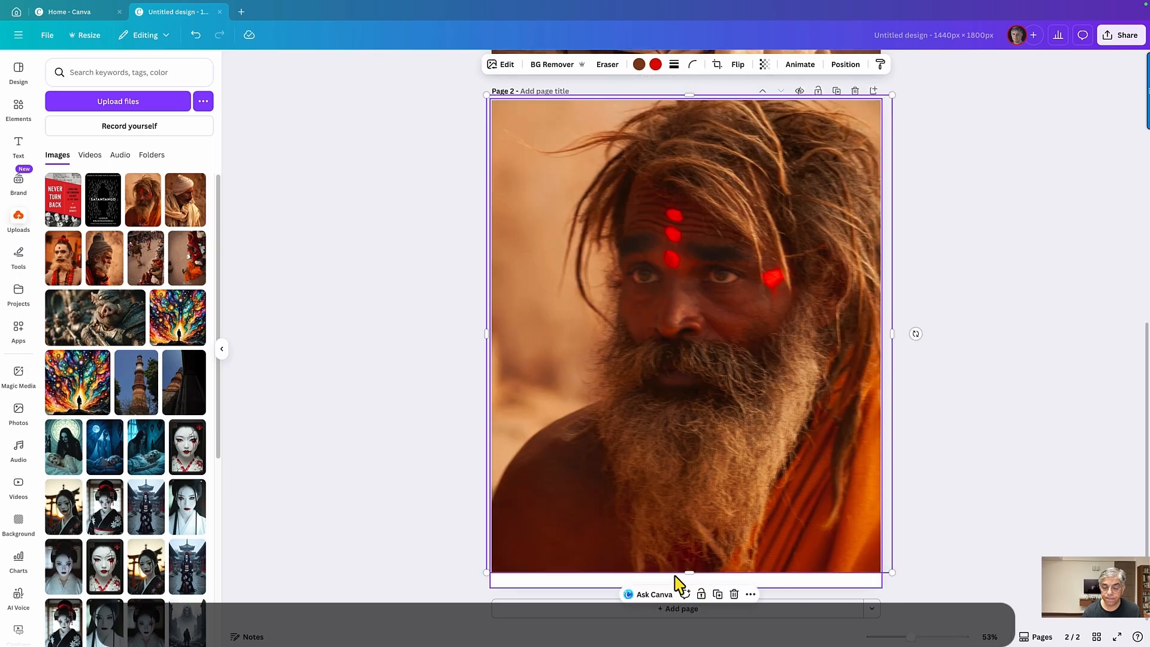
left_click_drag(687, 589, 688, 603)
Step: Add a third page and fill it with the uploaded portrait of the ash-faced man wearing red flower garlands
left_click(683, 608)
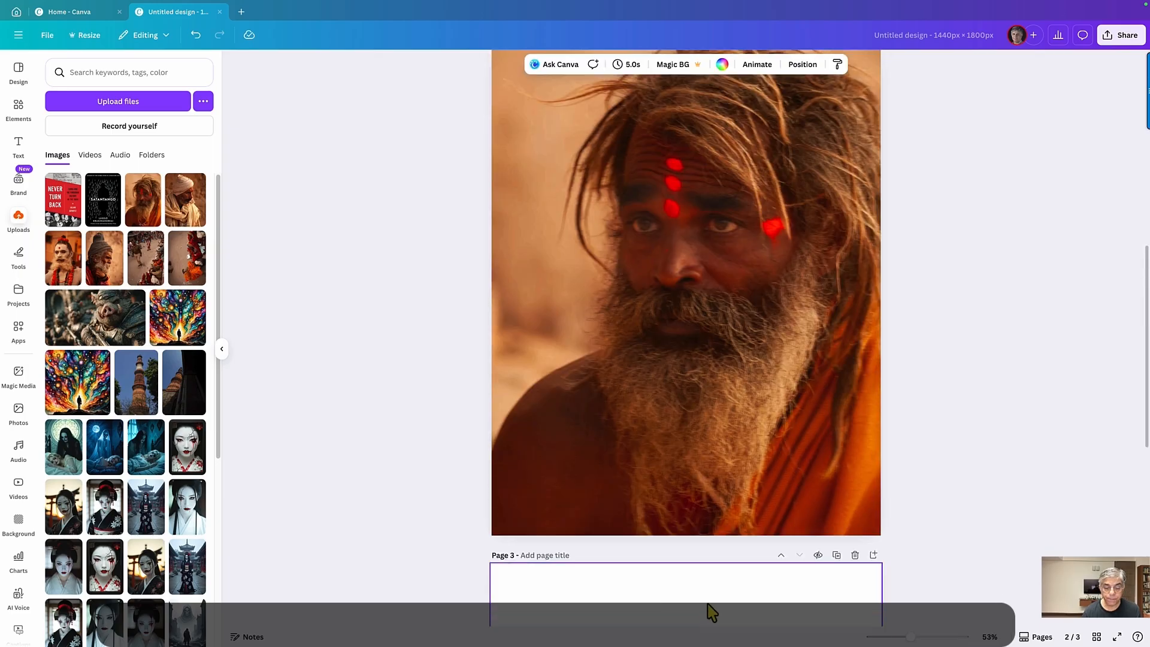
left_click(82, 261)
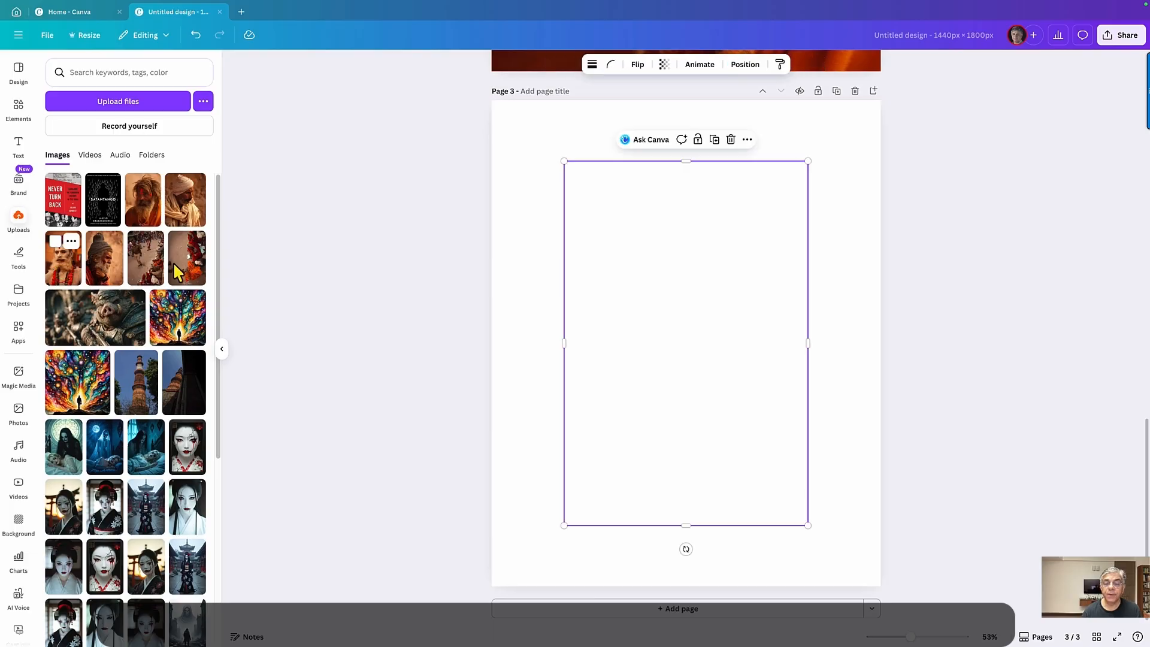
left_click_drag(563, 160, 479, 112)
left_click_drag(809, 306, 881, 306)
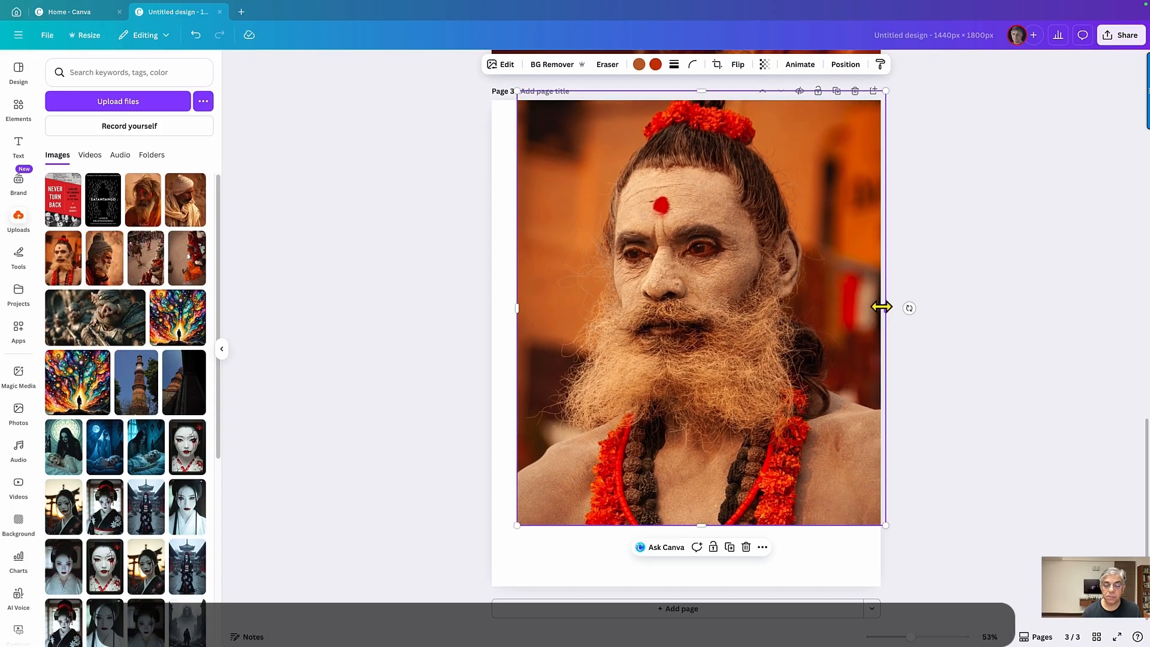
left_click_drag(518, 525, 464, 589)
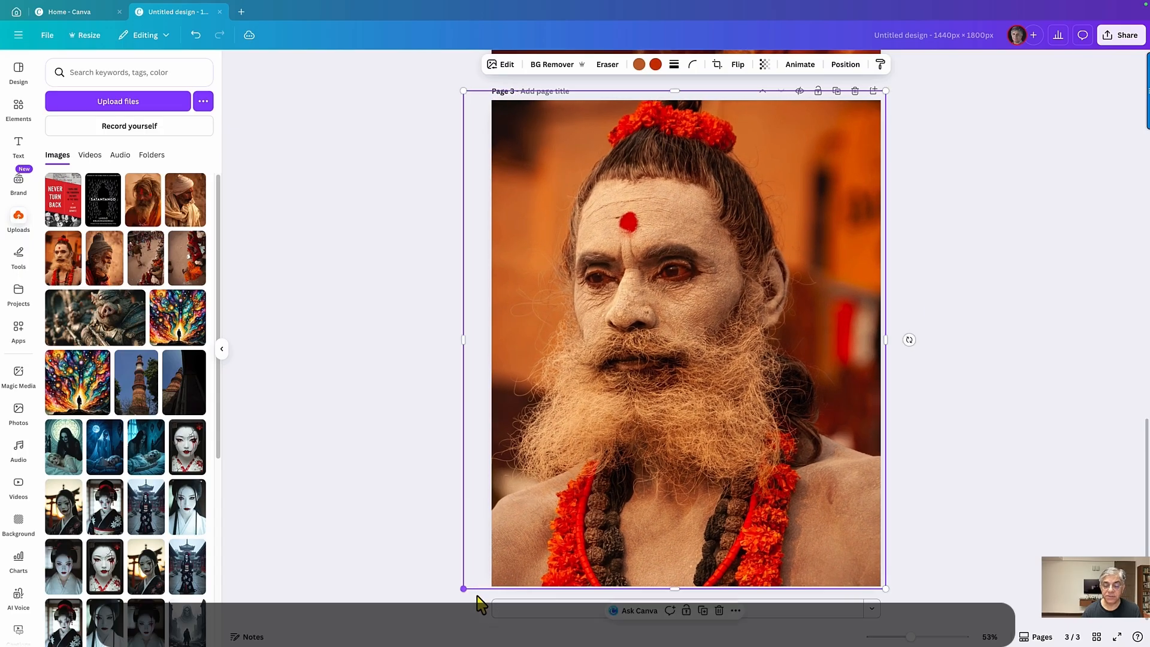
Step: Add a fourth page and fill it with the uploaded portrait of the bearded man in the grey knitted cap
left_click(799, 608)
left_click(105, 258)
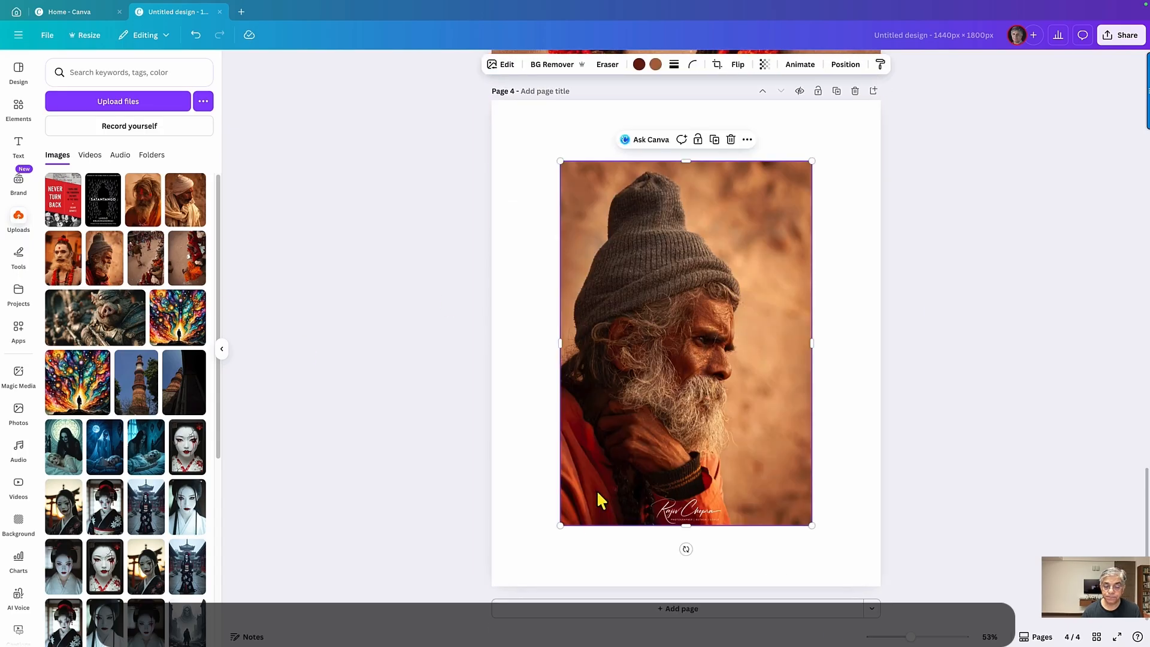
left_click_drag(559, 526, 479, 591)
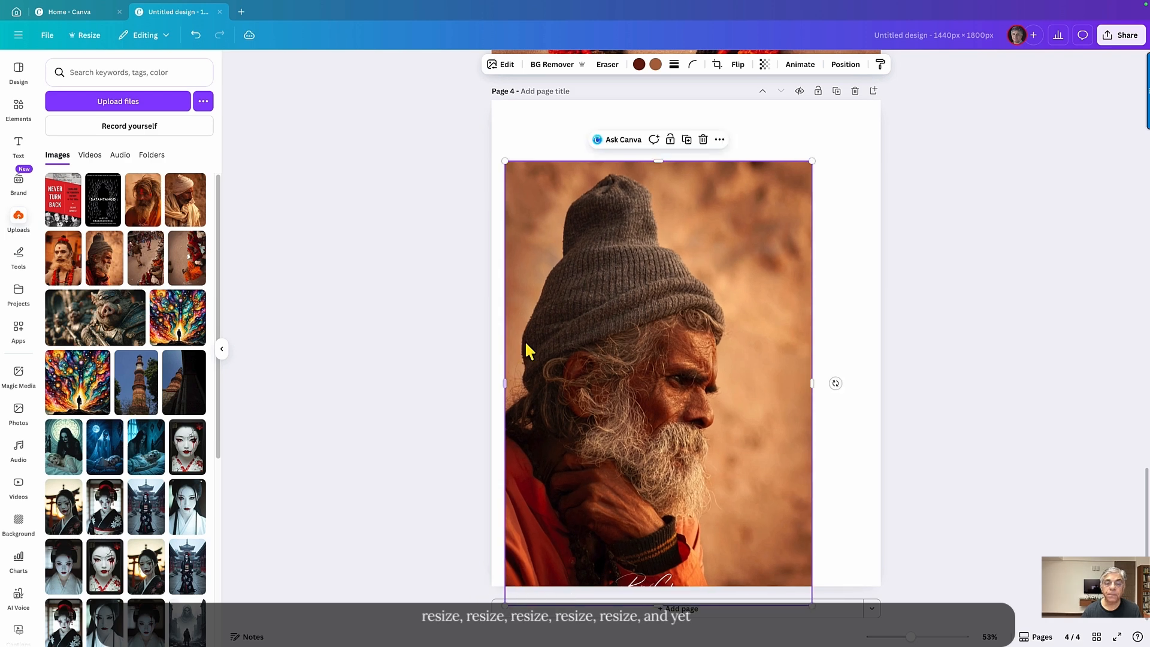
left_click_drag(506, 162, 482, 127)
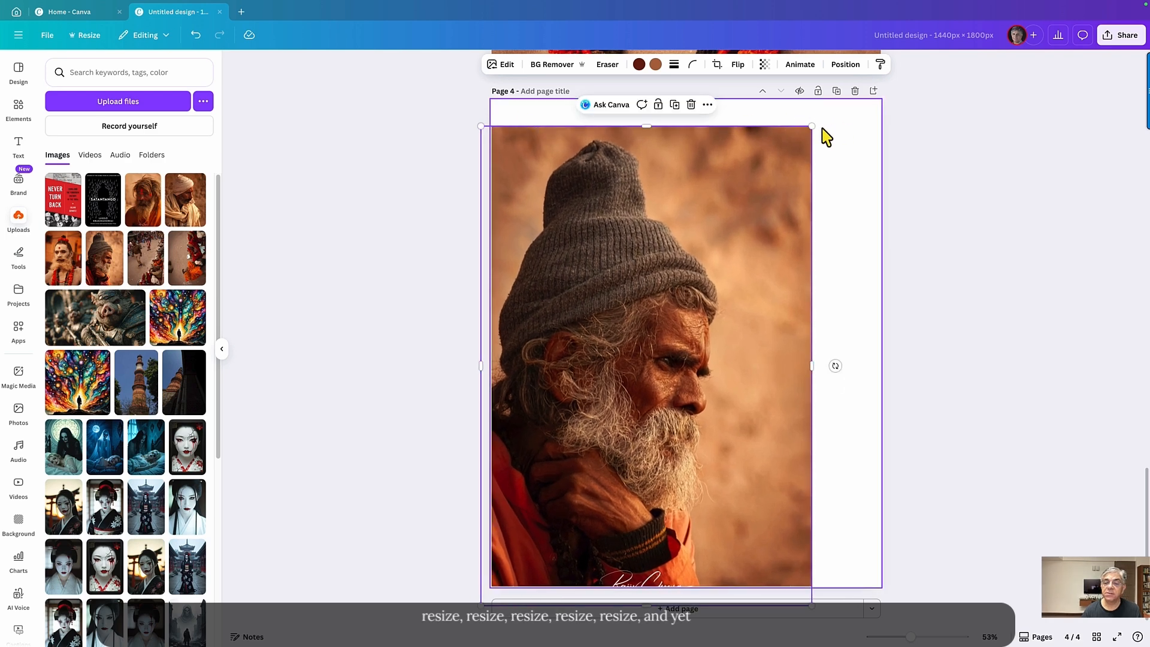
left_click_drag(826, 138, 844, 99)
left_click_drag(838, 339, 894, 345)
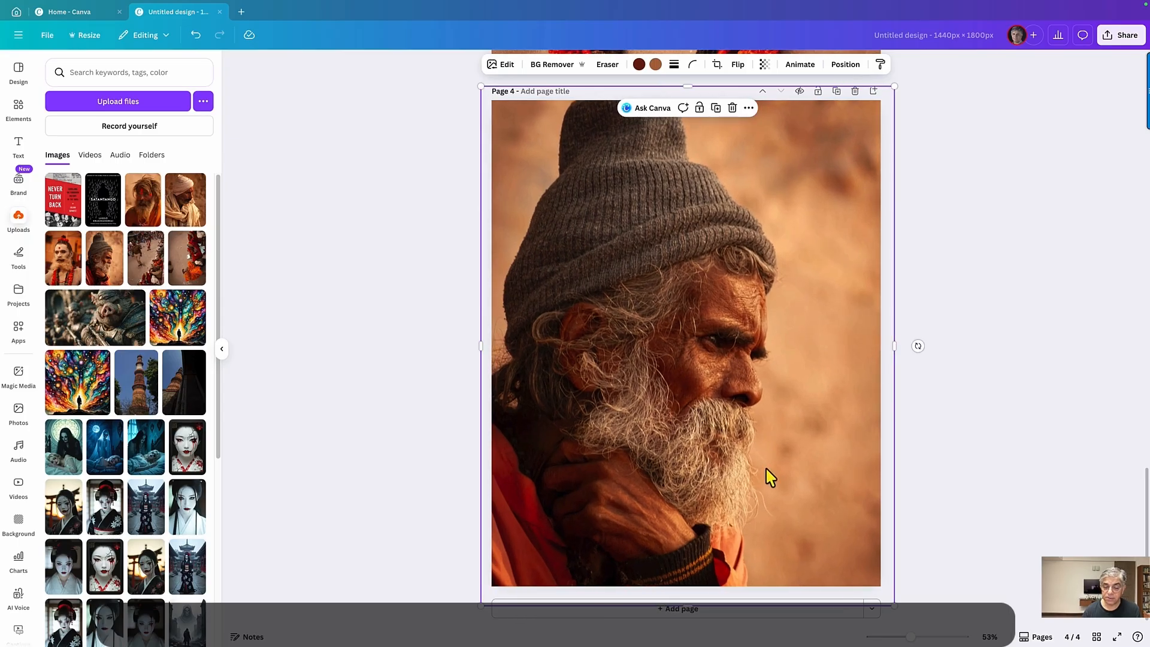
Step: Add a fifth page and fill it with the uploaded street photo of the uniformed man walking past seated people
left_click(679, 608)
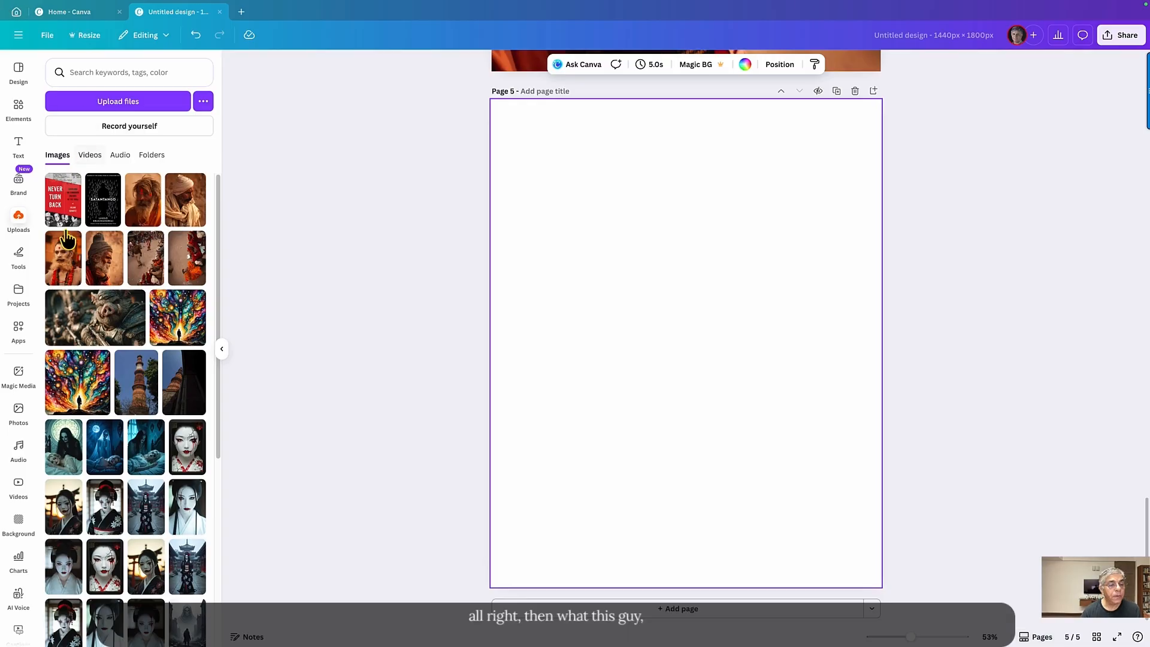
left_click(145, 257)
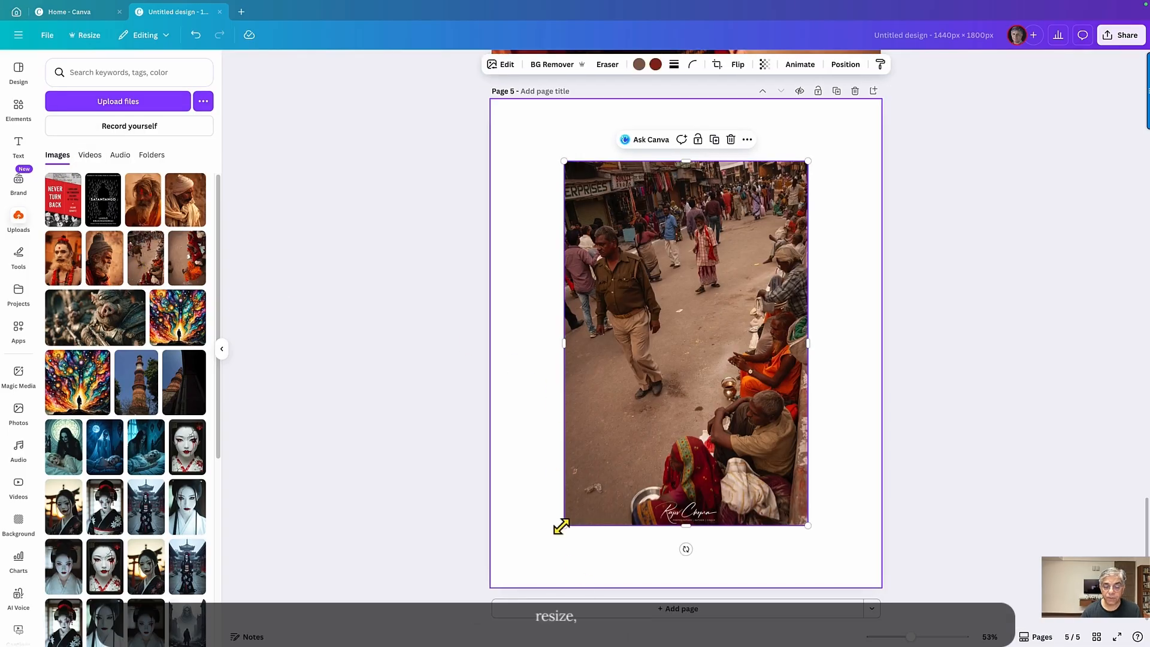
left_click_drag(561, 525, 538, 562)
left_click_drag(677, 564, 678, 610)
left_click_drag(671, 162, 667, 96)
left_click_drag(675, 613, 673, 619)
left_click_drag(812, 360, 880, 360)
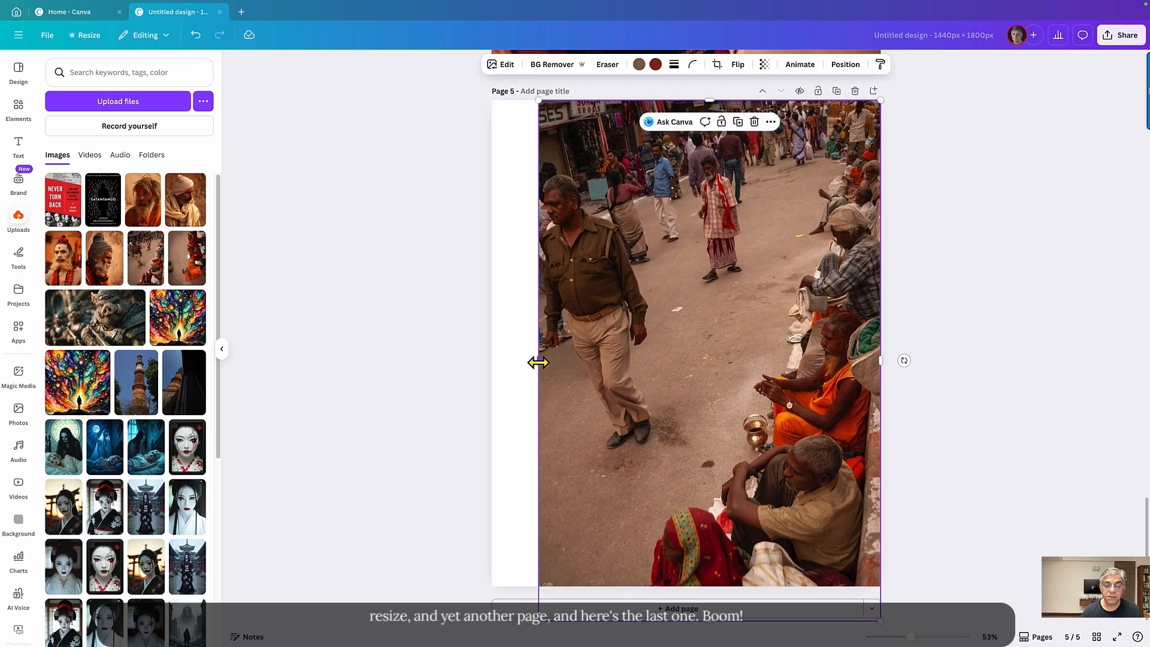
left_click_drag(538, 363, 484, 358)
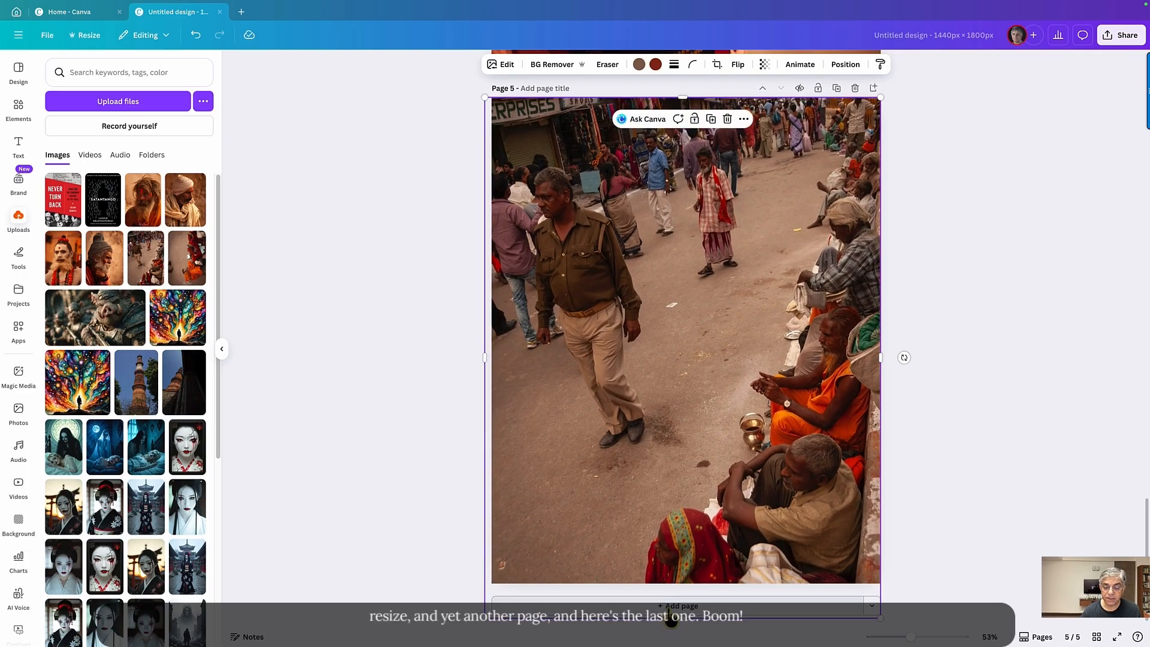
Step: Add a sixth page and fill it with the uploaded overhead photo of seated women in red and orange saris
left_click(670, 607)
left_click(188, 276)
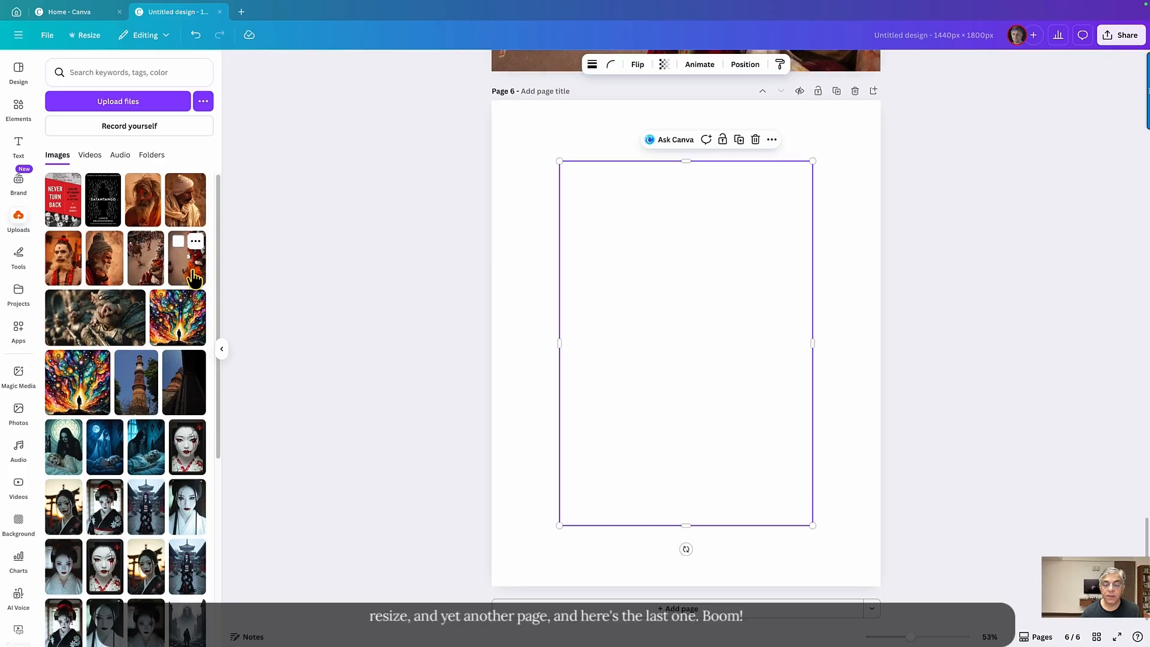
left_click_drag(686, 525, 686, 622)
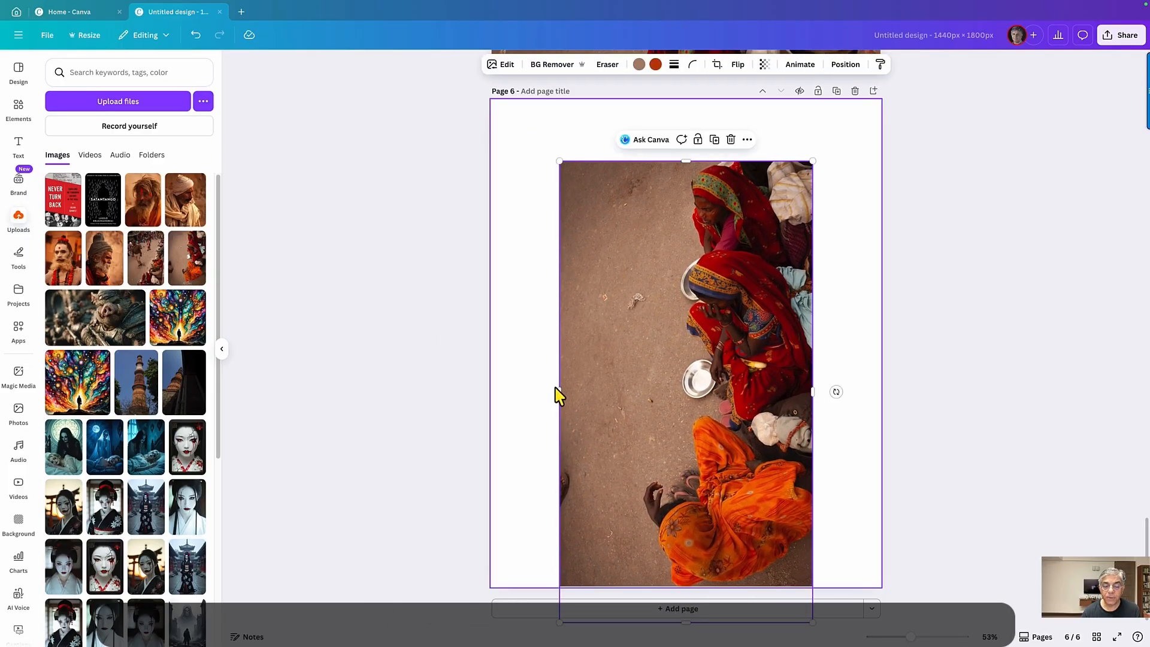
left_click(531, 393)
left_click(561, 392)
mouse_move(561, 392)
left_mouse_down()
mouse_move(521, 390)
mouse_move(573, 391)
left_mouse_up()
left_click_drag(577, 158, 483, 118)
left_click_drag(812, 360, 751, 367)
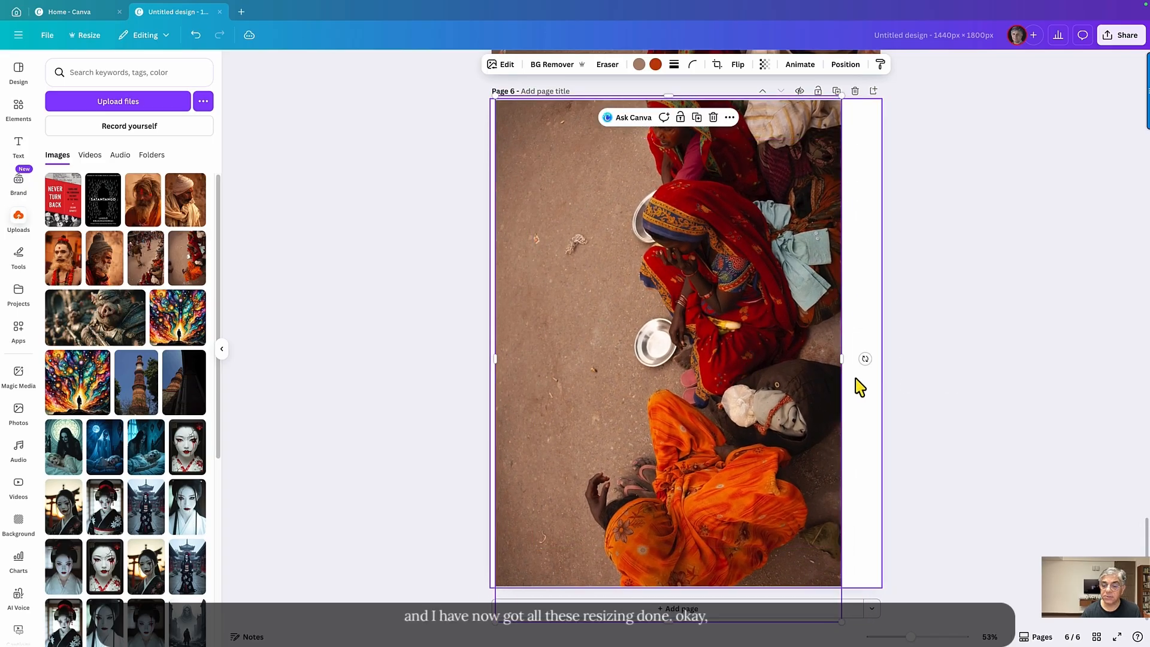
left_click_drag(843, 359, 882, 361)
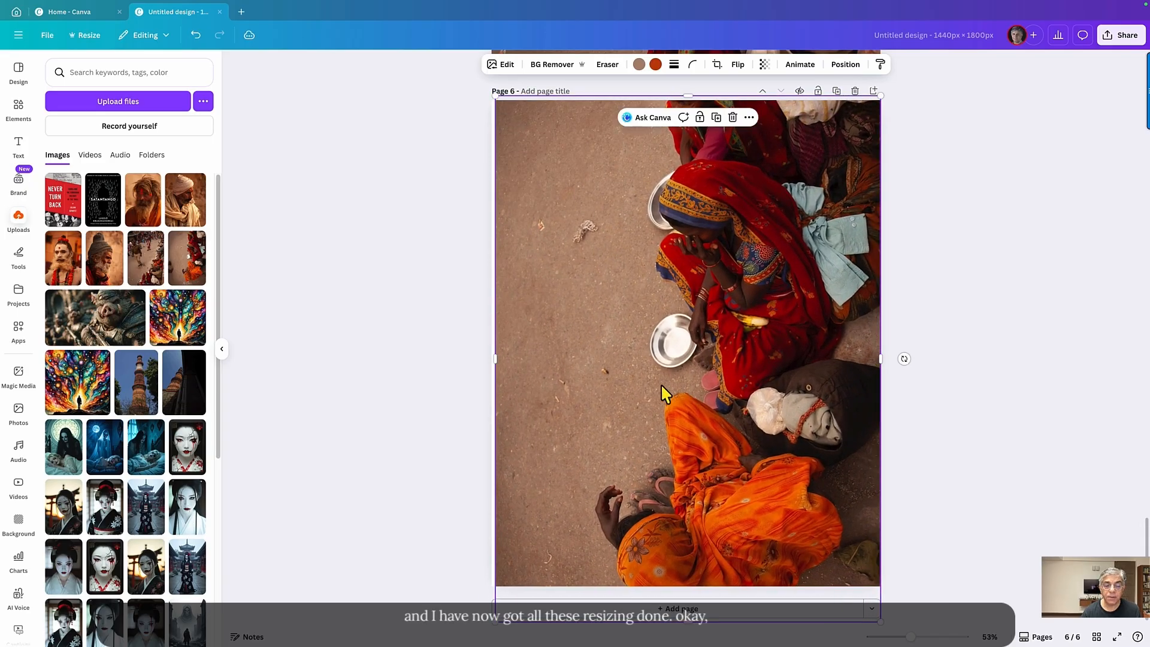
left_click_drag(493, 363, 488, 360)
left_click(1035, 413)
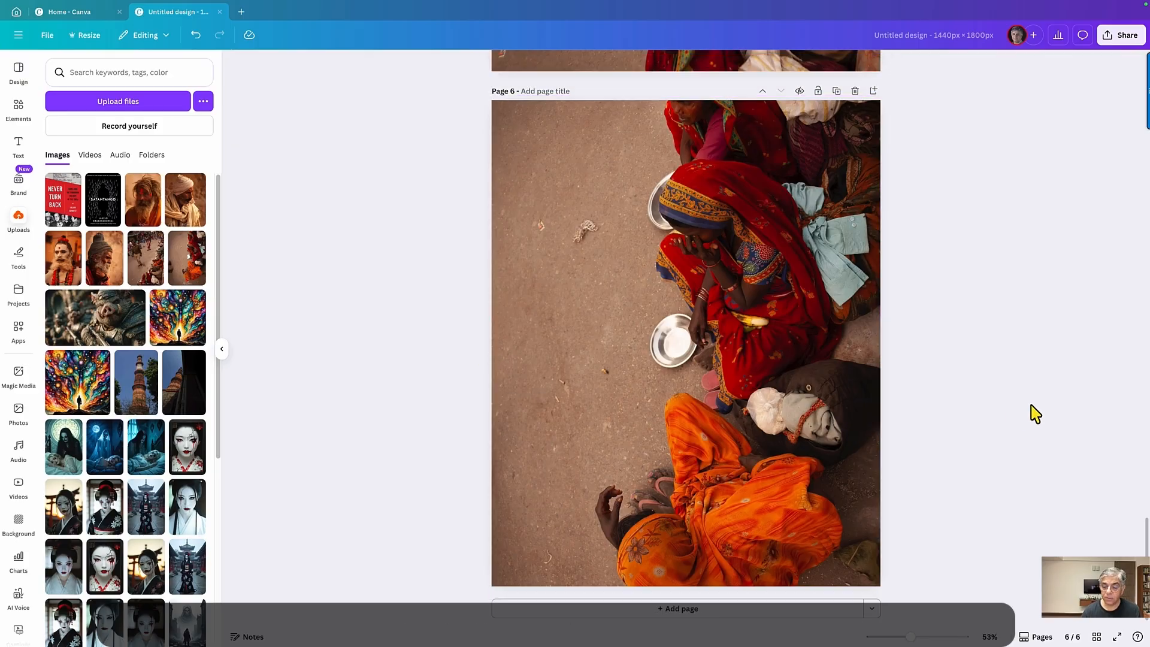
left_click(873, 610)
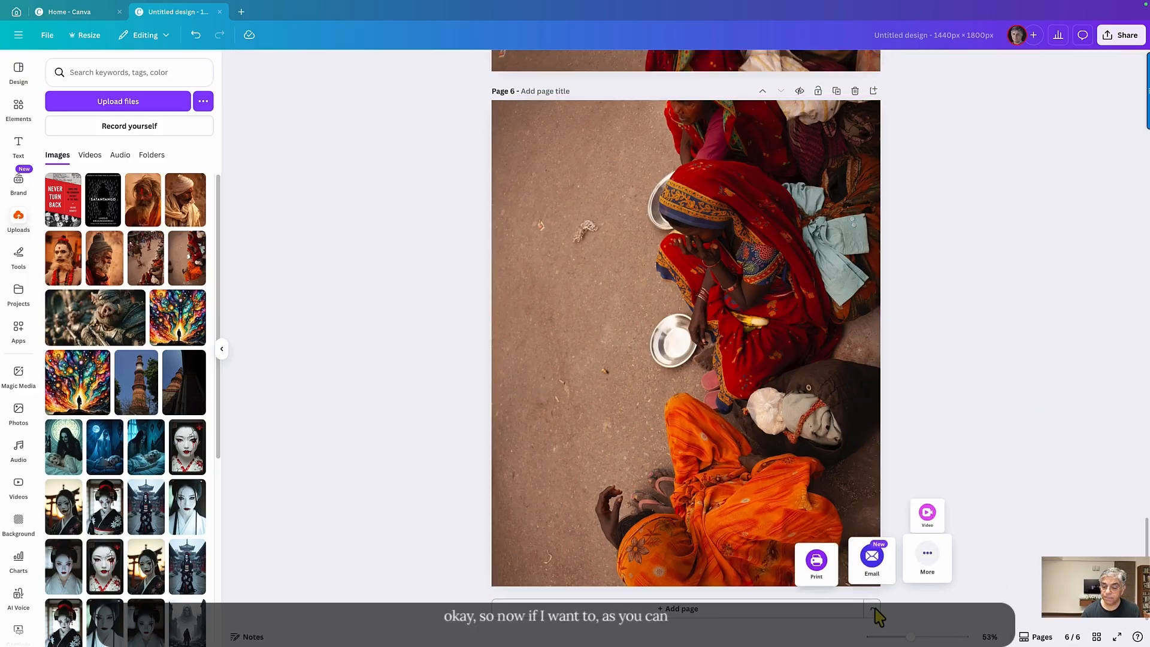
left_click(1023, 538)
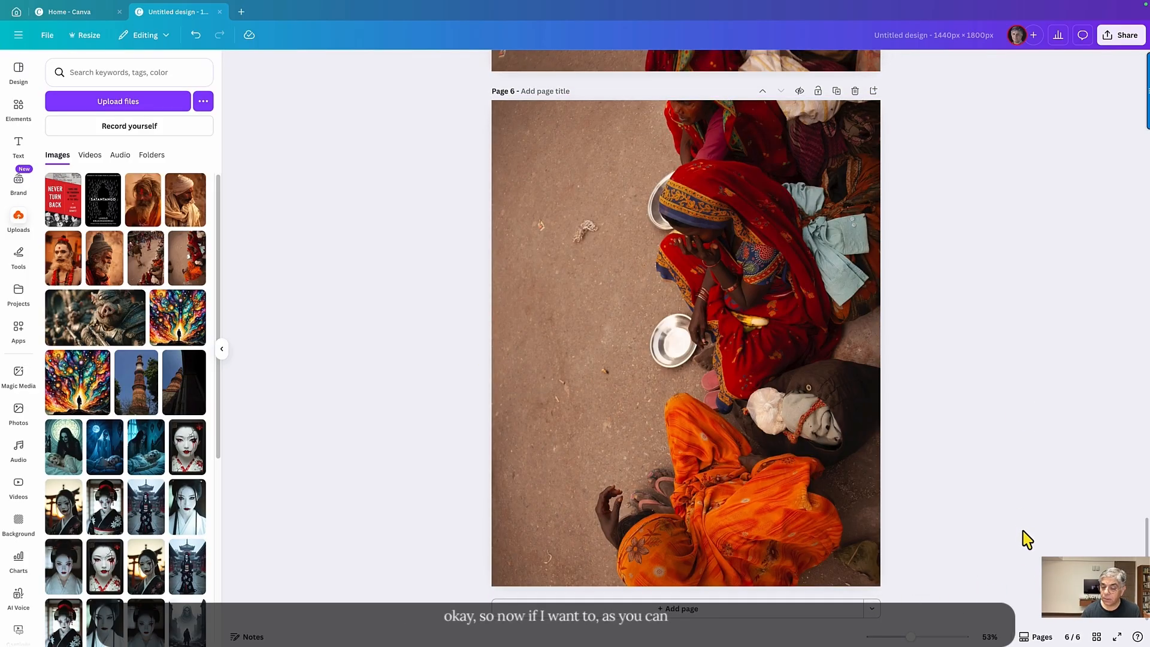
Step: Show the page thumbnails and apply a Dissolve transition between all six photo pages
left_click(1025, 638)
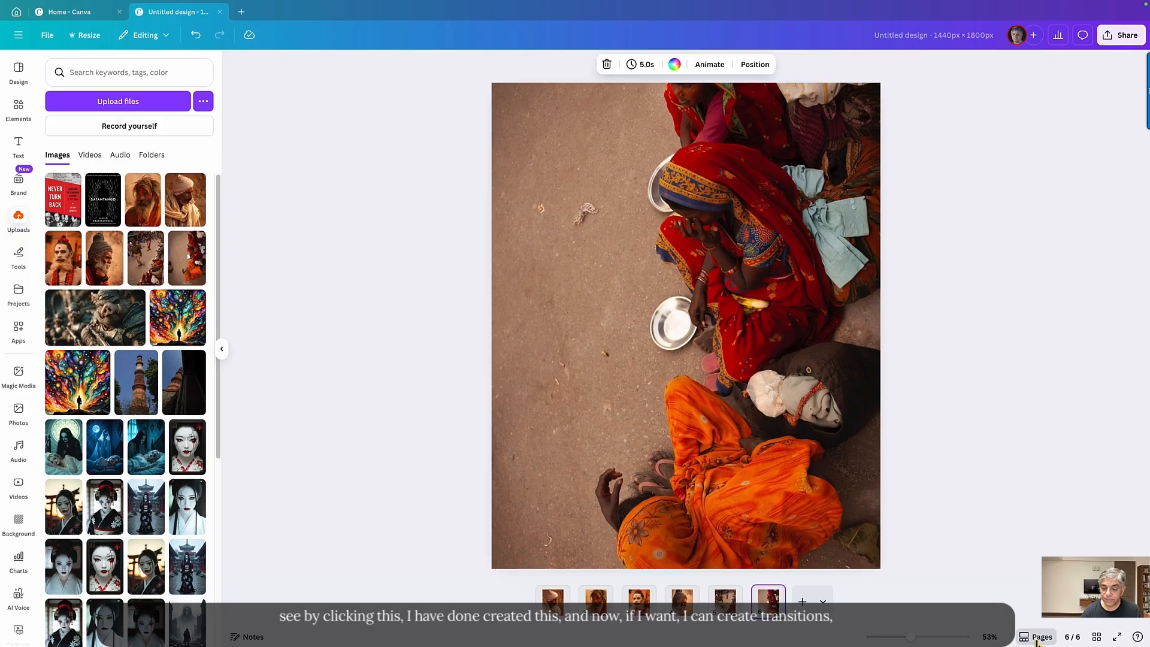
left_click(574, 604)
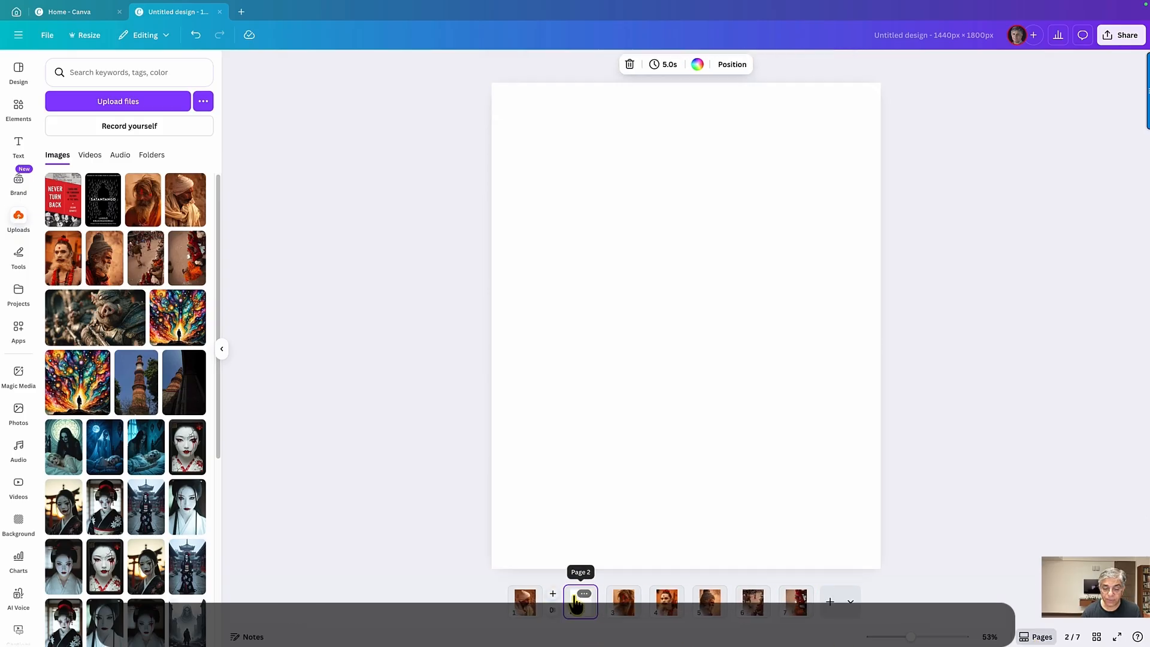
key("Delete")
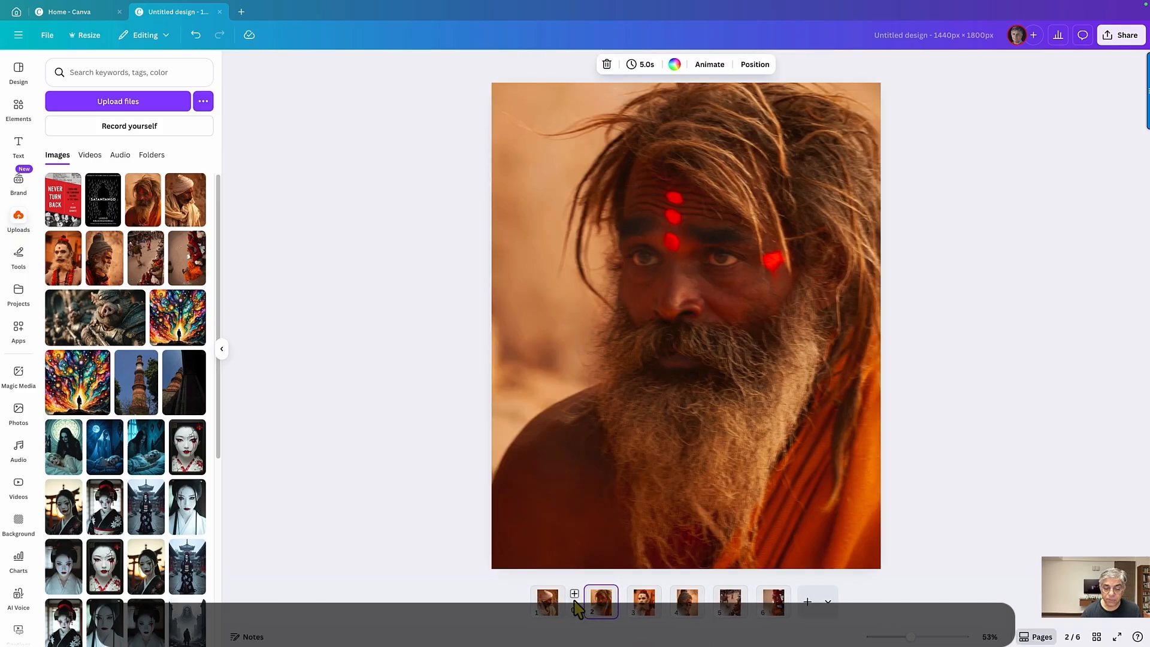
left_click(575, 617)
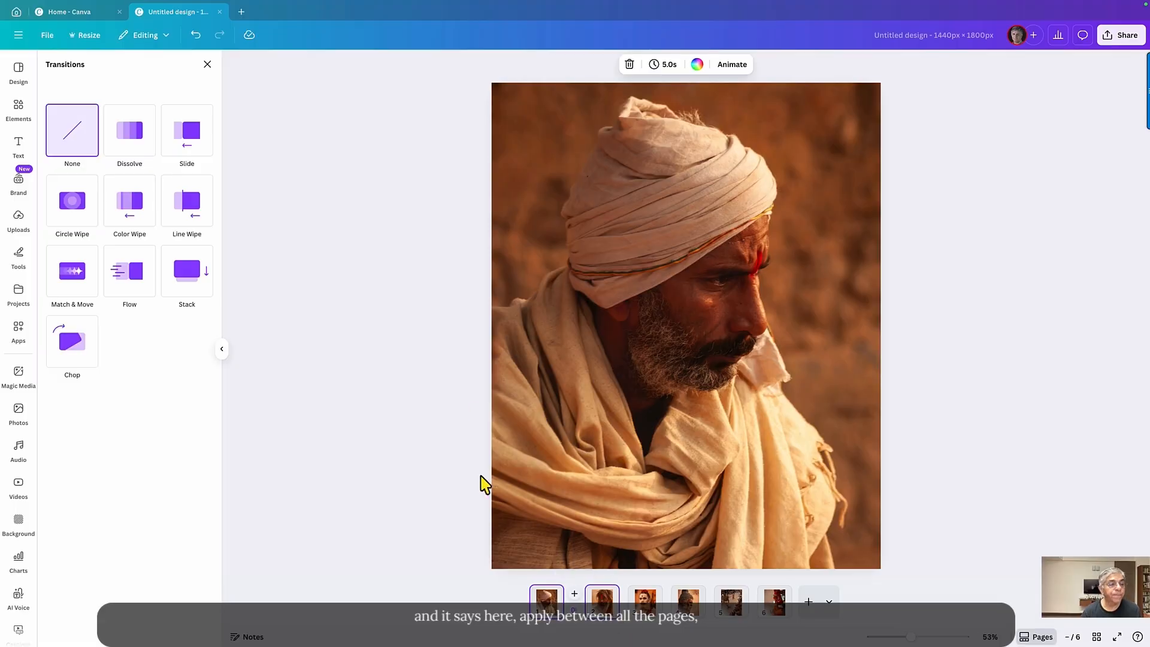
left_click(120, 150)
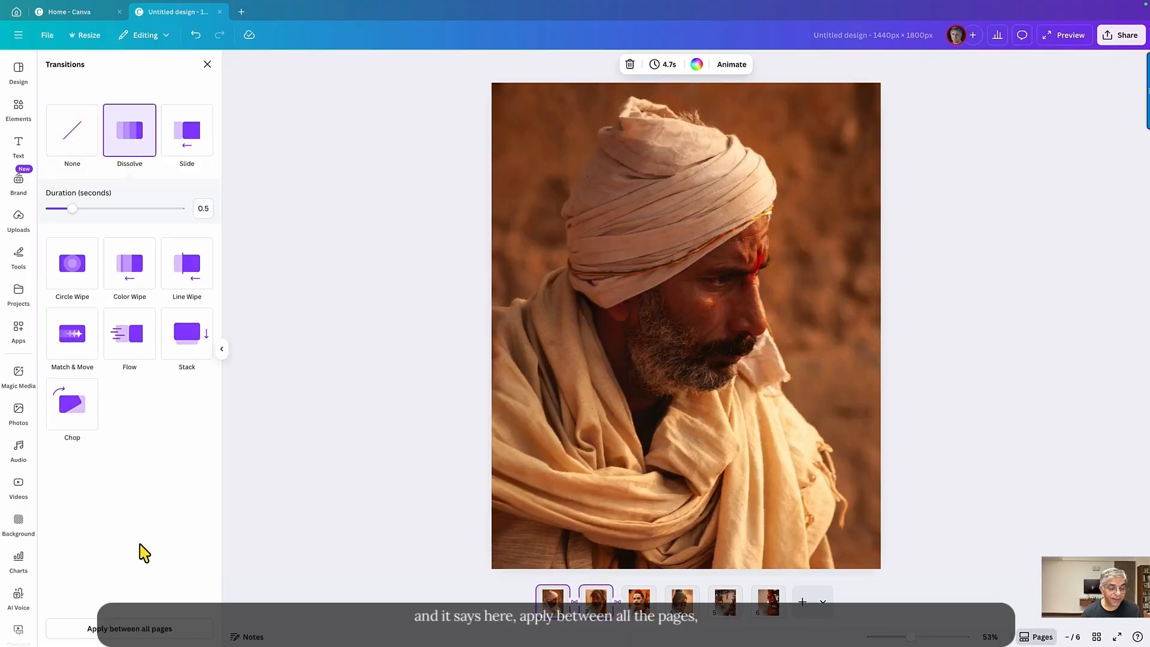
left_click(139, 632)
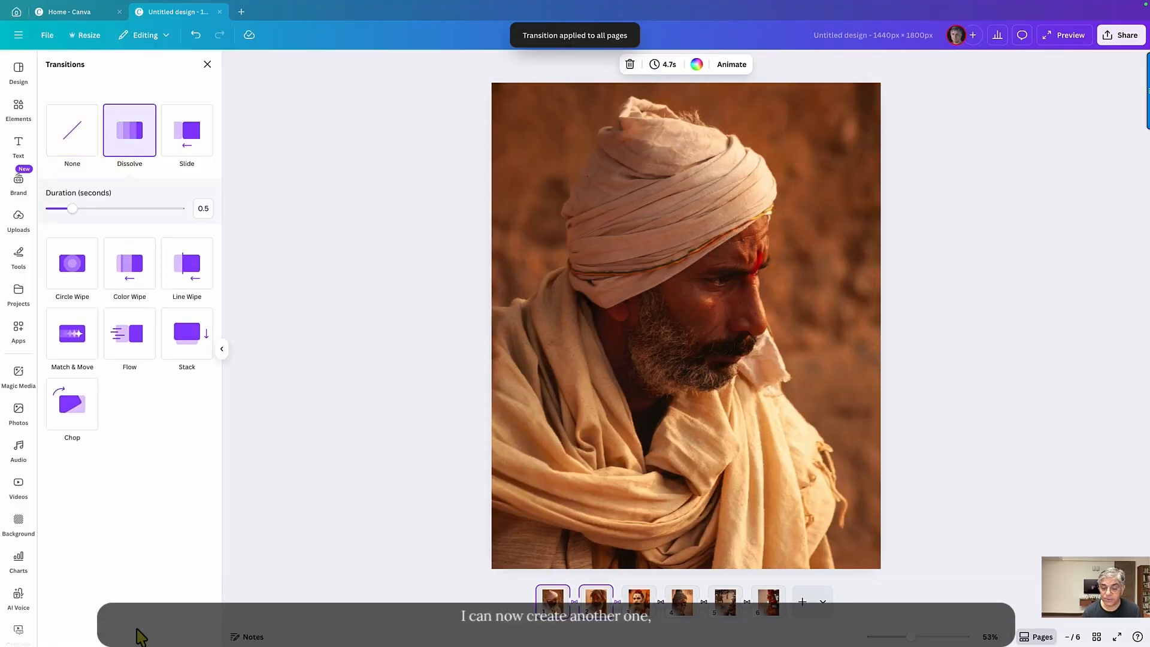
Step: Add two blank pages, placing one before the six photo pages and keeping the other after them
left_click(801, 614)
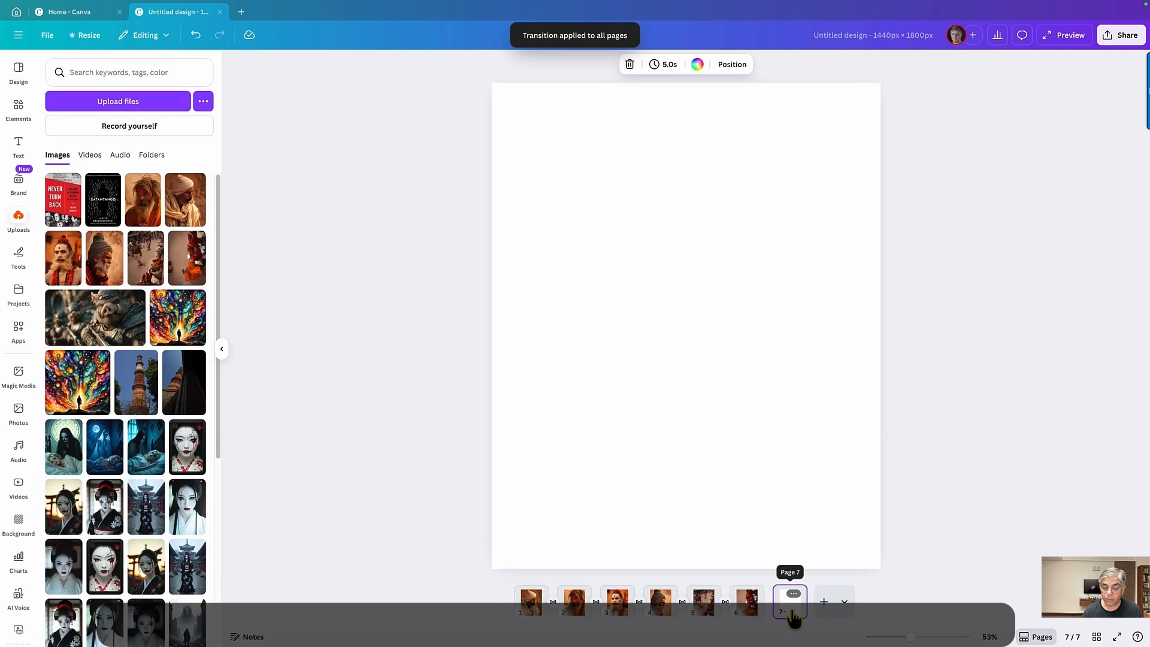
left_click_drag(795, 620, 508, 611)
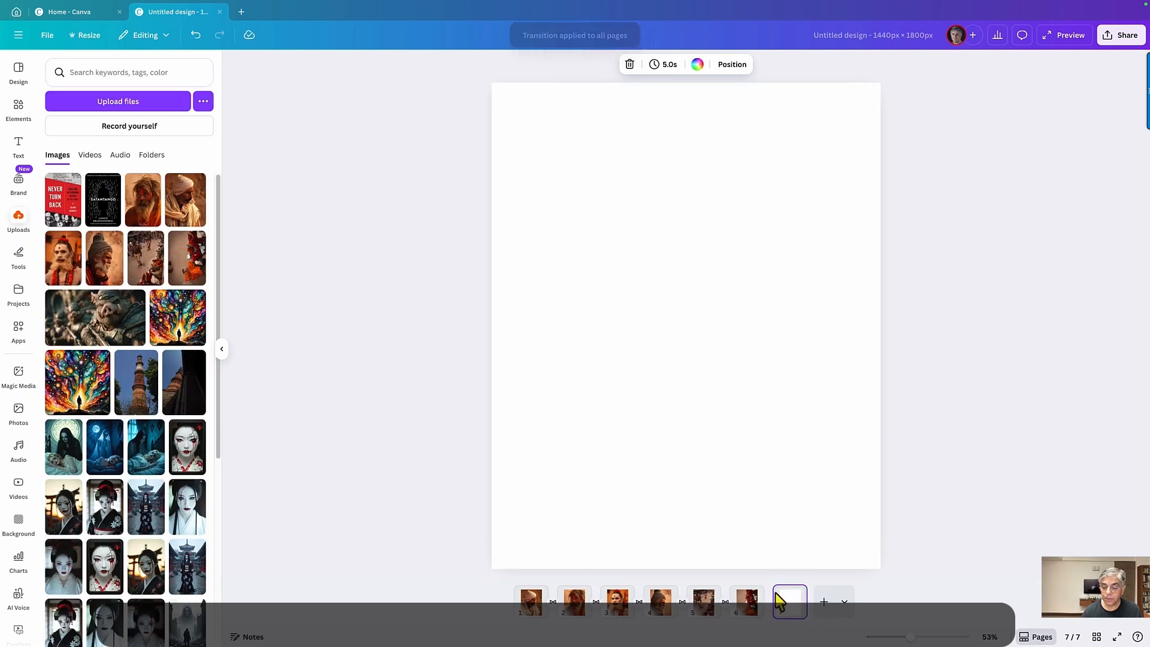
left_click(821, 606)
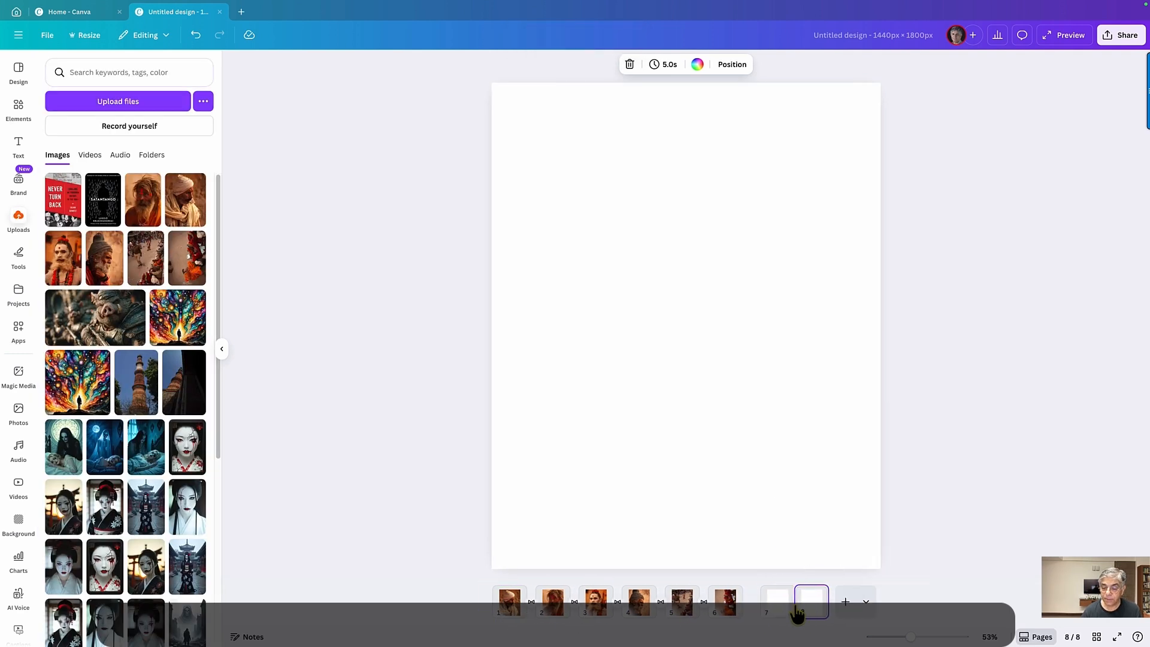
left_click_drag(769, 610, 500, 608)
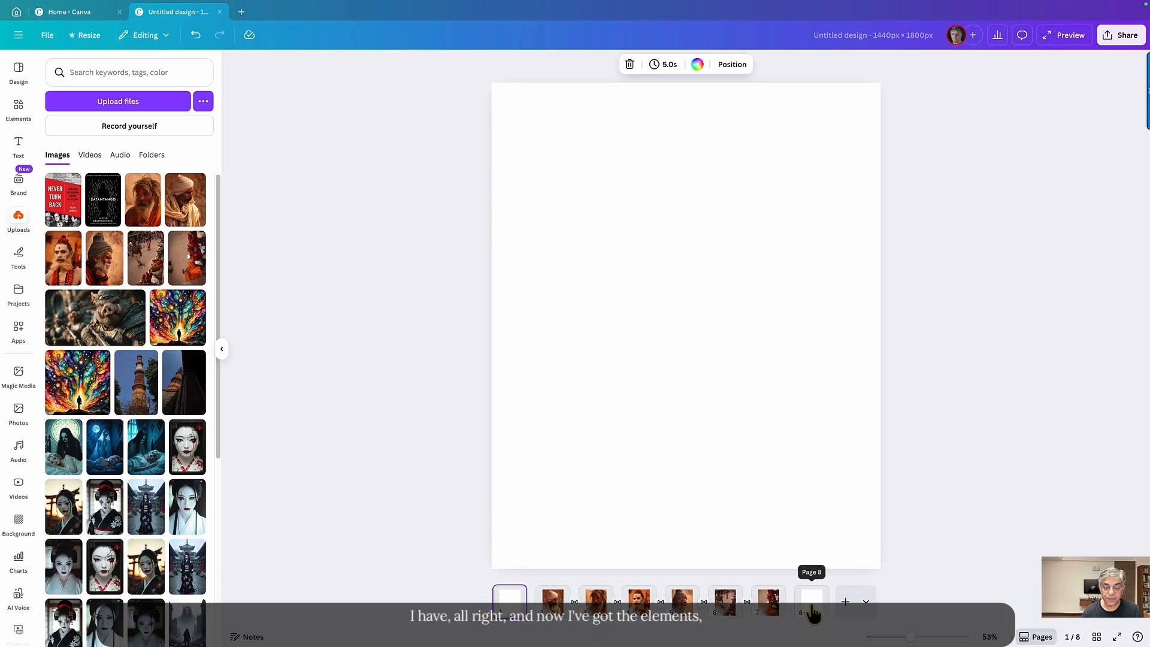
Step: Search the stock video elements for "river" and browse for a clip to use on the blank first page
left_click(18, 111)
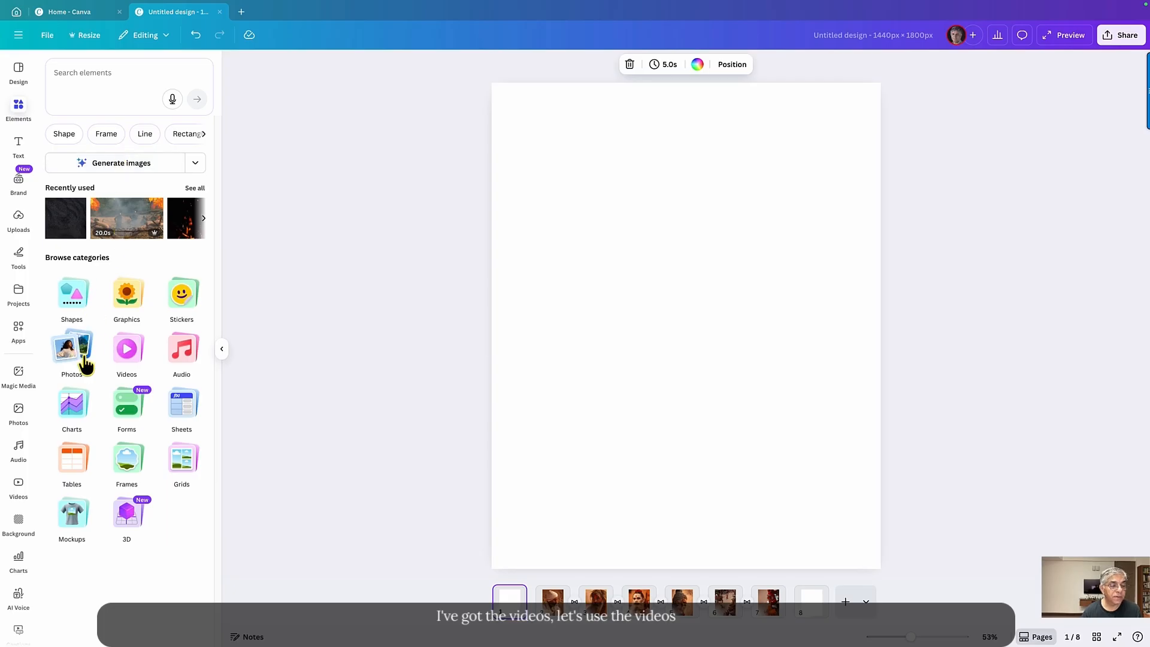
left_click(121, 360)
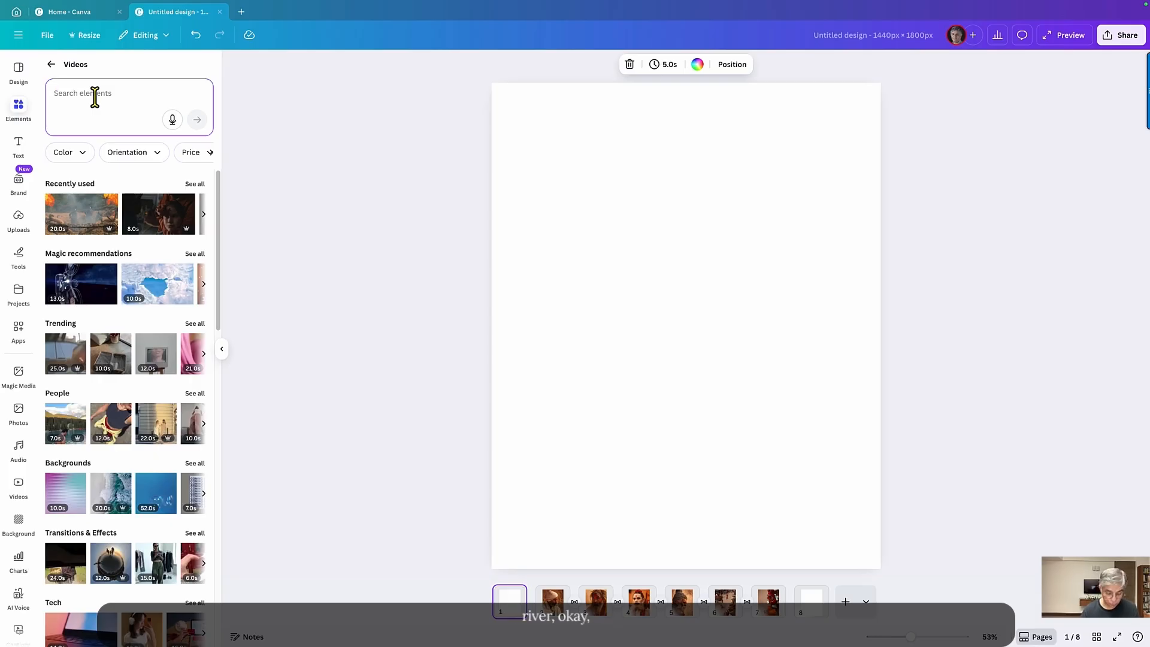
type("river")
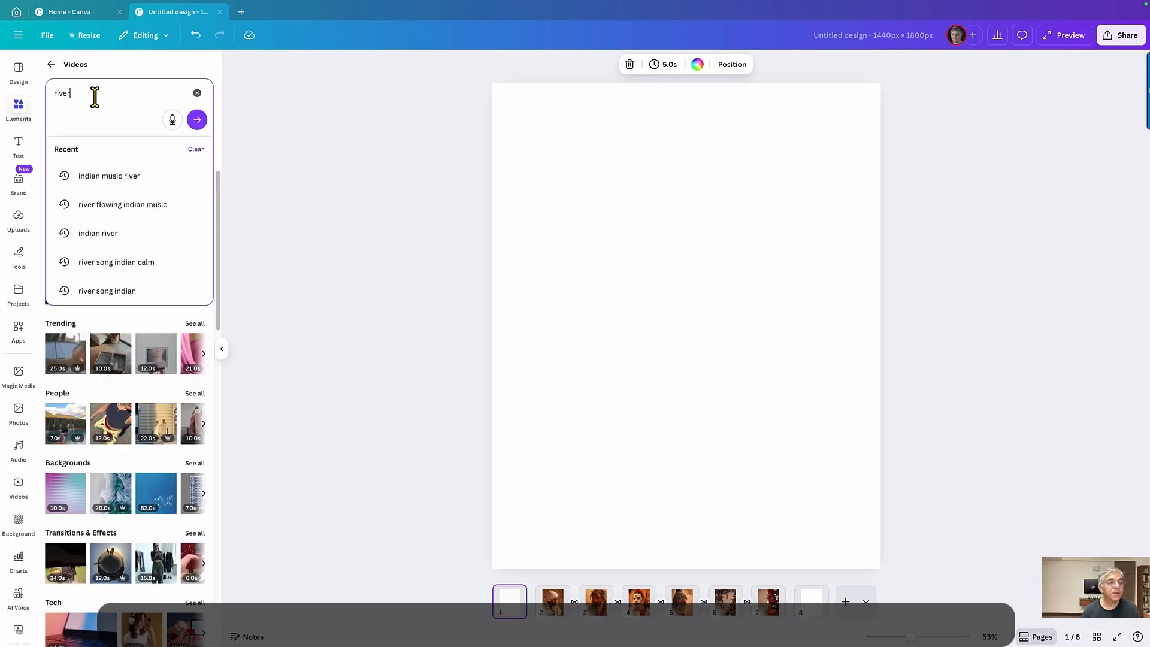
key("Return")
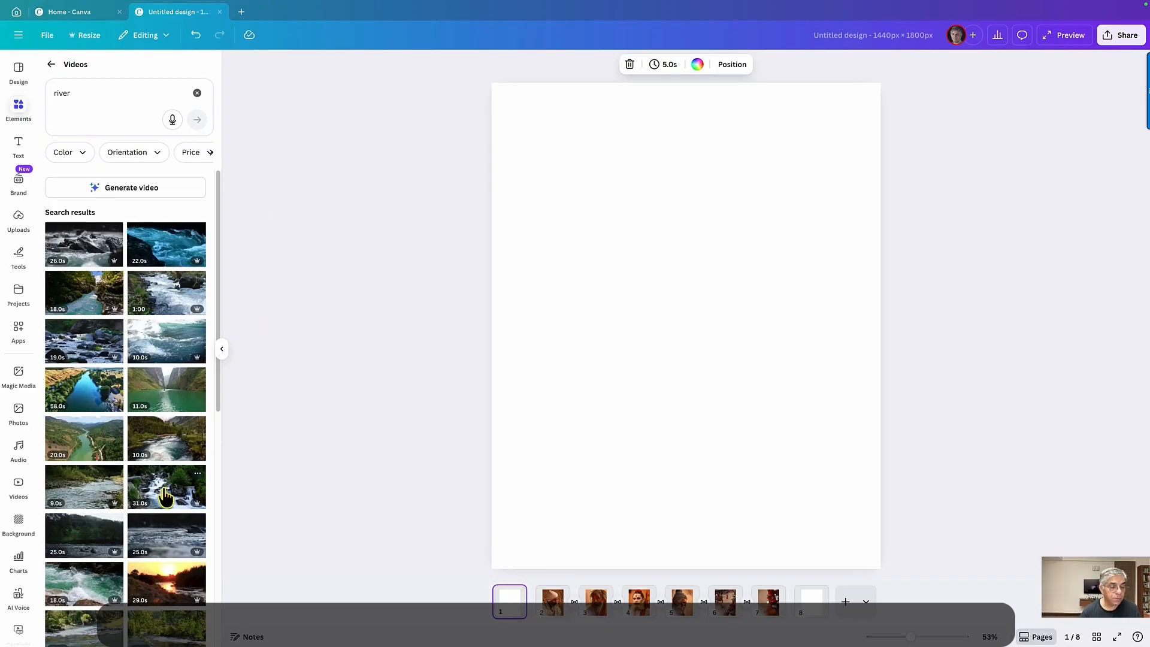
scroll(166, 496, "down", 3)
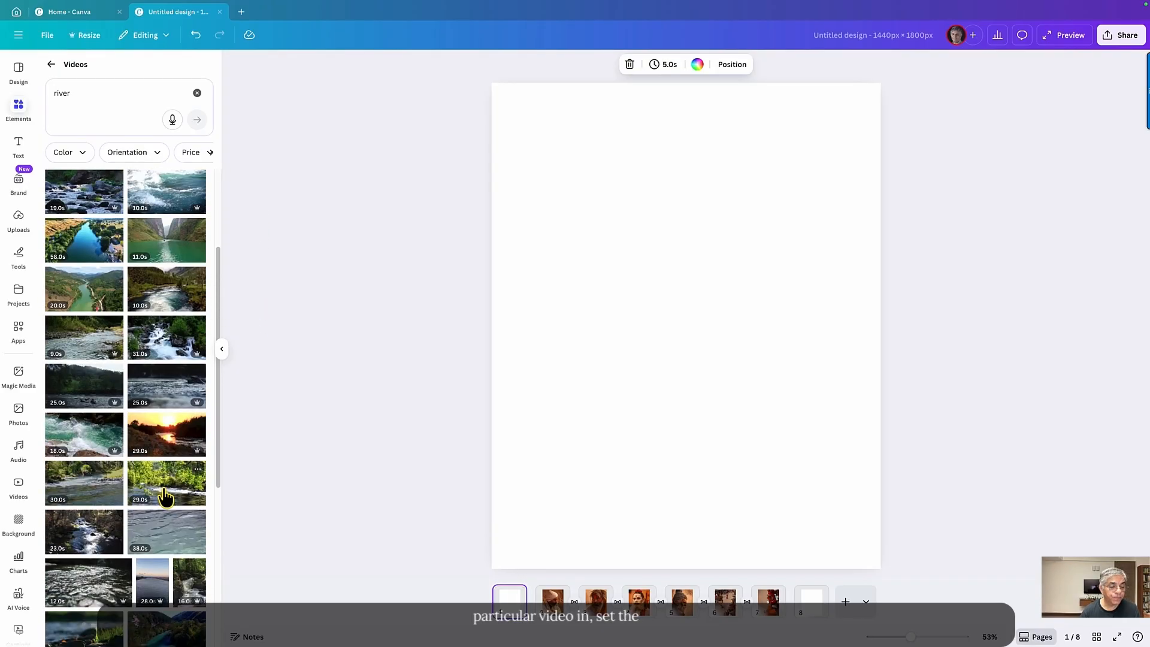
scroll(166, 496, "down", 3)
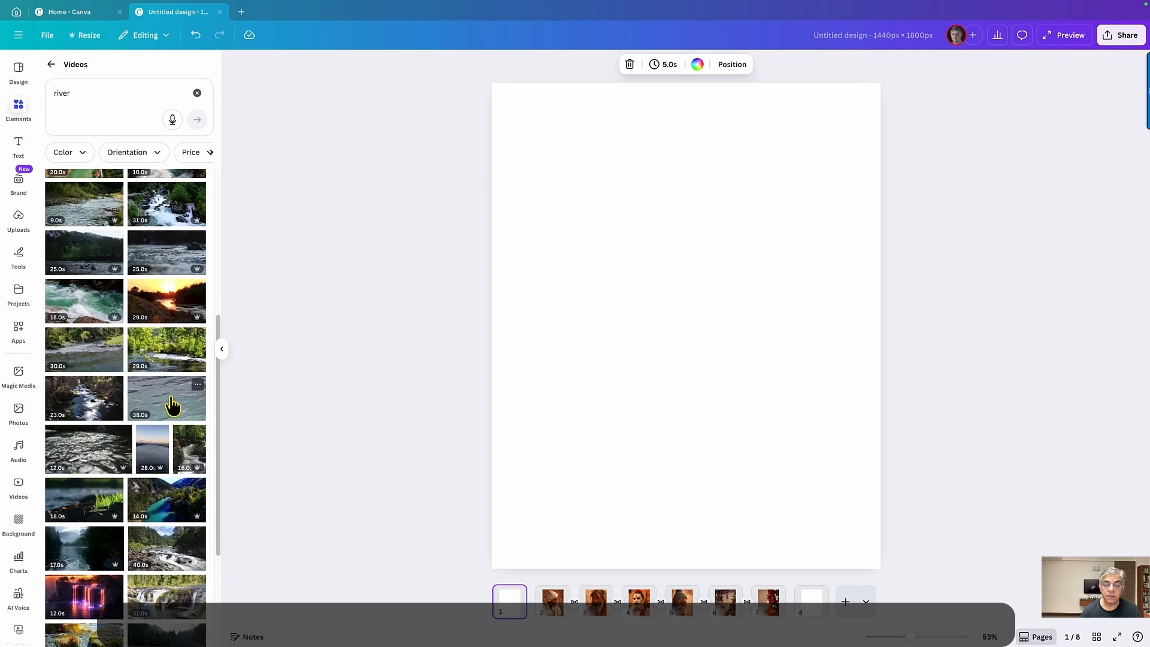
Step: Try the 38-second rippling water clip as the first page's background and delete it from the page
left_click(171, 406)
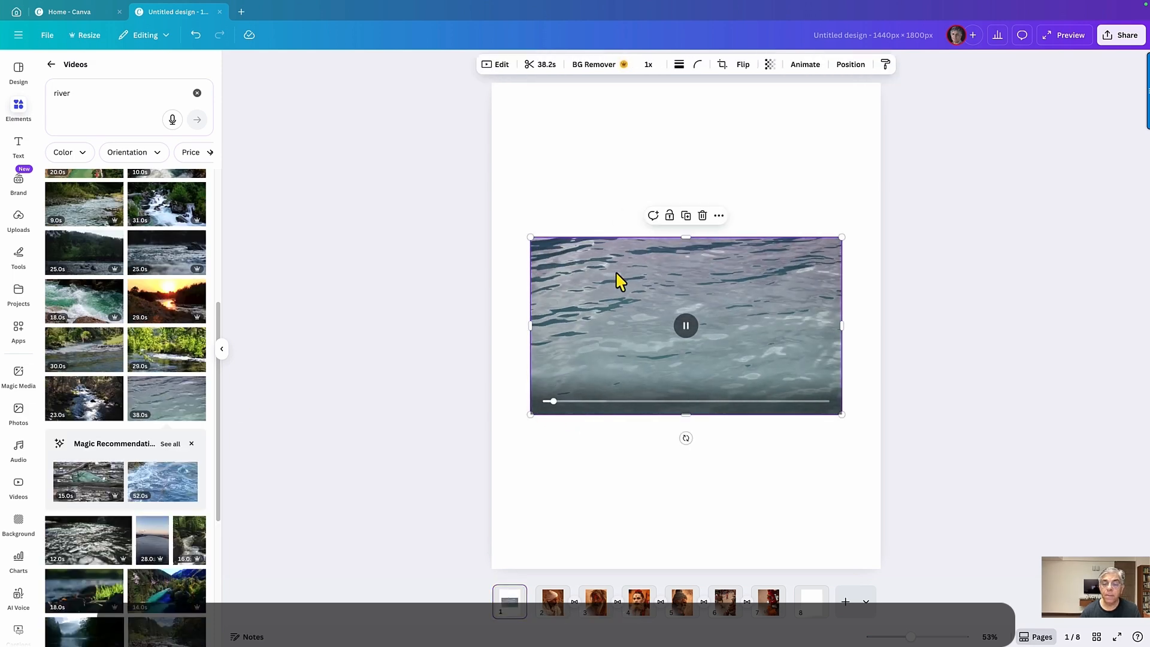
right_click(713, 290)
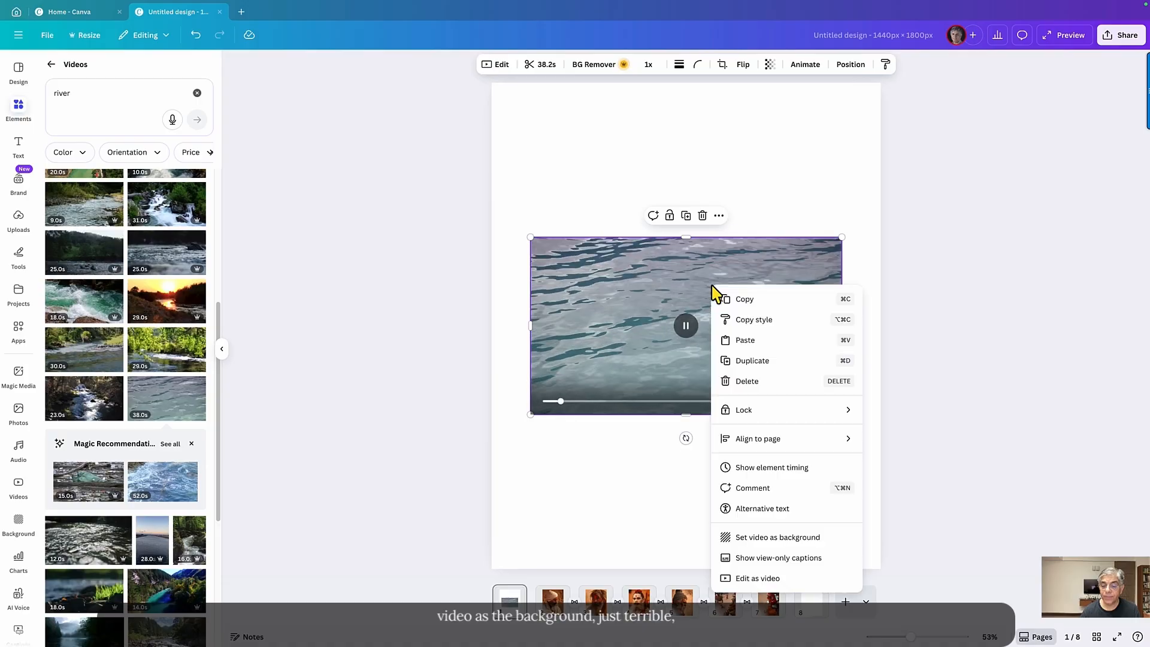
left_click(766, 537)
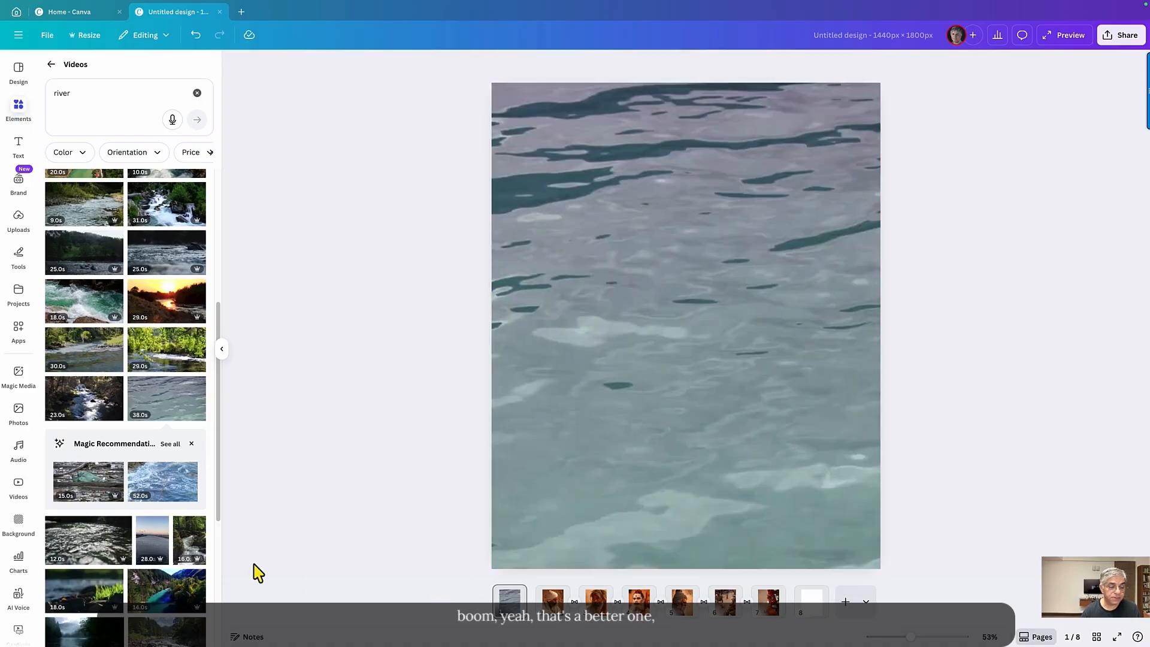
left_click(685, 407)
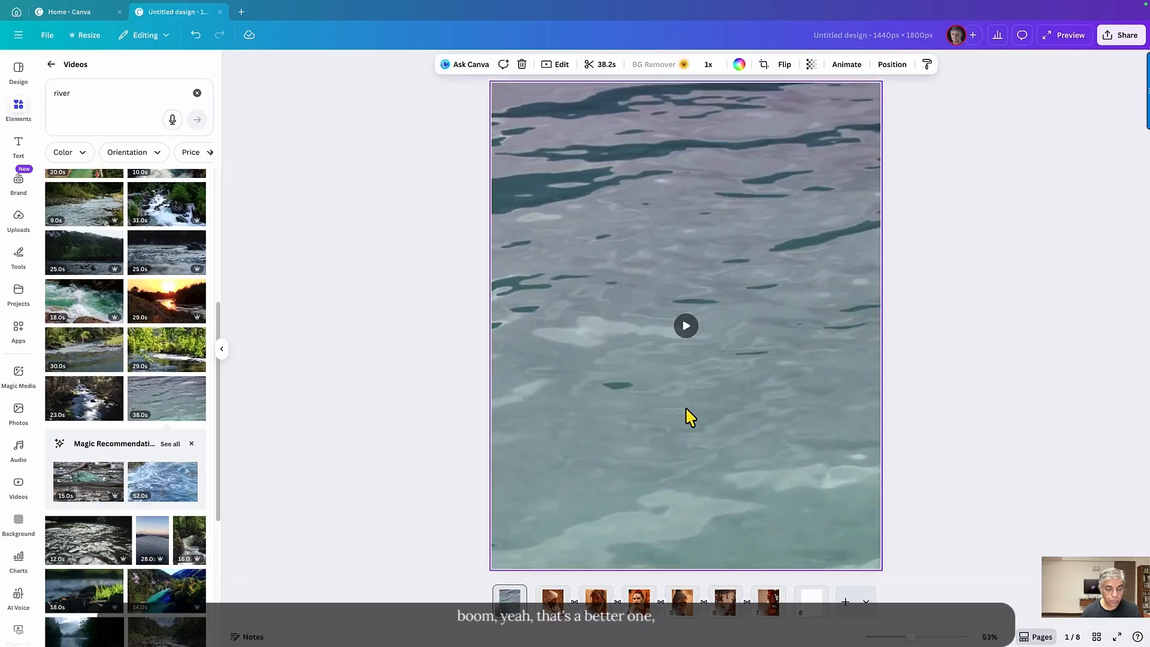
key("Delete")
Step: Add the 28-second portrait clip of the river at dusk and set it as the first page's background
left_click(158, 526)
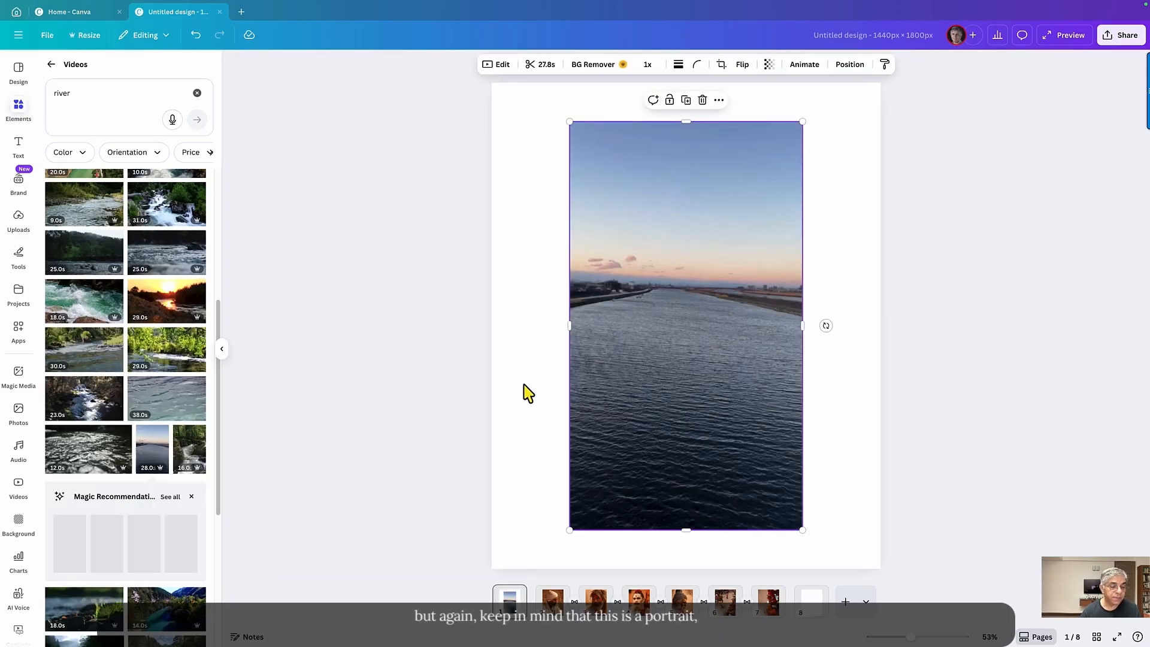
right_click(620, 332)
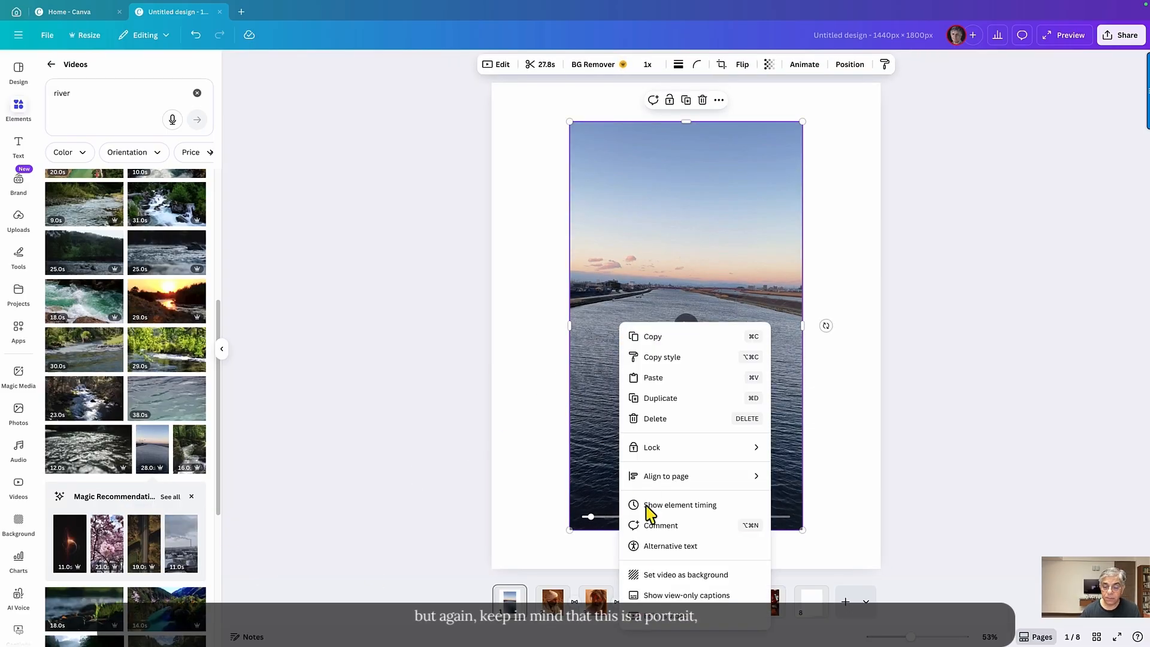
left_click(672, 573)
Step: Try the recommended 11-second clip of a smoking chimney over snowy rooftops as the last page's background and delete it
scroll(120, 486, "down", 1)
scroll(120, 486, "down", 2)
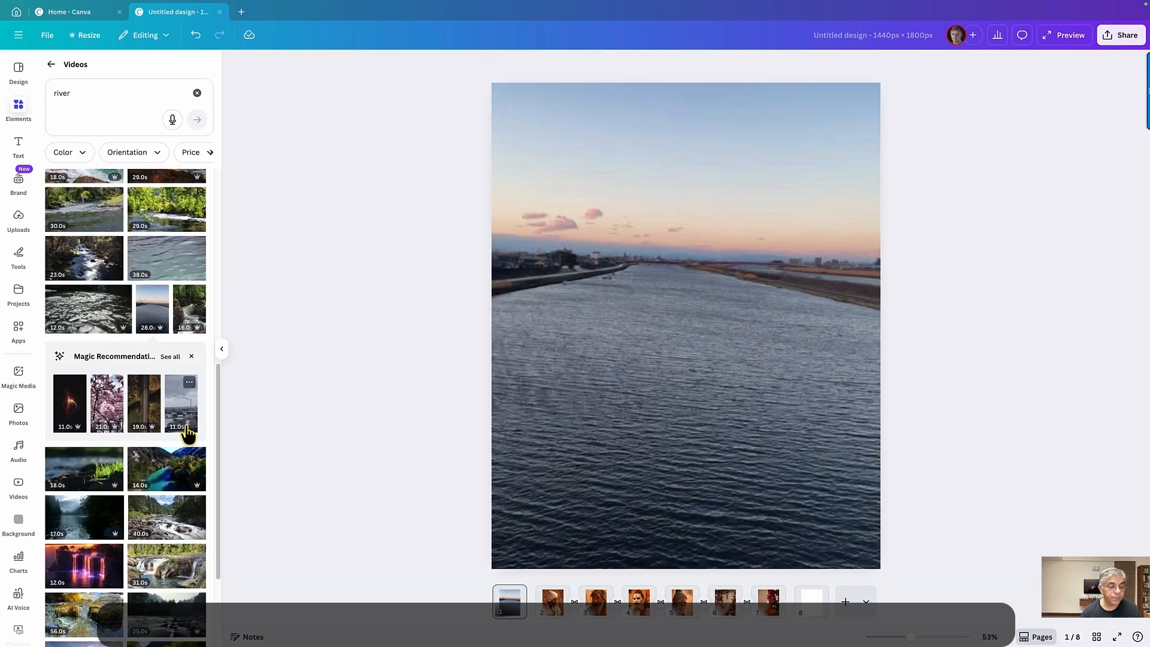
left_click(595, 389)
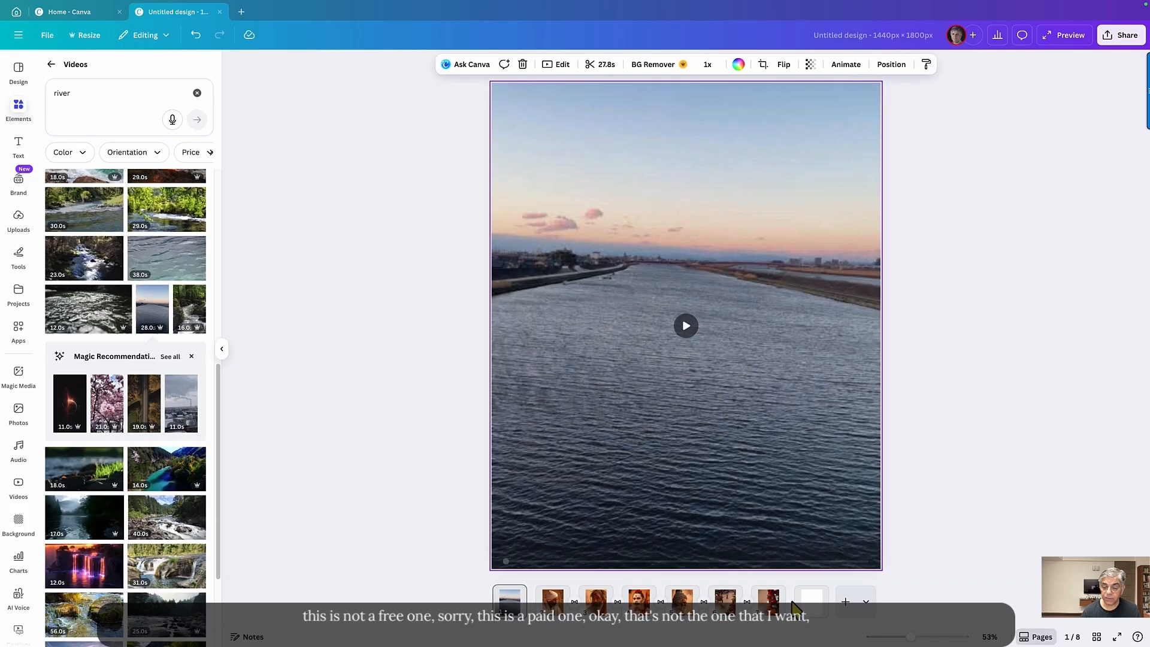
left_click(811, 601)
left_click(181, 419)
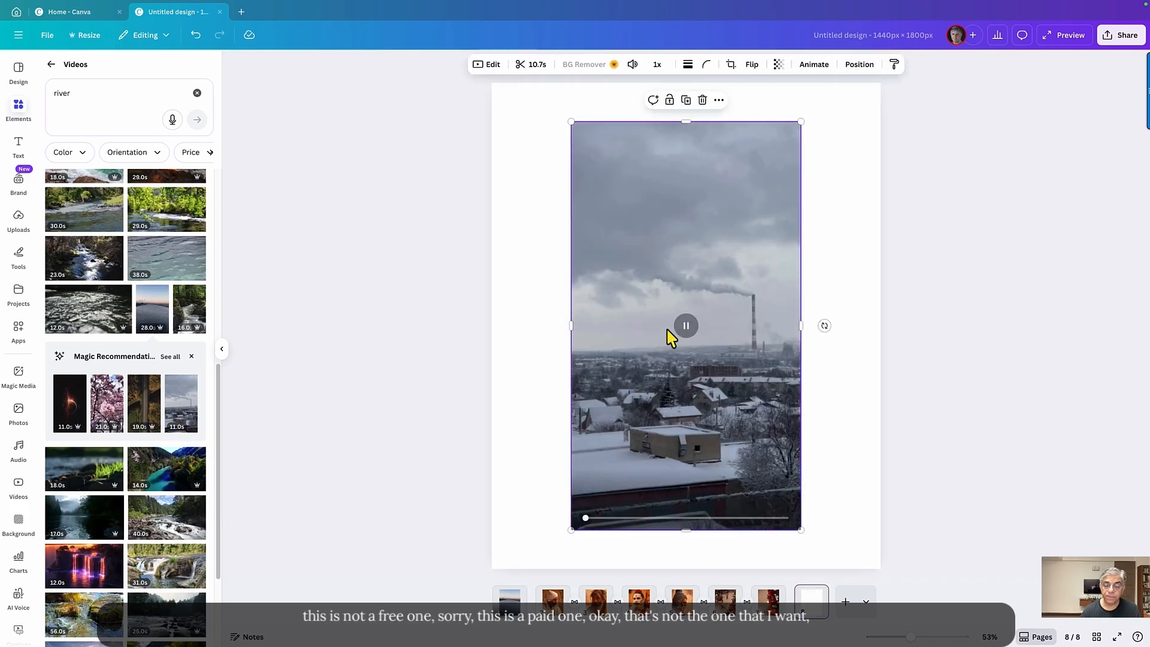
right_click(668, 331)
left_click(732, 580)
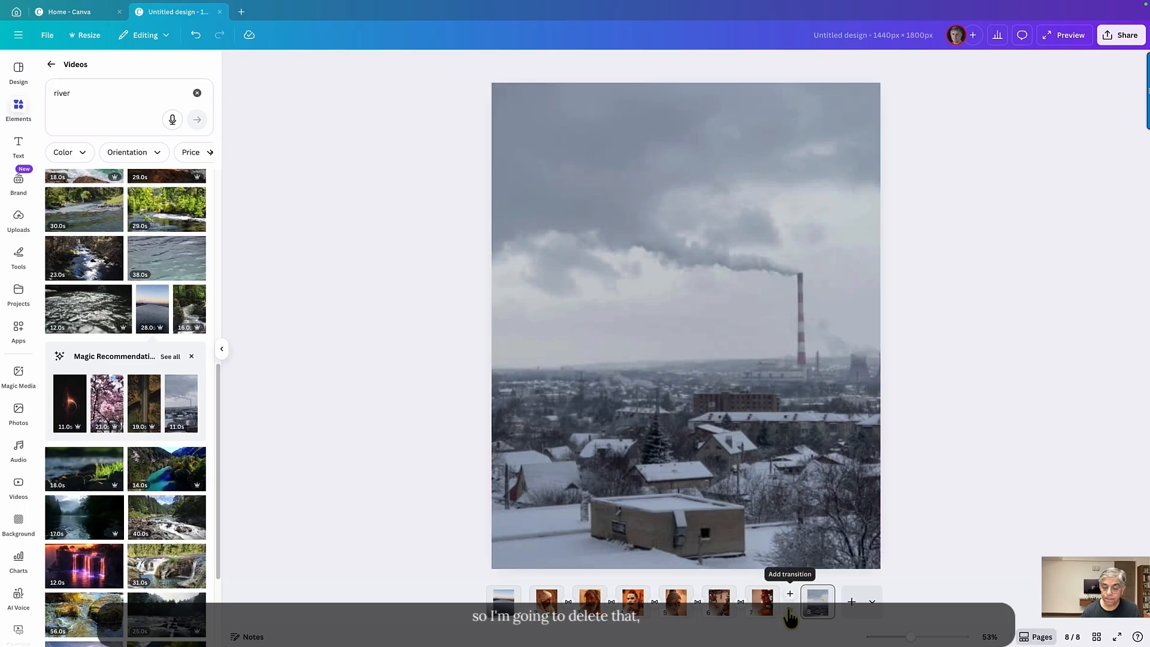
left_click(718, 482)
key("Delete")
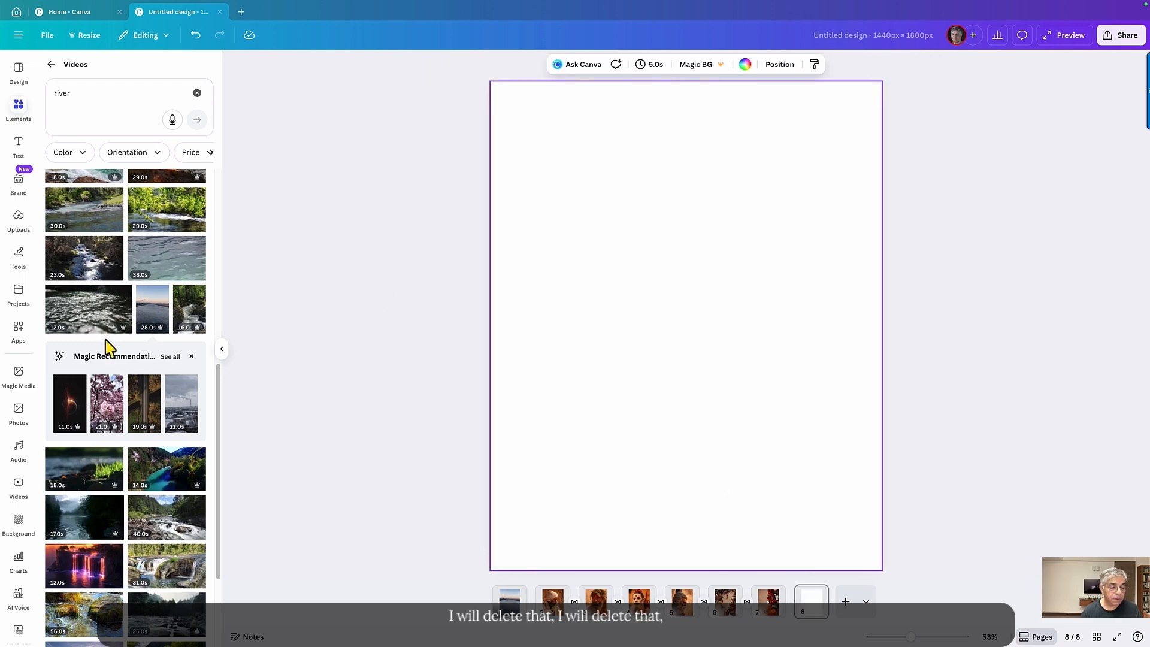
Step: Add the 28-second portrait clip of the river at dusk to the last page and set it as the background
scroll(106, 346, "down", 5)
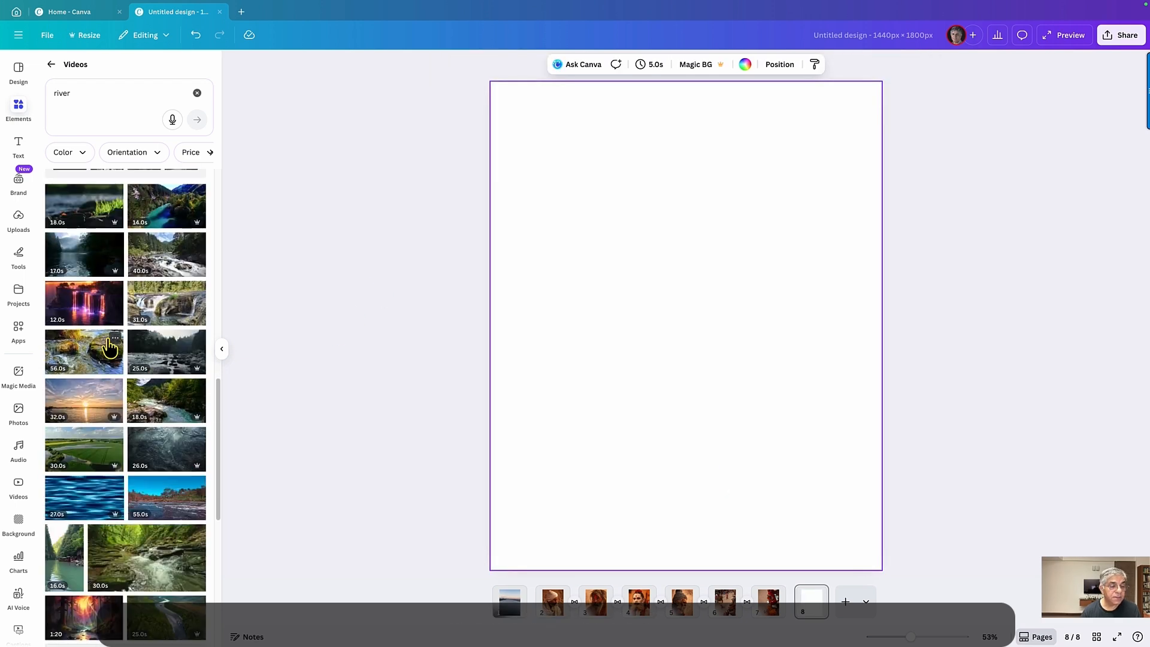
scroll(108, 341, "up", 12)
scroll(118, 335, "down", 1)
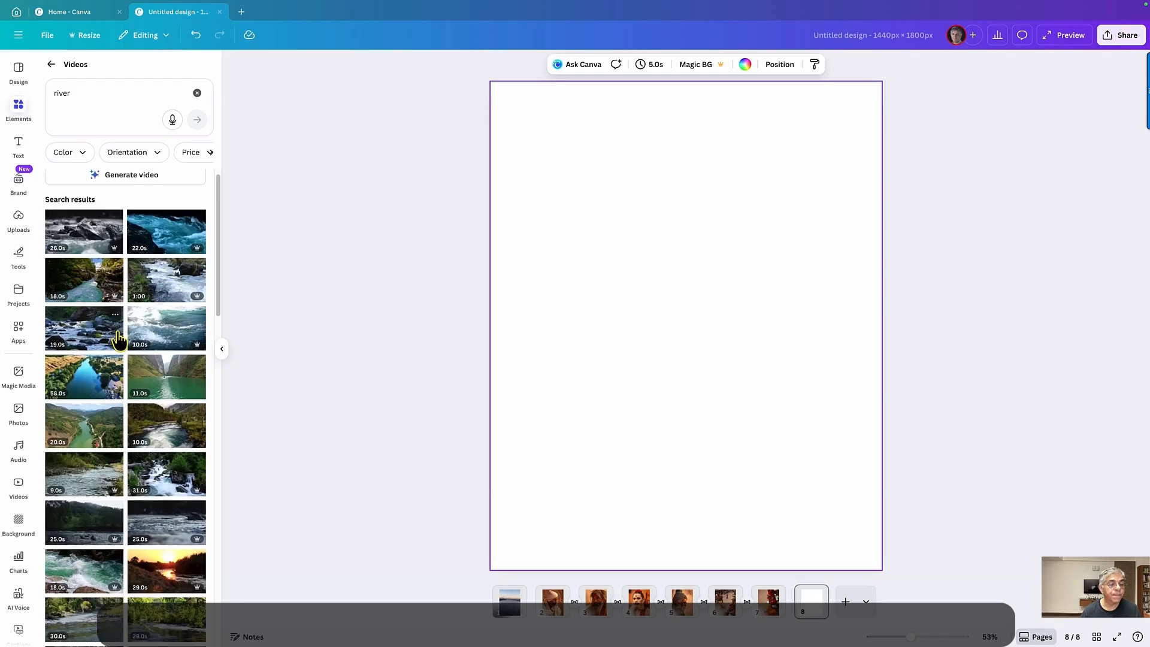
scroll(118, 338, "down", 3)
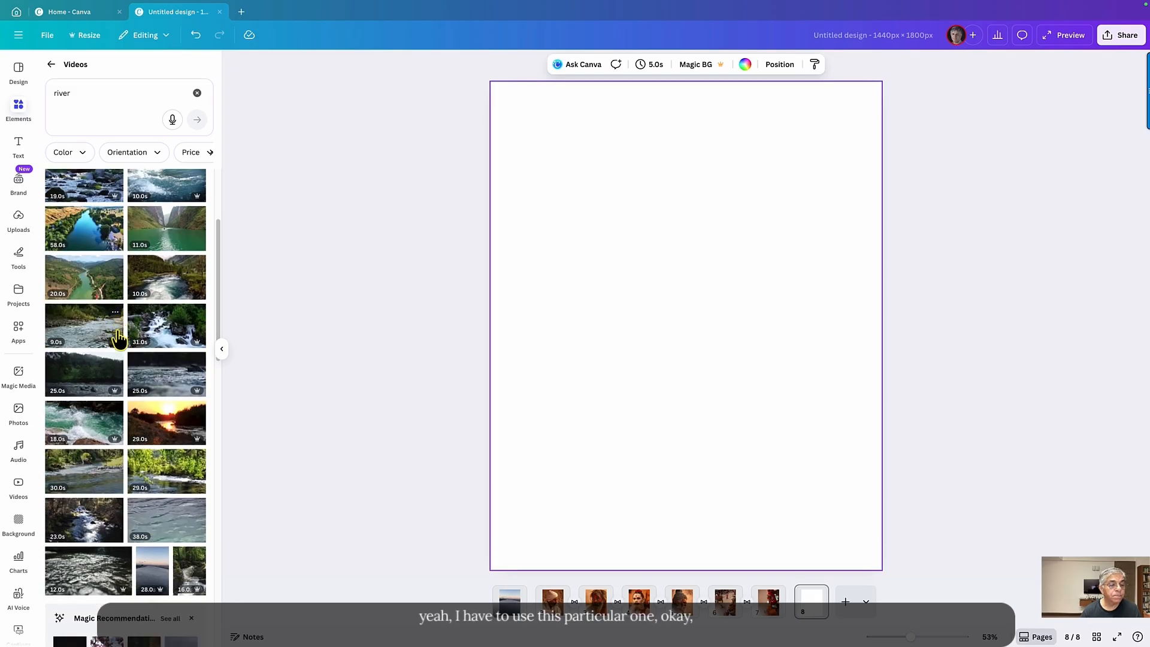
scroll(118, 338, "down", 5)
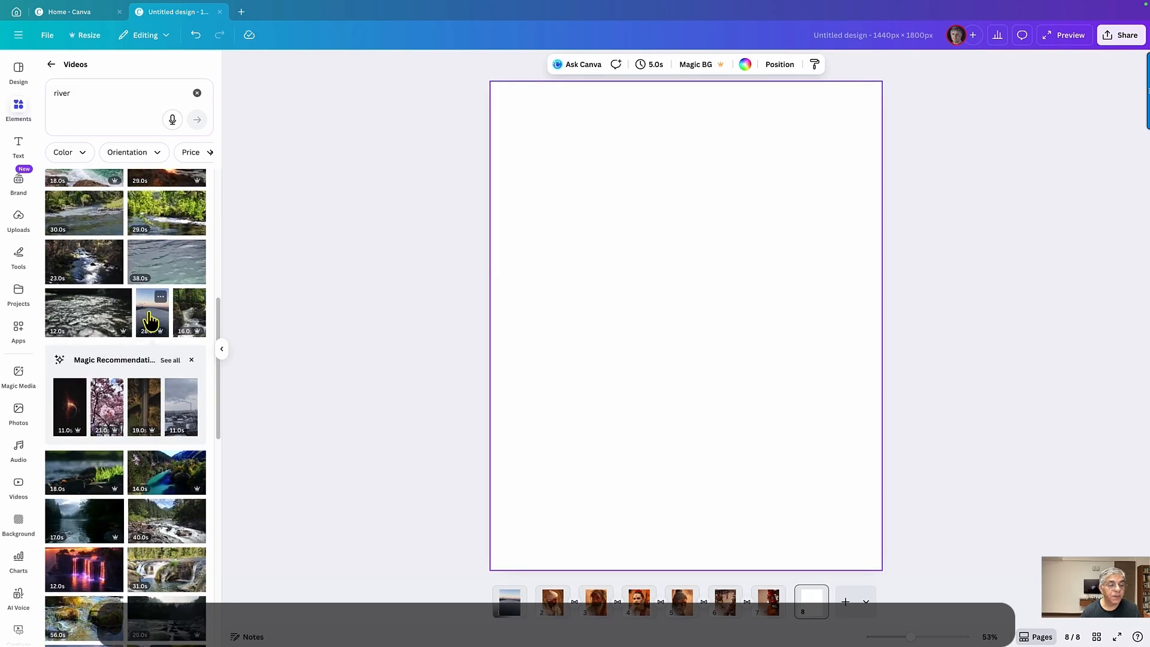
left_click(150, 320)
right_click(587, 339)
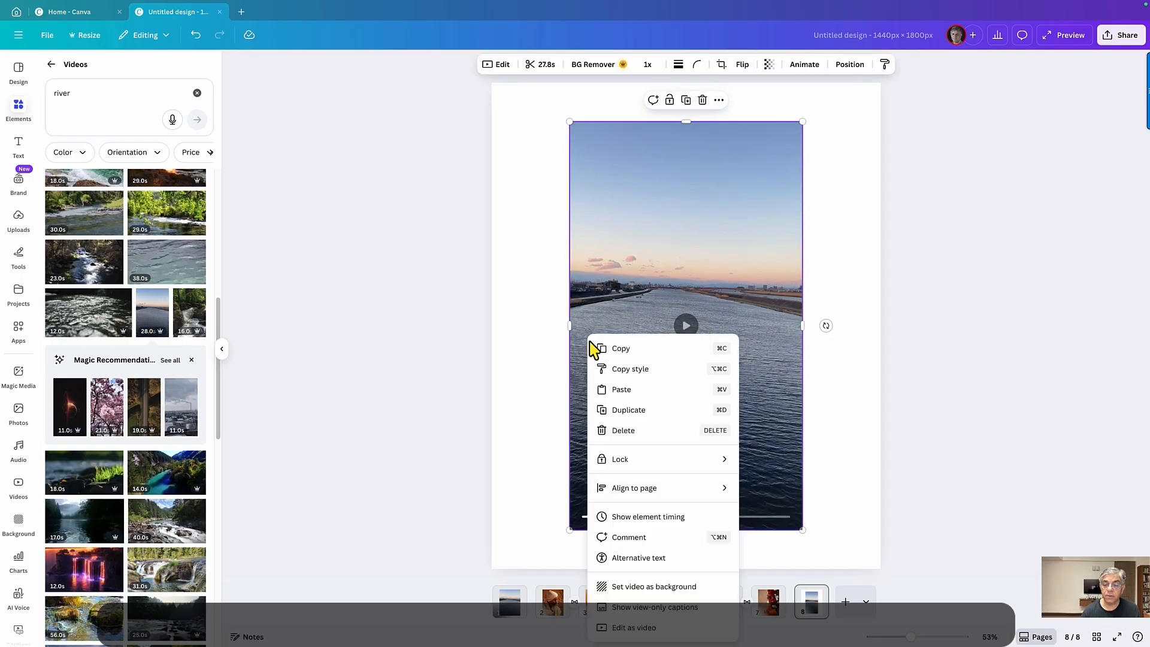
left_click(663, 587)
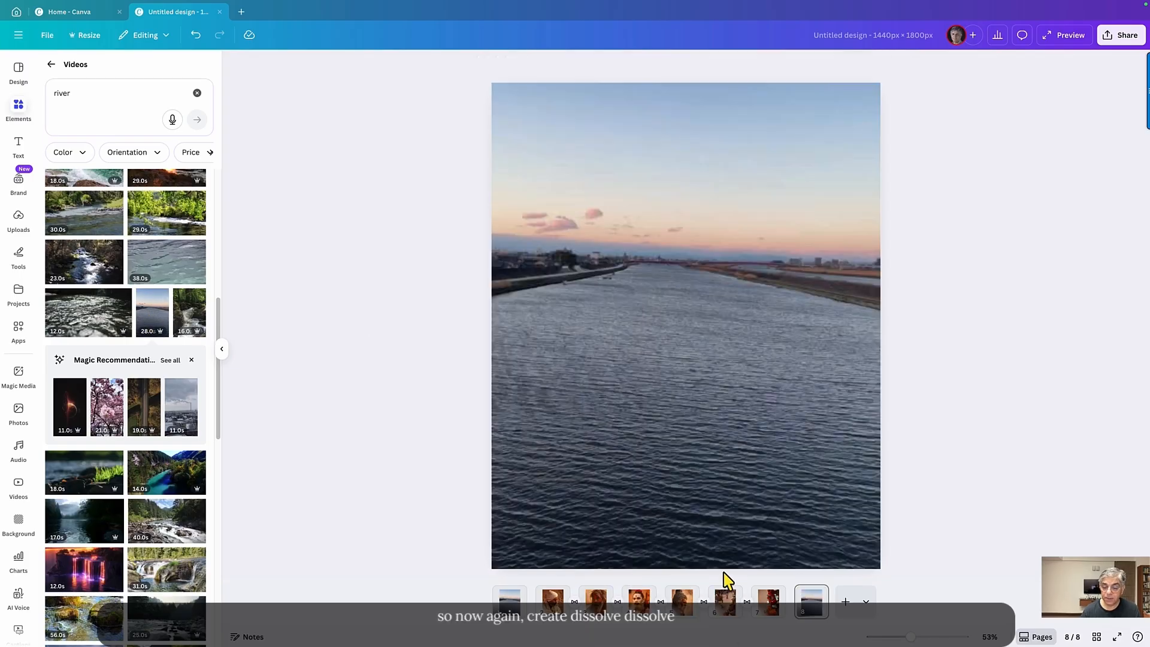
Step: Apply Dissolve transitions between the opening river page and first photo, and between the last photo and closing river page
left_click(531, 595)
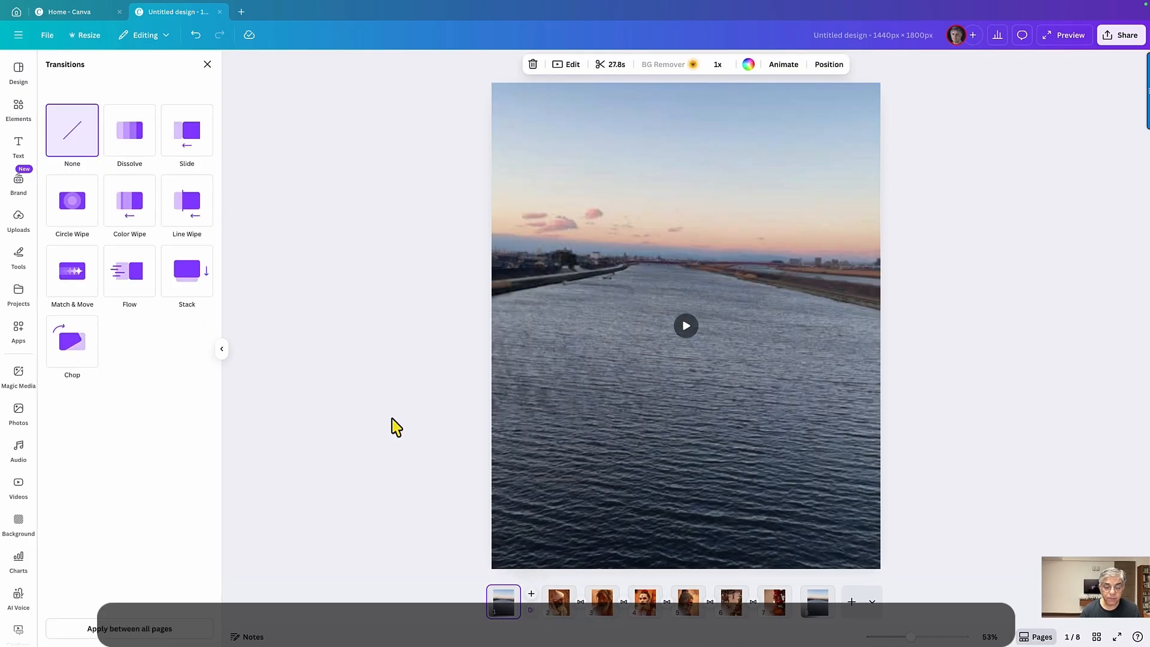
left_click(129, 130)
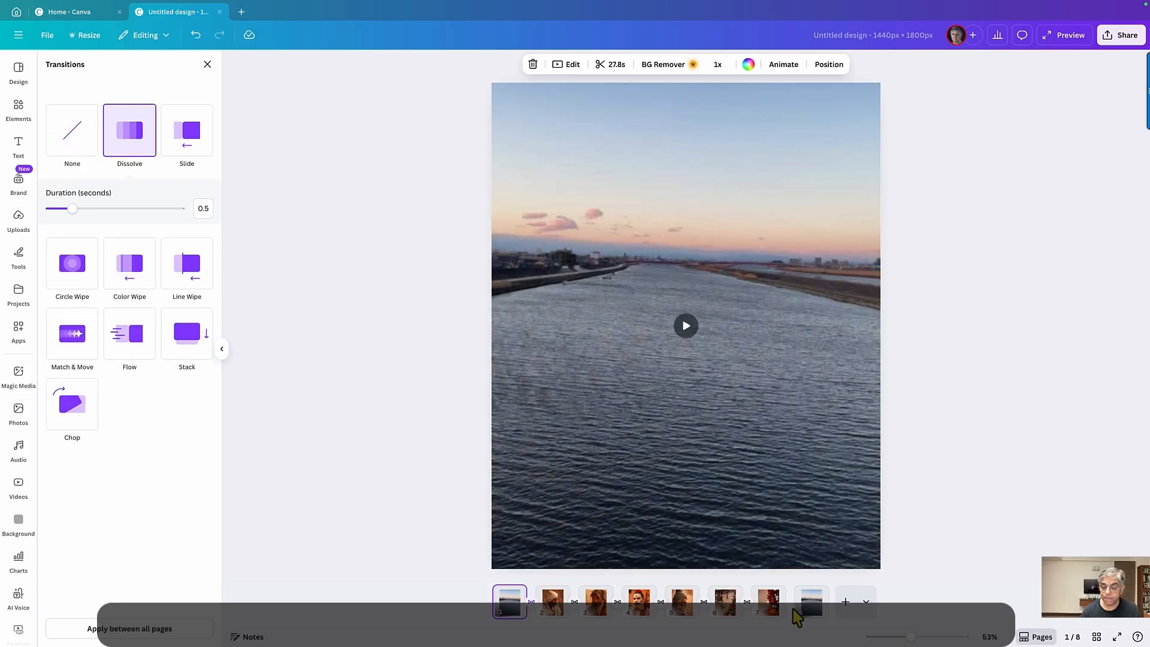
left_click(768, 600)
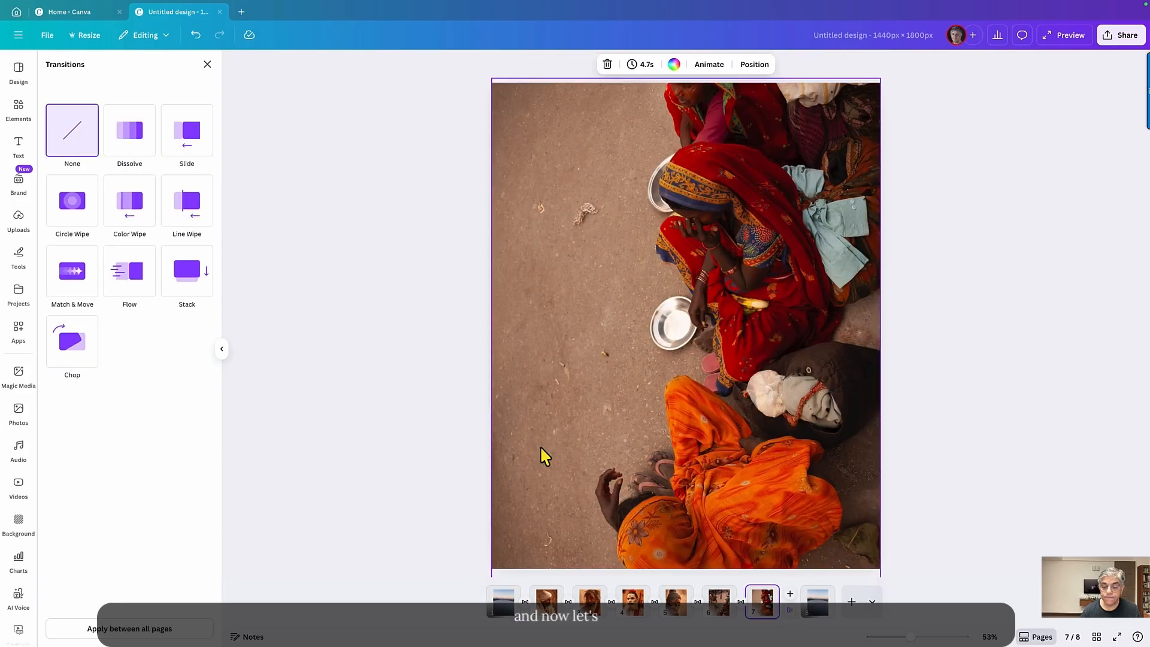
left_click(150, 157)
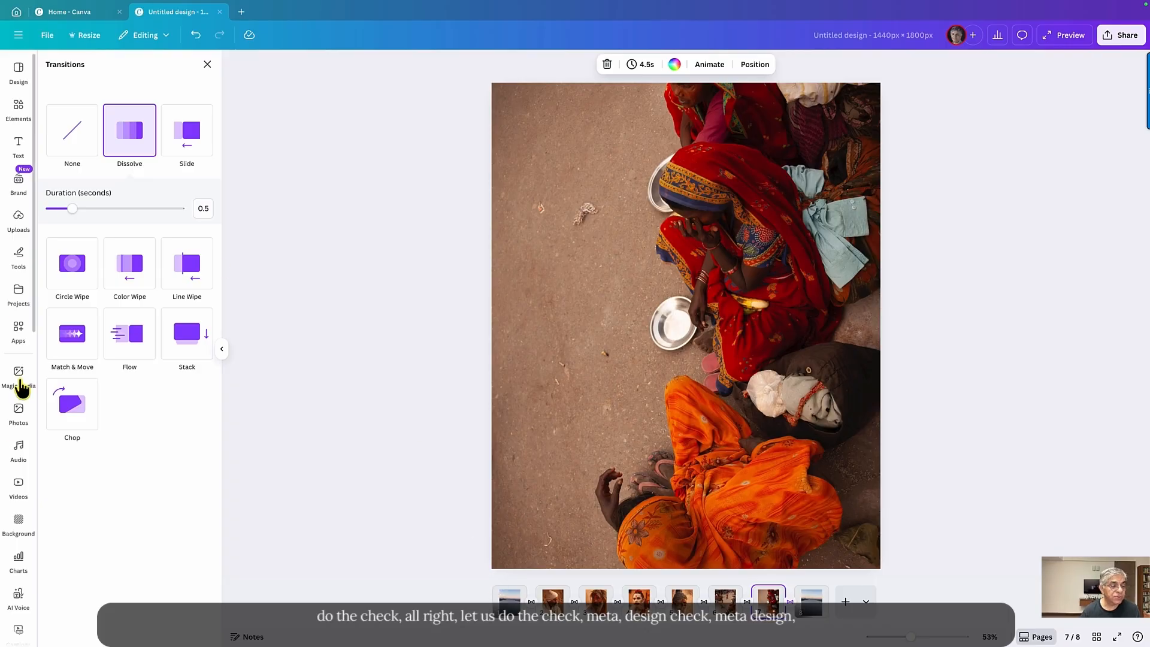
Step: Search the apps for "meta" and open the Meta Design Check app
left_click(19, 333)
left_click(87, 71)
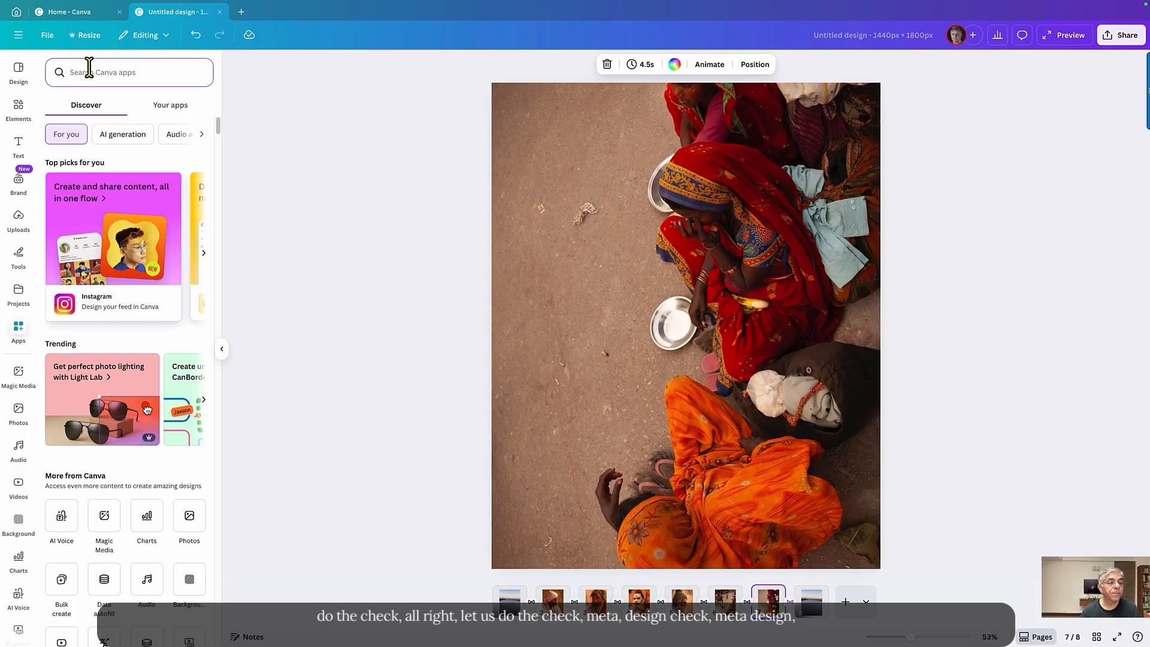
type("meta")
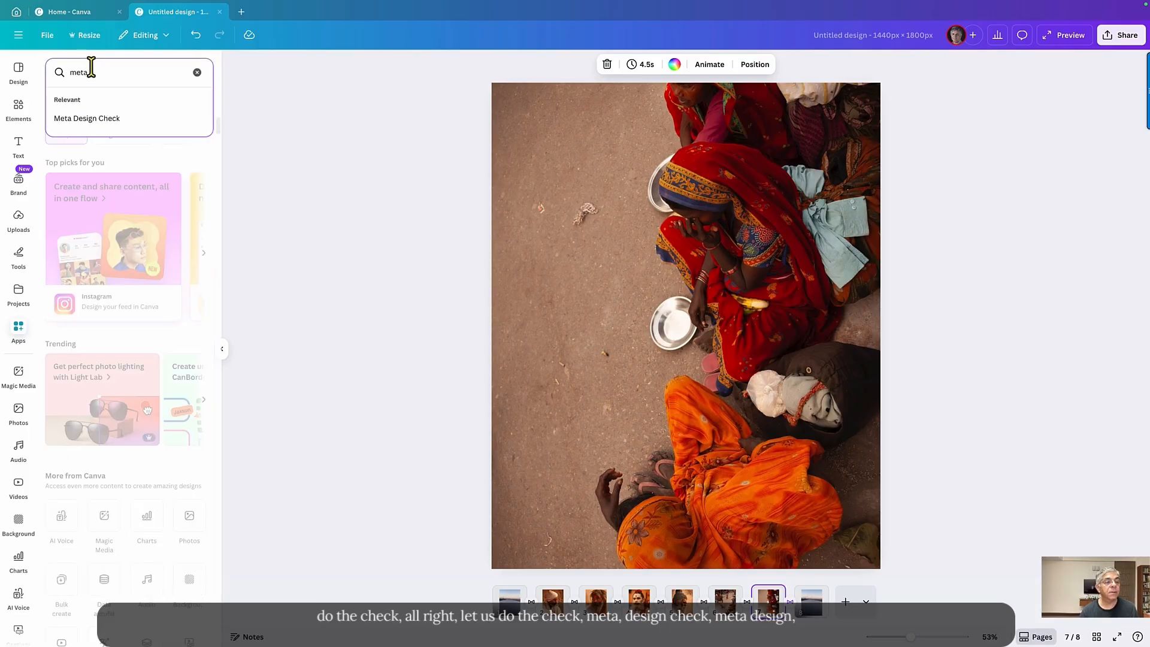
left_click(90, 119)
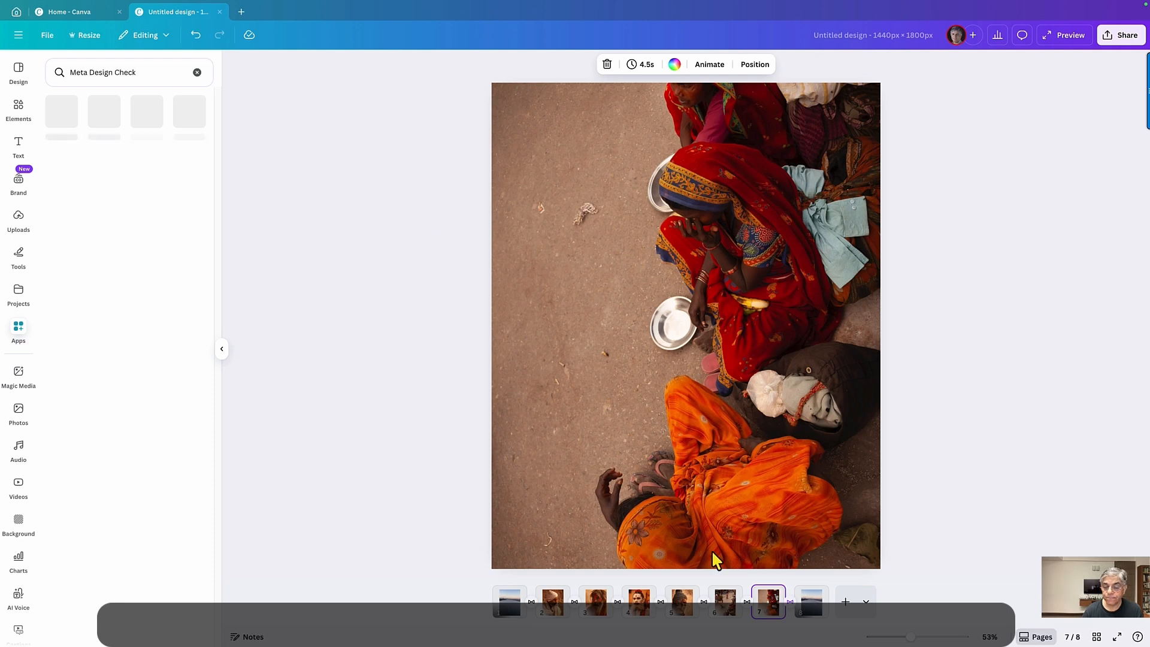
left_click(66, 120)
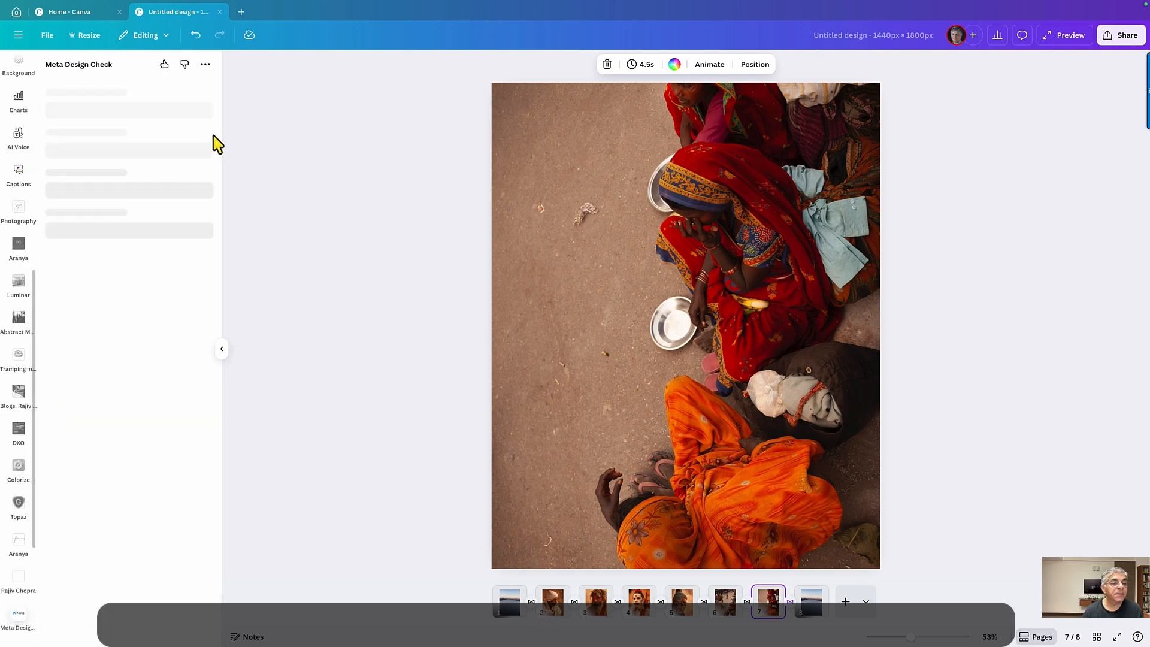
Step: Run Meta Design Check on pages 1-8 of the design with the file type set to MP4 Video
left_click(178, 225)
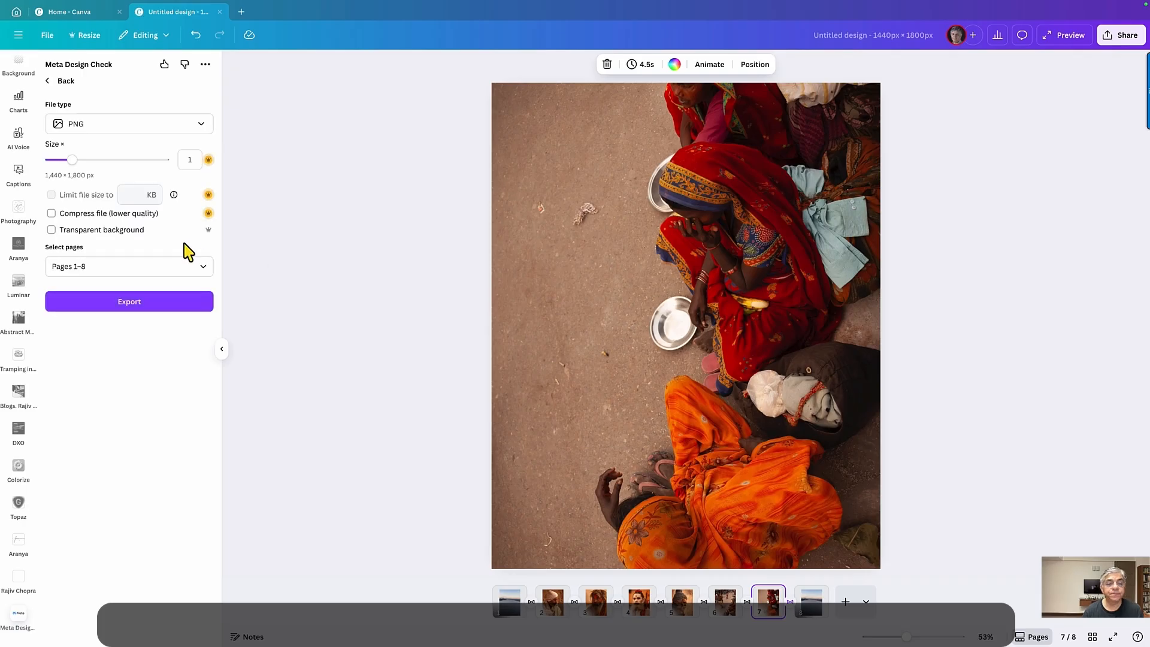
left_click(199, 127)
left_click(138, 228)
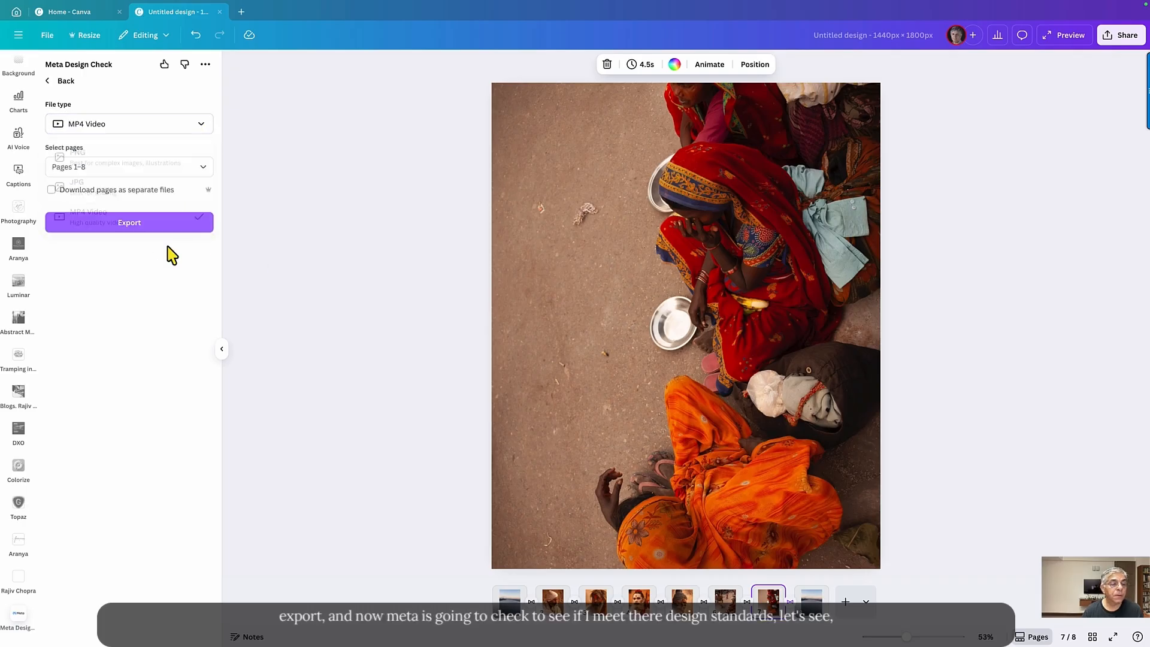
left_click(130, 225)
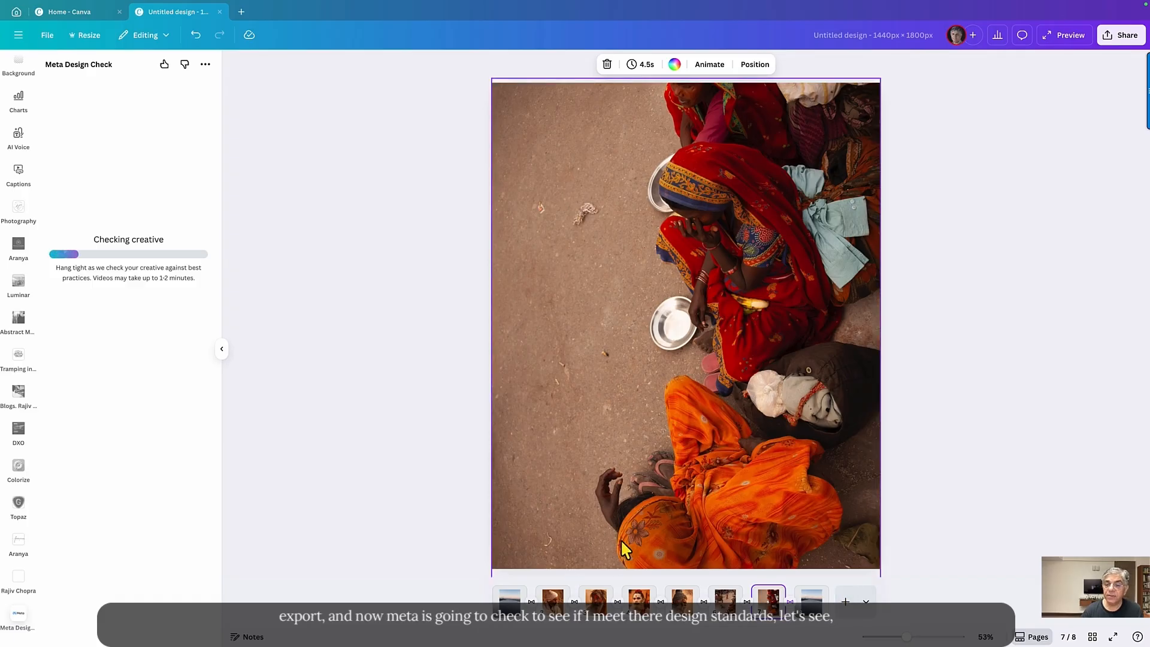
left_click(914, 467)
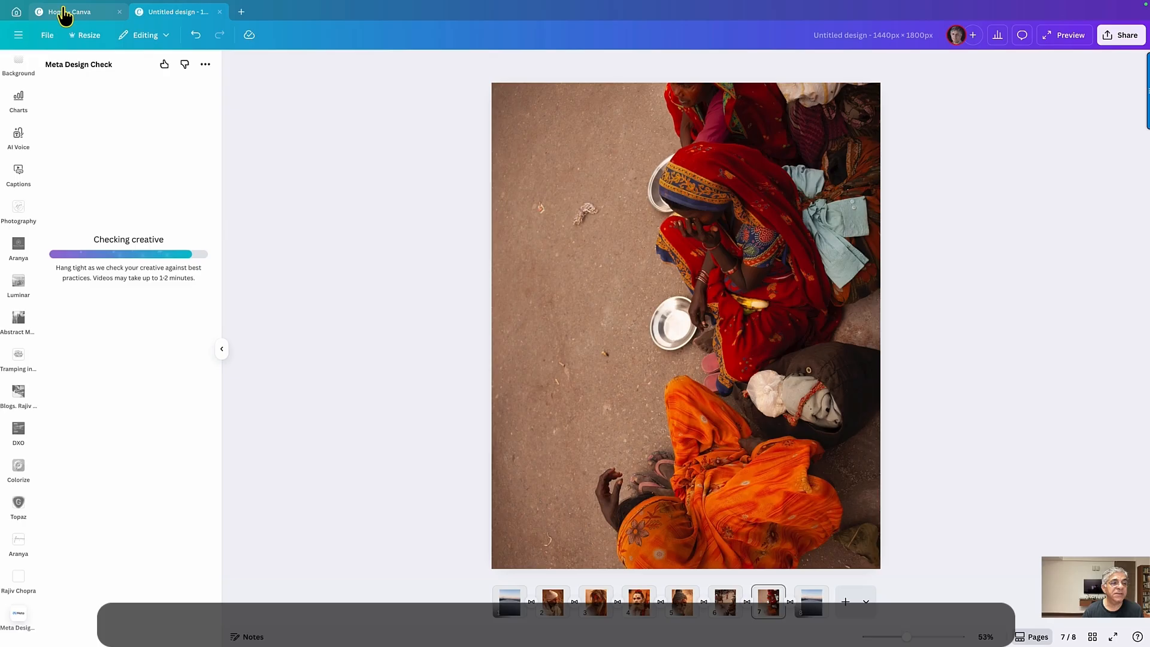
left_click(64, 8)
left_click(236, 92)
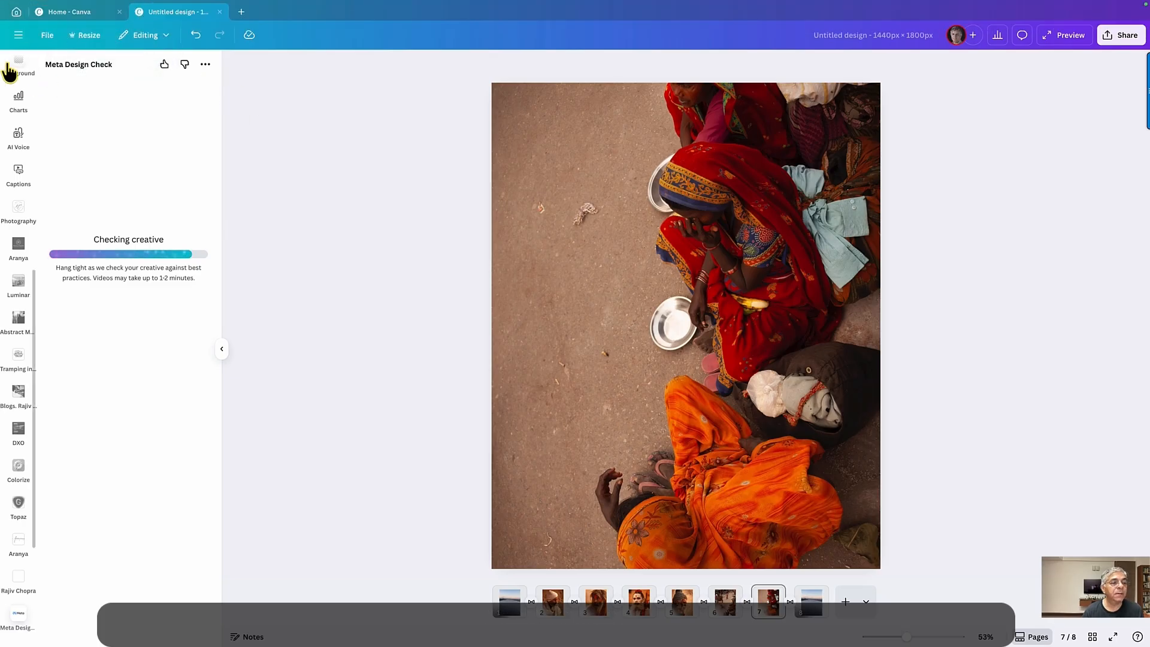
scroll(14, 96, "up", 10)
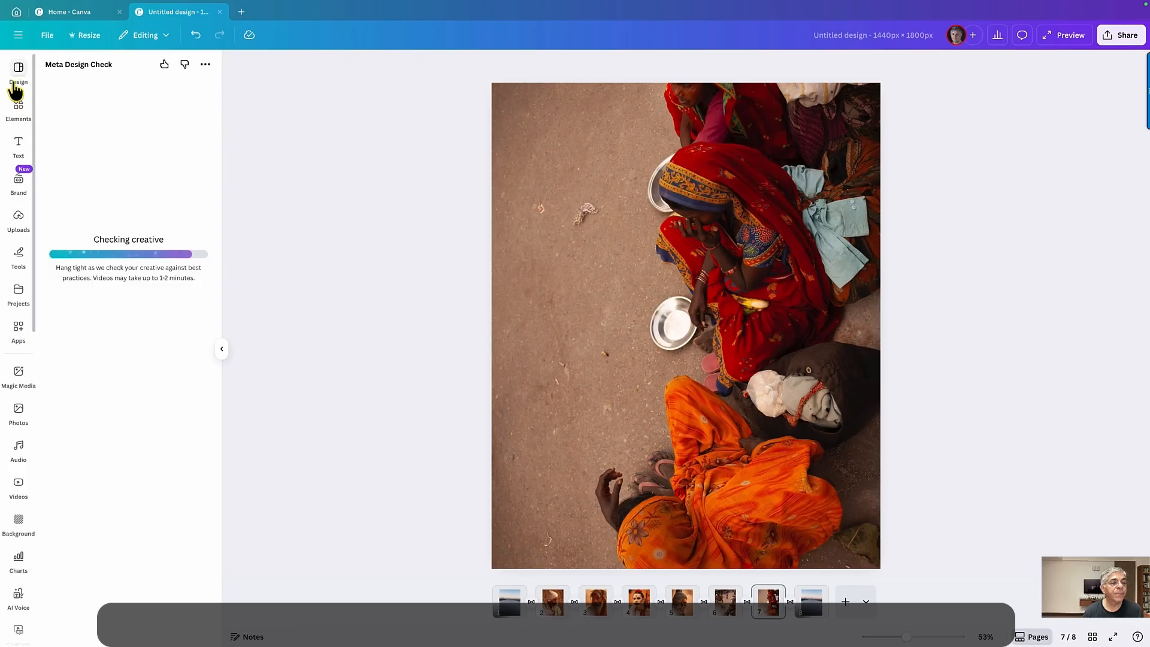
Step: Search the templates from the home page for "instagram feed video aspect ratio 4:5"
left_click(17, 14)
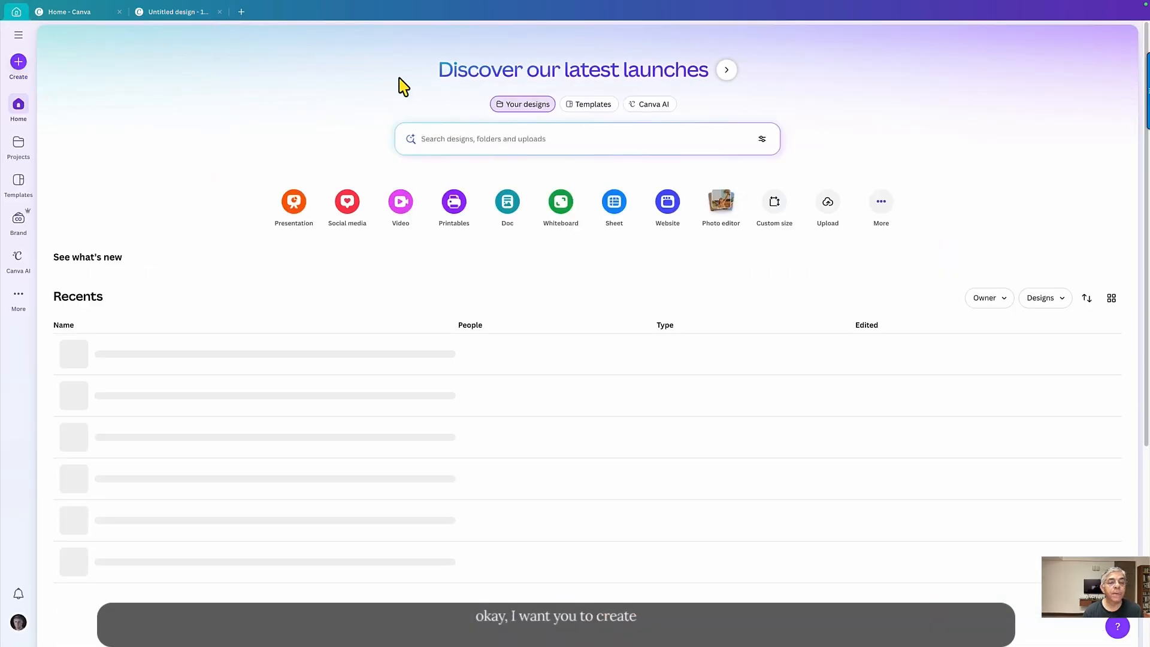
left_click(588, 105)
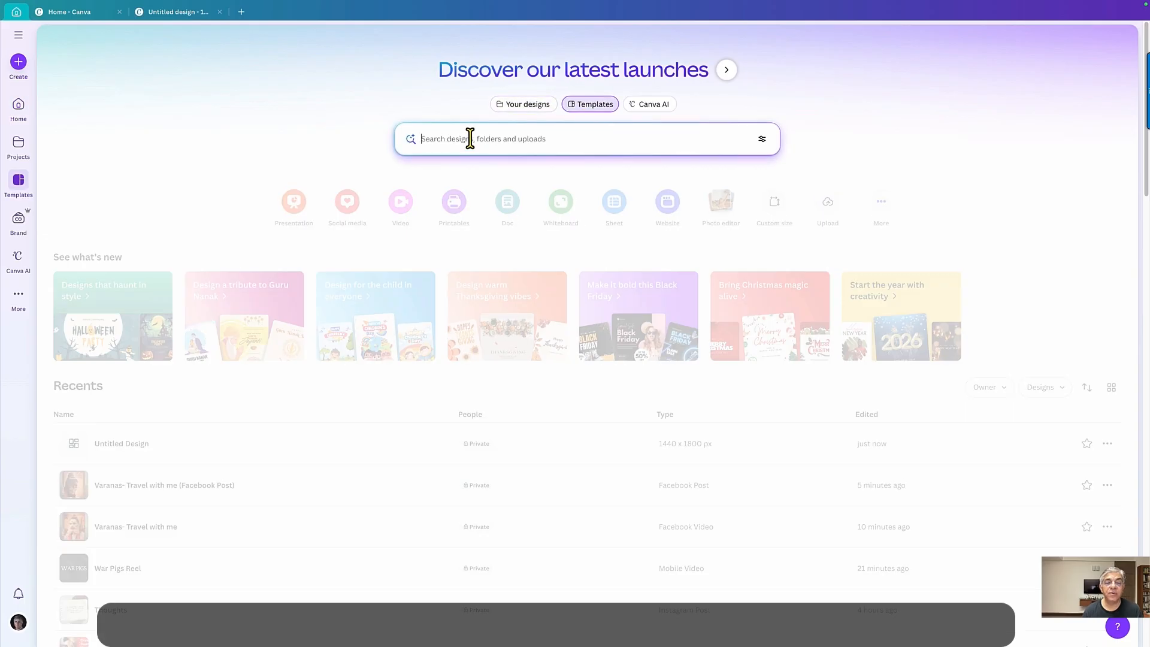
type("instagara")
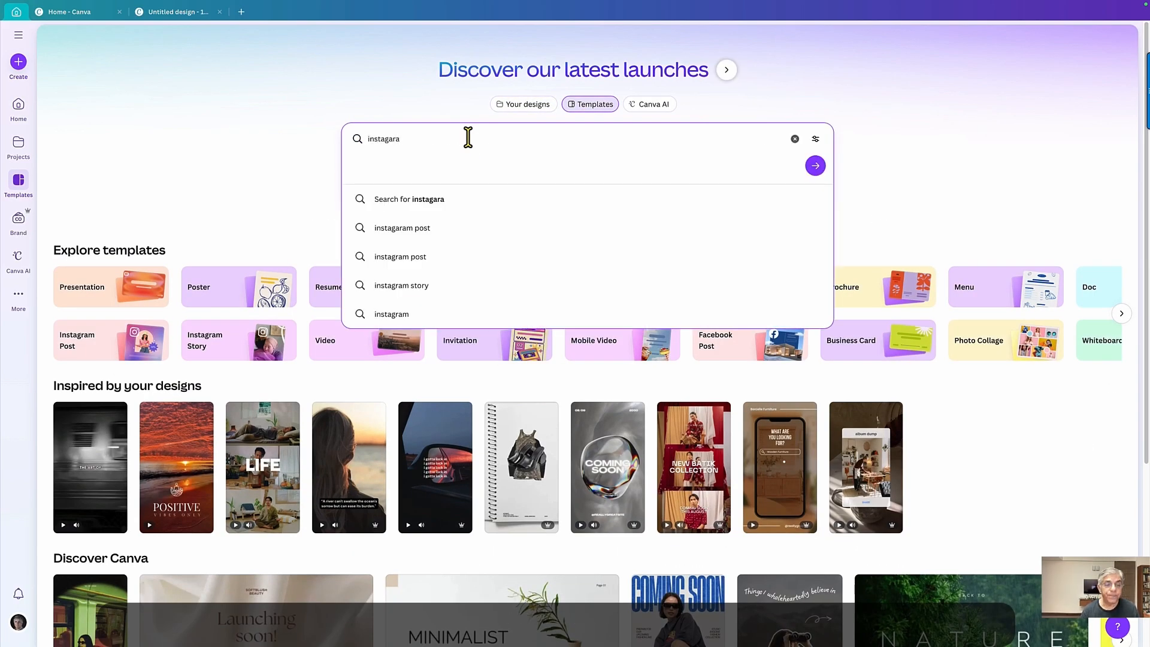
key("BackSpace")
key("BackSpace")
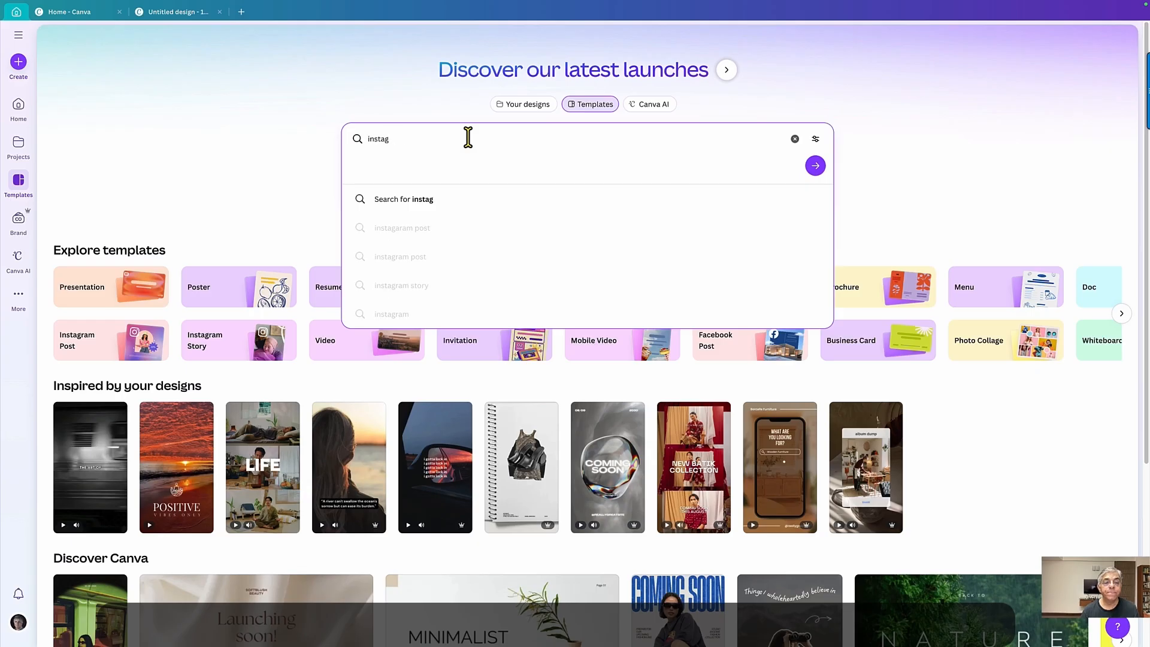
type("ra")
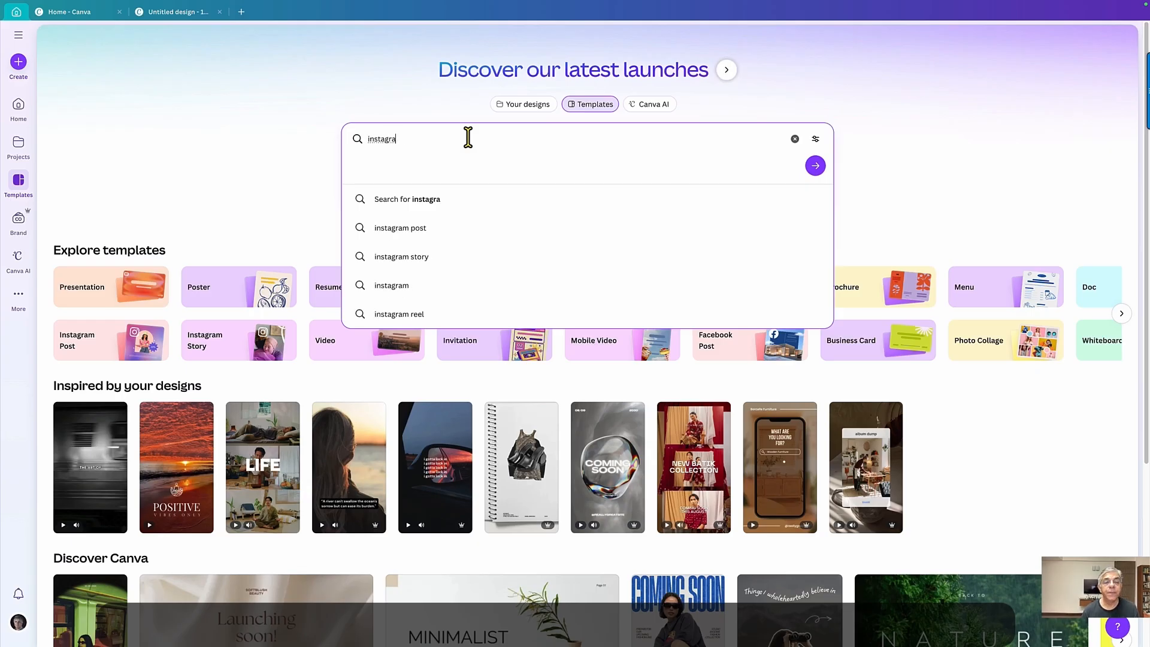
type("m feed v")
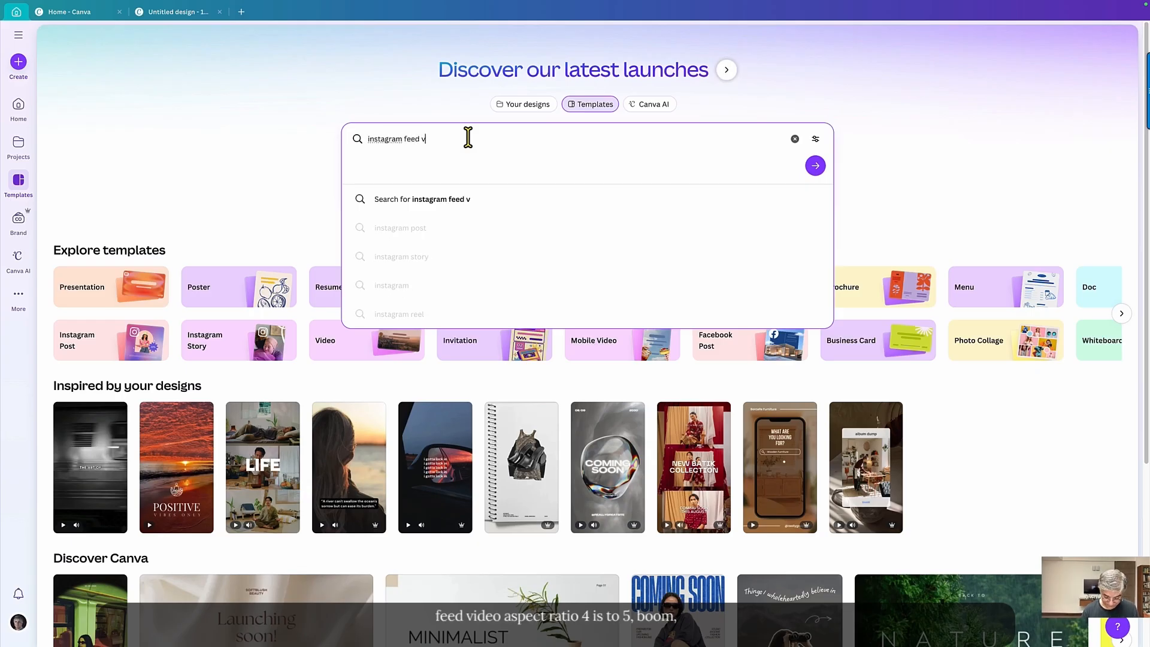
type("ideo aspect")
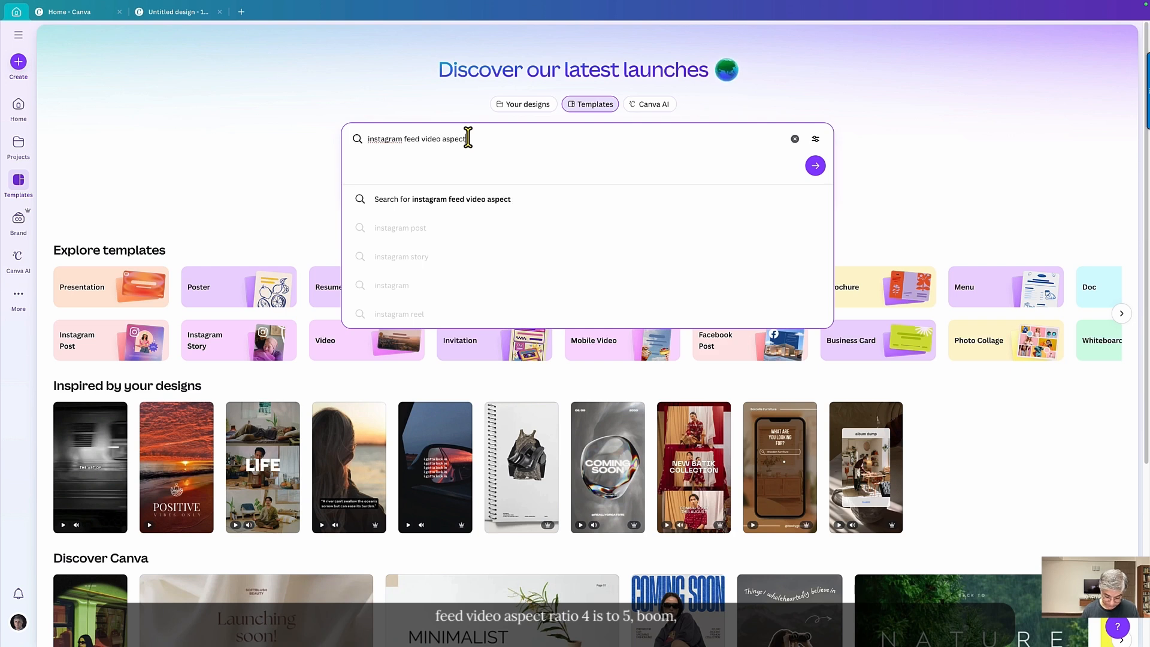
type(" ratio")
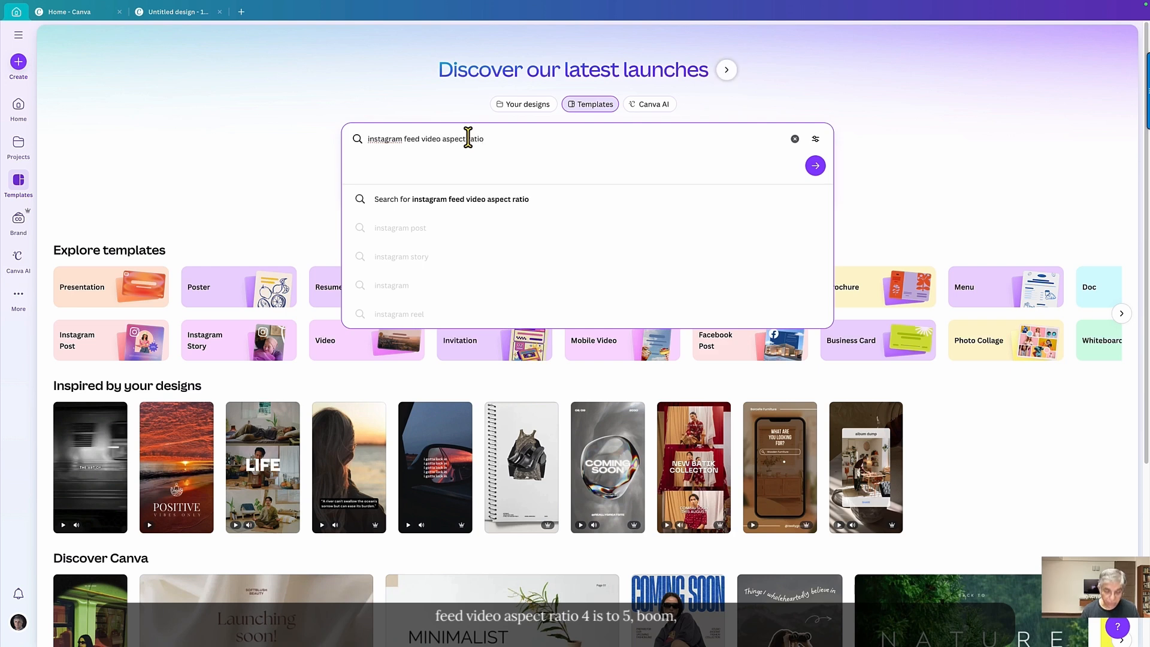
type(" 4:5")
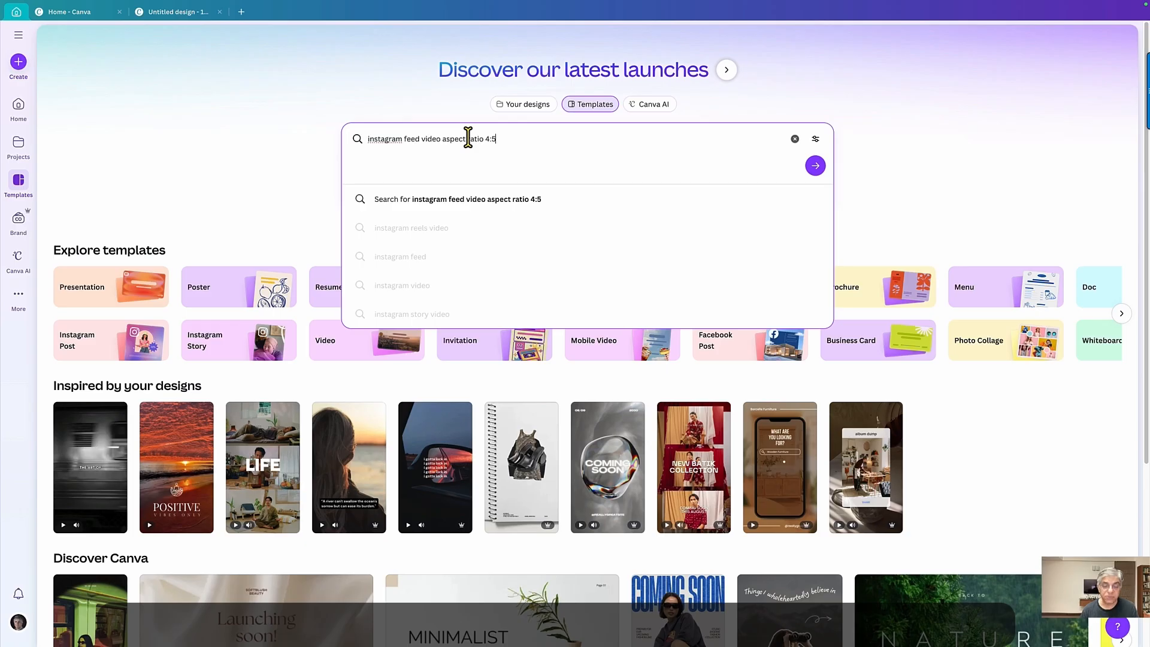
key("Return")
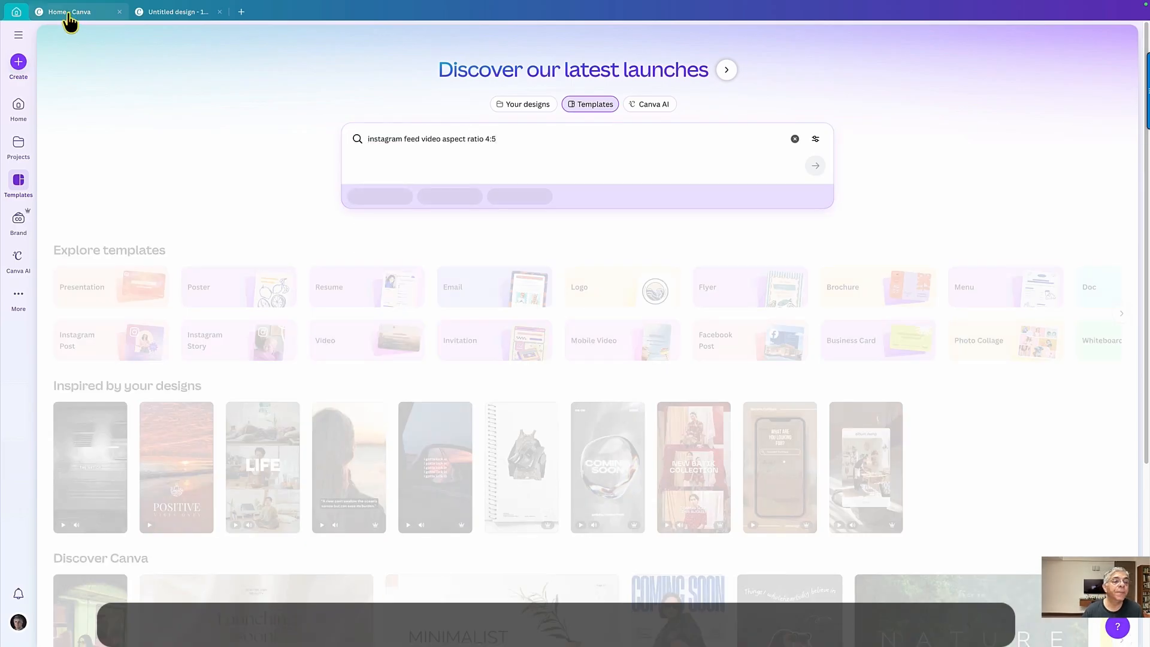
Step: Open the Facebook Post version of the Varanas- Travel with me design and close it again
left_click(70, 14)
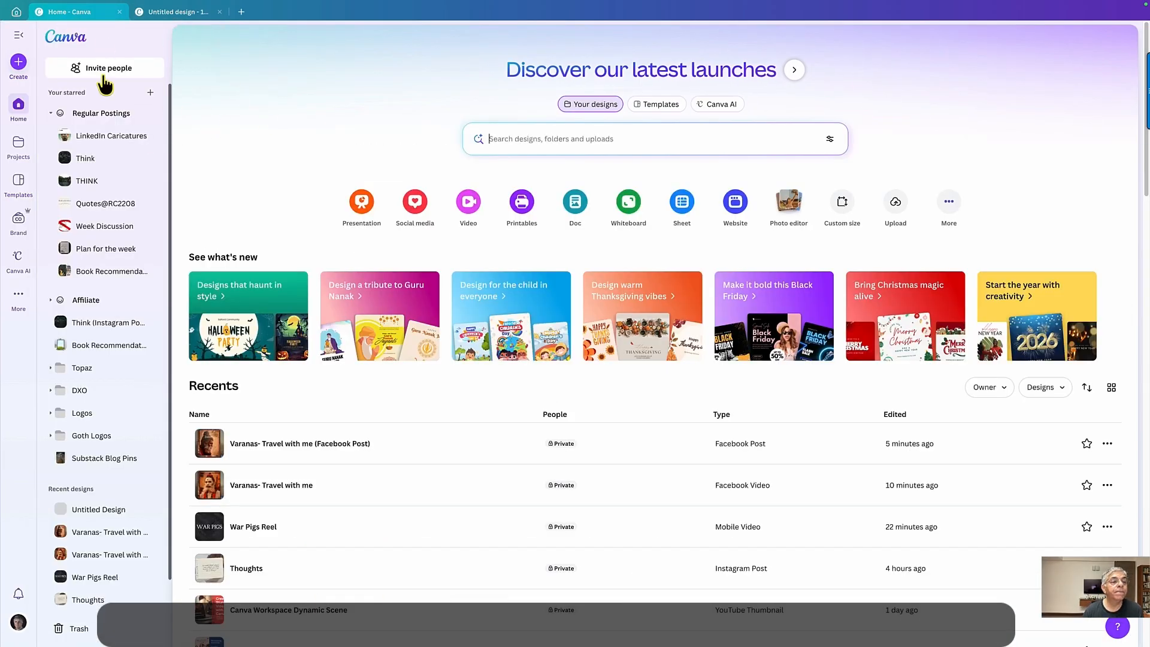
left_click(288, 455)
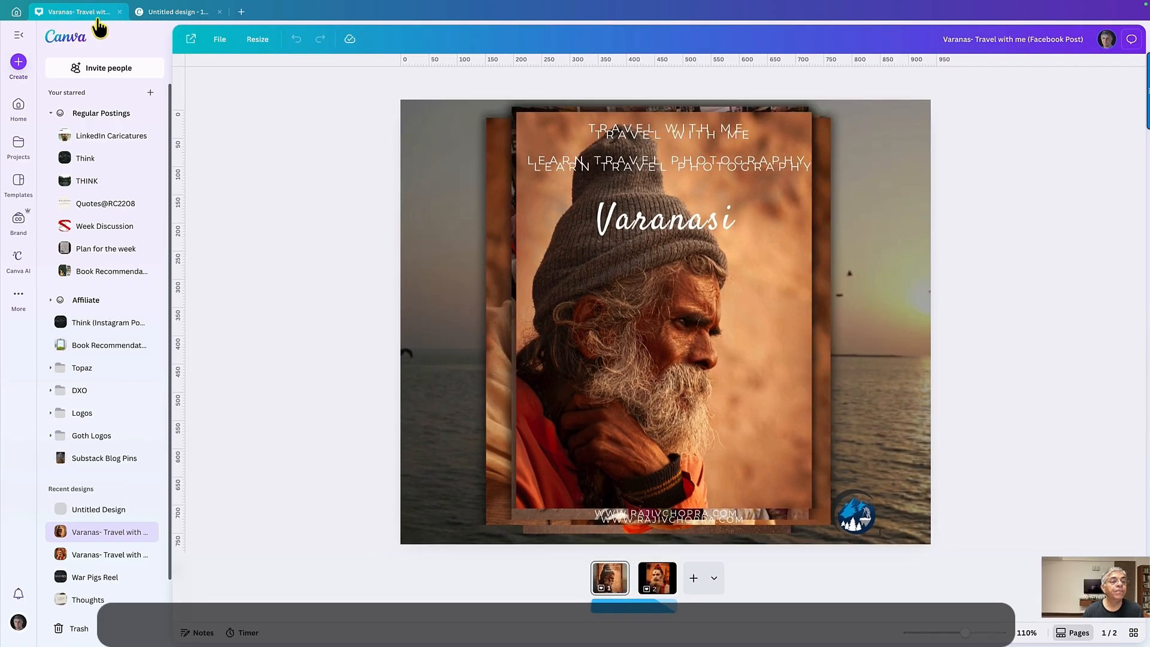
left_click(119, 11)
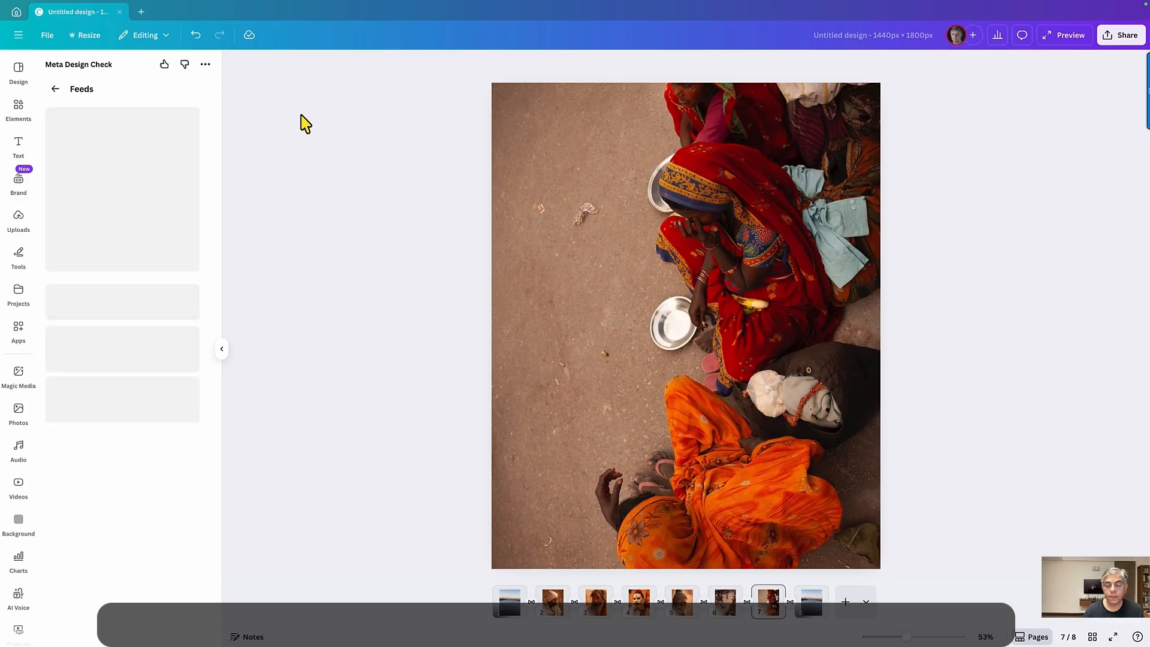
left_click(141, 12)
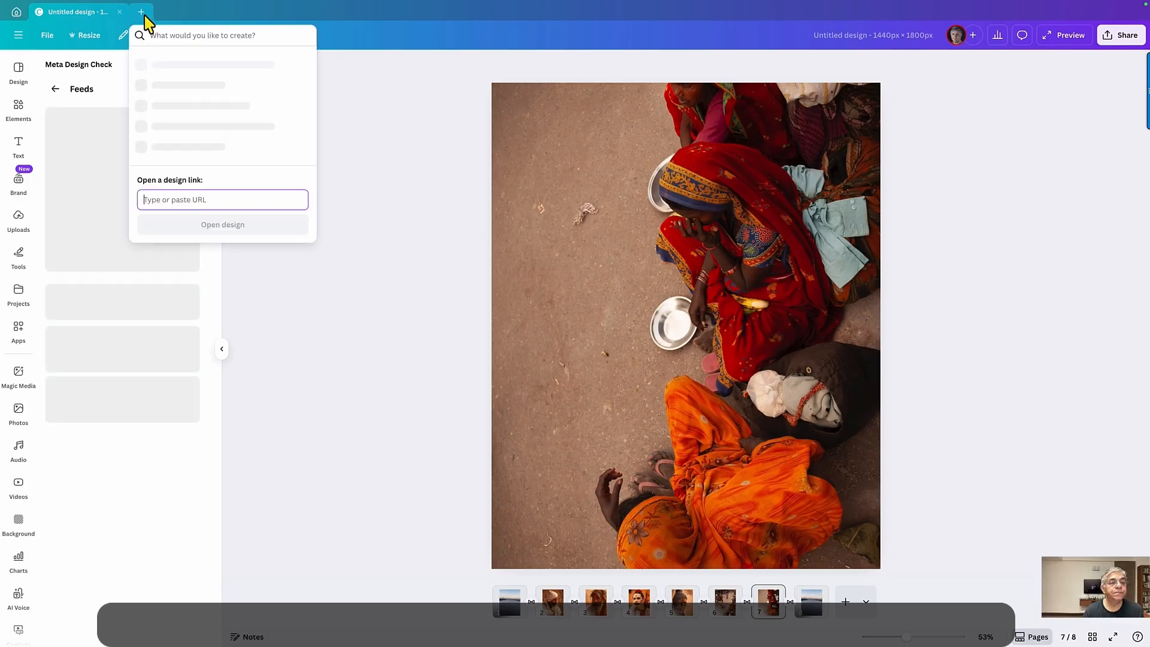
left_click(397, 119)
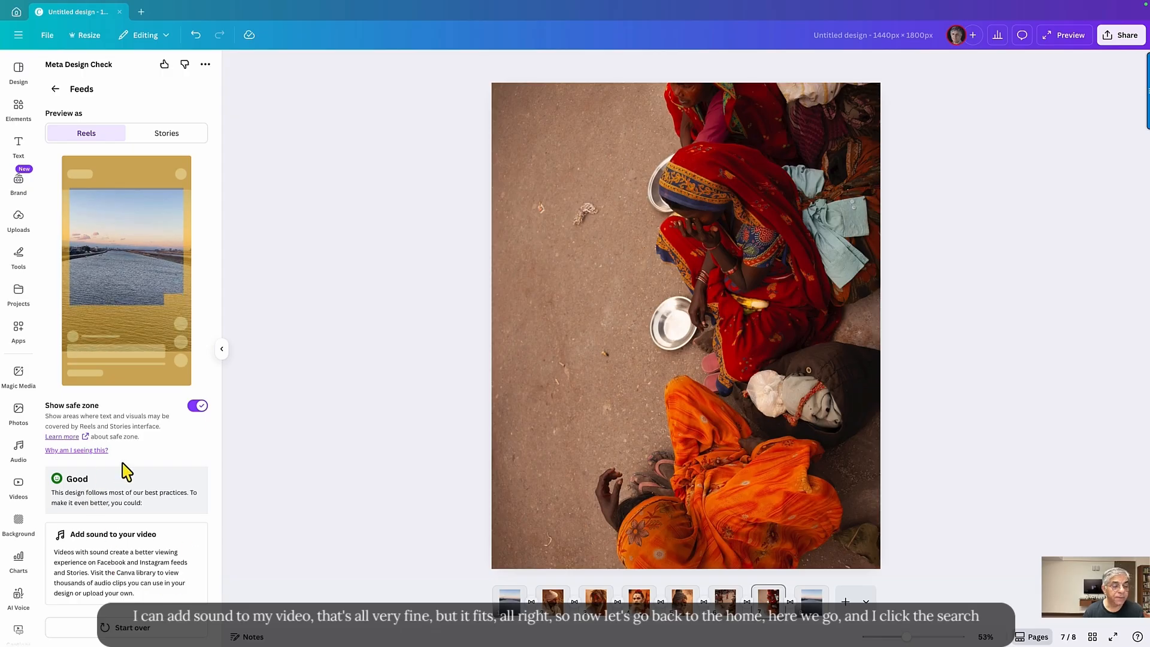
Step: Return to the home page and rerun the template search for "instagram feed video aspect ratio 4:5"
left_click(16, 11)
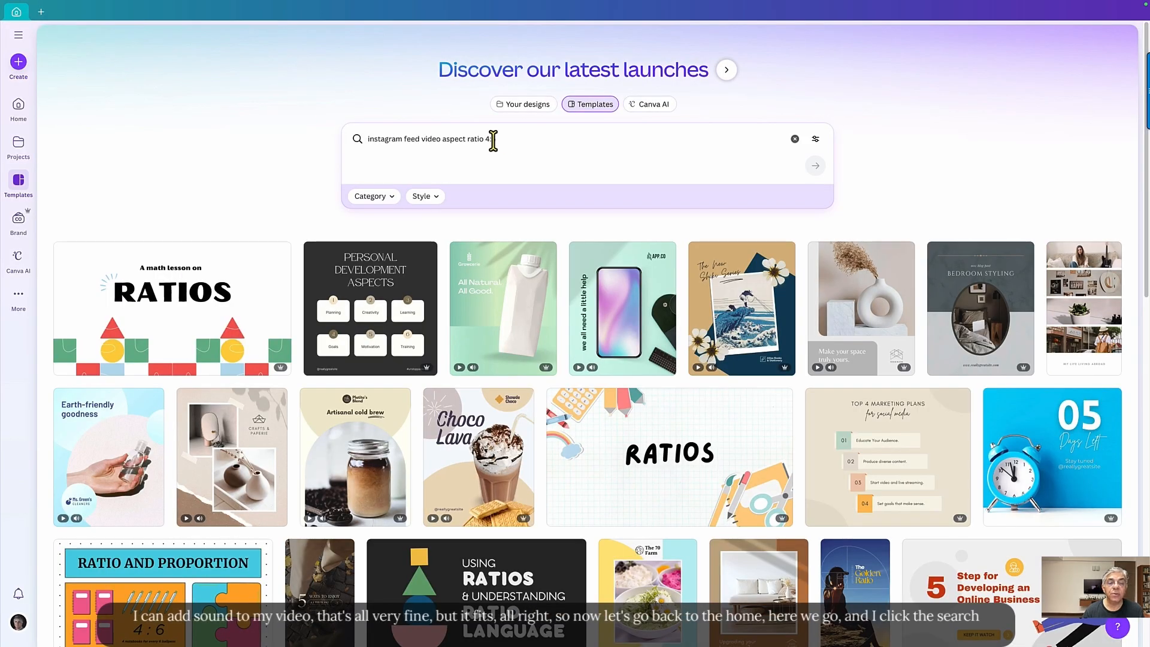
left_click(503, 140)
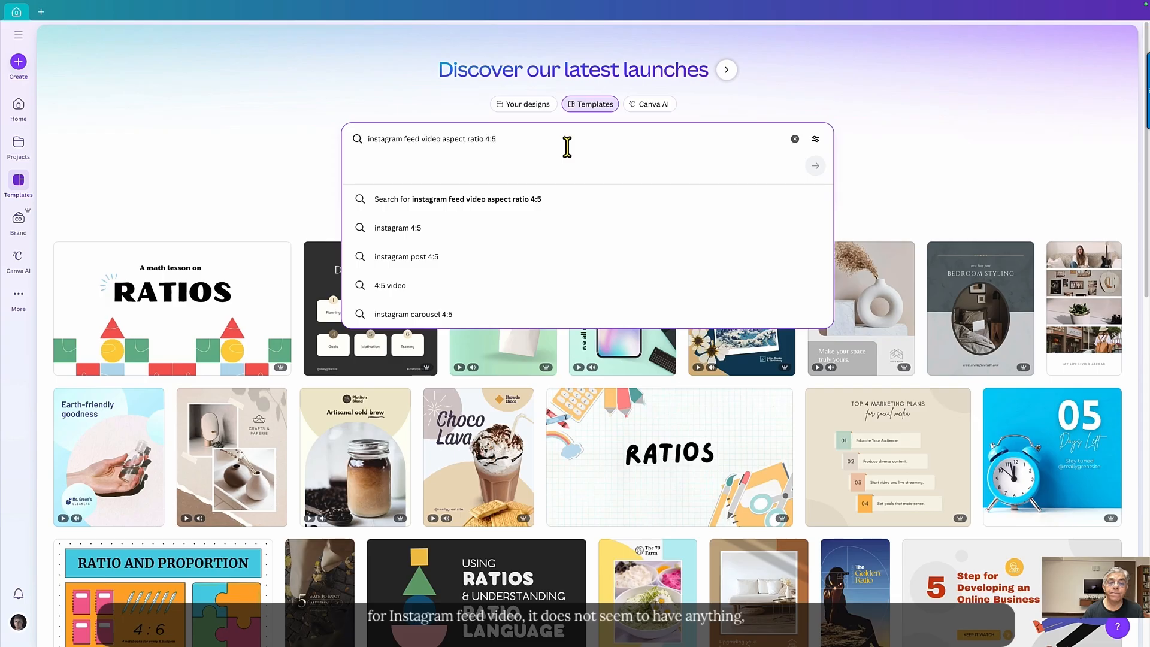
left_click(549, 201)
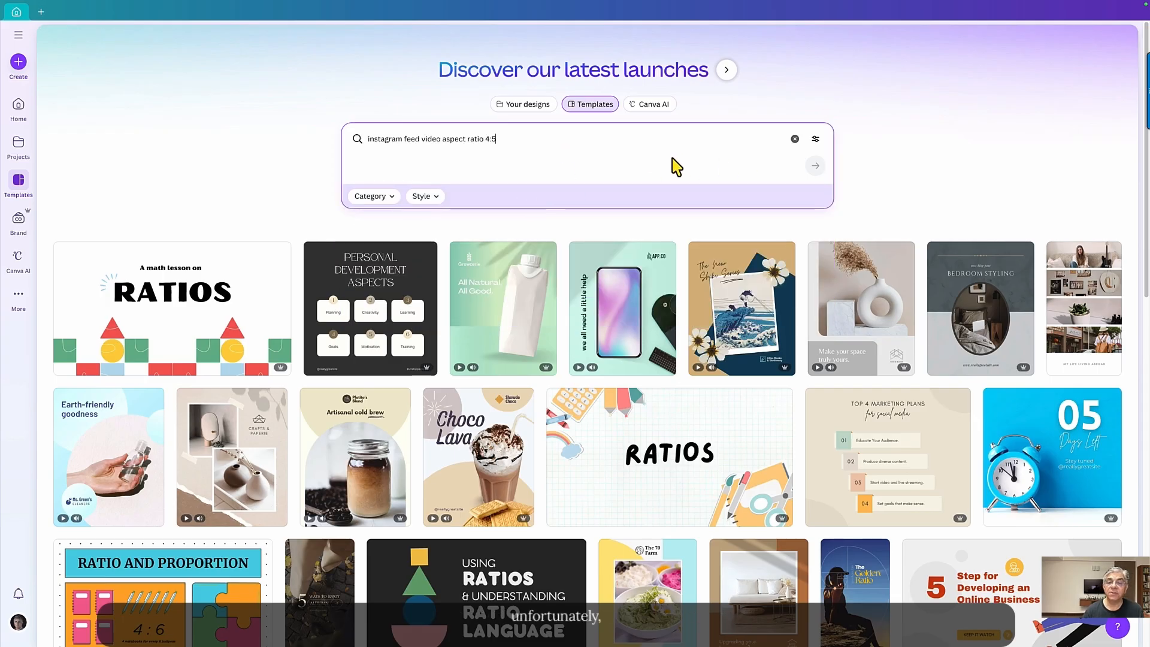
Step: Filter the template results by the Modern style and the Instagram Post category
left_click(435, 200)
left_click(398, 208)
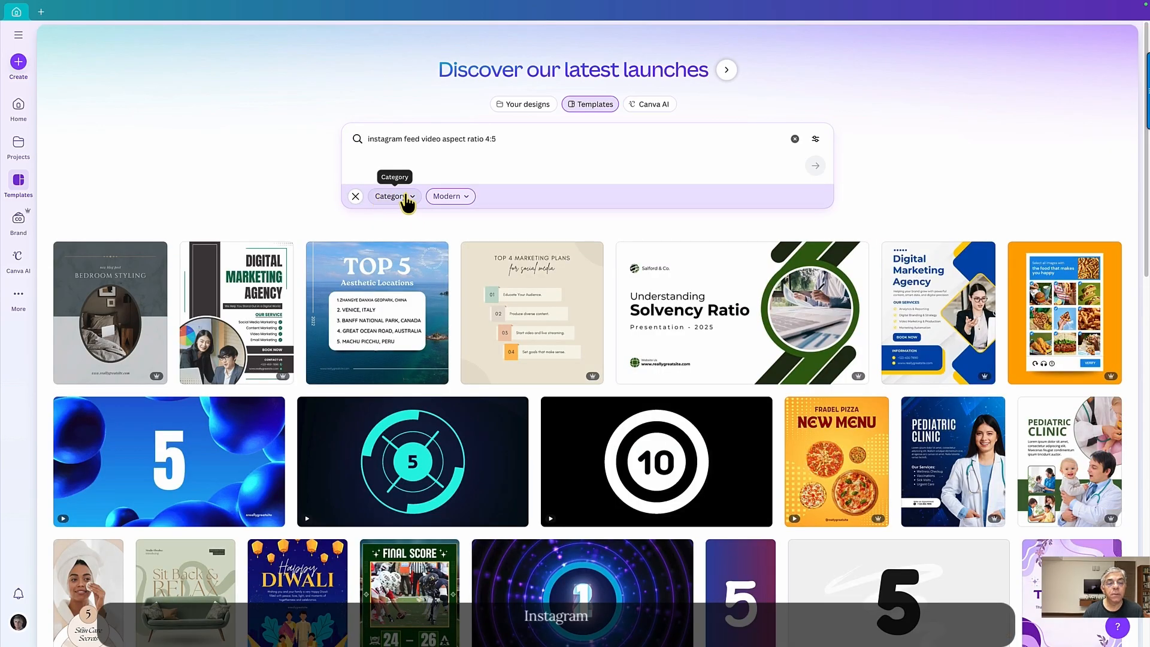
left_click(412, 201)
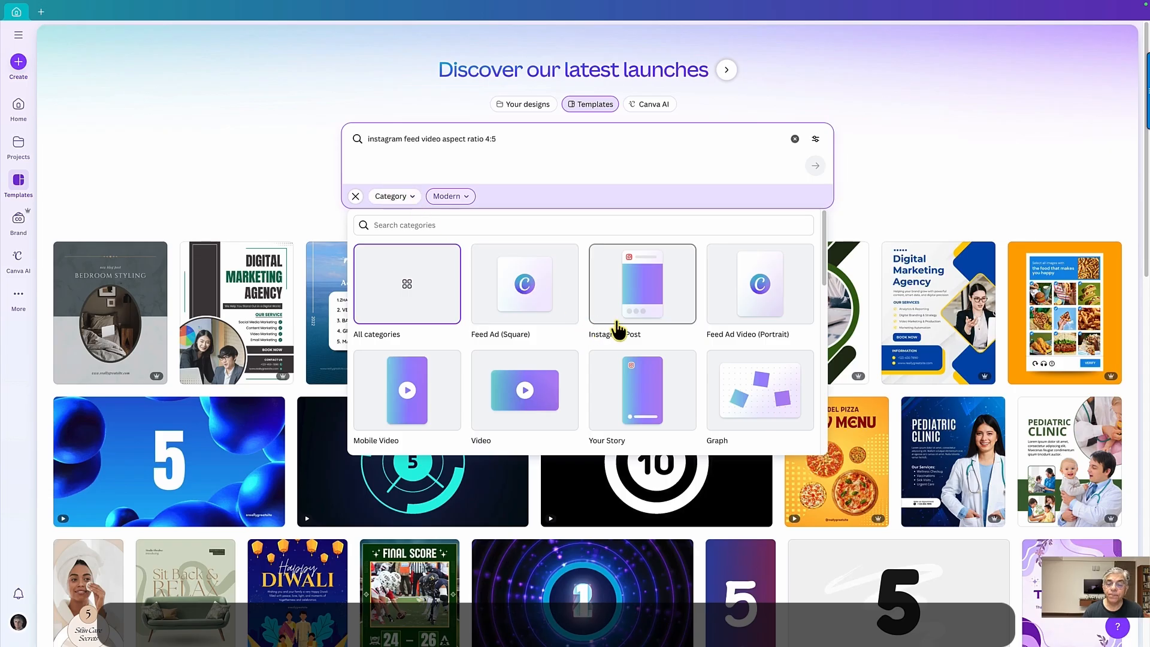
left_click(636, 309)
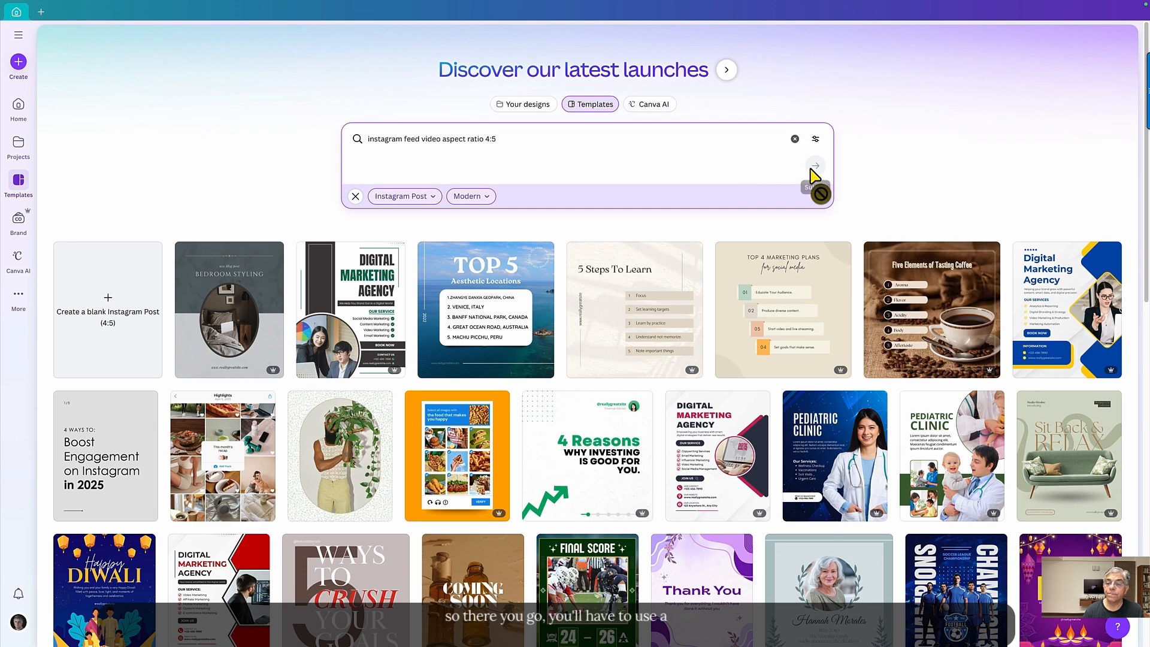
Step: Browse the filtered templates and preview the green "5 Rules of Happiness" template, closing the preview
scroll(479, 485, "down", 3)
scroll(477, 482, "down", 2)
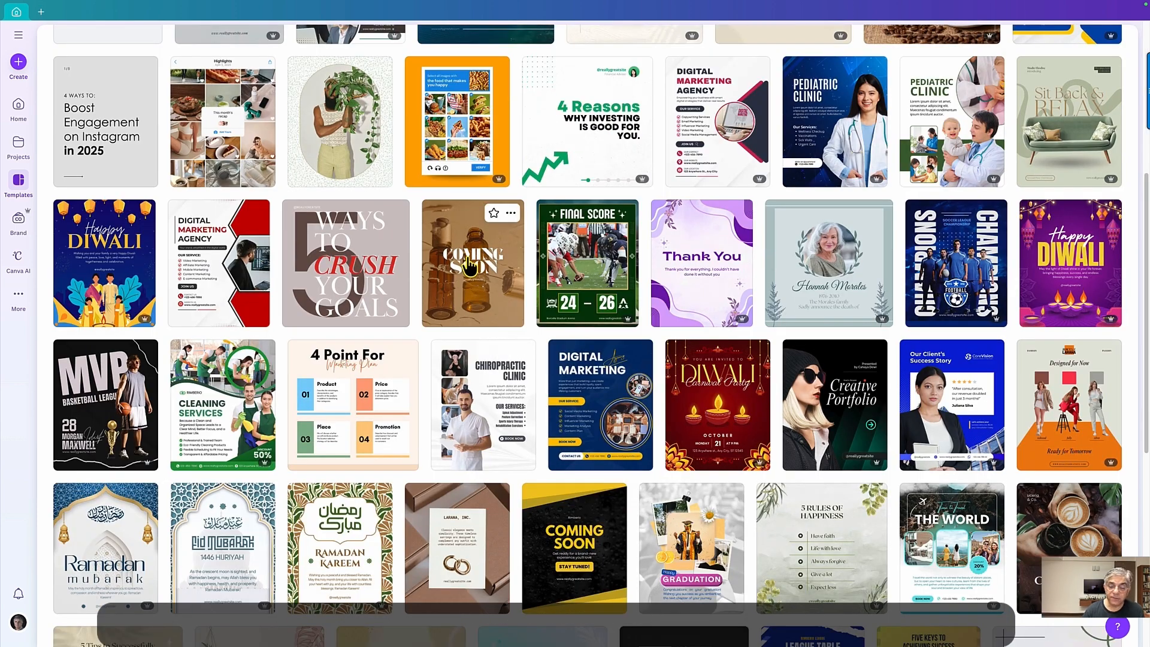
left_click(809, 532)
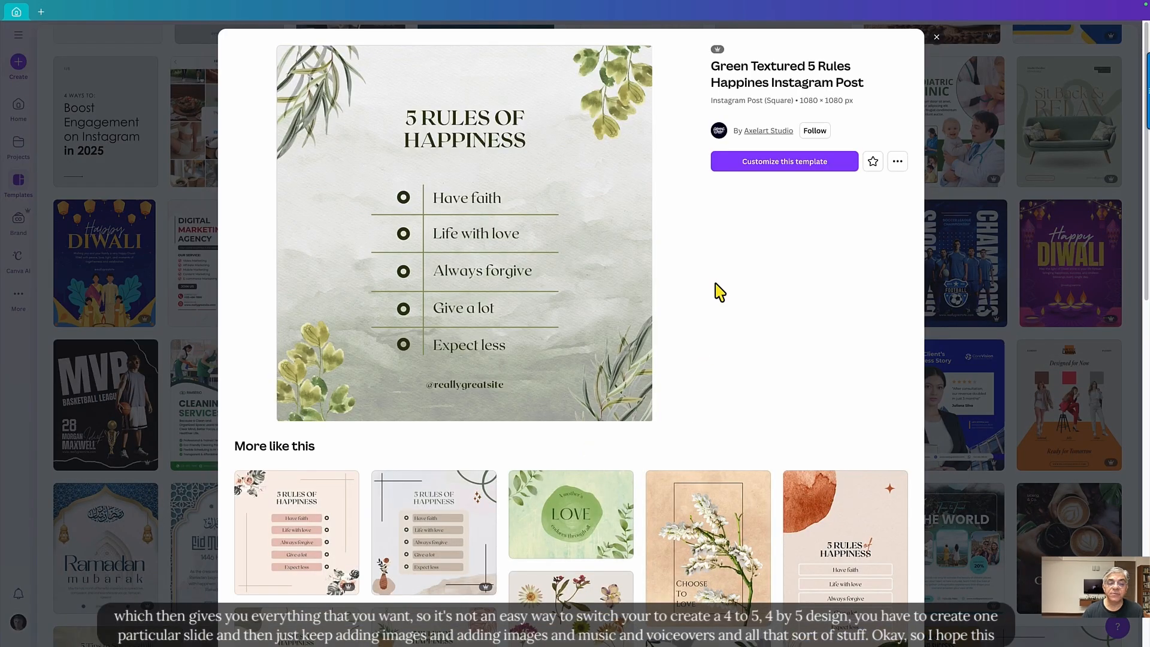
left_click(936, 37)
scroll(796, 243, "up", 5)
scroll(796, 242, "up", 2)
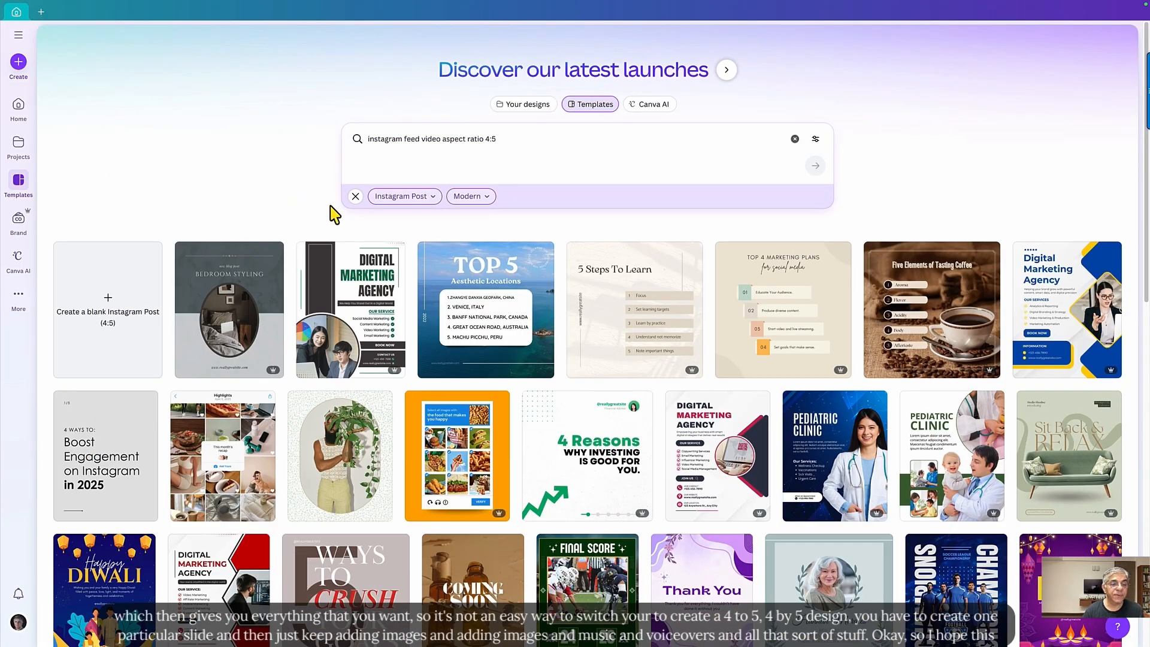
Step: Remove the category and style filters and clear the template search text
left_click(355, 197)
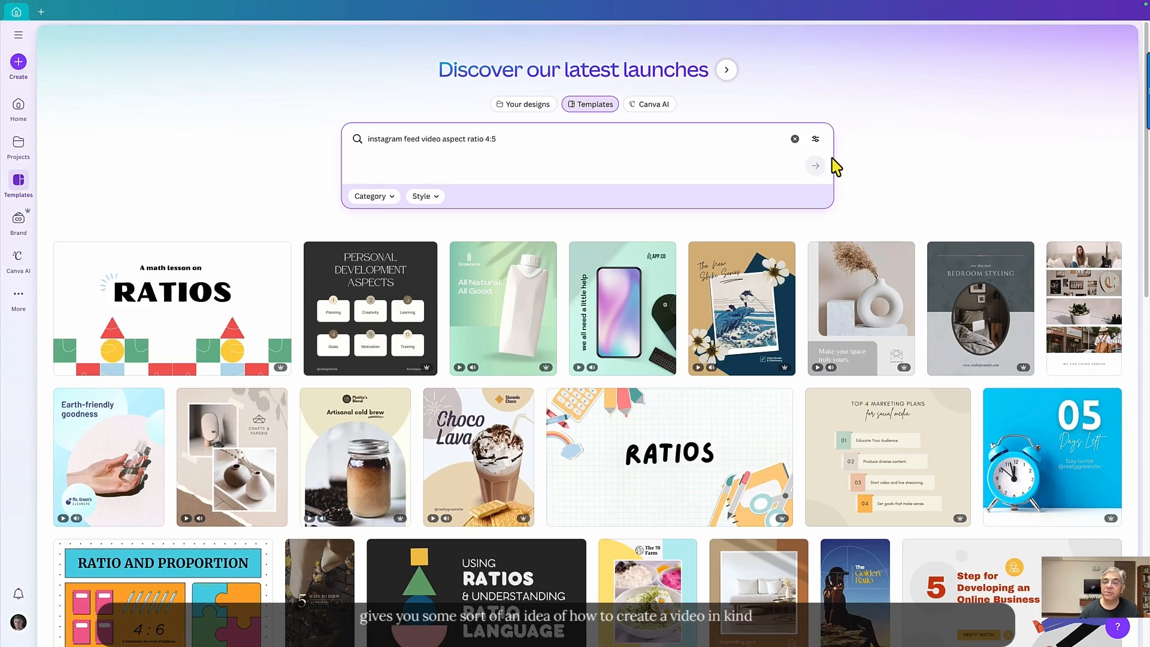
left_click(795, 140)
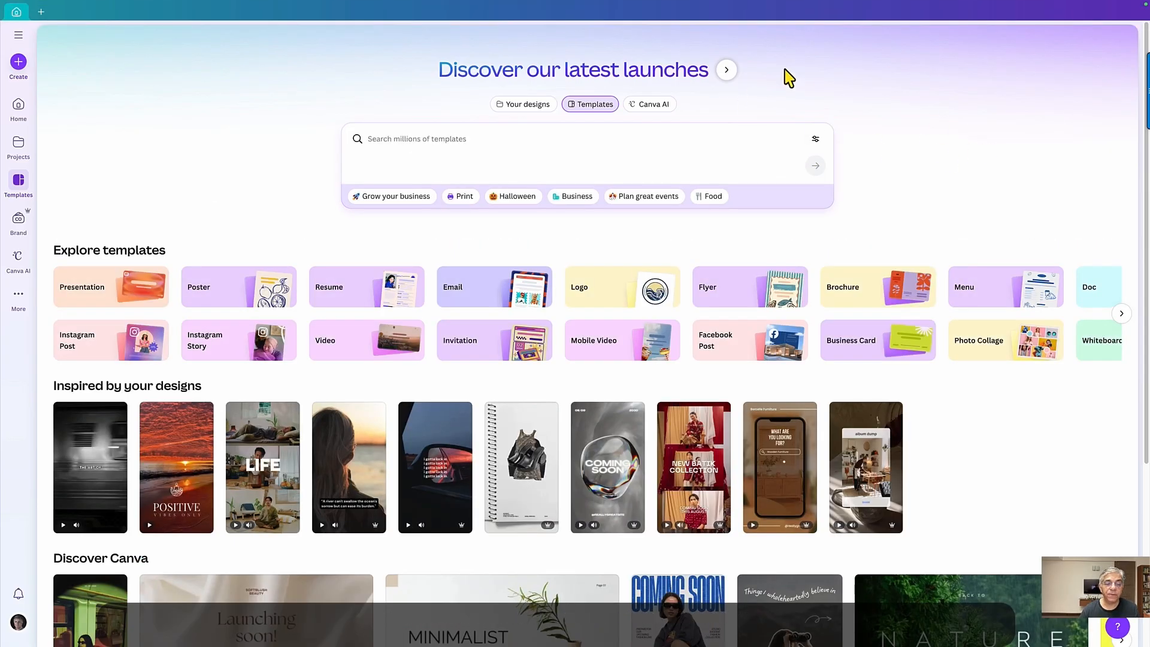